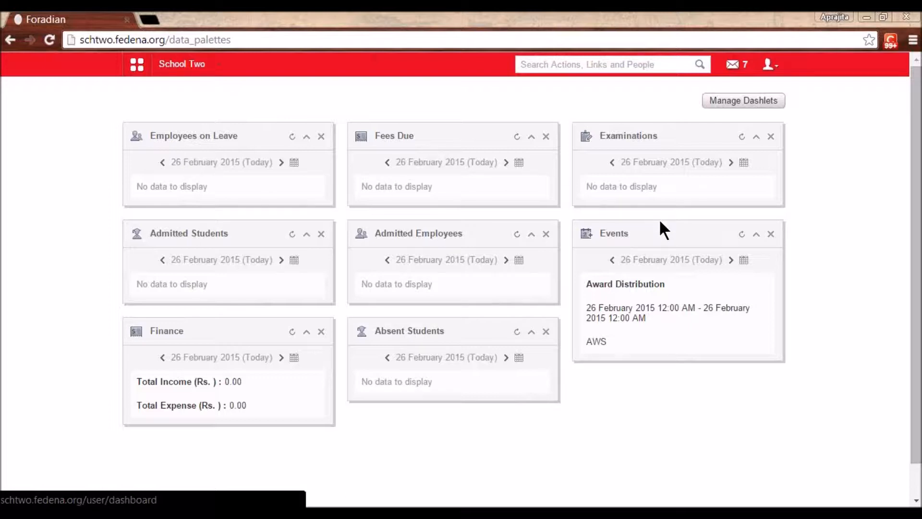
- Go to Administration > Settings and open the General settings configuration page
{"action": "left_click", "coordinate": [138, 67]}
{"action": "left_click", "coordinate": [452, 100]}
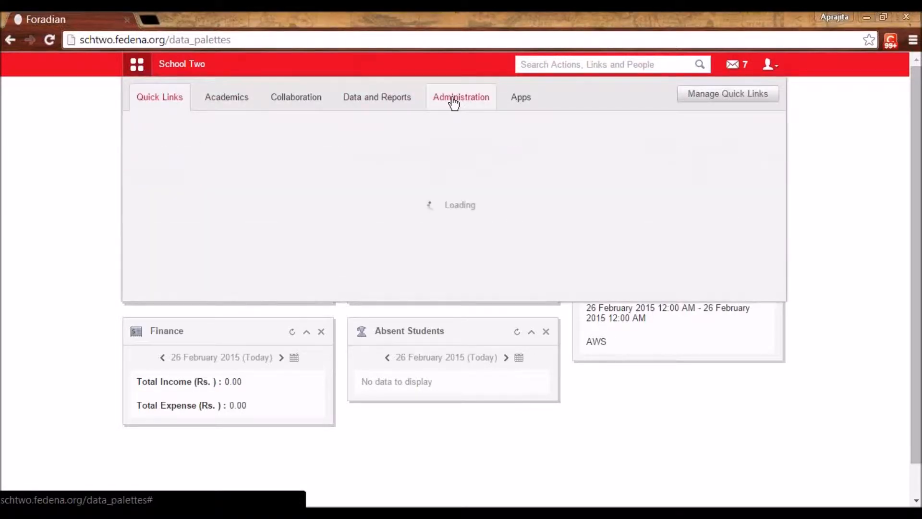
{"action": "mouse_move", "coordinate": [360, 180]}
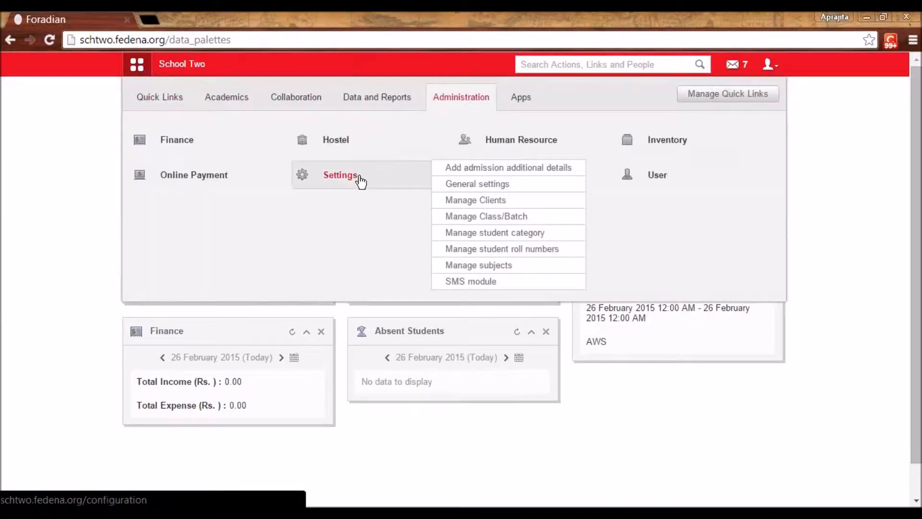
{"action": "left_click", "coordinate": [360, 180]}
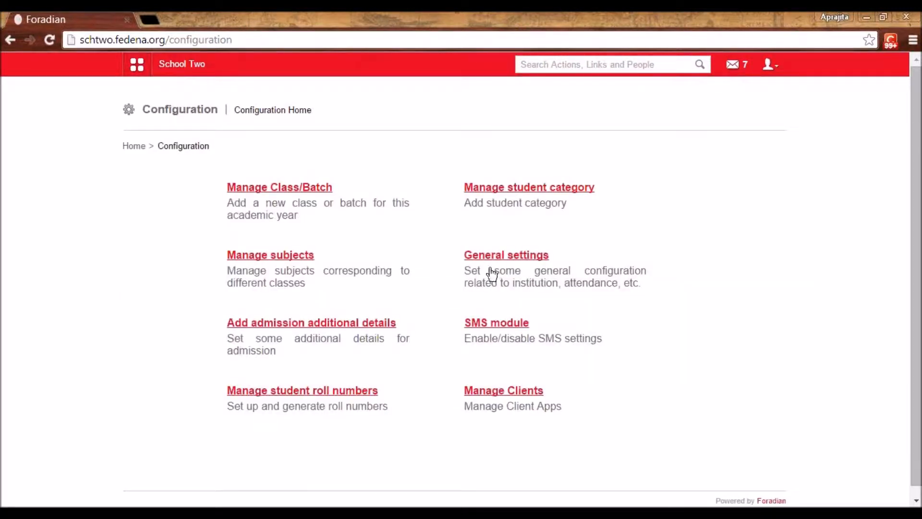
{"action": "left_click", "coordinate": [503, 253]}
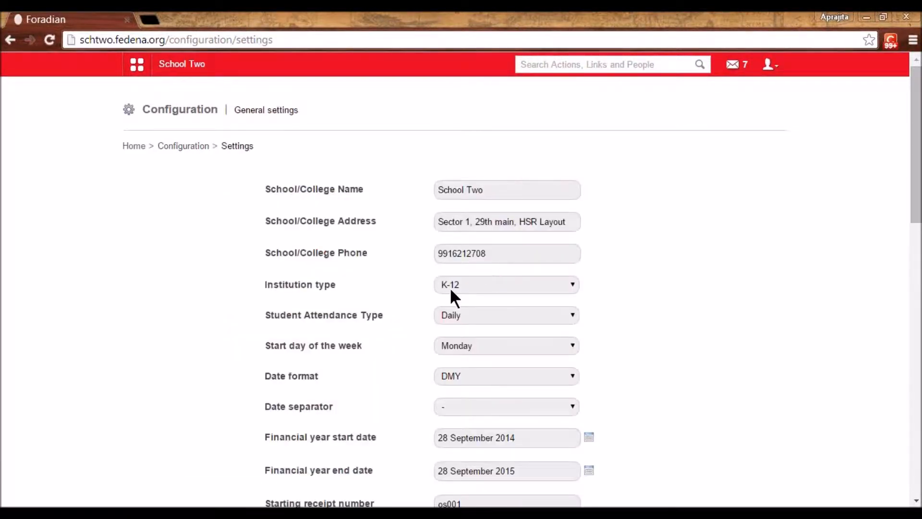
- Change the school theme colour from red to orange
{"action": "scroll", "coordinate": [401, 326], "scroll_direction": "down", "scroll_amount": 10}
{"action": "scroll", "coordinate": [397, 326], "scroll_direction": "down", "scroll_amount": 2}
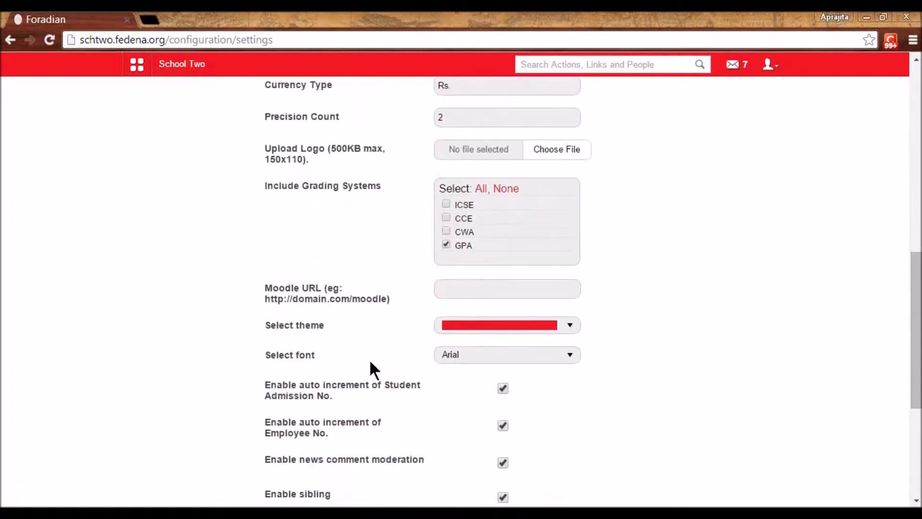
{"action": "left_click", "coordinate": [570, 324]}
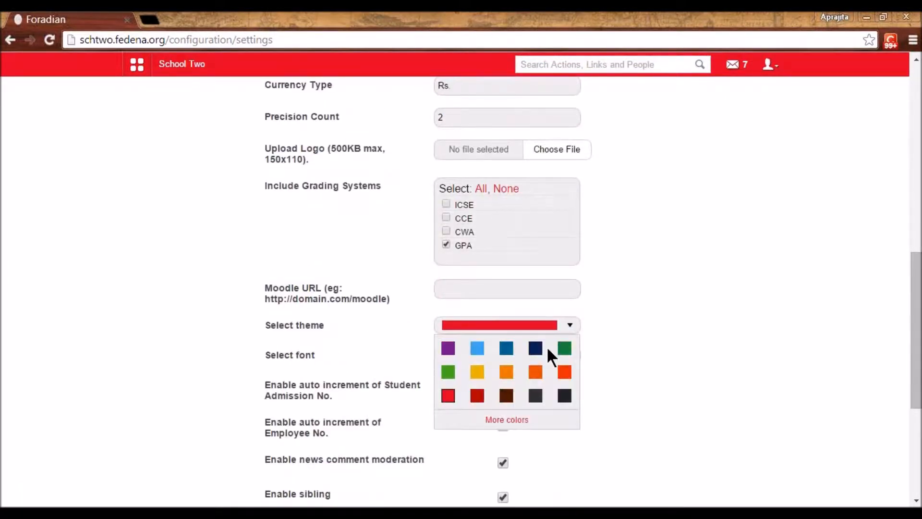
{"action": "left_click", "coordinate": [512, 373]}
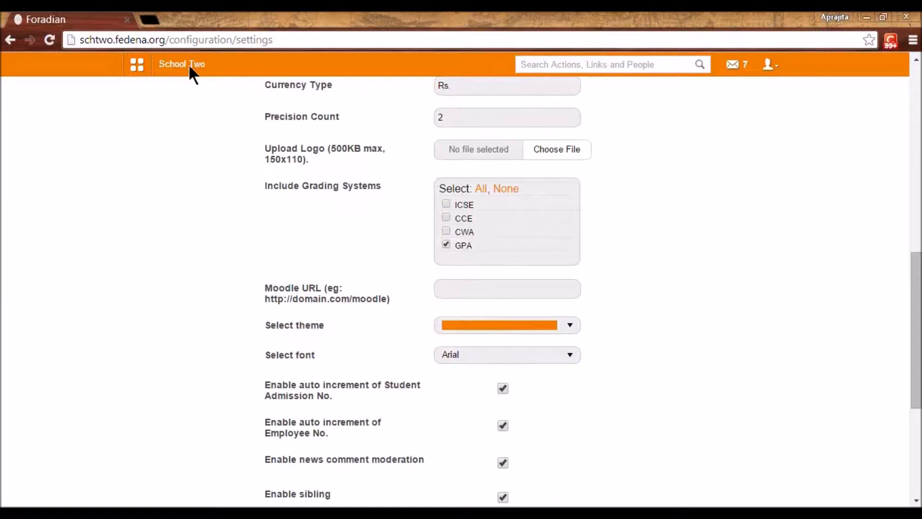
- Review the remaining general settings and place the cursor in the empty Moodle URL field
{"action": "scroll", "coordinate": [438, 264], "scroll_direction": "down", "scroll_amount": 2}
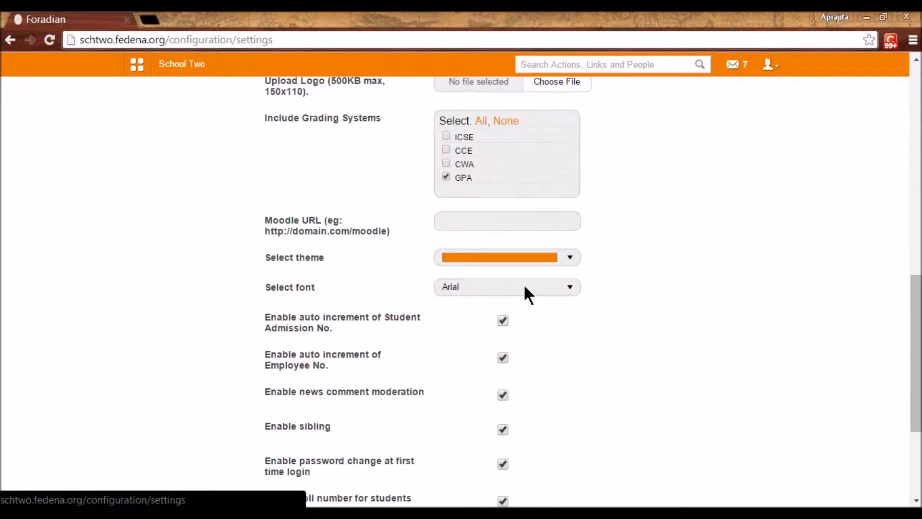
{"action": "scroll", "coordinate": [525, 288], "scroll_direction": "down", "scroll_amount": 2}
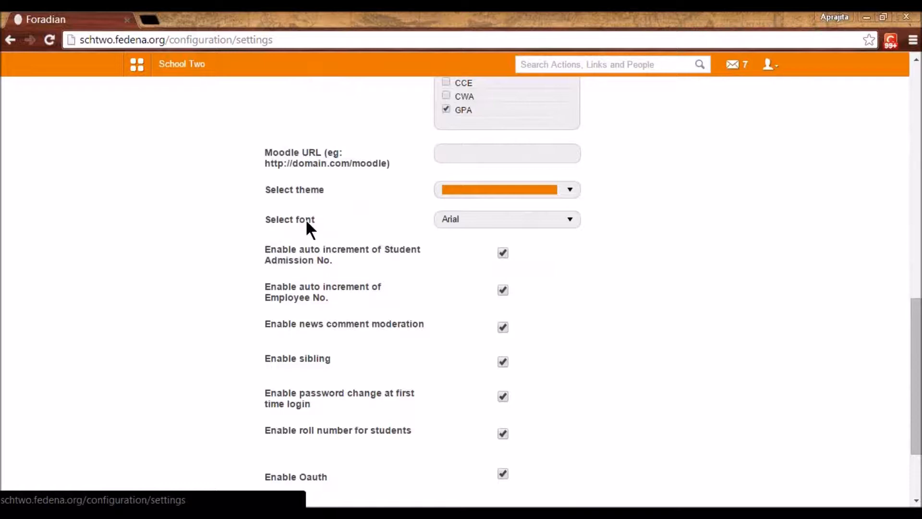
{"action": "scroll", "coordinate": [306, 221], "scroll_direction": "up", "scroll_amount": 1}
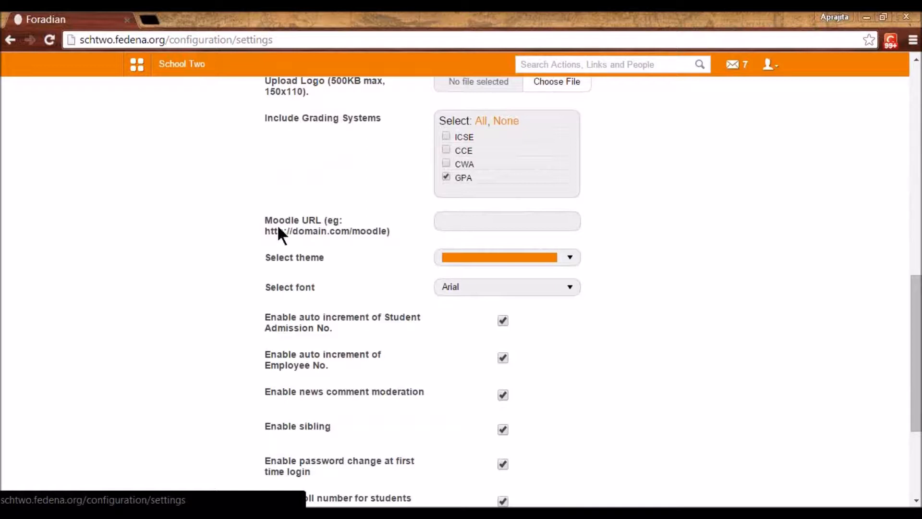
{"action": "left_click", "coordinate": [460, 226]}
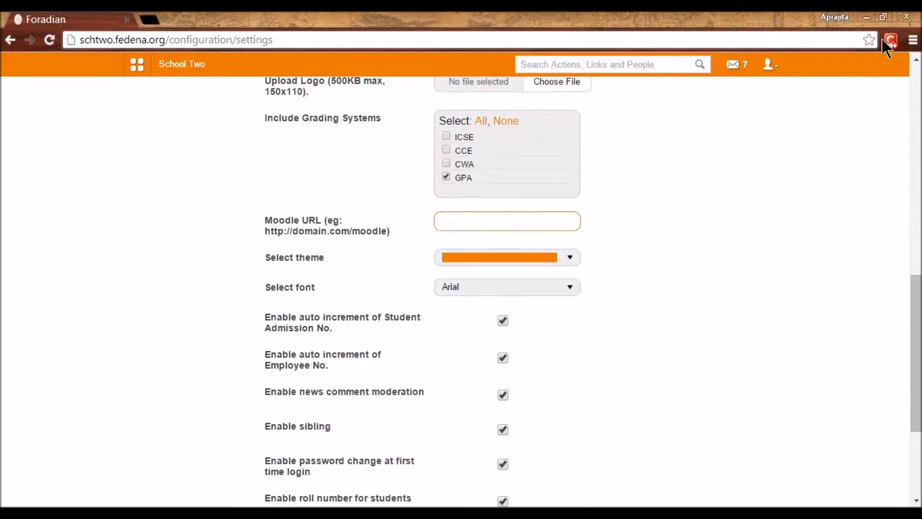
{"action": "left_click", "coordinate": [476, 229]}
{"action": "left_click", "coordinate": [127, 175]}
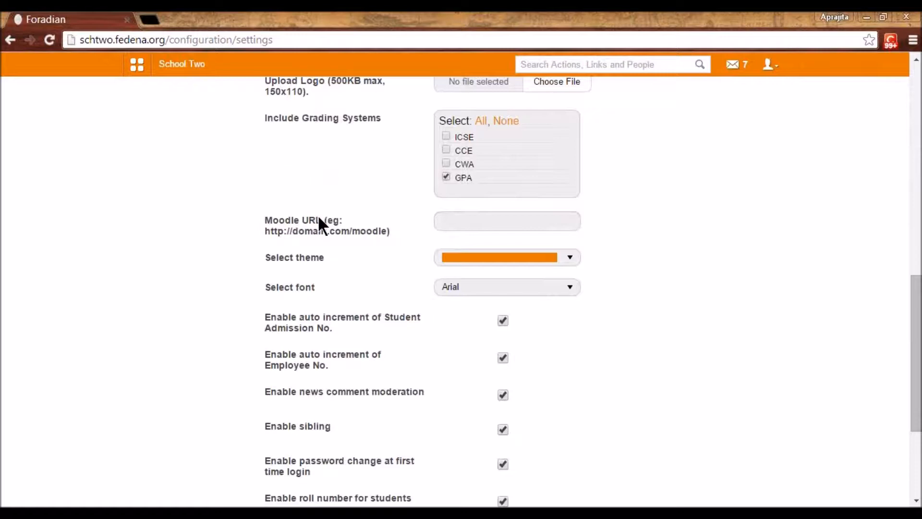
{"action": "left_click", "coordinate": [444, 222]}
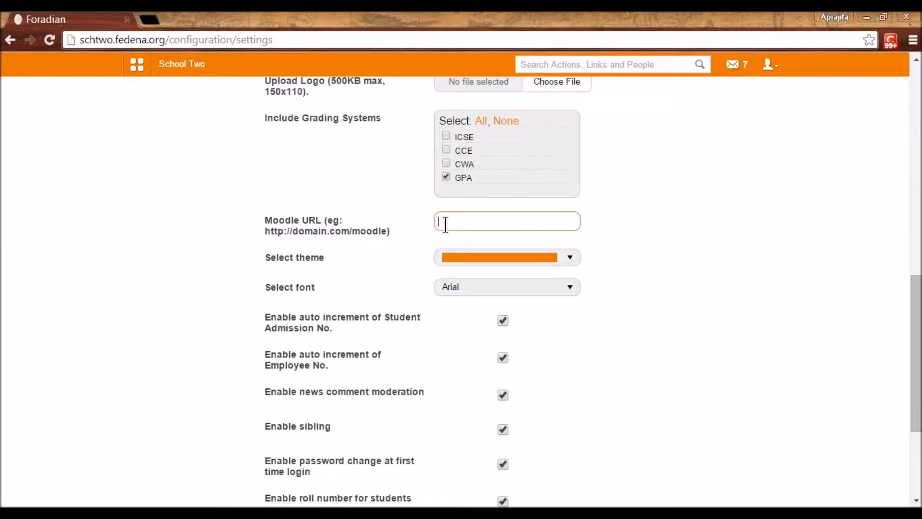
{"action": "left_click", "coordinate": [214, 232]}
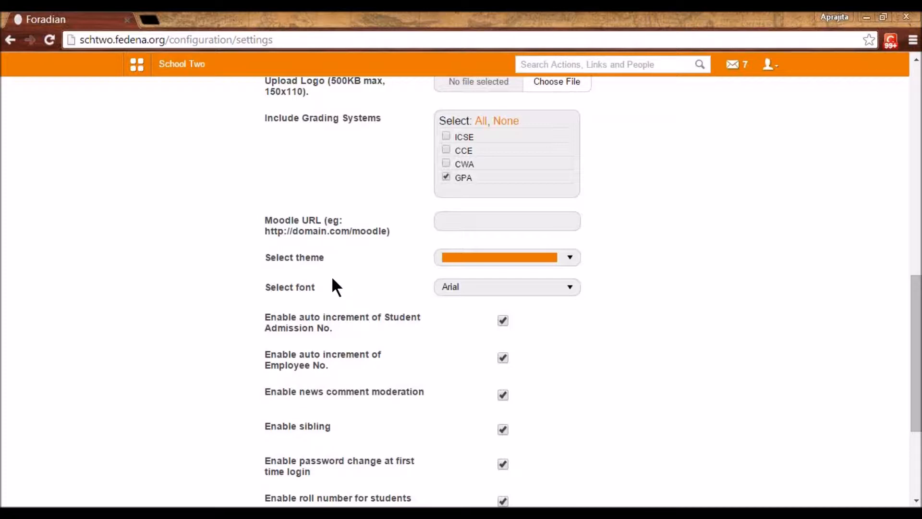
{"action": "scroll", "coordinate": [336, 283], "scroll_direction": "up", "scroll_amount": 7}
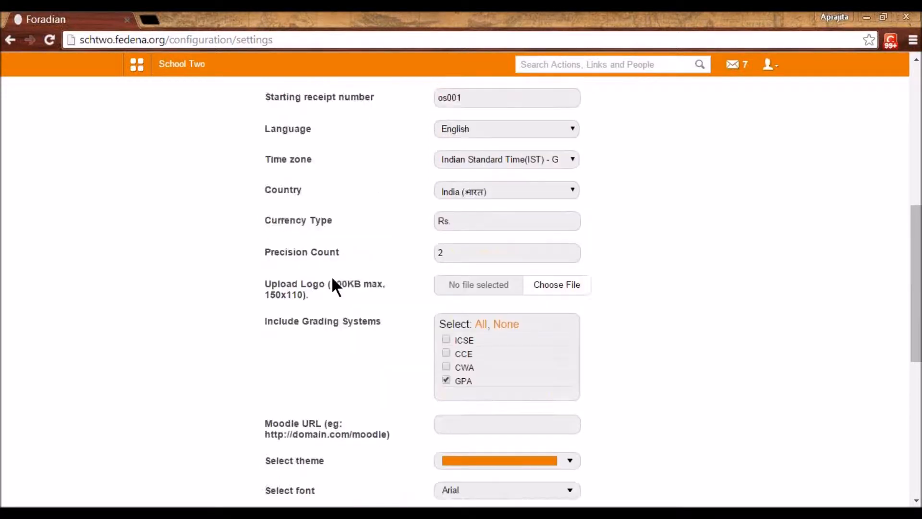
- Open the Gallery from the Collaboration section of the main menu
{"action": "left_click", "coordinate": [129, 74]}
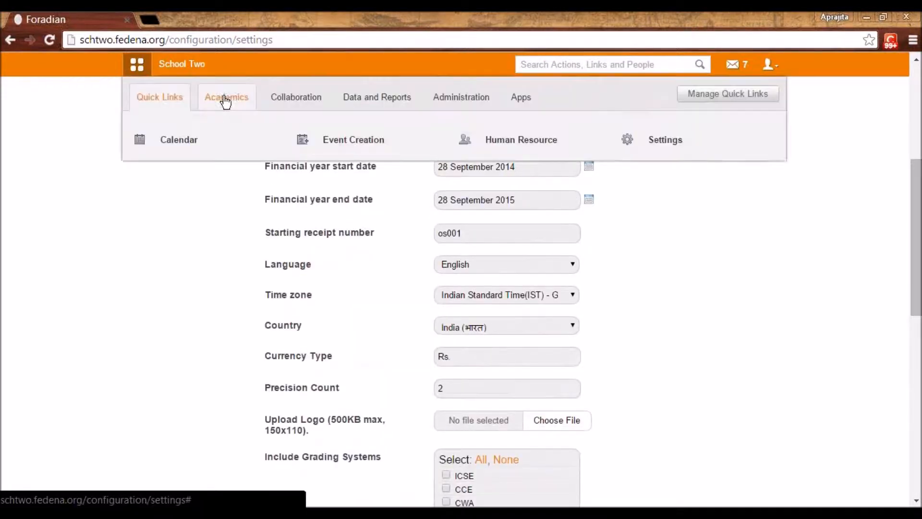
{"action": "left_click", "coordinate": [294, 98]}
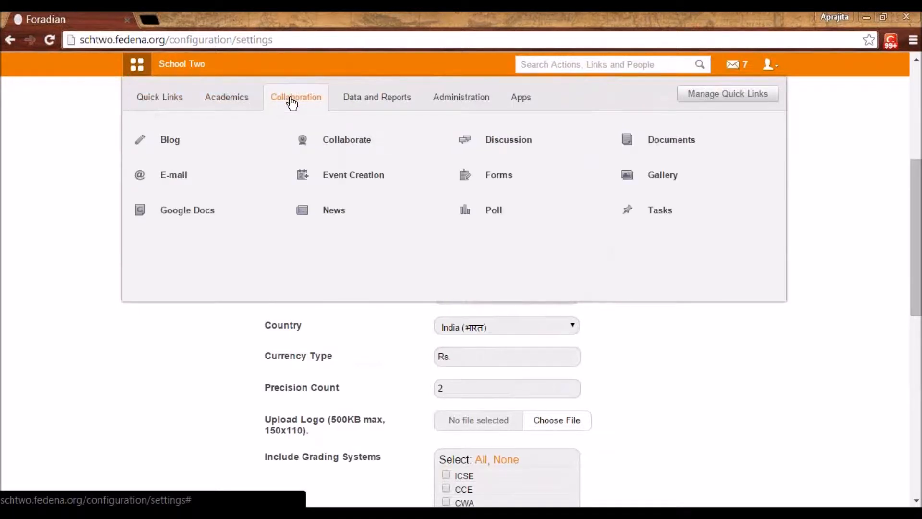
{"action": "mouse_move", "coordinate": [553, 176]}
{"action": "left_click", "coordinate": [672, 176]}
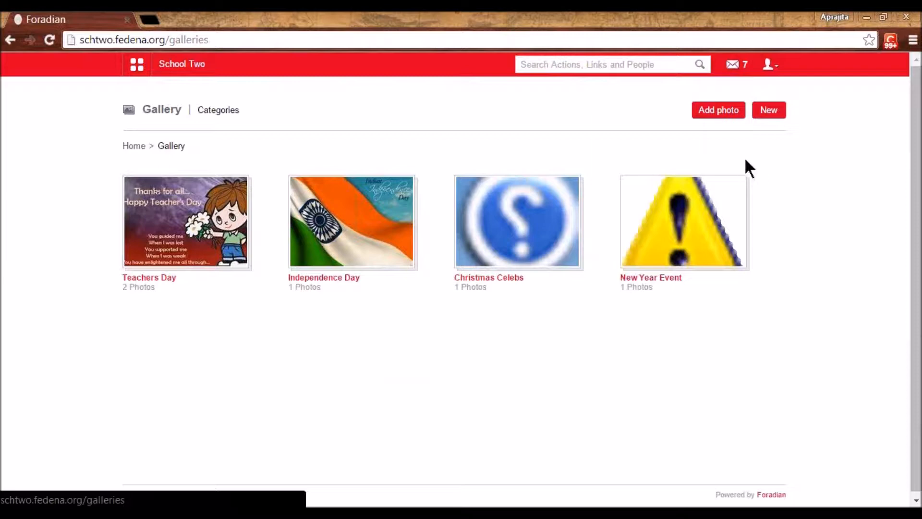
- Start a new gallery category, then abandon it and open the Christmas Celebs album
{"action": "left_click", "coordinate": [769, 114]}
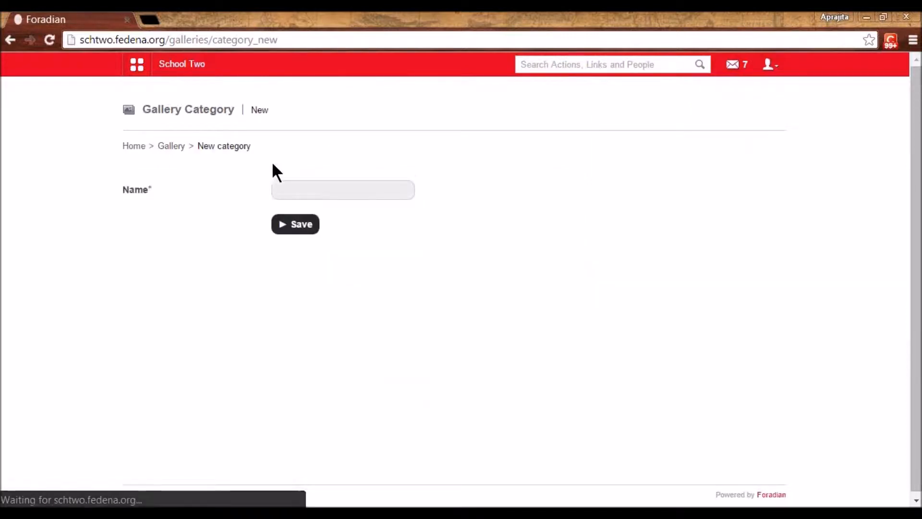
{"action": "left_click", "coordinate": [282, 191]}
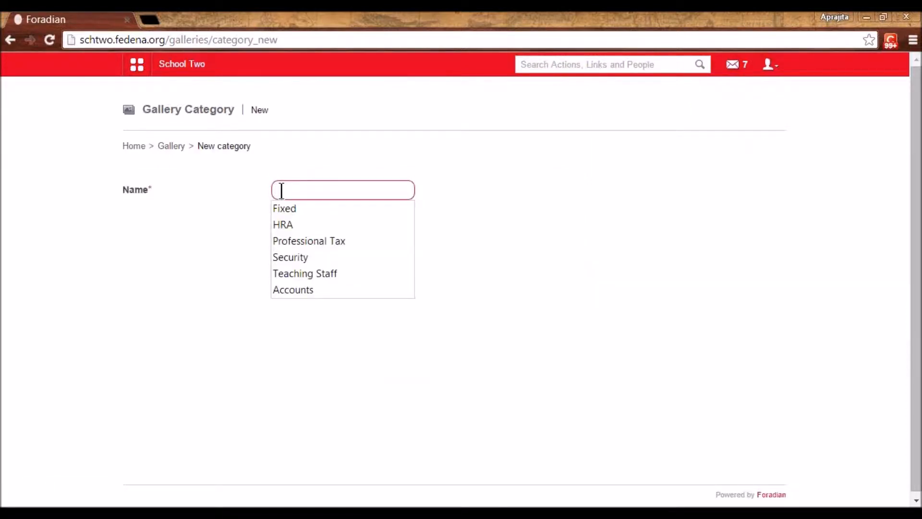
{"action": "left_click", "coordinate": [220, 257]}
{"action": "left_click", "coordinate": [294, 191]}
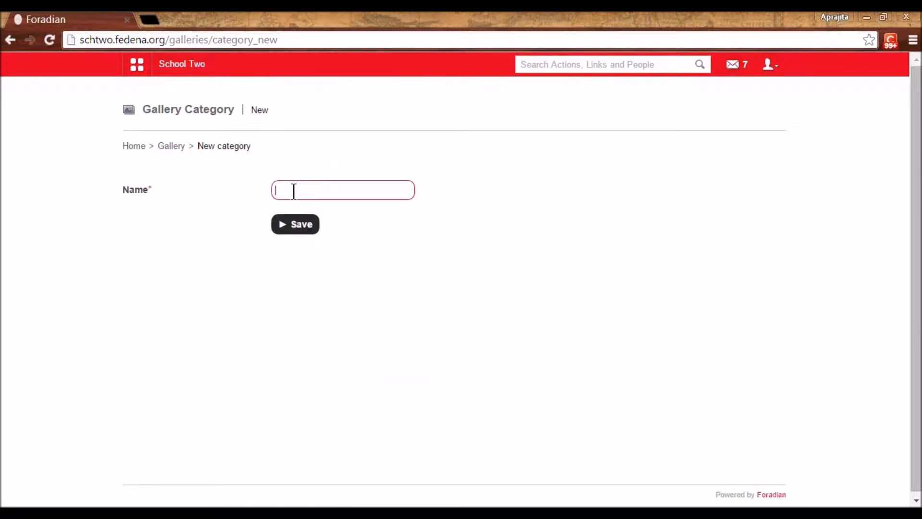
{"action": "left_click", "coordinate": [172, 146]}
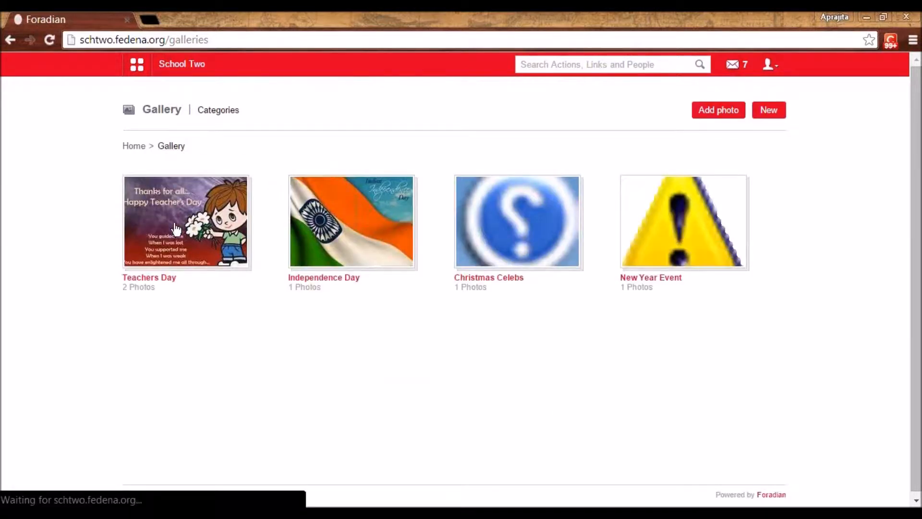
{"action": "left_click", "coordinate": [478, 280]}
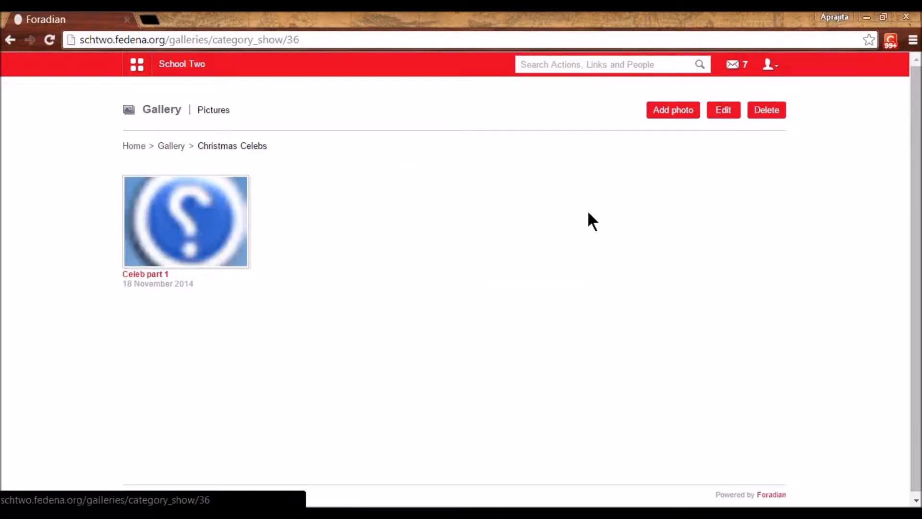
- Open Add photo, browse the Department and Batches lists without choosing, then log out
{"action": "left_click", "coordinate": [671, 115]}
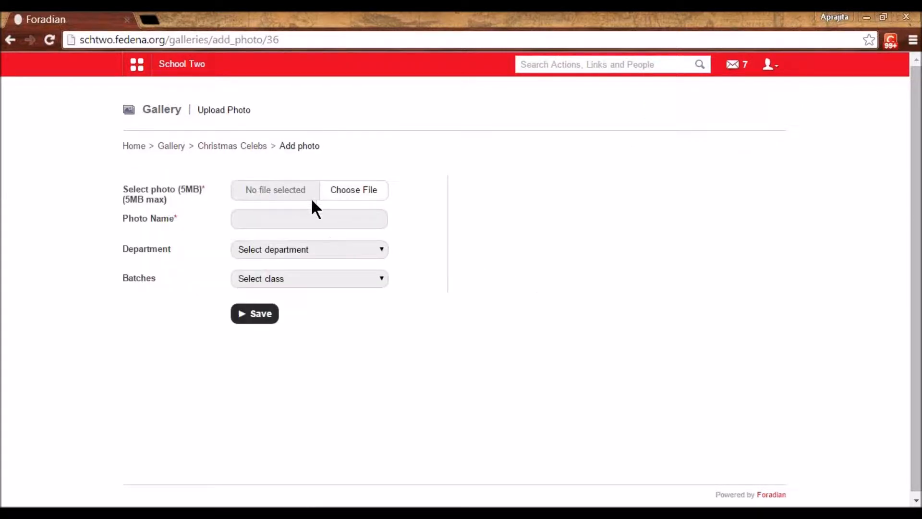
{"action": "left_click", "coordinate": [283, 252]}
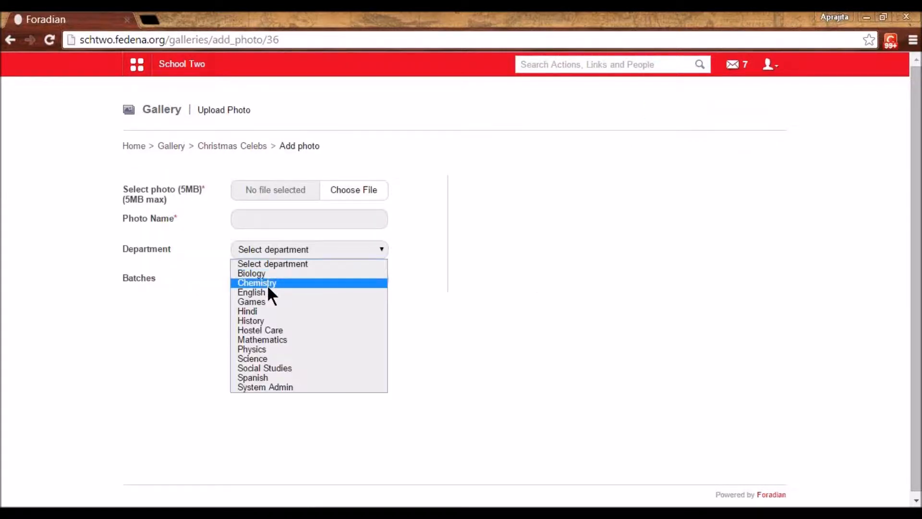
{"action": "left_click", "coordinate": [185, 288]}
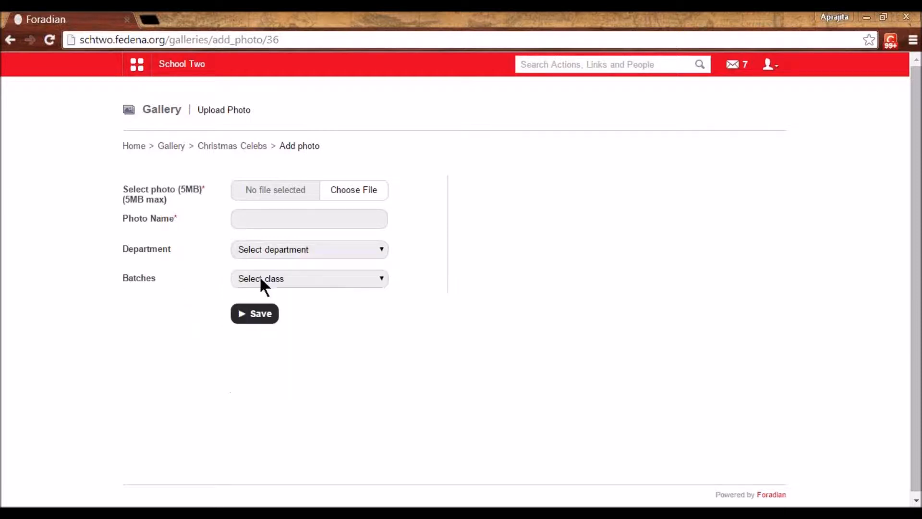
{"action": "left_click", "coordinate": [259, 278]}
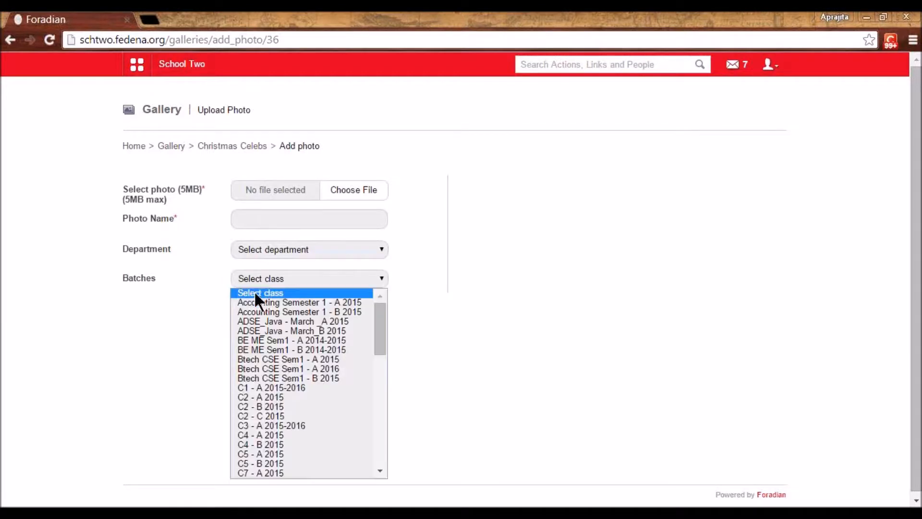
{"action": "left_click", "coordinate": [201, 323]}
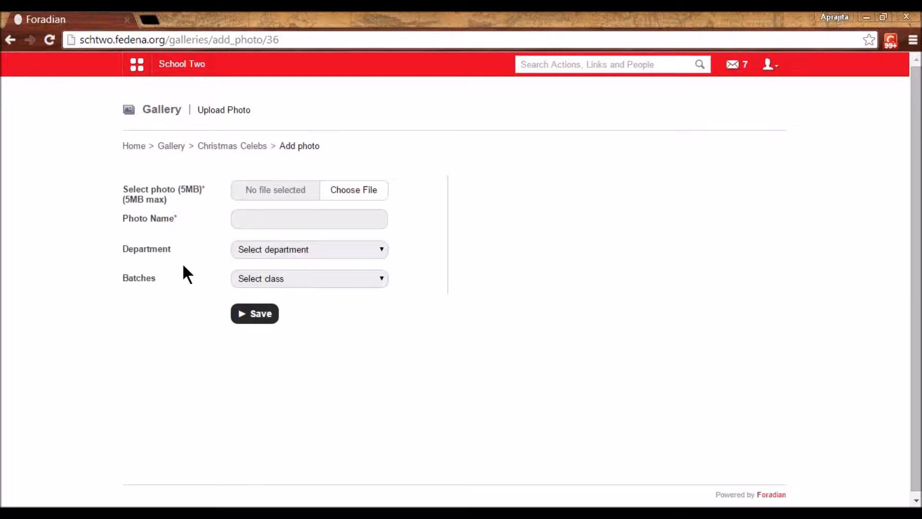
{"action": "left_click", "coordinate": [771, 67]}
{"action": "left_click", "coordinate": [695, 126]}
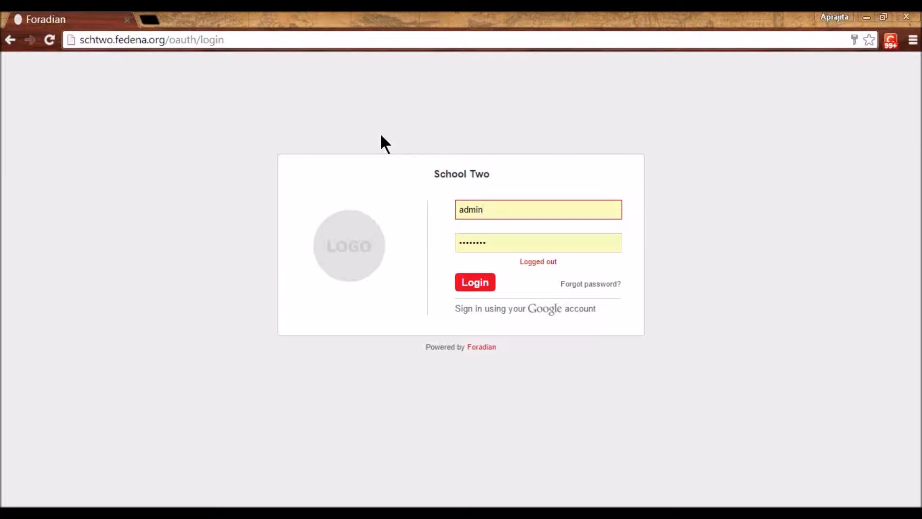
- Load accounts.fedena.org in a new tab and log in to the Accounts admin
{"action": "left_click", "coordinate": [151, 23]}
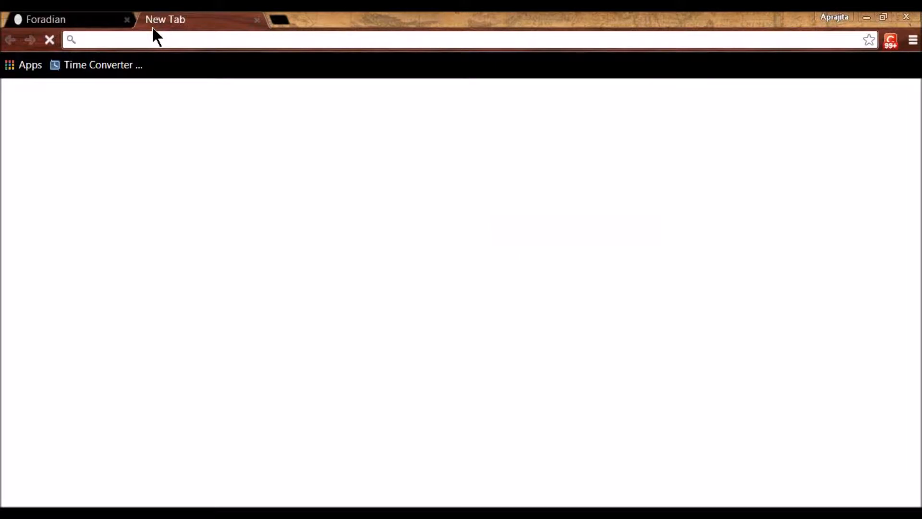
{"action": "type", "text": "acc"}
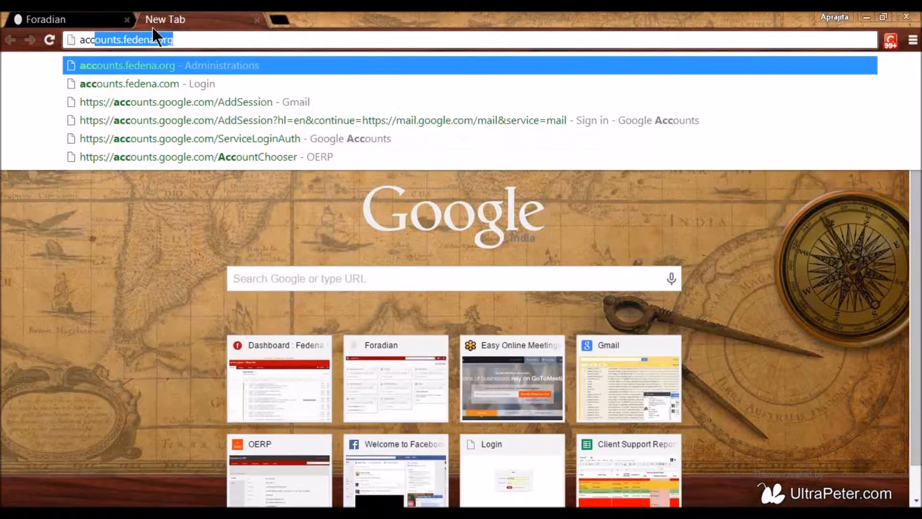
{"action": "key", "text": "Return"}
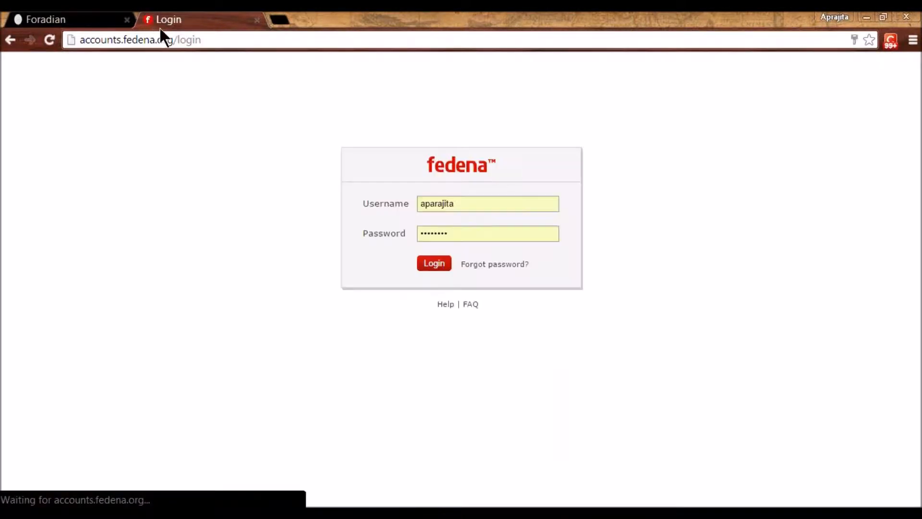
{"action": "left_click", "coordinate": [426, 267]}
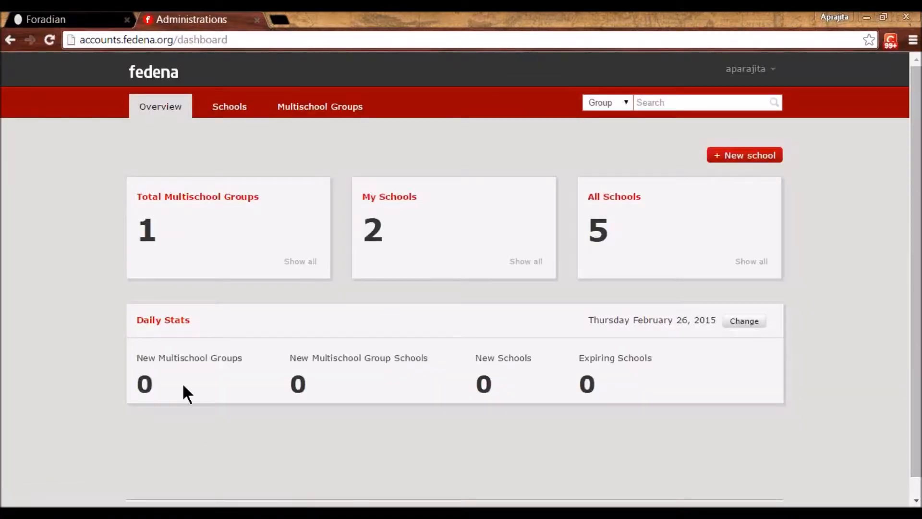
- Browse Jaypee University's editable plugin list, then open the organisation's Company profile
{"action": "left_click", "coordinate": [245, 103]}
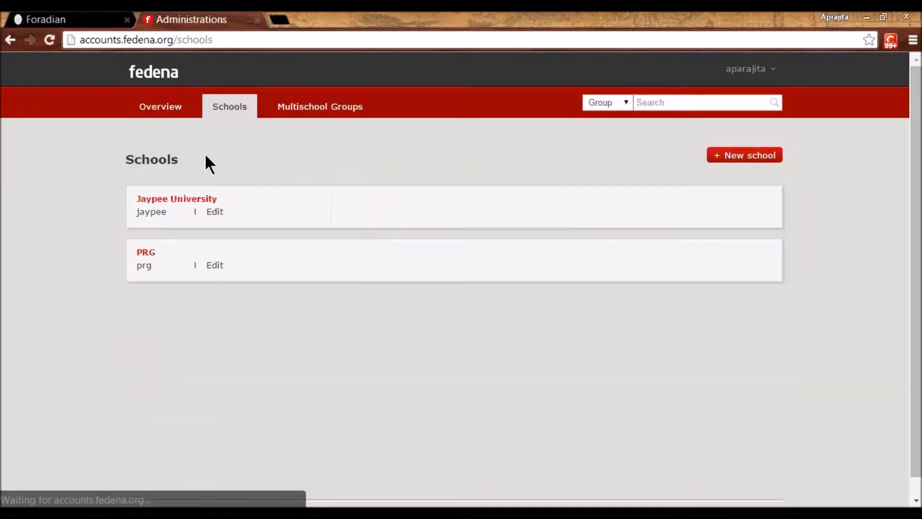
{"action": "left_click", "coordinate": [185, 198]}
{"action": "left_click", "coordinate": [165, 272]}
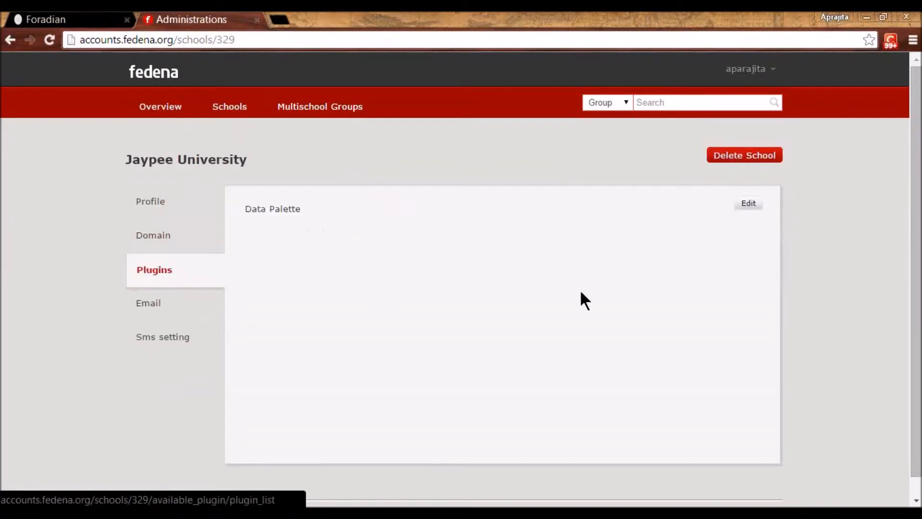
{"action": "left_click", "coordinate": [746, 206]}
{"action": "scroll", "coordinate": [380, 303], "scroll_direction": "down", "scroll_amount": 3}
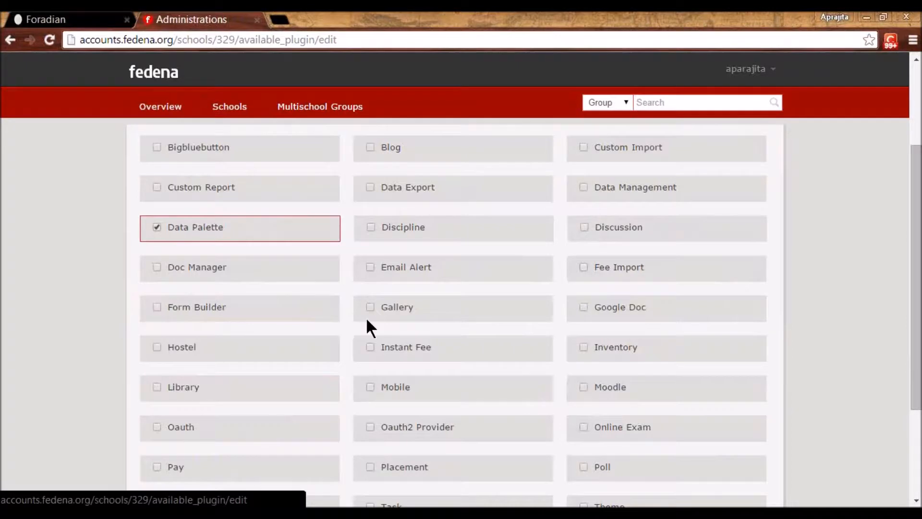
{"action": "scroll", "coordinate": [290, 334], "scroll_direction": "up", "scroll_amount": 2}
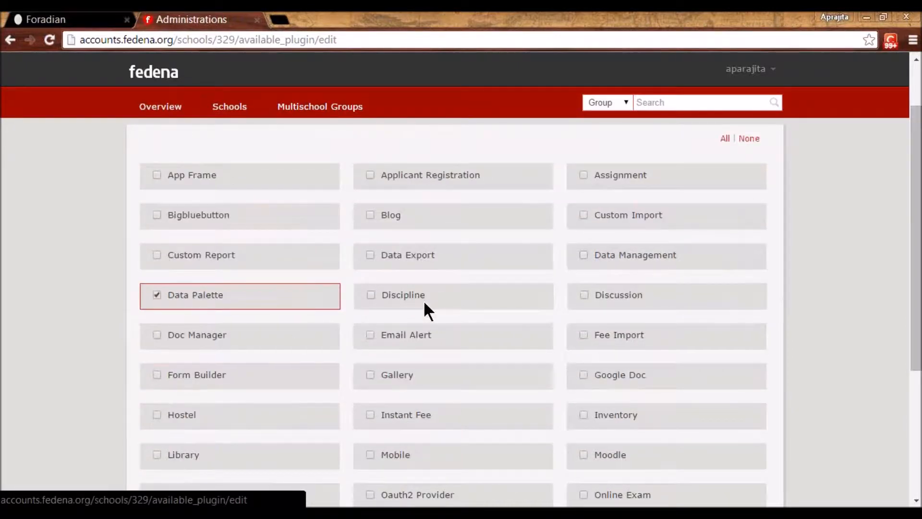
{"action": "scroll", "coordinate": [424, 304], "scroll_direction": "down", "scroll_amount": 3}
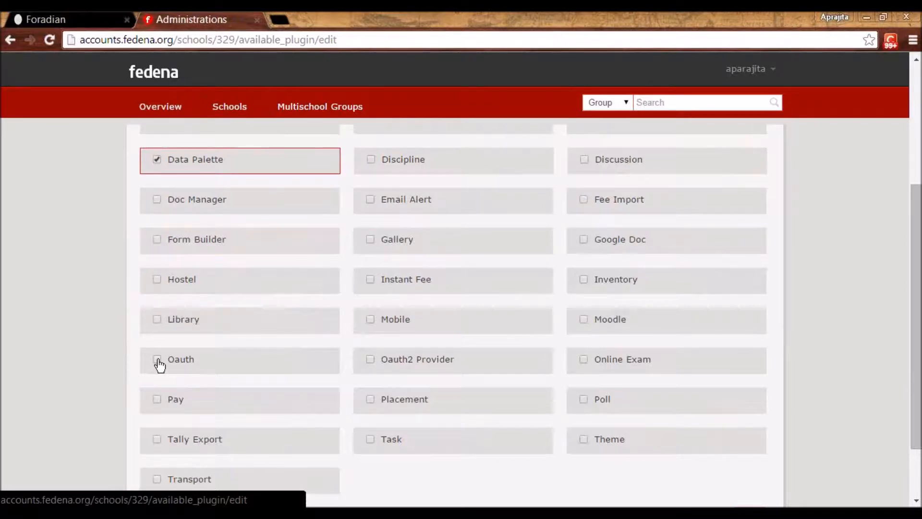
{"action": "scroll", "coordinate": [844, 202], "scroll_direction": "up", "scroll_amount": 3}
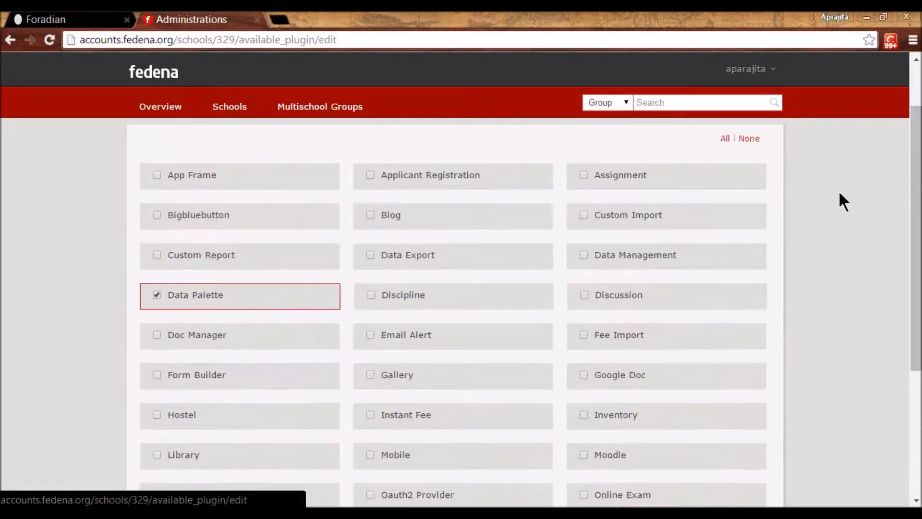
{"action": "left_click", "coordinate": [752, 72]}
{"action": "left_click", "coordinate": [718, 110]}
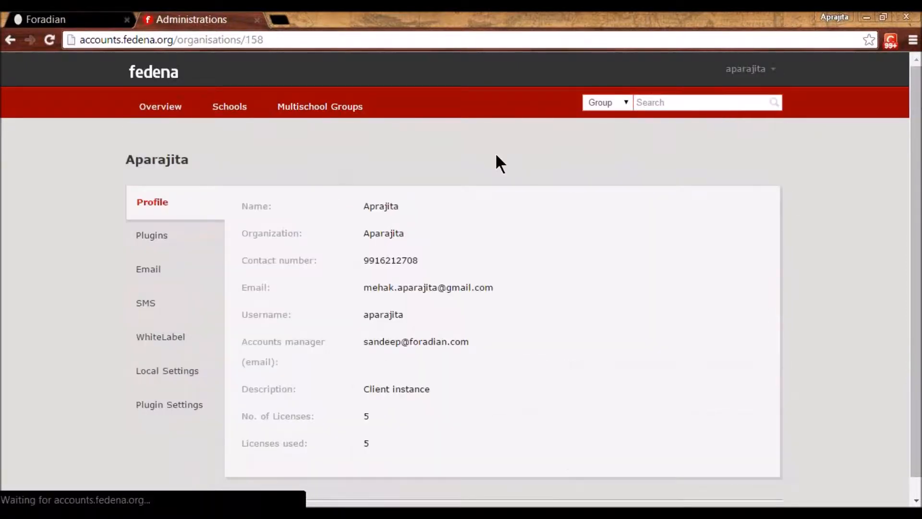
- View the Google OAuth plugin settings, log in to School Two, then return to the admin tab
{"action": "left_click", "coordinate": [160, 418]}
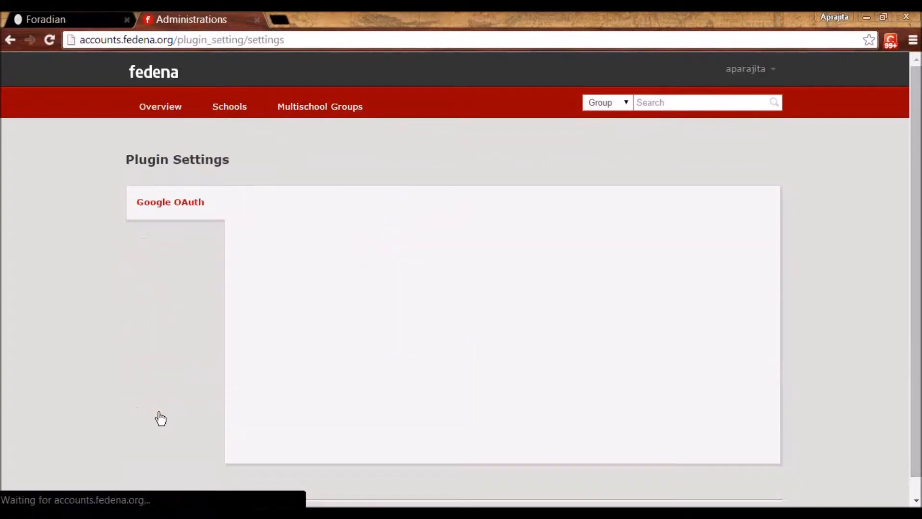
{"action": "left_click", "coordinate": [195, 211]}
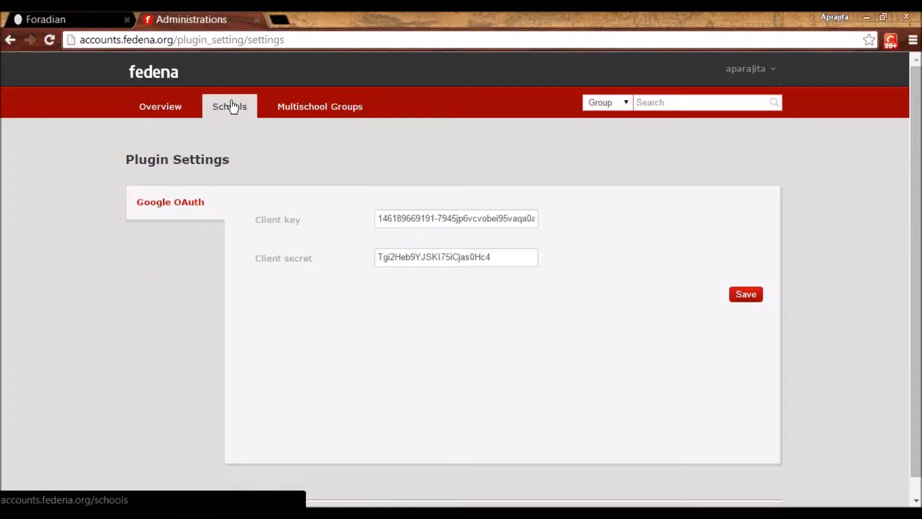
{"action": "left_click", "coordinate": [39, 15]}
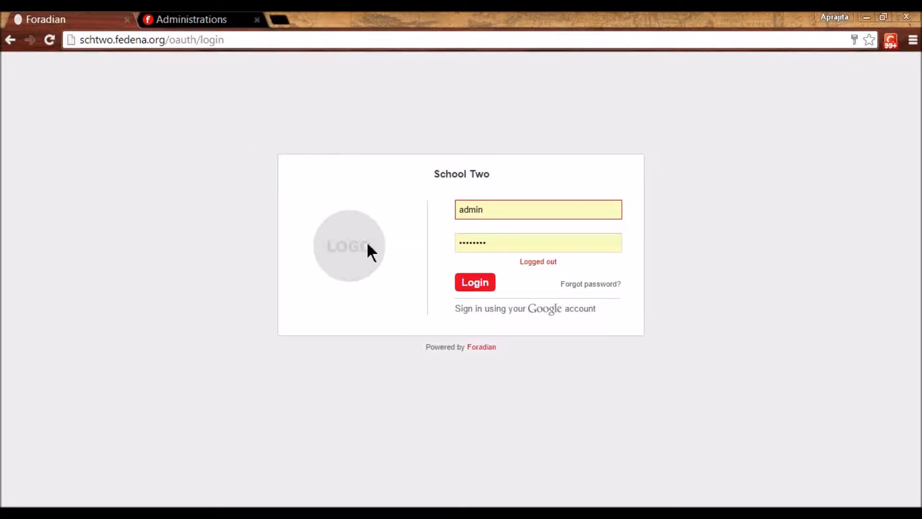
{"action": "left_click", "coordinate": [461, 283]}
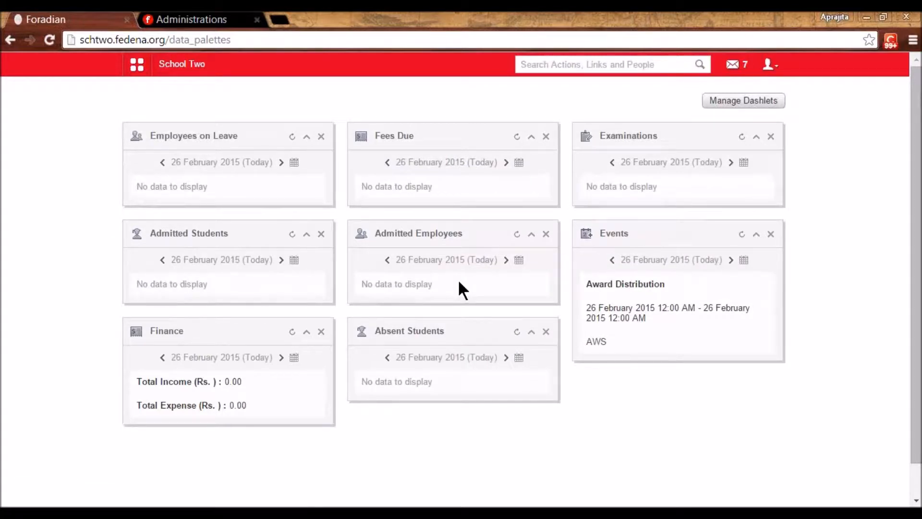
{"action": "left_click", "coordinate": [185, 19]}
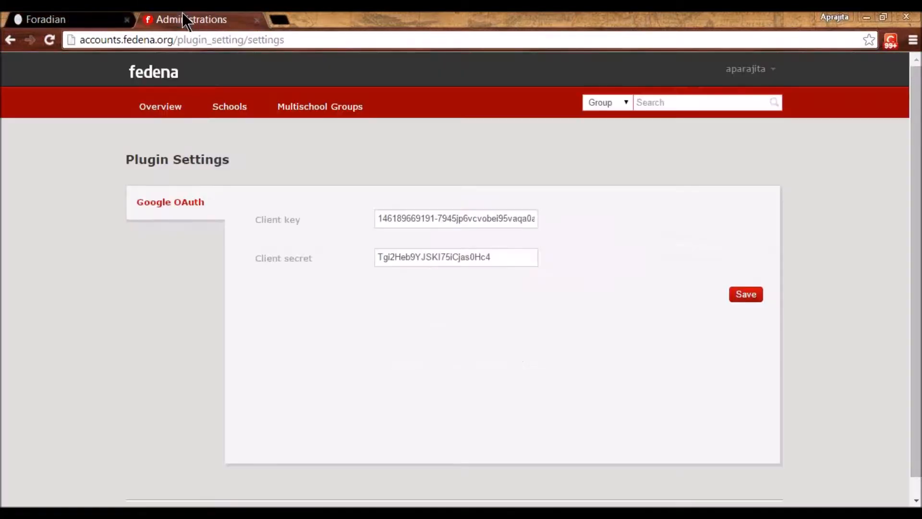
- Enable the Oauth2 Provider plugin in Jaypee University's plugin list
{"action": "left_click", "coordinate": [221, 117]}
{"action": "left_click", "coordinate": [206, 200]}
{"action": "left_click", "coordinate": [154, 270]}
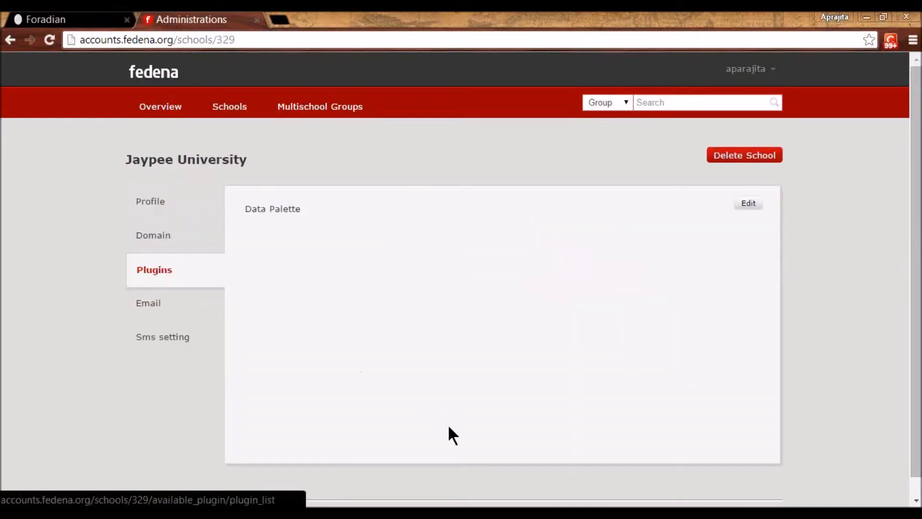
{"action": "left_click", "coordinate": [748, 204]}
{"action": "scroll", "coordinate": [429, 262], "scroll_direction": "down", "scroll_amount": 4}
{"action": "scroll", "coordinate": [398, 347], "scroll_direction": "down", "scroll_amount": 2}
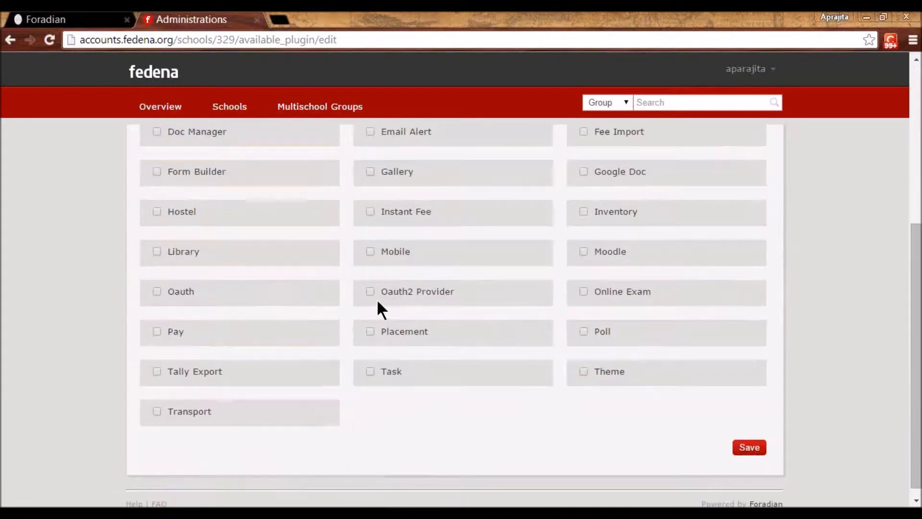
{"action": "left_click", "coordinate": [370, 293]}
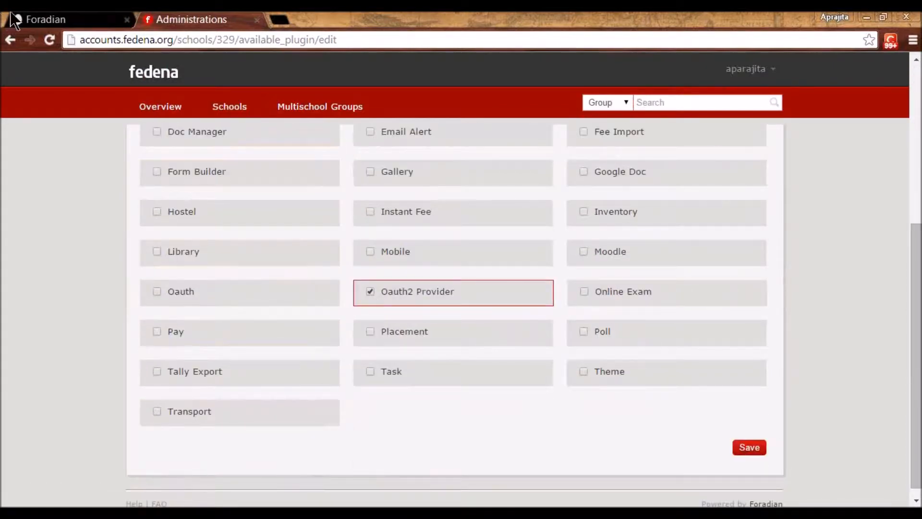
- In School Two, open Administration > Settings > Manage Clients to list the client apps
{"action": "left_click", "coordinate": [44, 19]}
{"action": "left_click", "coordinate": [142, 68]}
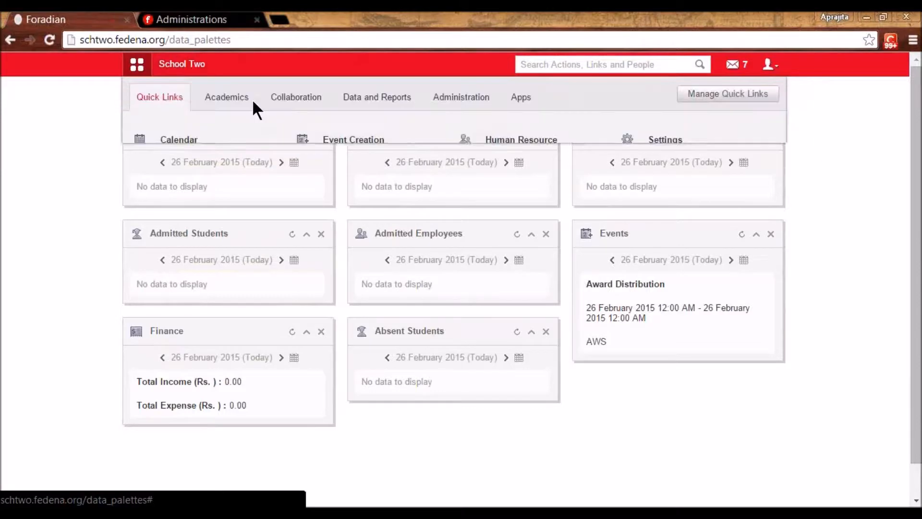
{"action": "left_click", "coordinate": [464, 101]}
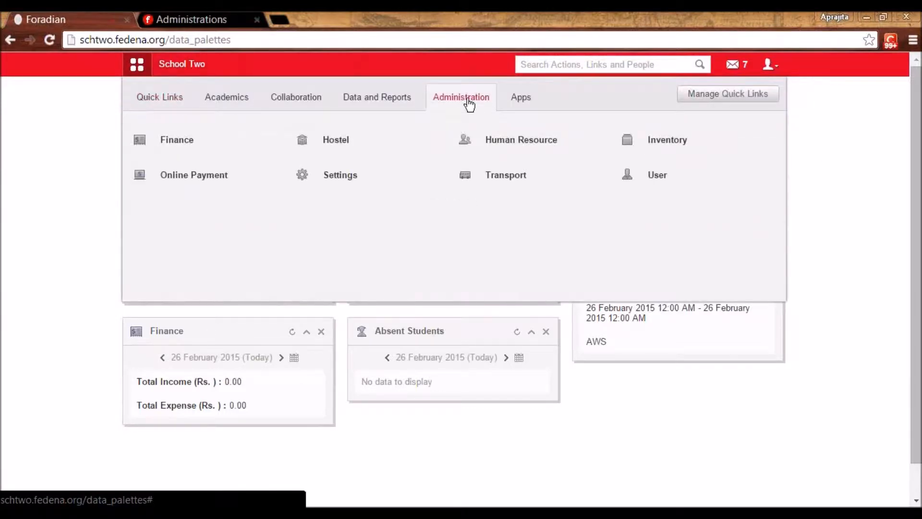
{"action": "left_click", "coordinate": [339, 178]}
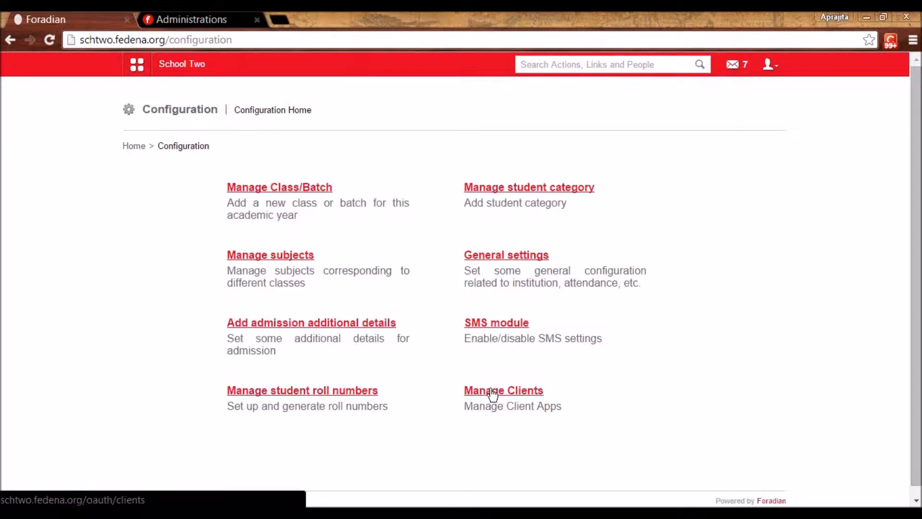
{"action": "left_click", "coordinate": [493, 393]}
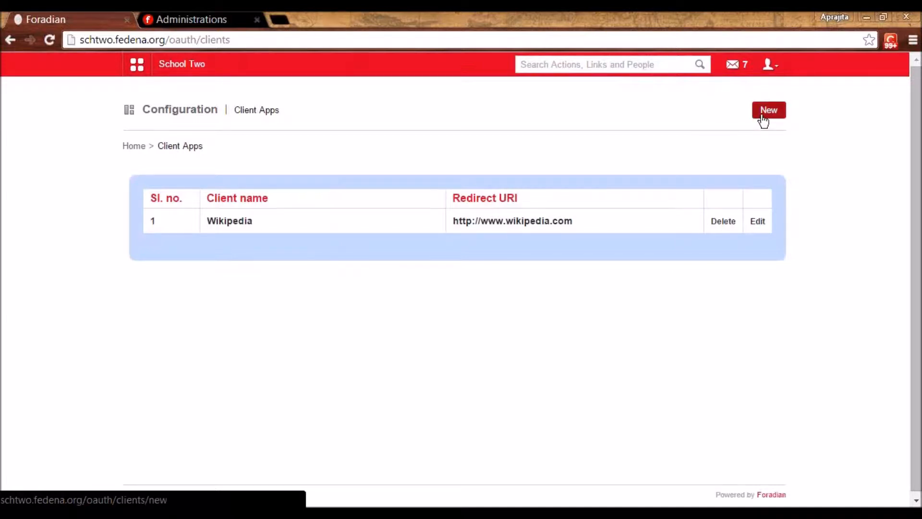
- Inspect the Wikipedia client's edit form, return to its details, and select parts of the Client ID and secret
{"action": "left_click", "coordinate": [758, 224]}
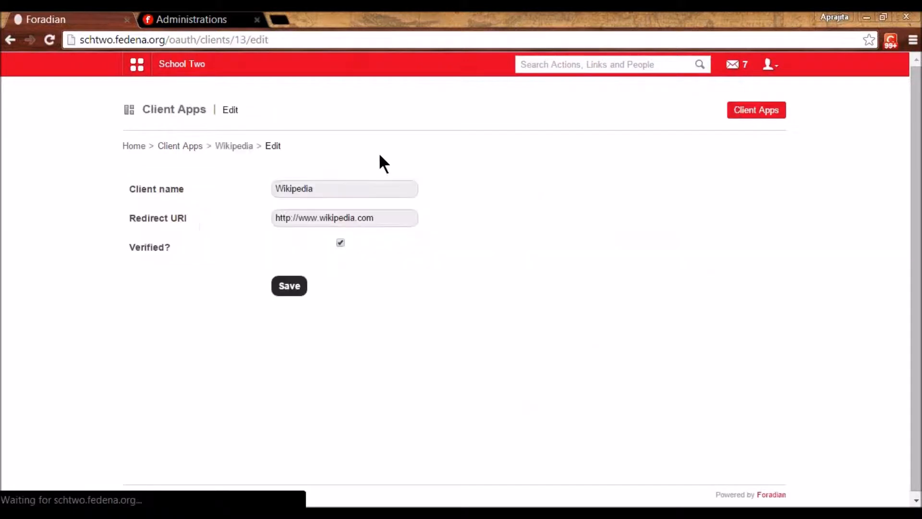
{"action": "left_click", "coordinate": [324, 184]}
{"action": "left_click", "coordinate": [344, 218]}
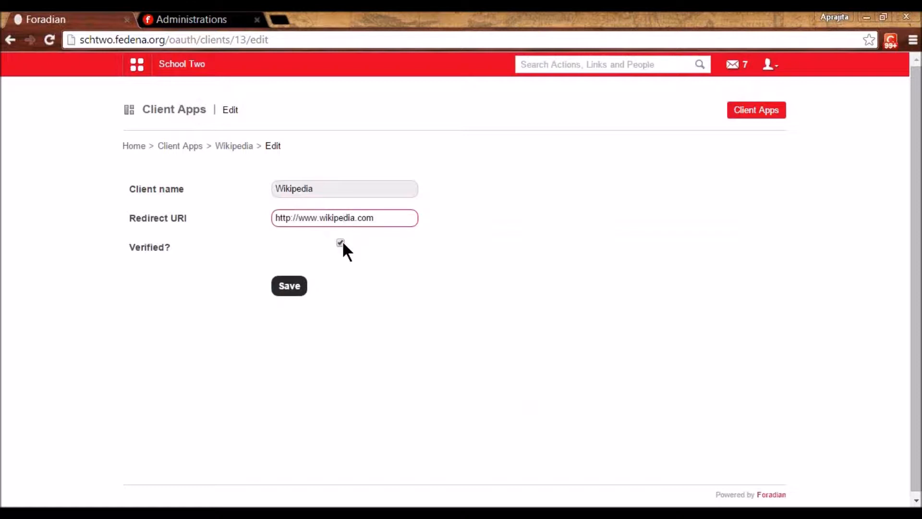
{"action": "left_click", "coordinate": [237, 146]}
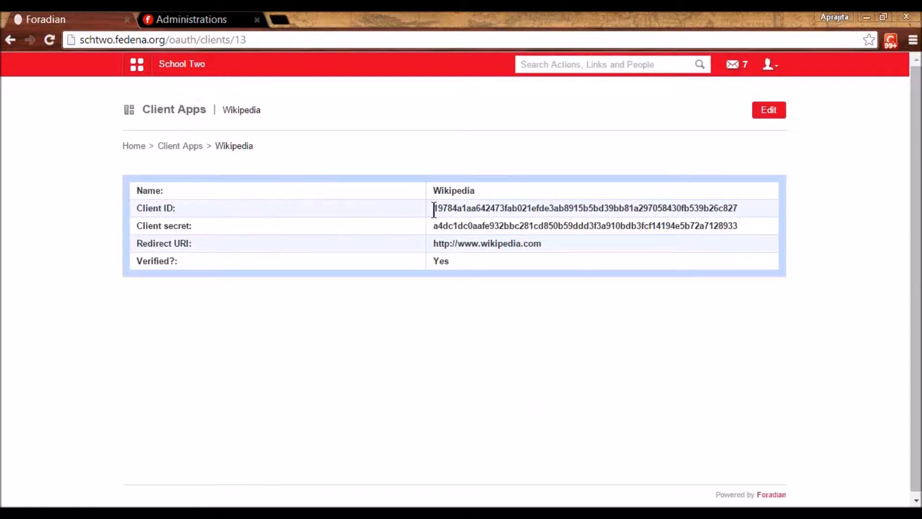
{"action": "left_click_drag", "start_coordinate": [434, 210], "coordinate": [518, 210]}
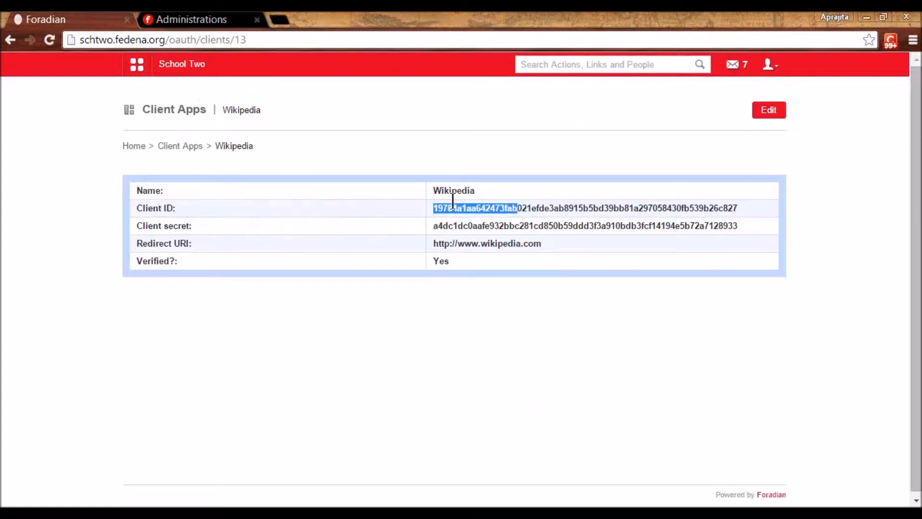
{"action": "left_click_drag", "start_coordinate": [437, 226], "coordinate": [499, 236]}
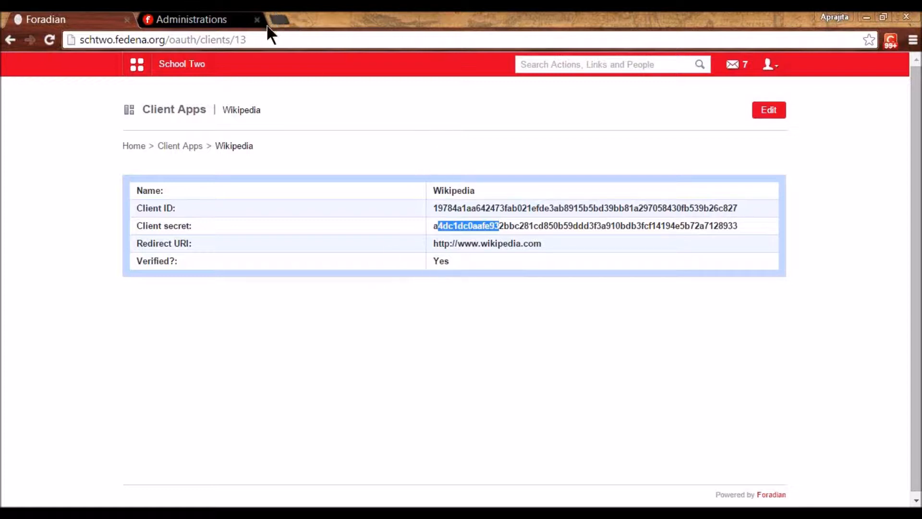
- Visit marketplace.fedena.com in a new tab, browse New Plugins, then return to the Wikipedia client app
{"action": "left_click", "coordinate": [280, 22]}
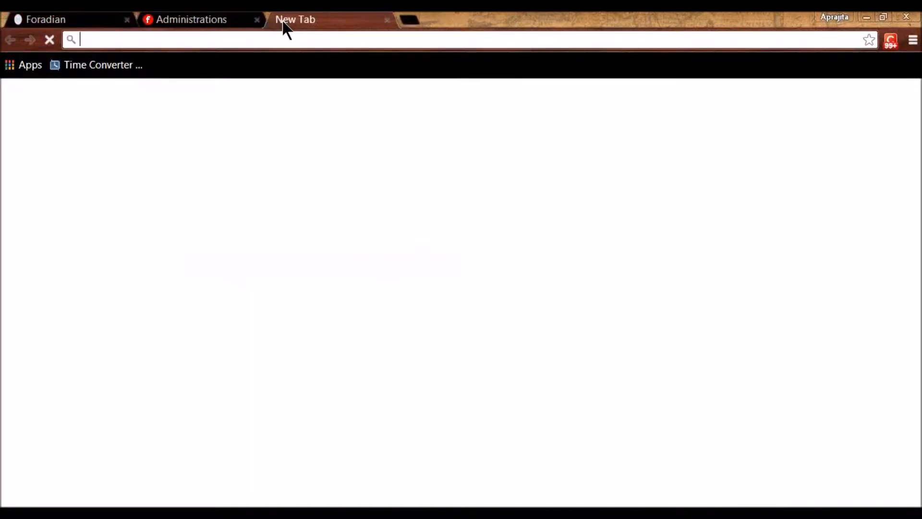
{"action": "type", "text": "fede"}
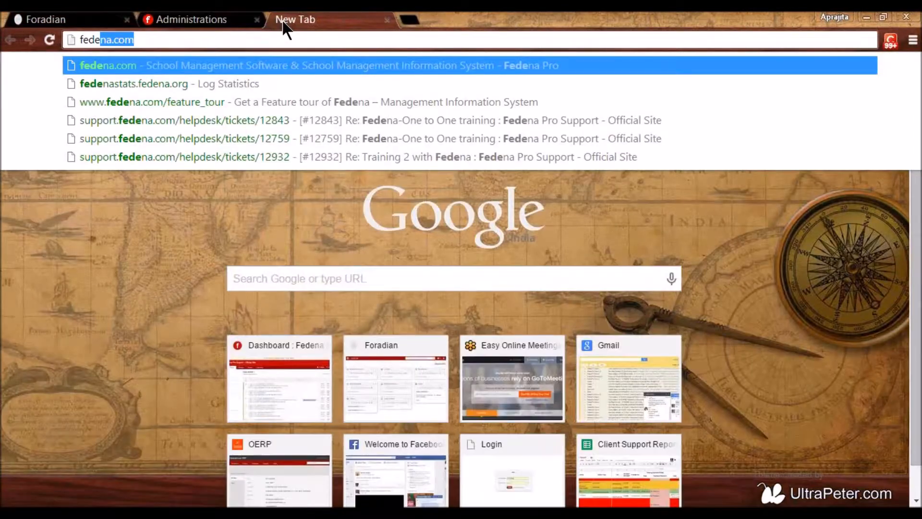
{"action": "type", "text": "na"}
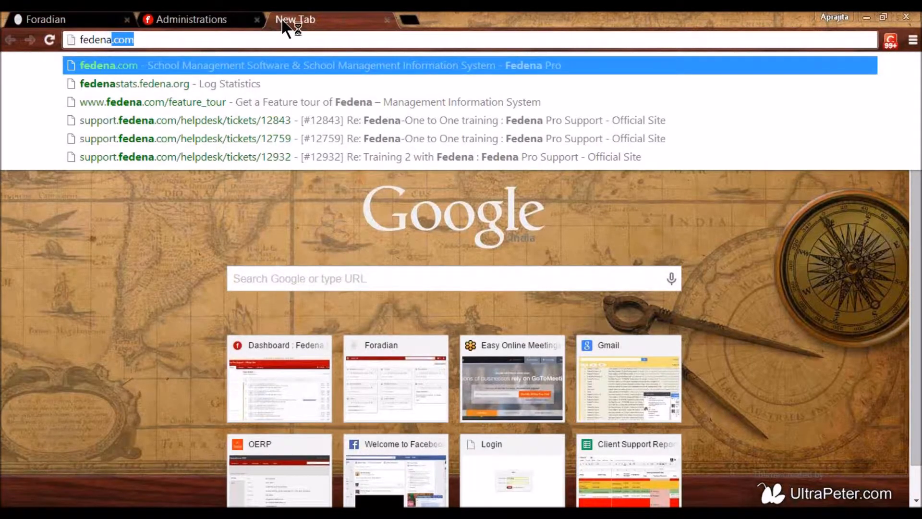
{"action": "key", "text": "BackSpace"}
{"action": "key", "text": "BackSpace"}
{"action": "key", "text": "BackSpace"}
{"action": "key", "text": "BackSpace"}
{"action": "key", "text": "BackSpace"}
{"action": "key", "text": "BackSpace"}
{"action": "key", "text": "BackSpace"}
{"action": "type", "text": "marketplace."}
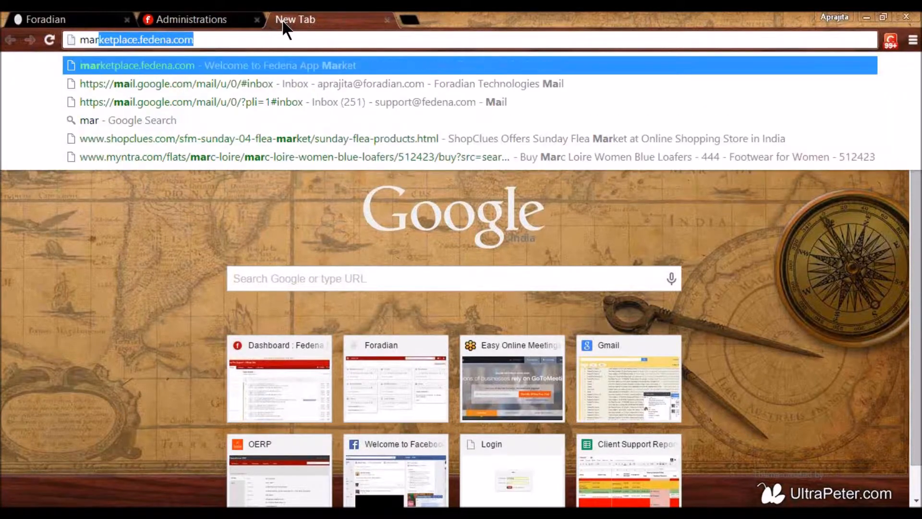
{"action": "key", "text": "Return"}
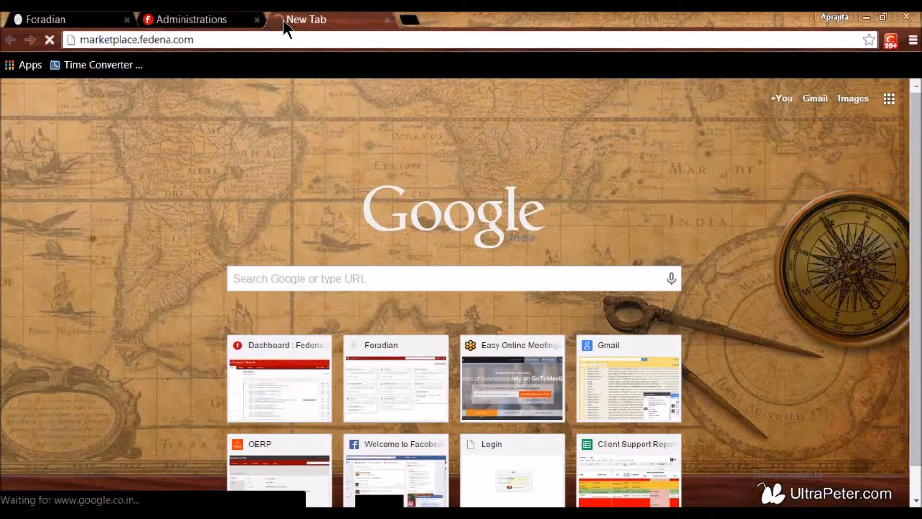
{"action": "scroll", "coordinate": [440, 305], "scroll_direction": "down", "scroll_amount": 10}
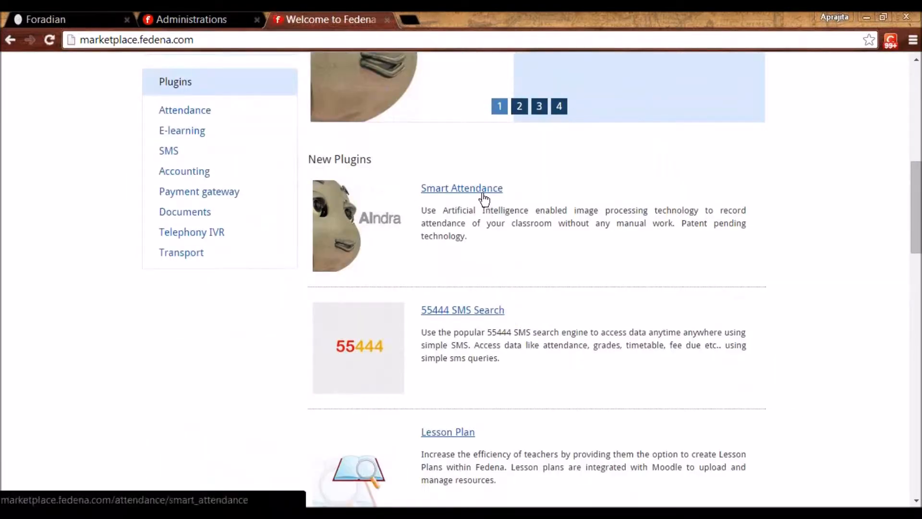
{"action": "scroll", "coordinate": [482, 216], "scroll_direction": "down", "scroll_amount": 7}
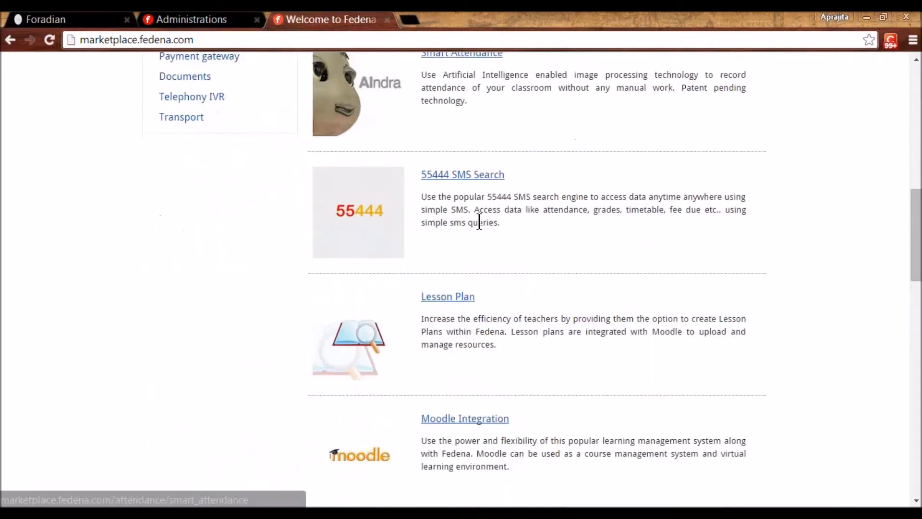
{"action": "scroll", "coordinate": [482, 250], "scroll_direction": "down", "scroll_amount": 1}
{"action": "scroll", "coordinate": [482, 250], "scroll_direction": "up", "scroll_amount": 8}
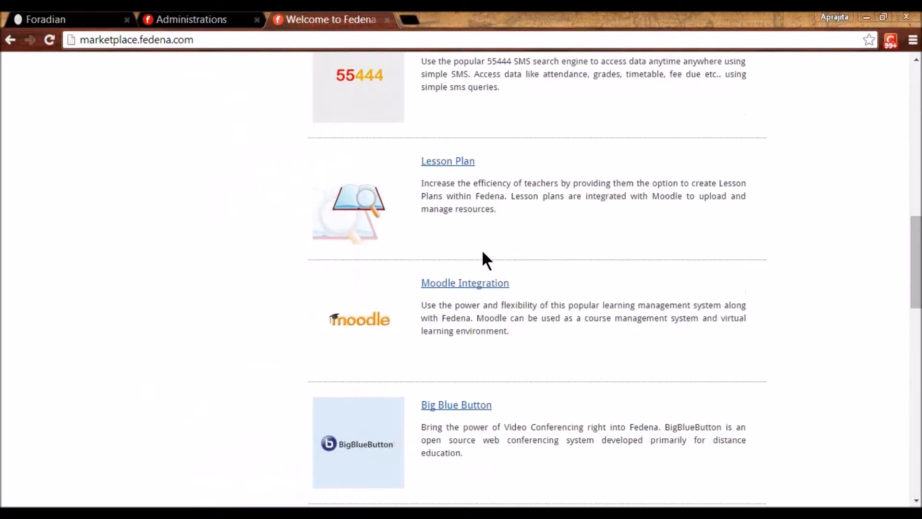
{"action": "scroll", "coordinate": [482, 259], "scroll_direction": "up", "scroll_amount": 3}
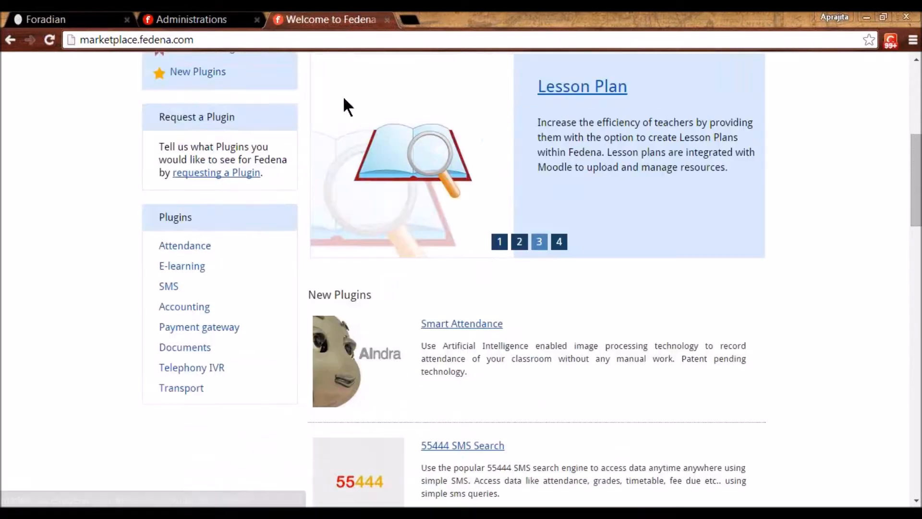
{"action": "left_click", "coordinate": [189, 19]}
{"action": "left_click", "coordinate": [98, 17]}
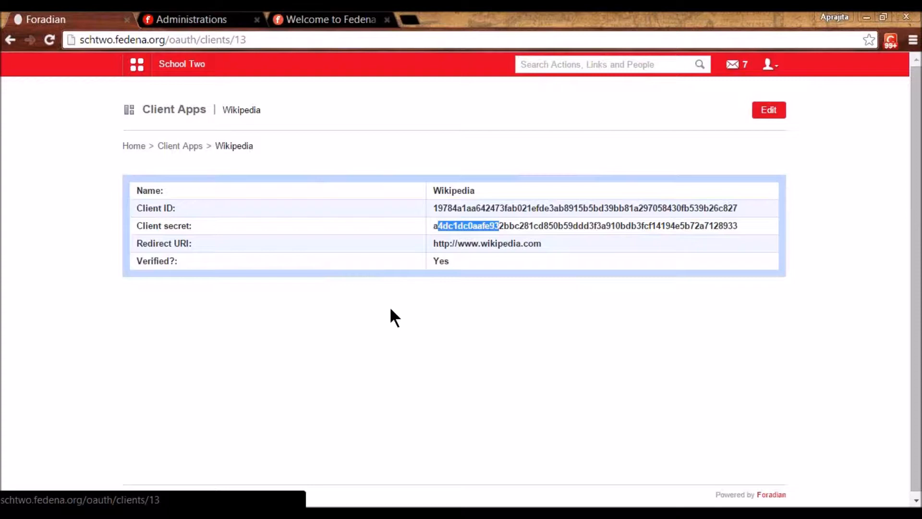
- Tick the App Frame plugin in Administrations, then list School Two's apps from the grid menu
{"action": "left_click", "coordinate": [137, 64]}
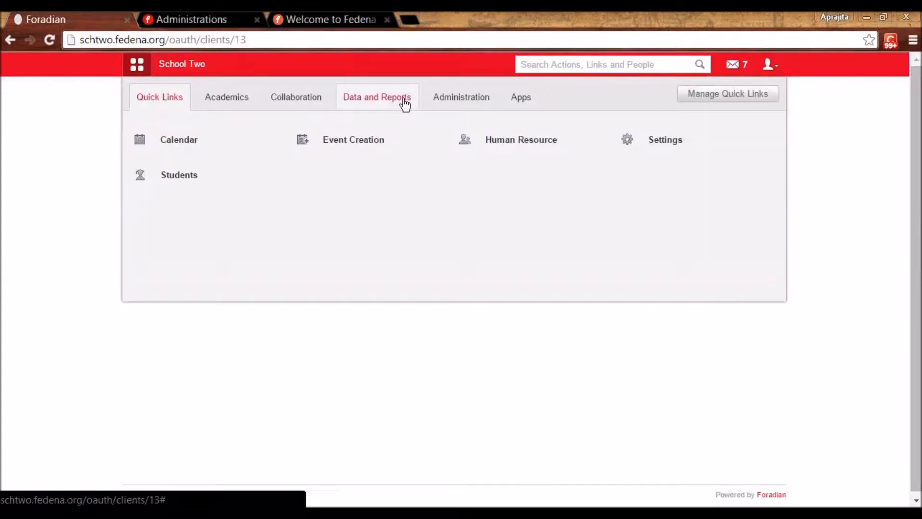
{"action": "left_click", "coordinate": [193, 19]}
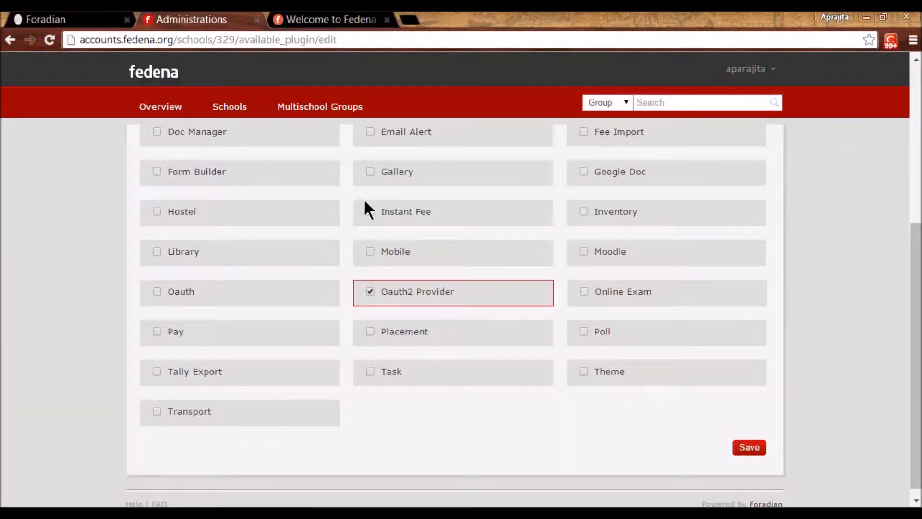
{"action": "scroll", "coordinate": [179, 155], "scroll_direction": "up", "scroll_amount": 5}
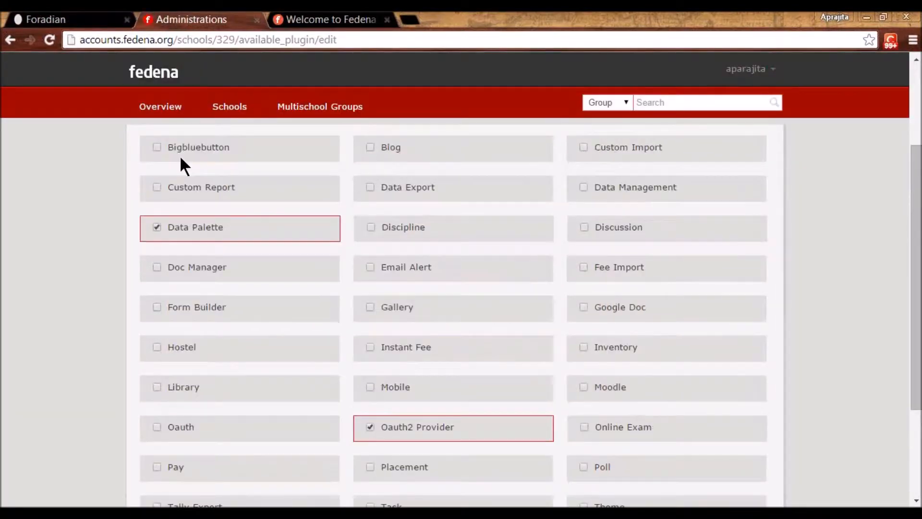
{"action": "left_click", "coordinate": [158, 175]}
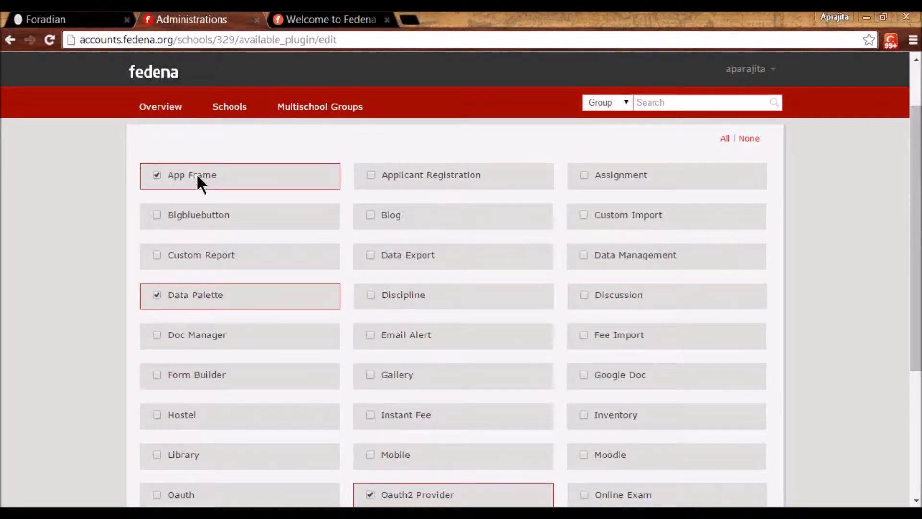
{"action": "left_click", "coordinate": [327, 19]}
{"action": "left_click", "coordinate": [46, 19]}
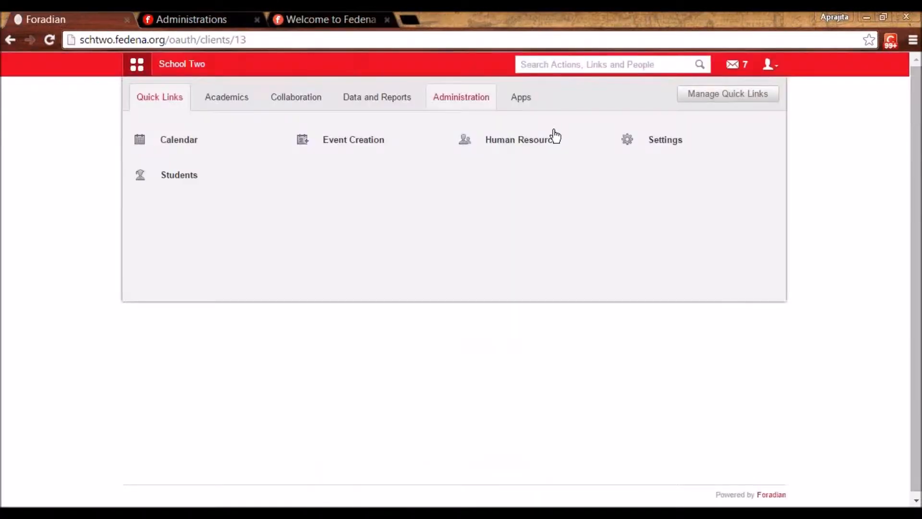
{"action": "left_click", "coordinate": [527, 108]}
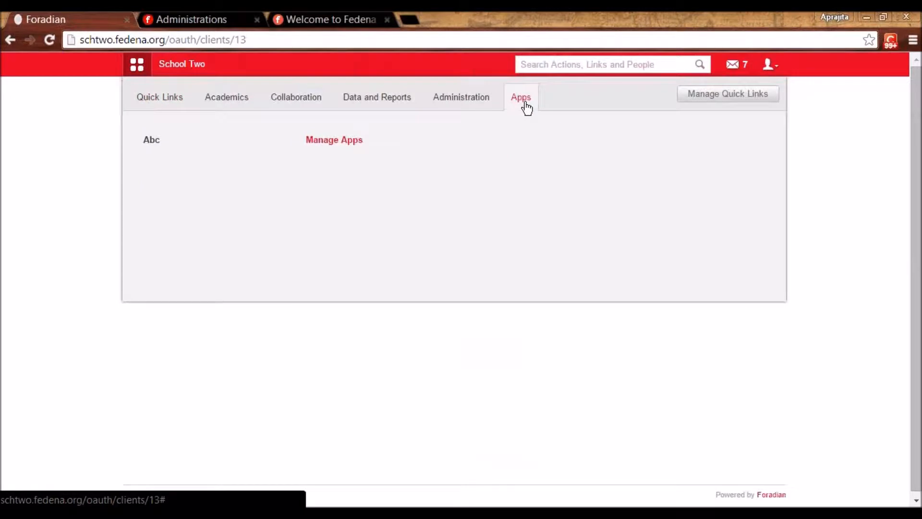
- Open Manage Apps and review the ABC app frame's name and Wikipedia URL
{"action": "left_click", "coordinate": [340, 142]}
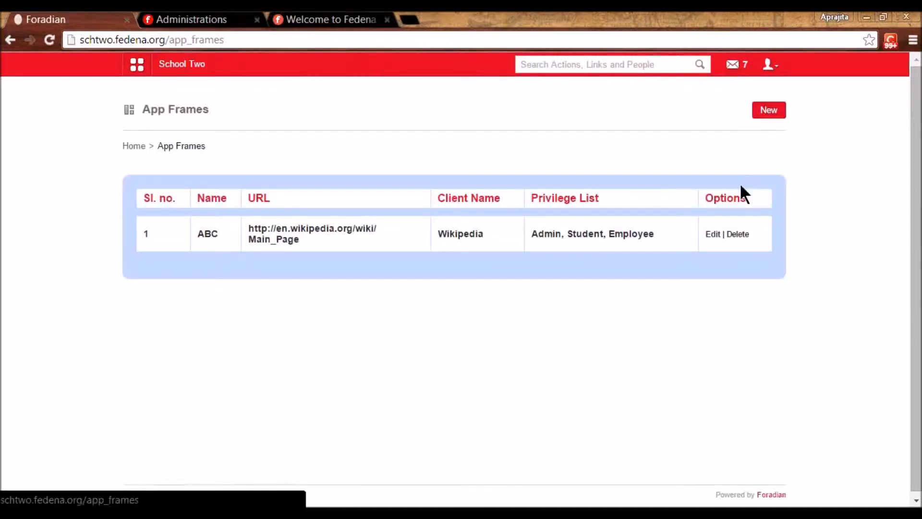
{"action": "left_click", "coordinate": [712, 231]}
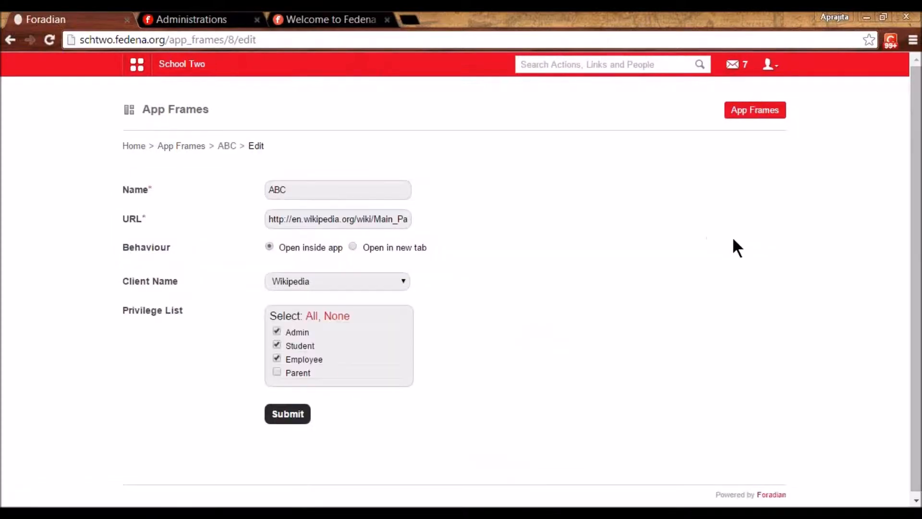
{"action": "left_click_drag", "start_coordinate": [288, 189], "coordinate": [268, 177]}
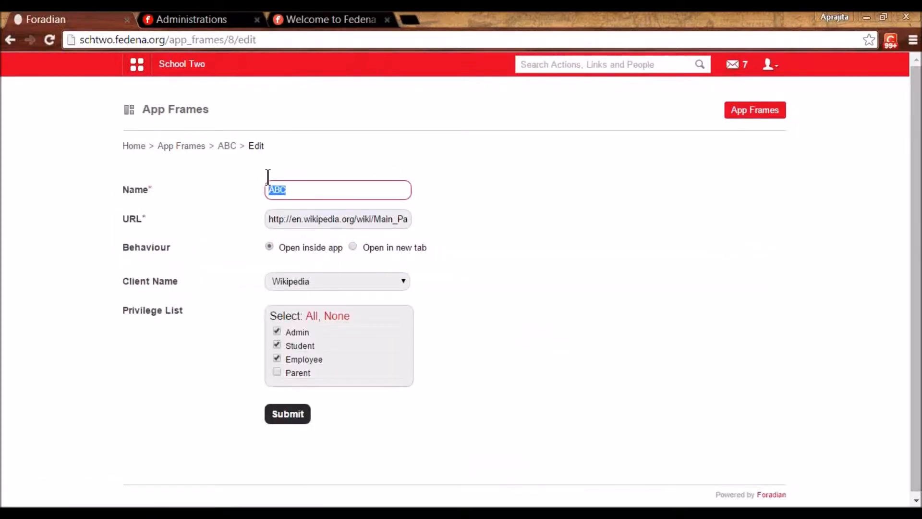
{"action": "double_click", "coordinate": [304, 220]}
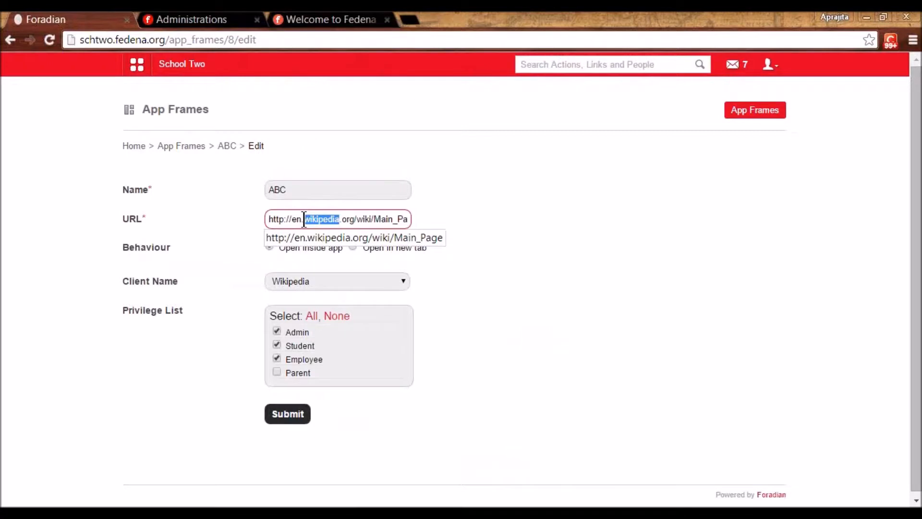
{"action": "left_click", "coordinate": [481, 244]}
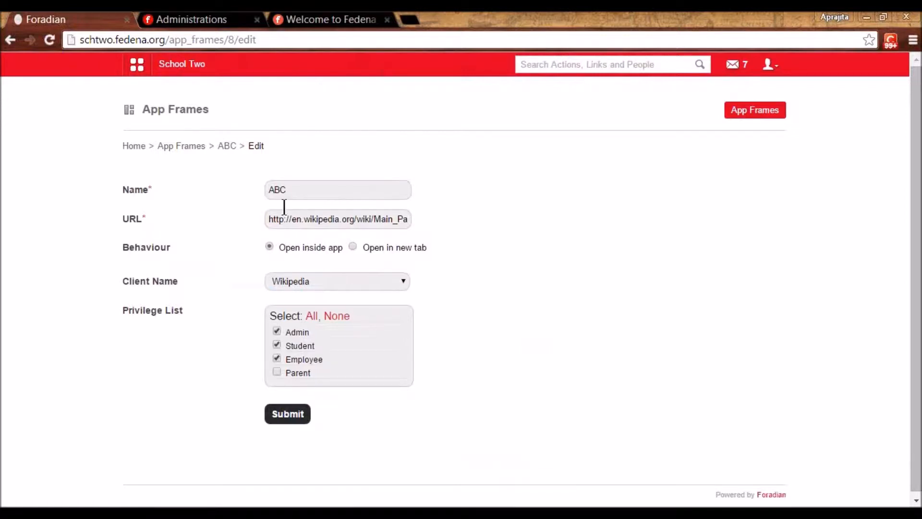
{"action": "left_click_drag", "start_coordinate": [296, 191], "coordinate": [259, 179]}
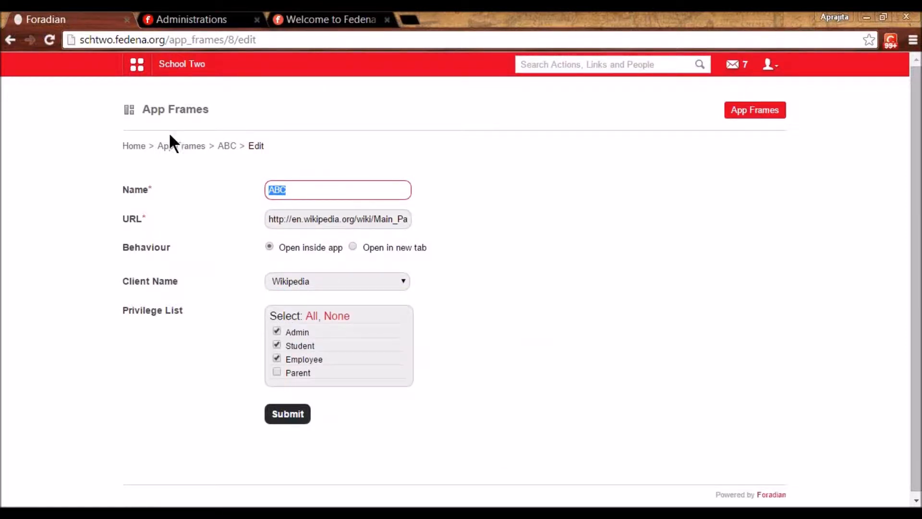
- Open the Abc app to show Wikipedia in the portal, then return to plugin settings
{"action": "left_click", "coordinate": [139, 66]}
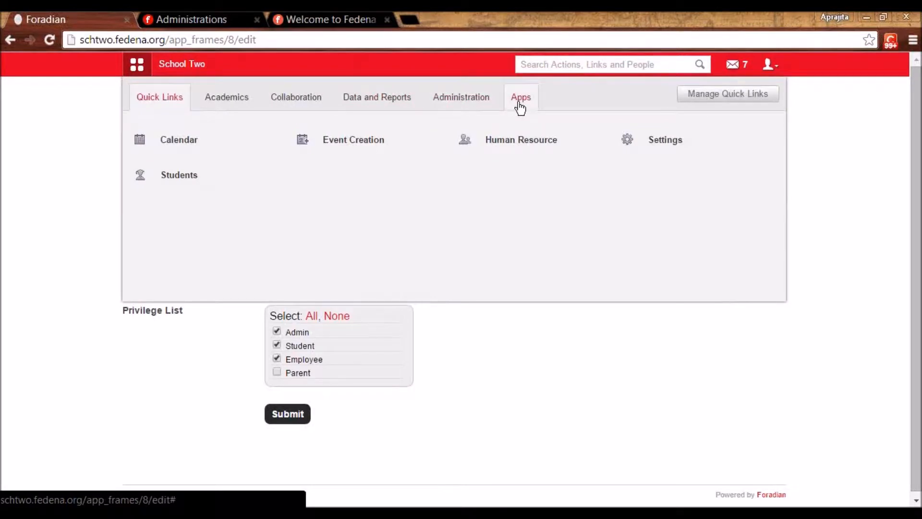
{"action": "left_click", "coordinate": [519, 103]}
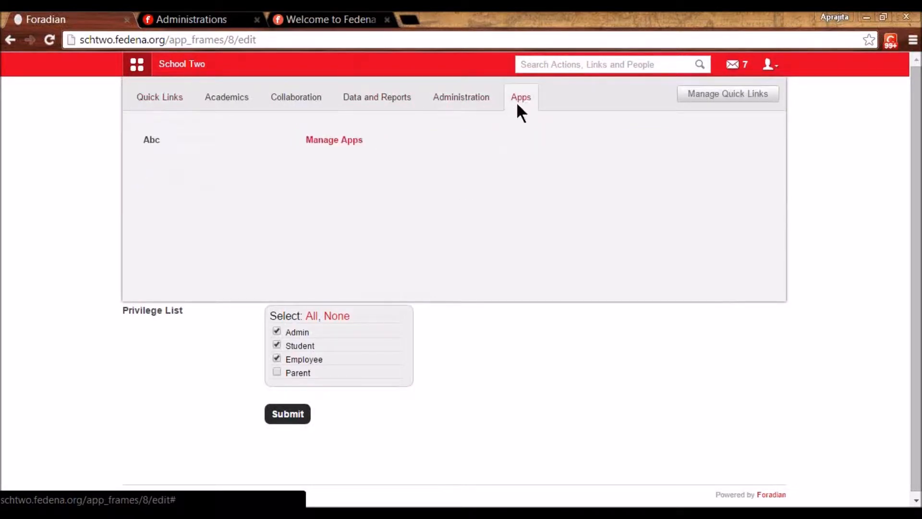
{"action": "left_click", "coordinate": [171, 141]}
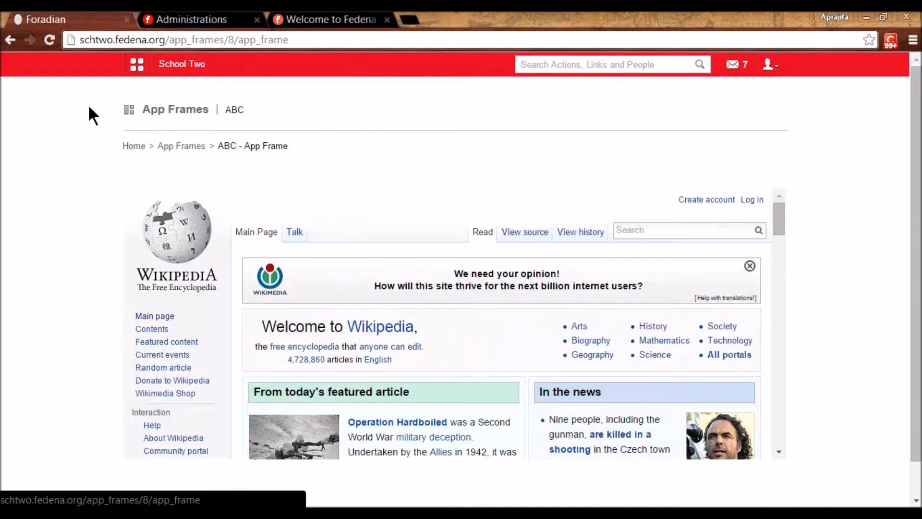
{"action": "left_click", "coordinate": [137, 68]}
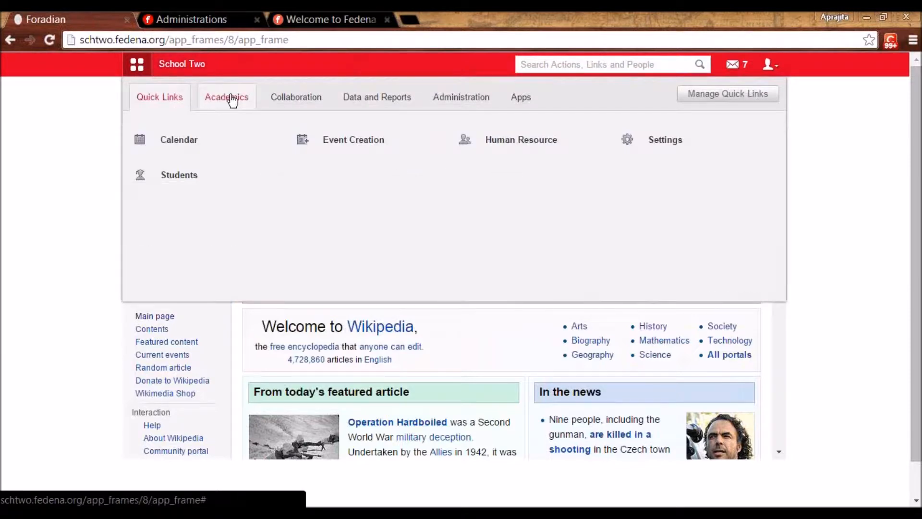
{"action": "left_click", "coordinate": [290, 99]}
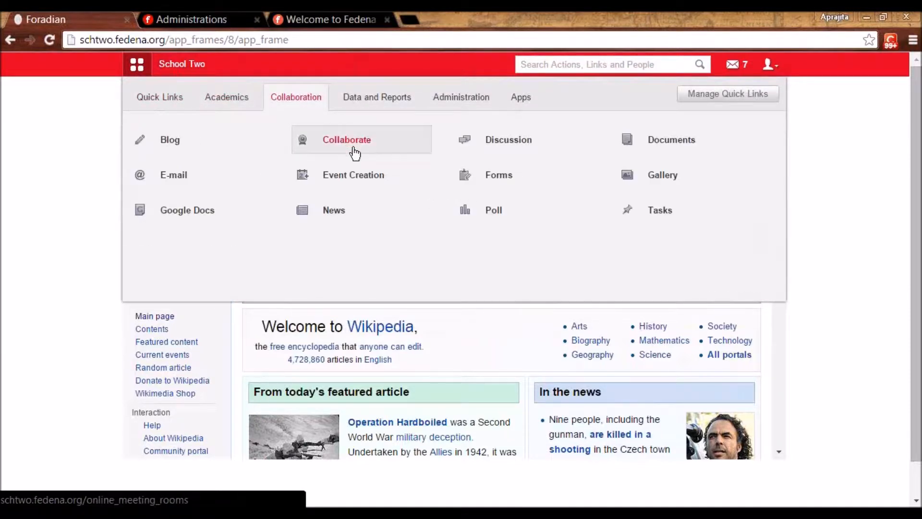
{"action": "left_click", "coordinate": [192, 19]}
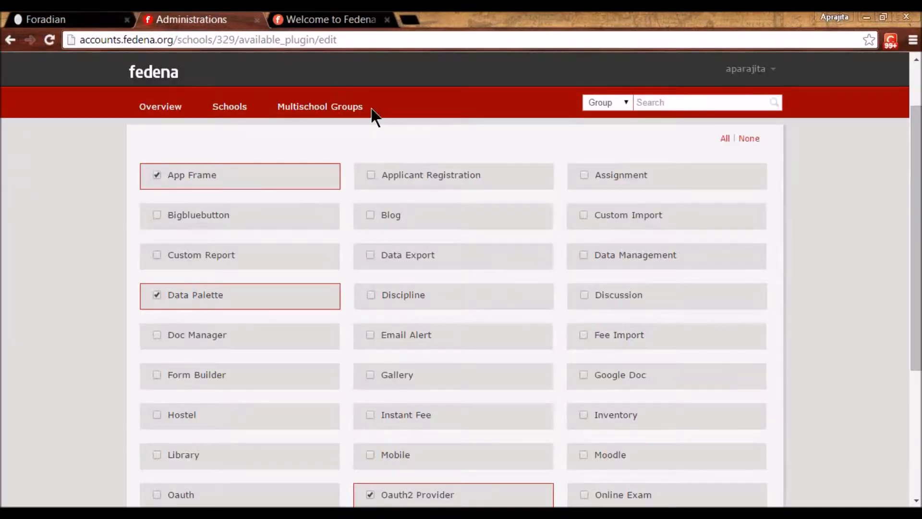
- Enable Bigbluebutton, open Collaboration's Online Meetings page in School Two, and start a new tab
{"action": "left_click", "coordinate": [156, 215]}
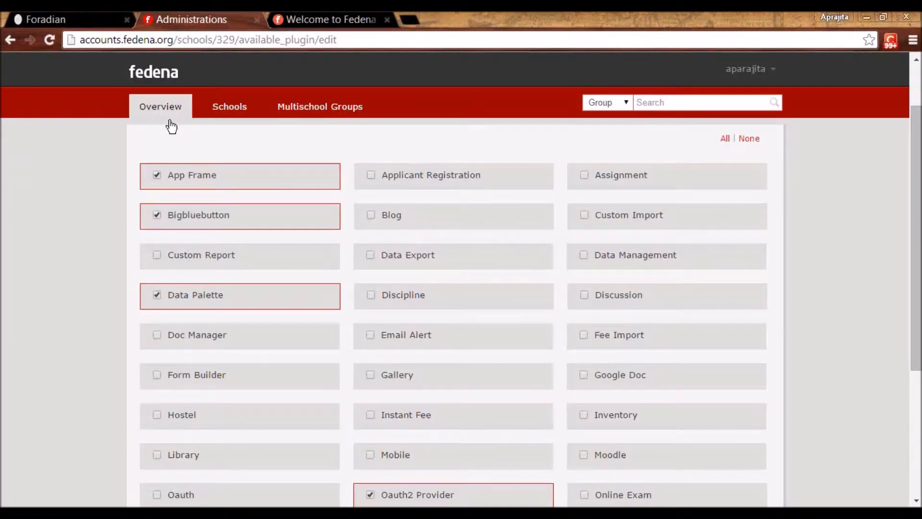
{"action": "left_click", "coordinate": [92, 18]}
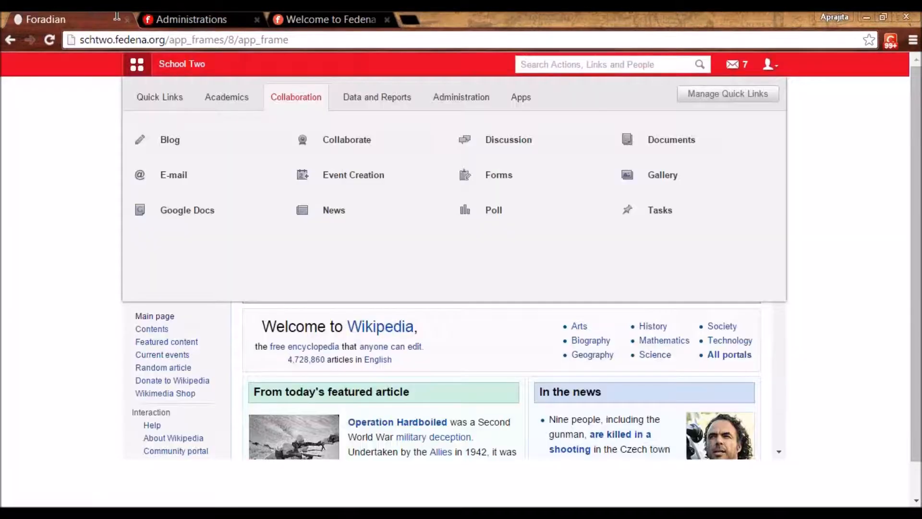
{"action": "left_click", "coordinate": [348, 141]}
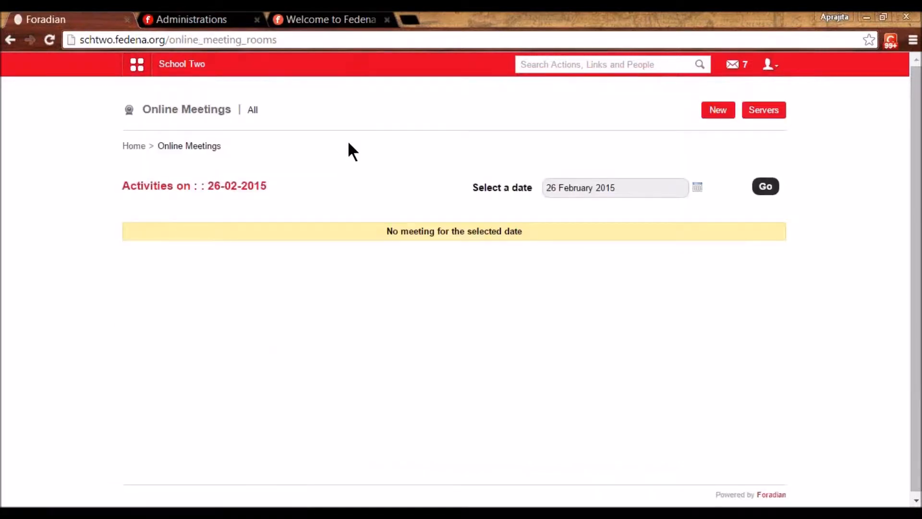
{"action": "left_click", "coordinate": [410, 20]}
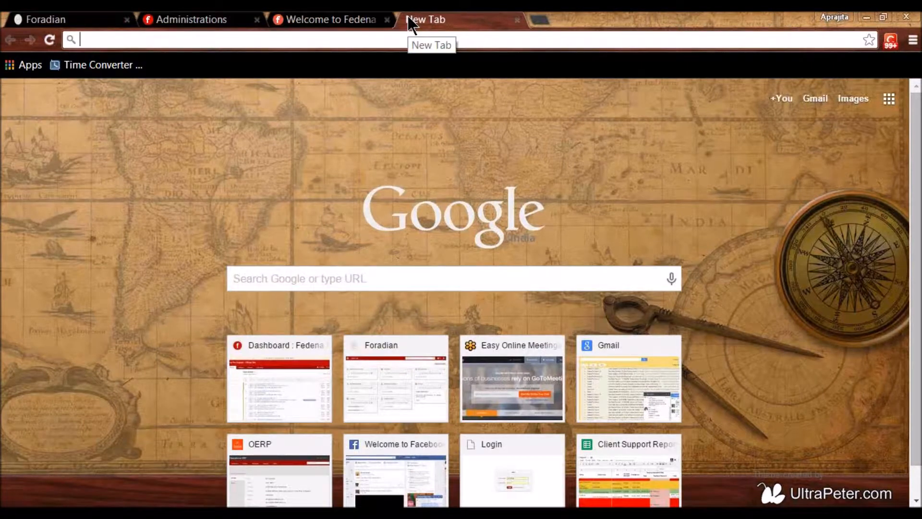
- Go to bigbluebutton.org, open its Google Code download page, then return to Online Meetings
{"action": "type", "text": "bigbluebutton.org"}
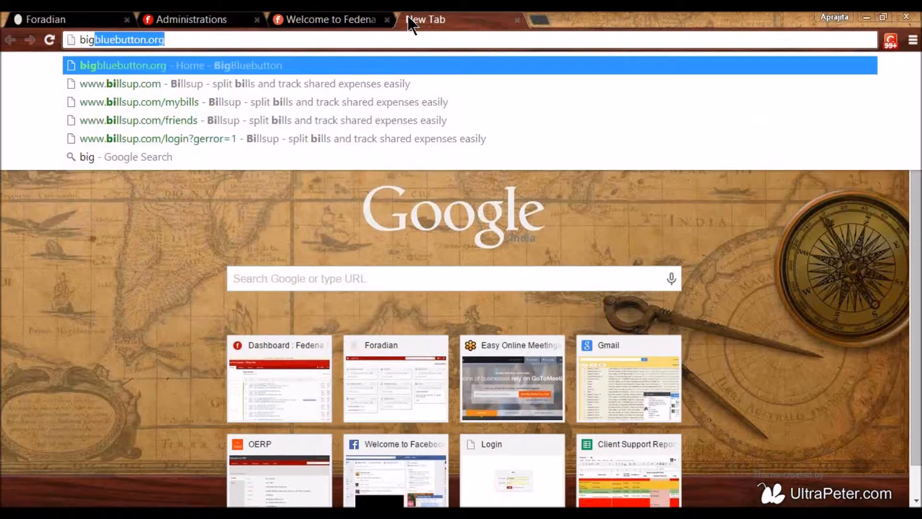
{"action": "key", "text": "Return"}
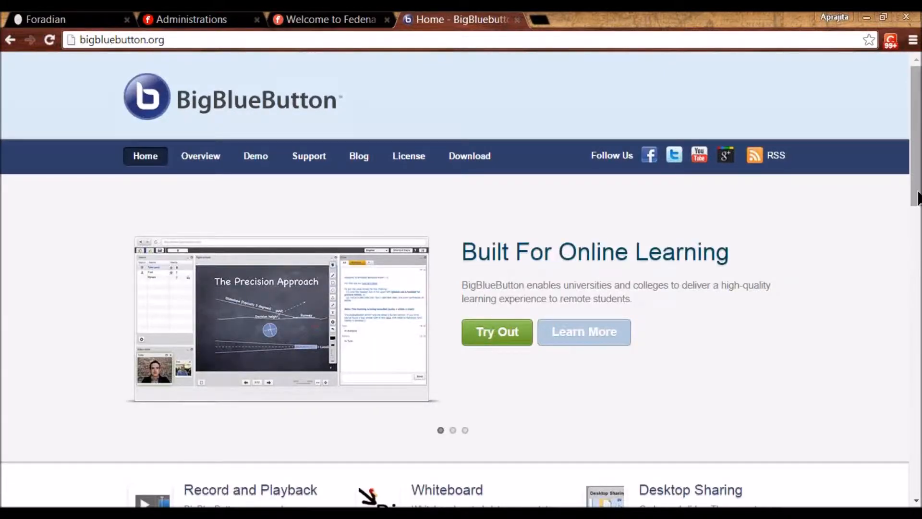
{"action": "left_click_drag", "start_coordinate": [917, 204], "coordinate": [888, 327]}
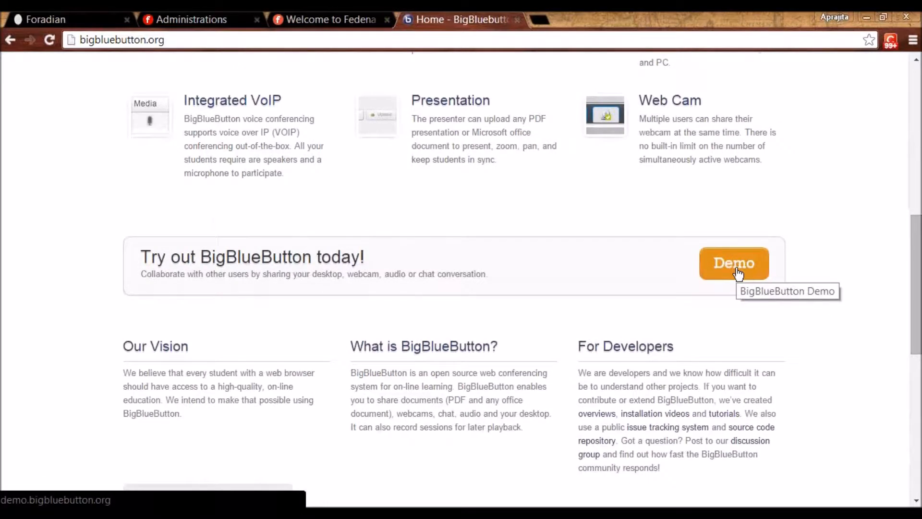
{"action": "left_click_drag", "start_coordinate": [917, 265], "coordinate": [900, 116]}
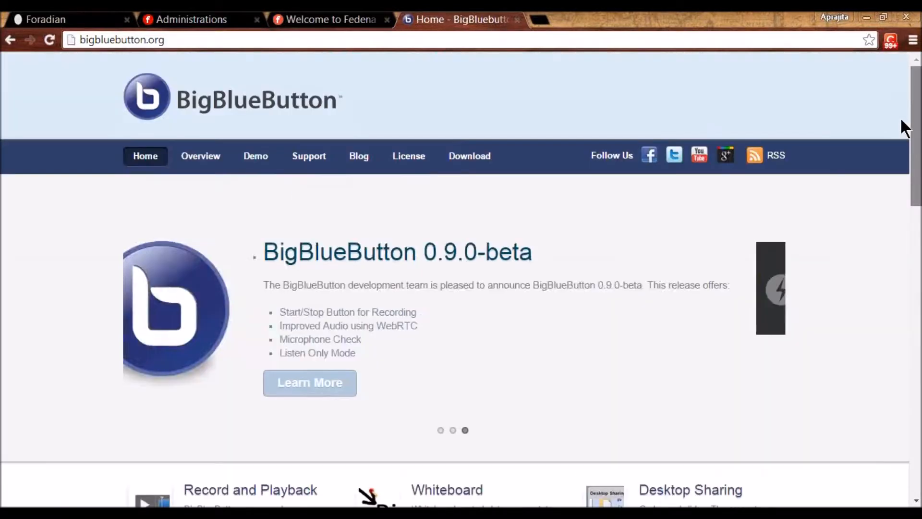
{"action": "left_click", "coordinate": [466, 155]}
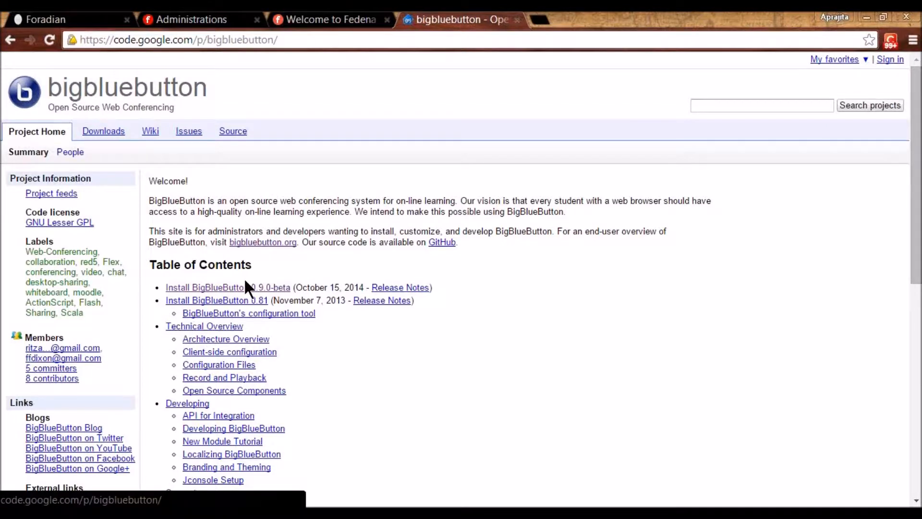
{"action": "left_click", "coordinate": [92, 20]}
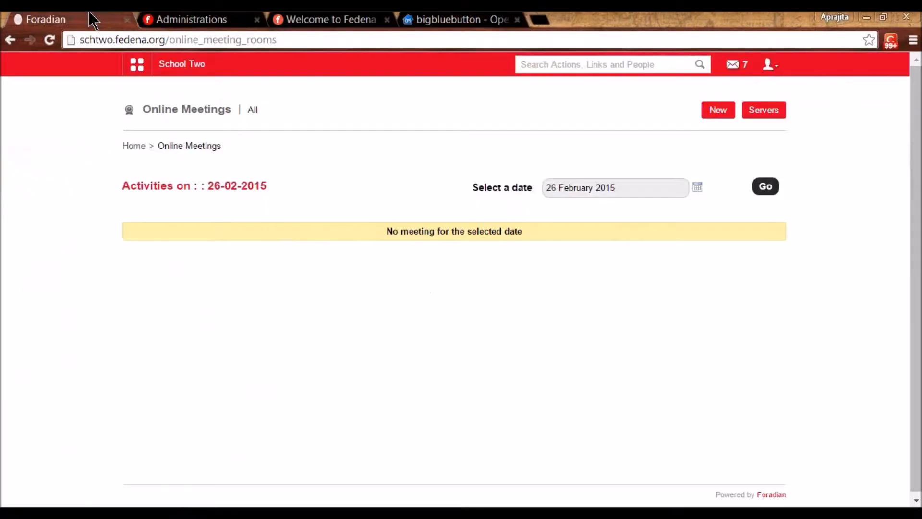
{"action": "left_click", "coordinate": [775, 114]}
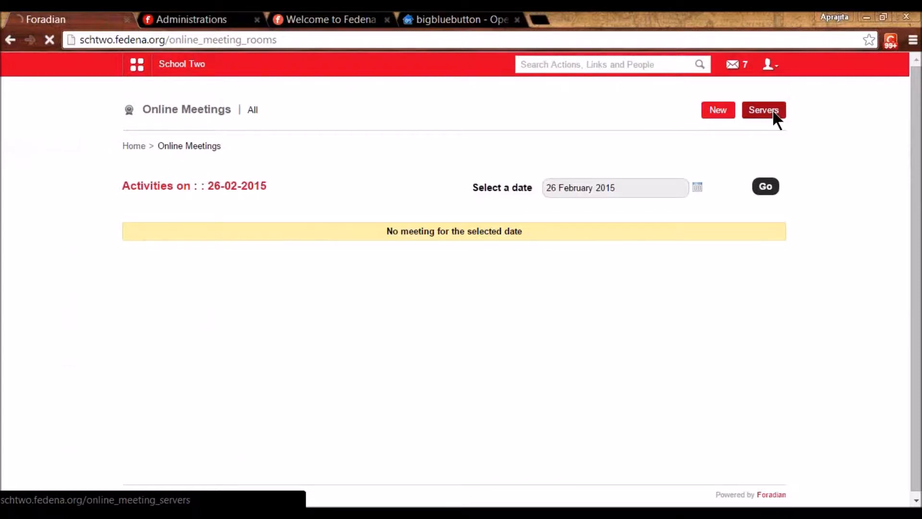
{"action": "left_click", "coordinate": [768, 117]}
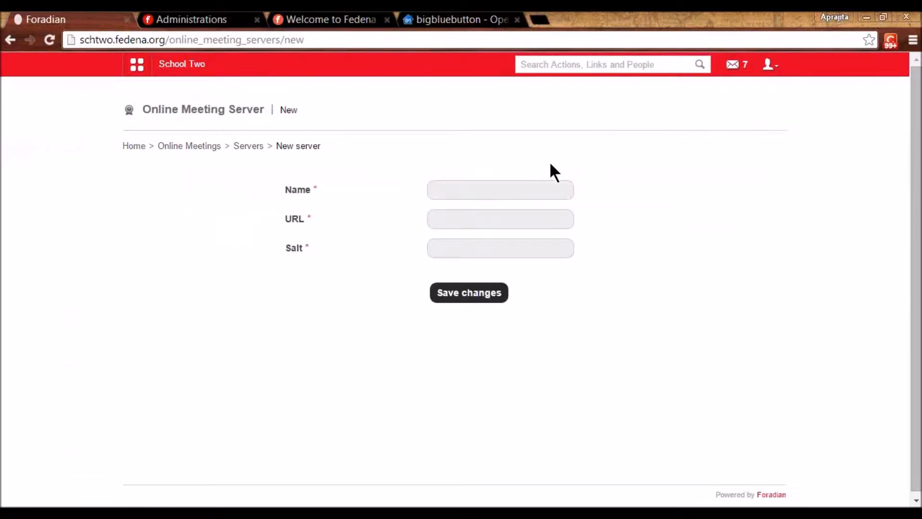
{"action": "left_click", "coordinate": [510, 191]}
{"action": "left_click", "coordinate": [484, 219]}
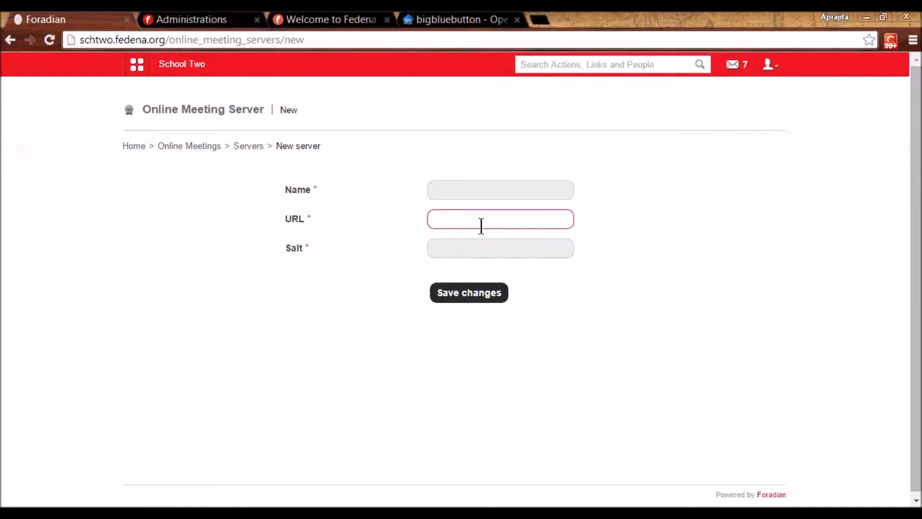
{"action": "left_click", "coordinate": [470, 251]}
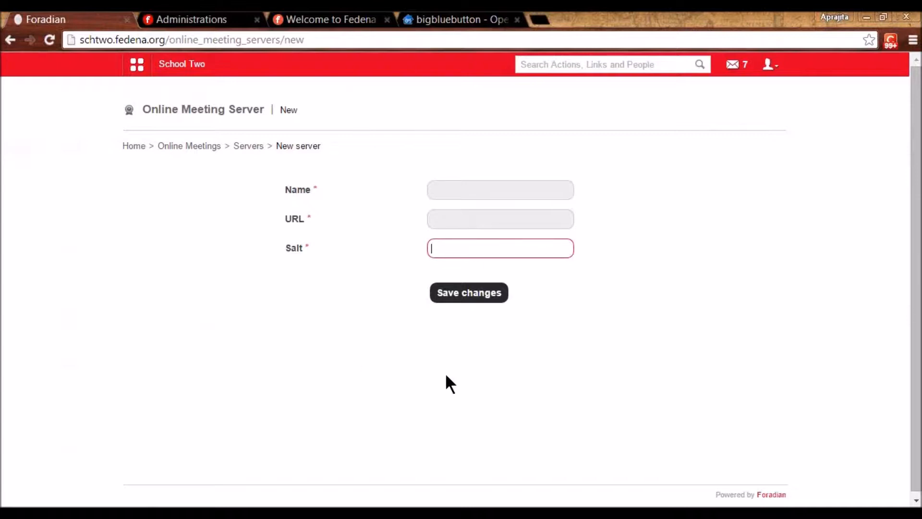
{"action": "left_click", "coordinate": [215, 146]}
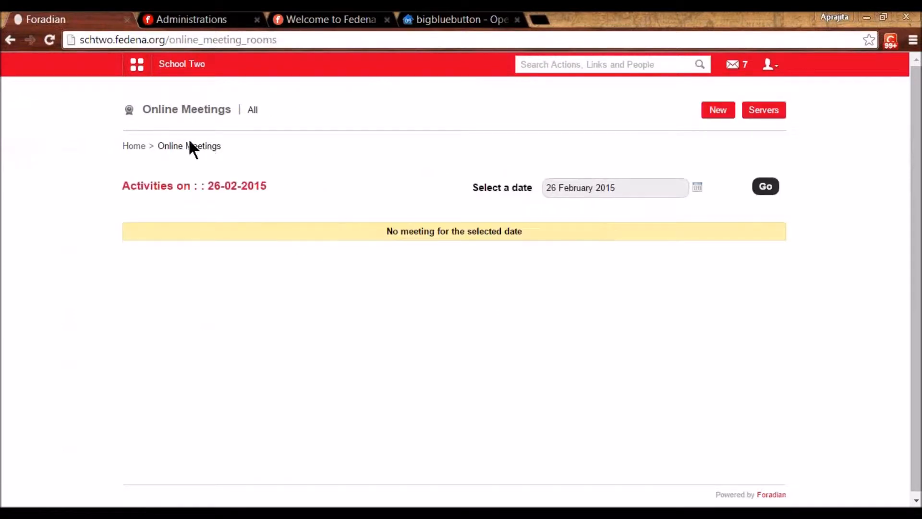
{"action": "left_click", "coordinate": [719, 112]}
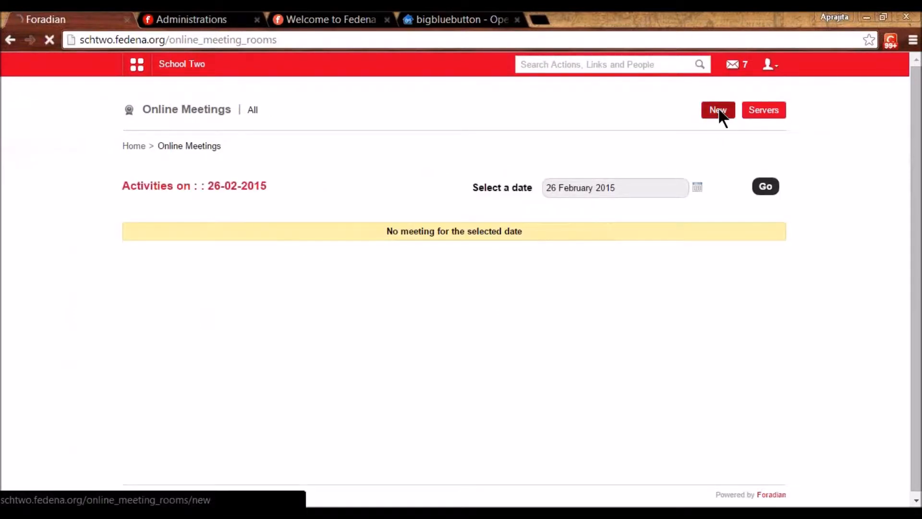
{"action": "left_click", "coordinate": [300, 232]}
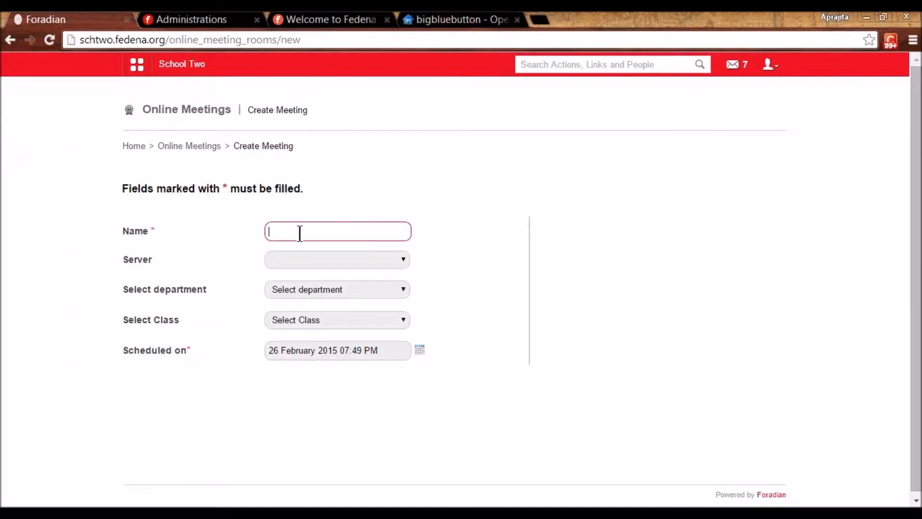
{"action": "left_click", "coordinate": [405, 259]}
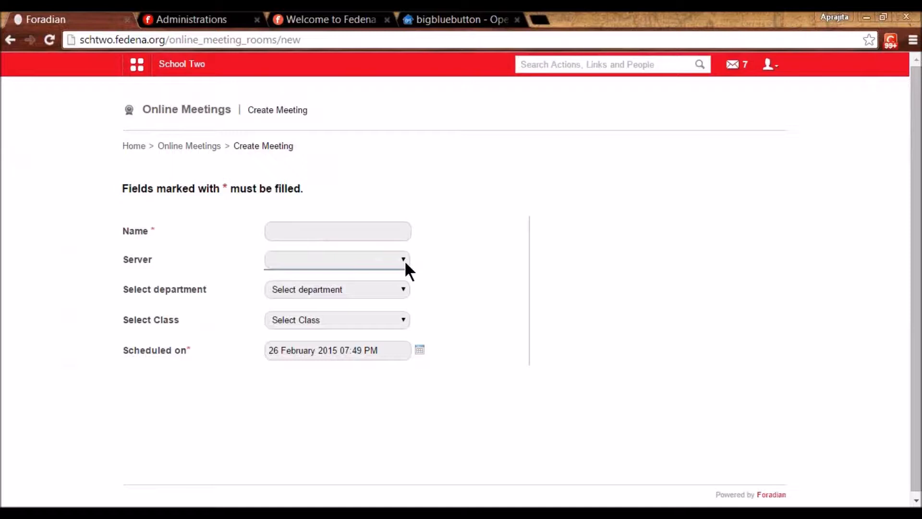
{"action": "left_click", "coordinate": [396, 292]}
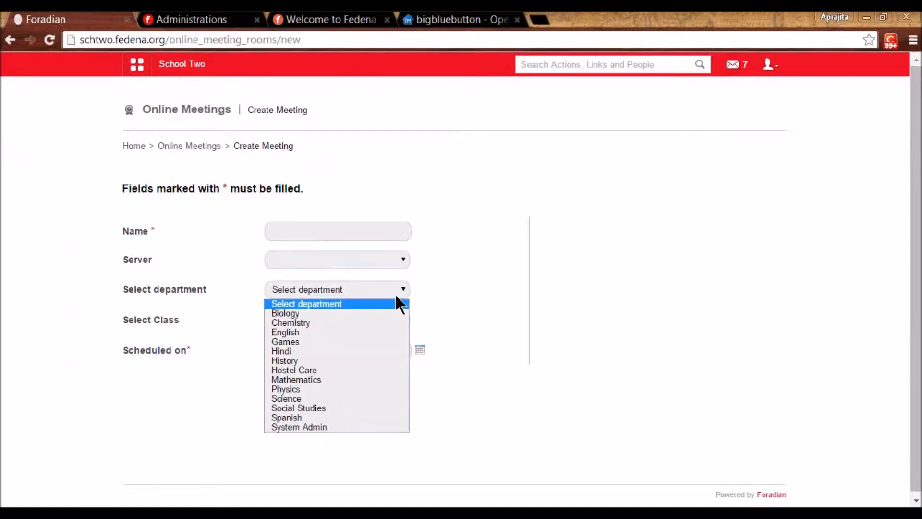
{"action": "left_click", "coordinate": [378, 341]}
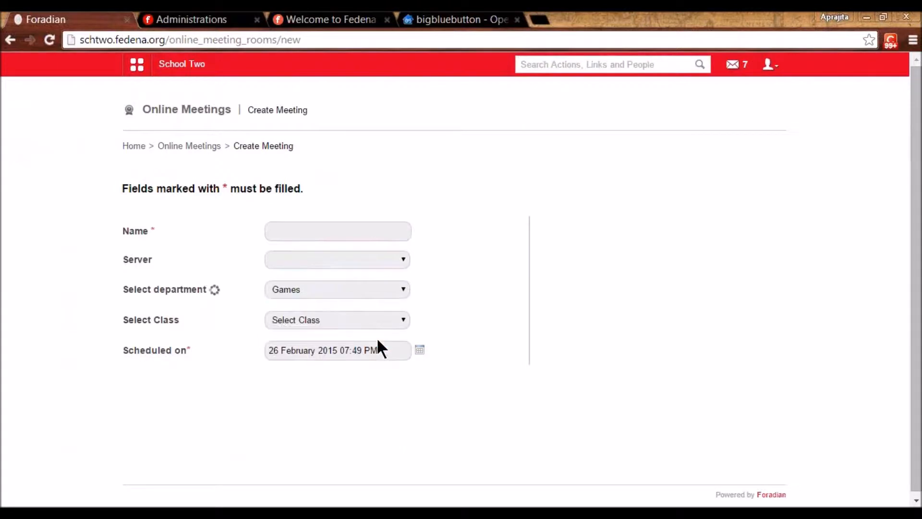
{"action": "left_click", "coordinate": [368, 298]}
{"action": "left_click", "coordinate": [366, 306]}
{"action": "left_click", "coordinate": [316, 384]}
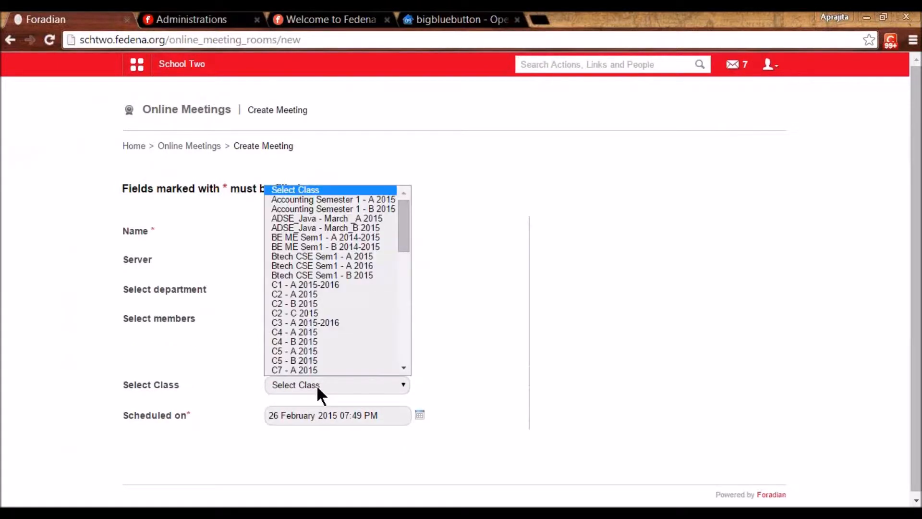
{"action": "left_click", "coordinate": [303, 323]}
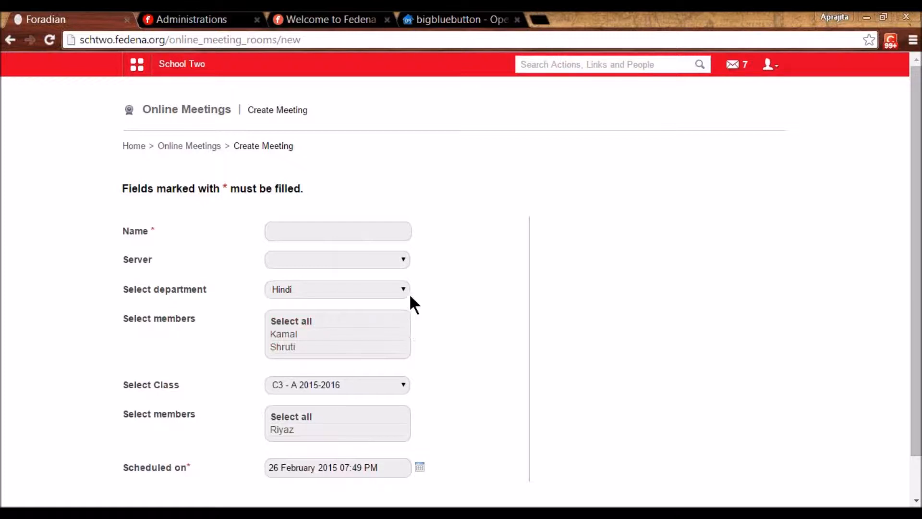
{"action": "left_click", "coordinate": [197, 148]}
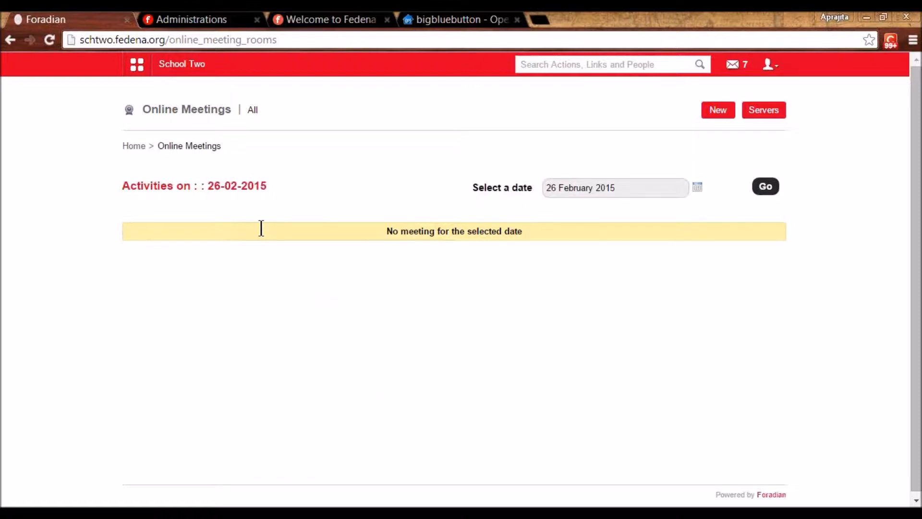
- Set the Online Payment gateway to Authorize.Net instead of PayPal, then log out of admin
{"action": "left_click", "coordinate": [137, 65]}
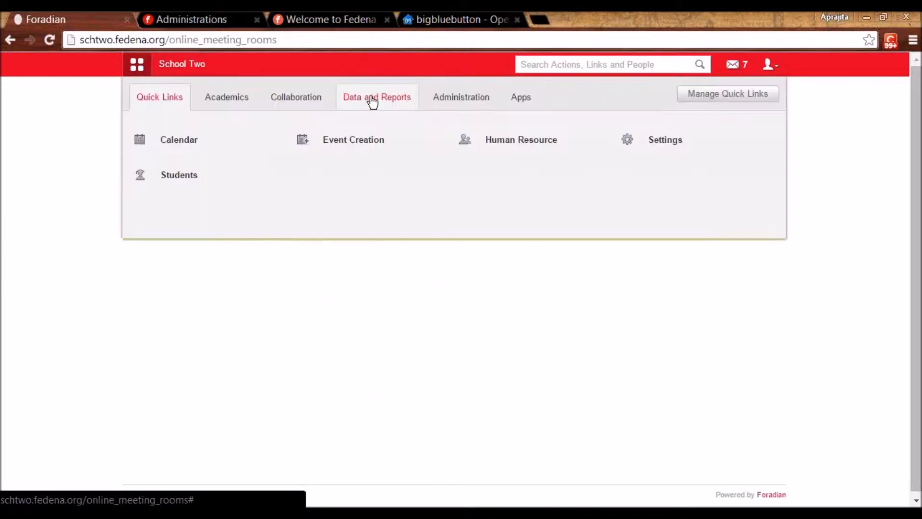
{"action": "left_click", "coordinate": [459, 107]}
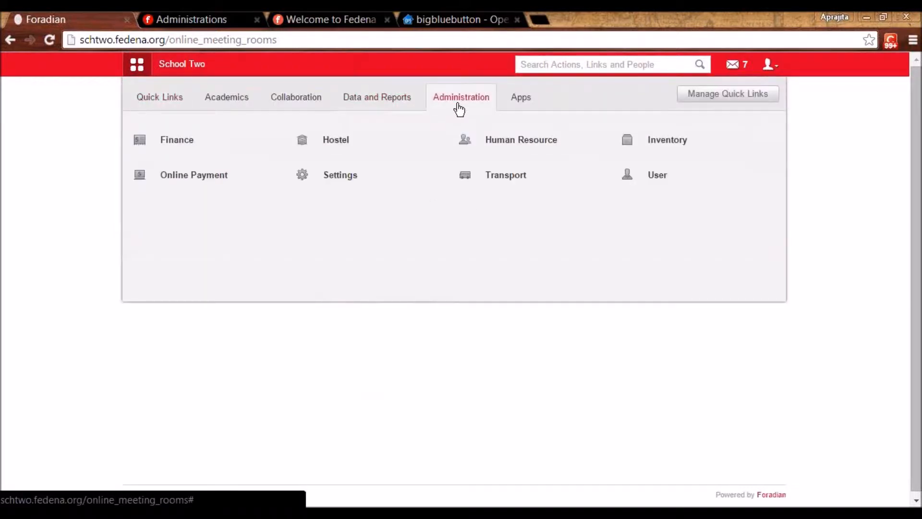
{"action": "left_click", "coordinate": [207, 181]}
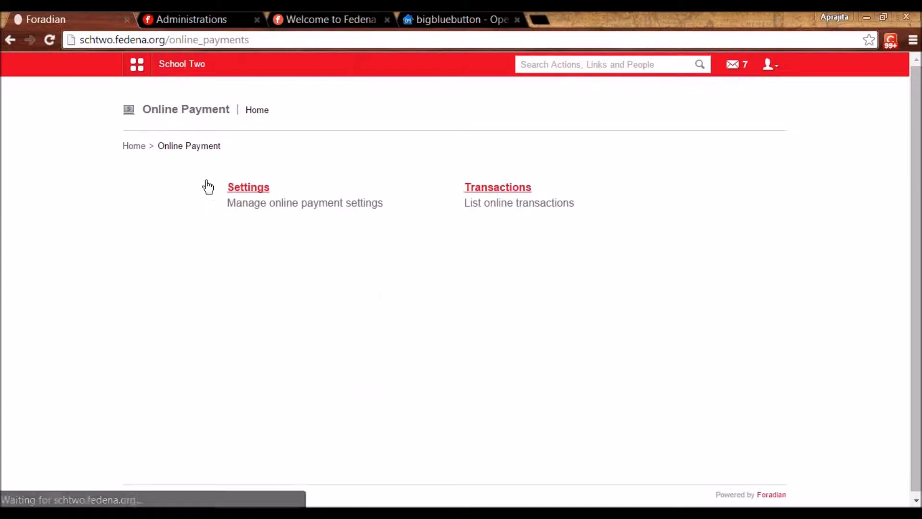
{"action": "left_click", "coordinate": [251, 189]}
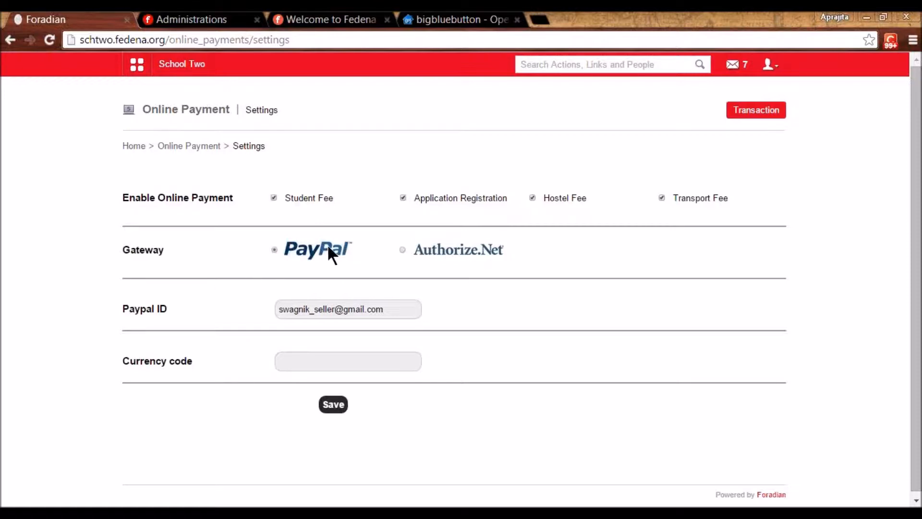
{"action": "double_click", "coordinate": [320, 310]}
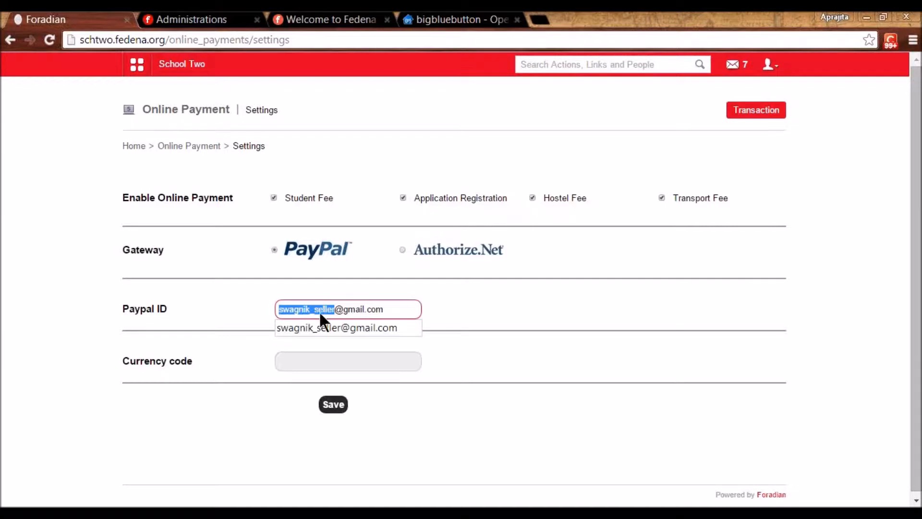
{"action": "left_click", "coordinate": [399, 250]}
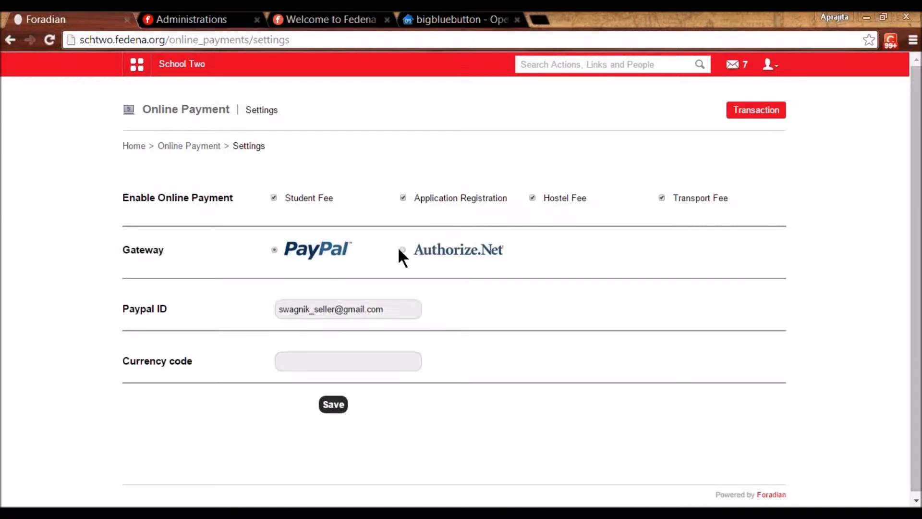
{"action": "left_click", "coordinate": [402, 249]}
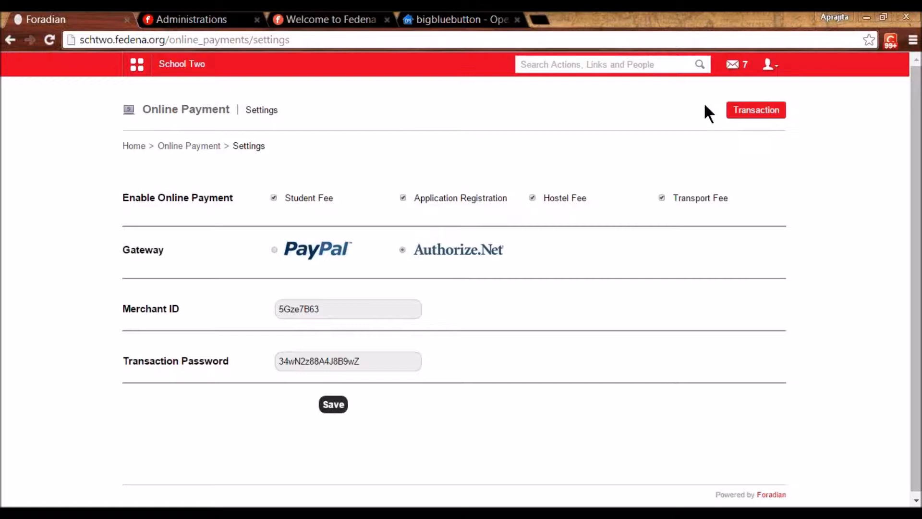
{"action": "left_click", "coordinate": [770, 68]}
{"action": "left_click", "coordinate": [733, 123]}
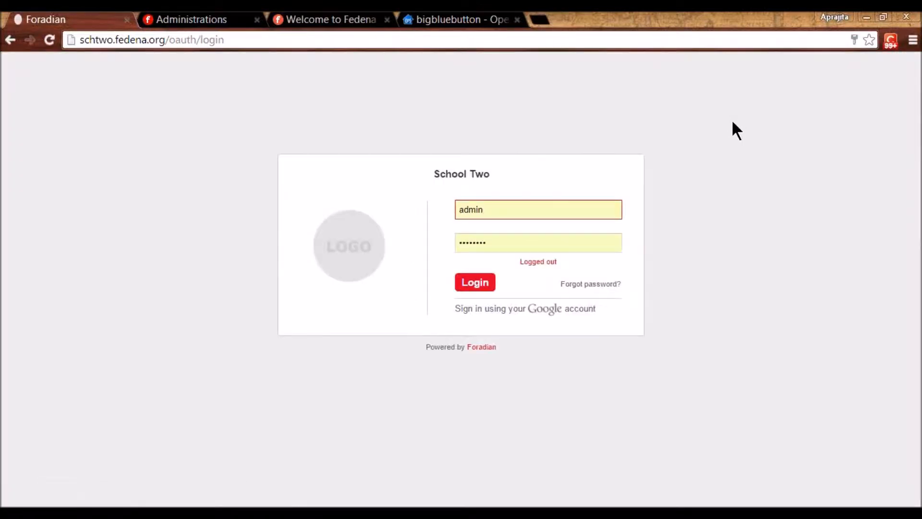
- Log in with the student's username and password, declining to save the password
{"action": "double_click", "coordinate": [477, 209]}
{"action": "type", "text": "user39"}
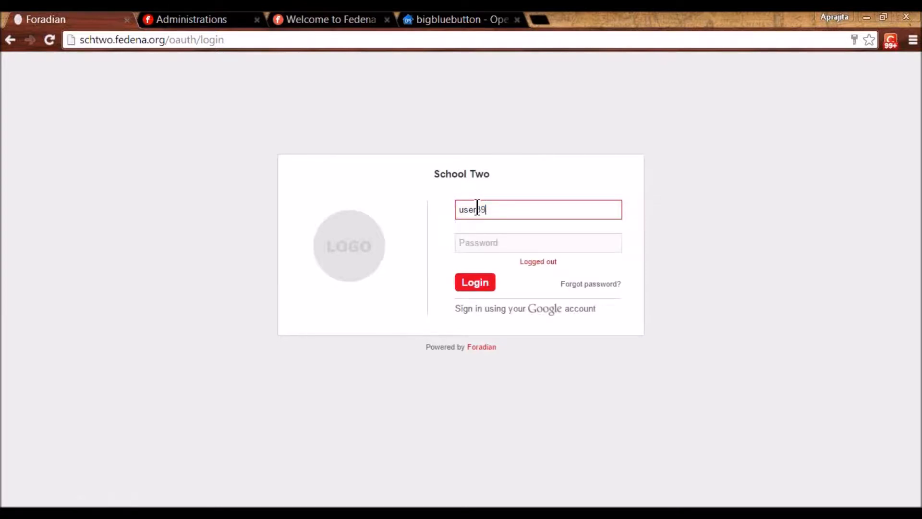
{"action": "key", "text": "Tab"}
{"action": "type", "text": "user39"}
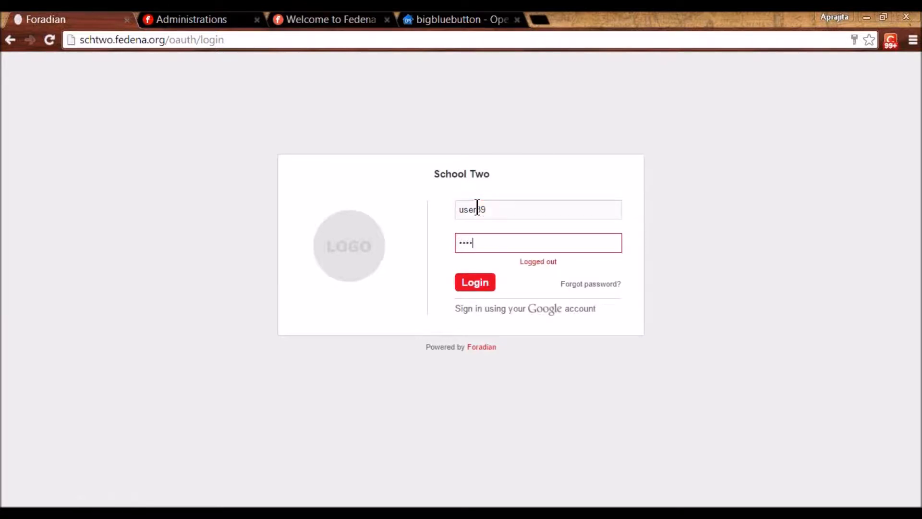
{"action": "type", "text": "123"}
{"action": "left_click", "coordinate": [475, 283]}
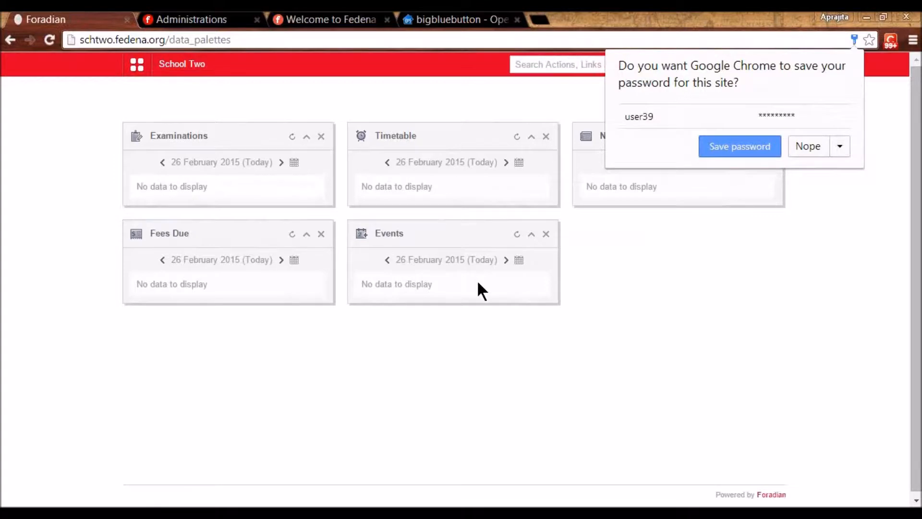
{"action": "left_click", "coordinate": [803, 146]}
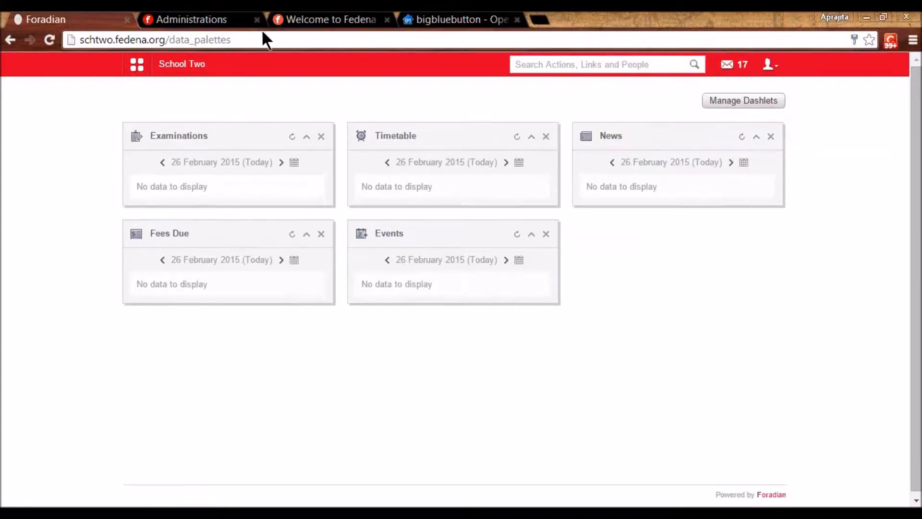
- From the student's profile fee status, open Academic Year YR3 2015 fees totalling 1300.00
{"action": "left_click", "coordinate": [174, 72]}
{"action": "left_click", "coordinate": [240, 100]}
{"action": "left_click", "coordinate": [337, 179]}
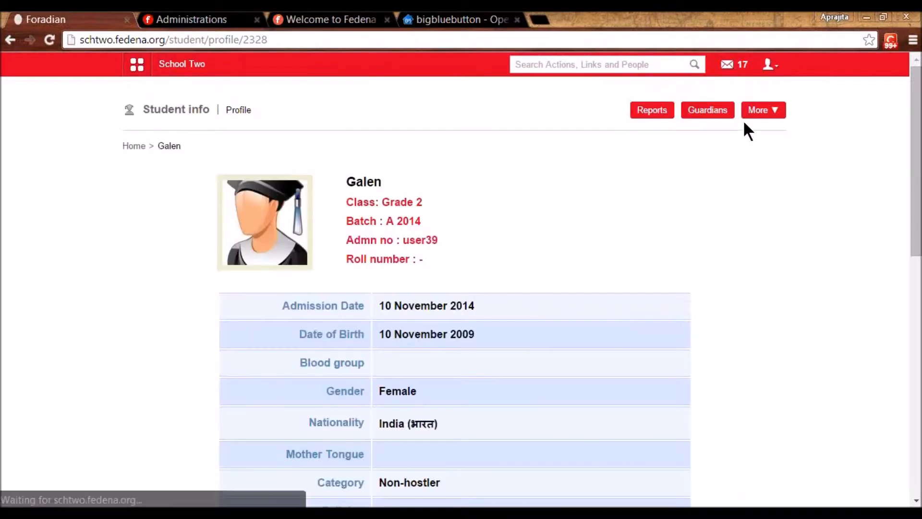
{"action": "left_click", "coordinate": [751, 114]}
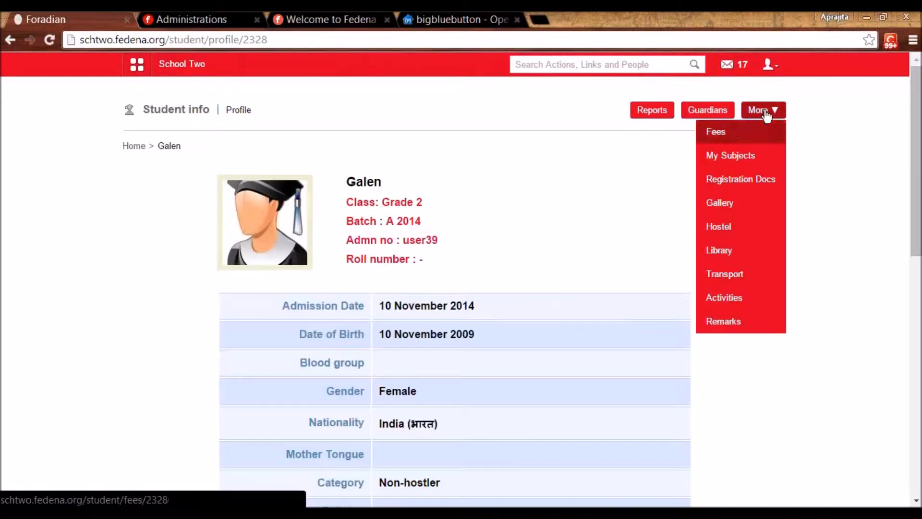
{"action": "left_click", "coordinate": [737, 141]}
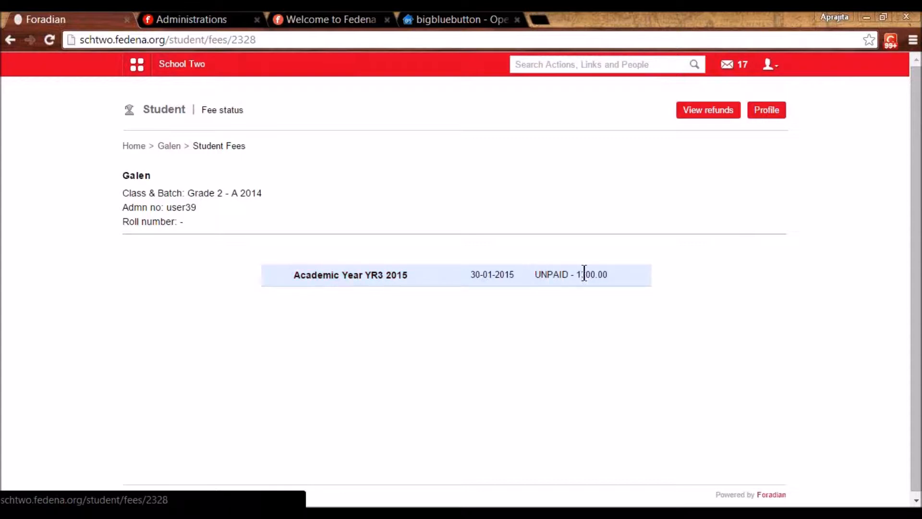
{"action": "left_click", "coordinate": [376, 275]}
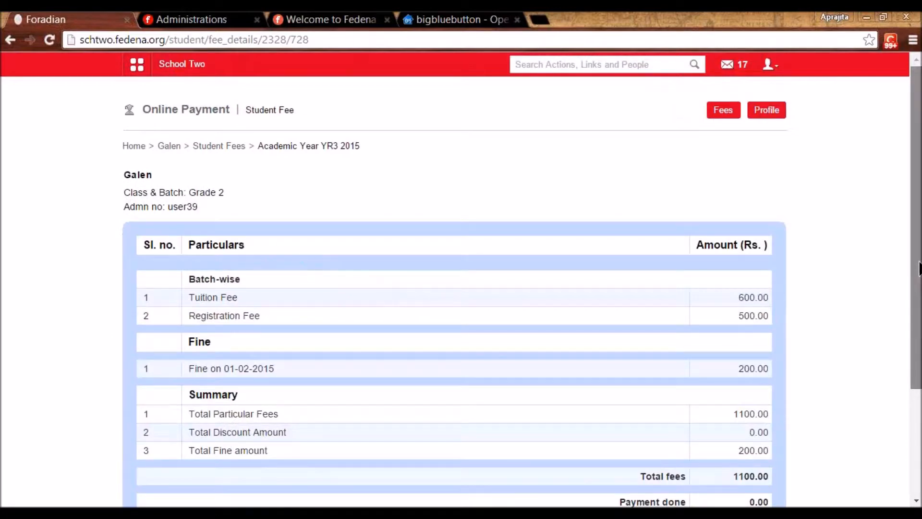
{"action": "scroll", "coordinate": [883, 246], "scroll_direction": "down", "scroll_amount": 3}
{"action": "mouse_move", "coordinate": [917, 371]}
{"action": "left_mouse_down"}
{"action": "mouse_move", "coordinate": [917, 267]}
{"action": "mouse_move", "coordinate": [918, 367]}
{"action": "left_mouse_up"}
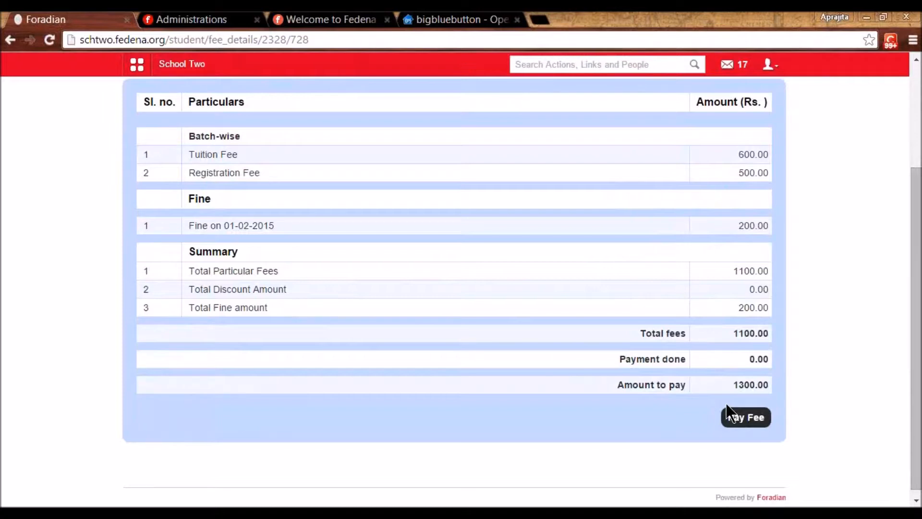
{"action": "left_click", "coordinate": [741, 422]}
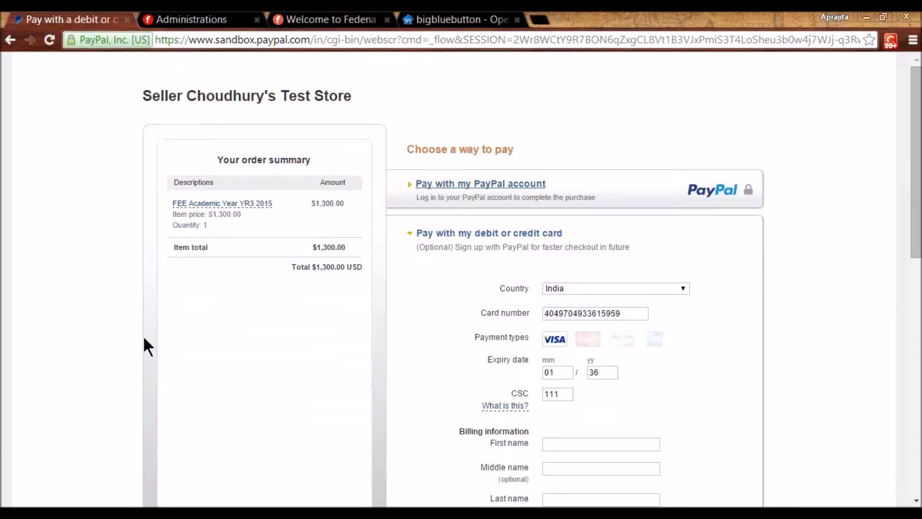
{"action": "key", "text": "alt+Left"}
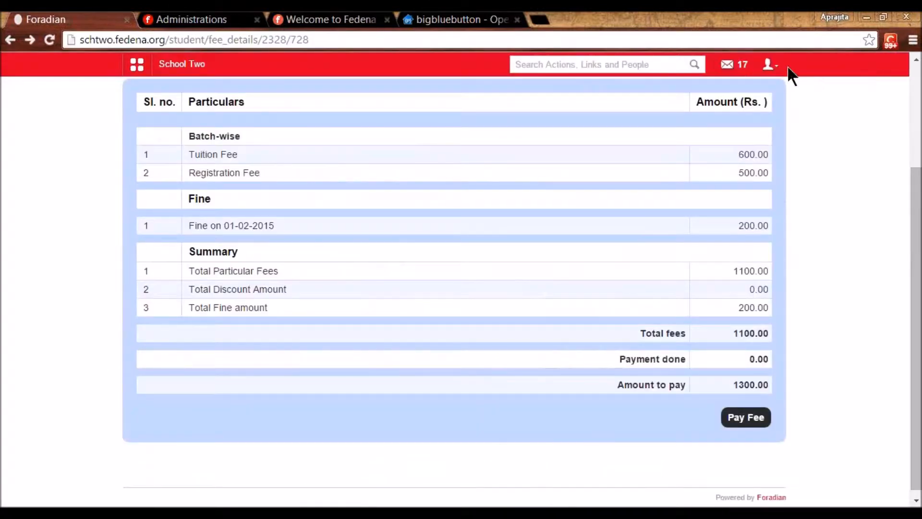
{"action": "left_click", "coordinate": [767, 67]}
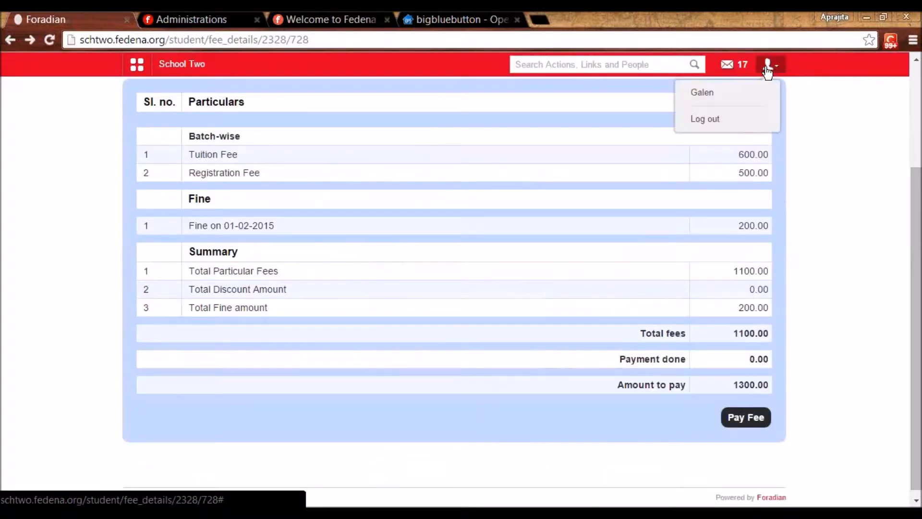
- Sign back in as admin, view the school blog under Collaboration, then log out
{"action": "left_click", "coordinate": [731, 123]}
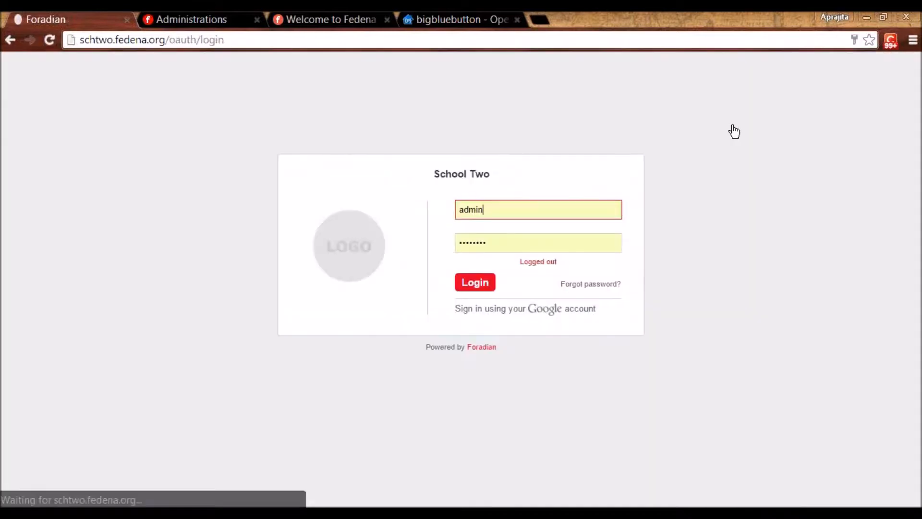
{"action": "left_click", "coordinate": [483, 284]}
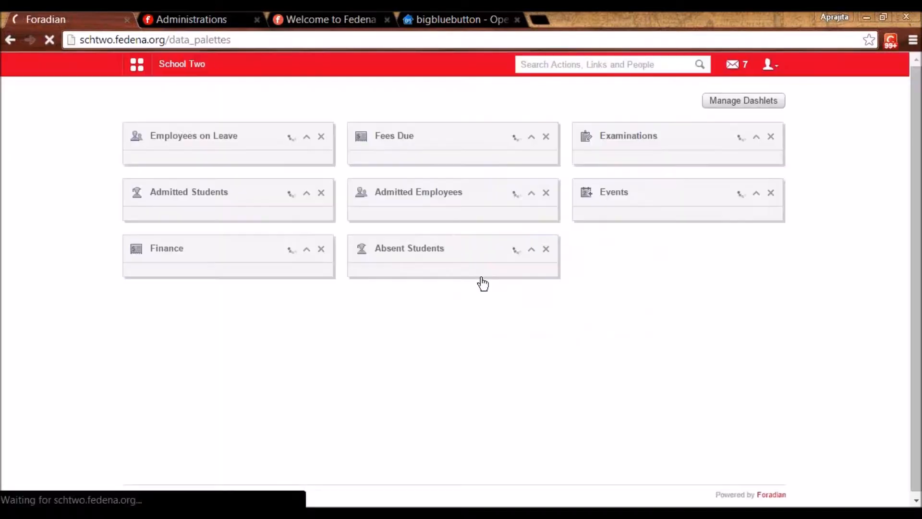
{"action": "left_click", "coordinate": [138, 66]}
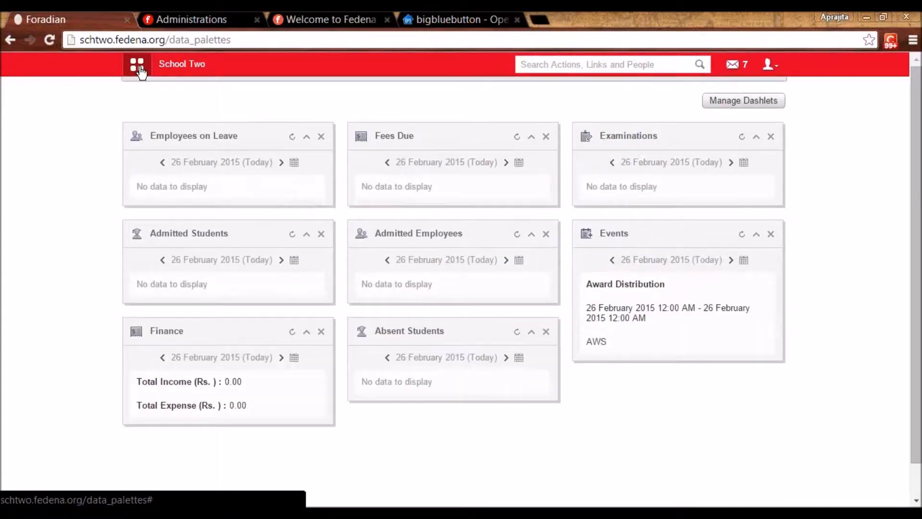
{"action": "left_click", "coordinate": [301, 115]}
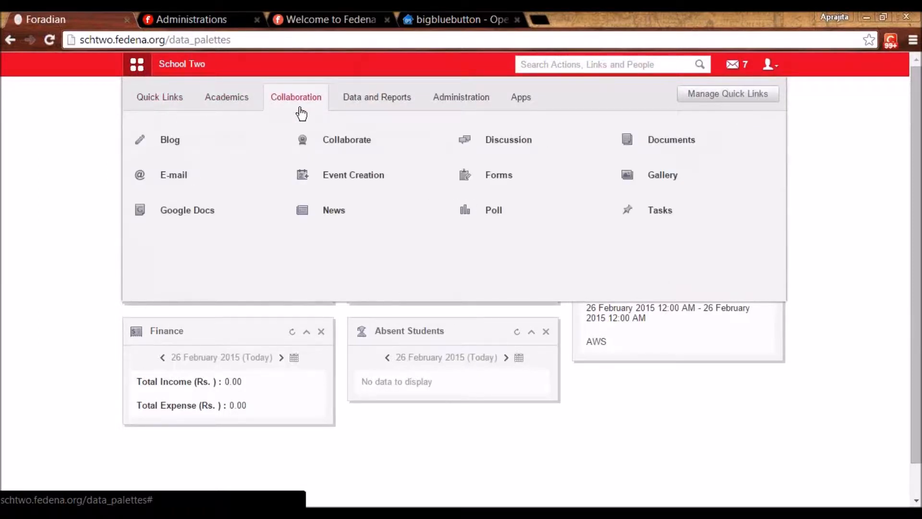
{"action": "left_click", "coordinate": [168, 152]}
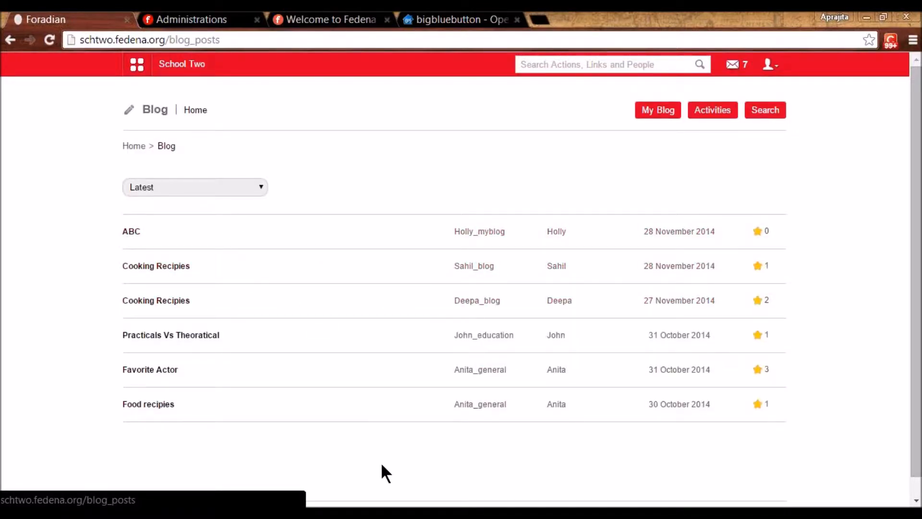
{"action": "left_click", "coordinate": [770, 64]}
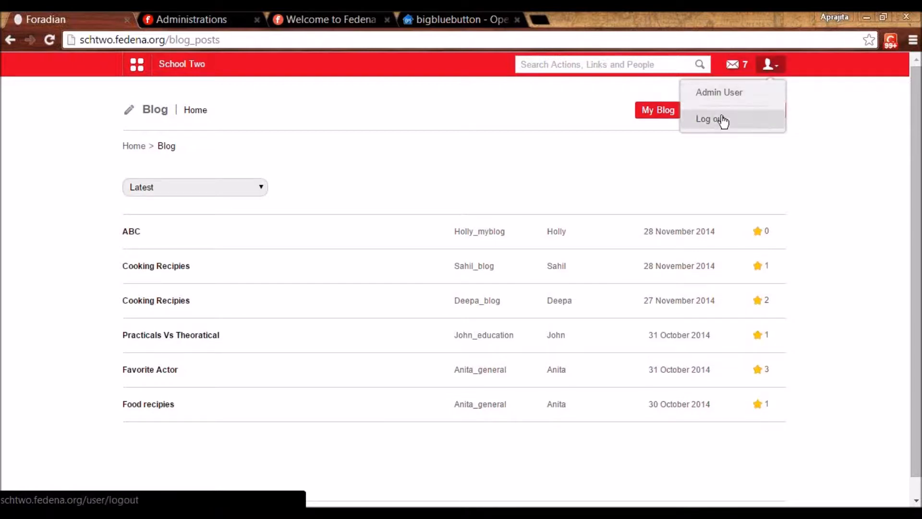
{"action": "left_click", "coordinate": [720, 119]}
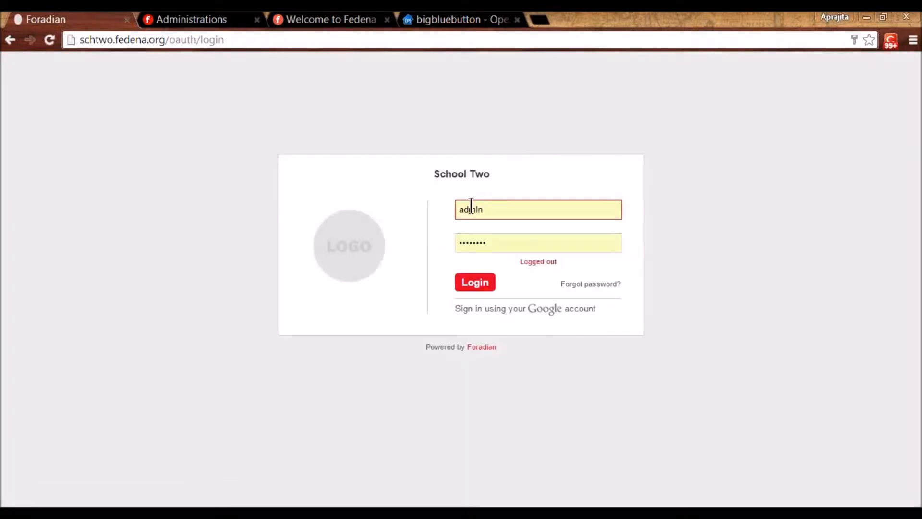
- Log in with the employee's username and password
{"action": "double_click", "coordinate": [471, 207]}
{"action": "type", "text": "E"}
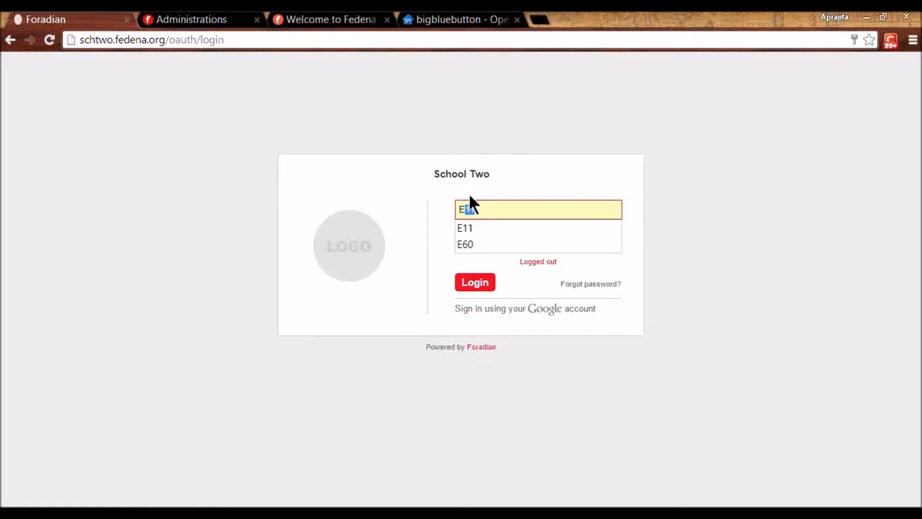
{"action": "type", "text": "25"}
{"action": "key", "text": "Tab"}
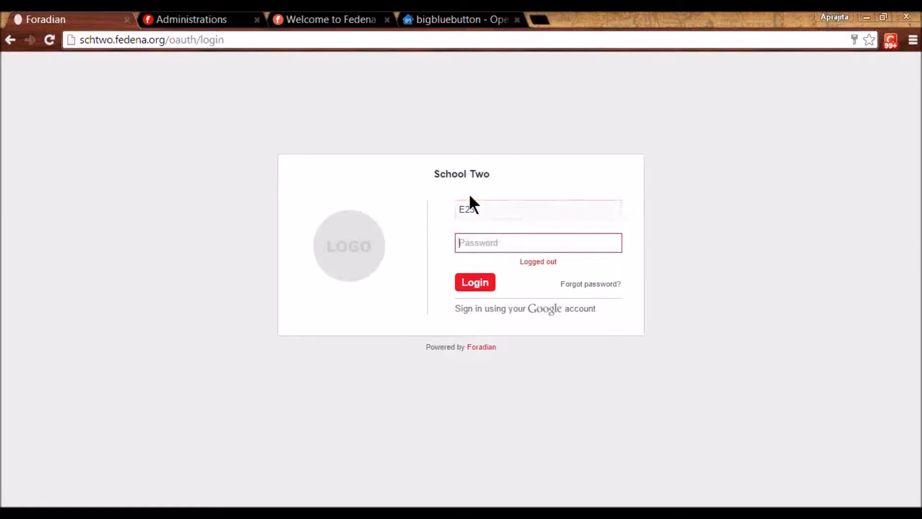
{"action": "type", "text": "••••••"}
{"action": "key", "text": "Return"}
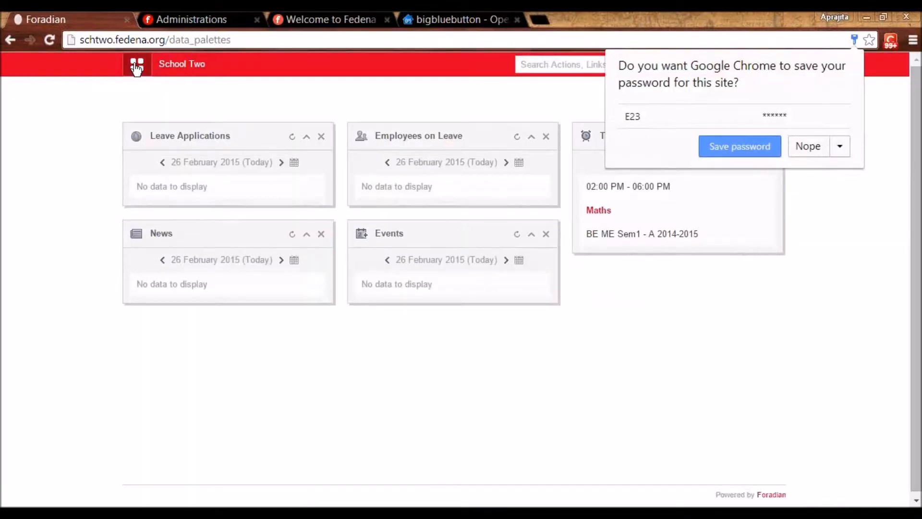
{"action": "left_click", "coordinate": [137, 64]}
- Open Collaboration > Blog settings and reach the My Blog creation form's Name field
{"action": "left_click", "coordinate": [226, 98]}
{"action": "left_click", "coordinate": [287, 98]}
{"action": "left_click", "coordinate": [179, 153]}
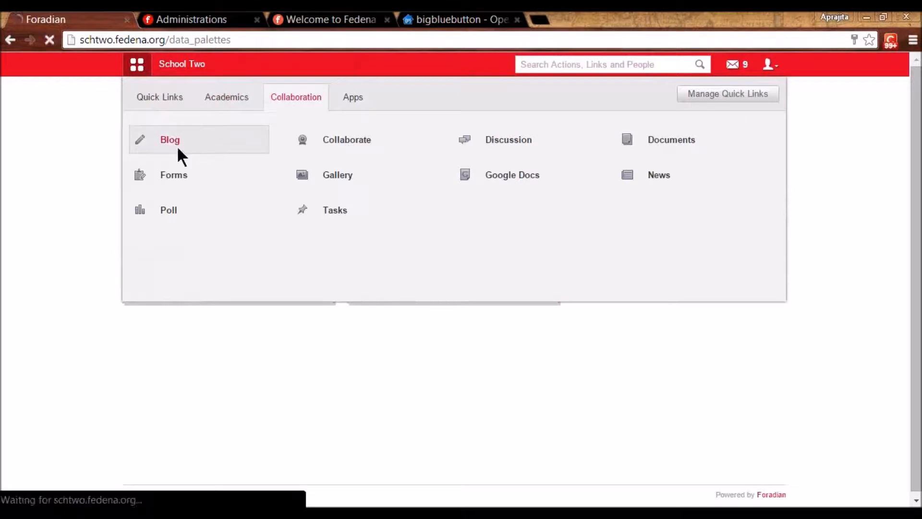
{"action": "left_click", "coordinate": [761, 115]}
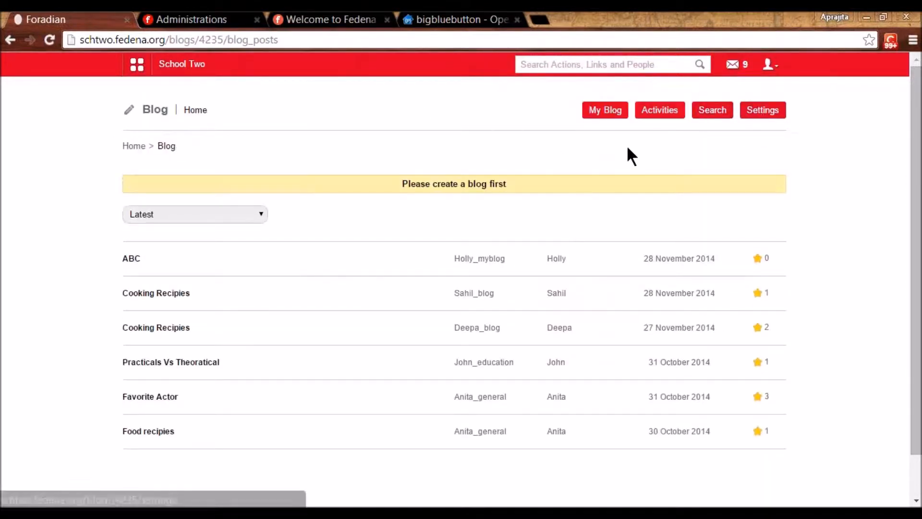
{"action": "left_click", "coordinate": [609, 113]}
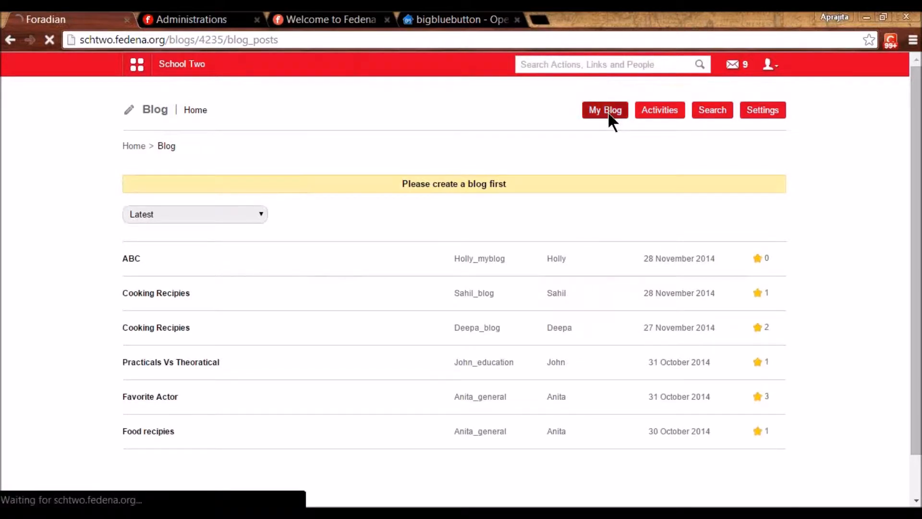
{"action": "left_click", "coordinate": [328, 216]}
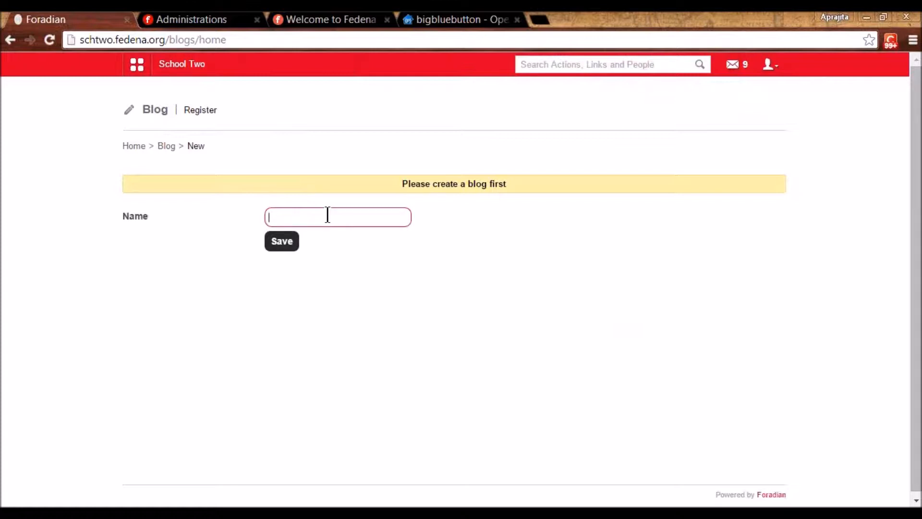
- Create and save the employee's blog, named after the employee
{"action": "left_click", "coordinate": [772, 64]}
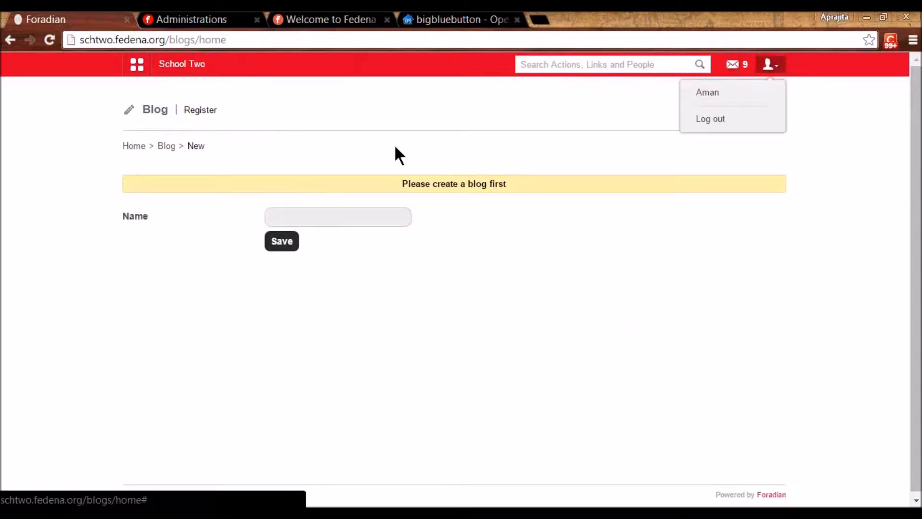
{"action": "left_click", "coordinate": [288, 217]}
{"action": "type", "text": "Am"}
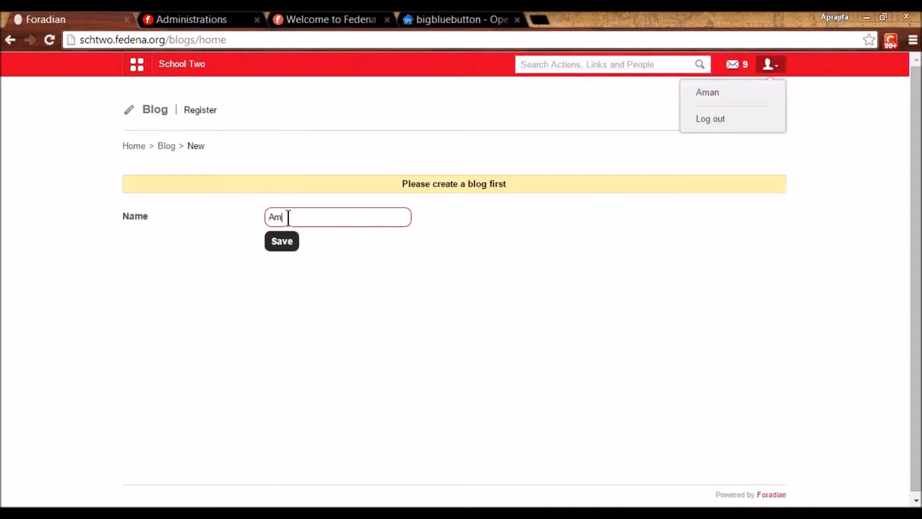
{"action": "type", "text": "an_Blog"}
{"action": "left_click", "coordinate": [283, 242]}
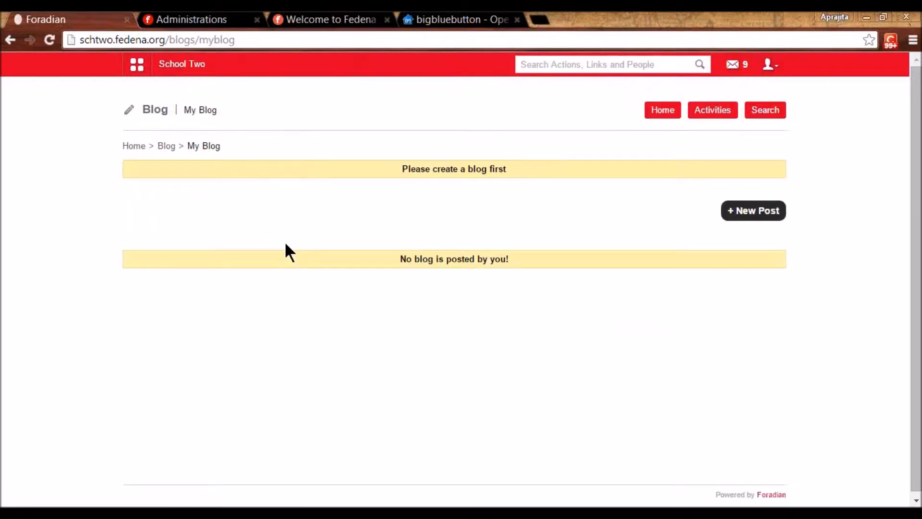
- Publish a new post titled 'Cooking Recipies-Part 1' with body text 'Hi'
{"action": "left_click", "coordinate": [762, 206]}
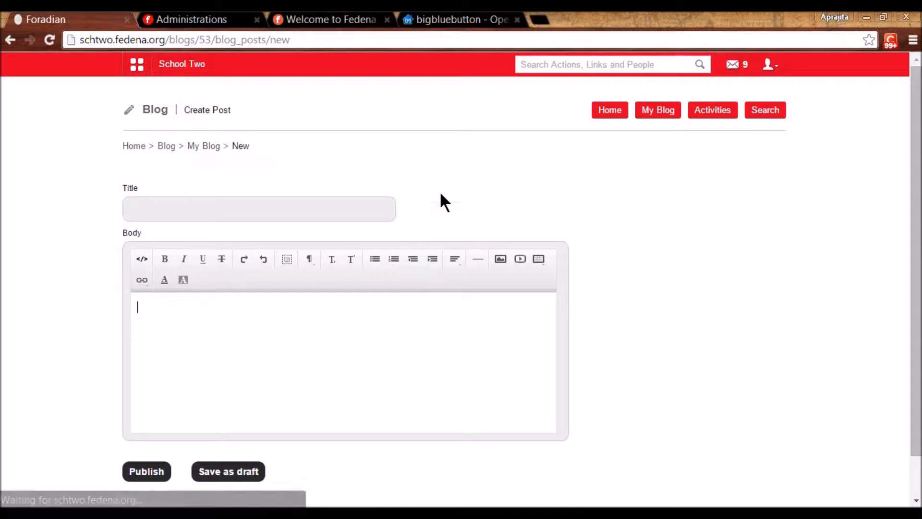
{"action": "left_click", "coordinate": [319, 211]}
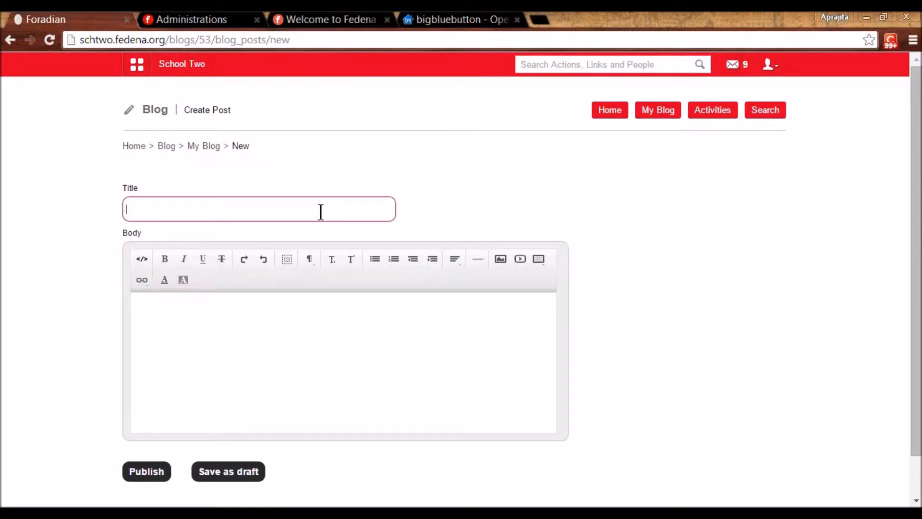
{"action": "type", "text": "Coo"}
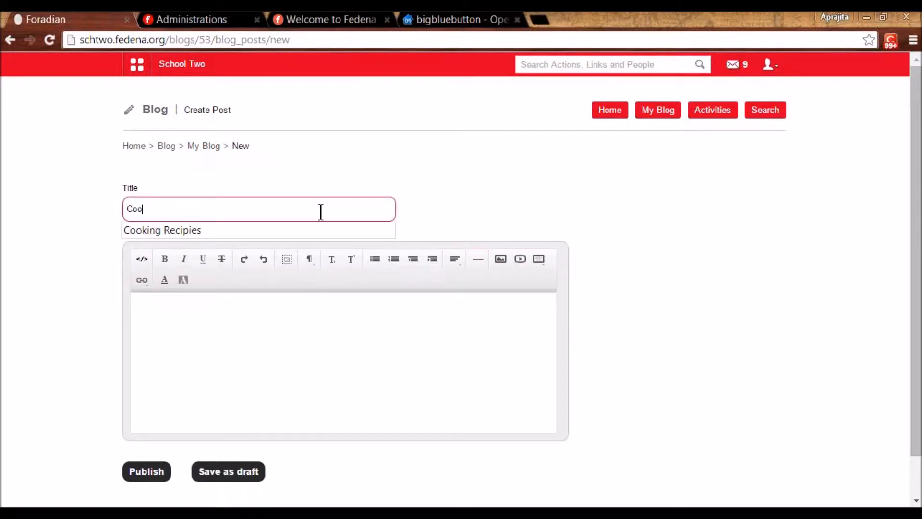
{"action": "key", "text": "Down"}
{"action": "key", "text": "Return"}
{"action": "type", "text": "-Part 1"}
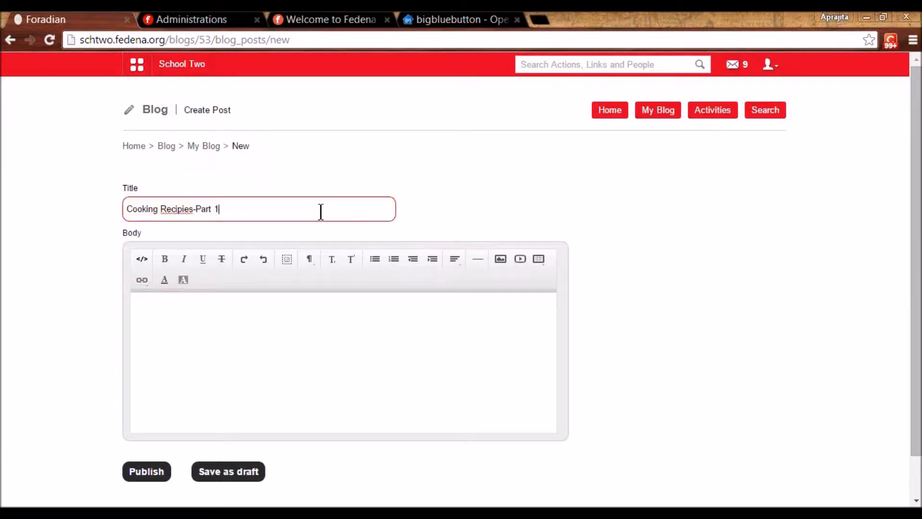
{"action": "left_click", "coordinate": [207, 346]}
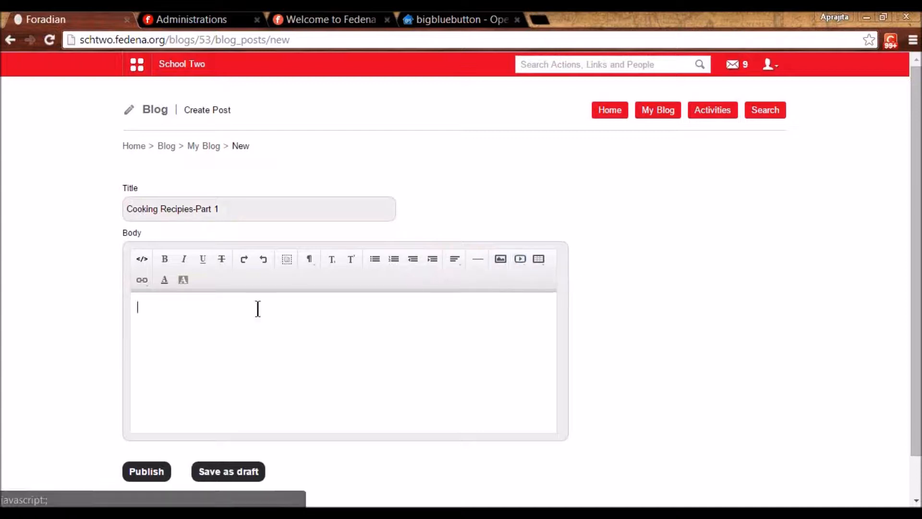
{"action": "type", "text": "Hi"}
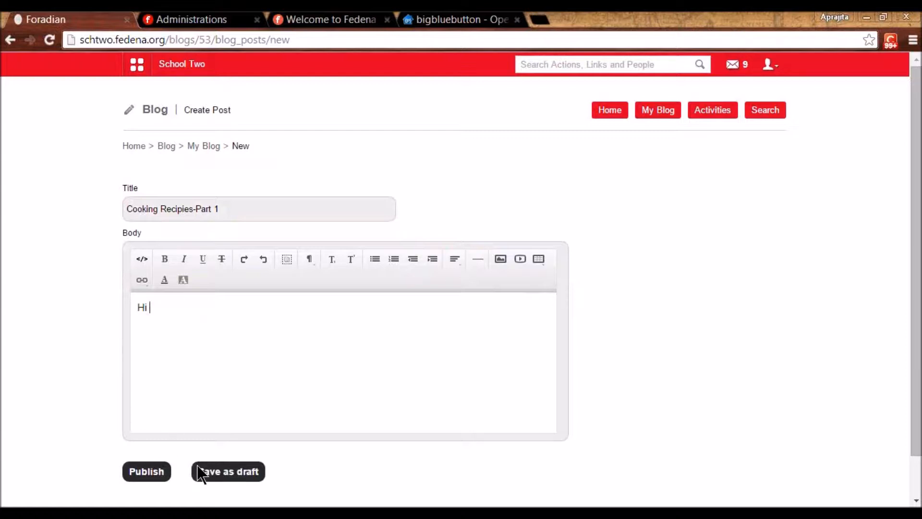
{"action": "left_click", "coordinate": [150, 472]}
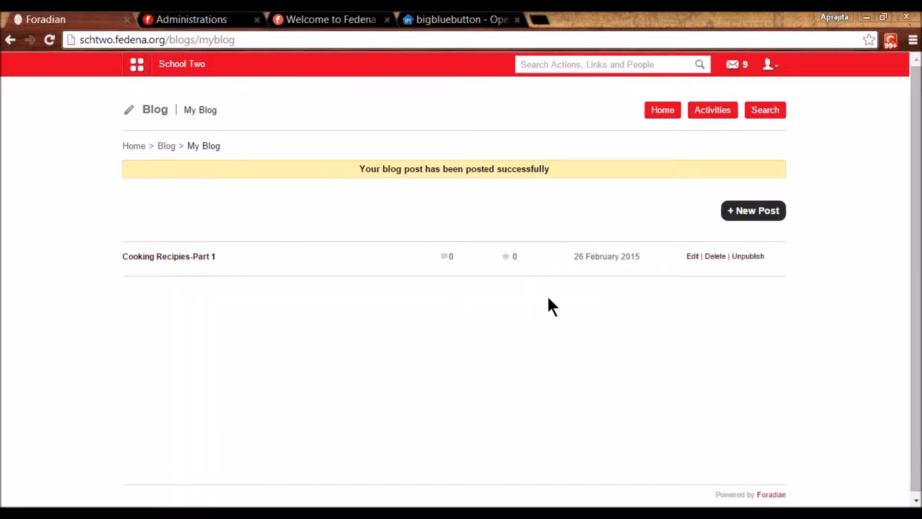
{"action": "left_click", "coordinate": [770, 64]}
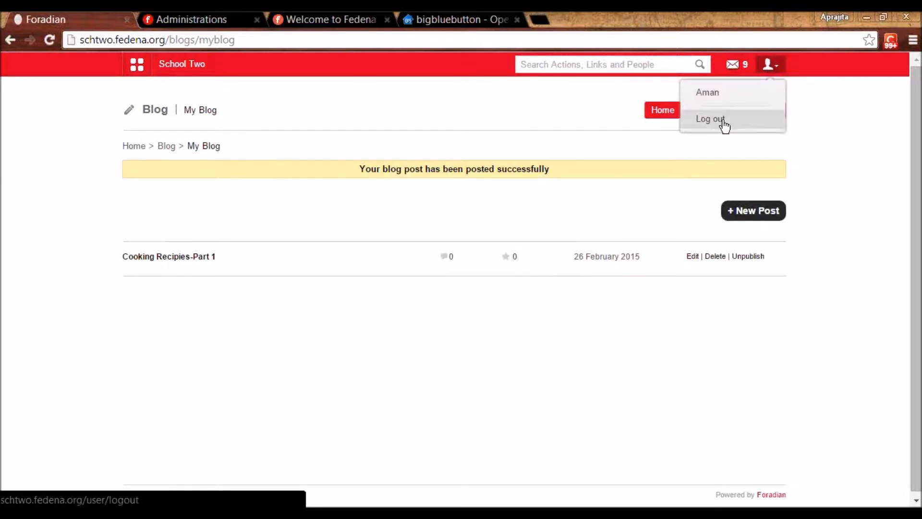
- Sign out and log back in with the employee's username
{"action": "left_click", "coordinate": [716, 123]}
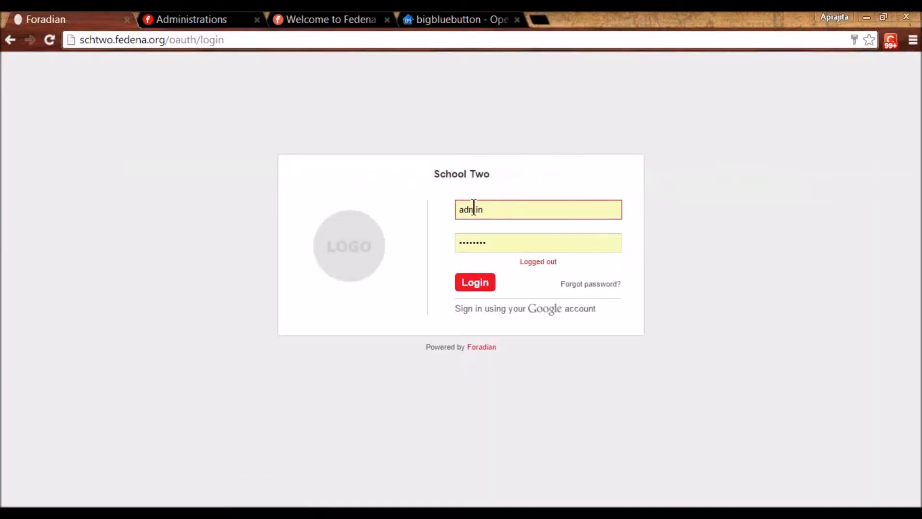
{"action": "double_click", "coordinate": [474, 209]}
{"action": "type", "text": "E11"}
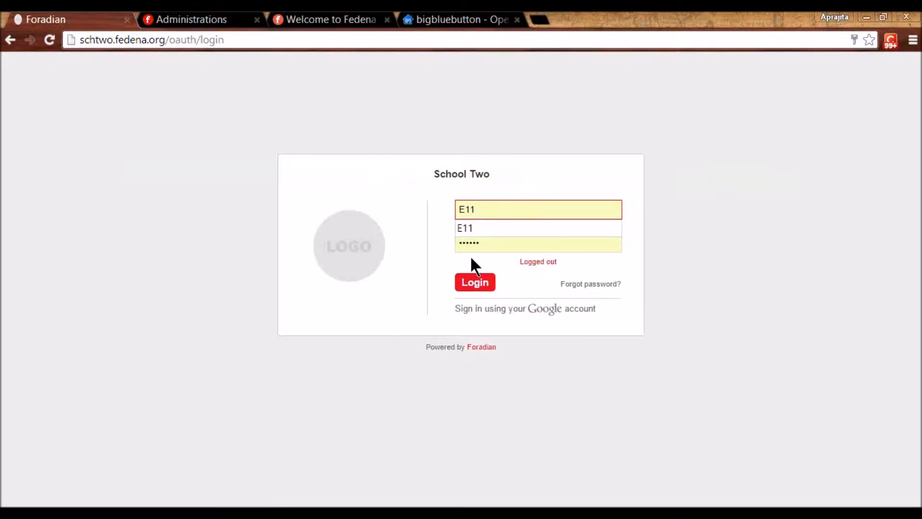
{"action": "left_click", "coordinate": [468, 229]}
{"action": "left_click", "coordinate": [475, 285]}
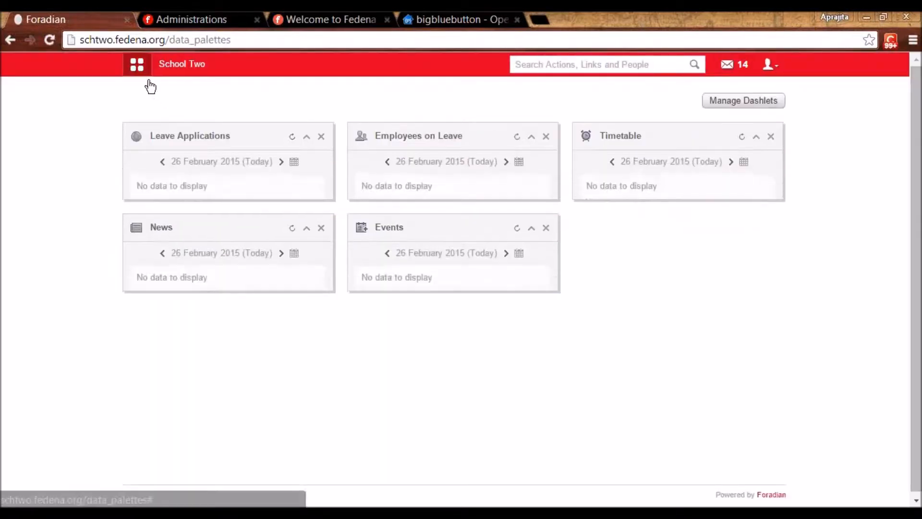
- Open the 'Cooking Recipies-Part 1' post from Collaboration > Blog
{"action": "left_click", "coordinate": [137, 65]}
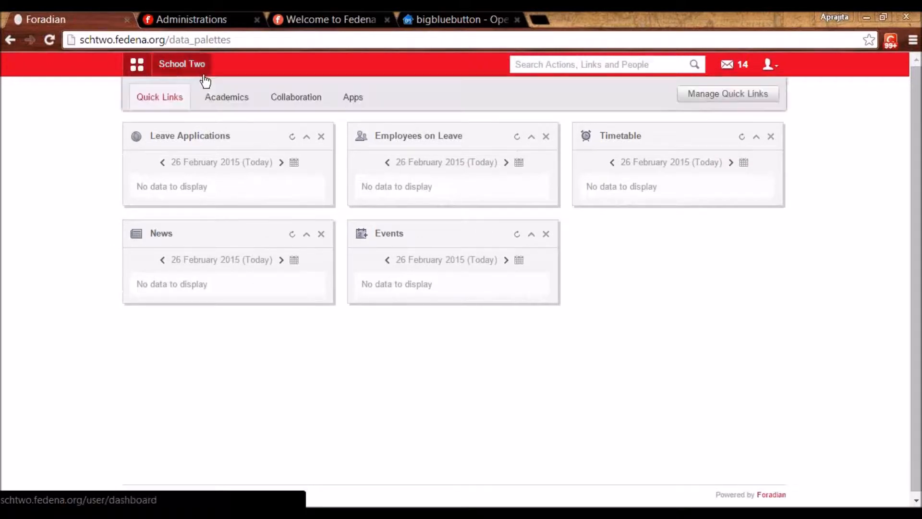
{"action": "left_click", "coordinate": [229, 102]}
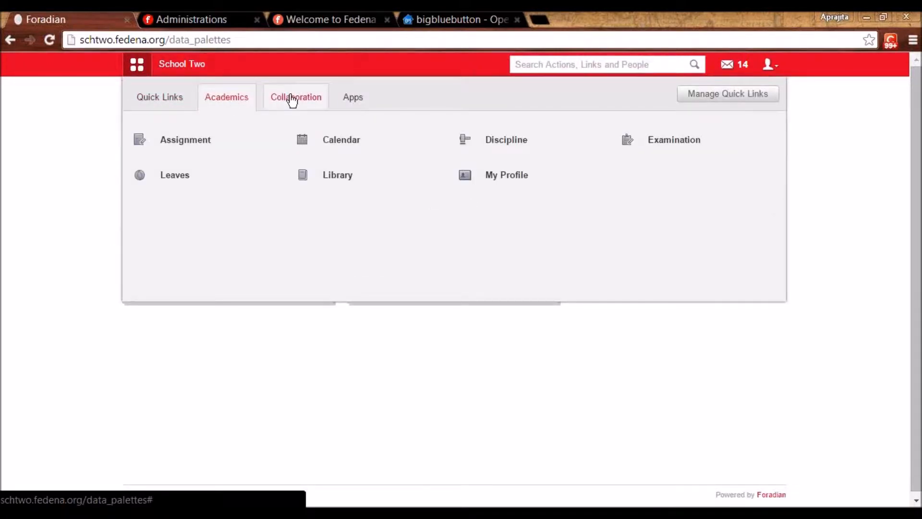
{"action": "left_click", "coordinate": [290, 99]}
{"action": "left_click", "coordinate": [179, 144]}
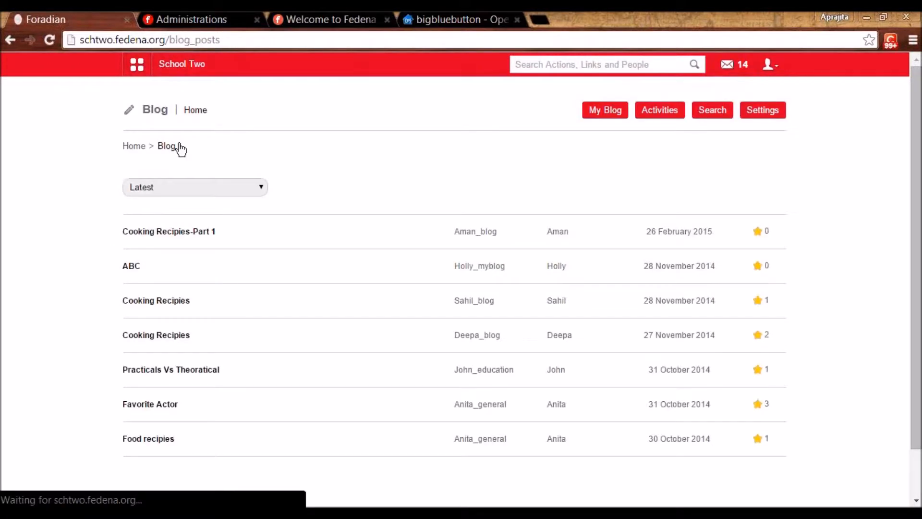
{"action": "left_click", "coordinate": [189, 235]}
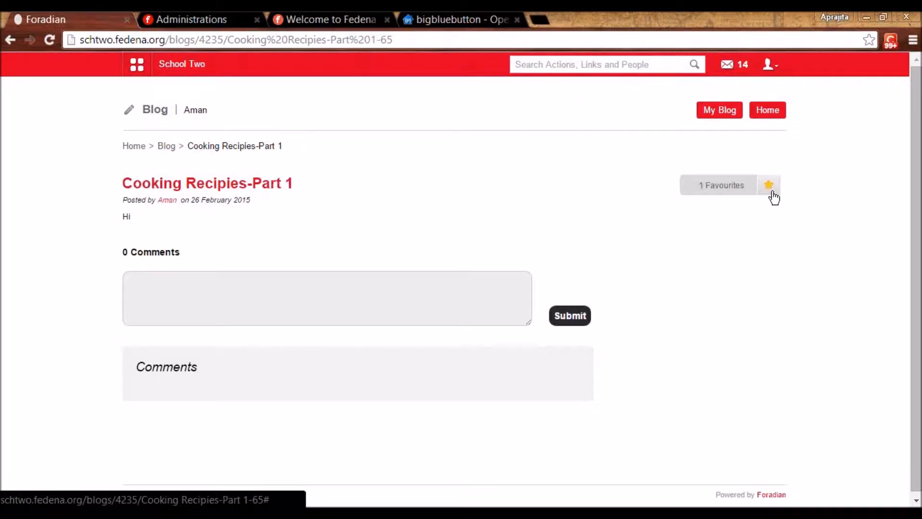
- Post the comment 'hi' on the Cooking Recipies-Part 1 post
{"action": "left_click", "coordinate": [296, 311]}
{"action": "type", "text": "hi"}
{"action": "left_click", "coordinate": [583, 322]}
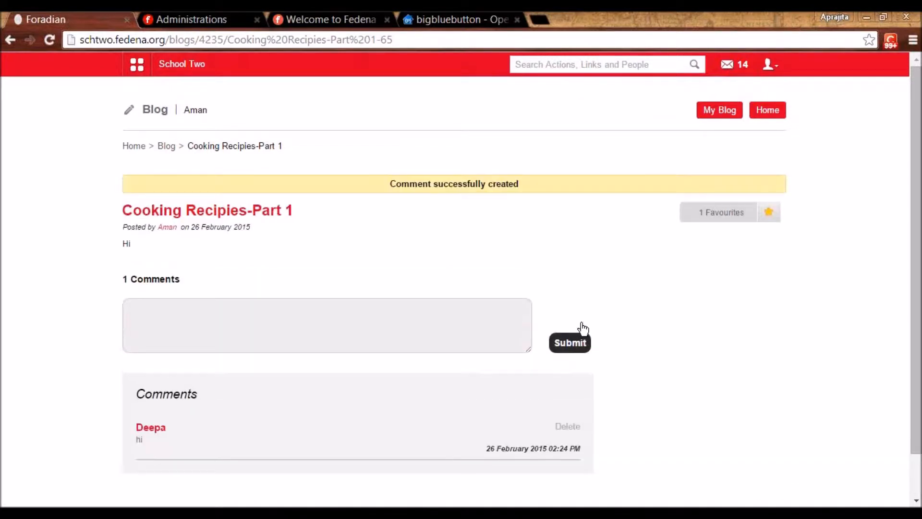
- Return to the blog posts list and view the blog Activities notifications
{"action": "left_click", "coordinate": [770, 67]}
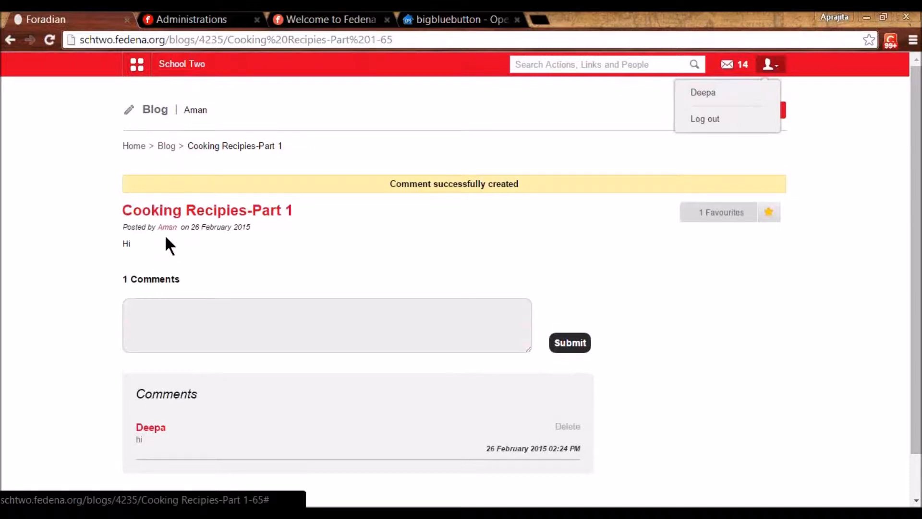
{"action": "left_click", "coordinate": [167, 146]}
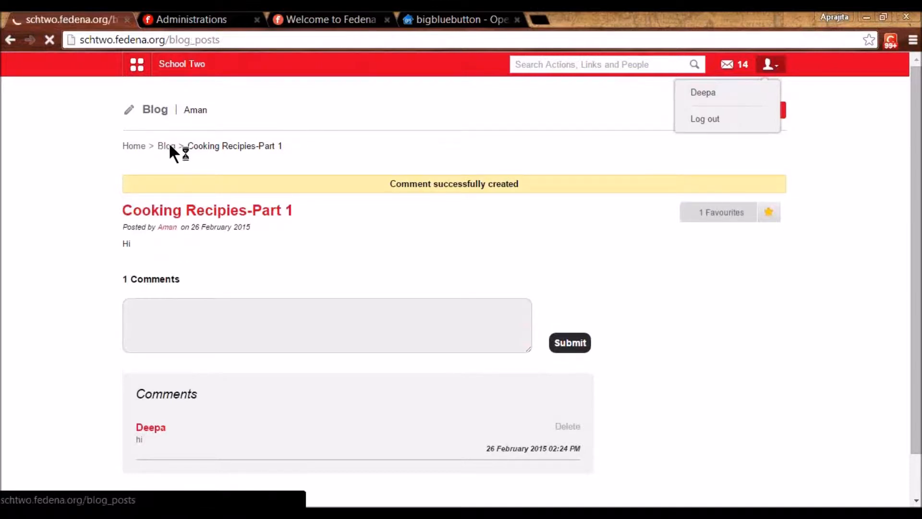
{"action": "left_click", "coordinate": [663, 114]}
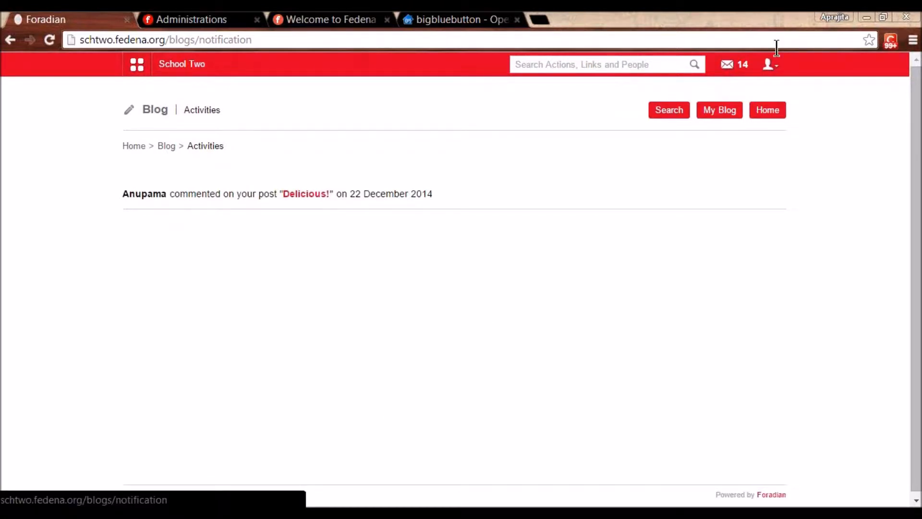
{"action": "left_click", "coordinate": [769, 64]}
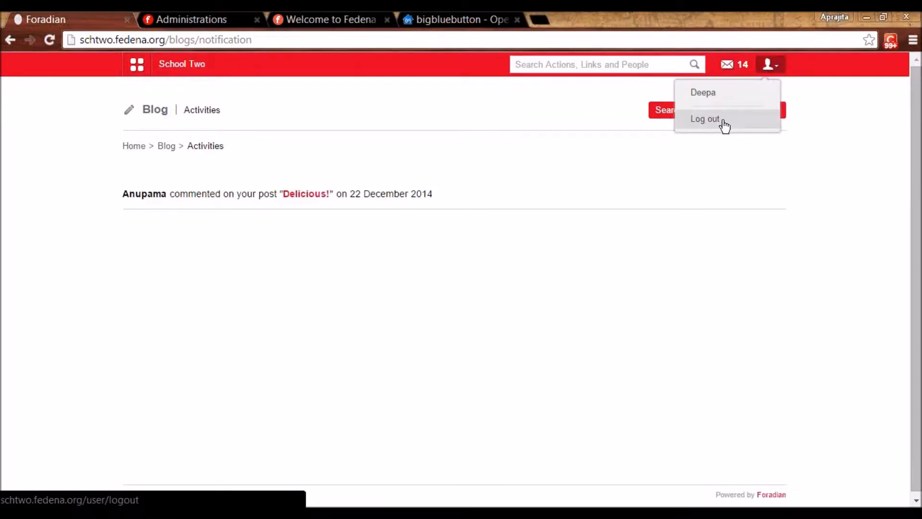
- Log out, log back in with saved credentials, and open Academics > Assignment
{"action": "left_click", "coordinate": [724, 122]}
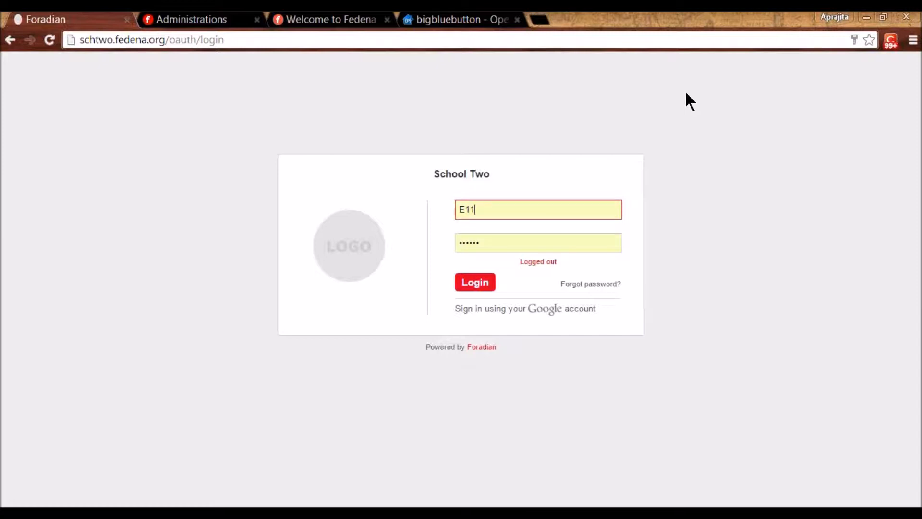
{"action": "left_click", "coordinate": [474, 286]}
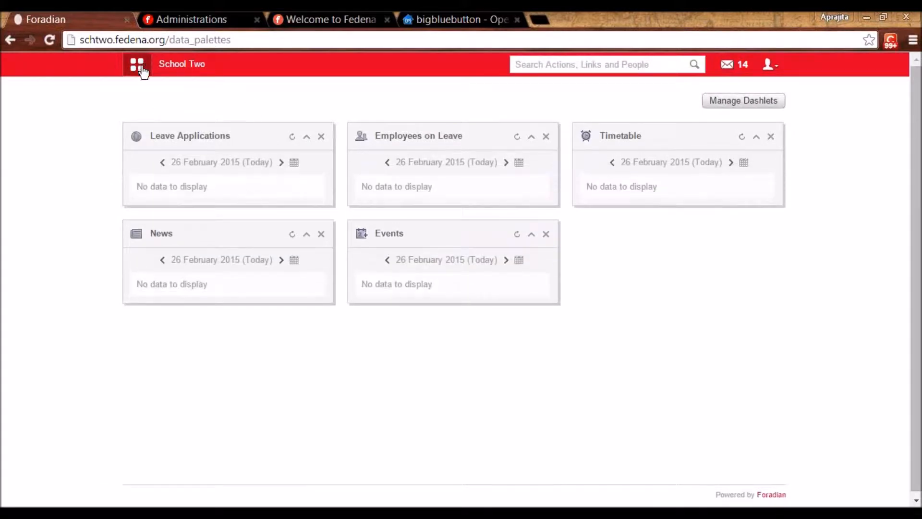
{"action": "left_click", "coordinate": [138, 66]}
{"action": "left_click", "coordinate": [224, 110]}
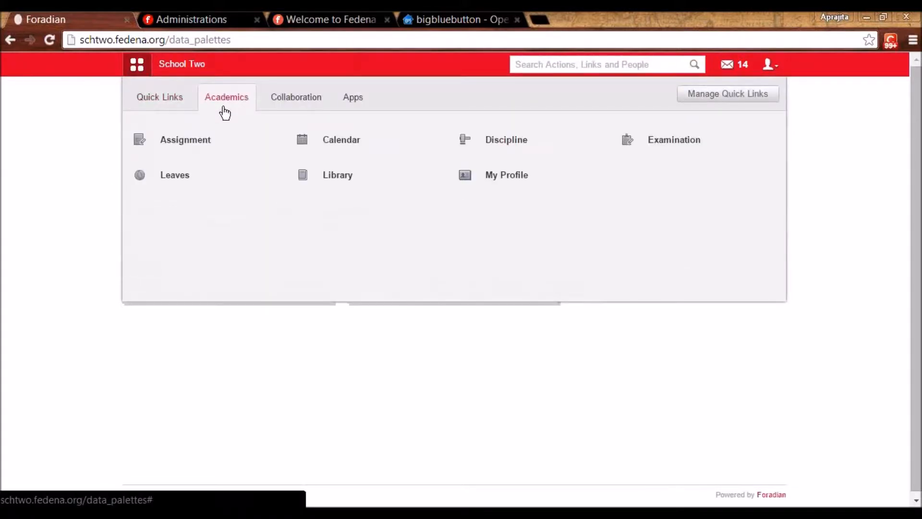
{"action": "left_click", "coordinate": [193, 143]}
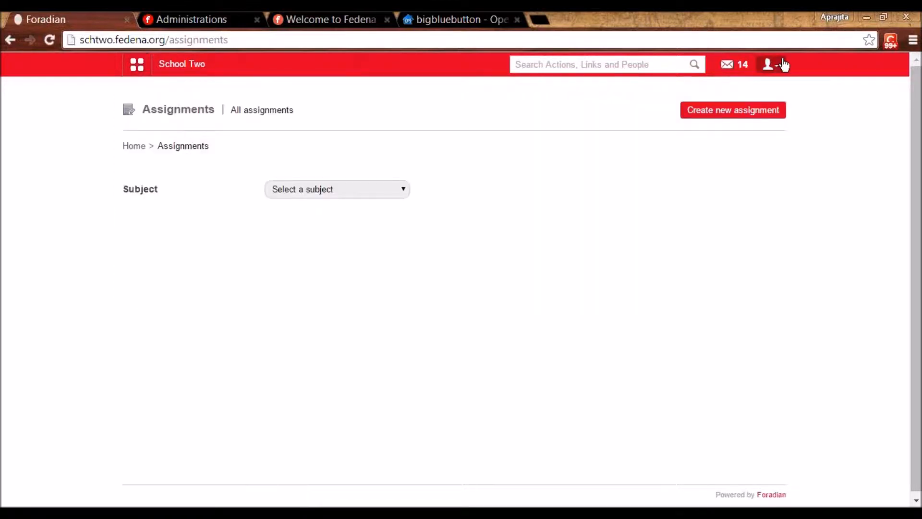
- Start a new History - K1 - B 2014 assignment assigned to all students
{"action": "left_click", "coordinate": [749, 104]}
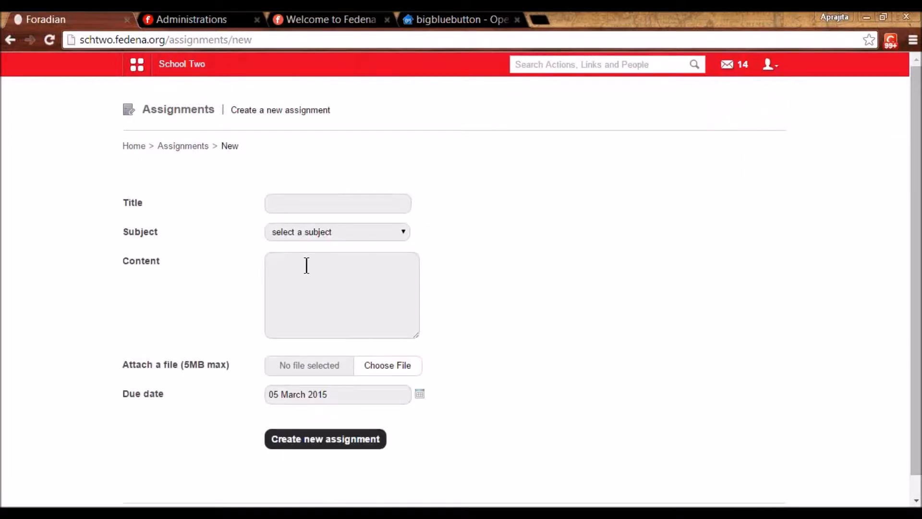
{"action": "left_click", "coordinate": [342, 232]}
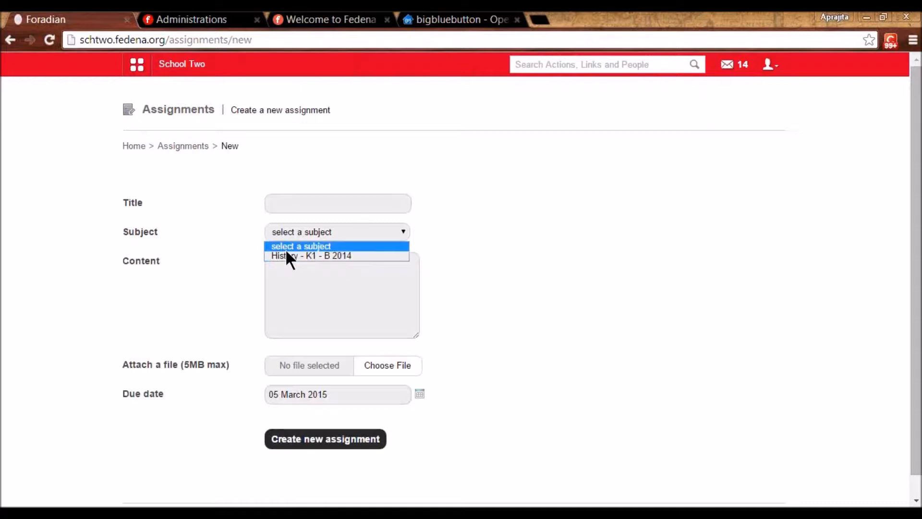
{"action": "left_click", "coordinate": [336, 260]}
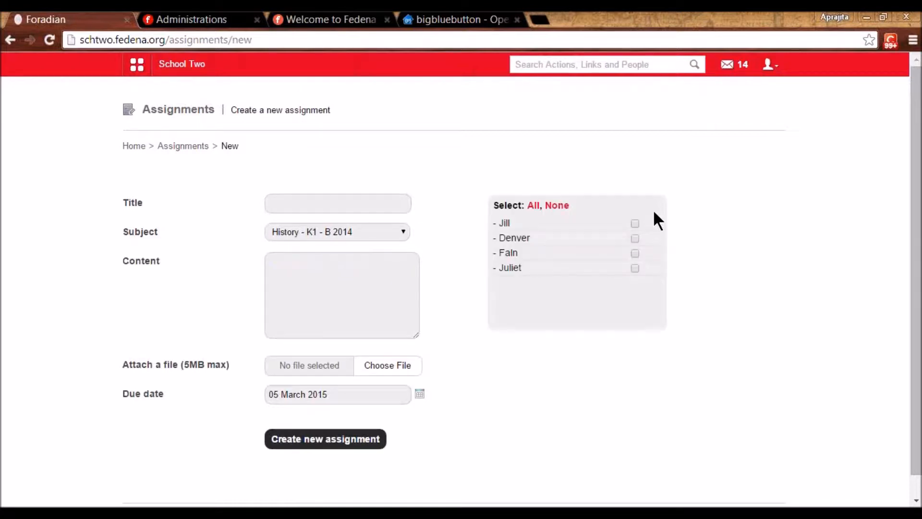
{"action": "left_click", "coordinate": [532, 207]}
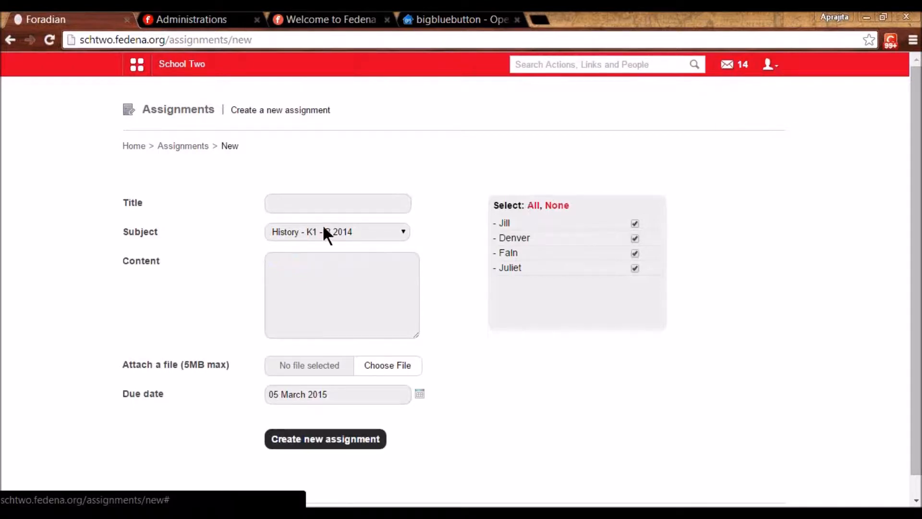
- Title it 'Assignment 16' with content 'Ques 1 - 10, Page 45' and create it
{"action": "left_click", "coordinate": [313, 200]}
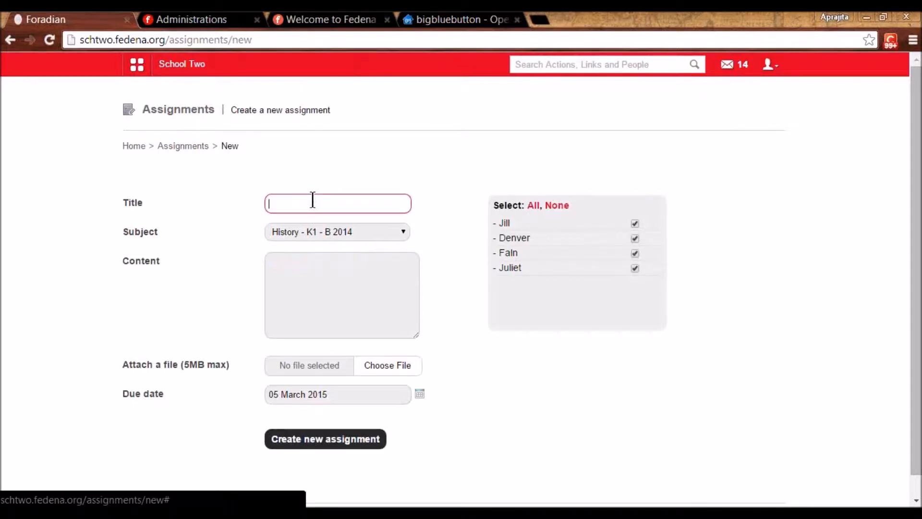
{"action": "left_click", "coordinate": [313, 223]}
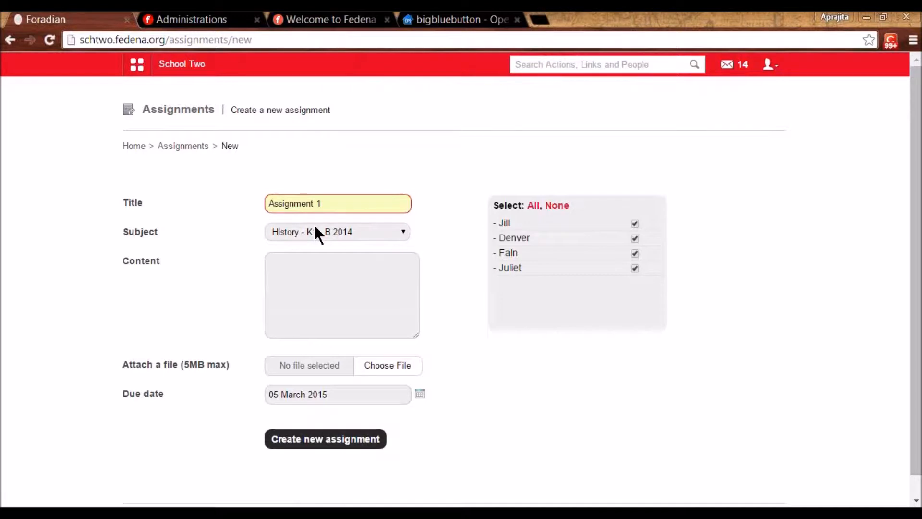
{"action": "type", "text": "9"}
{"action": "key", "text": "BackSpace"}
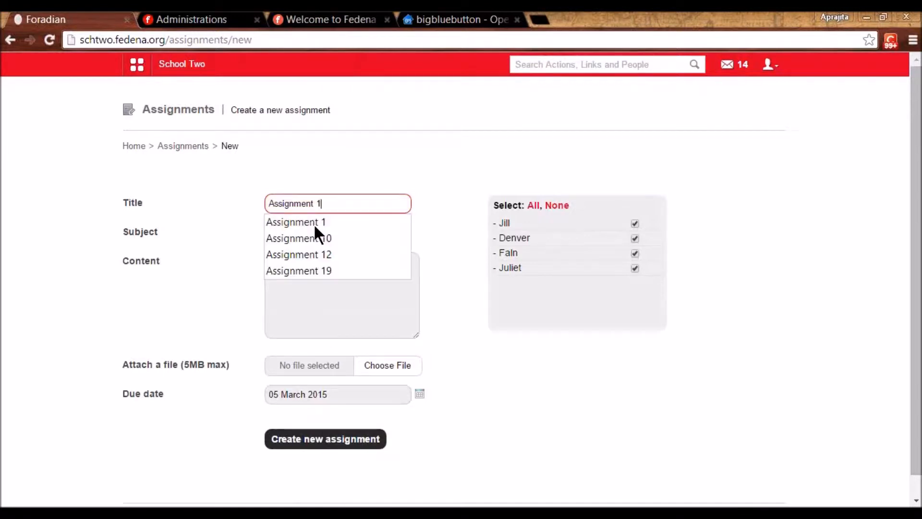
{"action": "type", "text": "6"}
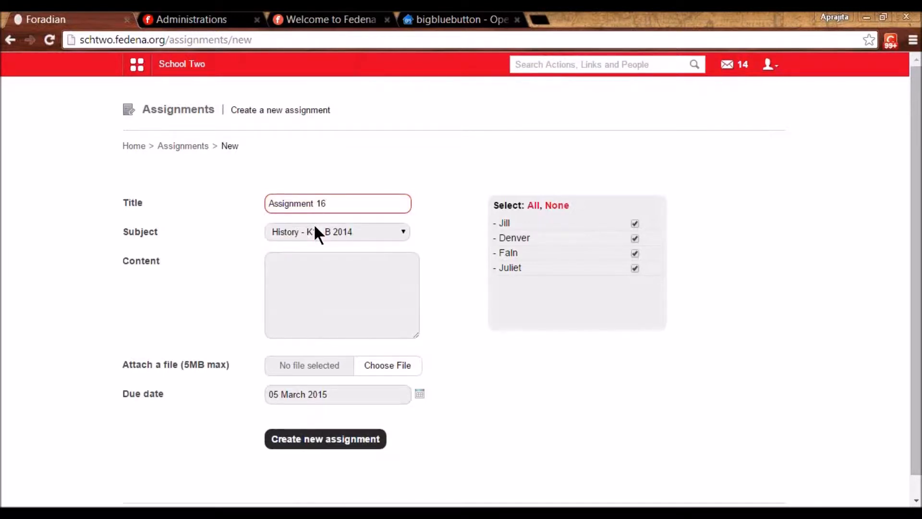
{"action": "left_click", "coordinate": [304, 283]}
{"action": "type", "text": "Ques 1"}
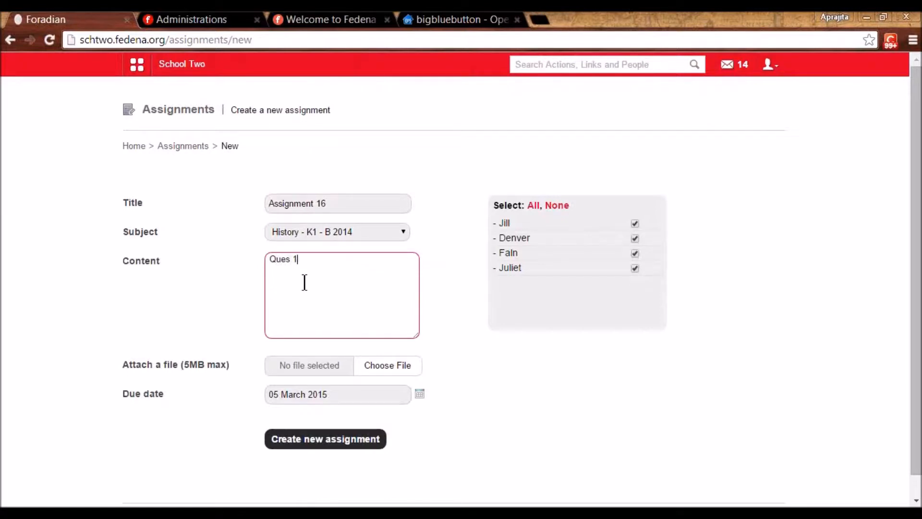
{"action": "type", "text": " - 10, Page 45"}
{"action": "left_click", "coordinate": [327, 440]}
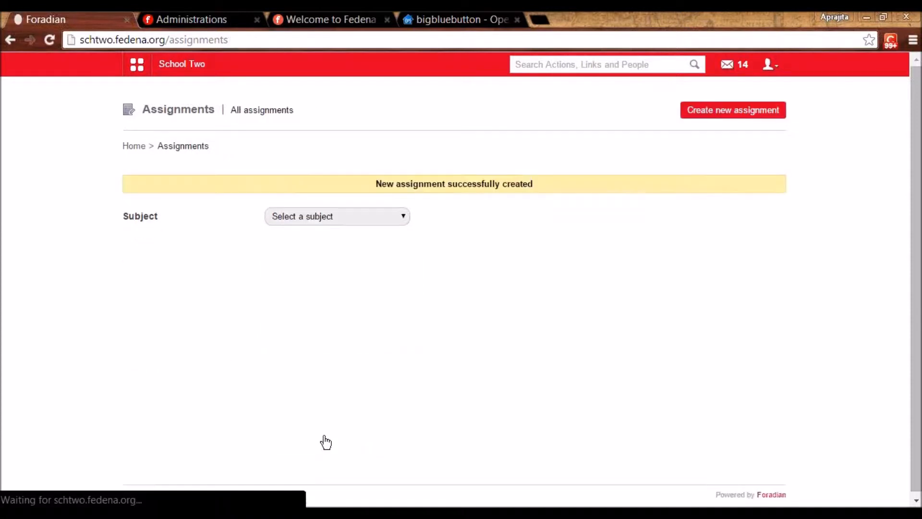
- Log out and sign in as another user with their username and password
{"action": "left_click", "coordinate": [768, 65]}
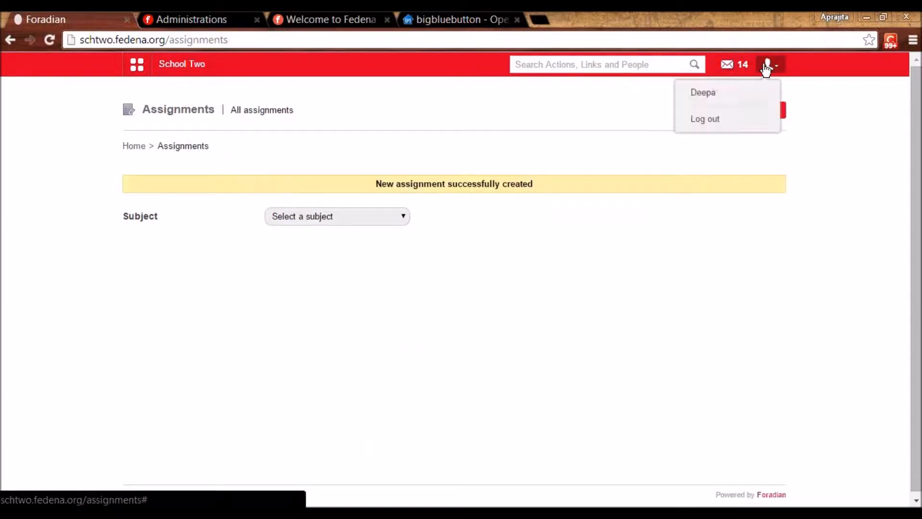
{"action": "left_click", "coordinate": [723, 124]}
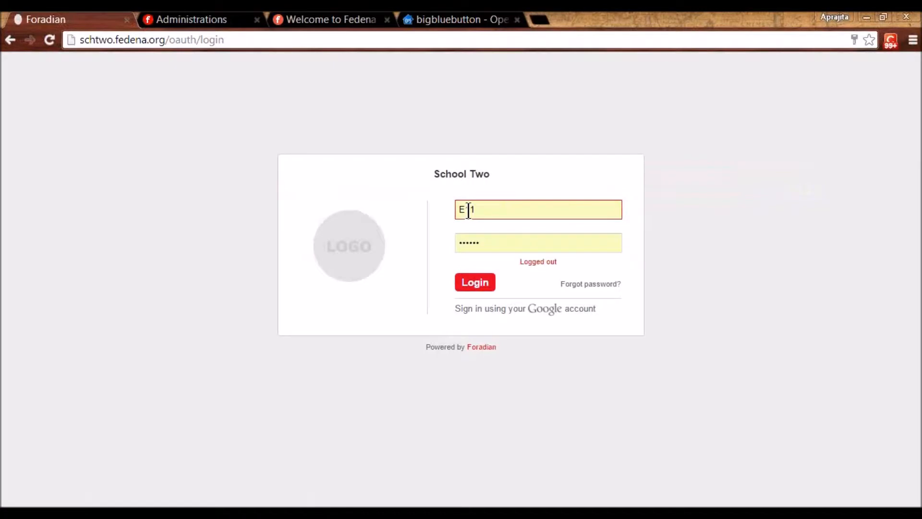
{"action": "double_click", "coordinate": [469, 210]}
{"action": "type", "text": "user3"}
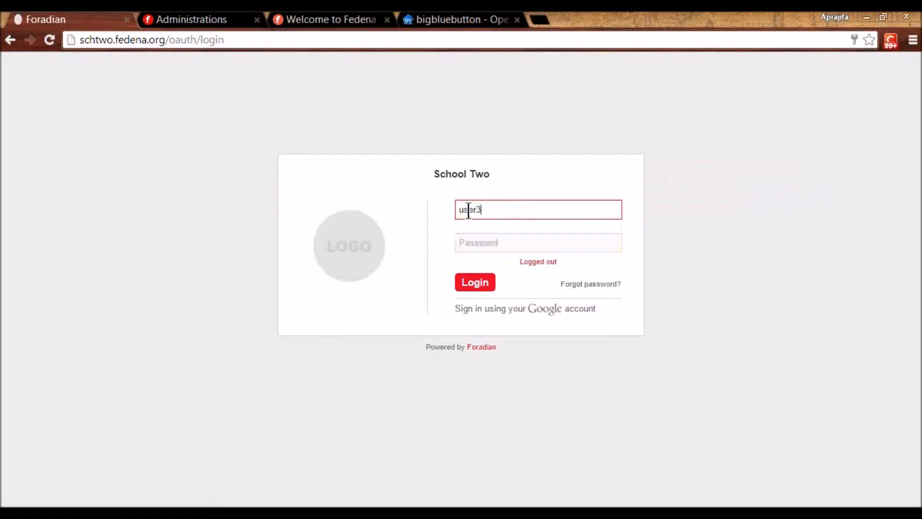
{"action": "key", "text": "Tab"}
{"action": "type", "text": "123456789"}
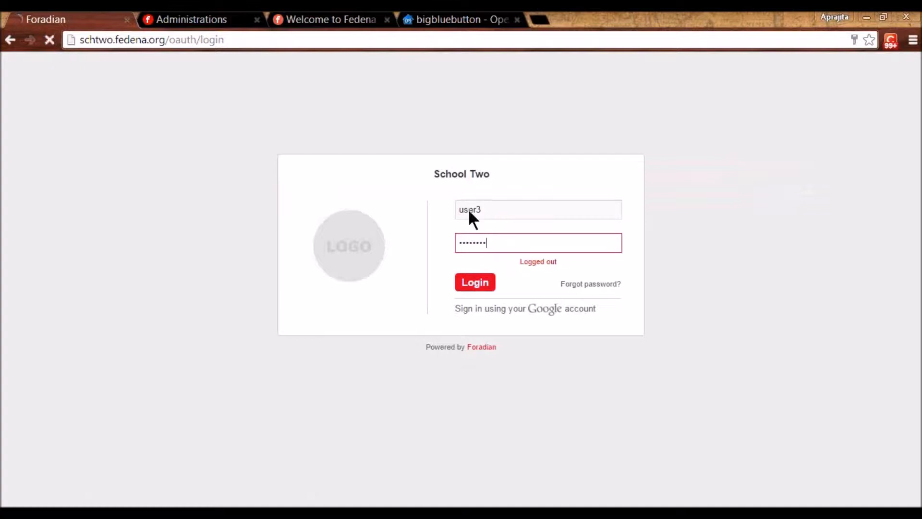
{"action": "key", "text": "Return"}
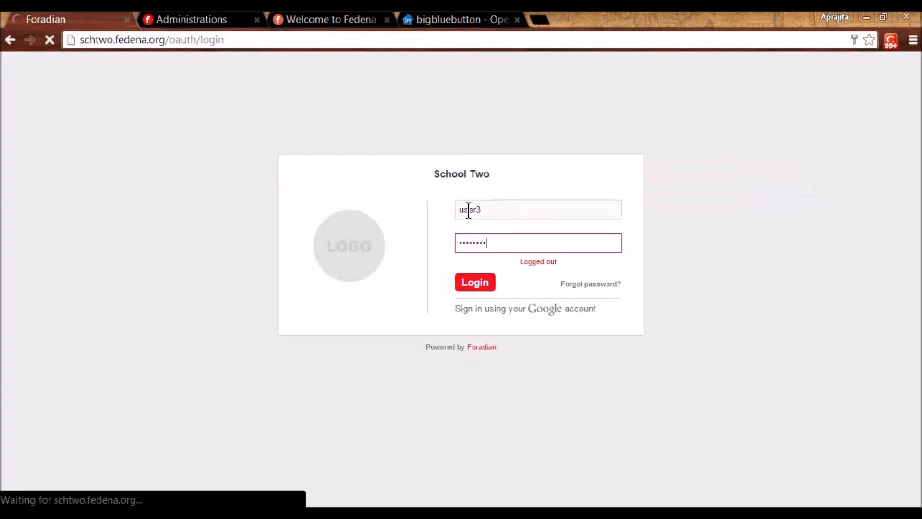
{"action": "left_click", "coordinate": [475, 286]}
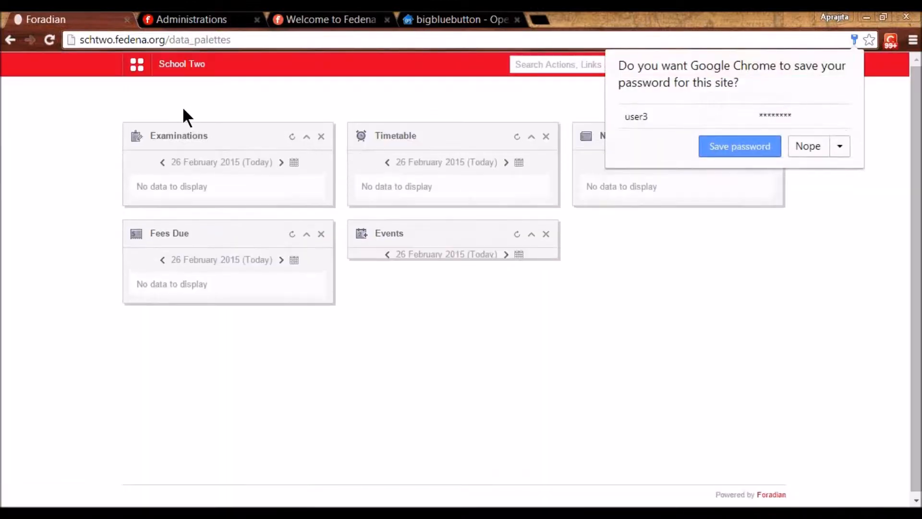
- Open Academics > Assignment and the Assignment 16 details at the list's bottom
{"action": "left_click", "coordinate": [145, 76]}
{"action": "left_click", "coordinate": [224, 102]}
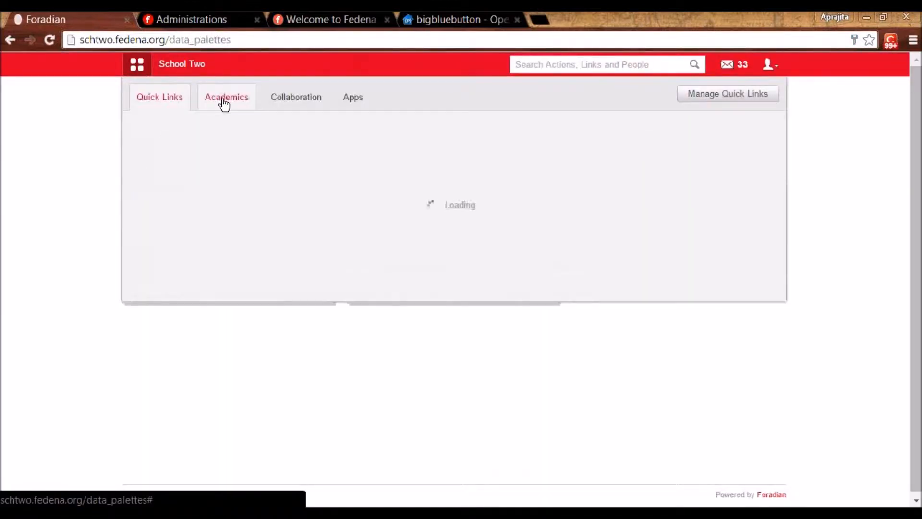
{"action": "left_click", "coordinate": [340, 143]}
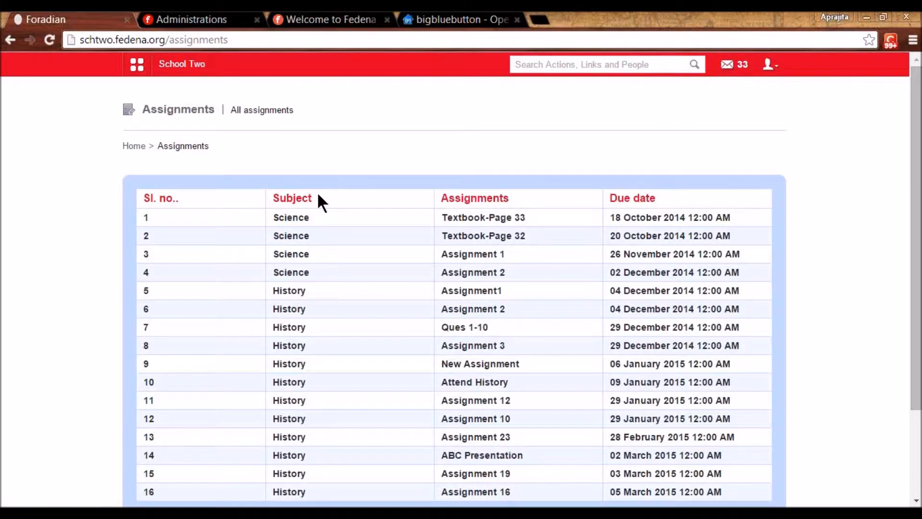
{"action": "scroll", "coordinate": [537, 403], "scroll_direction": "down", "scroll_amount": 3}
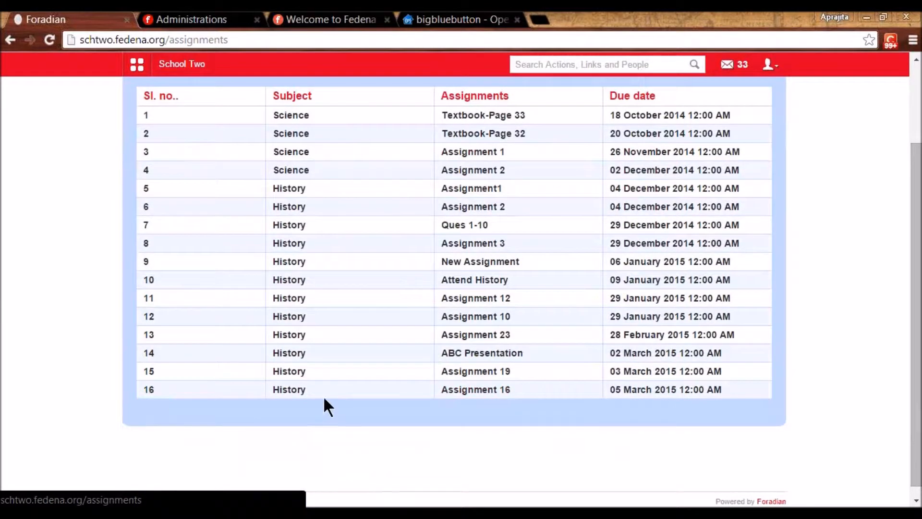
{"action": "left_click", "coordinate": [459, 389]}
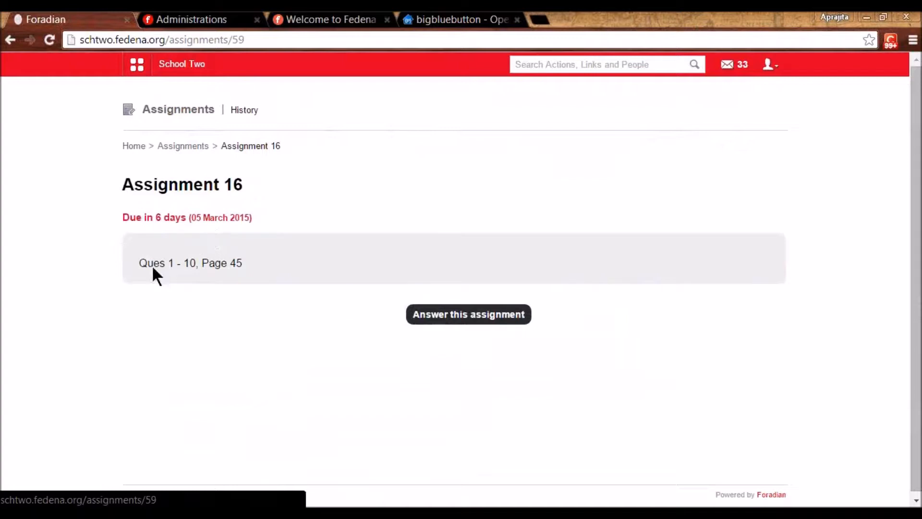
- Submit an answer to Assignment 16 titled 'Ques1-10 Solved' with content 'hi'
{"action": "left_click", "coordinate": [447, 320]}
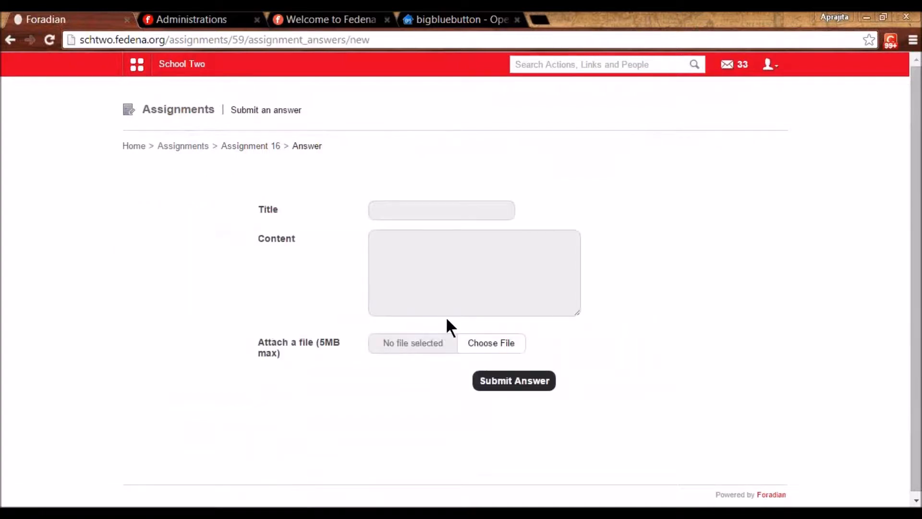
{"action": "left_click", "coordinate": [430, 210]}
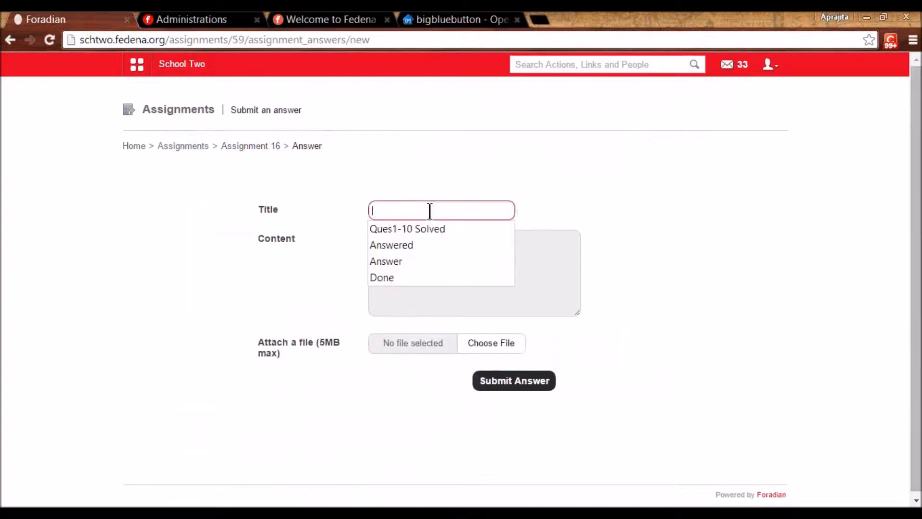
{"action": "key", "text": "Return"}
{"action": "left_click", "coordinate": [421, 237]}
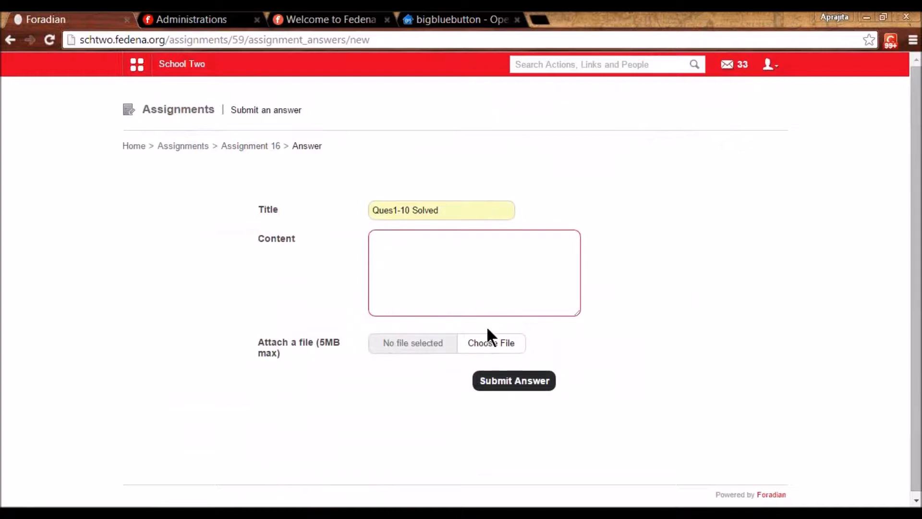
{"action": "type", "text": "hi"}
{"action": "left_click", "coordinate": [534, 383]}
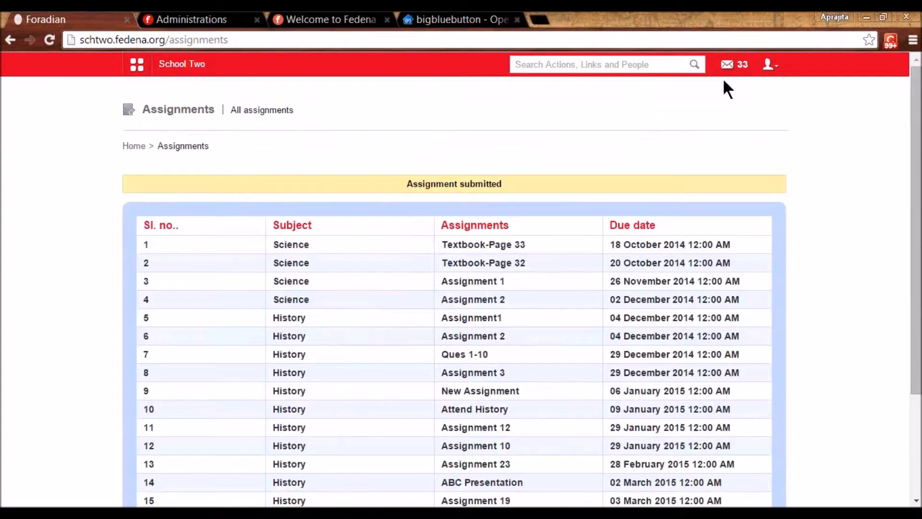
- Log out of the student account and log in with the saved teacher account
{"action": "left_click", "coordinate": [768, 65]}
{"action": "left_click", "coordinate": [721, 120]}
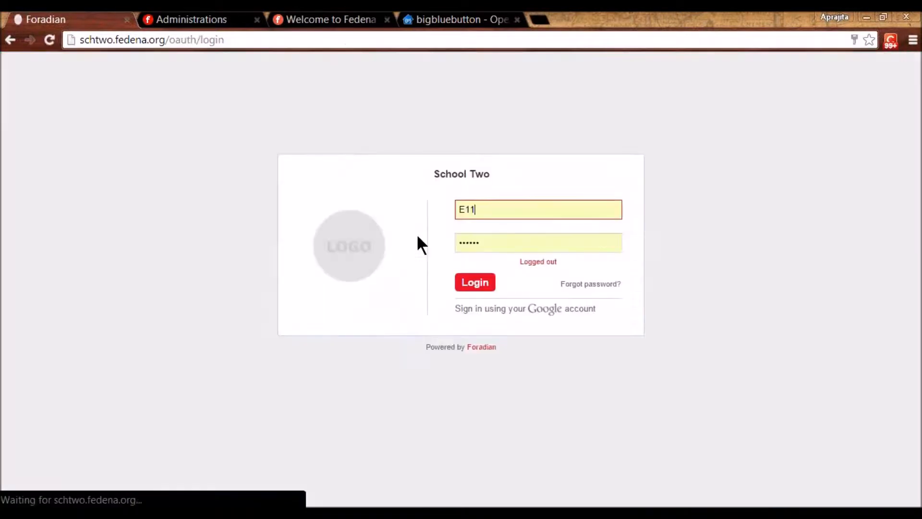
{"action": "left_click", "coordinate": [472, 283]}
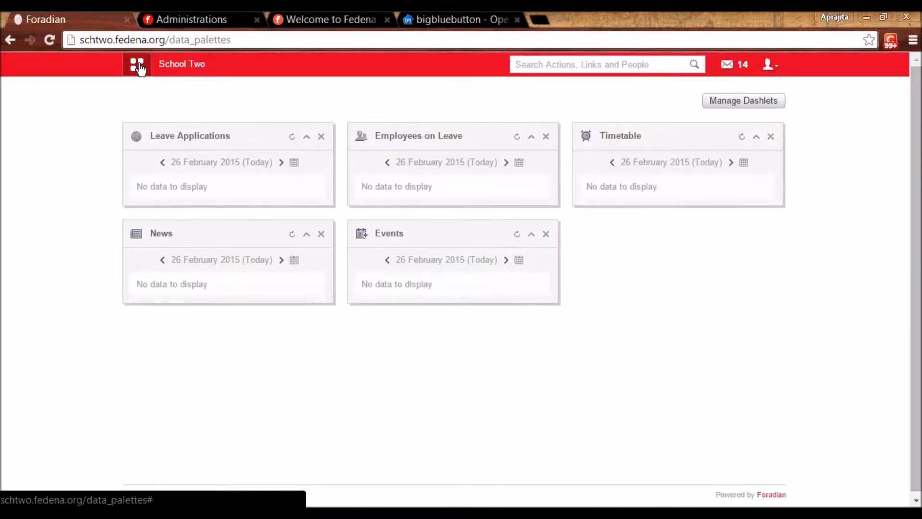
- Open Academics > Assignment and choose subject History - K1 - B 2014
{"action": "mouse_move", "coordinate": [189, 76]}
{"action": "left_click", "coordinate": [226, 99]}
{"action": "left_click", "coordinate": [193, 142]}
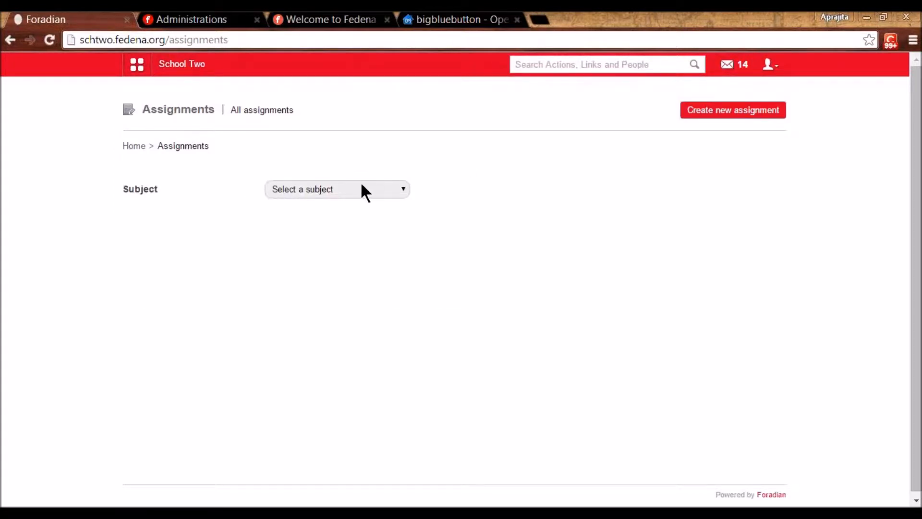
{"action": "left_click", "coordinate": [378, 188]}
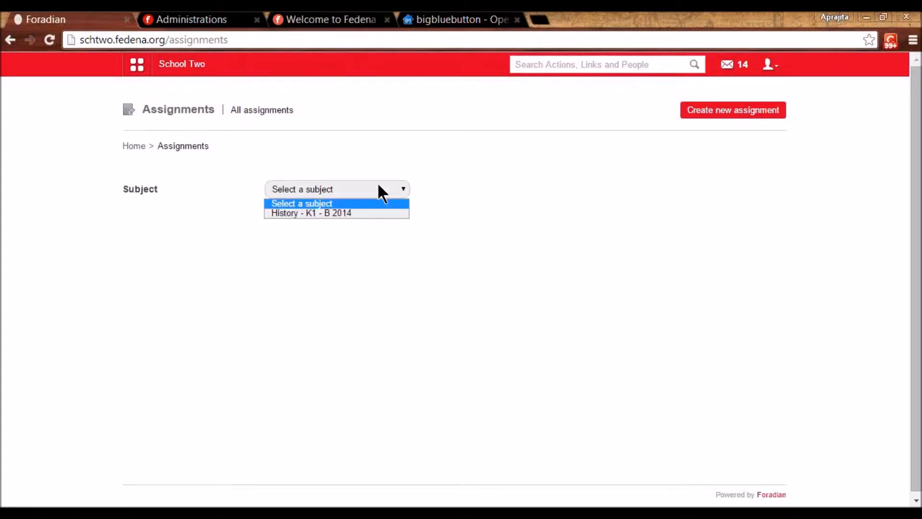
{"action": "left_click", "coordinate": [359, 211]}
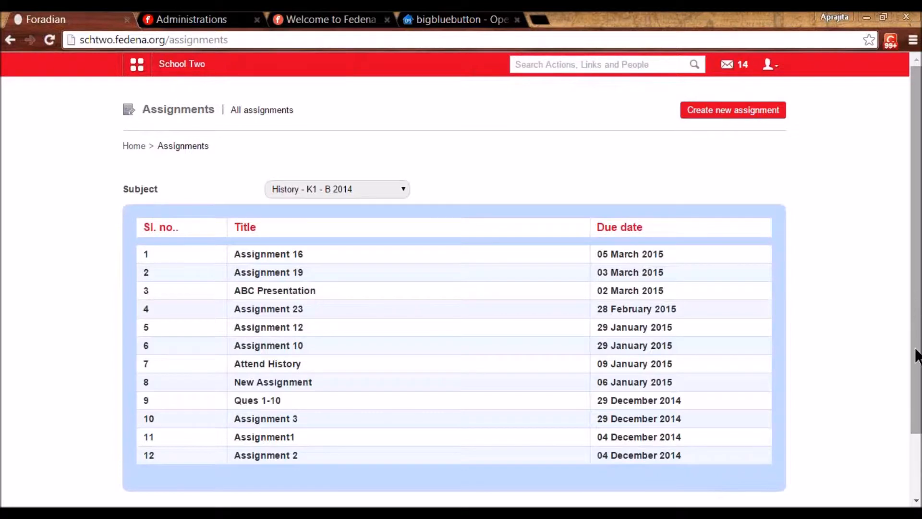
- Check Assignment 16's Assigned, Answered and Pending lists, then open the submitted answer
{"action": "left_click", "coordinate": [276, 254]}
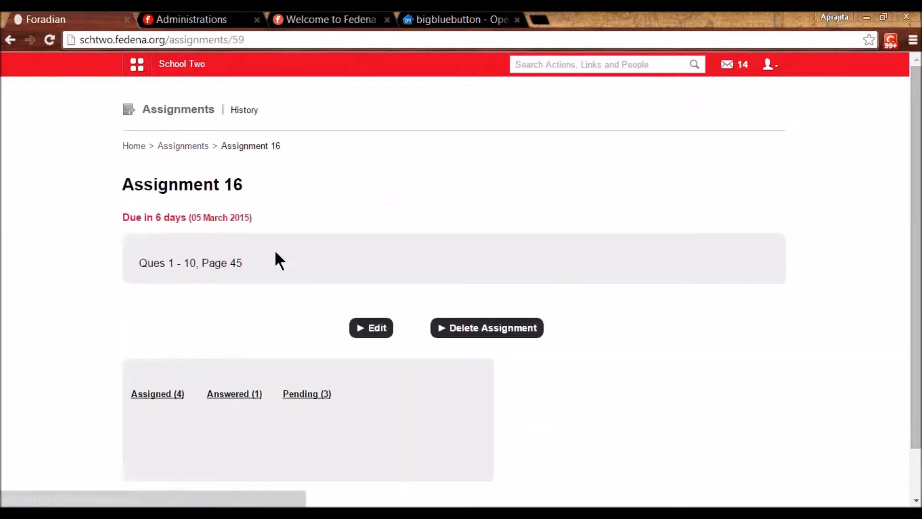
{"action": "left_click", "coordinate": [160, 394]}
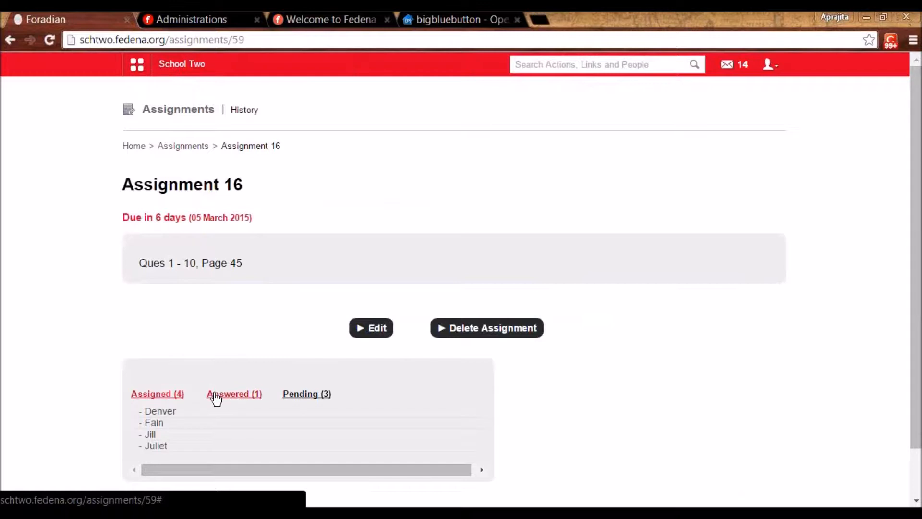
{"action": "left_click", "coordinate": [231, 398]}
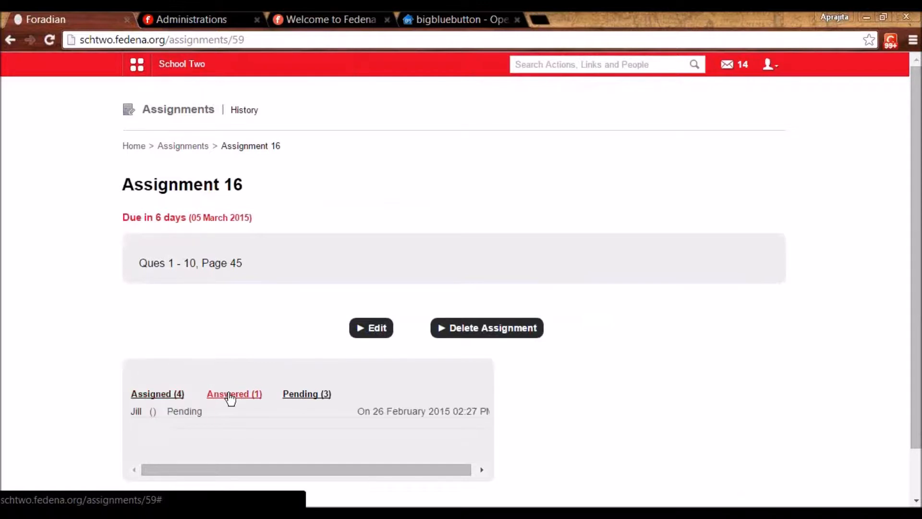
{"action": "left_click", "coordinate": [305, 400]}
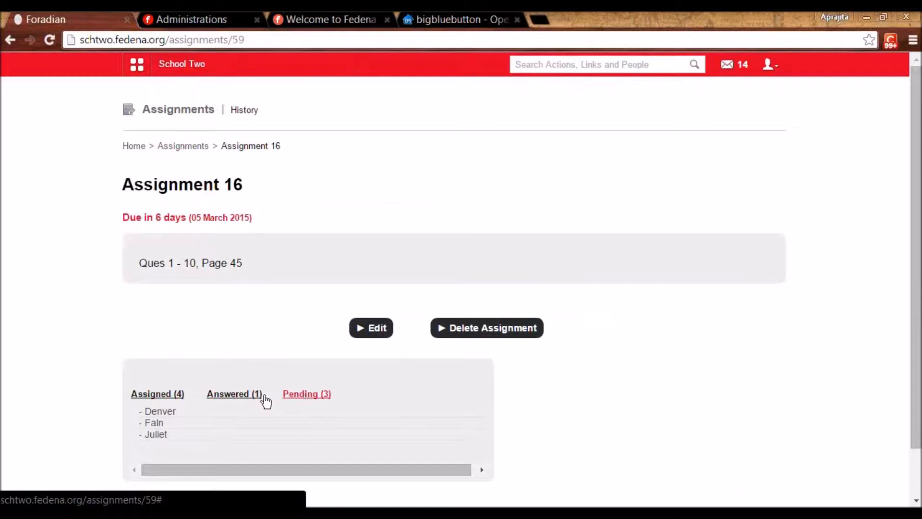
{"action": "left_click", "coordinate": [242, 399]}
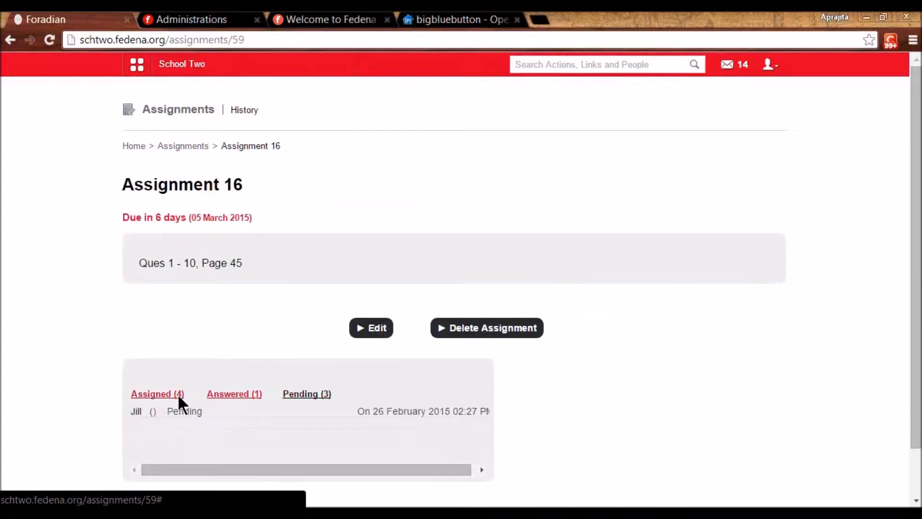
{"action": "left_click", "coordinate": [138, 413]}
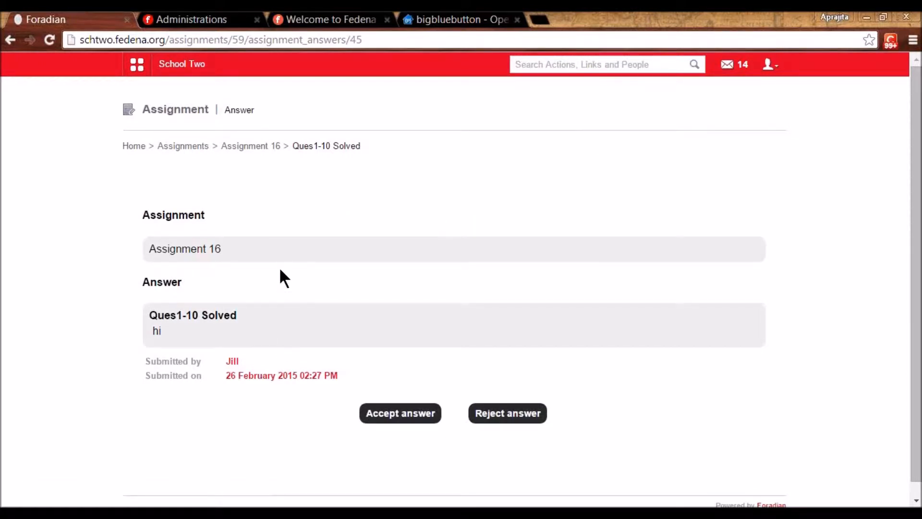
- Accept the 'Ques1-10 Solved' answer so it shows 'Assignment Accepted'
{"action": "left_click", "coordinate": [390, 422]}
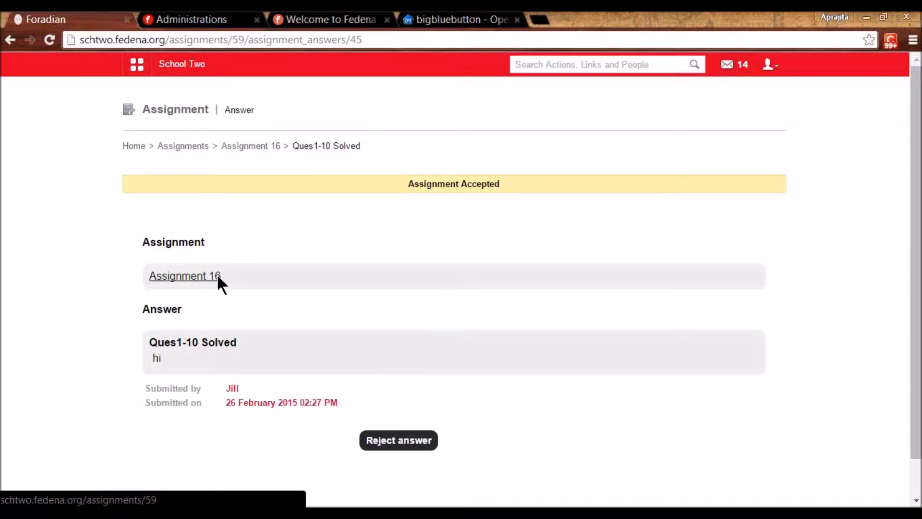
- Log out of the teacher account and sign in with the administrator's saved login
{"action": "left_click", "coordinate": [775, 72]}
{"action": "left_click", "coordinate": [731, 124]}
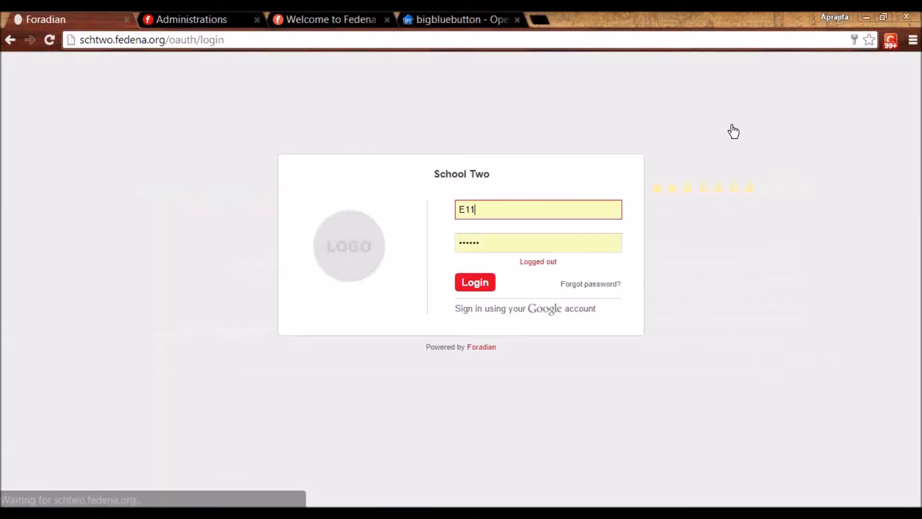
{"action": "double_click", "coordinate": [466, 211]}
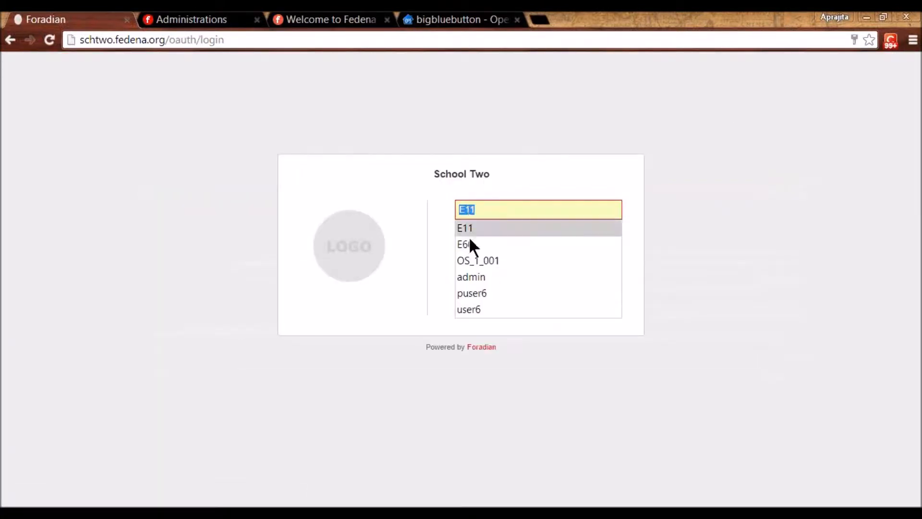
{"action": "left_click", "coordinate": [470, 277]}
{"action": "left_click", "coordinate": [478, 285]}
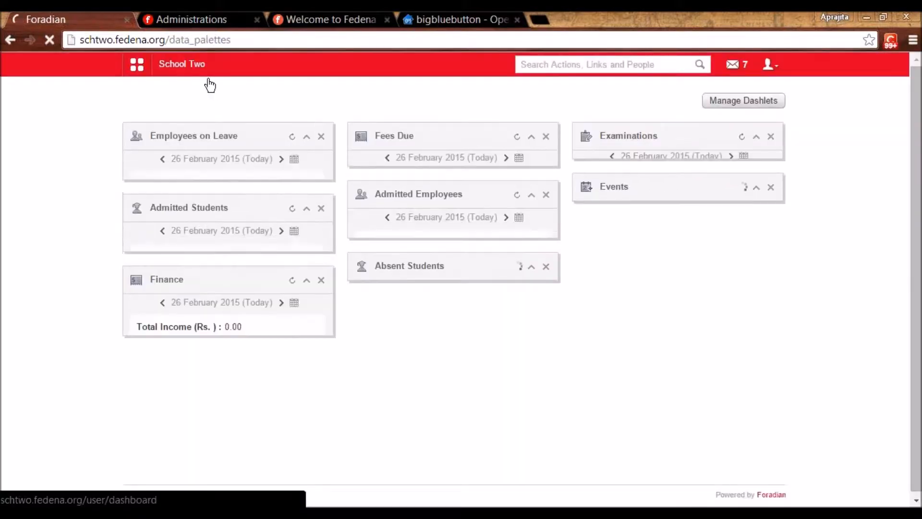
- Open the Discipline module under Academics in the school features menu
{"action": "left_click", "coordinate": [138, 70]}
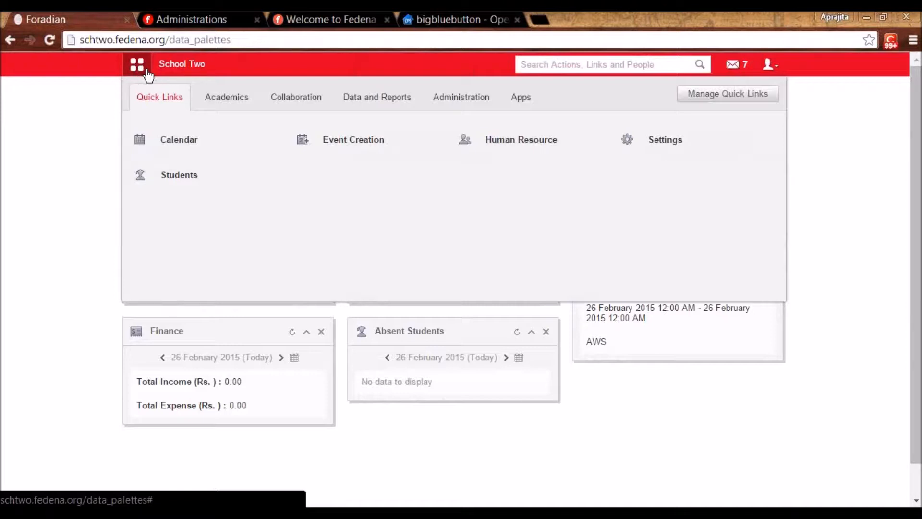
{"action": "left_click", "coordinate": [297, 103]}
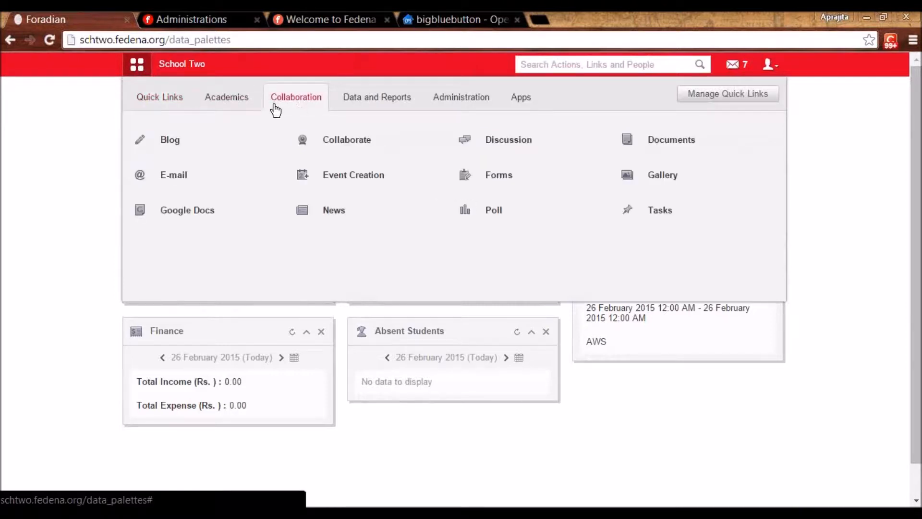
{"action": "left_click", "coordinate": [242, 112]}
{"action": "mouse_move", "coordinate": [346, 140]}
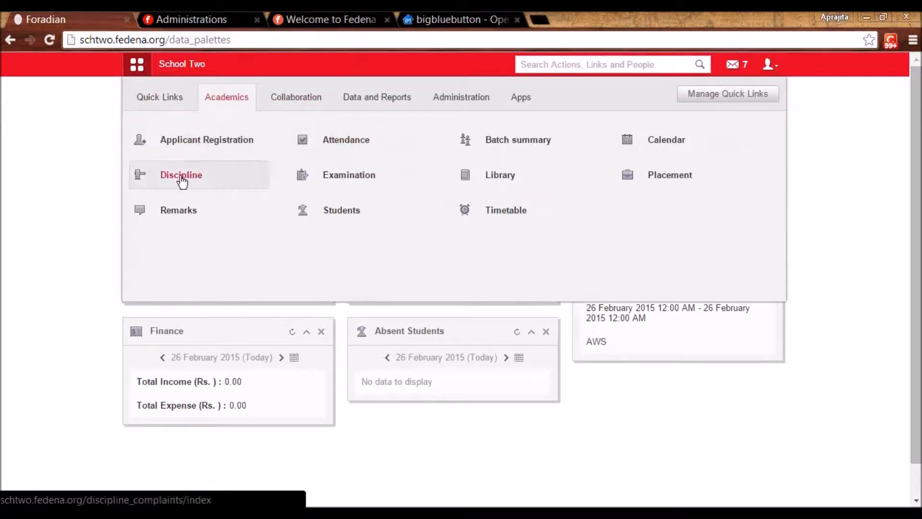
{"action": "left_click", "coordinate": [181, 179]}
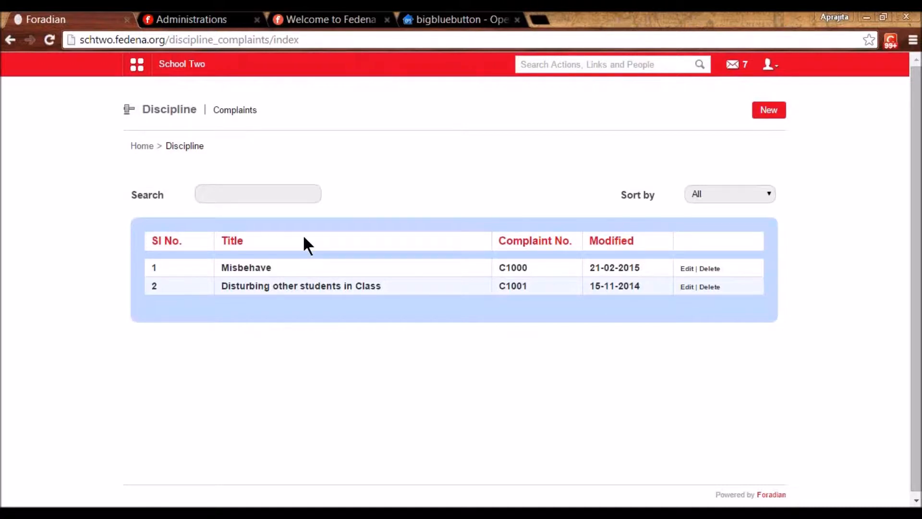
- Open complaint C1000 for editing and review its number, Misbehave title and description
{"action": "left_click", "coordinate": [690, 270]}
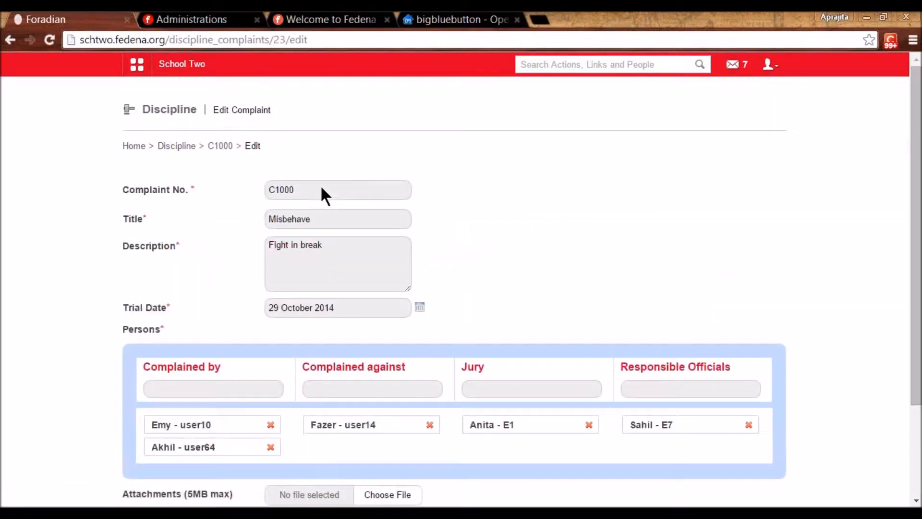
{"action": "left_click", "coordinate": [322, 190]}
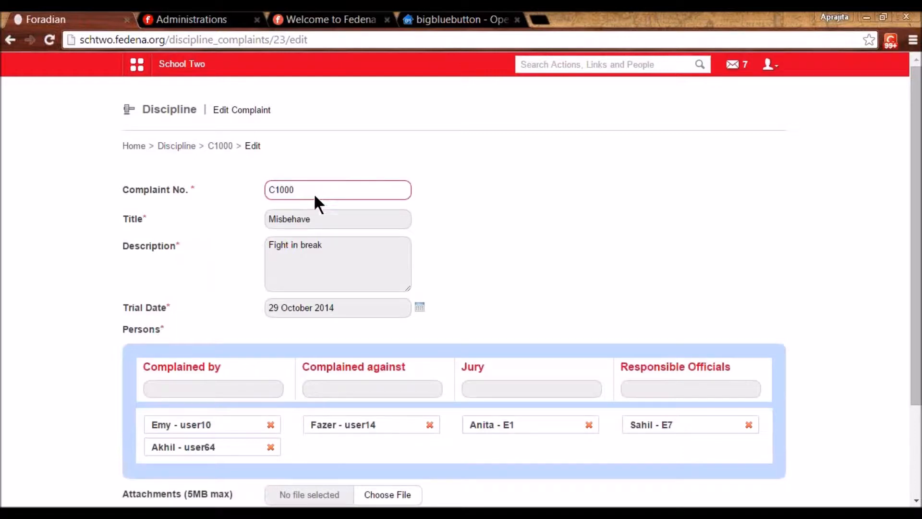
{"action": "left_click", "coordinate": [306, 219]}
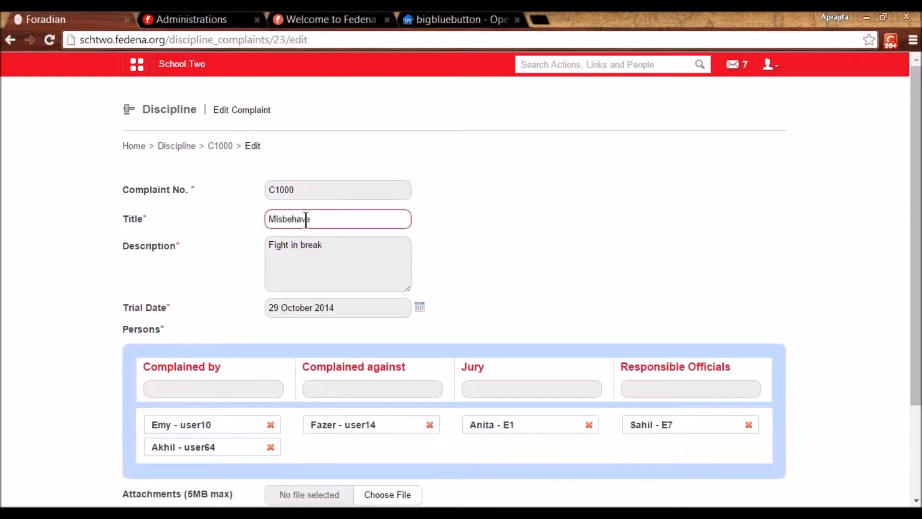
{"action": "left_click", "coordinate": [301, 253]}
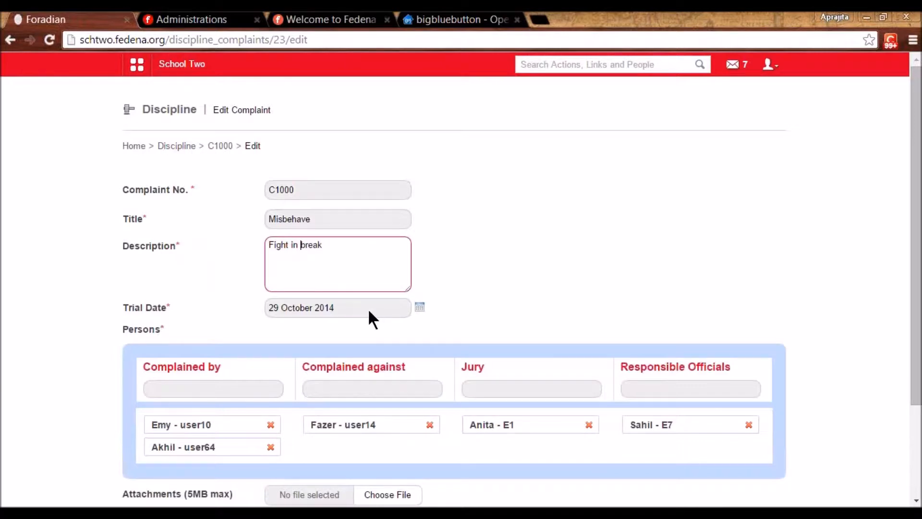
{"action": "left_click_drag", "start_coordinate": [912, 312], "coordinate": [916, 382]}
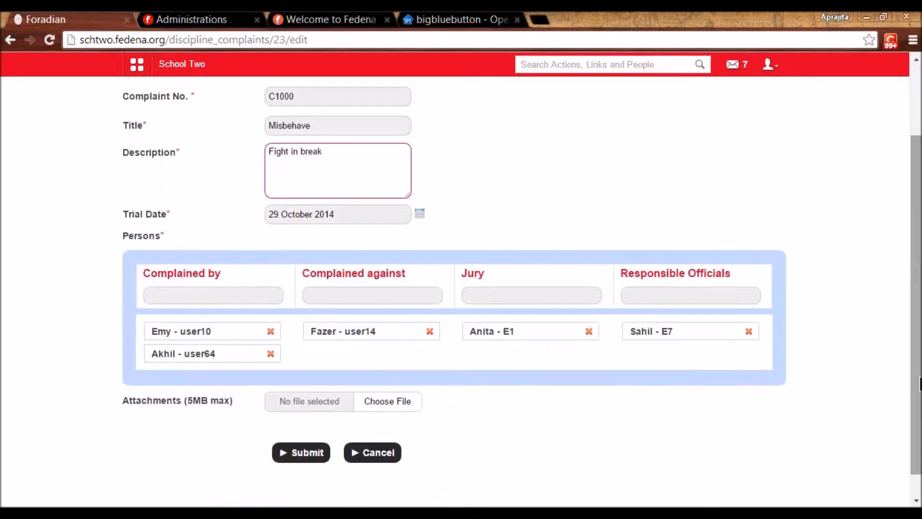
- Add the student suggested for 'tim' as complainant and the one for 'den' as accused
{"action": "left_click", "coordinate": [194, 295]}
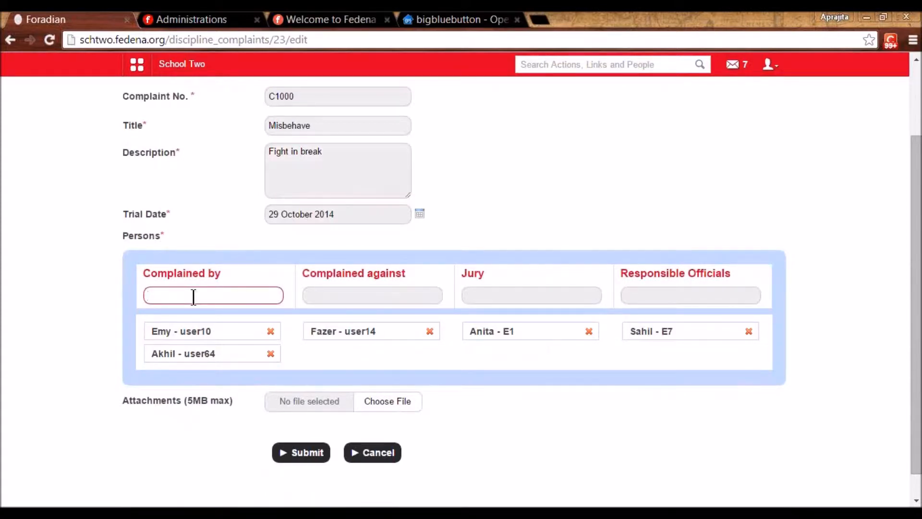
{"action": "type", "text": "d"}
{"action": "key", "text": "BackSpace"}
{"action": "type", "text": "tim"}
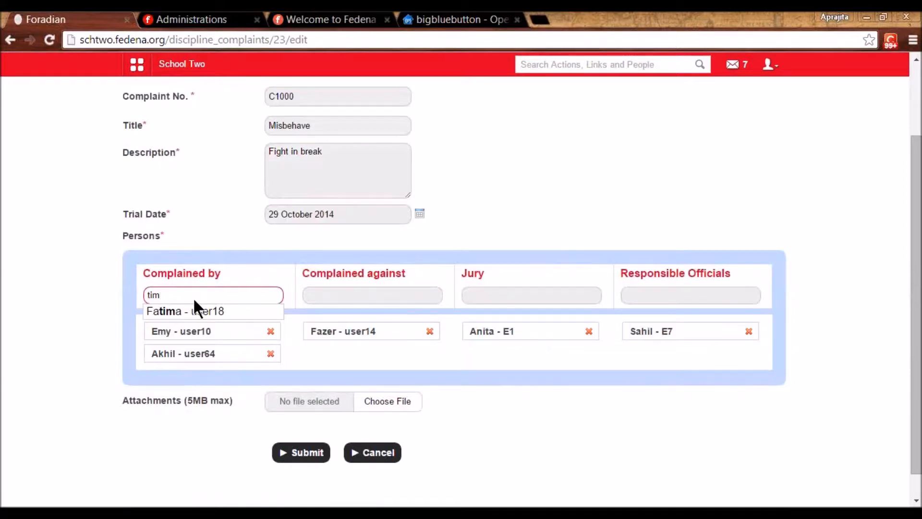
{"action": "left_click", "coordinate": [198, 310]}
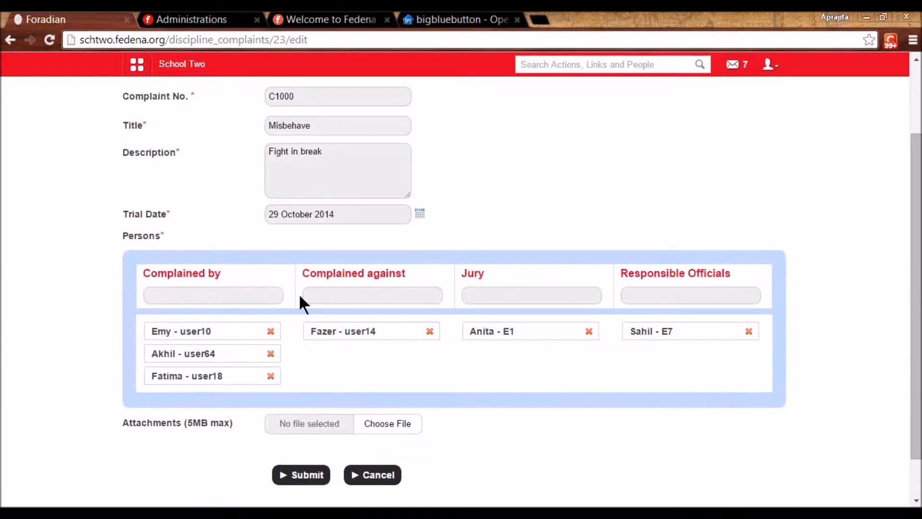
{"action": "left_click", "coordinate": [316, 298]}
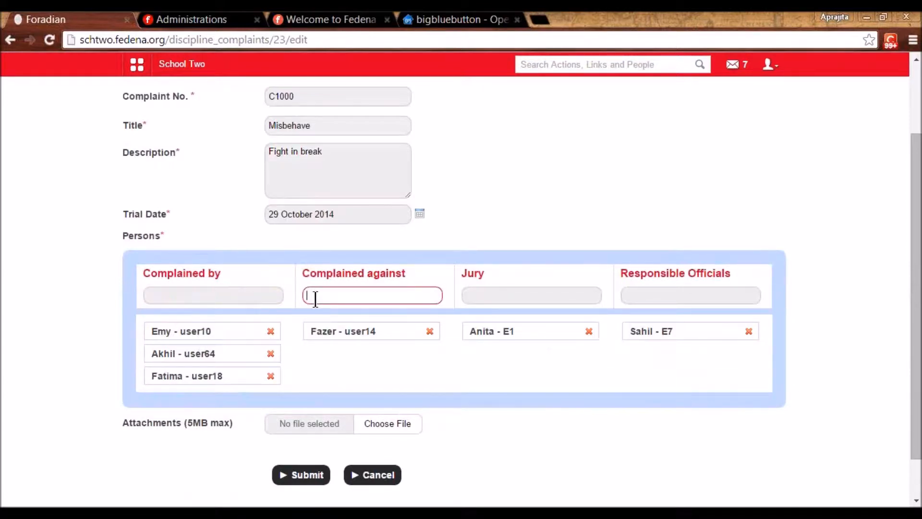
{"action": "type", "text": "den"}
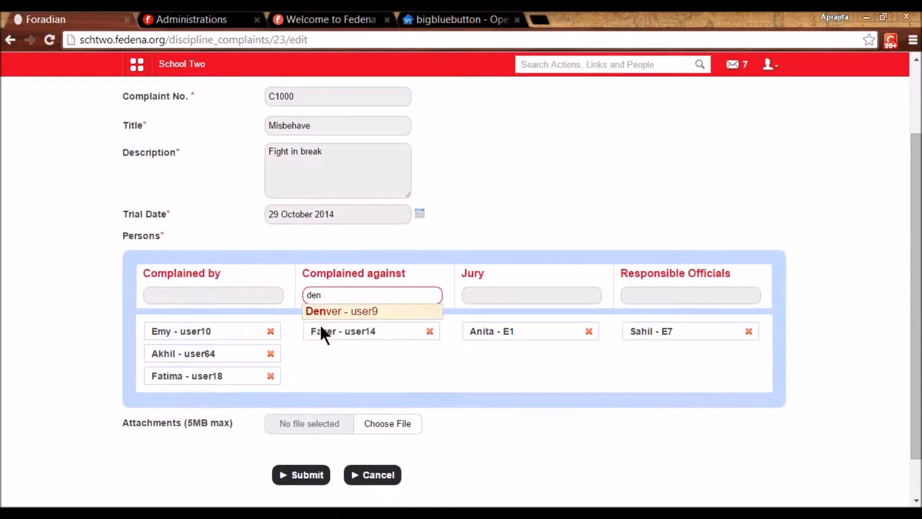
{"action": "left_click", "coordinate": [319, 312]}
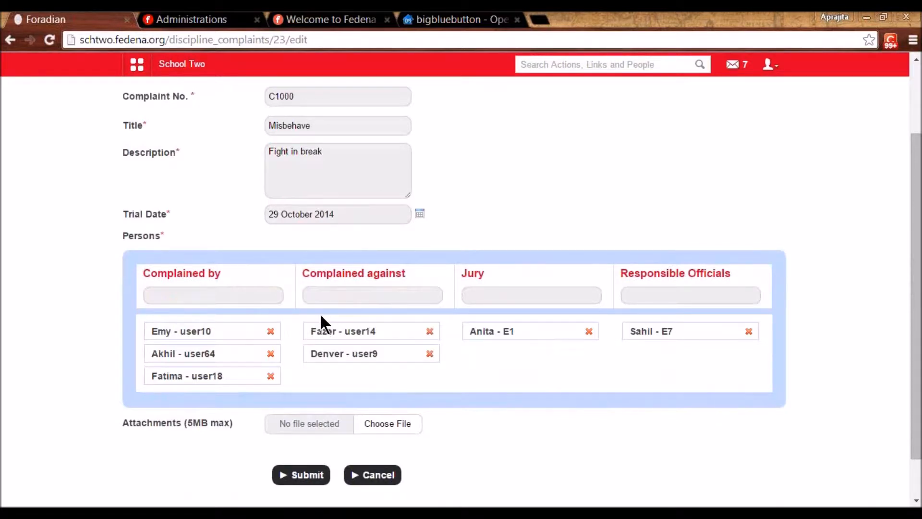
- Add the employee suggested for 'e45' as a second jury member and submit the complaint
{"action": "left_click", "coordinate": [478, 301]}
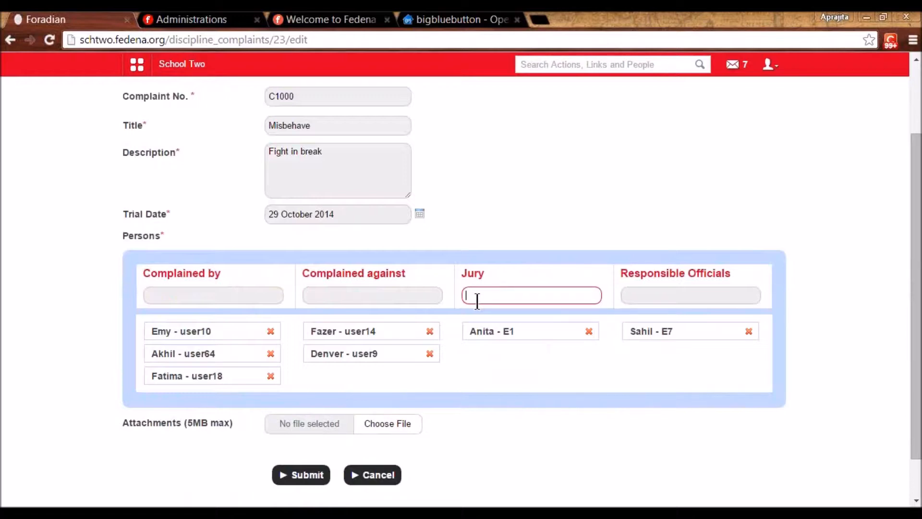
{"action": "mouse_move", "coordinate": [914, 227]}
{"action": "left_mouse_down"}
{"action": "mouse_move", "coordinate": [918, 181]}
{"action": "mouse_move", "coordinate": [920, 240]}
{"action": "left_mouse_up"}
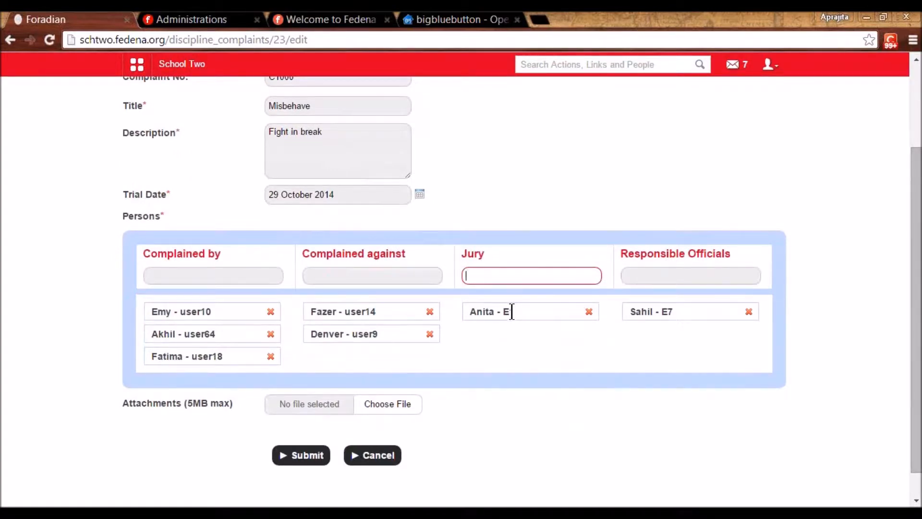
{"action": "type", "text": "e34"}
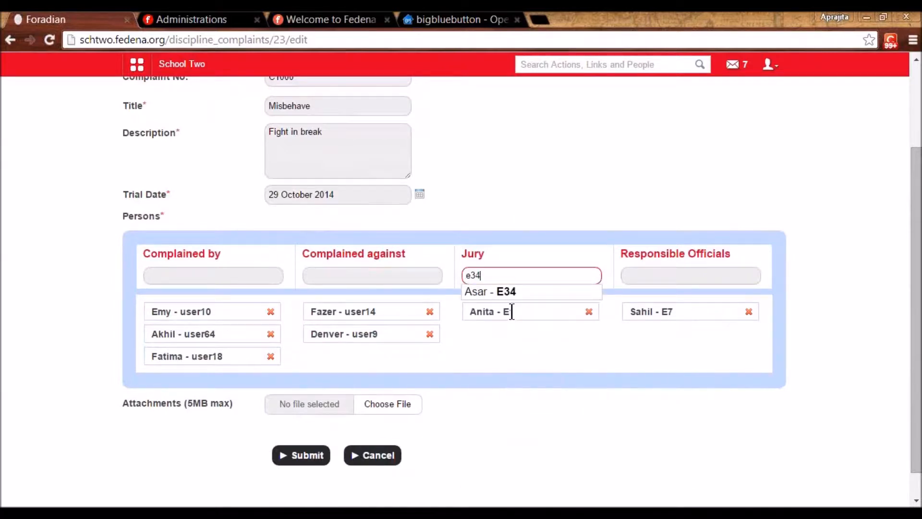
{"action": "left_click", "coordinate": [646, 275]}
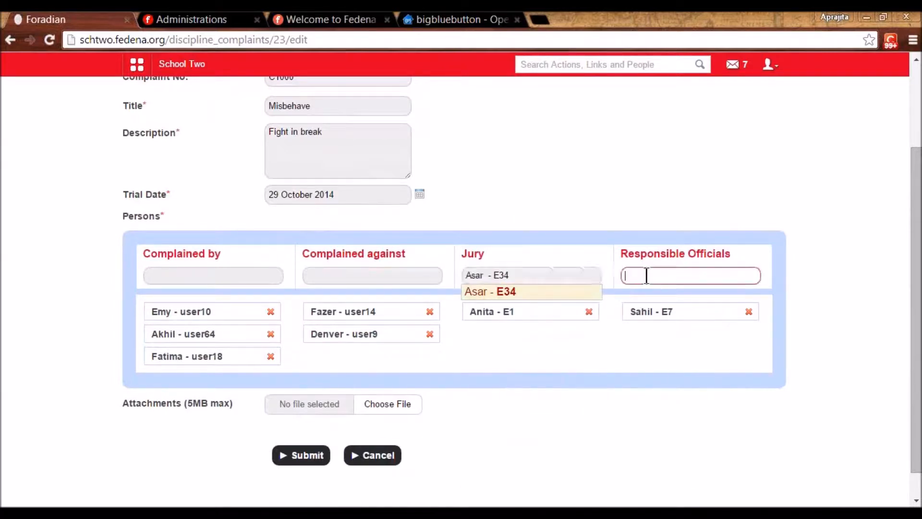
{"action": "left_click", "coordinate": [528, 277]}
{"action": "key", "text": "BackSpace"}
{"action": "type", "text": "4"}
{"action": "key", "text": "BackSpace"}
{"action": "key", "text": "BackSpace"}
{"action": "key", "text": "BackSpace"}
{"action": "key", "text": "BackSpace"}
{"action": "key", "text": "BackSpace"}
{"action": "key", "text": "BackSpace"}
{"action": "key", "text": "BackSpace"}
{"action": "key", "text": "BackSpace"}
{"action": "type", "text": "e45"}
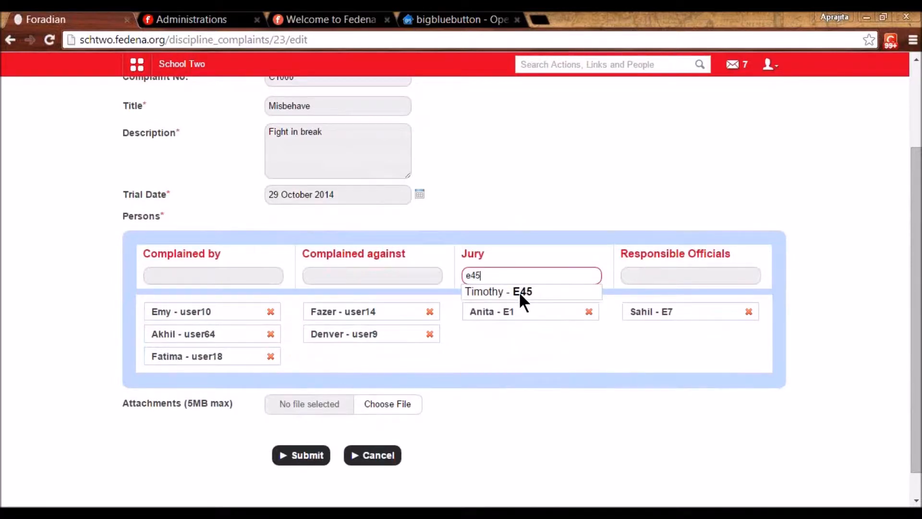
{"action": "left_click", "coordinate": [546, 292]}
{"action": "left_click", "coordinate": [652, 278]}
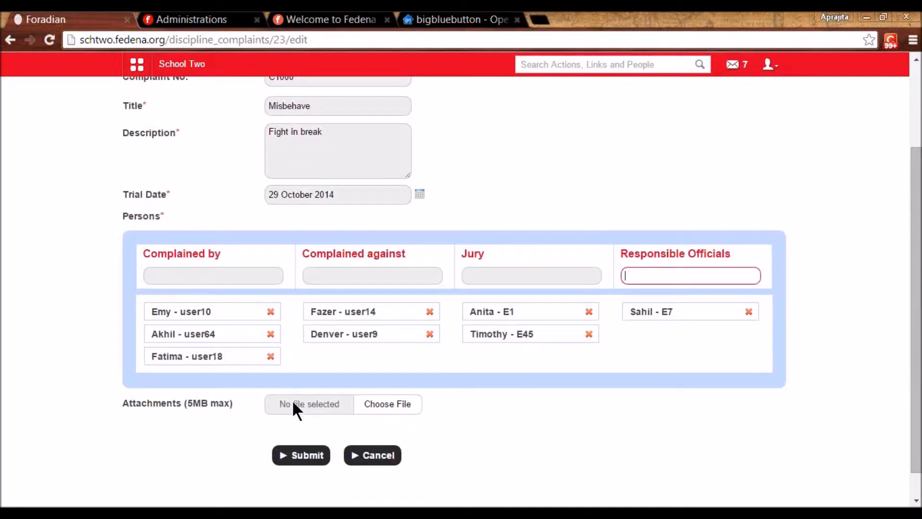
{"action": "left_click", "coordinate": [307, 455]}
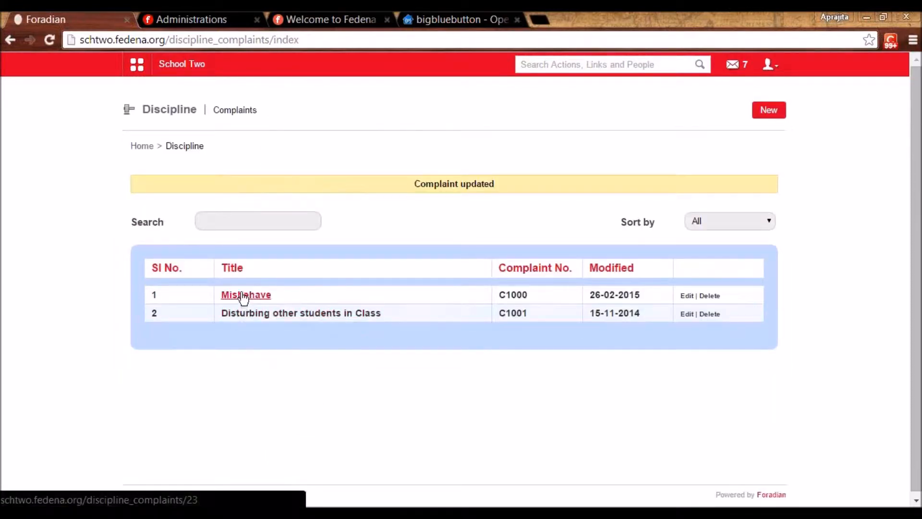
- Open complaint C1000 and post the comment 'meeting at 4:30'
{"action": "left_click", "coordinate": [244, 296]}
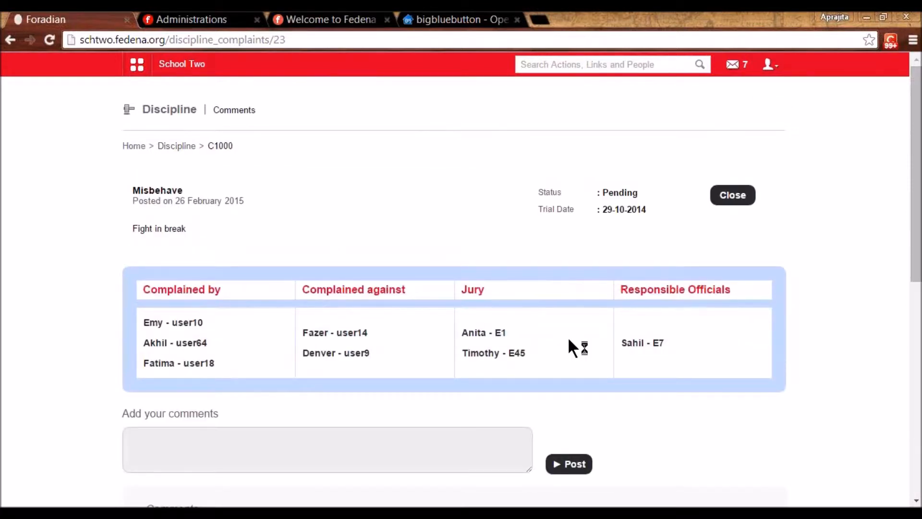
{"action": "left_click", "coordinate": [346, 439]}
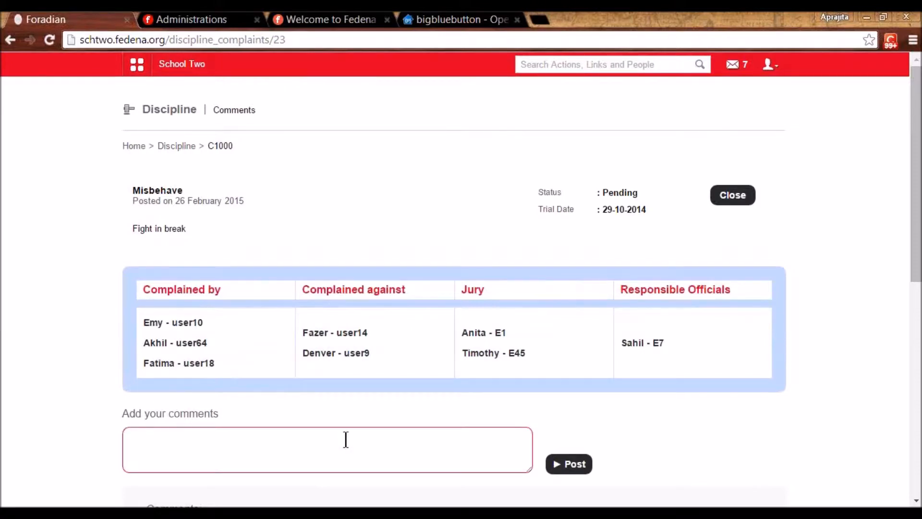
{"action": "type", "text": "meeting at 4:30"}
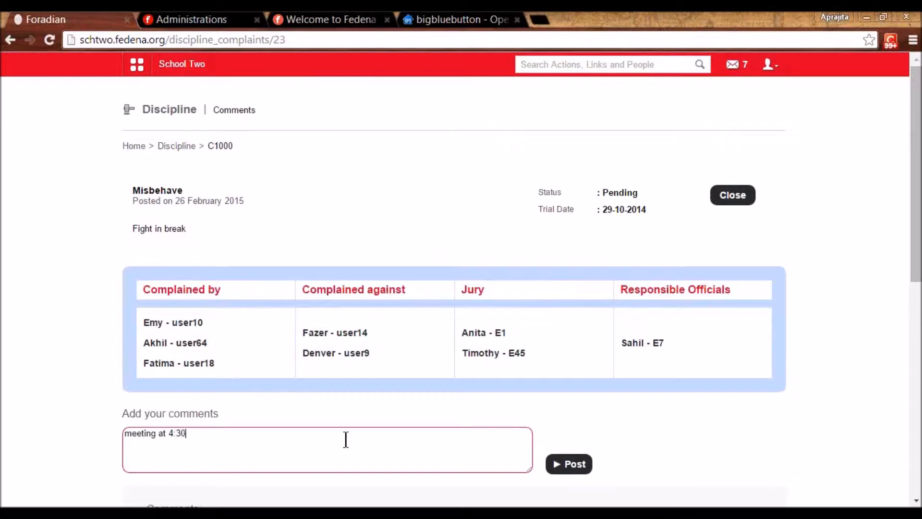
{"action": "left_click", "coordinate": [574, 471]}
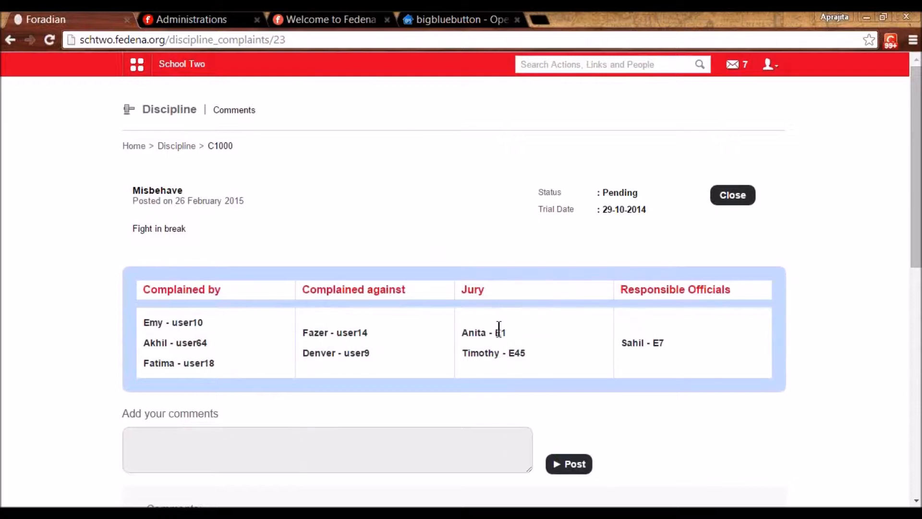
- Post the reply 'ok' under the 'meeting at 4:30' comment
{"action": "double_click", "coordinate": [520, 354]}
{"action": "left_click", "coordinate": [548, 356]}
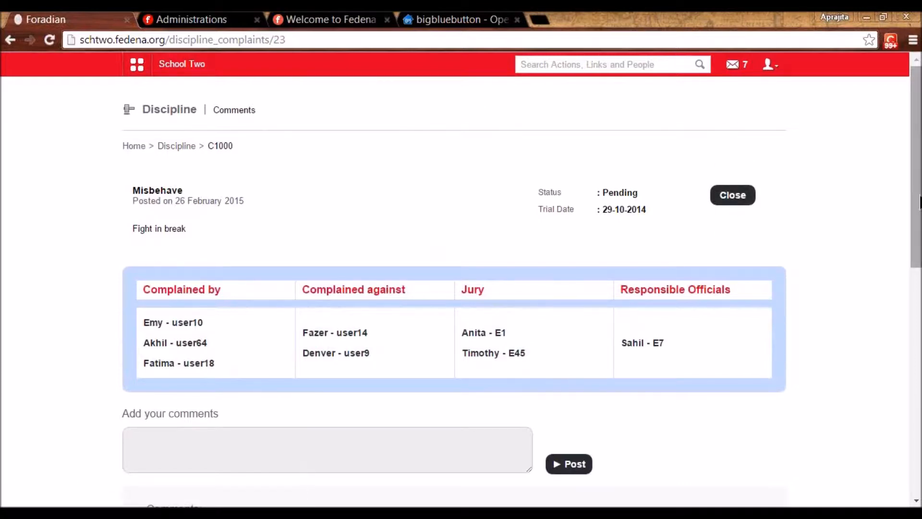
{"action": "left_click_drag", "start_coordinate": [920, 202], "coordinate": [920, 370]}
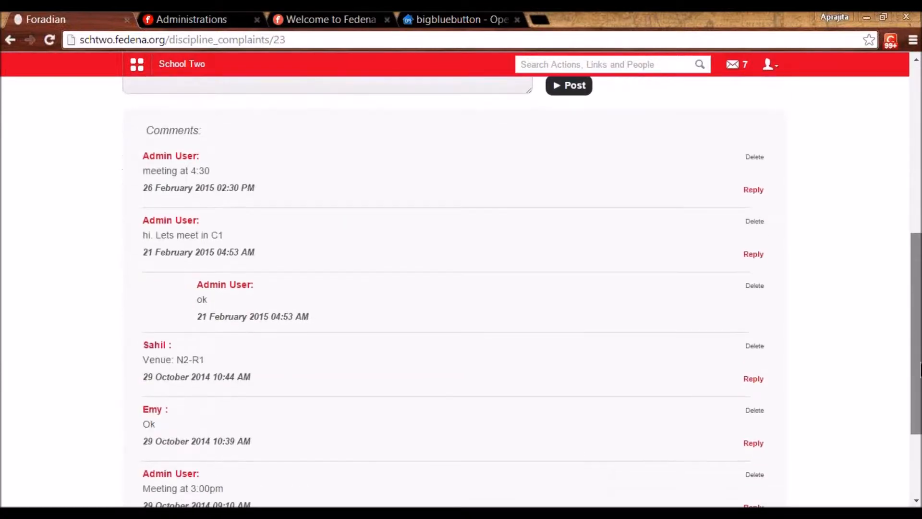
{"action": "left_click", "coordinate": [753, 190]}
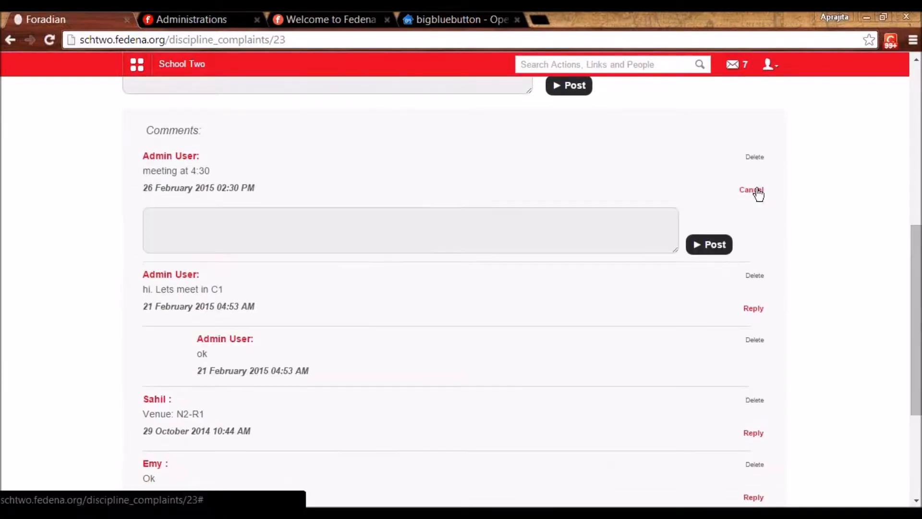
{"action": "left_click", "coordinate": [536, 226]}
{"action": "type", "text": "ok"}
{"action": "left_click", "coordinate": [710, 246]}
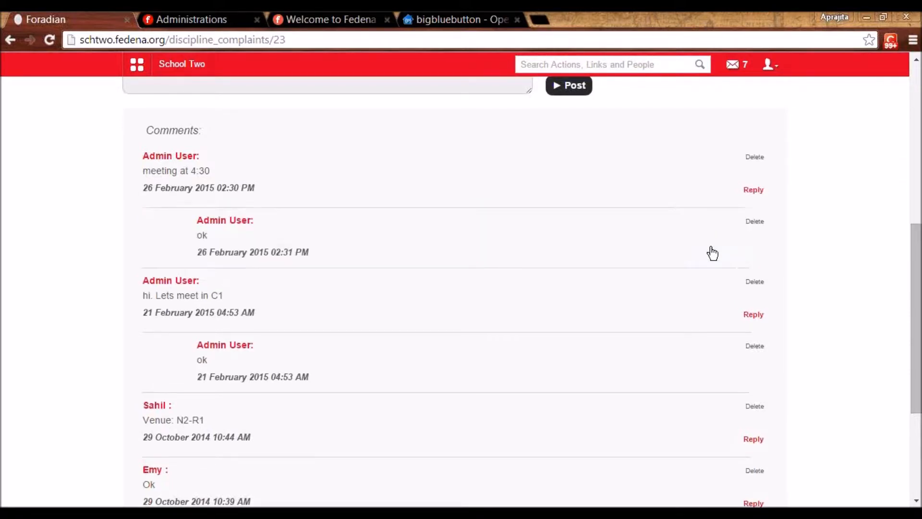
{"action": "left_click_drag", "start_coordinate": [912, 274], "coordinate": [920, 123]}
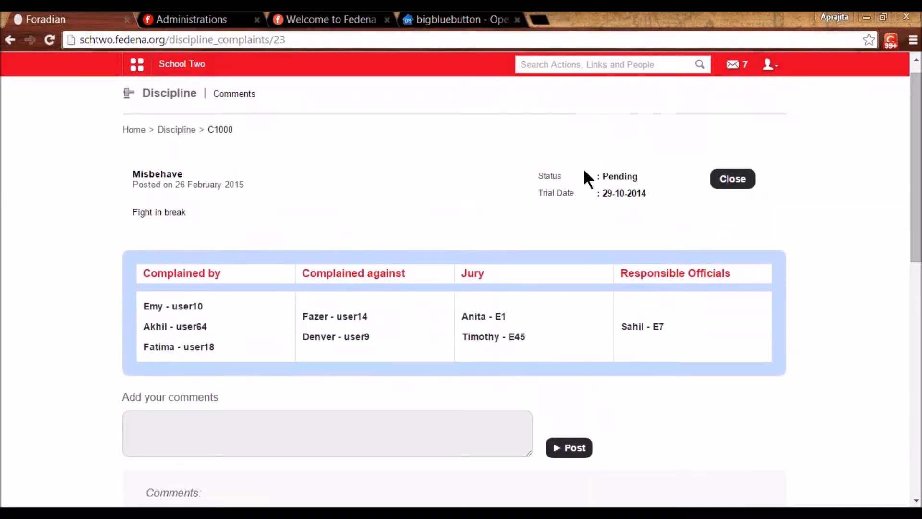
- Open C1000's decision form, go through its Verdict and Comments fields, then return to the dashboard
{"action": "double_click", "coordinate": [613, 171]}
{"action": "left_click", "coordinate": [731, 183]}
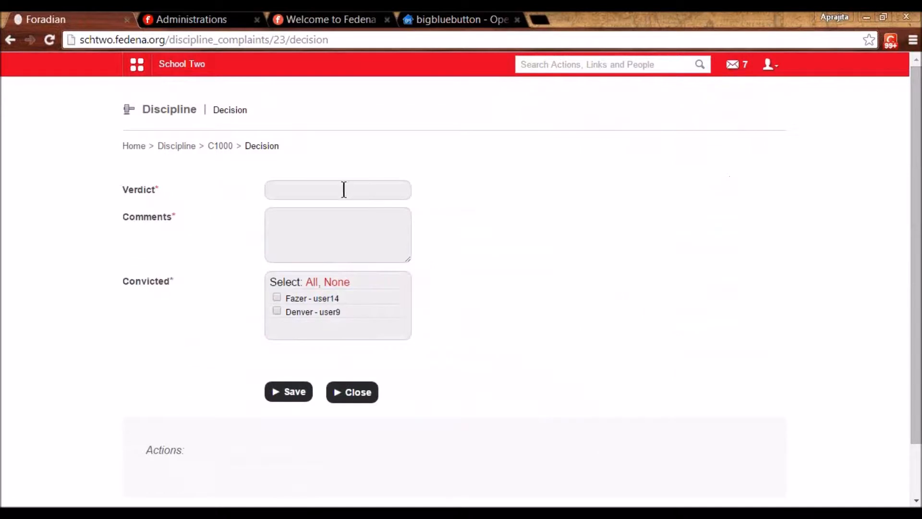
{"action": "left_click", "coordinate": [344, 189]}
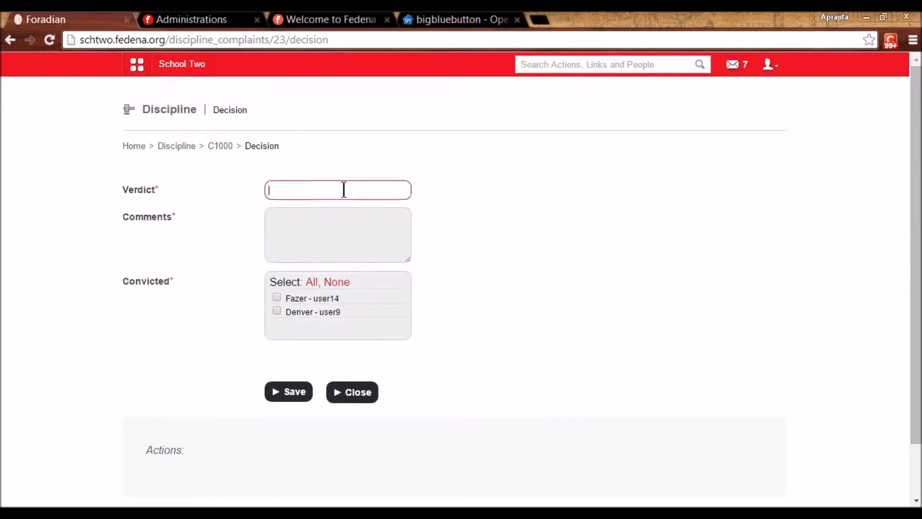
{"action": "left_click", "coordinate": [322, 234]}
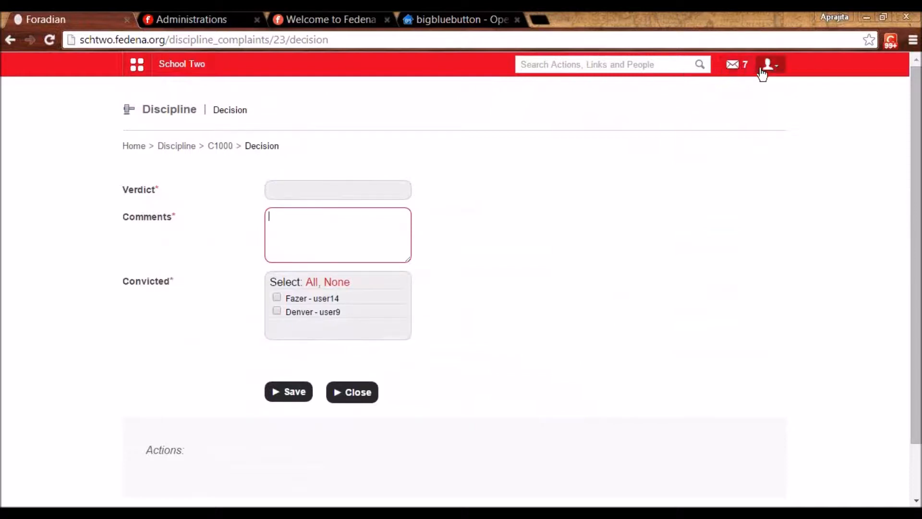
{"action": "left_click", "coordinate": [189, 64]}
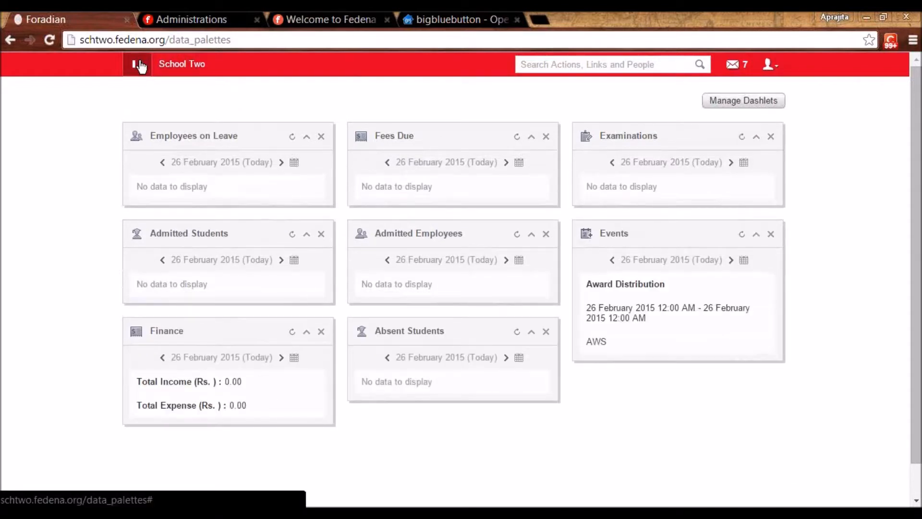
- Go to Data Management under Data and Reports to list the school asset categories
{"action": "left_click", "coordinate": [136, 65]}
{"action": "left_click", "coordinate": [359, 107]}
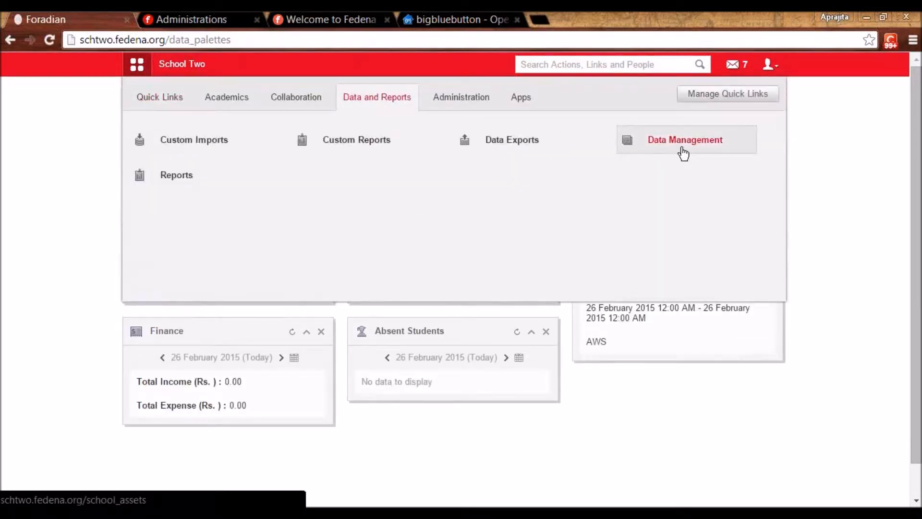
{"action": "left_click", "coordinate": [683, 150]}
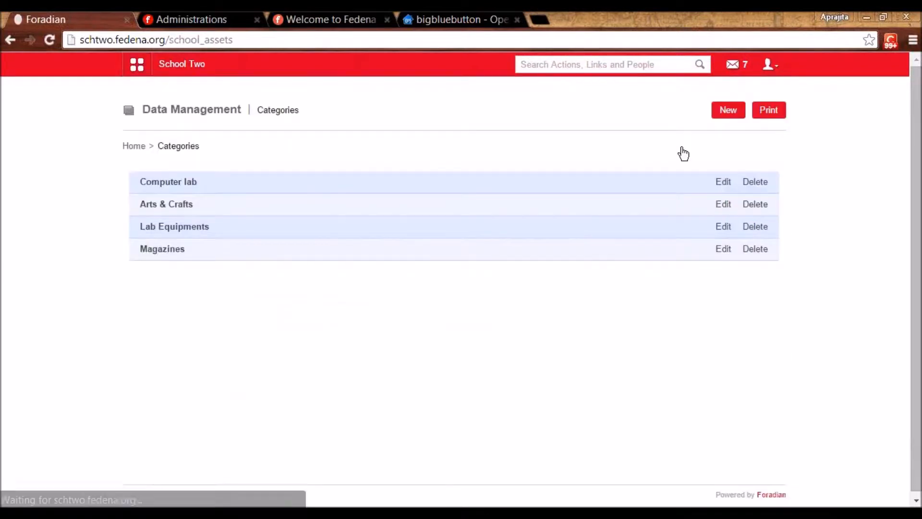
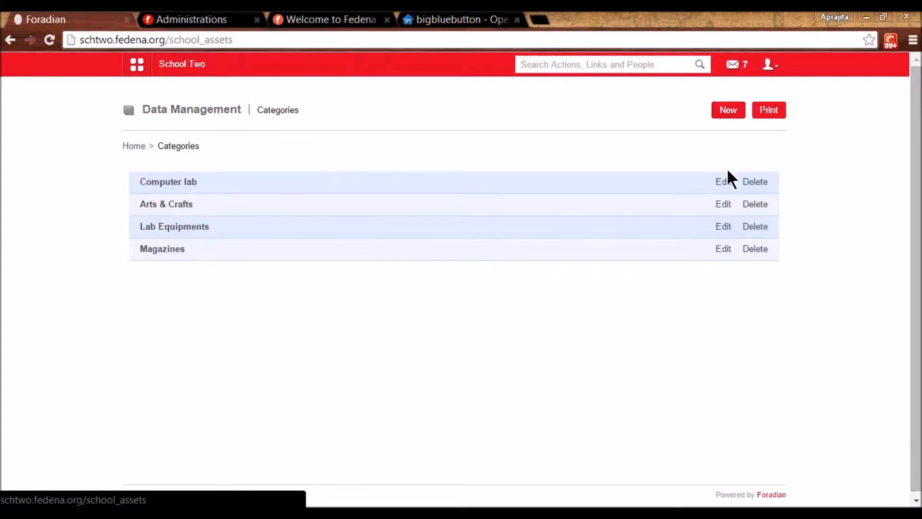
- Open the Computer lab category's edit form and confirm the Employee id field stays a Text Box
{"action": "left_click", "coordinate": [725, 183]}
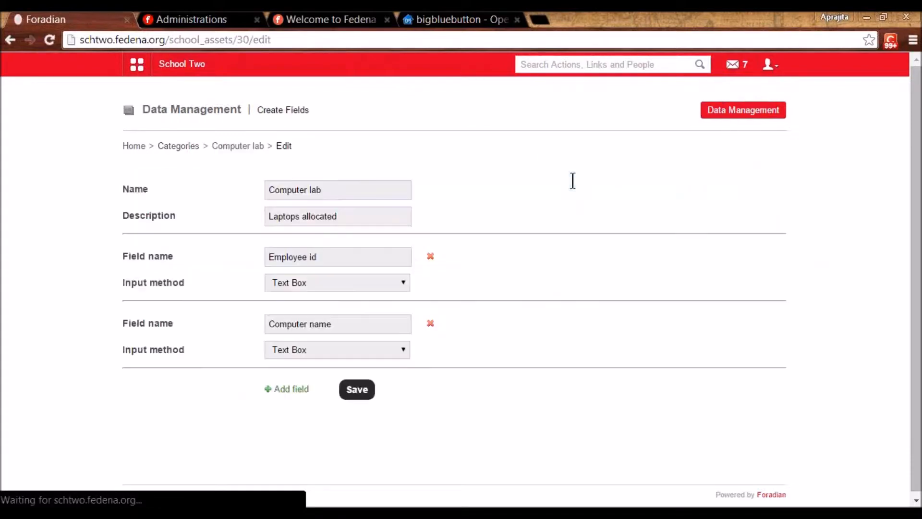
{"action": "left_click", "coordinate": [333, 191]}
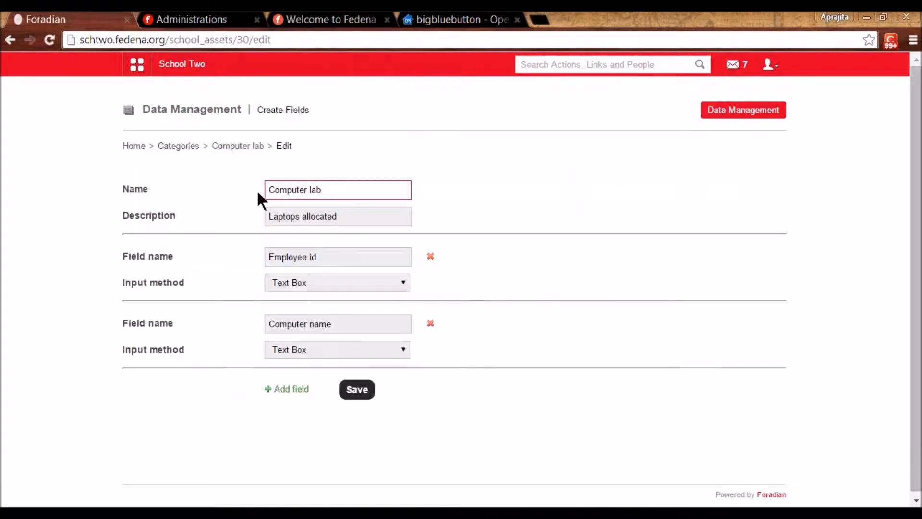
{"action": "left_click", "coordinate": [341, 212]}
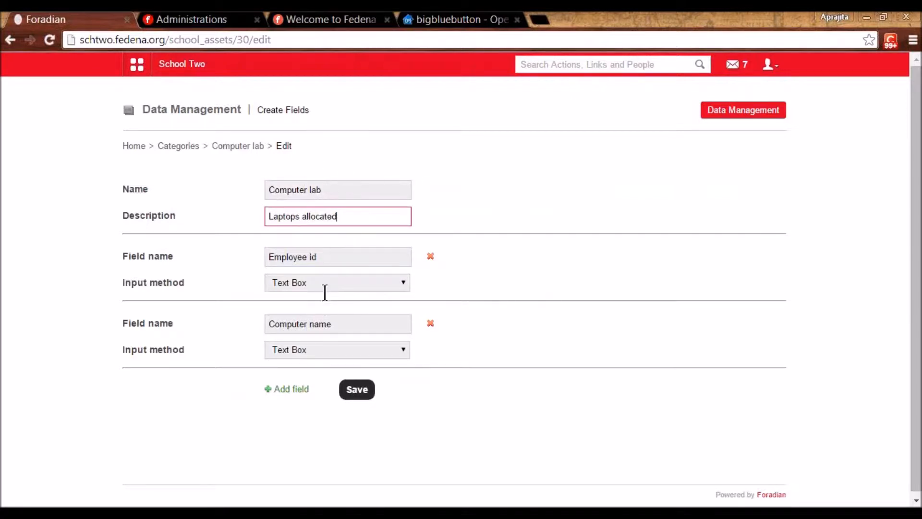
{"action": "left_click", "coordinate": [331, 255]}
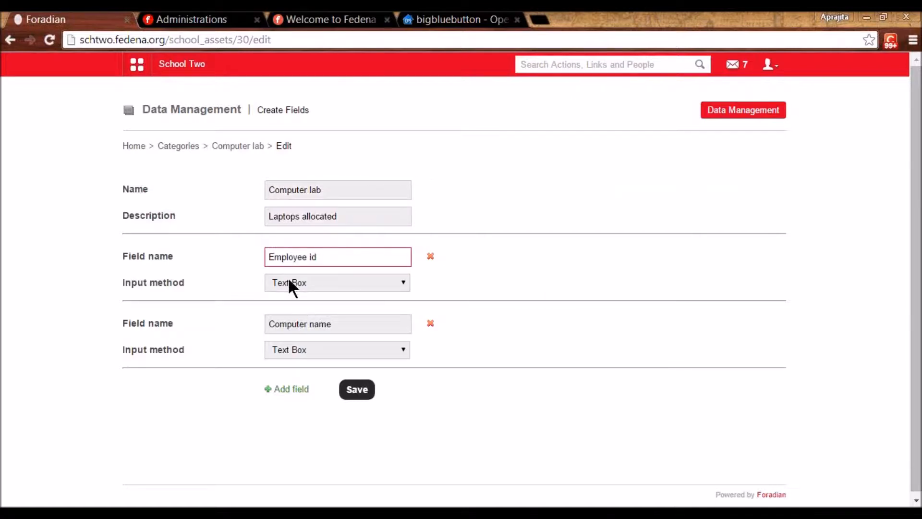
{"action": "left_click", "coordinate": [309, 284]}
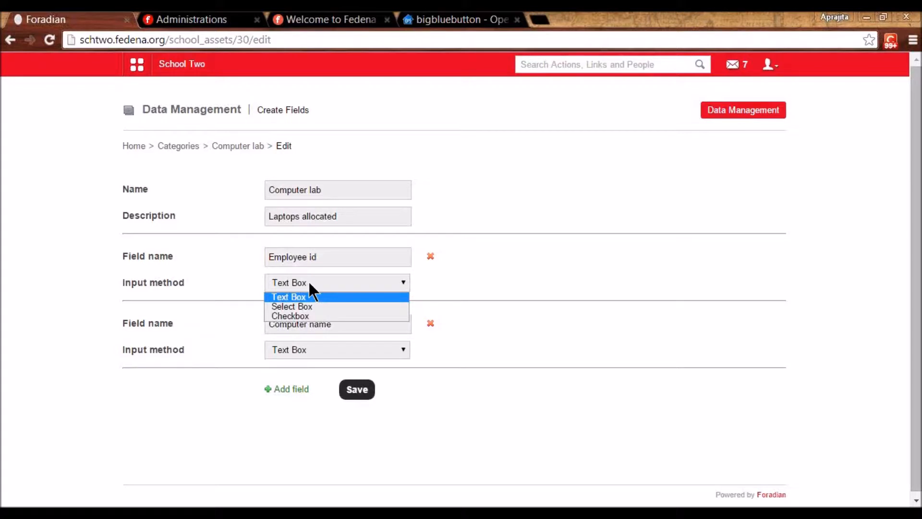
{"action": "left_click", "coordinate": [308, 296]}
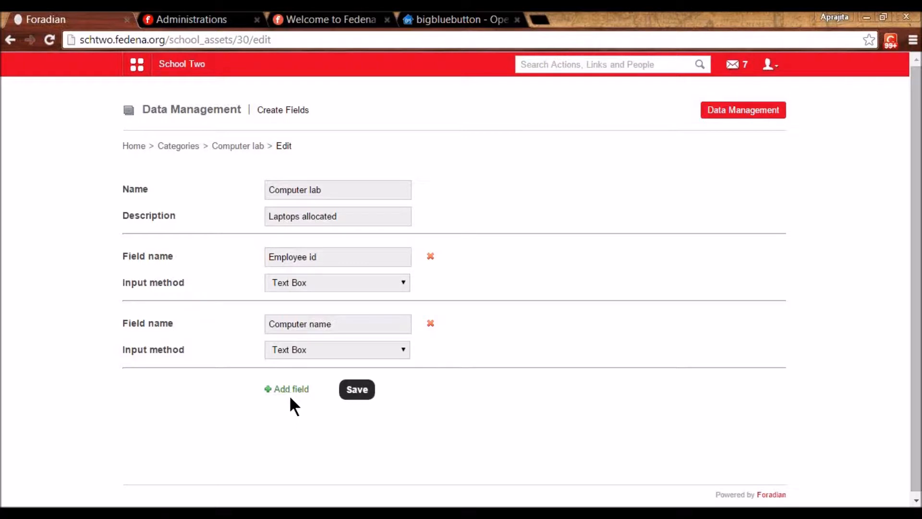
- Add a Computer lab entry with Employee id E67 and computer name myshec5090L, then return to Categories
{"action": "left_click", "coordinate": [237, 146]}
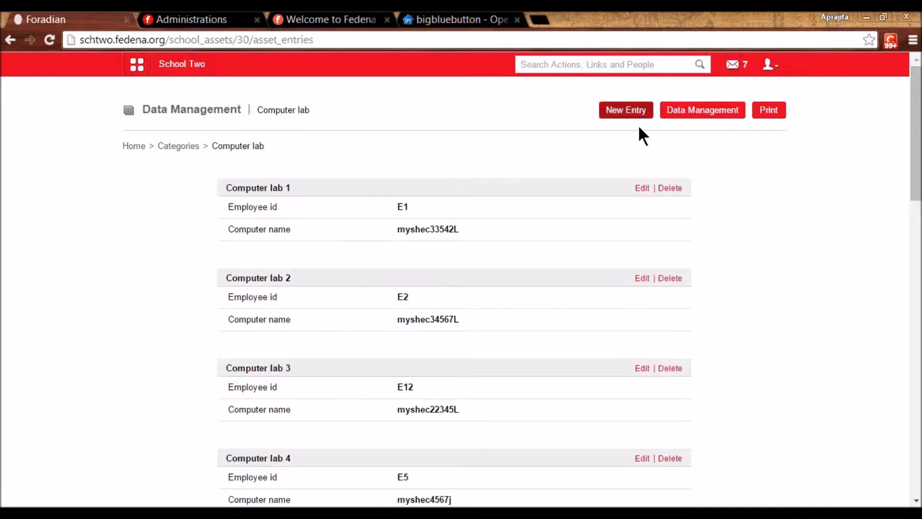
{"action": "left_click", "coordinate": [628, 115]}
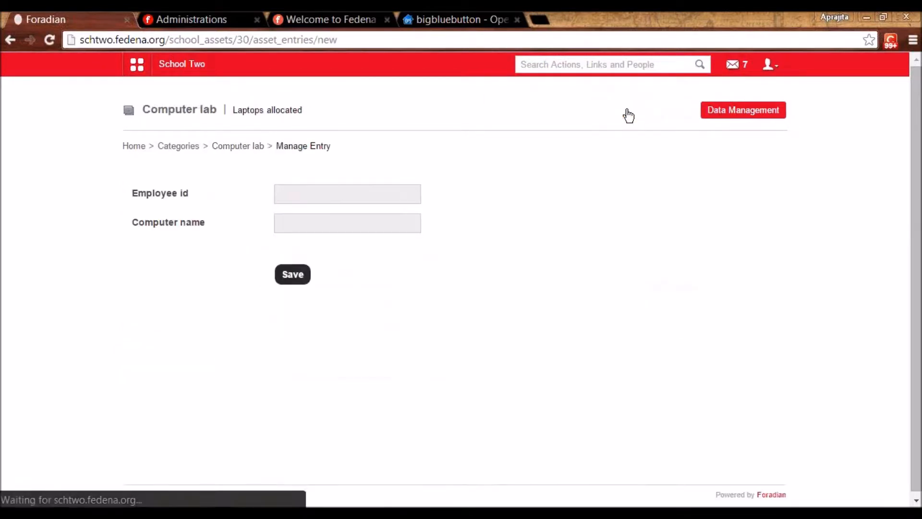
{"action": "left_click", "coordinate": [329, 194]}
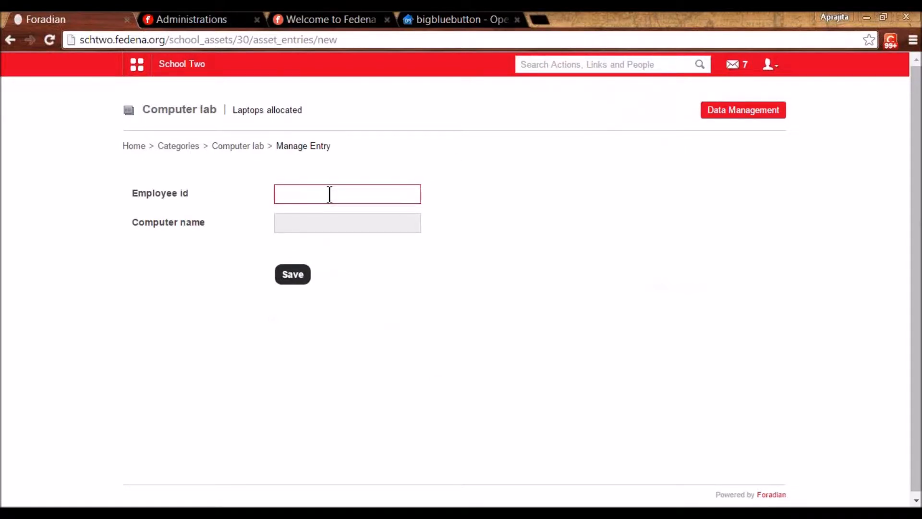
{"action": "type", "text": "E67"}
{"action": "left_click", "coordinate": [314, 226]}
{"action": "type", "text": "myshec"}
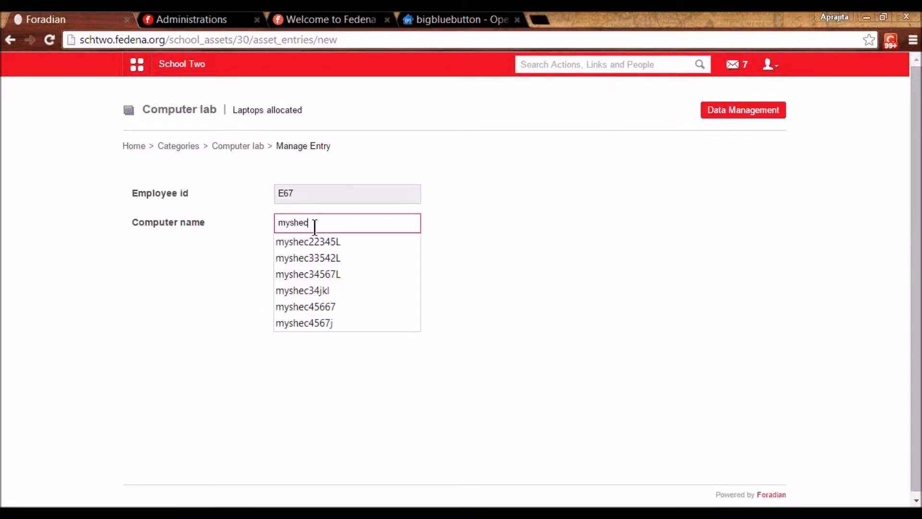
{"action": "type", "text": "5090L"}
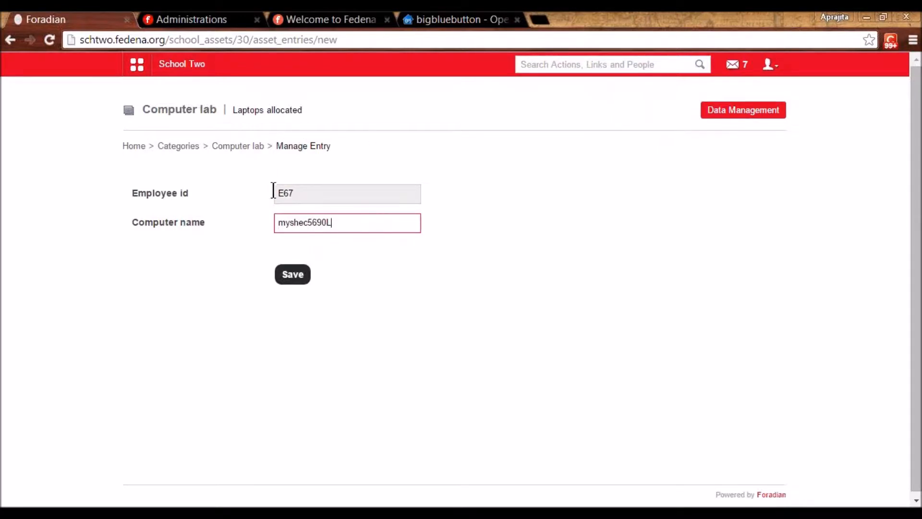
{"action": "left_click", "coordinate": [298, 274]}
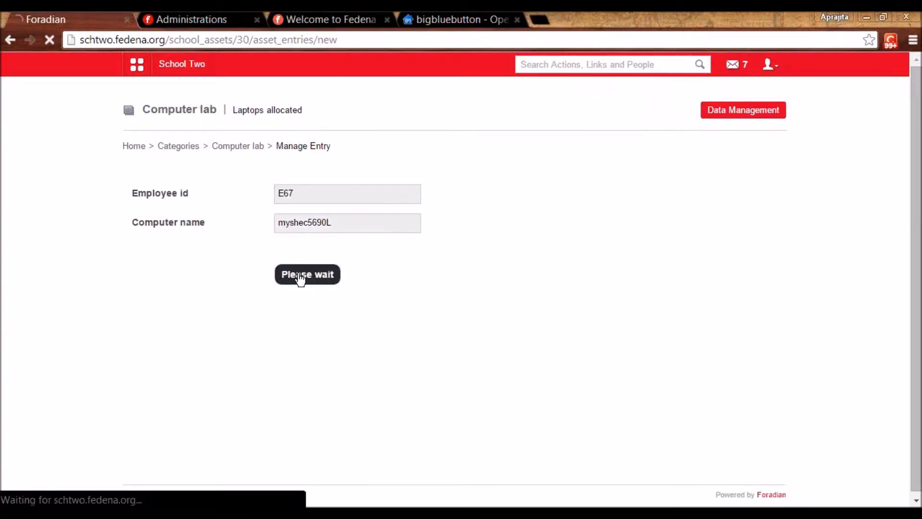
{"action": "left_click_drag", "start_coordinate": [917, 166], "coordinate": [898, 157]}
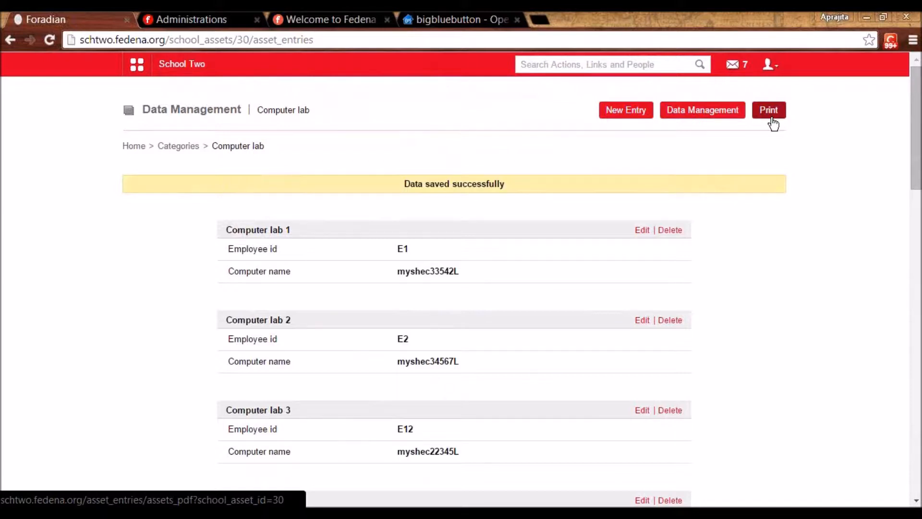
{"action": "left_click", "coordinate": [180, 147]}
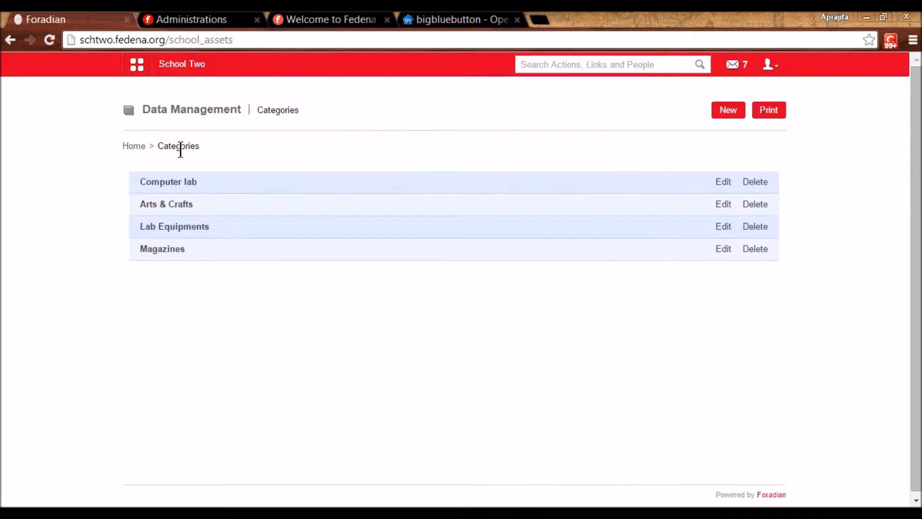
- Go to Administration > Finance > Fees > Instant Fees and open Manage Instant Fees
{"action": "left_click", "coordinate": [137, 65]}
{"action": "left_click", "coordinate": [460, 99]}
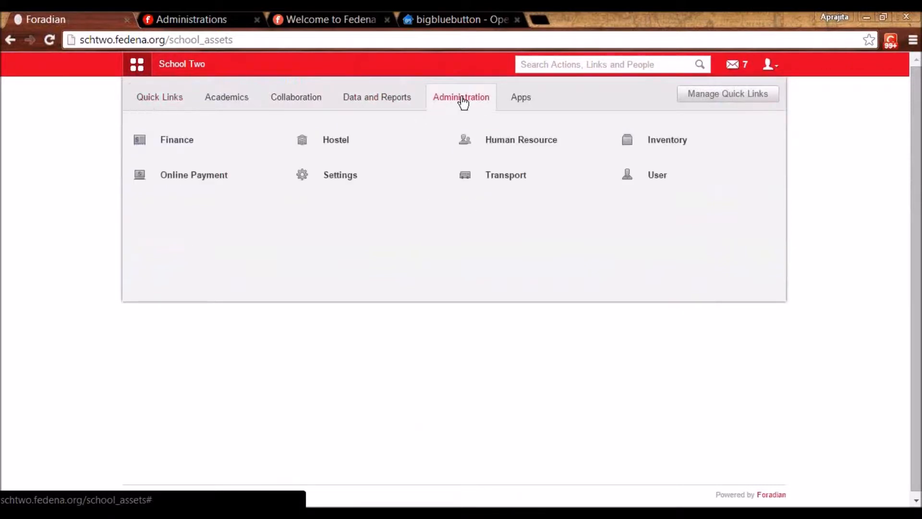
{"action": "left_click", "coordinate": [183, 140]}
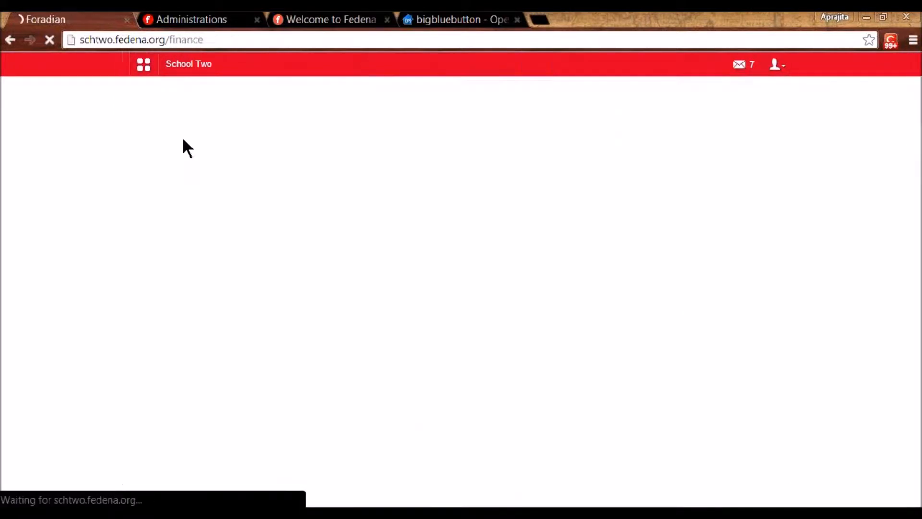
{"action": "left_click", "coordinate": [241, 189]}
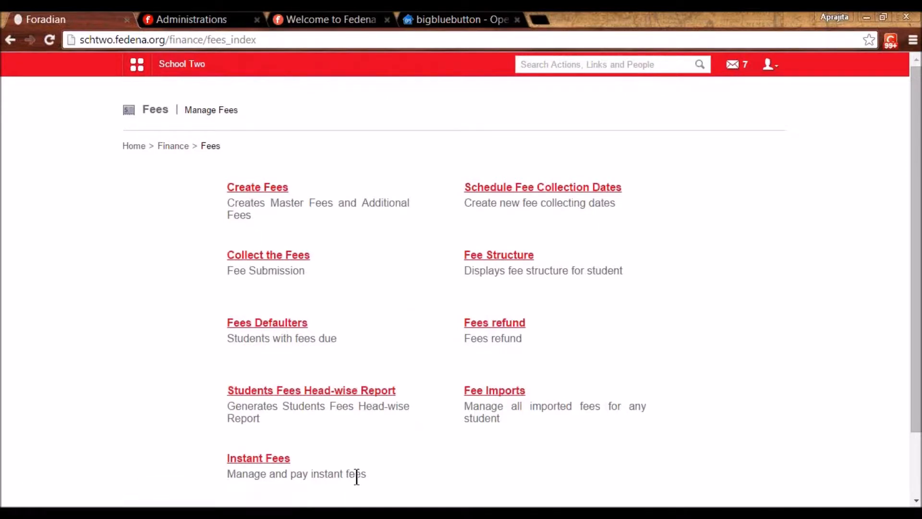
{"action": "left_click", "coordinate": [264, 459]}
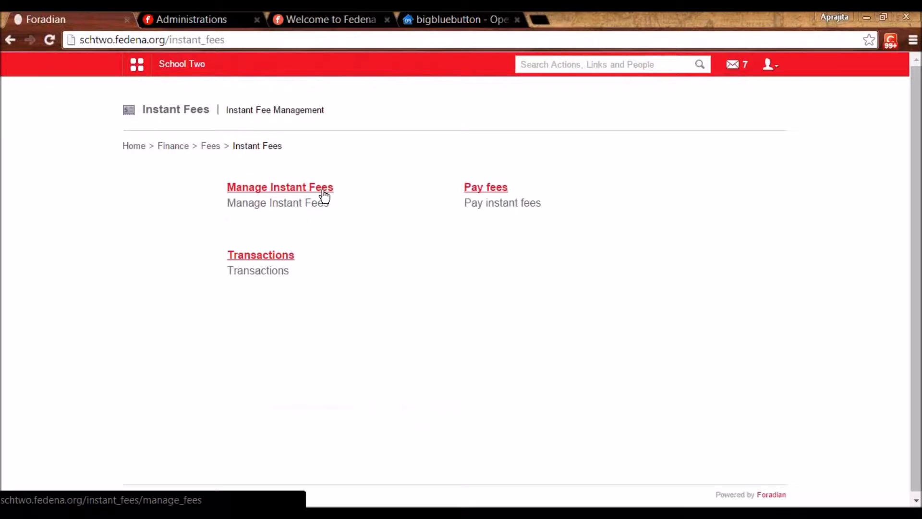
{"action": "left_click", "coordinate": [268, 187]}
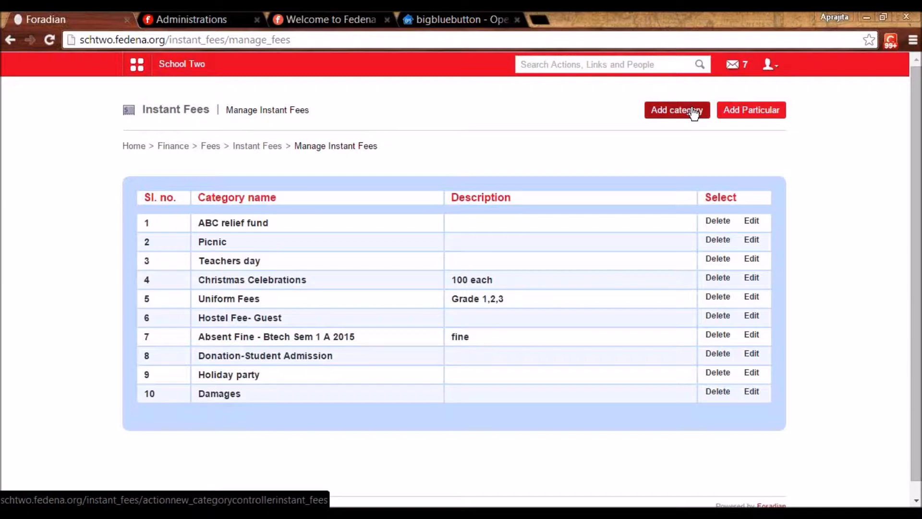
- Check the Picnic and Damages edit dialogs without changes, then open the Damages particulars list
{"action": "left_click", "coordinate": [752, 239]}
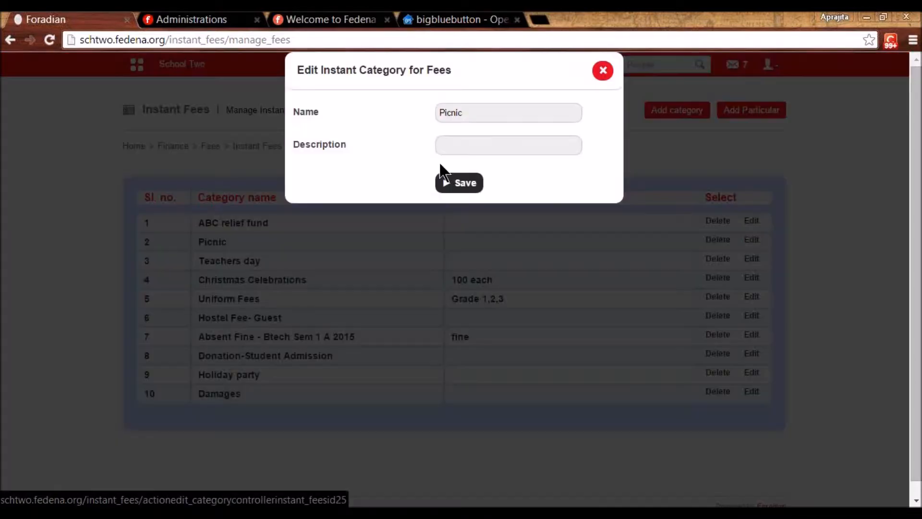
{"action": "left_click_drag", "start_coordinate": [476, 113], "coordinate": [428, 111]}
{"action": "left_click", "coordinate": [414, 150]}
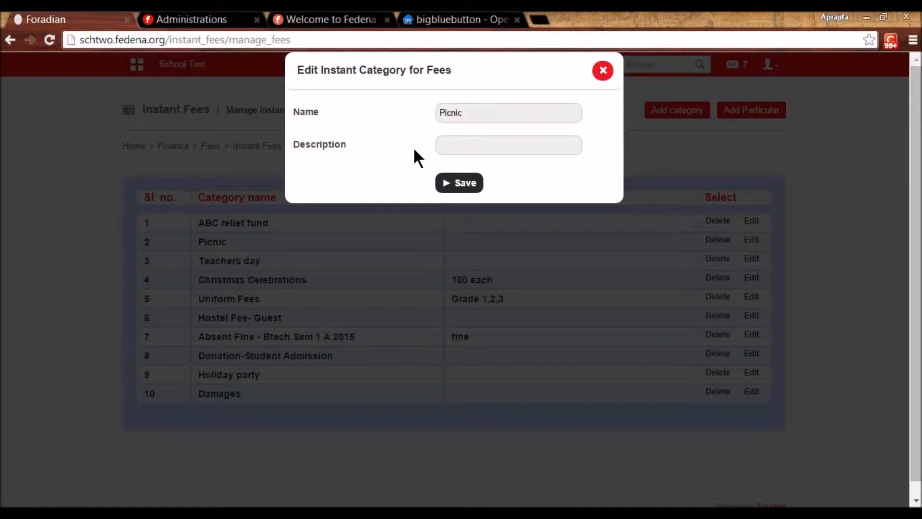
{"action": "left_click", "coordinate": [603, 71]}
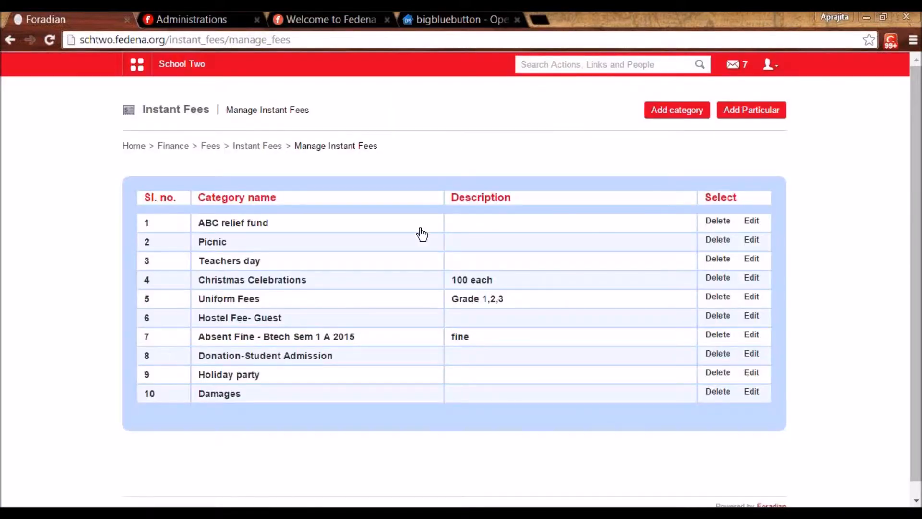
{"action": "left_click", "coordinate": [755, 393]}
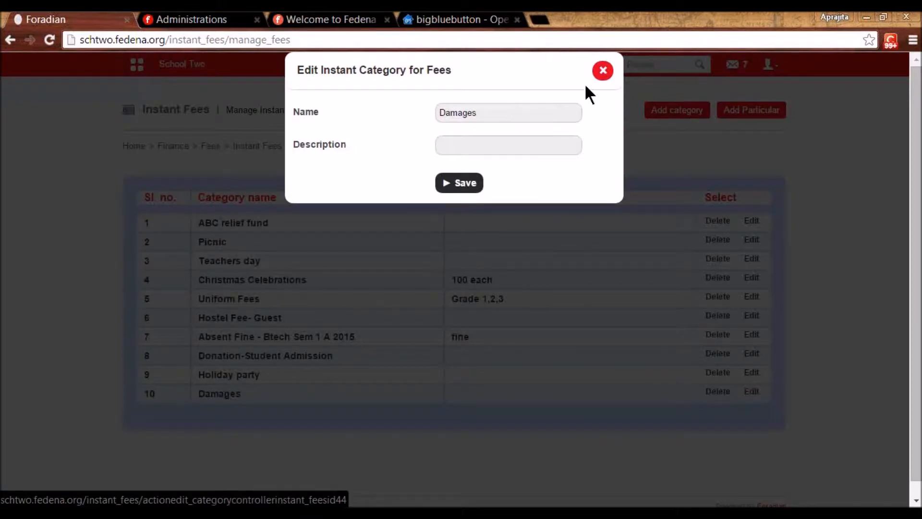
{"action": "left_click", "coordinate": [603, 71]}
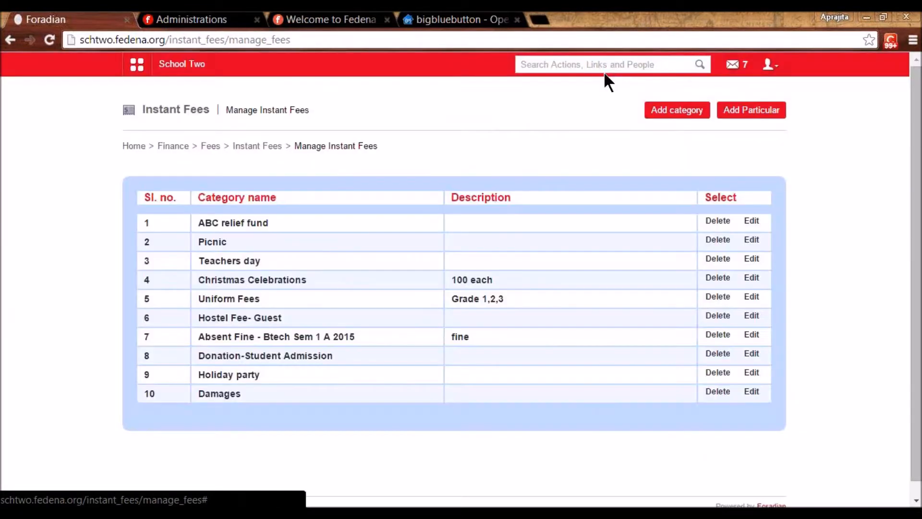
{"action": "left_click", "coordinate": [219, 393]}
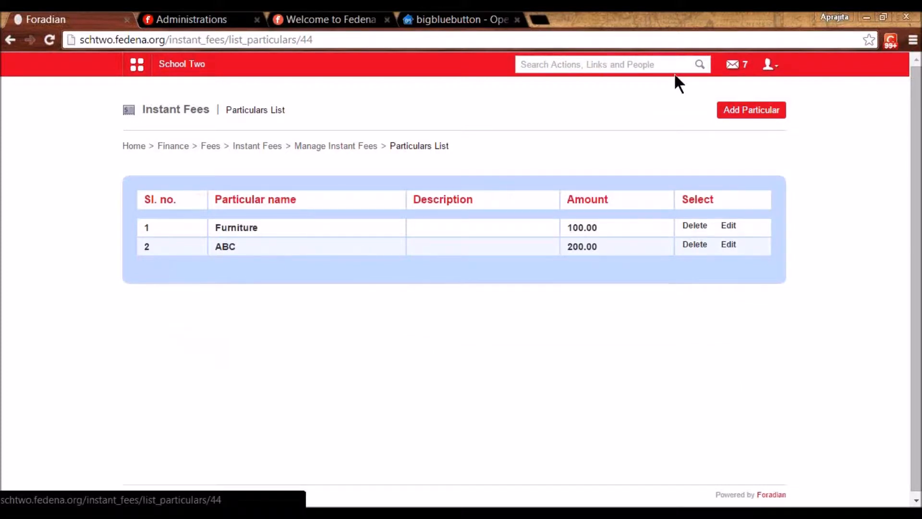
- Add a 'Book lost fine' particular of 50 to Damages and go back to Instant Fees
{"action": "left_click", "coordinate": [737, 115]}
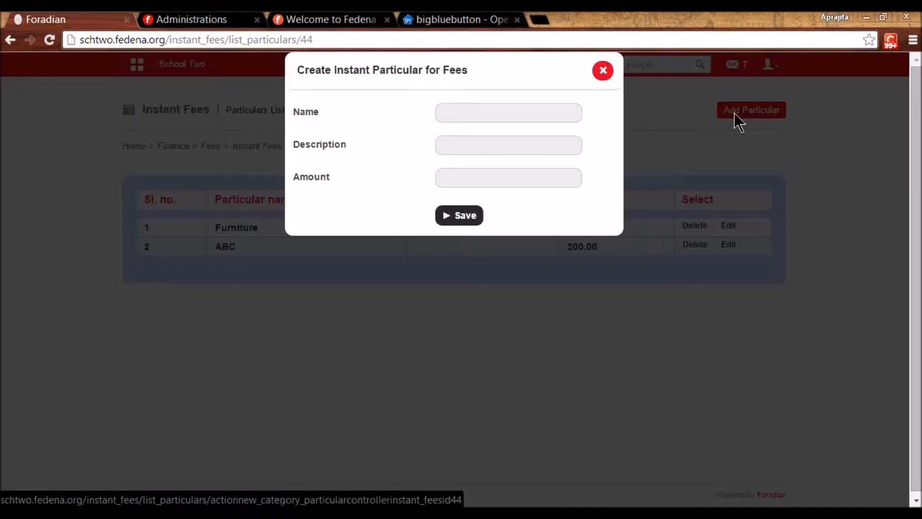
{"action": "left_click", "coordinate": [540, 114]}
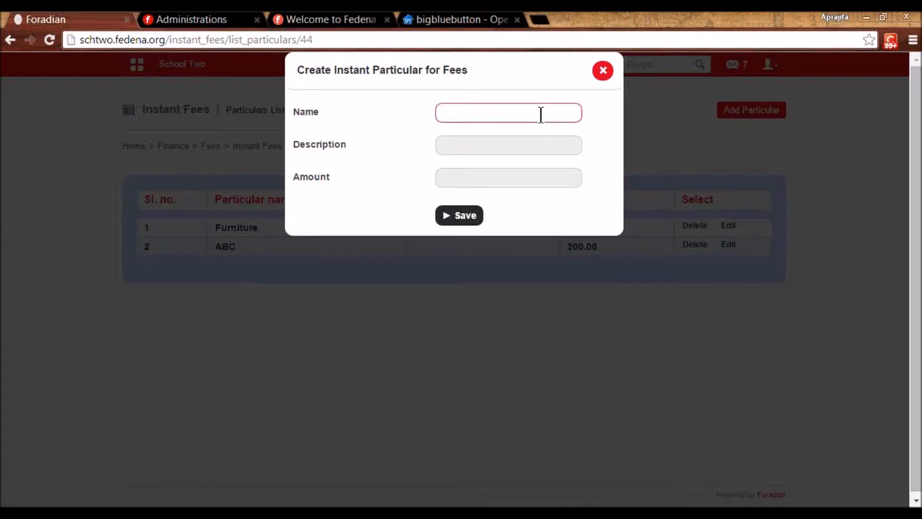
{"action": "type", "text": "G"}
{"action": "key", "text": "BackSpace"}
{"action": "type", "text": "Book lost fine"}
{"action": "left_click", "coordinate": [482, 174]}
{"action": "type", "text": "56"}
{"action": "key", "text": "BackSpace"}
{"action": "type", "text": "0"}
{"action": "left_click", "coordinate": [456, 216]}
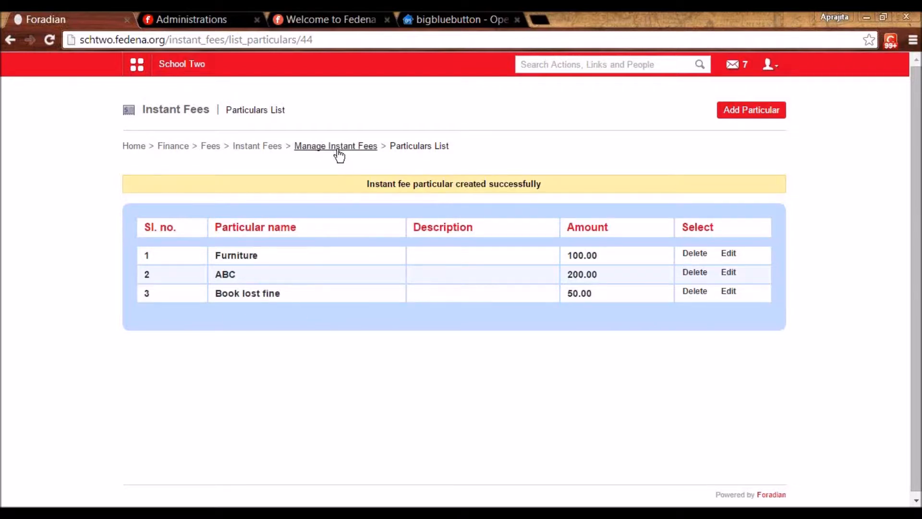
{"action": "left_click", "coordinate": [266, 147]}
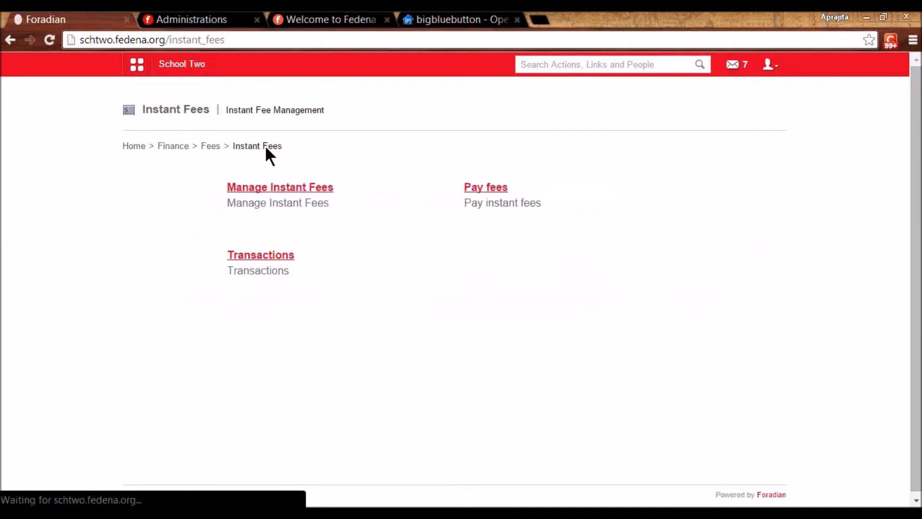
- On Pay instant fees, search 'user4' and choose the fourth student row as payee
{"action": "left_click", "coordinate": [478, 189]}
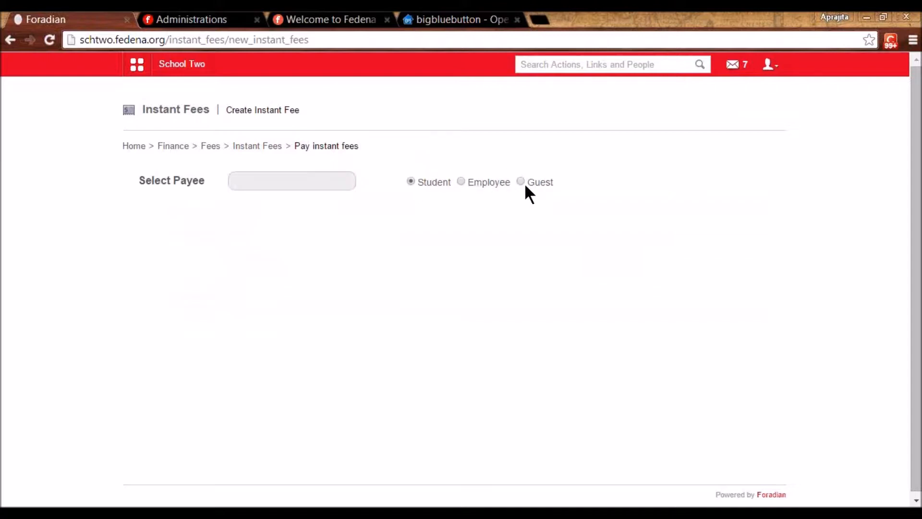
{"action": "left_click", "coordinate": [285, 183]}
{"action": "type", "text": "u"}
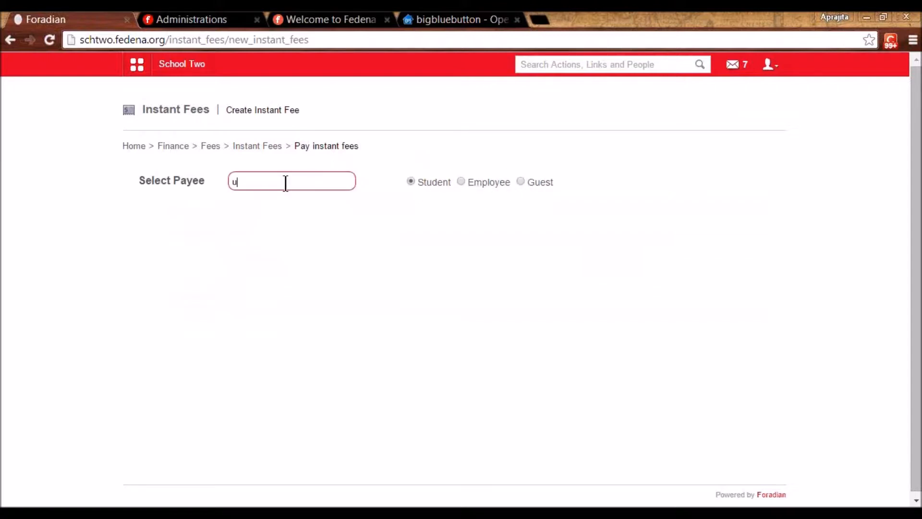
{"action": "type", "text": "ser4"}
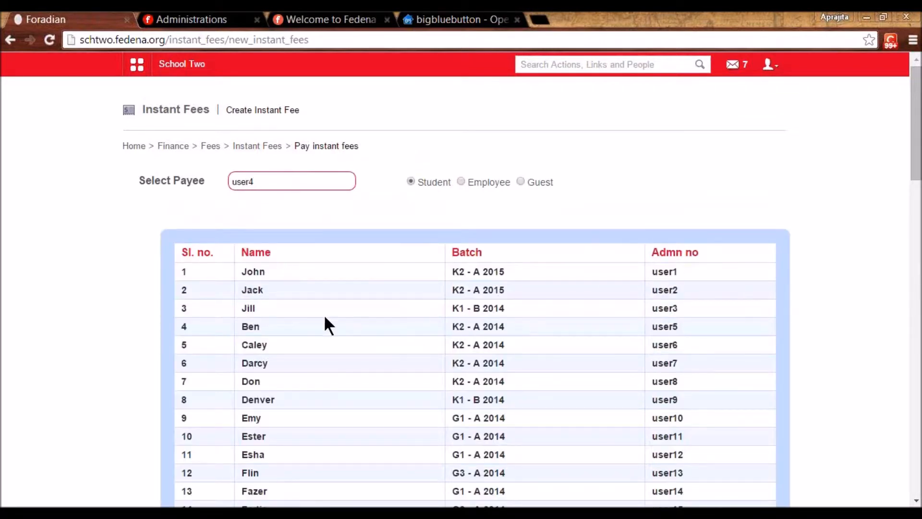
{"action": "left_click", "coordinate": [250, 327]}
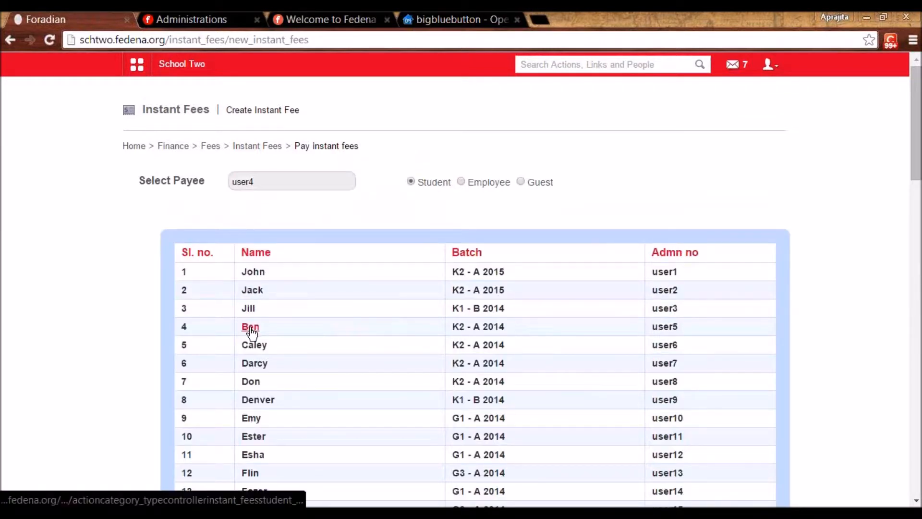
{"action": "left_click", "coordinate": [272, 188]}
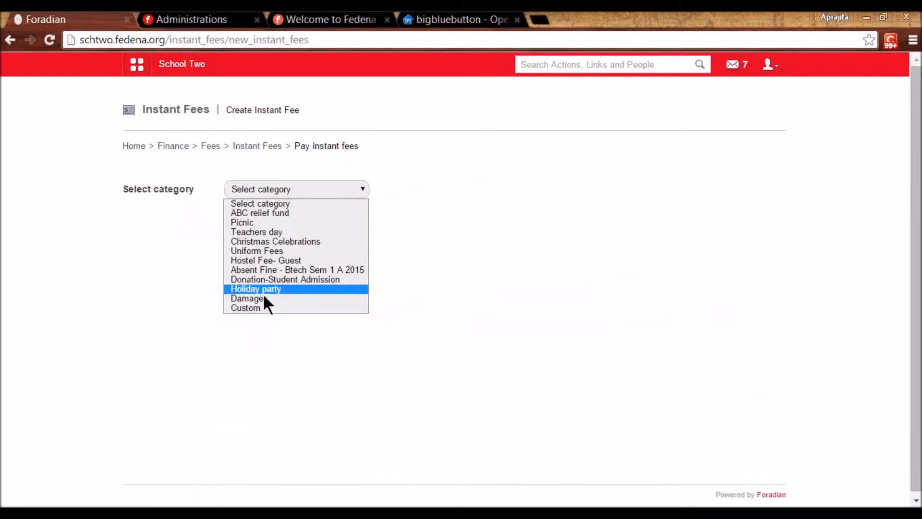
- Pay only the 50.00 Damages Book lost fine in cash, leaving out Furniture and ABC
{"action": "left_click", "coordinate": [284, 298]}
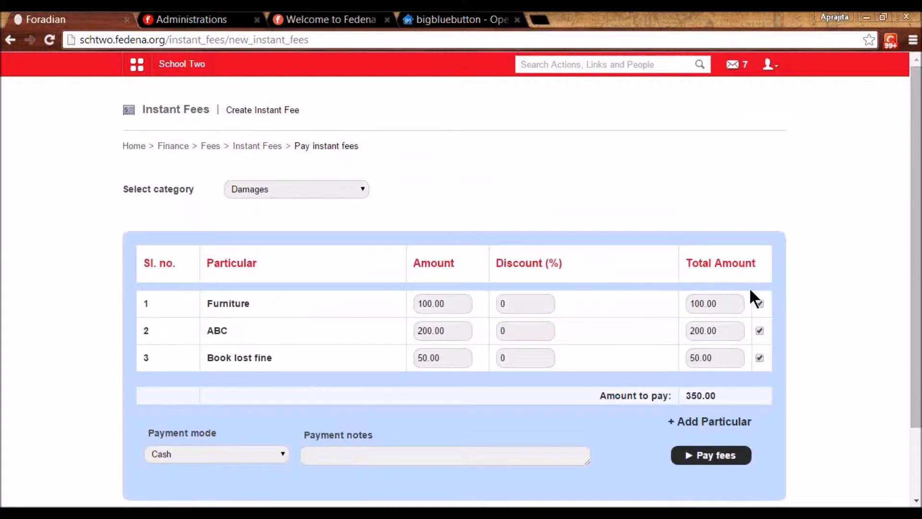
{"action": "left_click", "coordinate": [760, 303]}
{"action": "left_click", "coordinate": [760, 331]}
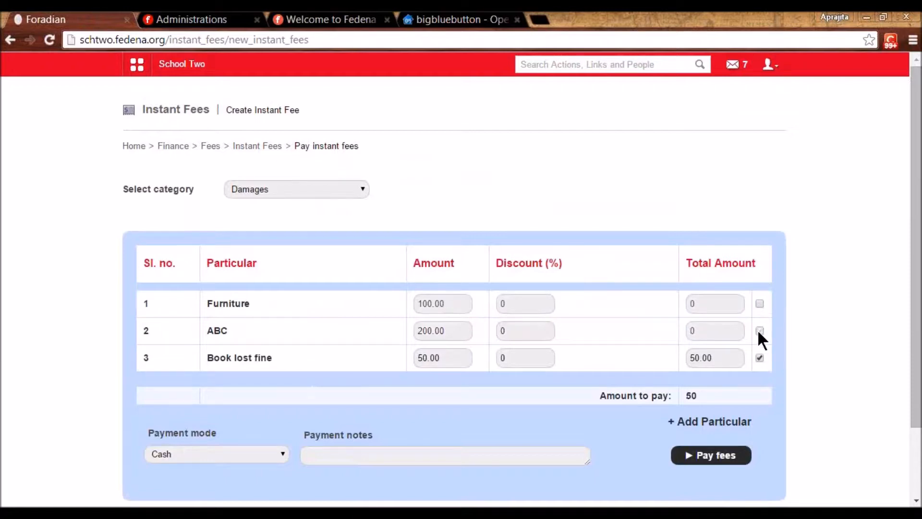
{"action": "left_click_drag", "start_coordinate": [917, 309], "coordinate": [917, 371]}
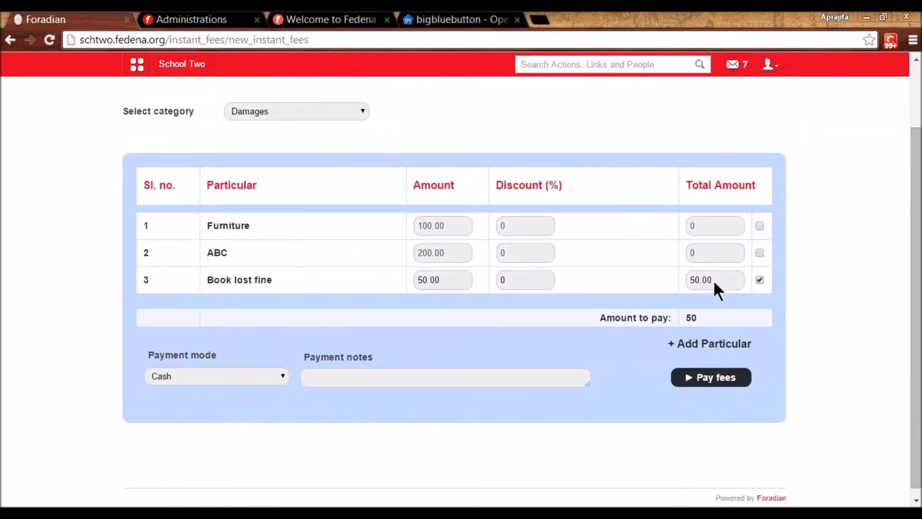
{"action": "left_click", "coordinate": [443, 281]}
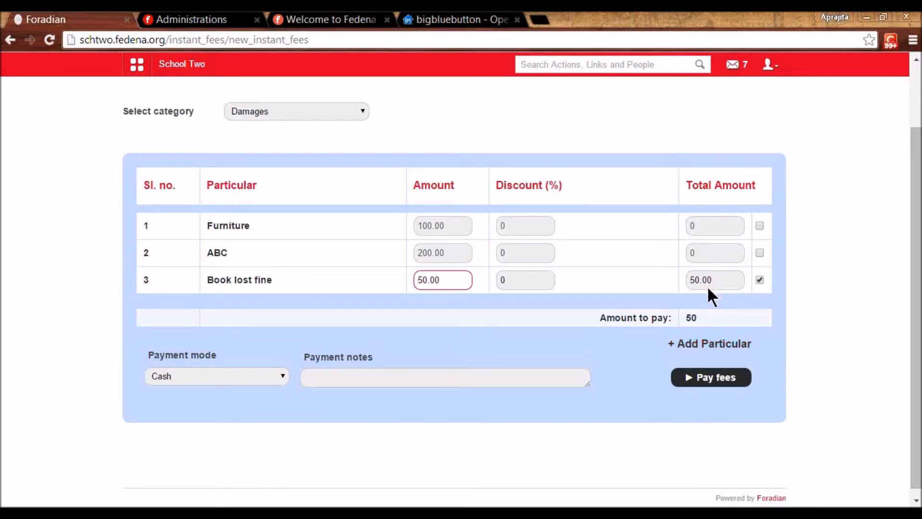
{"action": "left_click", "coordinate": [176, 376]}
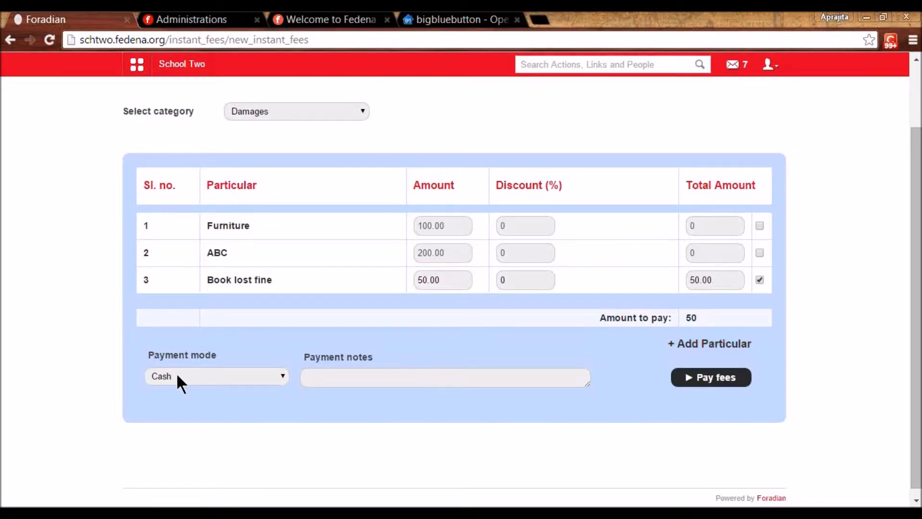
{"action": "left_click", "coordinate": [326, 378]}
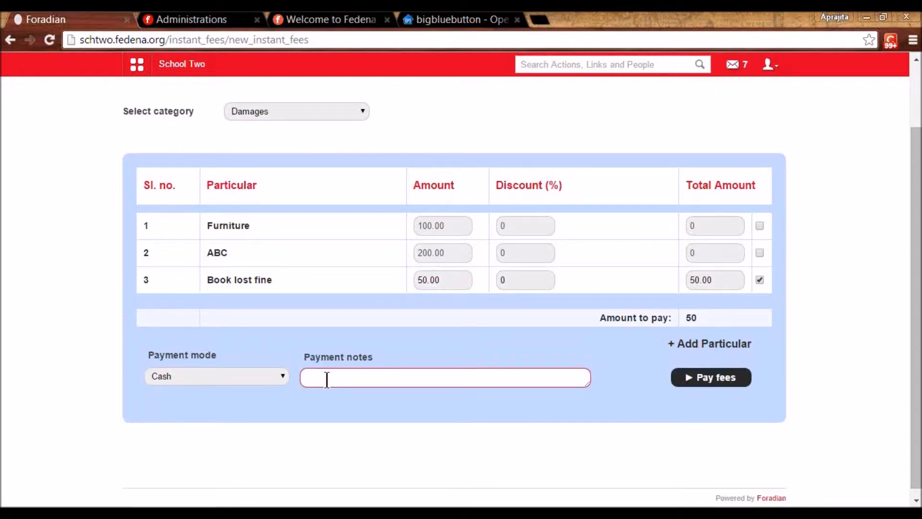
{"action": "left_click", "coordinate": [731, 383]}
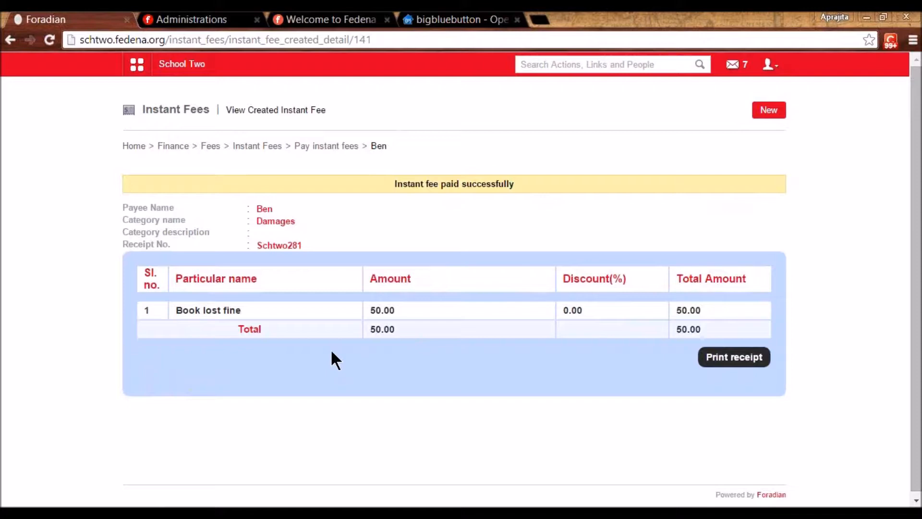
{"action": "left_click", "coordinate": [249, 150]}
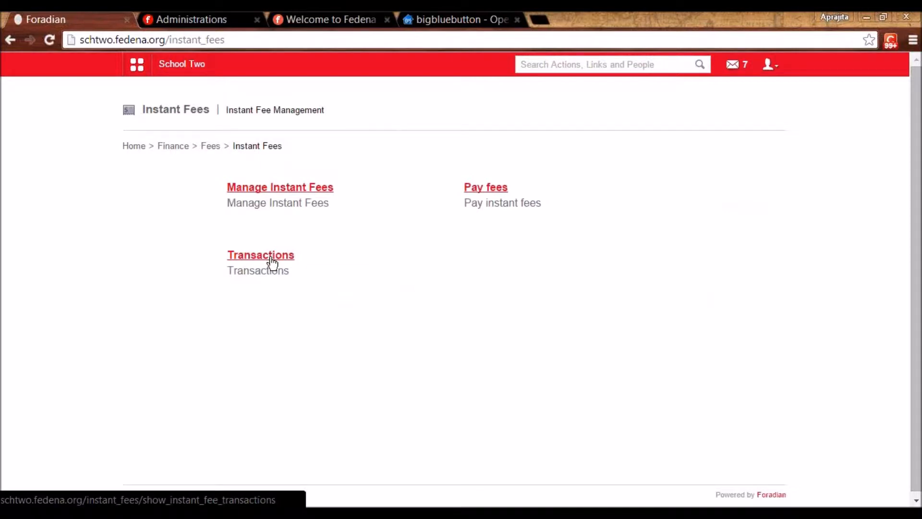
- Show Damages instant-fee transactions from 02 to 27 February 2015, then return to Fees
{"action": "left_click", "coordinate": [272, 262]}
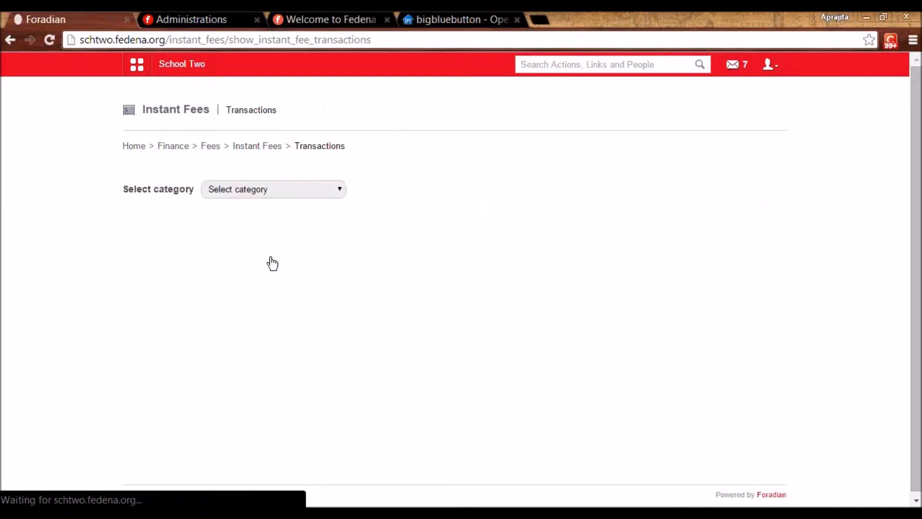
{"action": "left_click", "coordinate": [264, 189]}
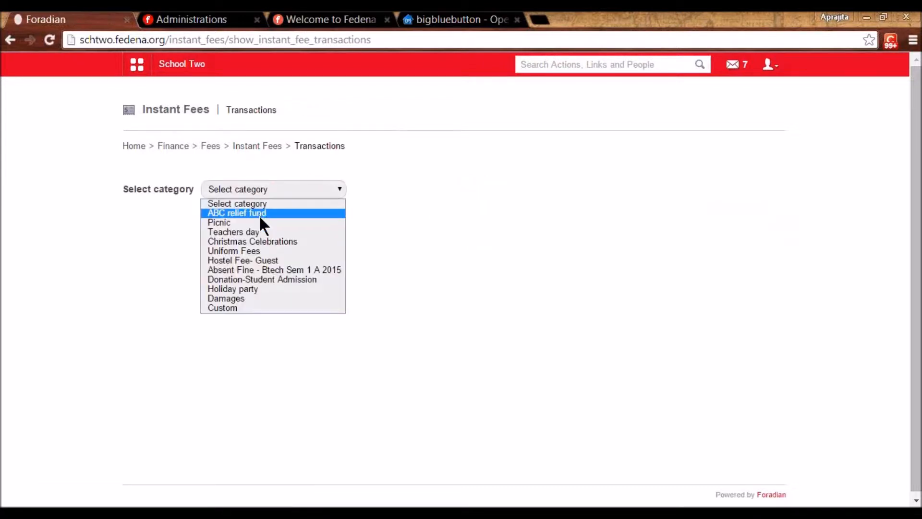
{"action": "left_click", "coordinate": [241, 299]}
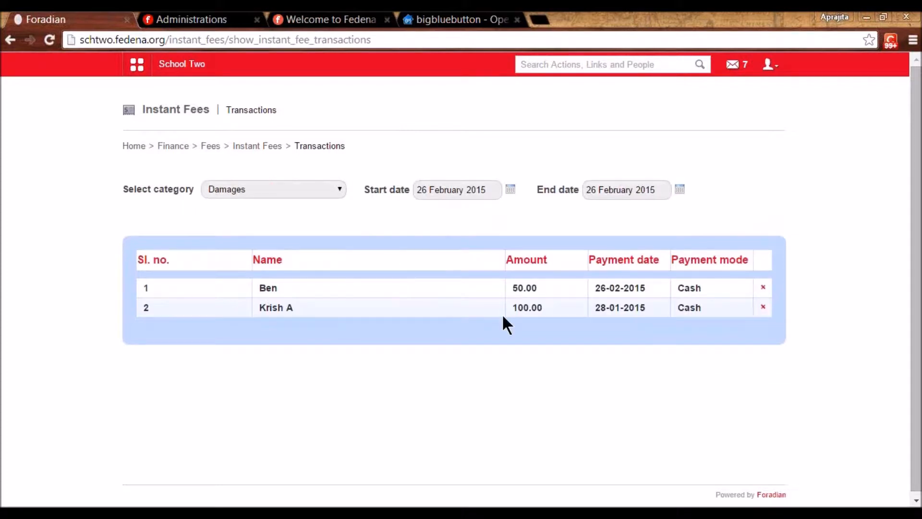
{"action": "left_click", "coordinate": [511, 190]}
{"action": "left_click", "coordinate": [442, 248]}
{"action": "left_click", "coordinate": [678, 192]}
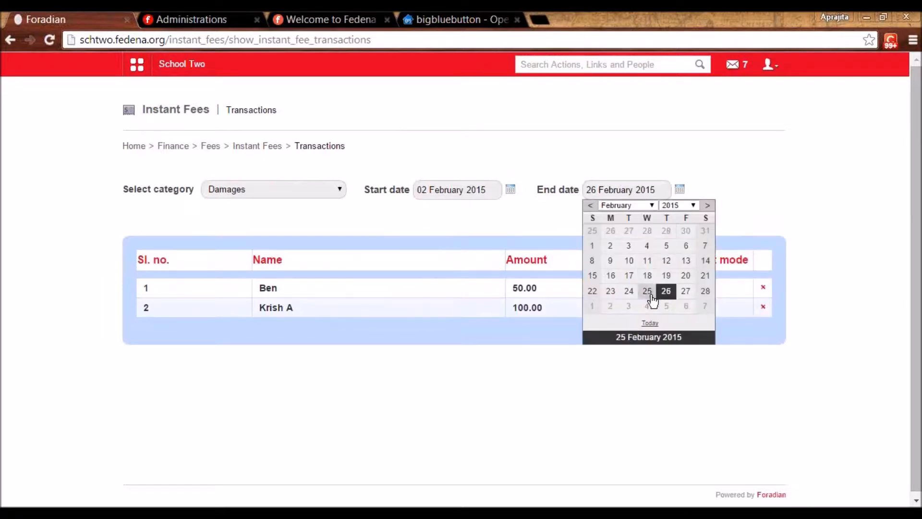
{"action": "left_click", "coordinate": [686, 289]}
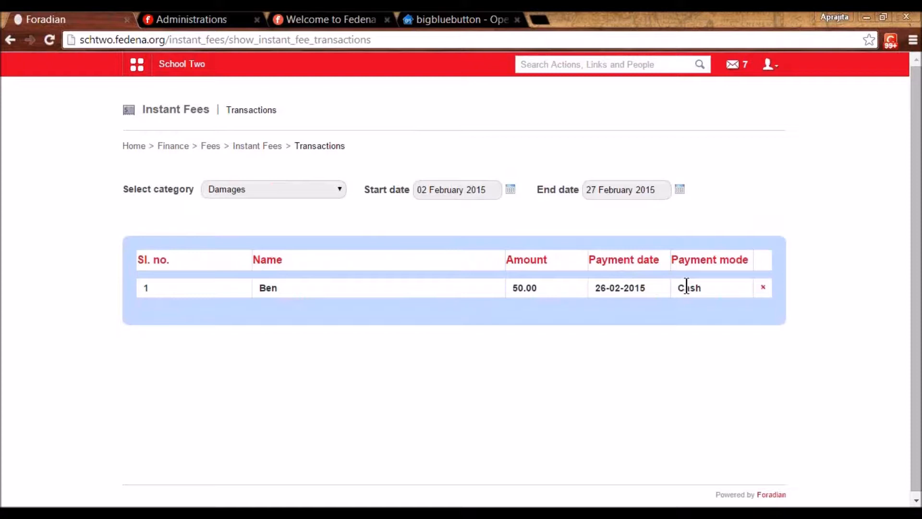
{"action": "left_click", "coordinate": [208, 148]}
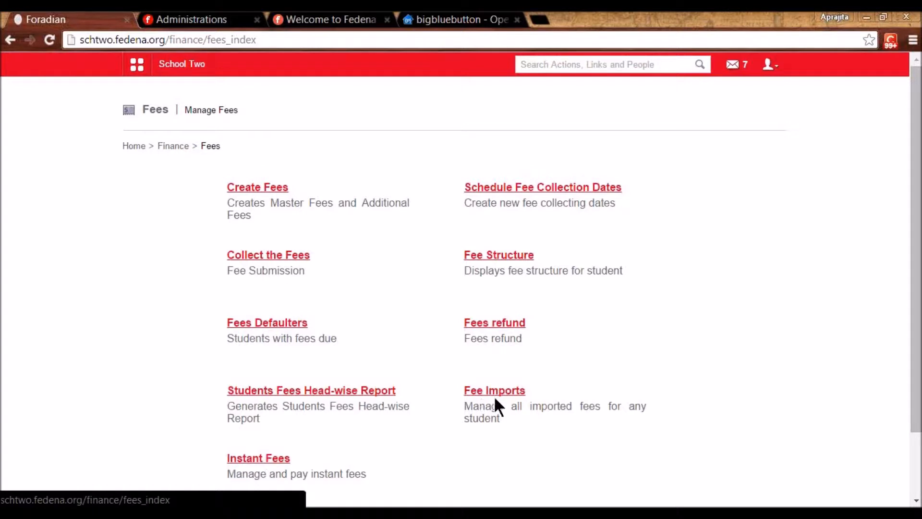
- Through Fee Imports, assign Collection-G5A2014 with Discount to the first G5 - A 2014 student
{"action": "left_click", "coordinate": [513, 390]}
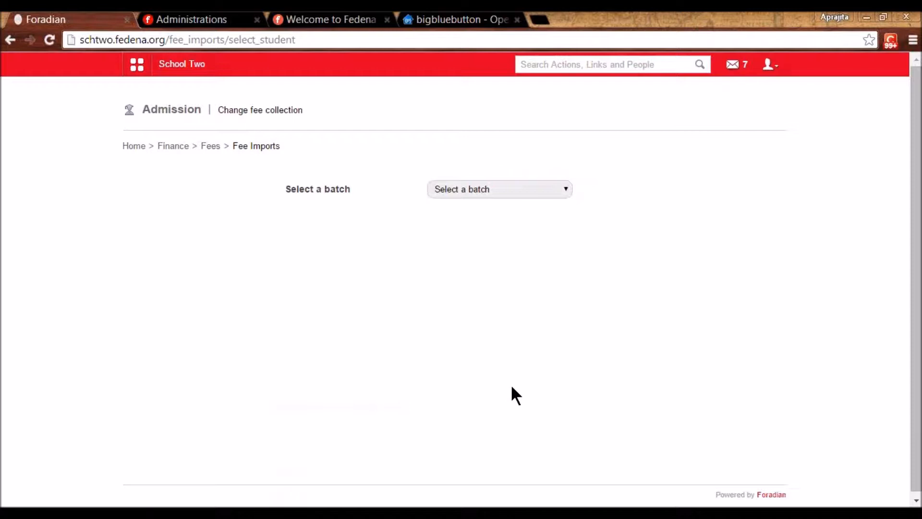
{"action": "left_click", "coordinate": [557, 188]}
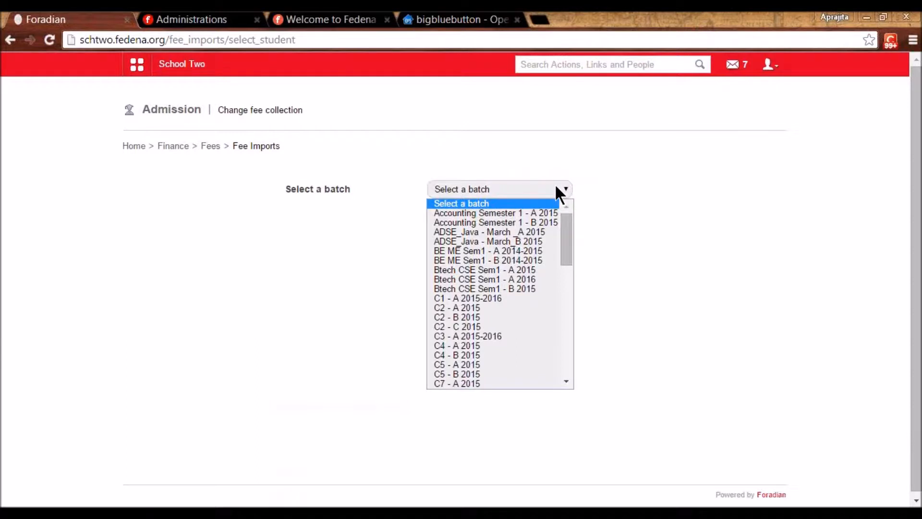
{"action": "left_click_drag", "start_coordinate": [564, 232], "coordinate": [564, 297]}
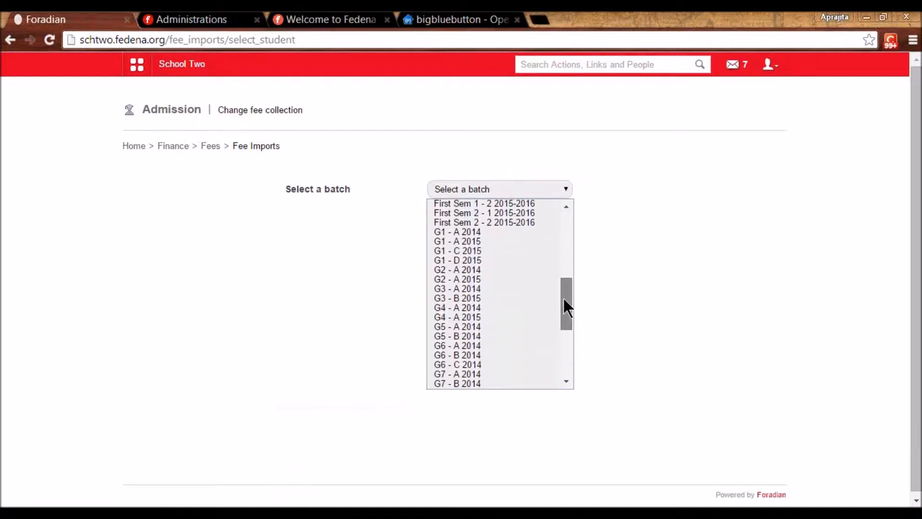
{"action": "left_click", "coordinate": [493, 331]}
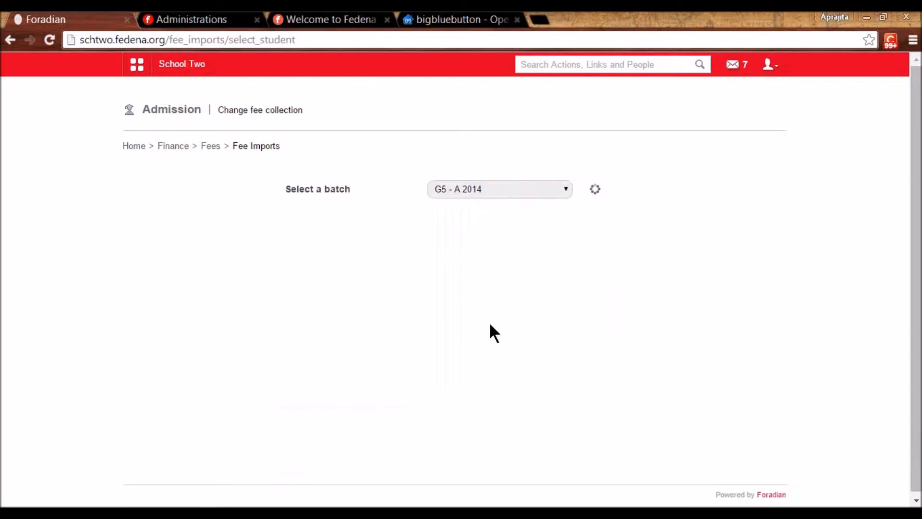
{"action": "left_click", "coordinate": [133, 374]}
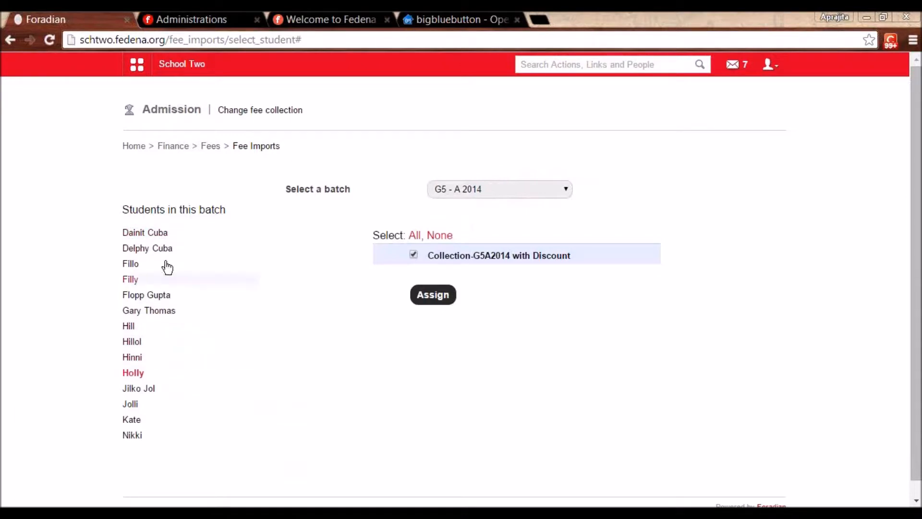
{"action": "left_click", "coordinate": [153, 234]}
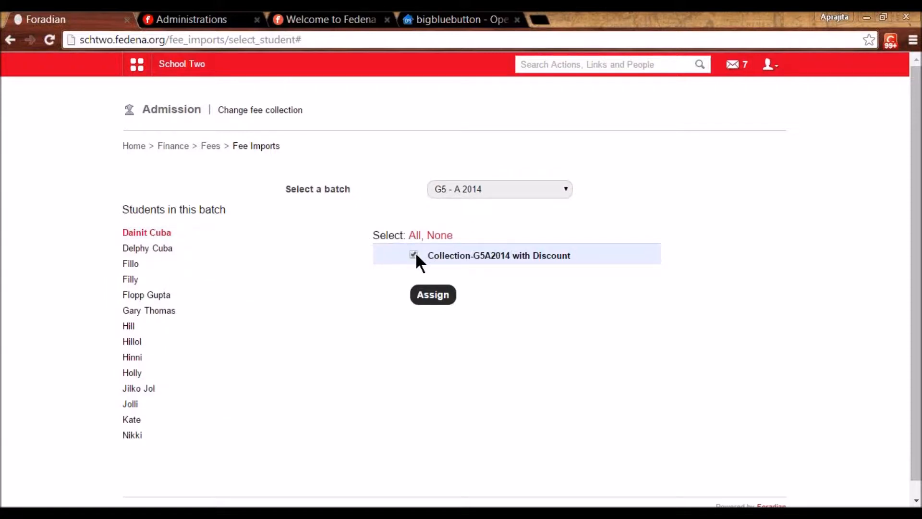
{"action": "left_click", "coordinate": [433, 296]}
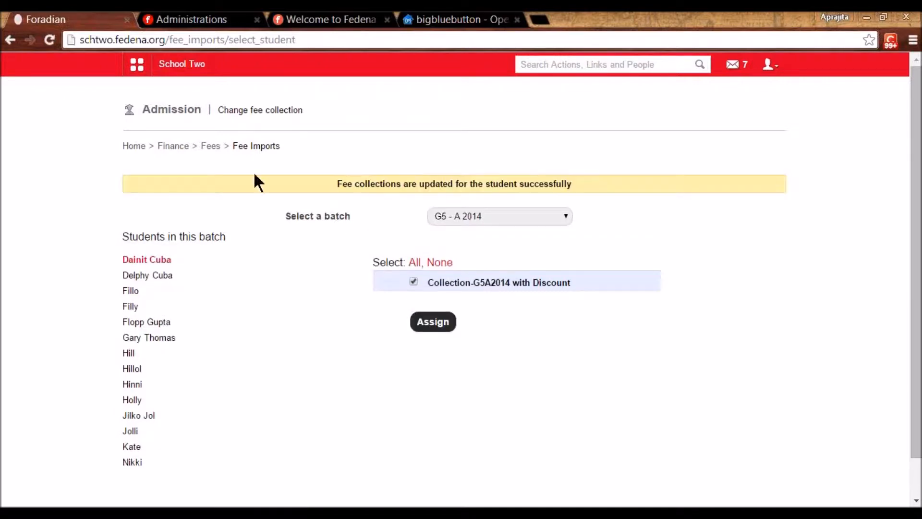
{"action": "left_click", "coordinate": [179, 146]}
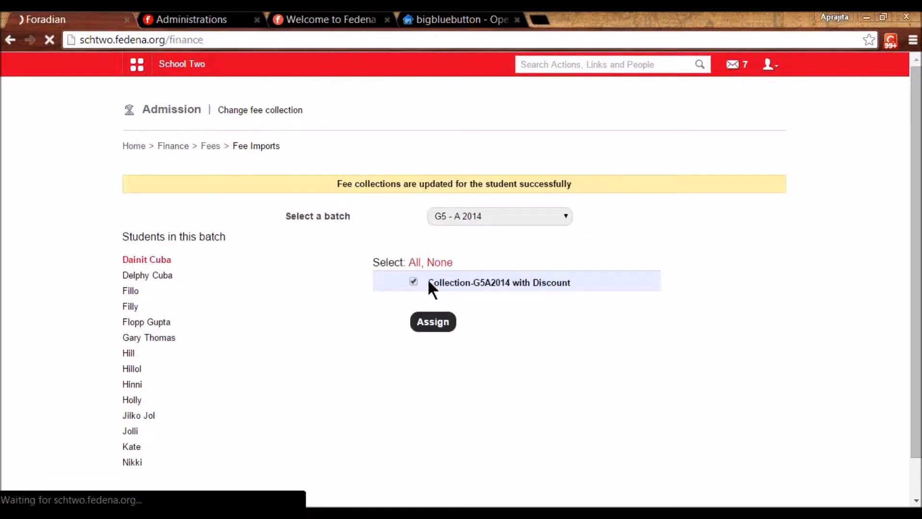
{"action": "left_click", "coordinate": [242, 188]}
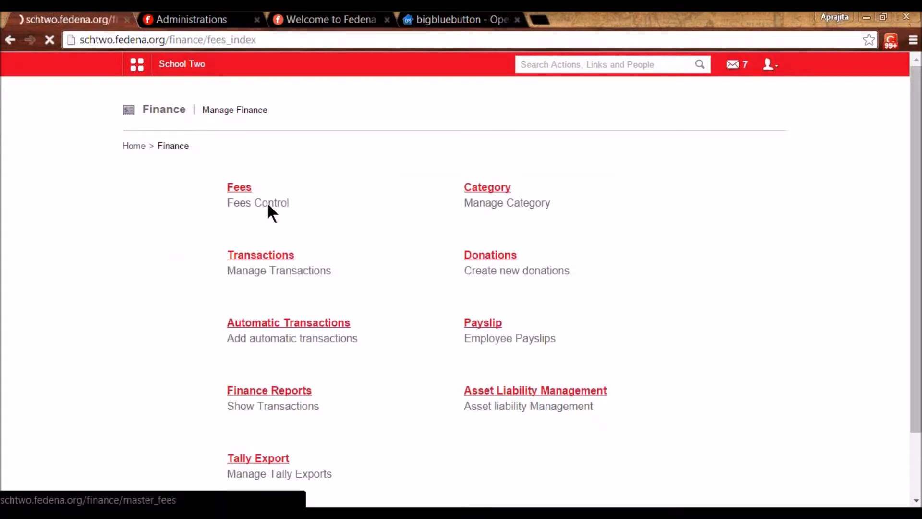
{"action": "left_click", "coordinate": [285, 259]}
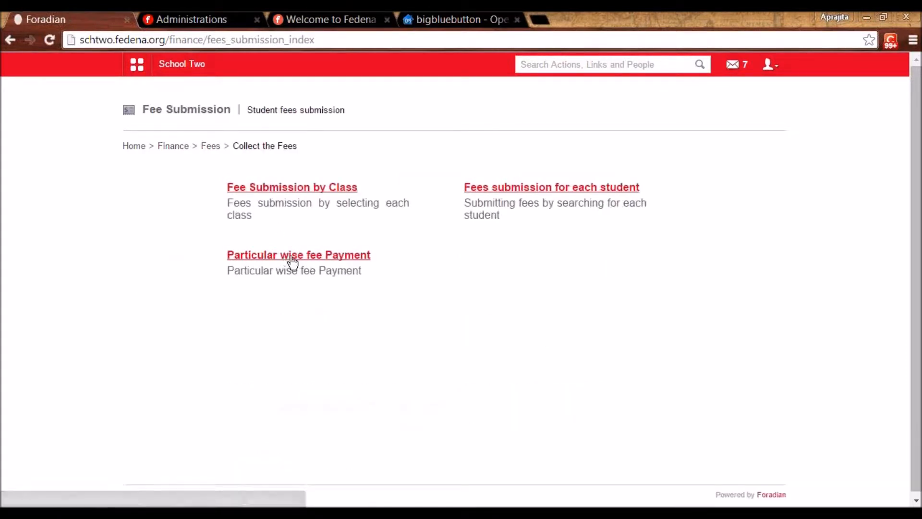
{"action": "left_click", "coordinate": [541, 188]}
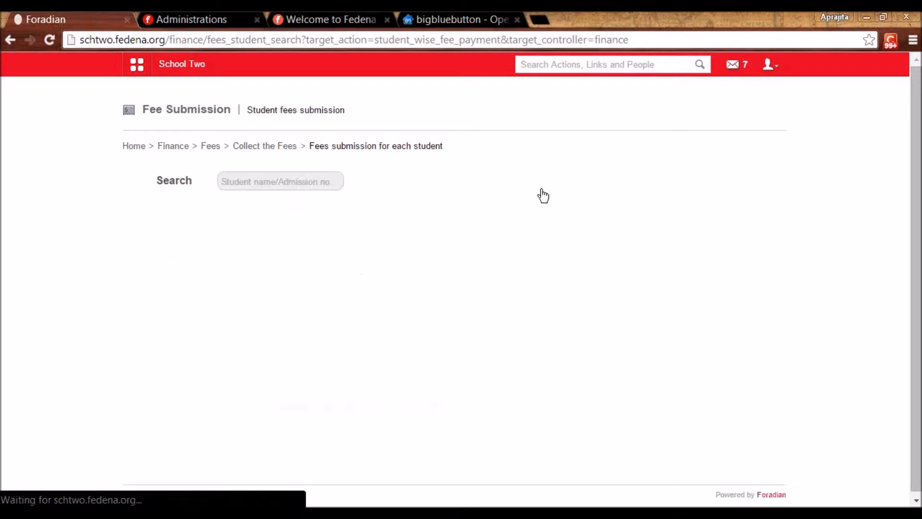
{"action": "left_click", "coordinate": [240, 178]}
{"action": "type", "text": "dia"}
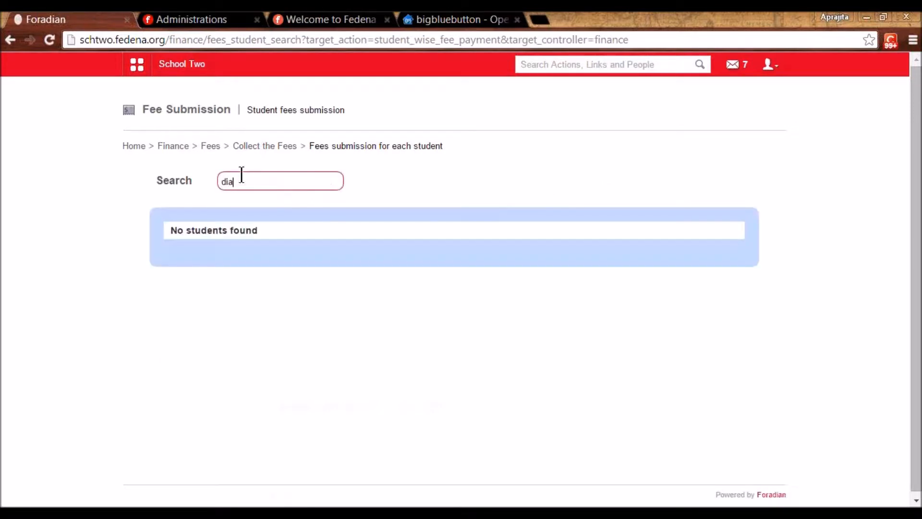
{"action": "type", "text": "nn"}
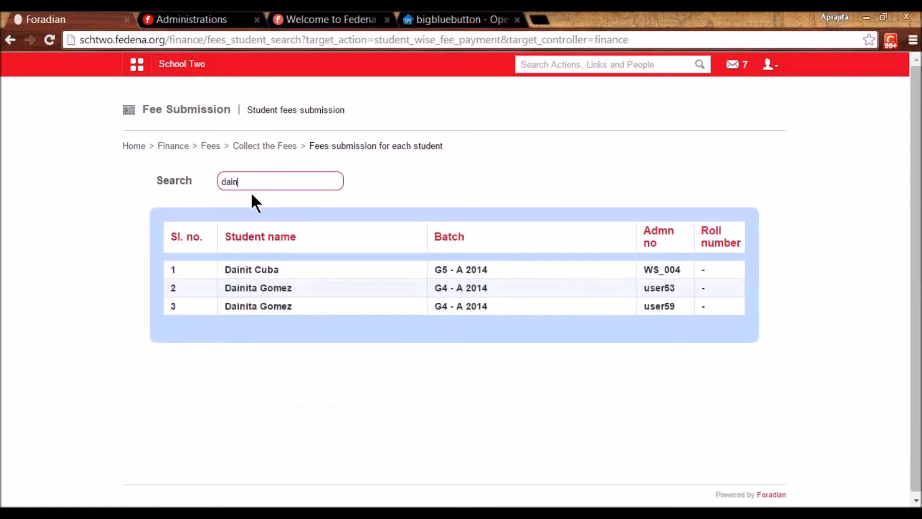
{"action": "left_click", "coordinate": [257, 270]}
{"action": "left_click", "coordinate": [324, 186]}
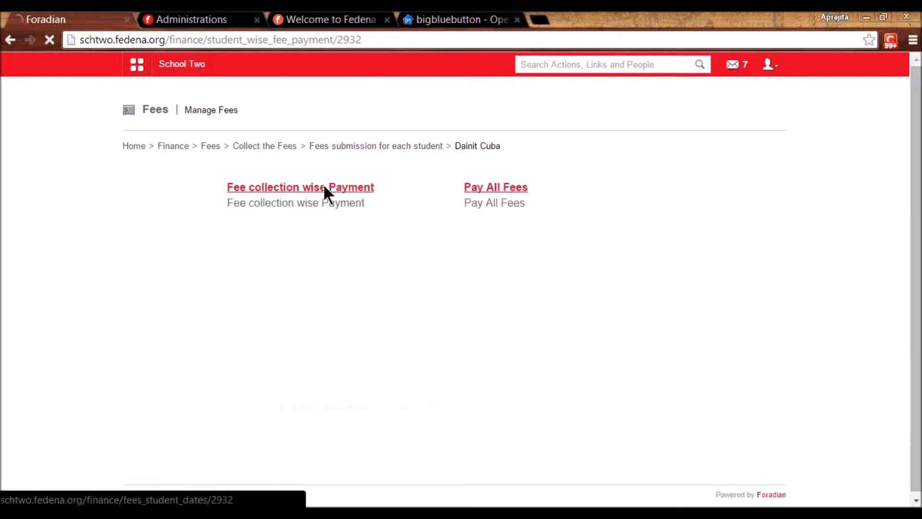
{"action": "left_click", "coordinate": [337, 190]}
{"action": "left_click", "coordinate": [336, 213]}
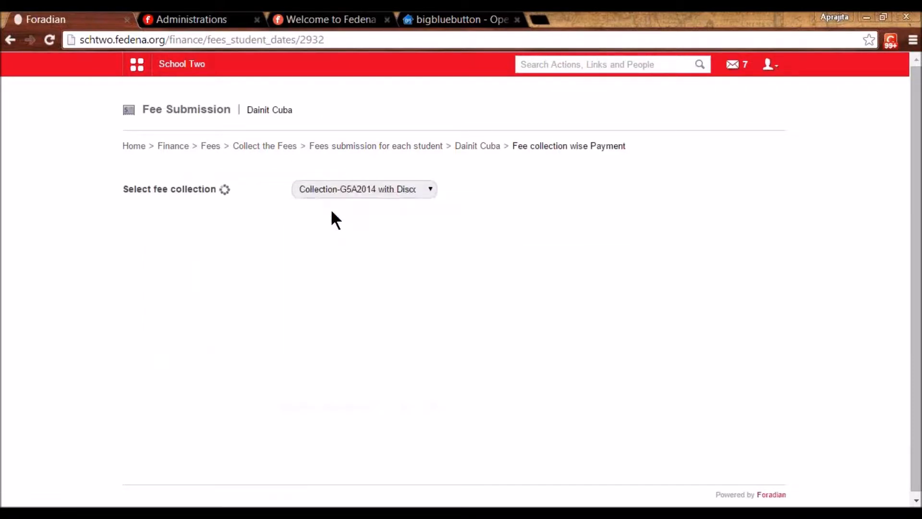
{"action": "left_click_drag", "start_coordinate": [916, 264], "coordinate": [918, 403]}
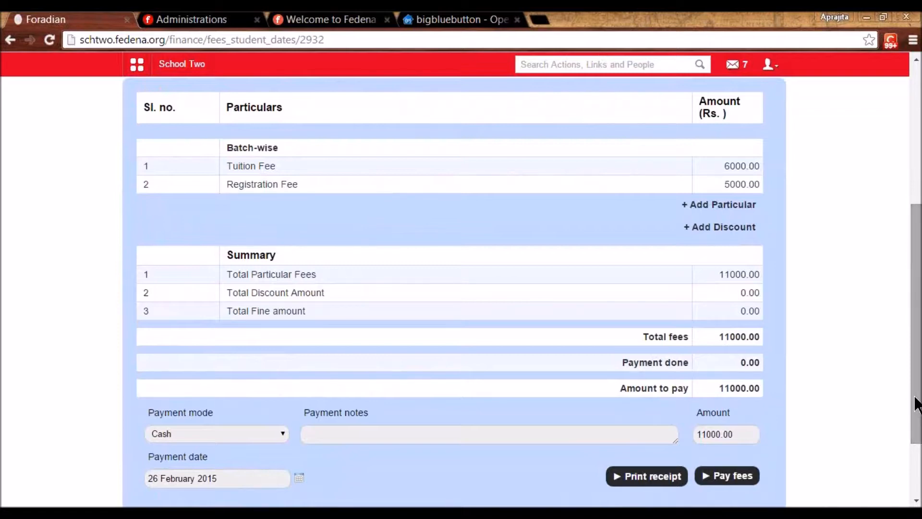
{"action": "left_click_drag", "start_coordinate": [917, 404], "coordinate": [916, 266]}
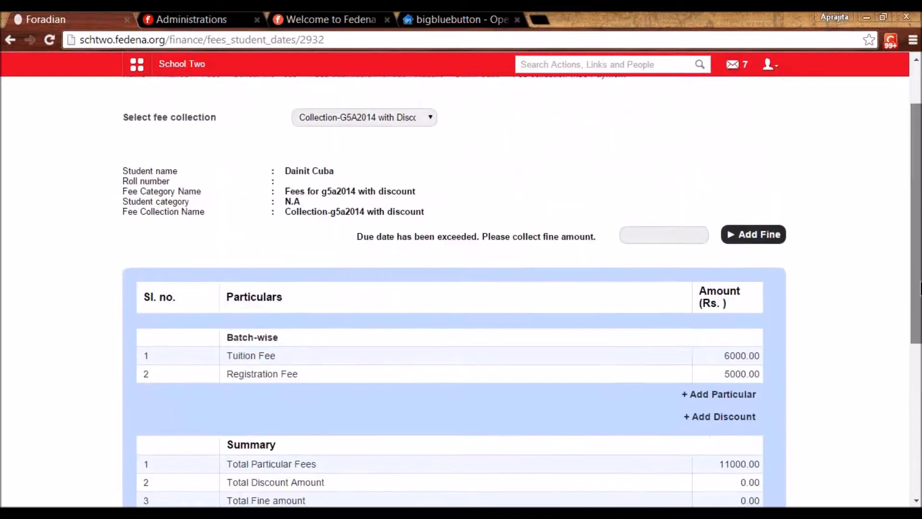
- Go to Administration > Finance > Tally Export and open its General Settings
{"action": "left_click", "coordinate": [138, 66]}
{"action": "left_click", "coordinate": [456, 103]}
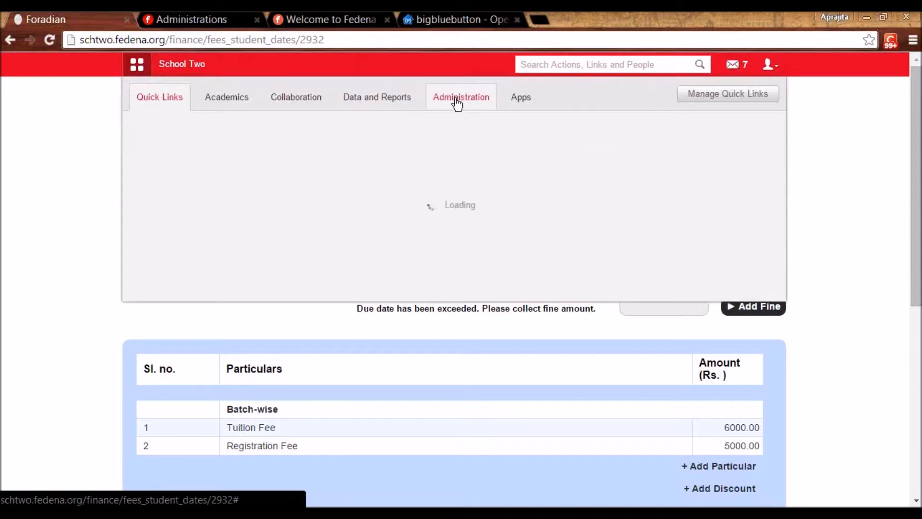
{"action": "left_click", "coordinate": [189, 141]}
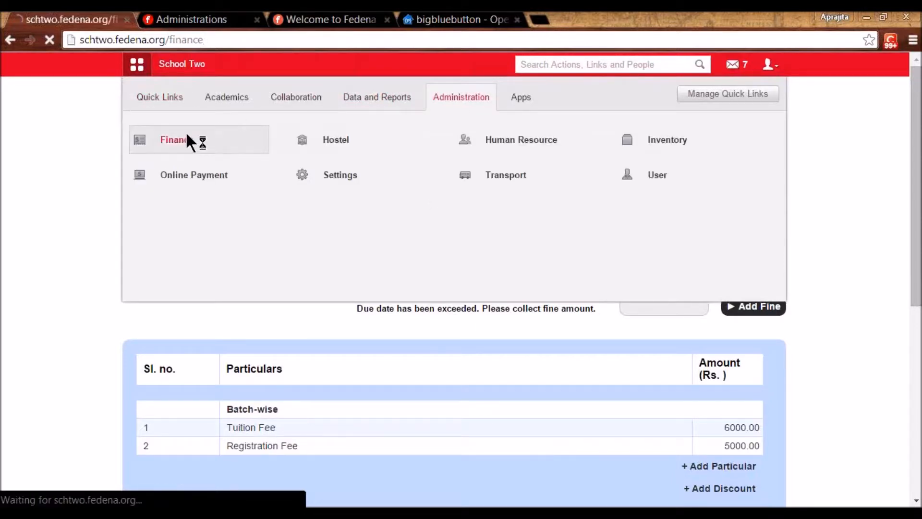
{"action": "left_click", "coordinate": [256, 460]}
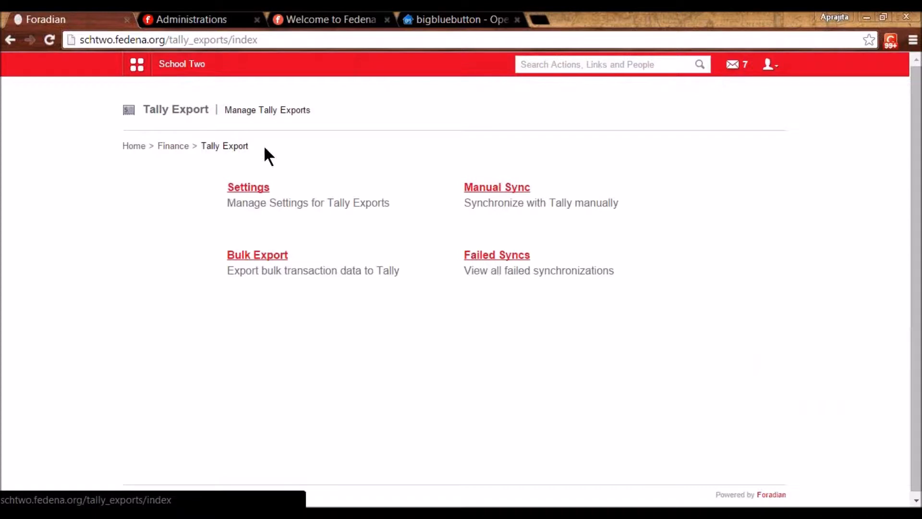
{"action": "left_click", "coordinate": [257, 195]}
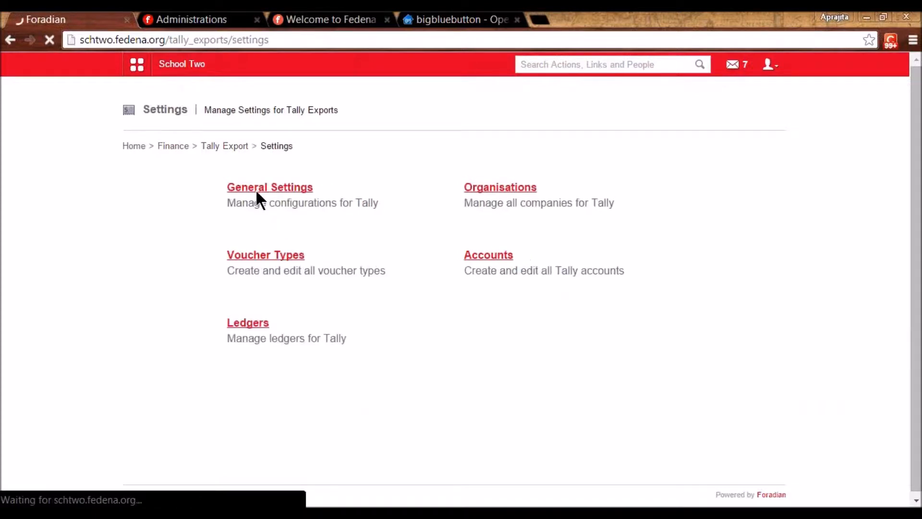
{"action": "left_click", "coordinate": [257, 192]}
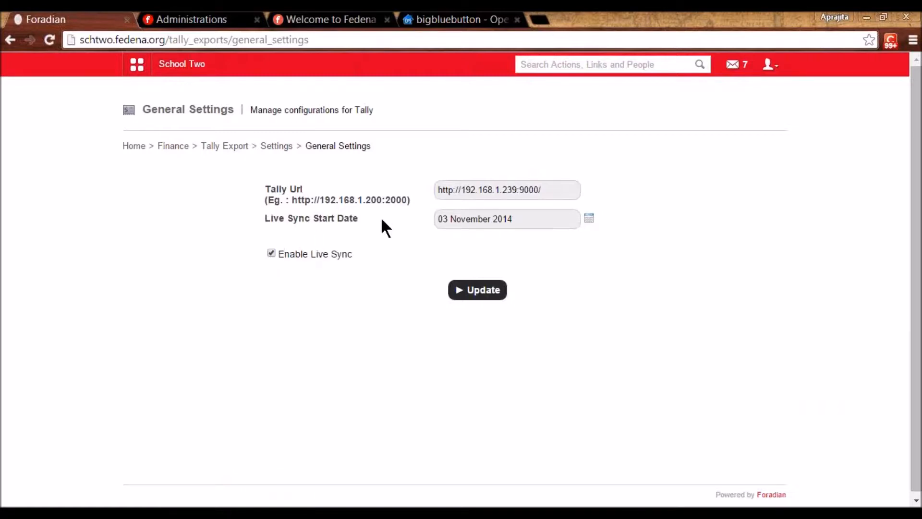
- Check the live sync start date stays 03 November 2014, then return to Tally Export
{"action": "left_click", "coordinate": [590, 220]}
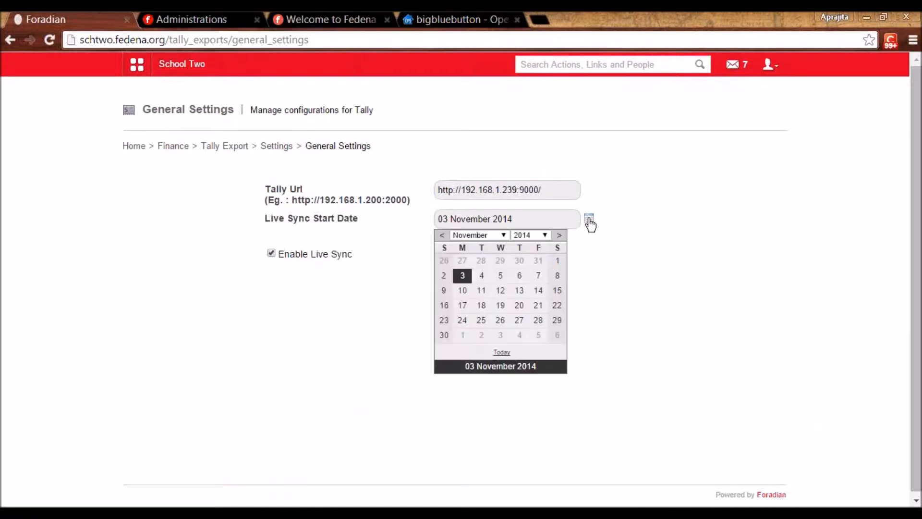
{"action": "left_click", "coordinate": [599, 278]}
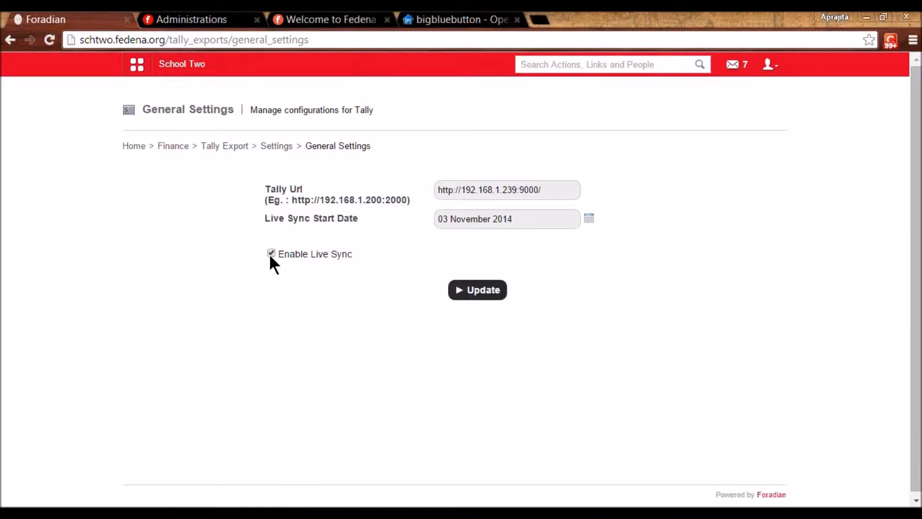
{"action": "left_click", "coordinate": [222, 147]}
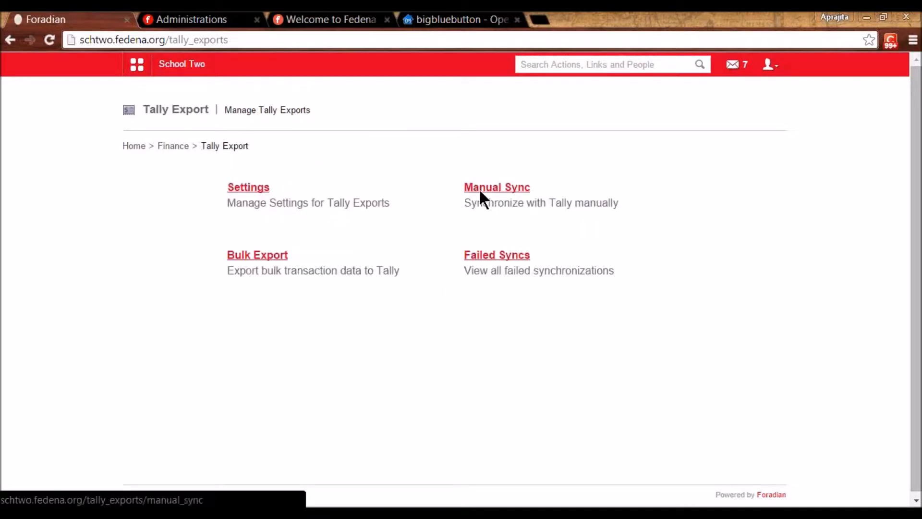
{"action": "left_click", "coordinate": [489, 187]}
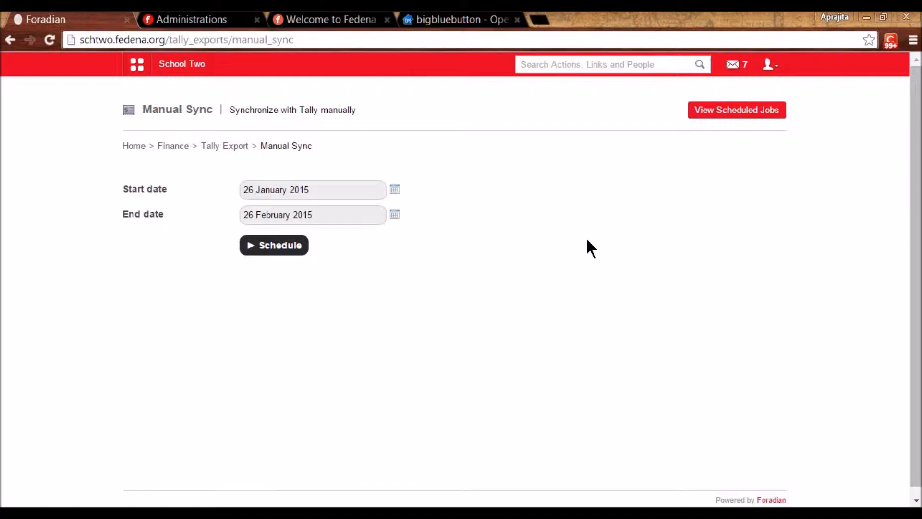
{"action": "left_click", "coordinate": [395, 190]}
{"action": "left_click", "coordinate": [308, 247]}
{"action": "left_click", "coordinate": [229, 146]}
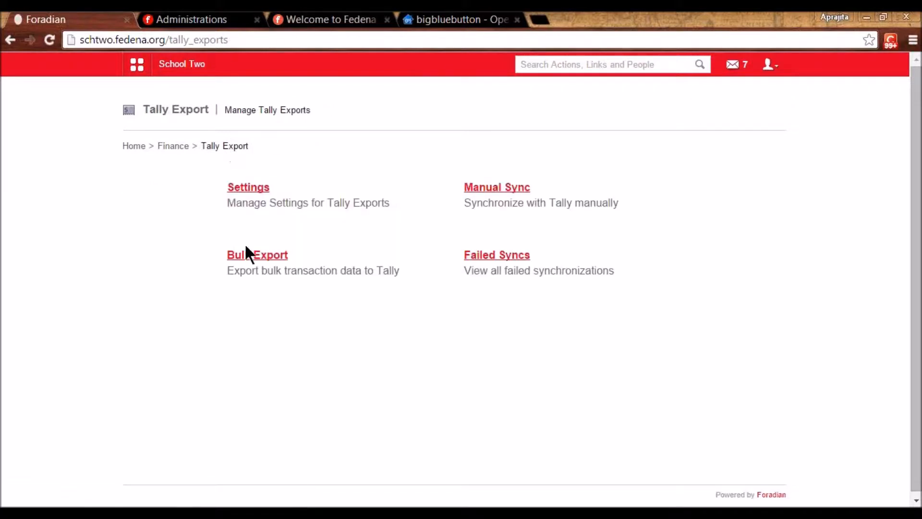
{"action": "left_click", "coordinate": [253, 253]}
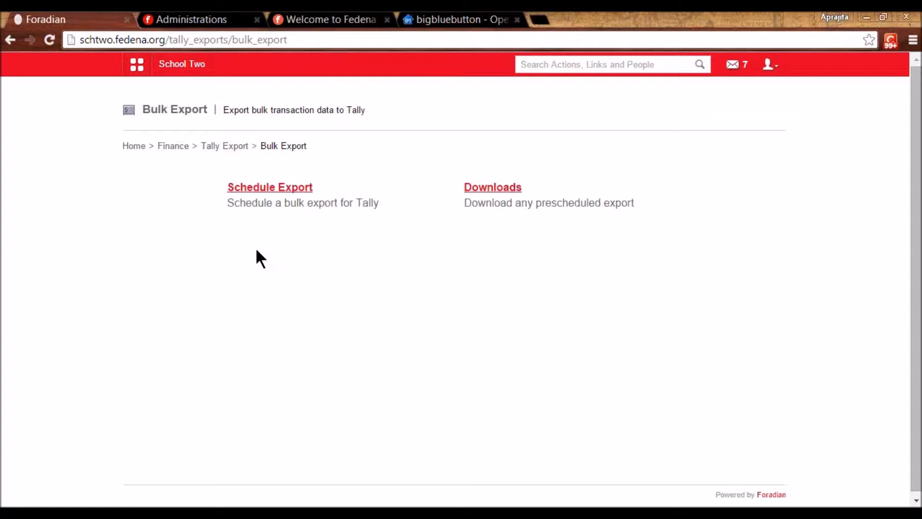
{"action": "left_click", "coordinate": [264, 190]}
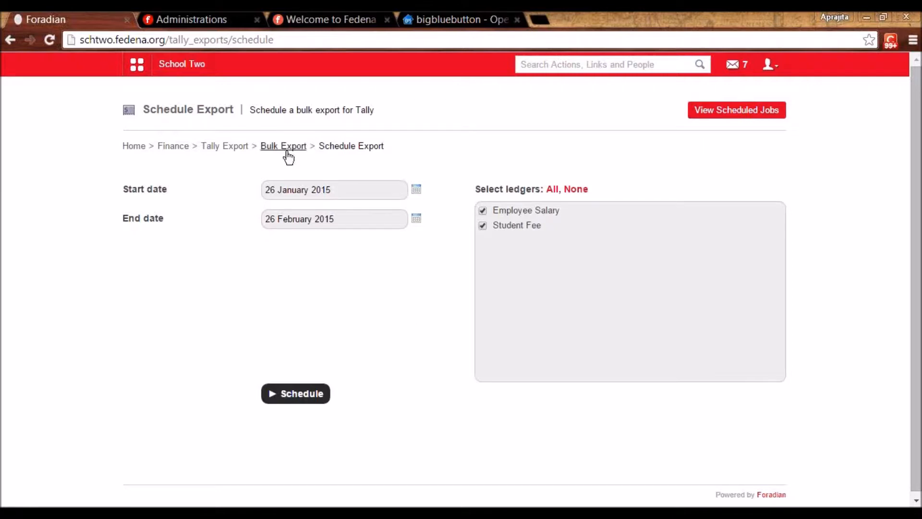
{"action": "left_click", "coordinate": [228, 147]}
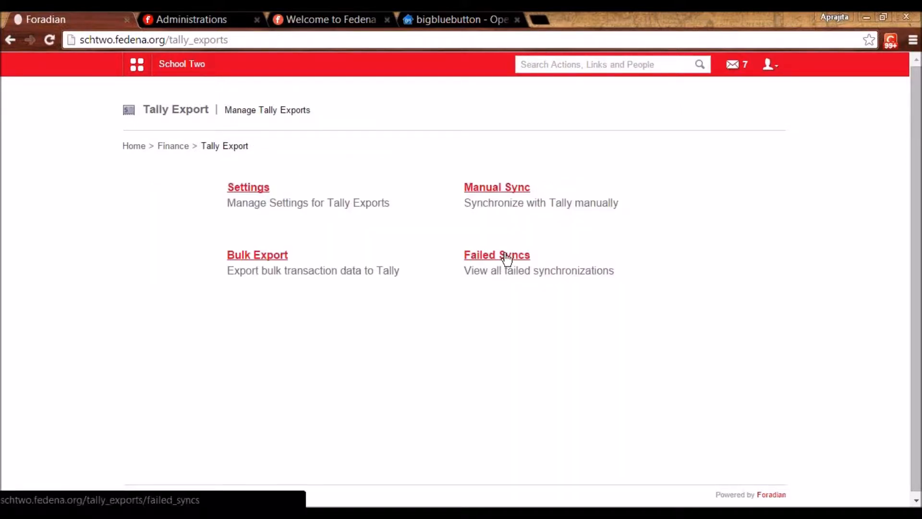
- Confirm there are no failed syncs, review the School Two organisation, and return to Tally Export Settings
{"action": "left_click", "coordinate": [504, 254]}
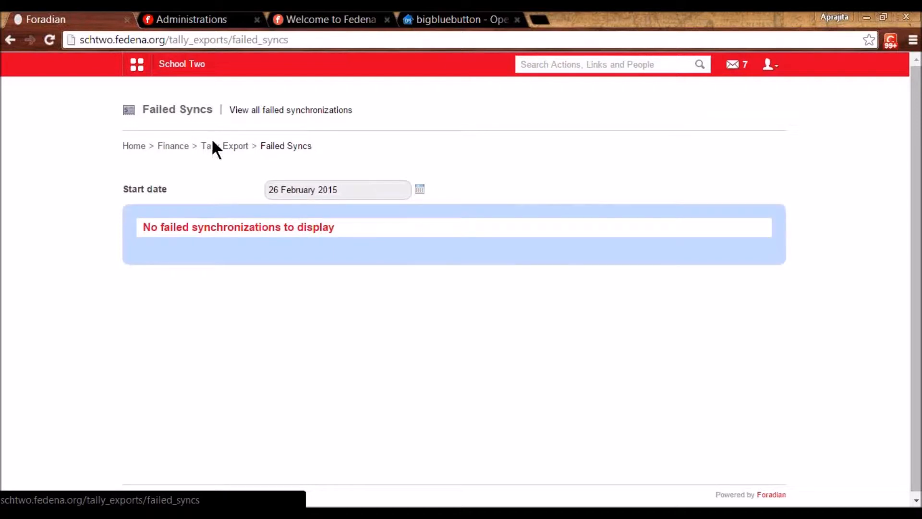
{"action": "left_click", "coordinate": [222, 147]}
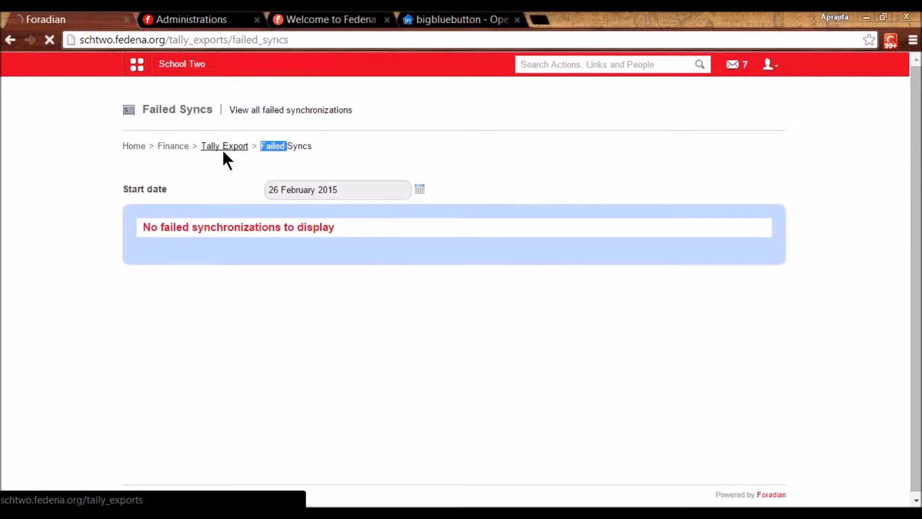
{"action": "left_click", "coordinate": [250, 186]}
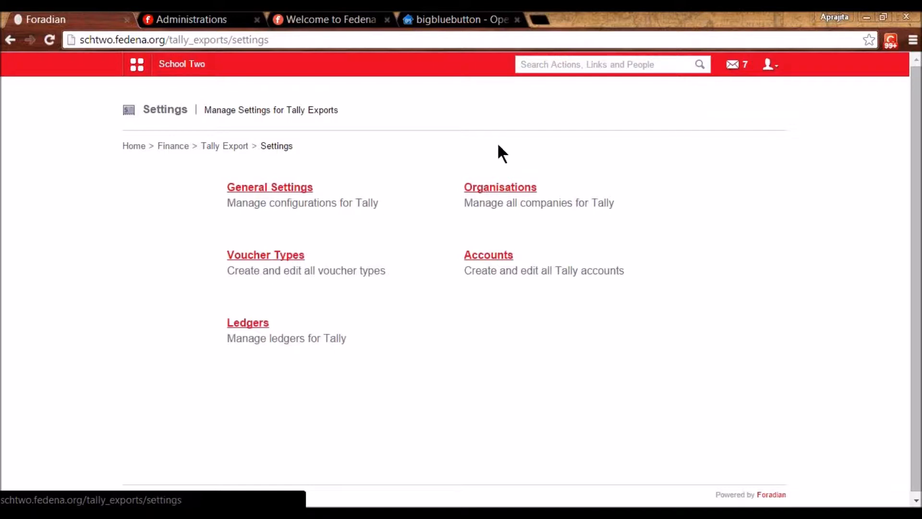
{"action": "left_click", "coordinate": [500, 185]}
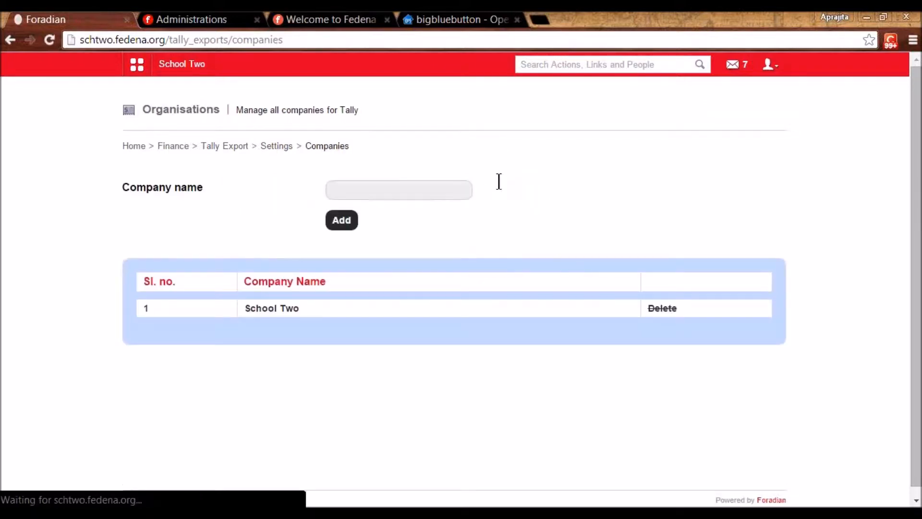
{"action": "left_click", "coordinate": [363, 183]}
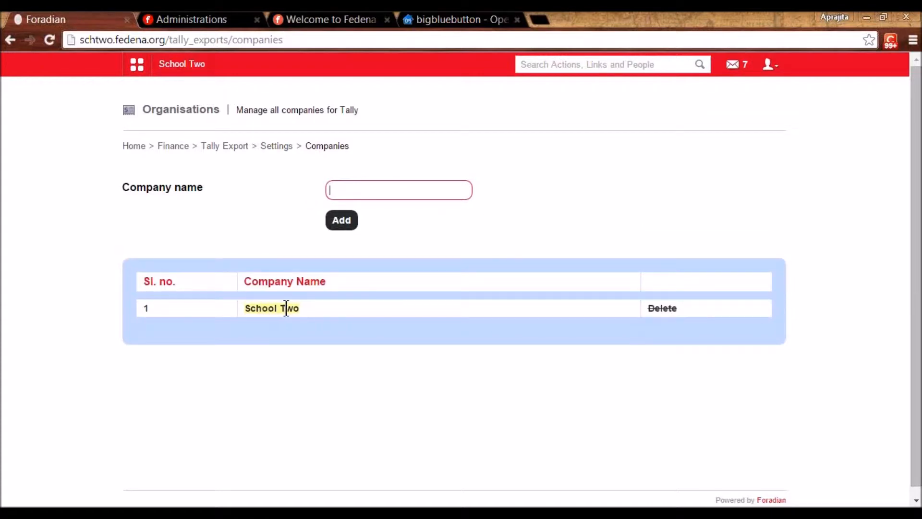
{"action": "left_click", "coordinate": [276, 146]}
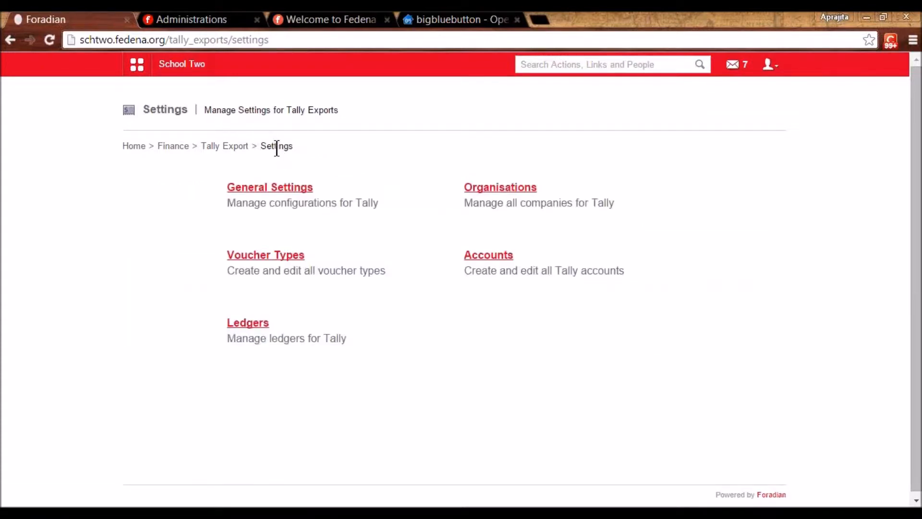
- Review the Payment and Receipt Tally voucher types and return to Settings
{"action": "left_click", "coordinate": [276, 256]}
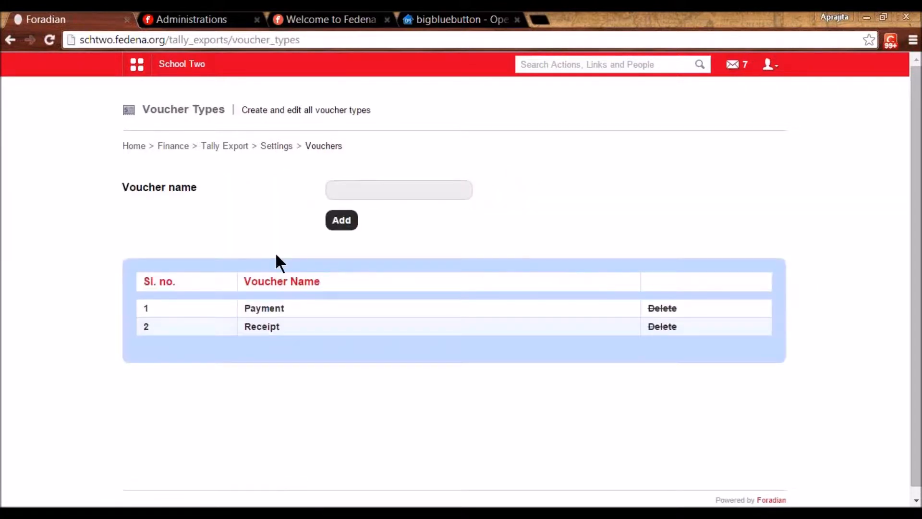
{"action": "left_click", "coordinate": [348, 192]}
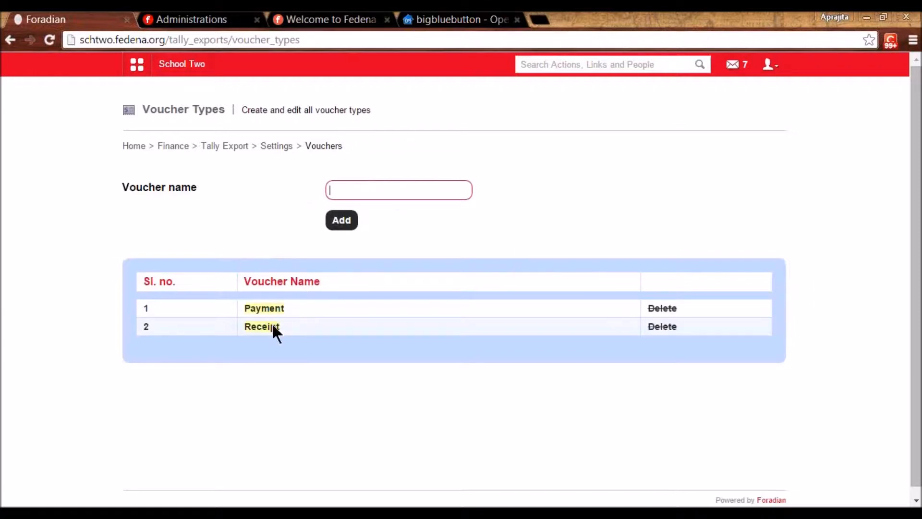
{"action": "left_click", "coordinate": [277, 148]}
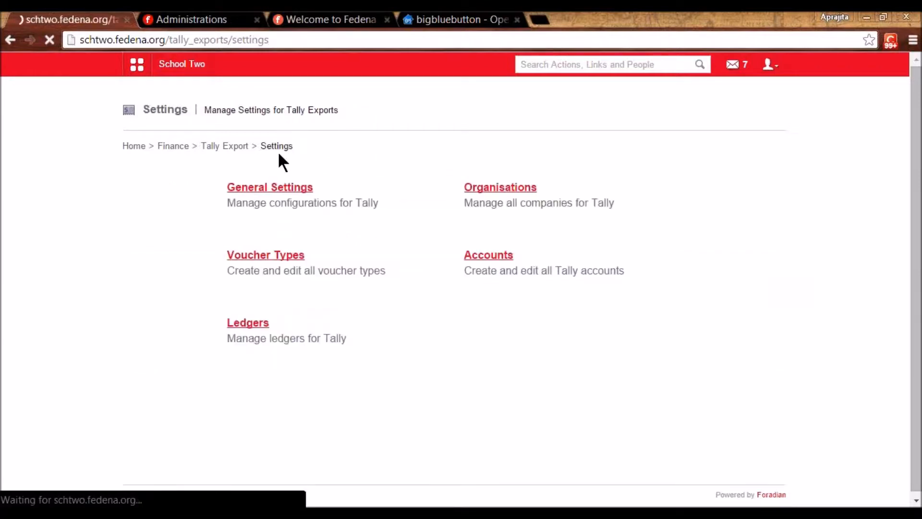
- Review the Axis Bank Tally account, then go to Ledgers management
{"action": "left_click", "coordinate": [499, 256]}
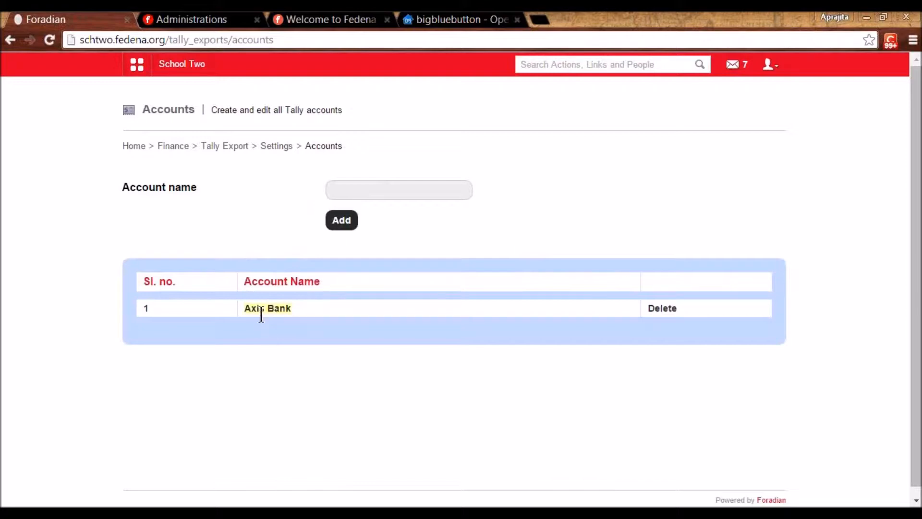
{"action": "left_click", "coordinate": [379, 193]}
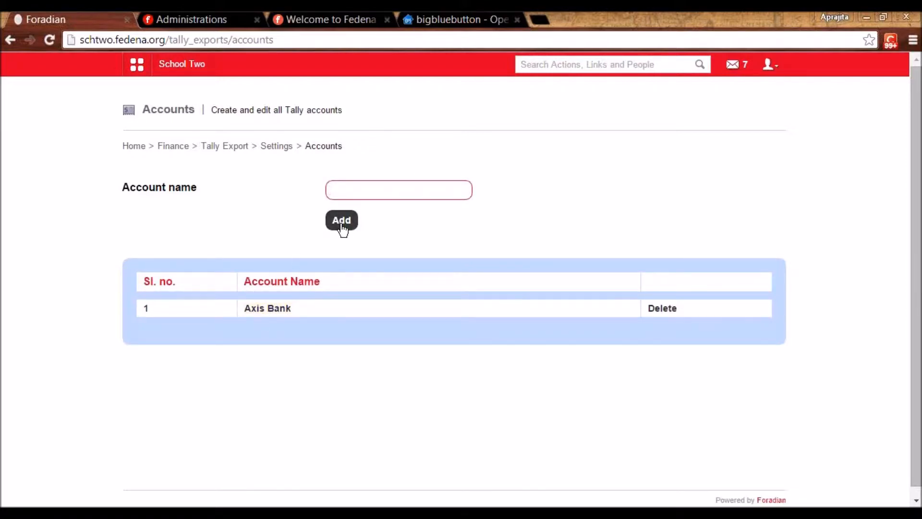
{"action": "left_click", "coordinate": [276, 146]}
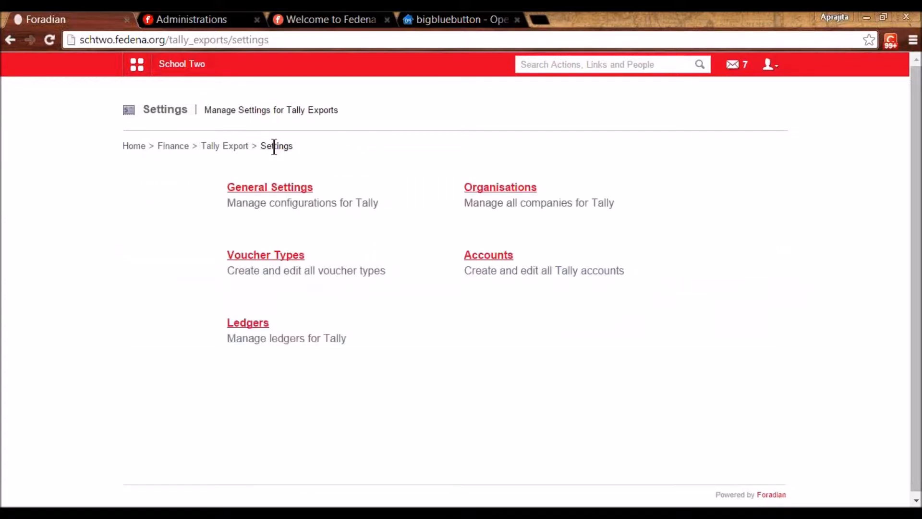
{"action": "left_click", "coordinate": [249, 324]}
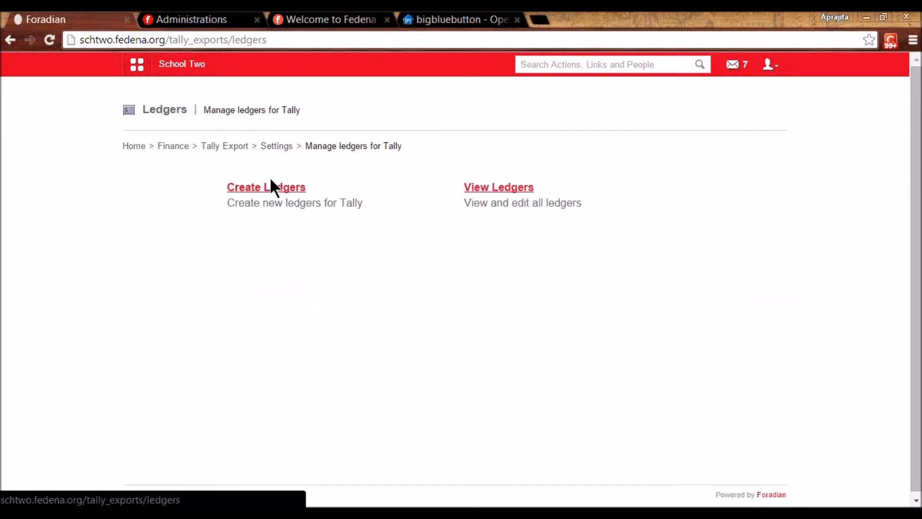
- Inspect the Employee Salary ledger, keeping Payment voucher type and Axis Bank account
{"action": "left_click", "coordinate": [491, 195]}
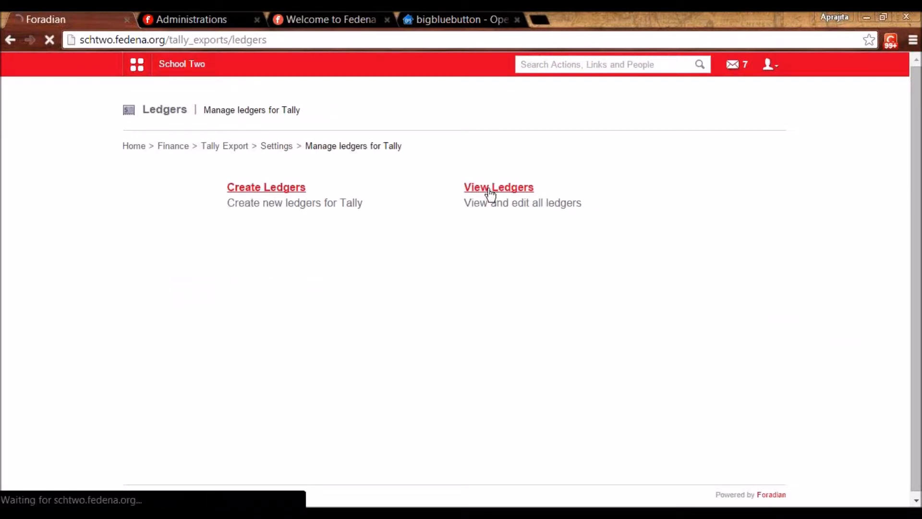
{"action": "left_click", "coordinate": [712, 247]}
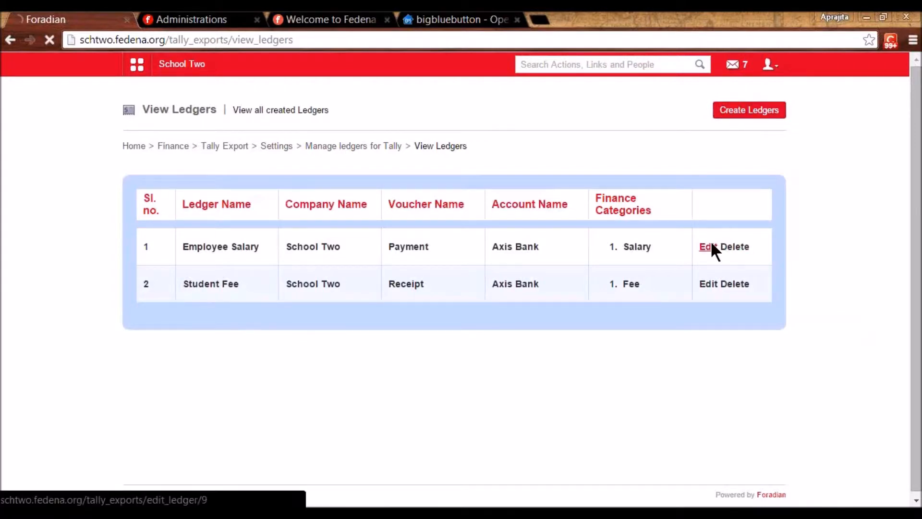
{"action": "double_click", "coordinate": [295, 189]}
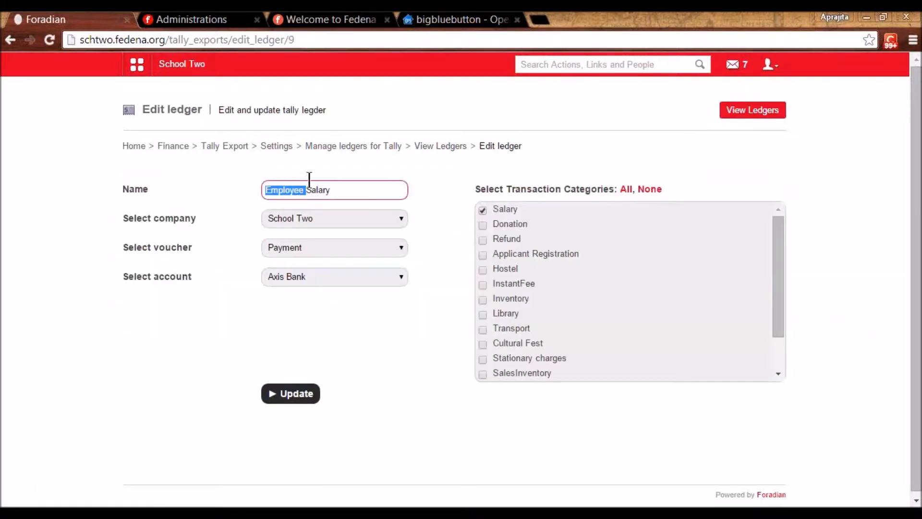
{"action": "left_click", "coordinate": [339, 179]}
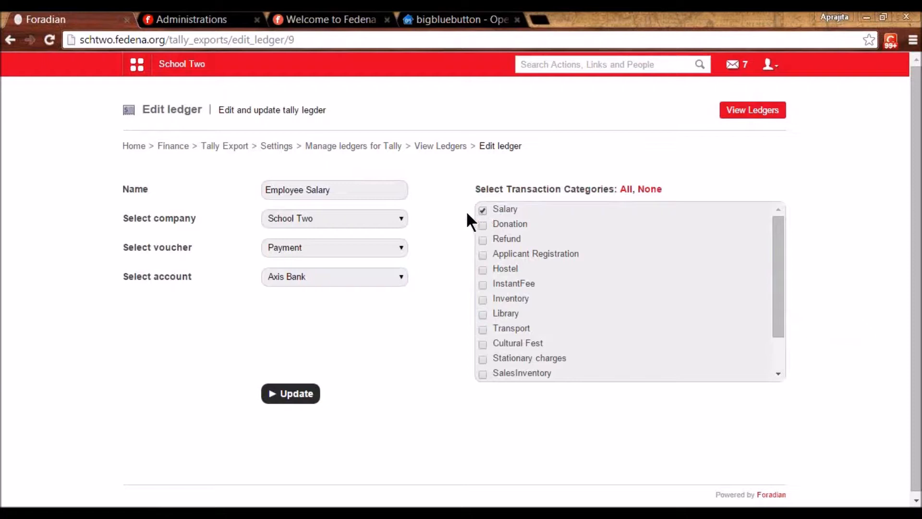
{"action": "double_click", "coordinate": [342, 189]}
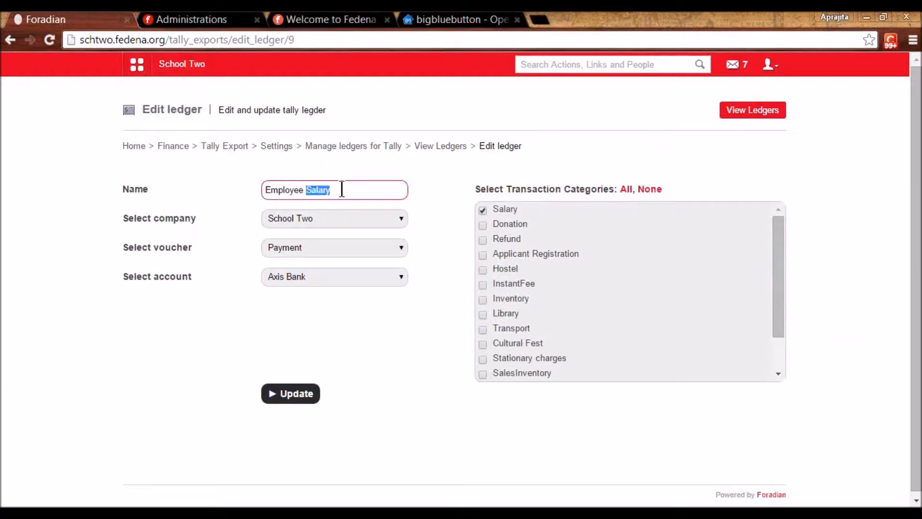
{"action": "left_click", "coordinate": [342, 189]}
{"action": "left_click", "coordinate": [330, 219]}
{"action": "left_click", "coordinate": [327, 220]}
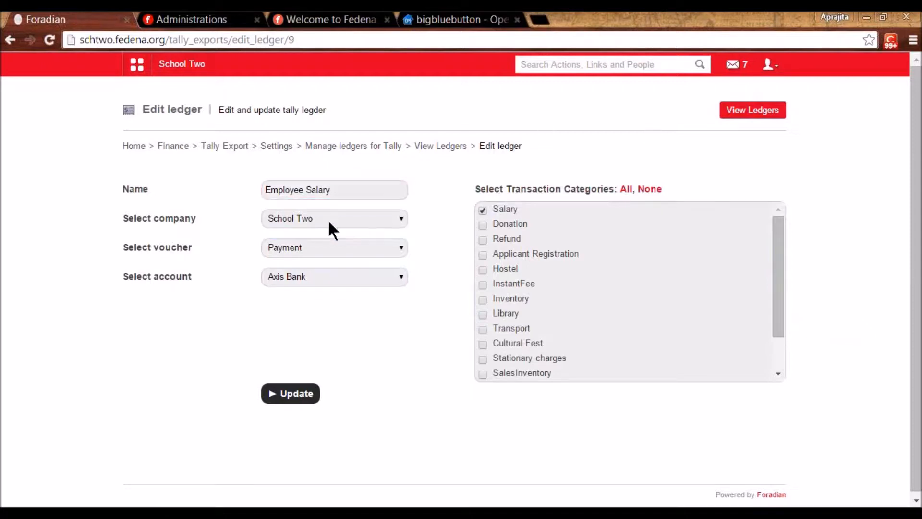
{"action": "left_click", "coordinate": [327, 246]}
{"action": "left_click", "coordinate": [326, 250]}
{"action": "left_click", "coordinate": [321, 272]}
{"action": "left_click", "coordinate": [322, 272]}
{"action": "left_click", "coordinate": [439, 146]}
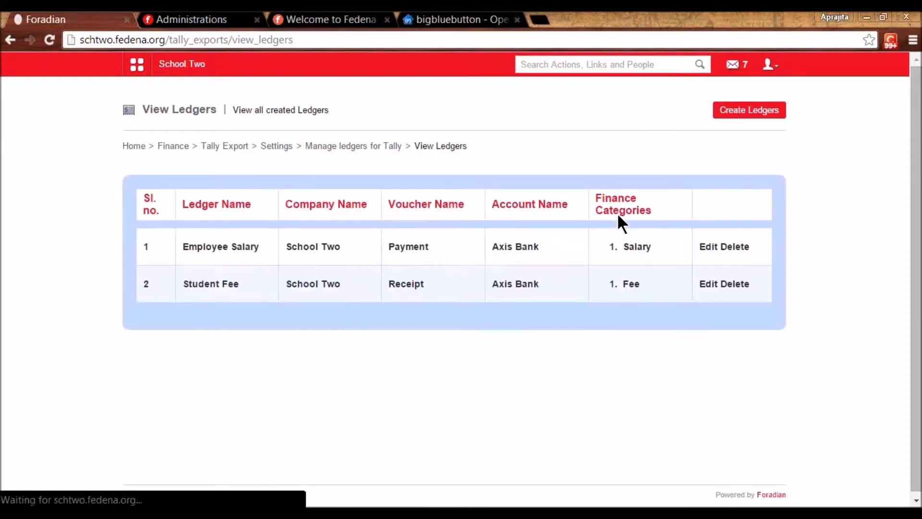
- Review the Student Fee ledger, adding Refund and Applicant Registration categories, then return to Tally Export
{"action": "left_click", "coordinate": [706, 286]}
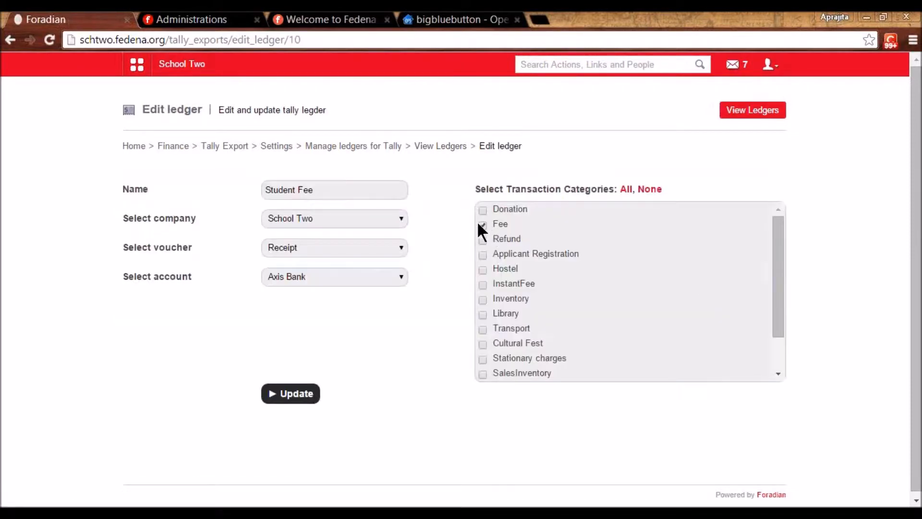
{"action": "left_click", "coordinate": [322, 192]}
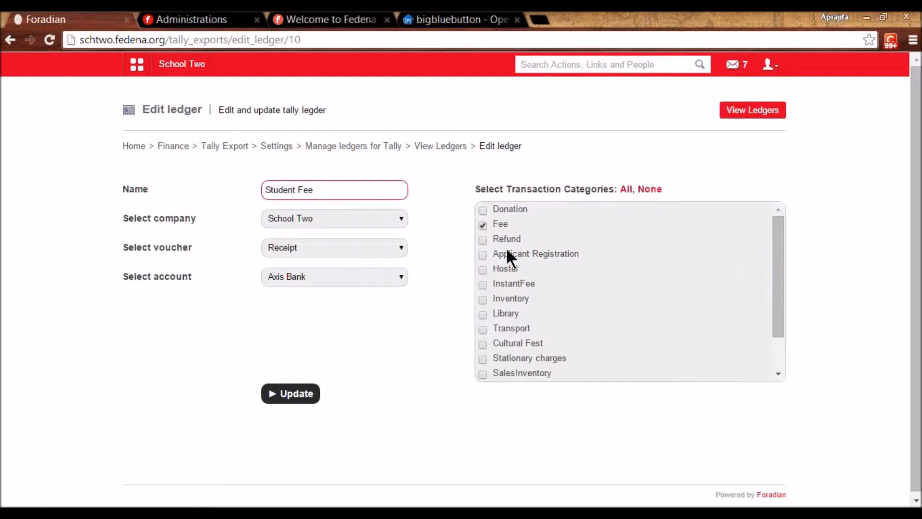
{"action": "left_click", "coordinate": [483, 239]}
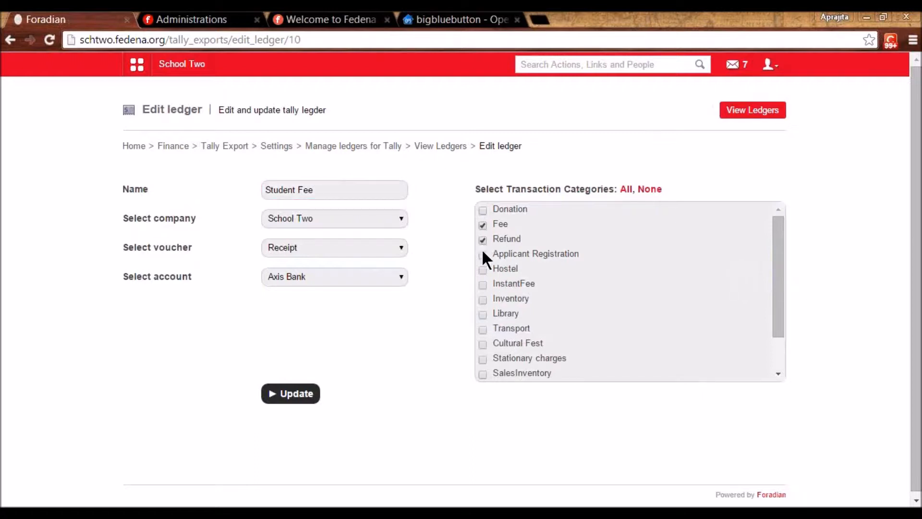
{"action": "left_click", "coordinate": [482, 255]}
{"action": "left_click", "coordinate": [230, 148]}
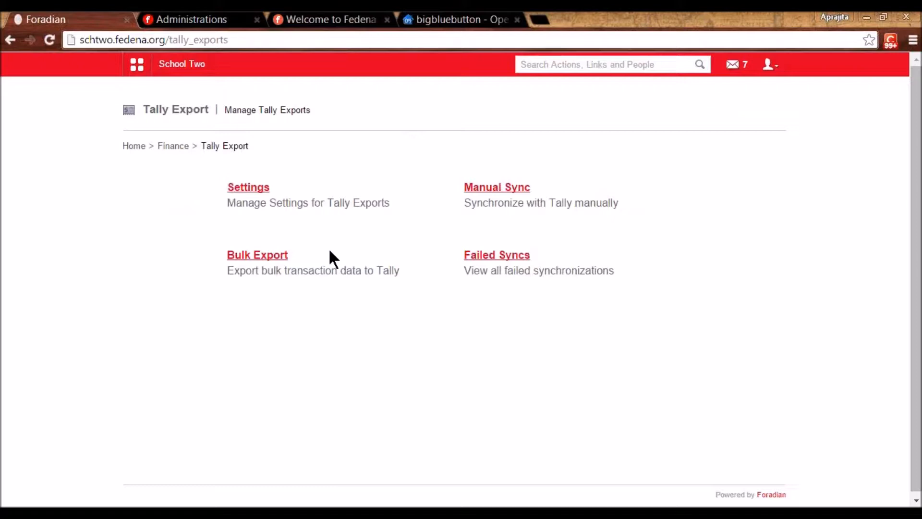
- Open the Online Poll list from the Collaboration modules
{"action": "left_click", "coordinate": [139, 67]}
{"action": "left_click", "coordinate": [222, 103]}
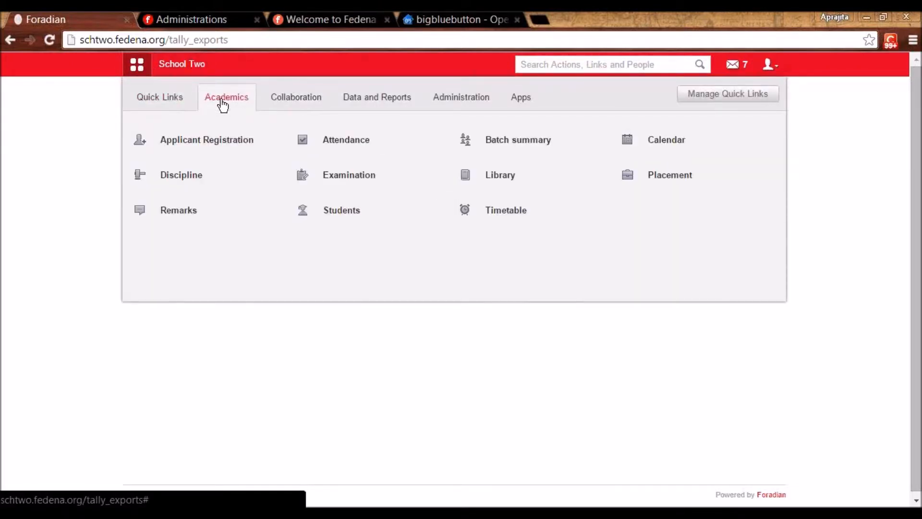
{"action": "left_click", "coordinate": [279, 102]}
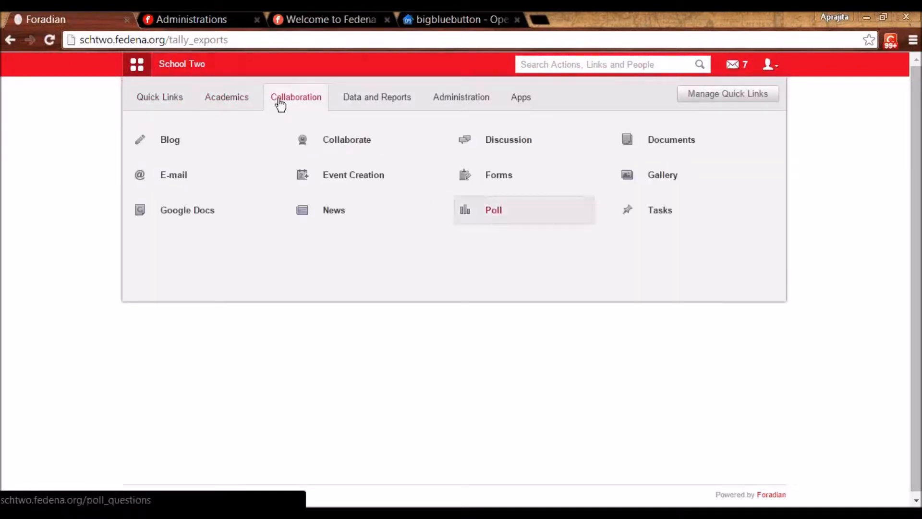
{"action": "left_click", "coordinate": [506, 224]}
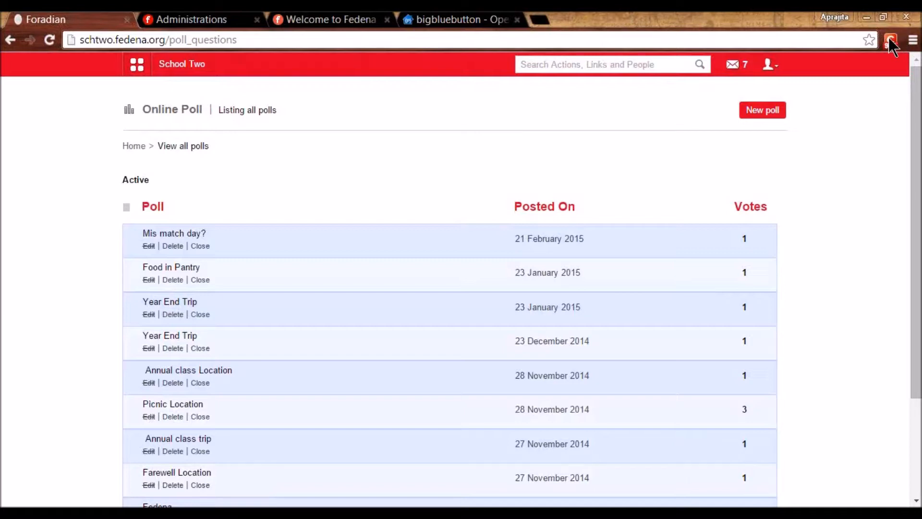
- Start a new poll titled 'When is abc?' with description 'hi'
{"action": "left_click", "coordinate": [766, 113]}
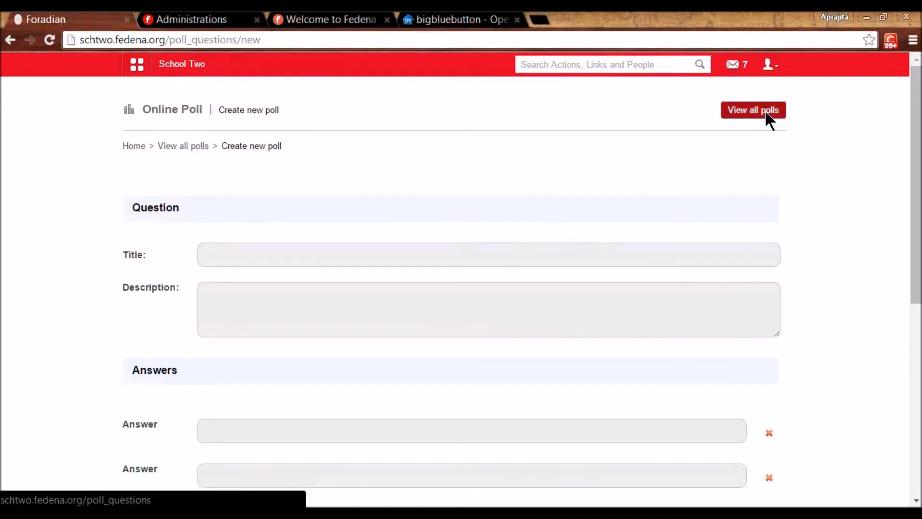
{"action": "left_click", "coordinate": [324, 252]}
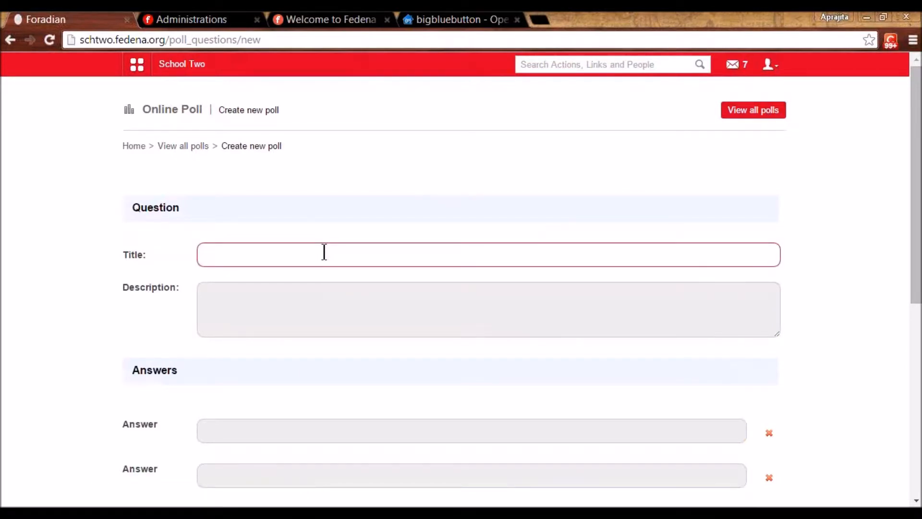
{"action": "type", "text": "When is abc?"}
{"action": "left_click", "coordinate": [244, 305]}
{"action": "type", "text": "hi"}
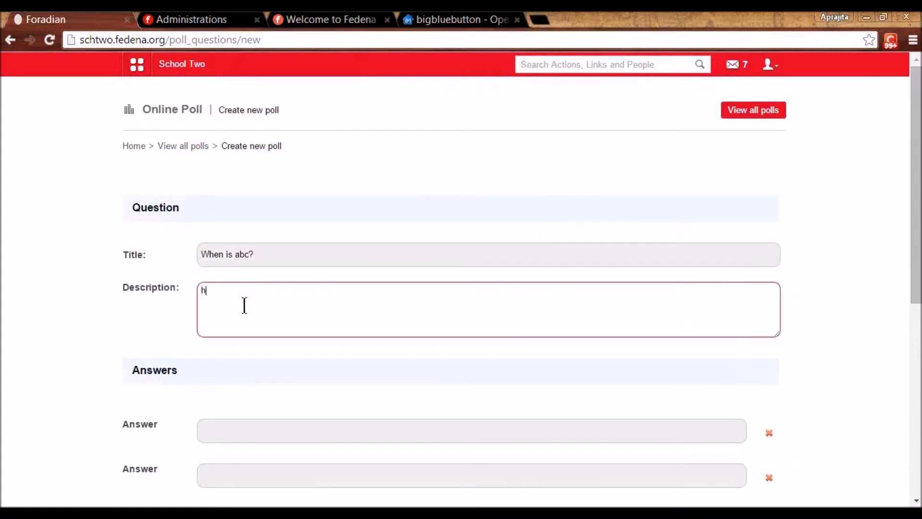
- Add answers 'a' and 'b', allow other answers, open it for polling, and post it
{"action": "left_click", "coordinate": [222, 426]}
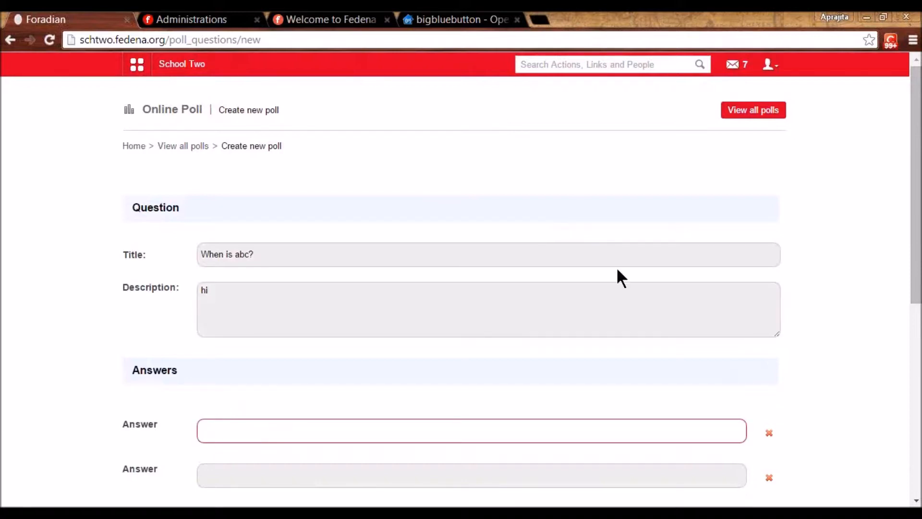
{"action": "left_click_drag", "start_coordinate": [915, 280], "coordinate": [915, 369]}
{"action": "type", "text": "a"}
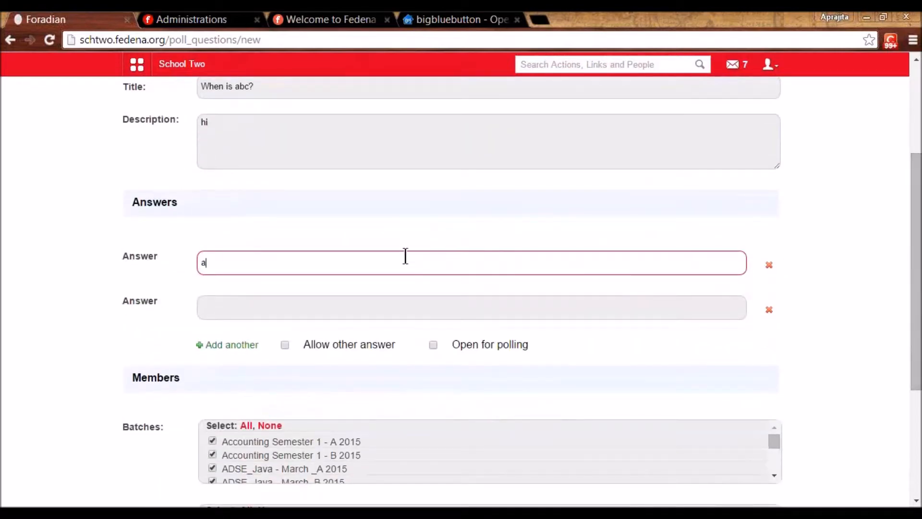
{"action": "left_click", "coordinate": [357, 310]}
{"action": "type", "text": "b"}
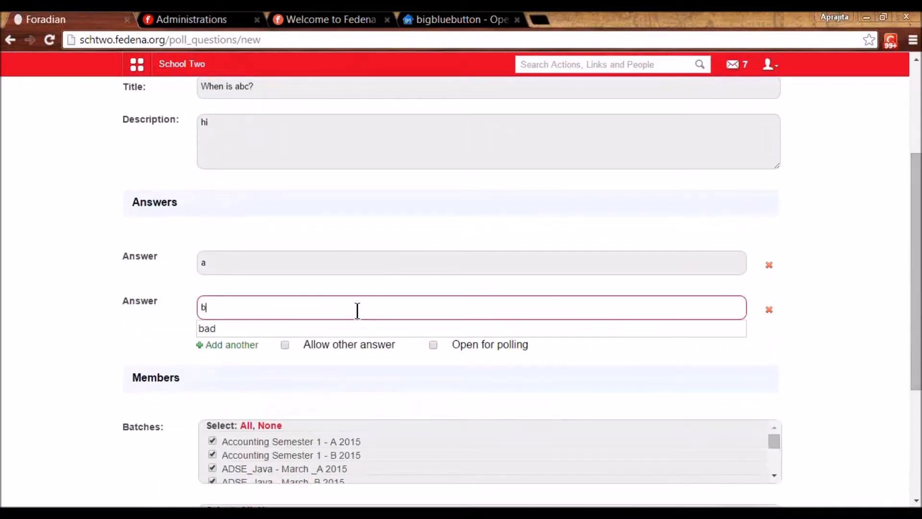
{"action": "left_click", "coordinate": [306, 366]}
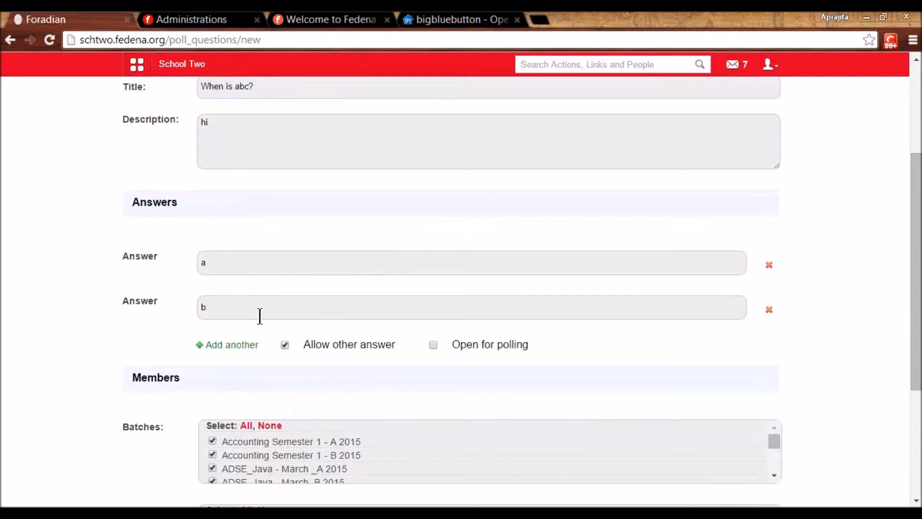
{"action": "left_click", "coordinate": [433, 345]}
{"action": "left_click_drag", "start_coordinate": [915, 307], "coordinate": [915, 396]}
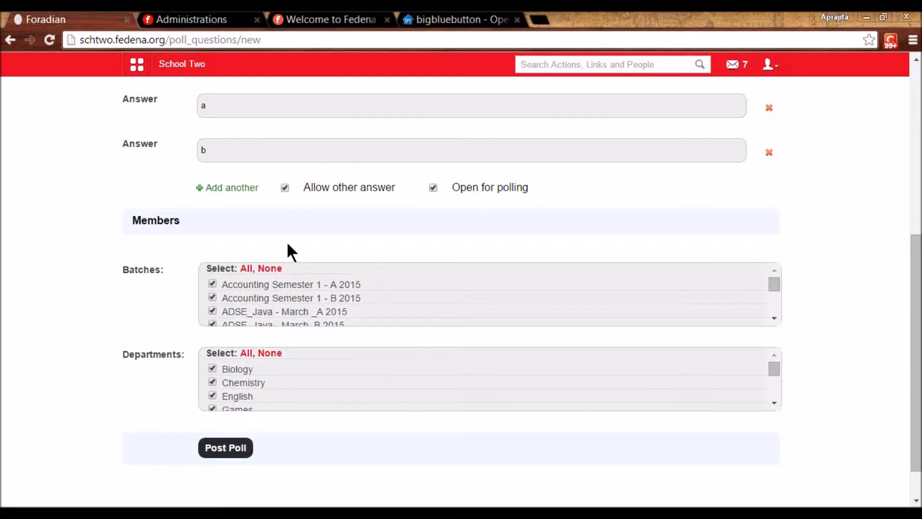
{"action": "left_click", "coordinate": [222, 450]}
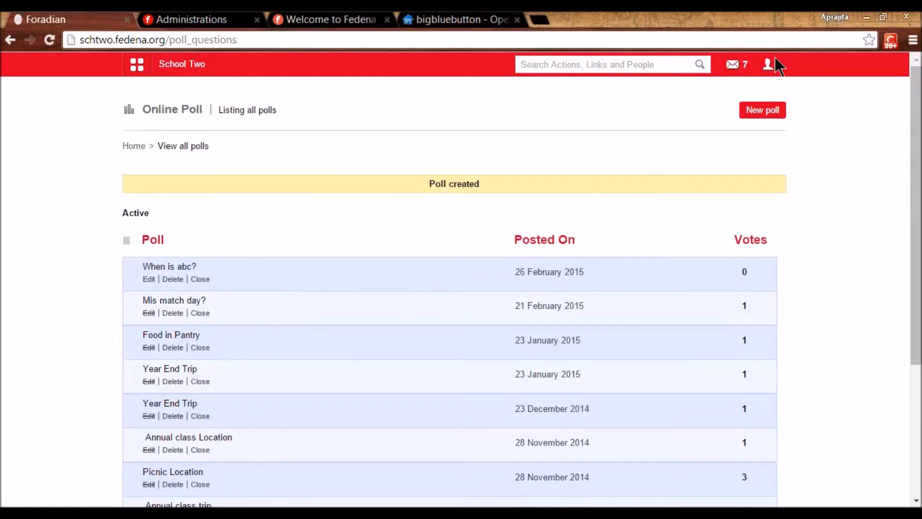
- Log out of the administrator account and sign in as another user with their credentials
{"action": "left_click", "coordinate": [771, 66]}
{"action": "left_click", "coordinate": [714, 120]}
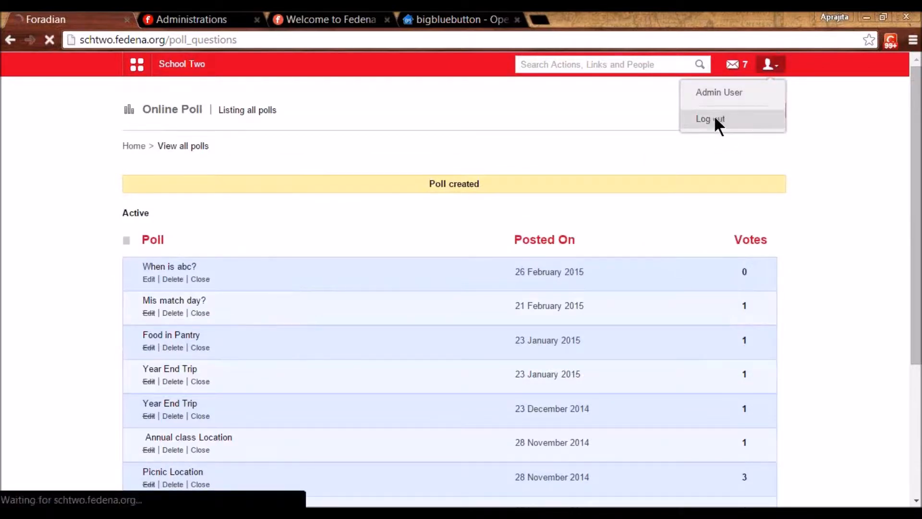
{"action": "double_click", "coordinate": [477, 201]}
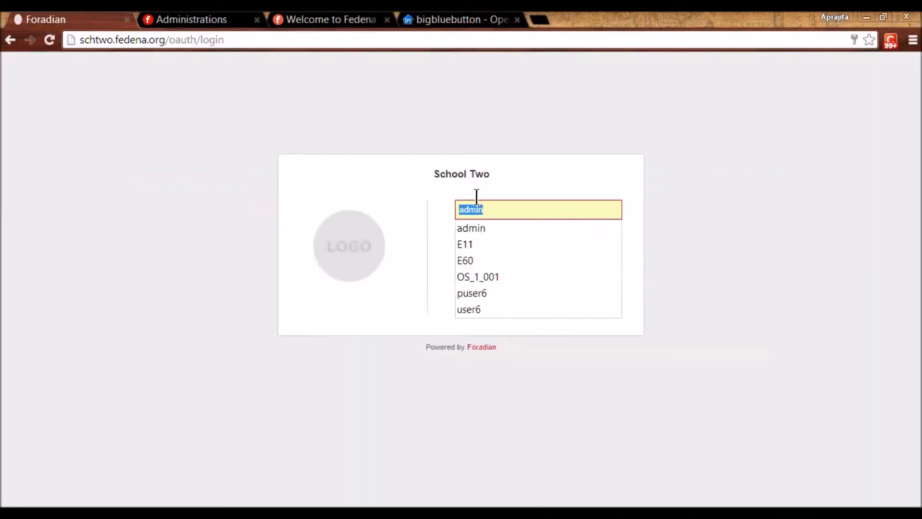
{"action": "type", "text": "E34"}
{"action": "key", "text": "Tab"}
{"action": "type", "text": "E*****"}
{"action": "key", "text": "Return"}
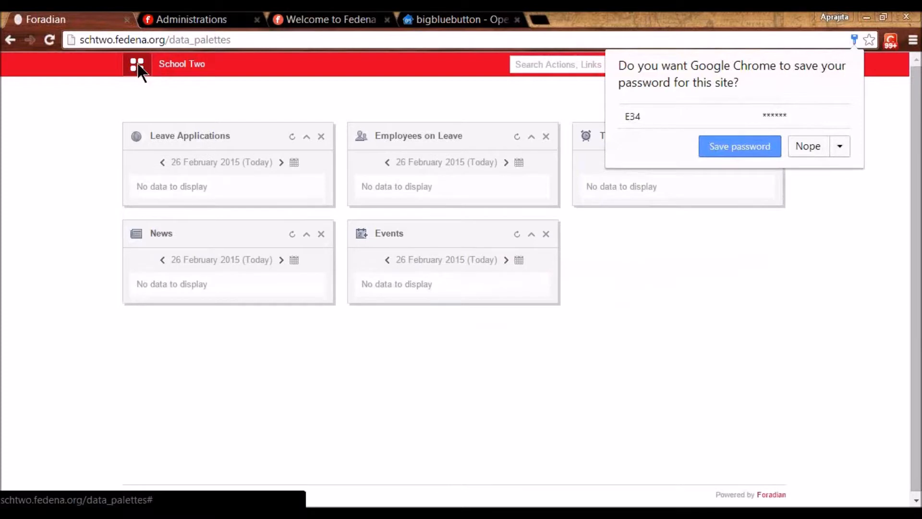
- Open the Online Poll list from the Collaboration modules
{"action": "left_click", "coordinate": [137, 64]}
{"action": "left_click", "coordinate": [247, 99]}
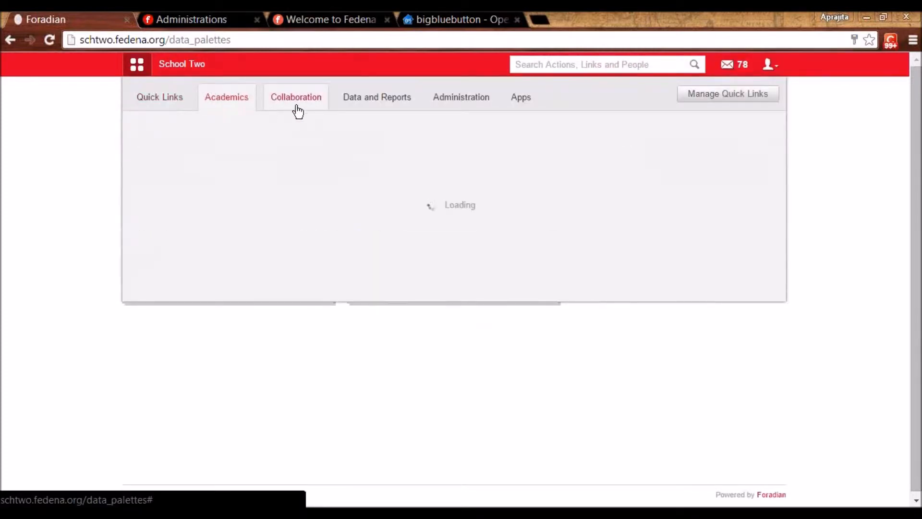
{"action": "left_click", "coordinate": [297, 111]}
{"action": "left_click", "coordinate": [169, 210]}
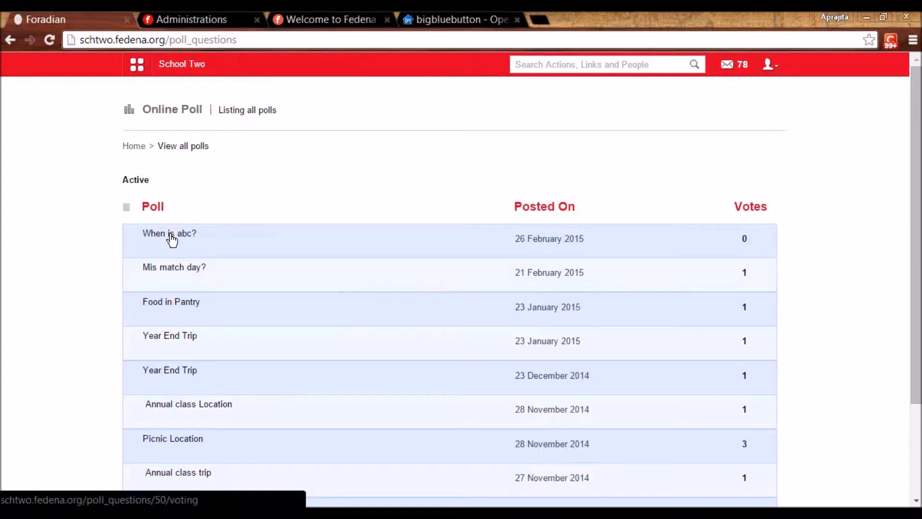
- Vote on 'When is abc?' with the written-in answer 'q'
{"action": "left_click", "coordinate": [171, 235]}
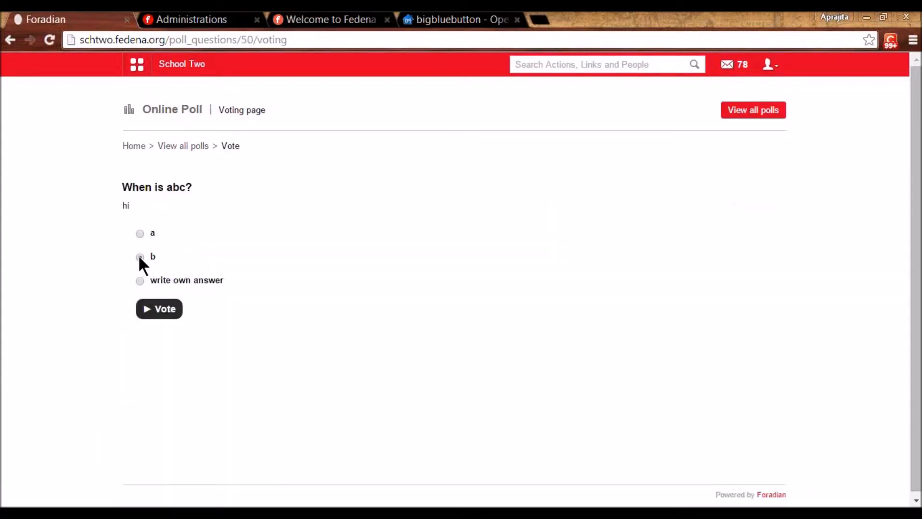
{"action": "left_click", "coordinate": [139, 281]}
{"action": "left_click", "coordinate": [157, 297]}
{"action": "type", "text": "q"}
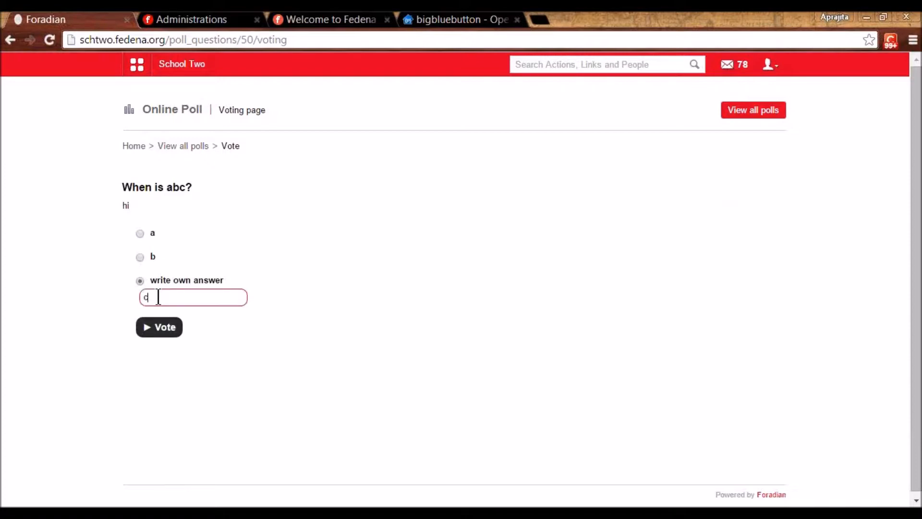
{"action": "left_click", "coordinate": [159, 330]}
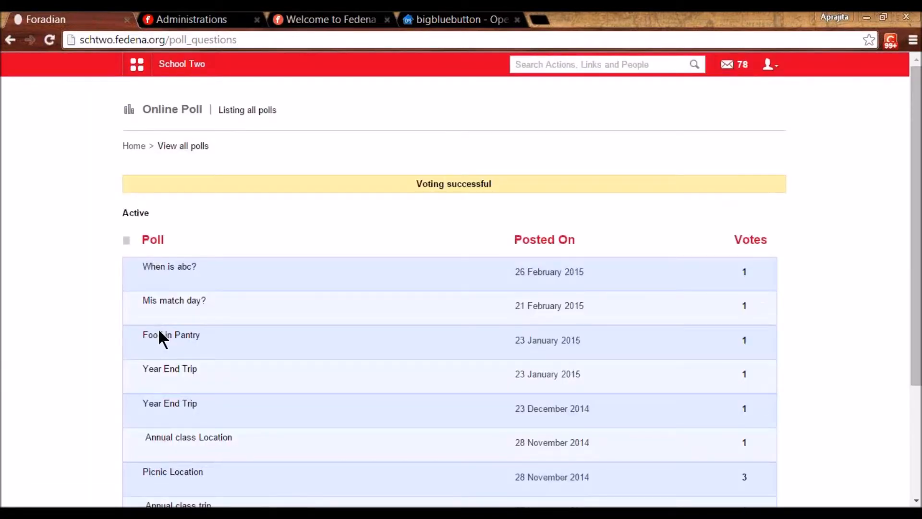
- Vote Shimla on the Picnic Location poll
{"action": "scroll", "coordinate": [339, 422], "scroll_direction": "down", "scroll_amount": 2}
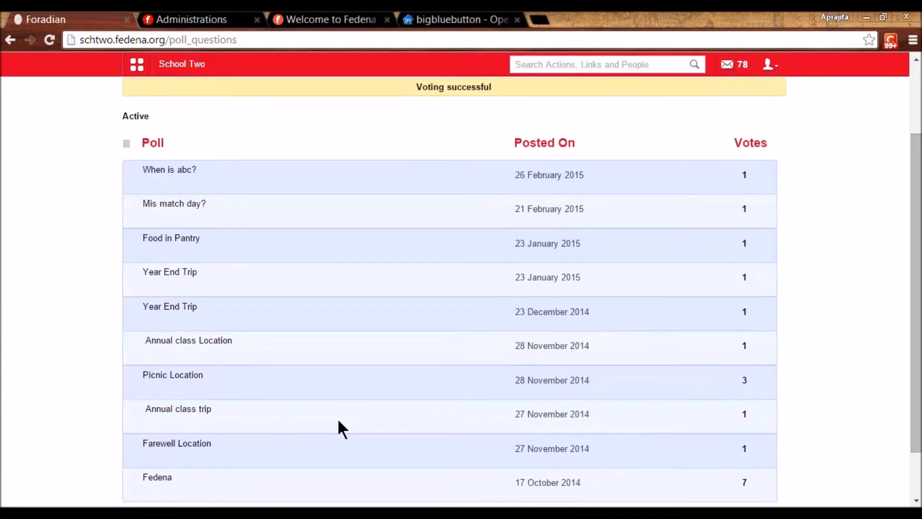
{"action": "left_click", "coordinate": [176, 373]}
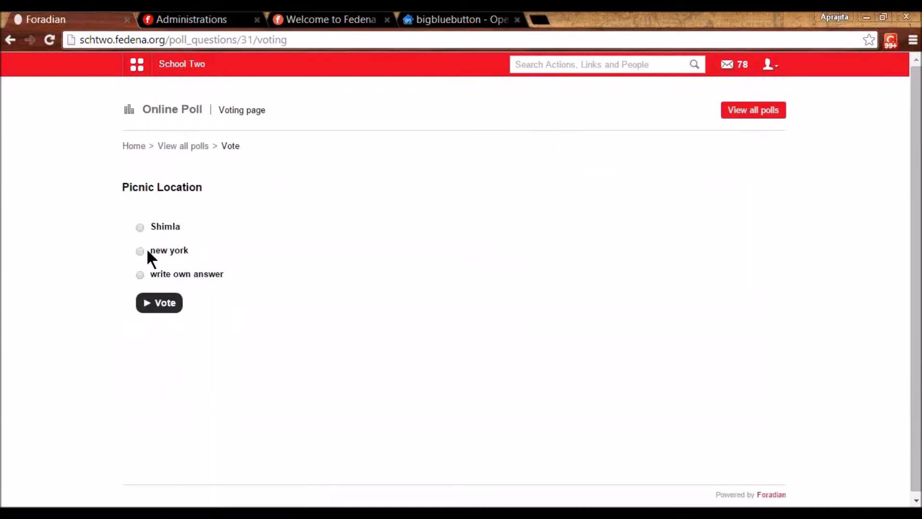
{"action": "left_click", "coordinate": [140, 227]}
{"action": "left_click", "coordinate": [159, 306]}
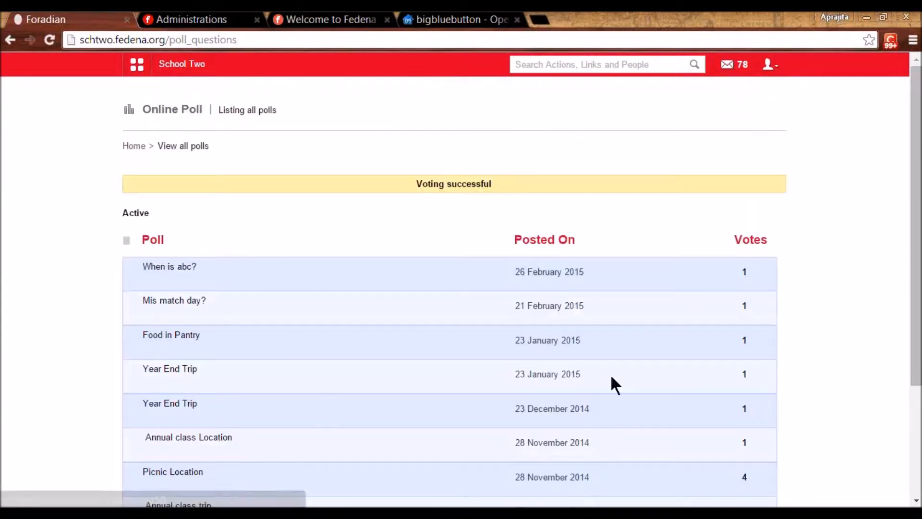
{"action": "left_click_drag", "start_coordinate": [915, 268], "coordinate": [916, 377]}
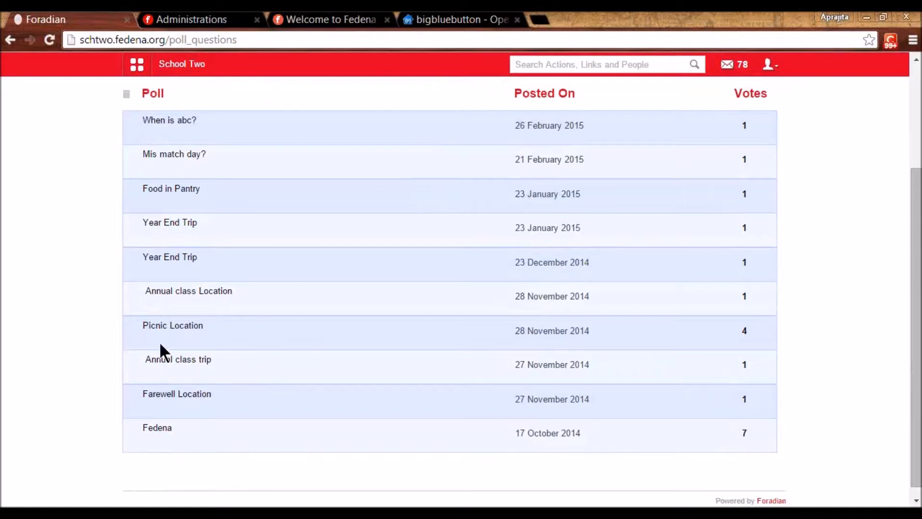
- View Picnic Location results (Shimla and new york, 2 votes each), then log back in as administrator
{"action": "left_click", "coordinate": [162, 325]}
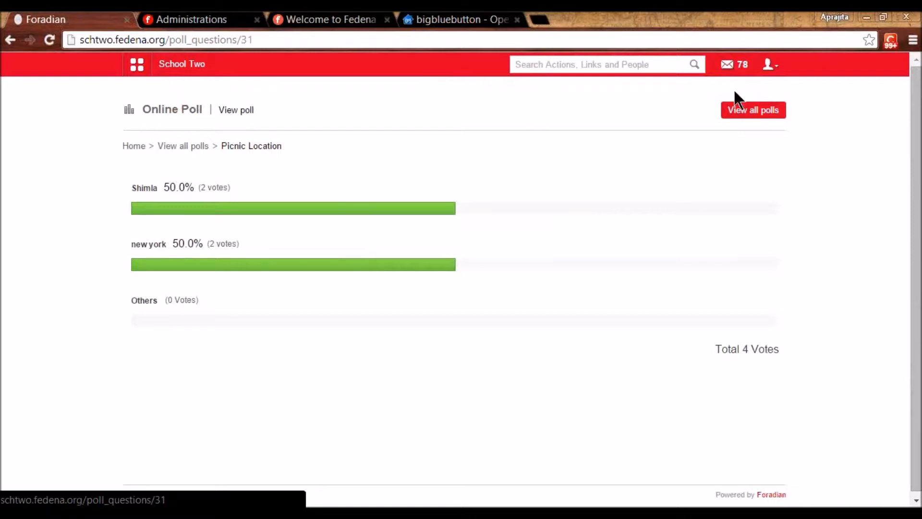
{"action": "left_click", "coordinate": [770, 65]}
{"action": "left_click", "coordinate": [734, 119]}
{"action": "left_click", "coordinate": [471, 284]}
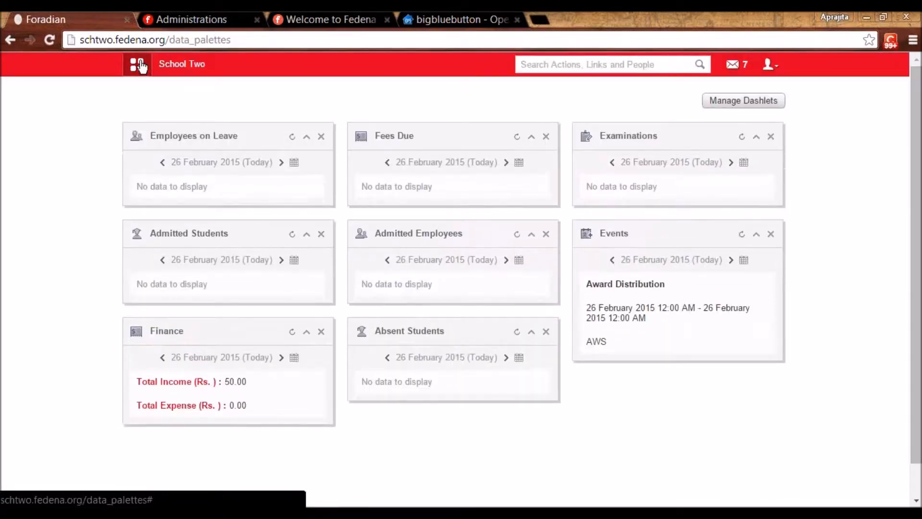
- Open the Placements page from the Academics modules
{"action": "left_click", "coordinate": [138, 64]}
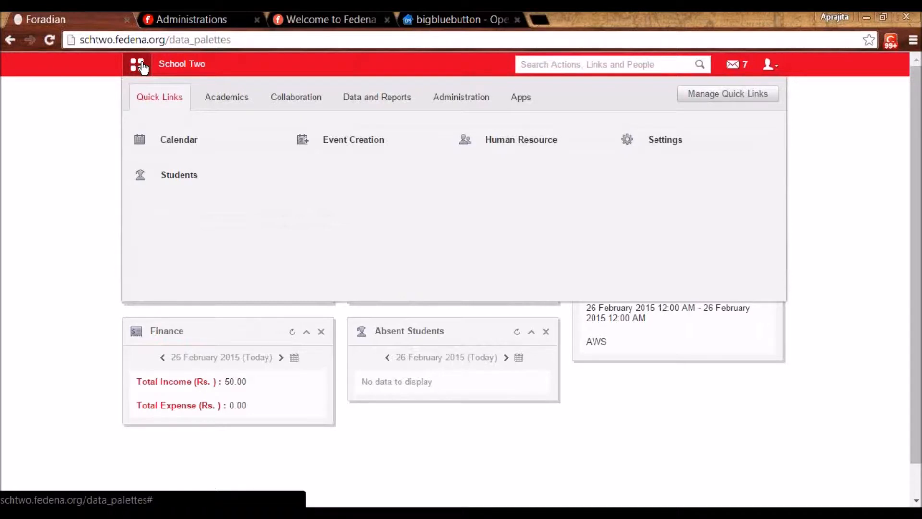
{"action": "left_click", "coordinate": [228, 99]}
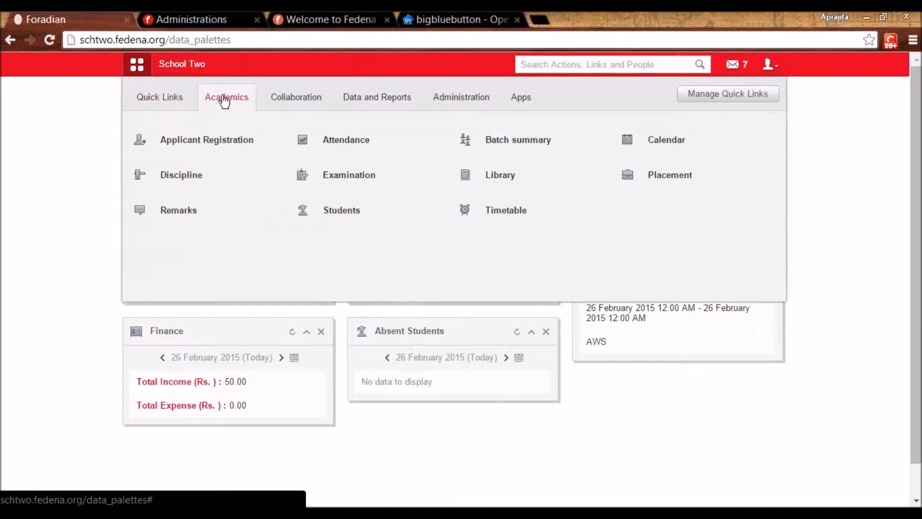
{"action": "mouse_move", "coordinate": [419, 190]}
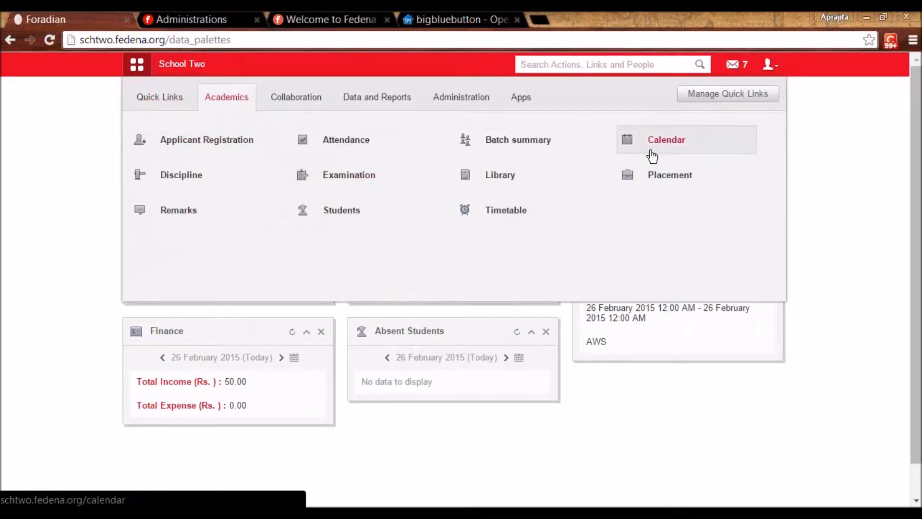
{"action": "left_click", "coordinate": [645, 178]}
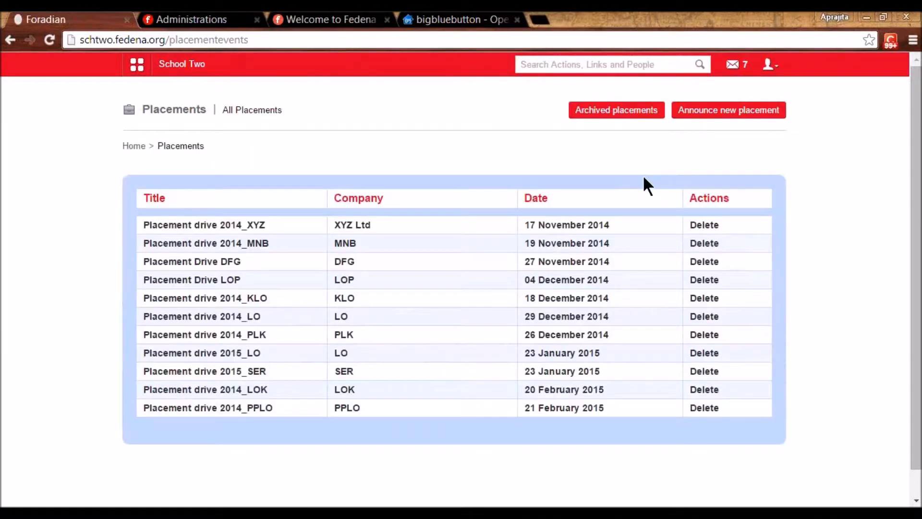
- Start a new placement announcement titled 'Placement drive 2014_LPO'
{"action": "left_click", "coordinate": [727, 114]}
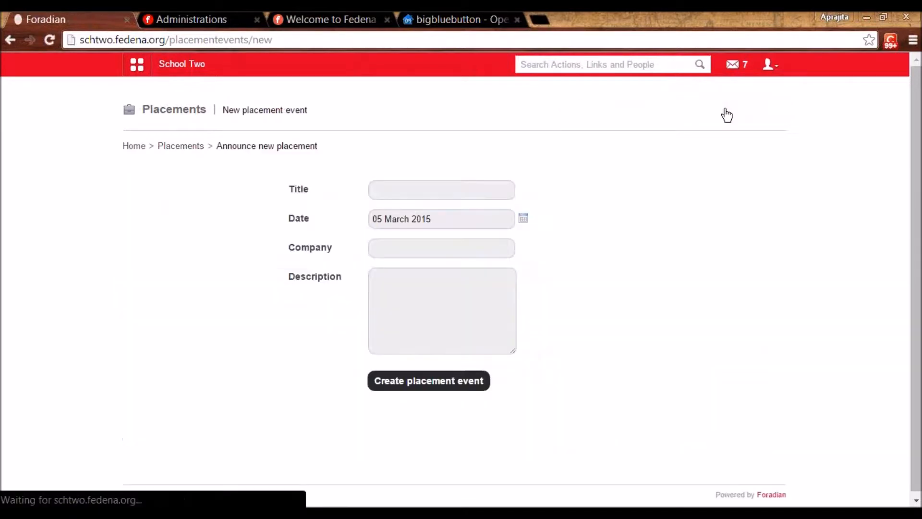
{"action": "left_click", "coordinate": [437, 195]}
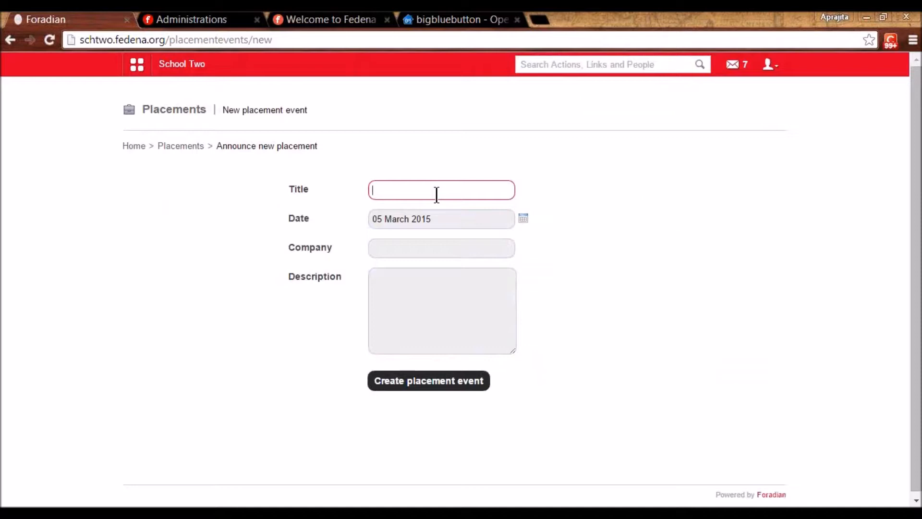
{"action": "type", "text": "Pl"}
{"action": "key", "text": "Down"}
{"action": "key", "text": "End"}
{"action": "key", "text": "BackSpace"}
{"action": "key", "text": "BackSpace"}
{"action": "type", "text": "LPO"}
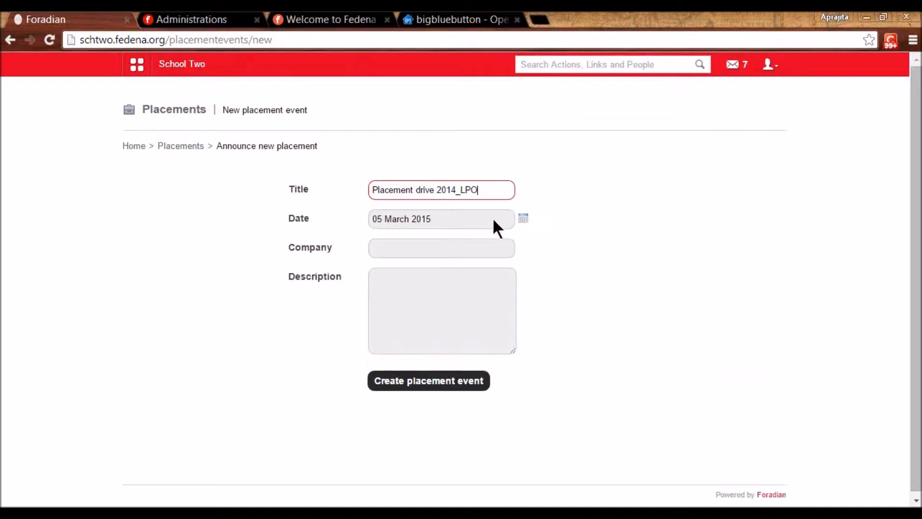
- Set date 26 February 2015, company LPO, description JD, and create the placement event
{"action": "left_click", "coordinate": [469, 246]}
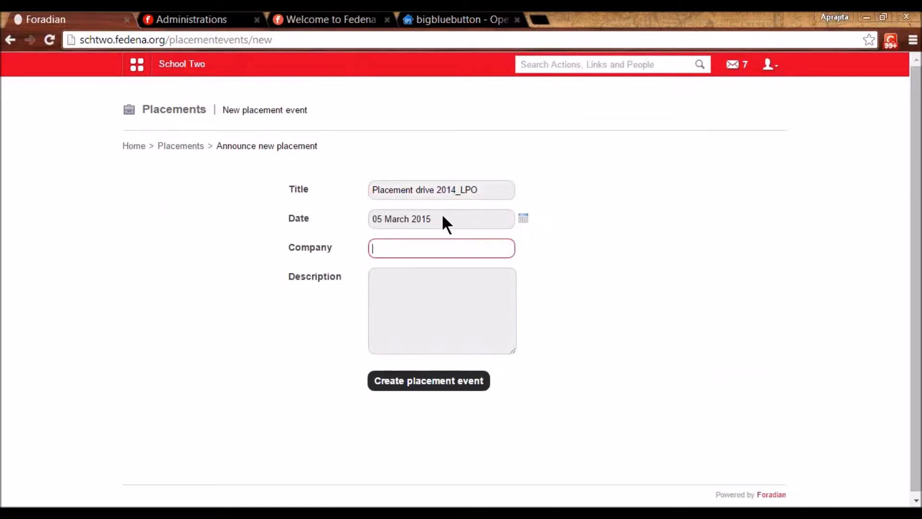
{"action": "left_click", "coordinate": [523, 218]}
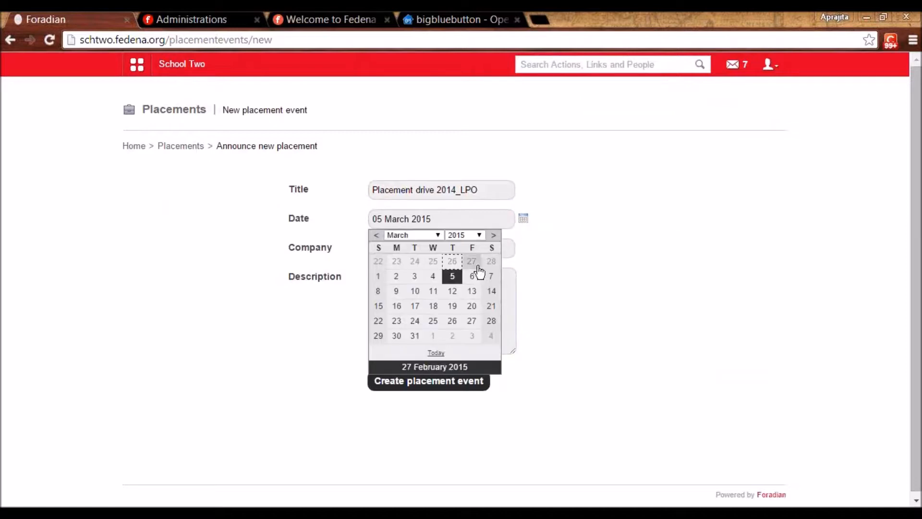
{"action": "left_click", "coordinate": [452, 263]}
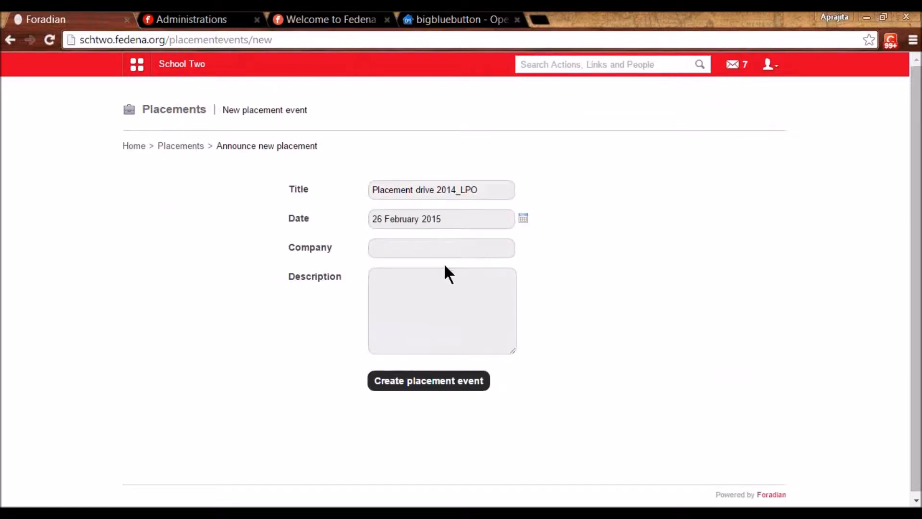
{"action": "left_click", "coordinate": [411, 245]}
{"action": "type", "text": "LPO"}
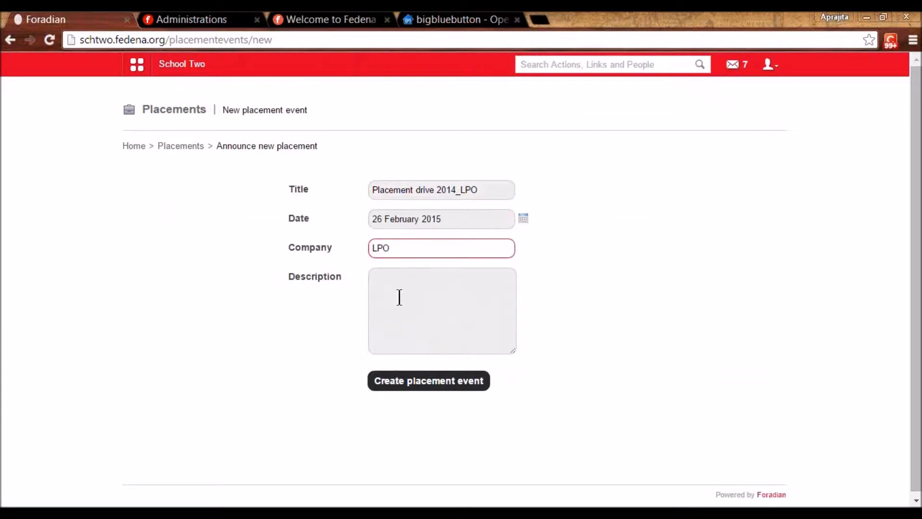
{"action": "left_click", "coordinate": [399, 296]}
{"action": "type", "text": "JD"}
{"action": "left_click", "coordinate": [406, 384]}
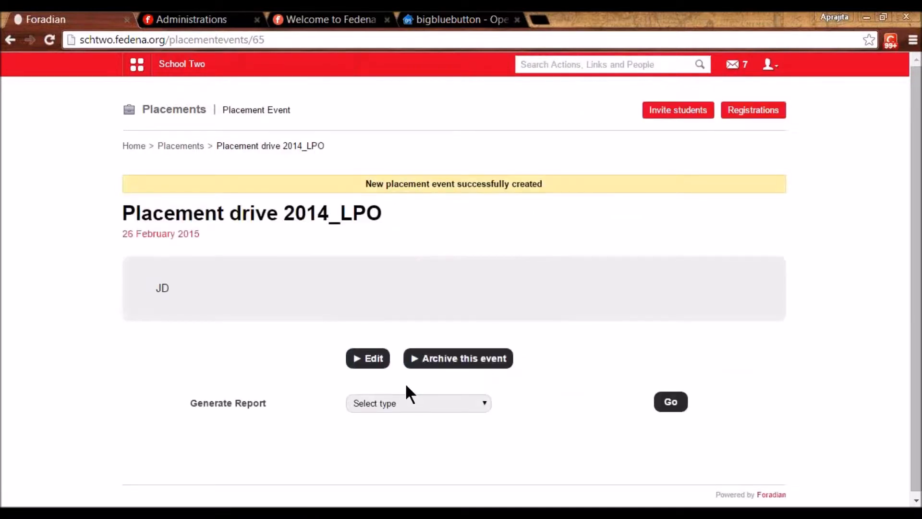
- Invite three C2 - A 2015 students and one C5 - A 2015 student to Placement drive 2014_LPO
{"action": "left_click", "coordinate": [680, 117]}
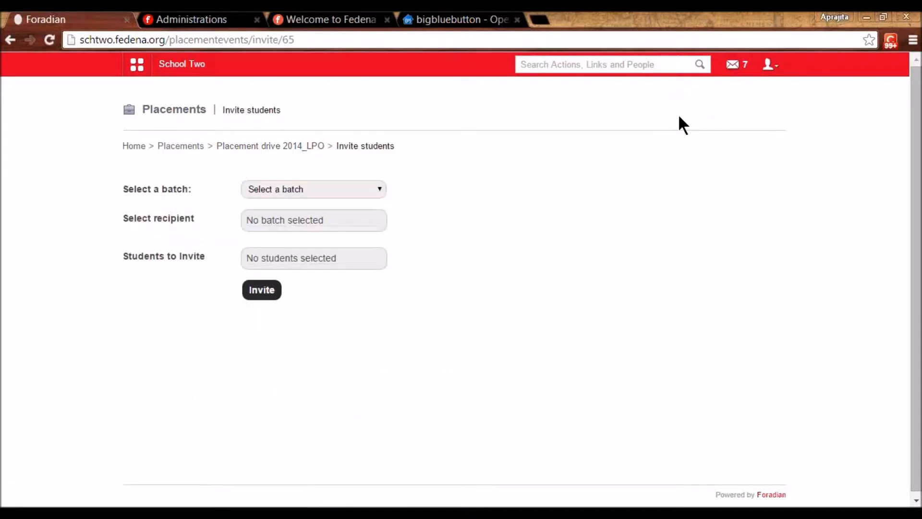
{"action": "left_click", "coordinate": [348, 190]}
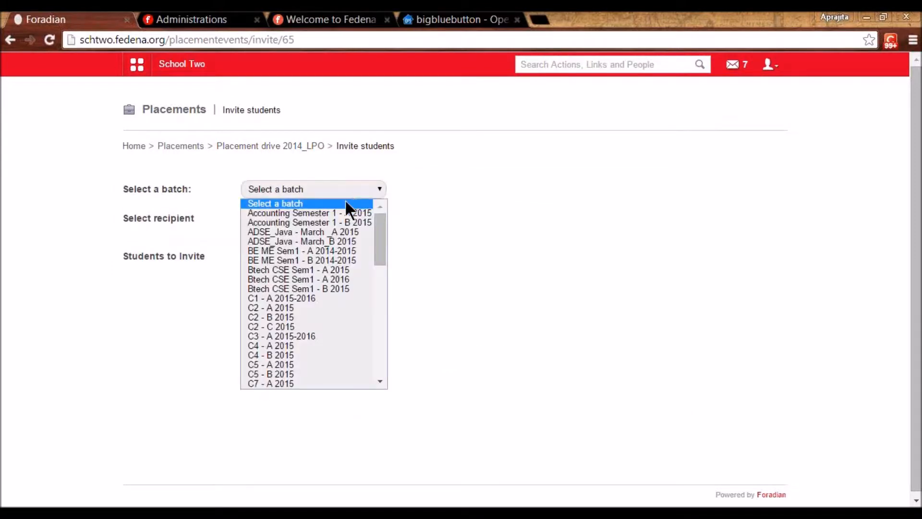
{"action": "left_click", "coordinate": [304, 308]}
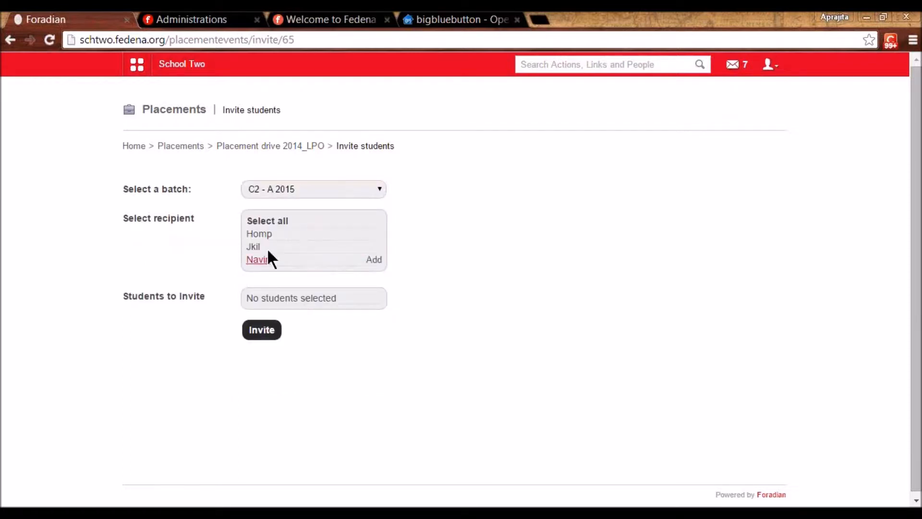
{"action": "left_click", "coordinate": [259, 236]}
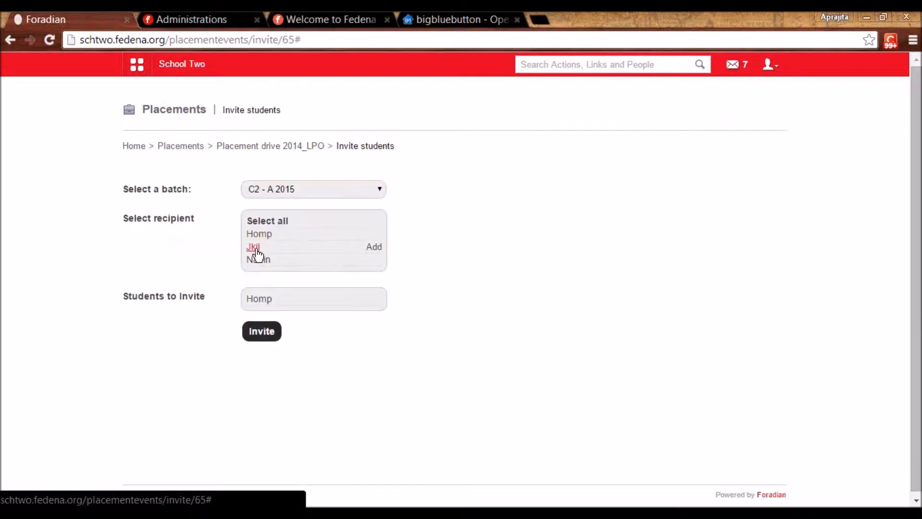
{"action": "left_click", "coordinate": [255, 248]}
{"action": "left_click", "coordinate": [257, 261]}
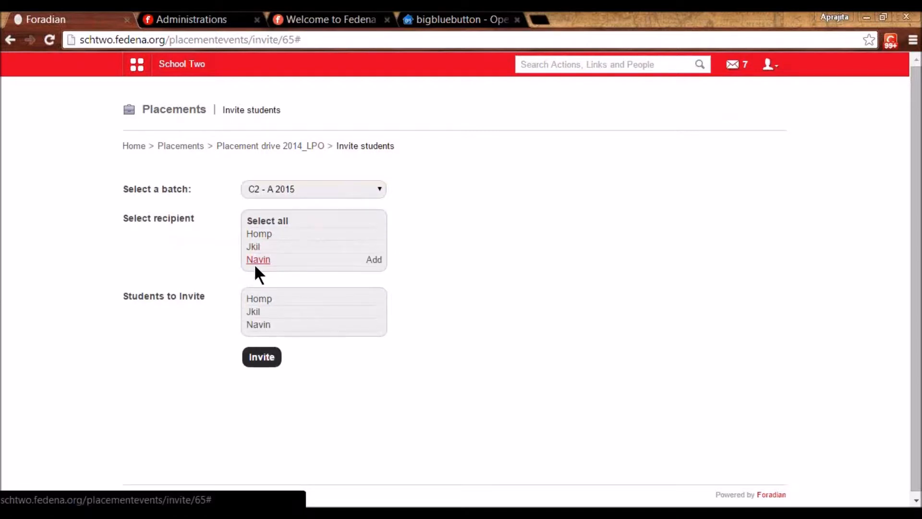
{"action": "left_click", "coordinate": [293, 189]}
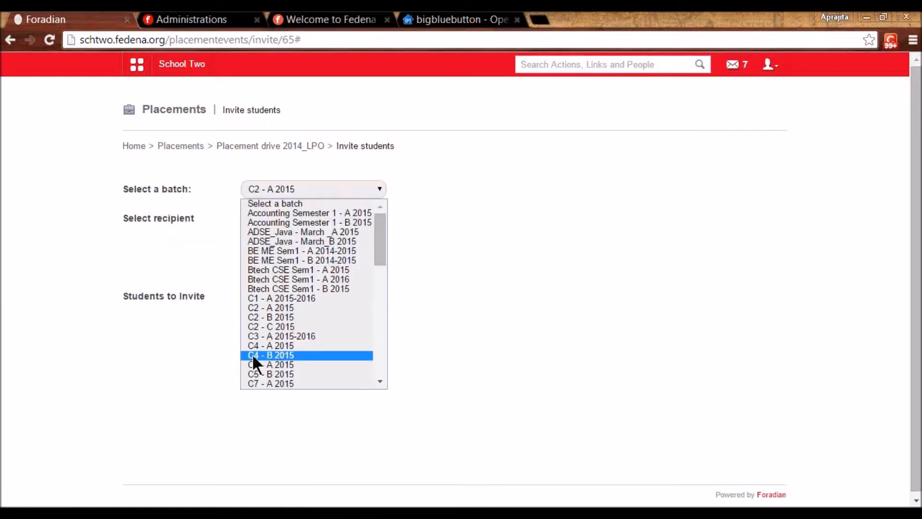
{"action": "left_click", "coordinate": [253, 354]}
{"action": "key", "text": "Down"}
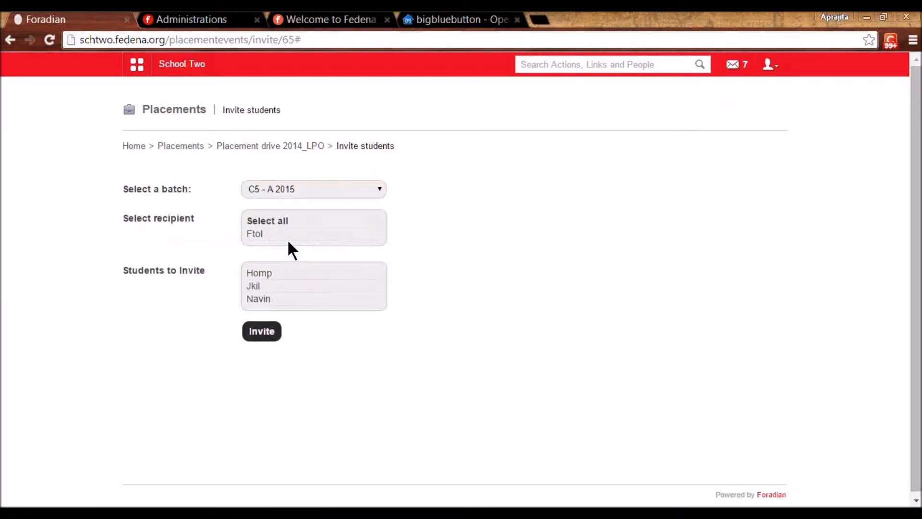
{"action": "left_click", "coordinate": [255, 236]}
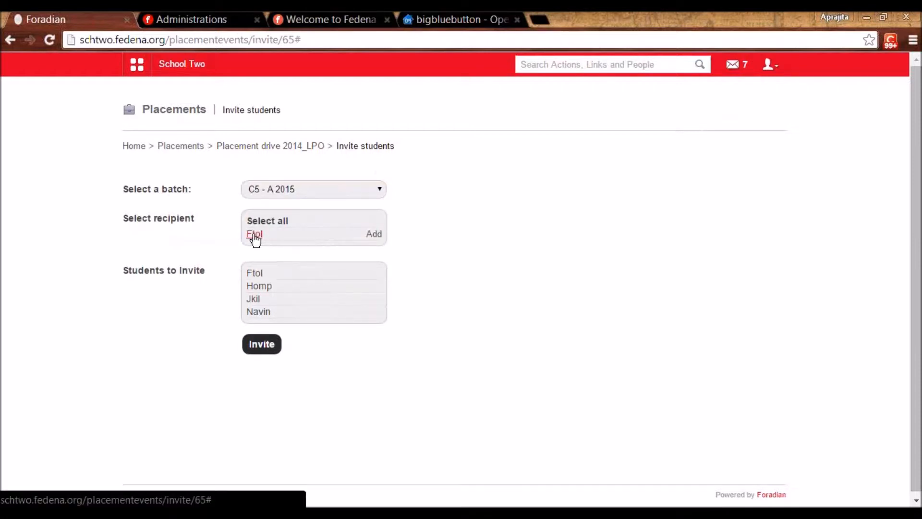
{"action": "left_click", "coordinate": [255, 345]}
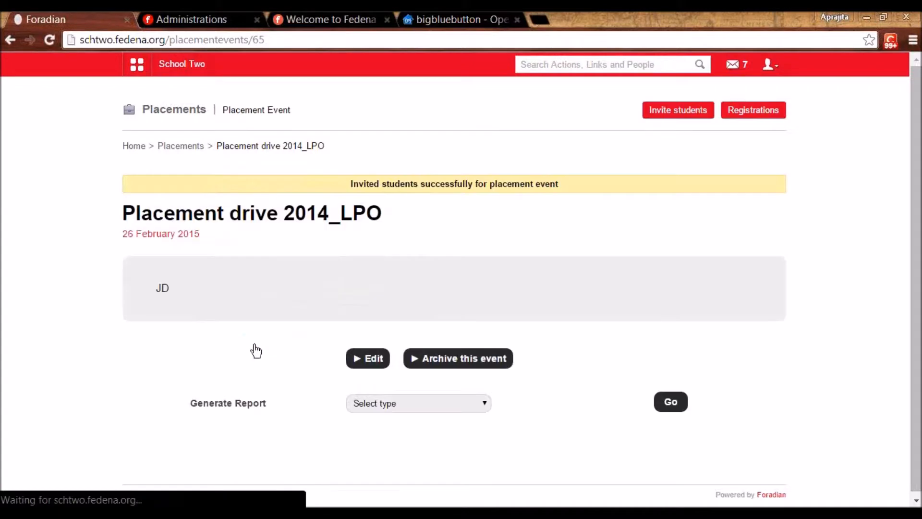
- Search for the invited student and open their profile
{"action": "type", "text": "ftol"}
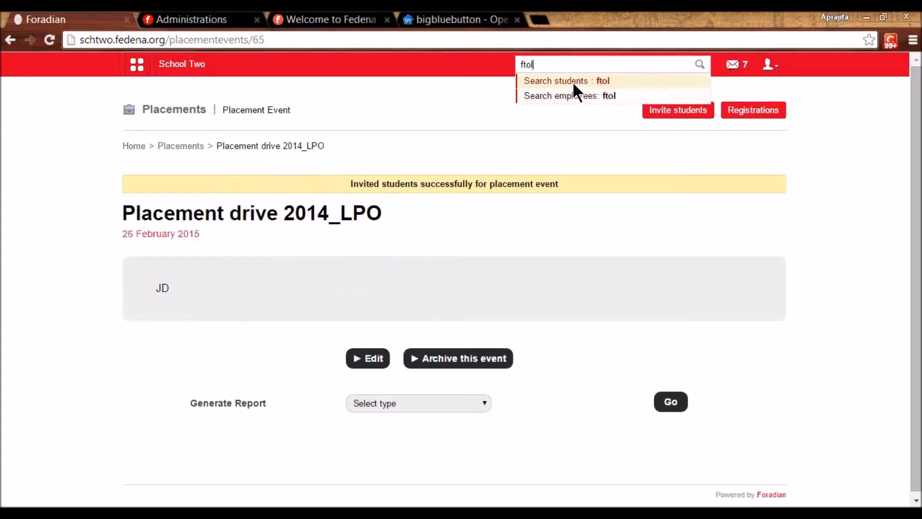
{"action": "left_click", "coordinate": [573, 82]}
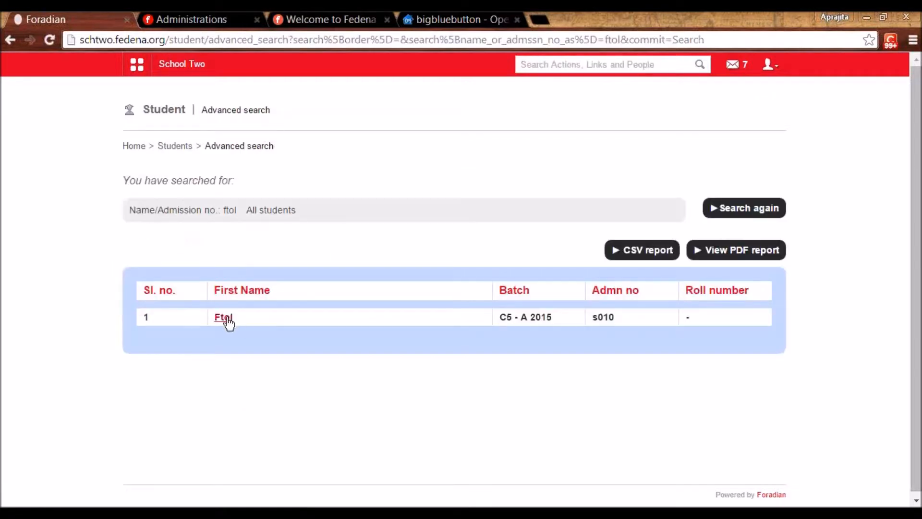
{"action": "left_click", "coordinate": [226, 318]}
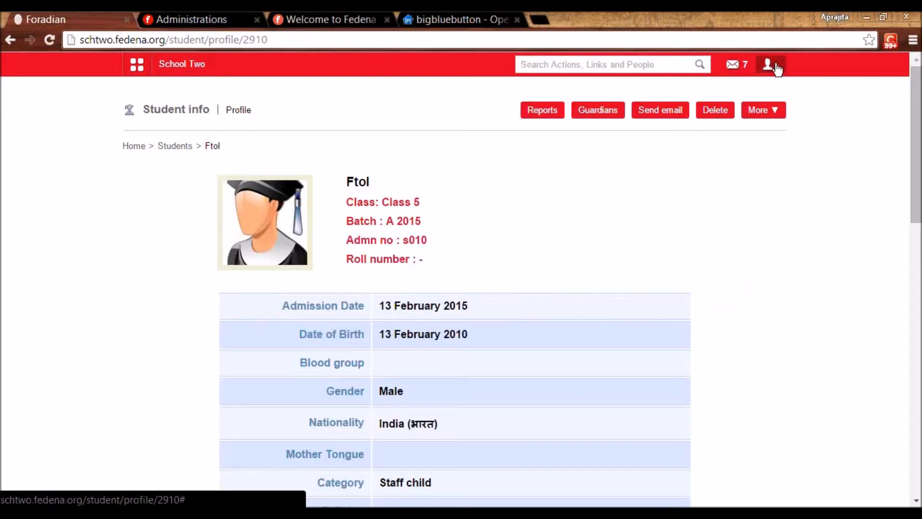
- Log out of admin and sign in with the student's admission number and password
{"action": "left_click", "coordinate": [777, 69]}
{"action": "left_click", "coordinate": [722, 119]}
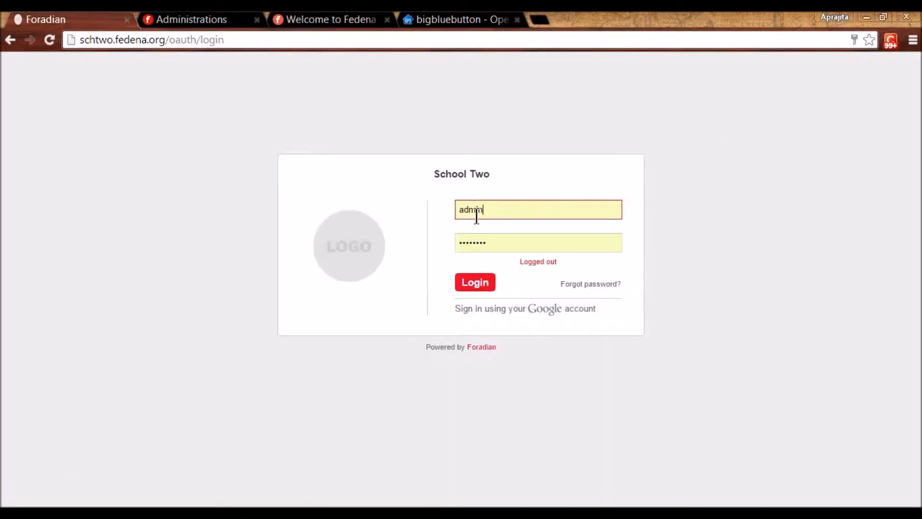
{"action": "double_click", "coordinate": [477, 211]}
{"action": "type", "text": "s010"}
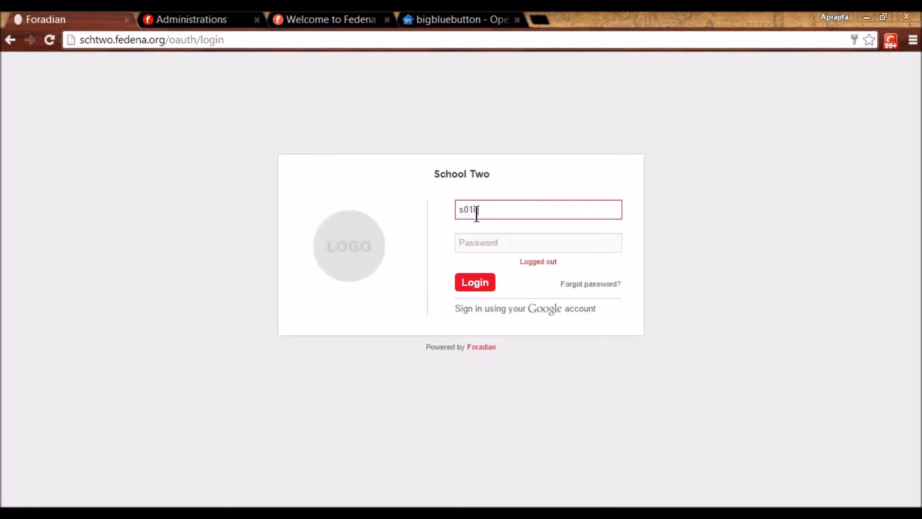
{"action": "key", "text": "Tab"}
{"action": "type", "text": "s"}
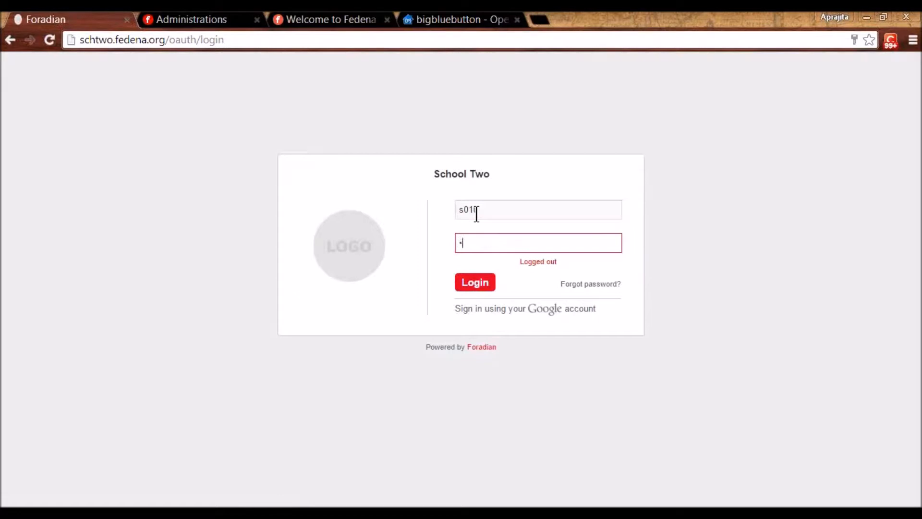
{"action": "type", "text": "010123"}
{"action": "key", "text": "Return"}
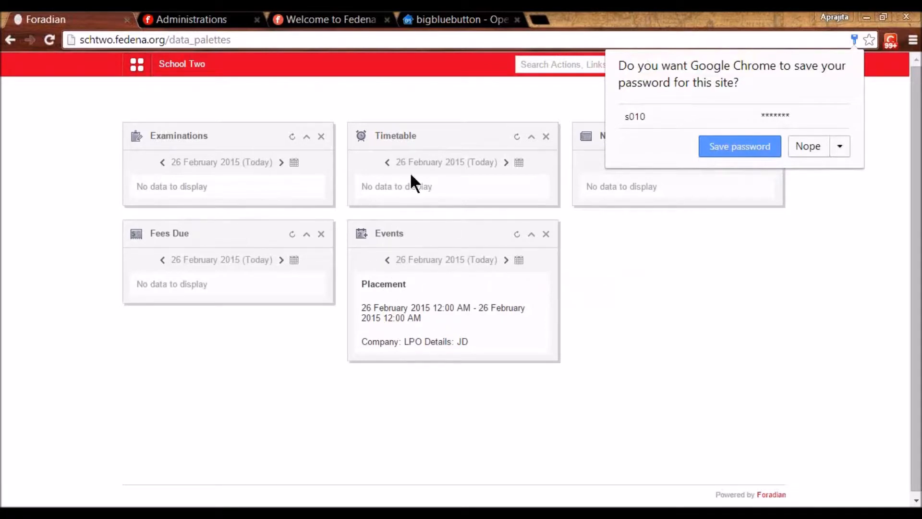
- Open Placement drive 2014_LPO from the student's placements page
{"action": "left_click", "coordinate": [143, 73]}
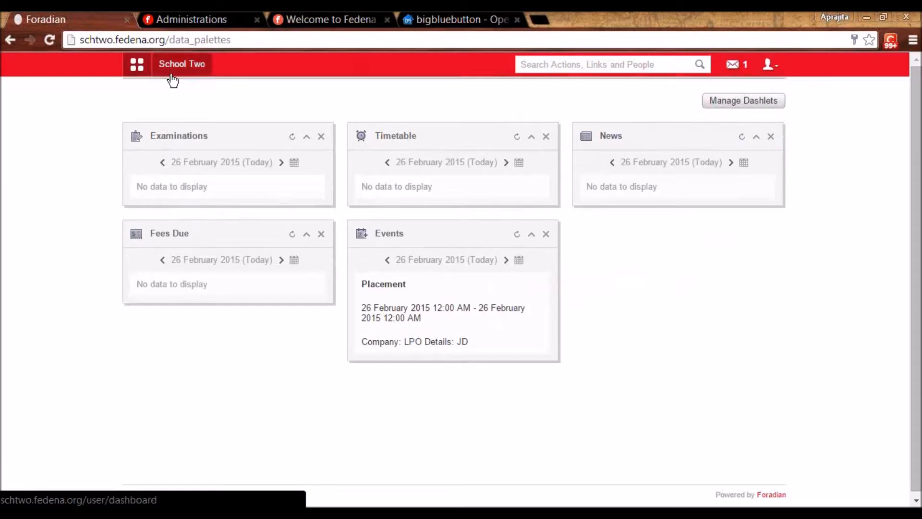
{"action": "left_click", "coordinate": [223, 97]}
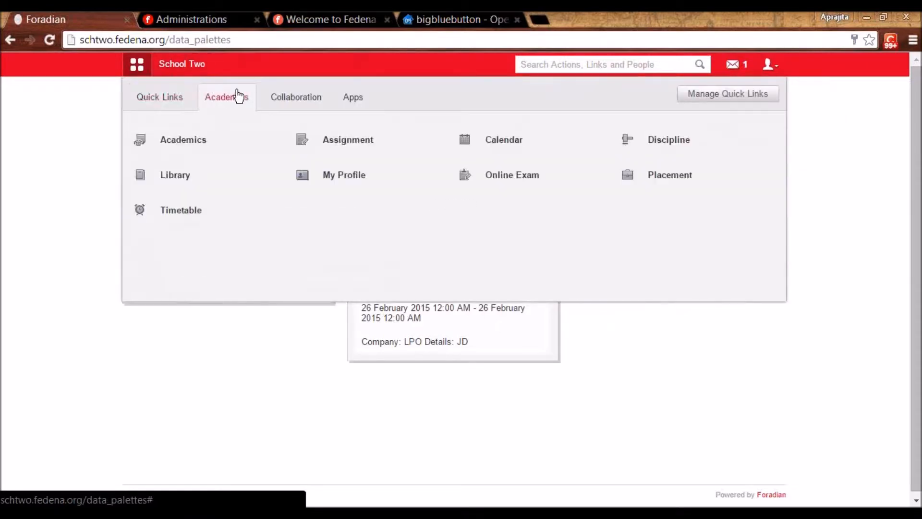
{"action": "left_click", "coordinate": [665, 178]}
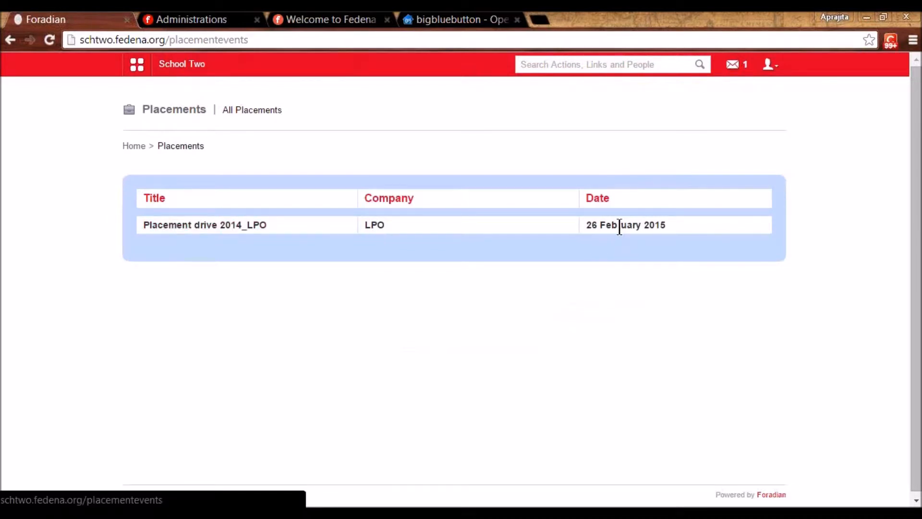
{"action": "left_click", "coordinate": [192, 226]}
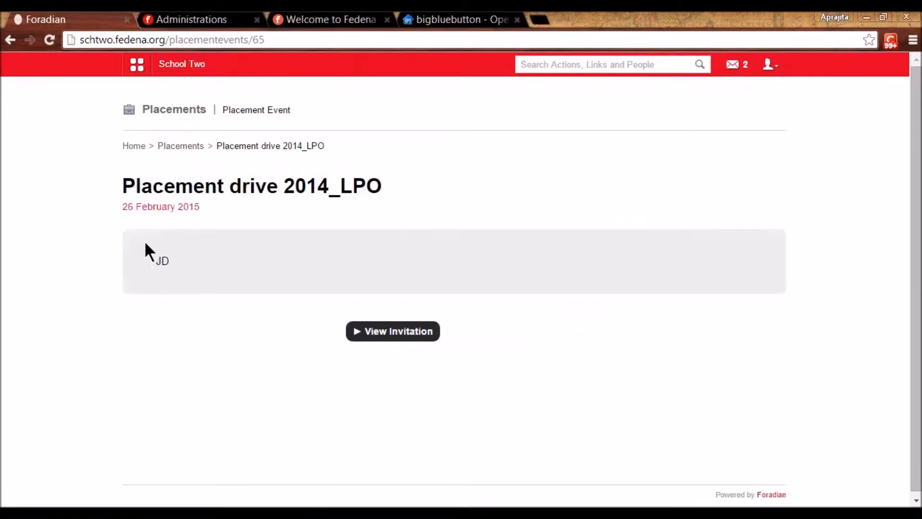
- View the invitation, apply to the drive, and log out of the student account
{"action": "left_click", "coordinate": [388, 336]}
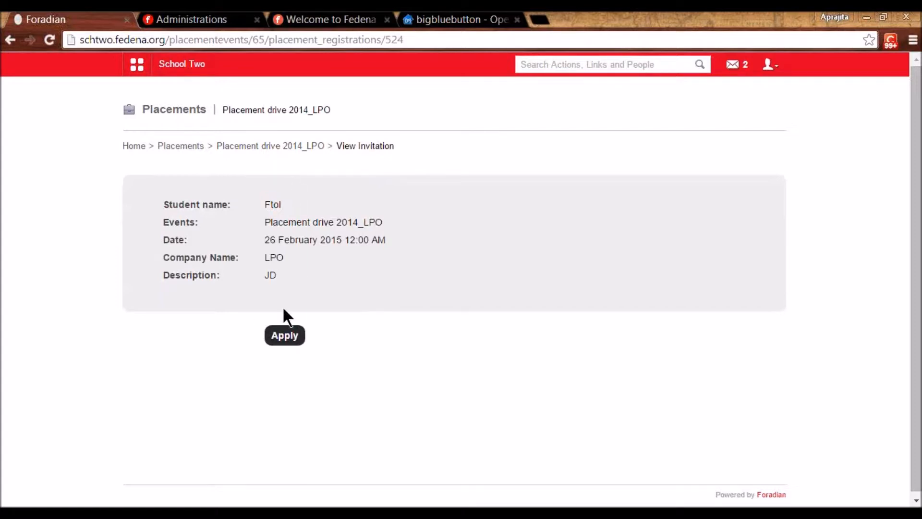
{"action": "left_click", "coordinate": [283, 335]}
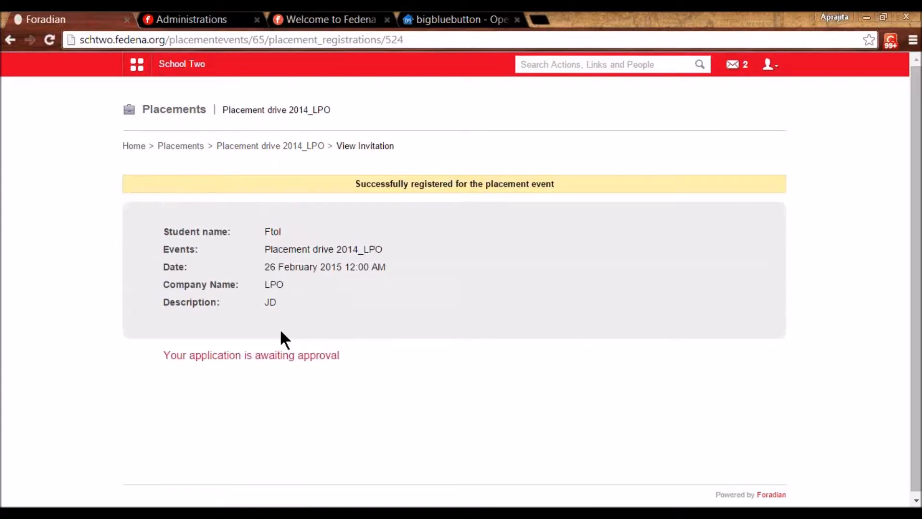
{"action": "left_click", "coordinate": [770, 63]}
{"action": "left_click", "coordinate": [715, 121]}
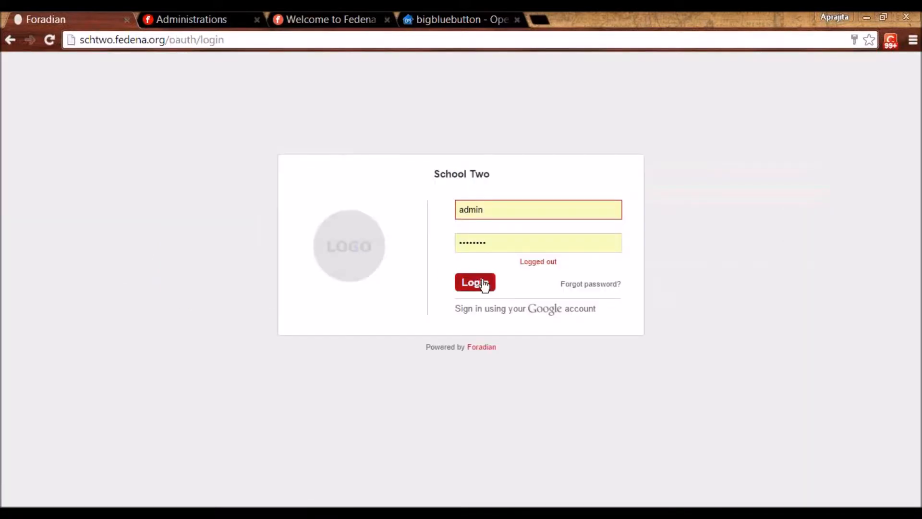
- Sign in as admin and open Registrations for Placement drive 2014_LPO under Academics > Placement
{"action": "left_click", "coordinate": [482, 284]}
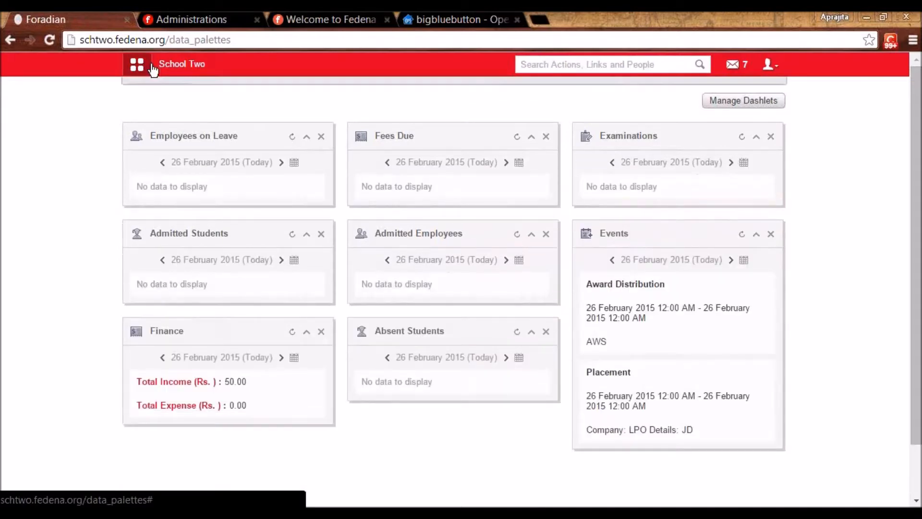
{"action": "left_click", "coordinate": [151, 66]}
{"action": "left_click", "coordinate": [231, 99]}
{"action": "mouse_move", "coordinate": [197, 214]}
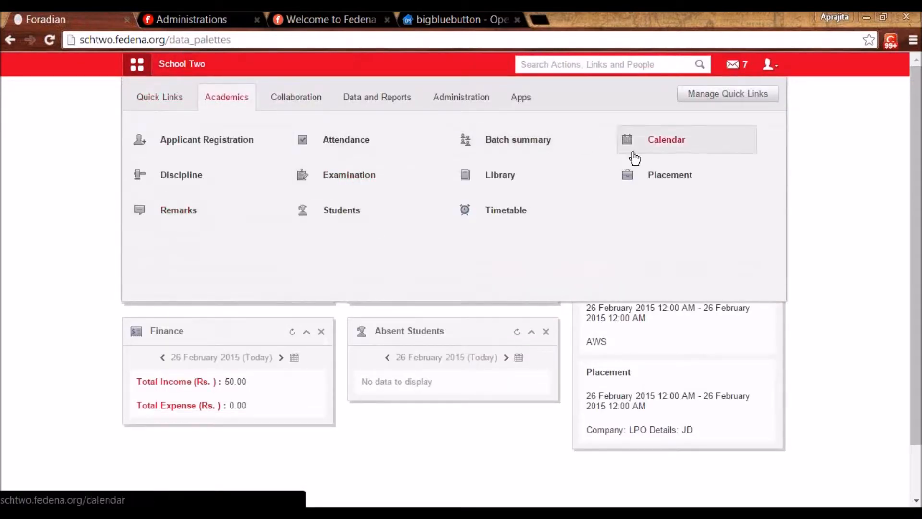
{"action": "left_click", "coordinate": [651, 175]}
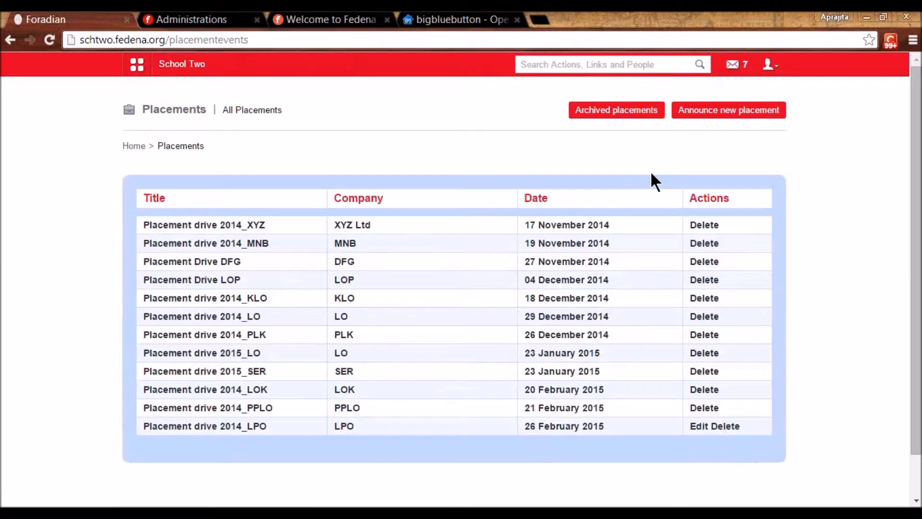
{"action": "left_click", "coordinate": [249, 425]}
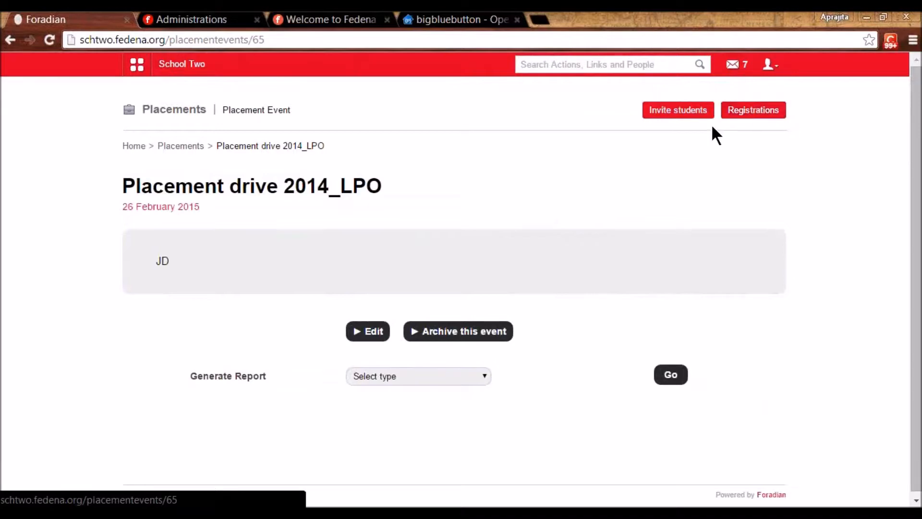
{"action": "left_click", "coordinate": [757, 112]}
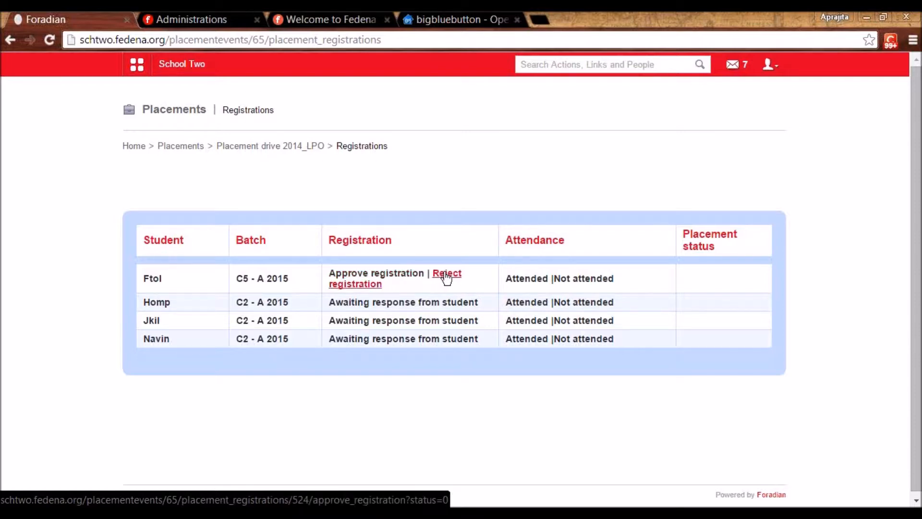
- Approve the C5 - A 2015 applicant's registration, mark attended, approve placement, and return to Placements
{"action": "left_click", "coordinate": [405, 273]}
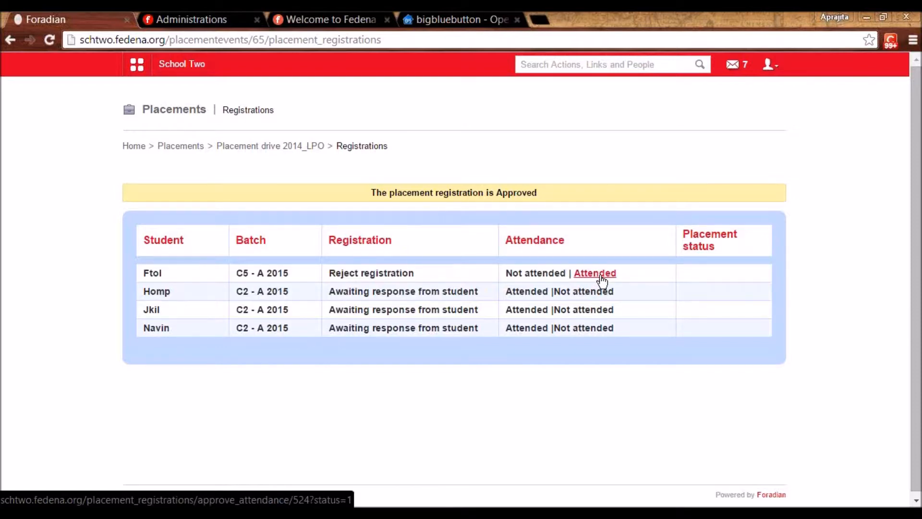
{"action": "left_click_drag", "start_coordinate": [506, 272], "coordinate": [556, 273]}
{"action": "left_click", "coordinate": [557, 273]}
{"action": "left_click", "coordinate": [594, 273]}
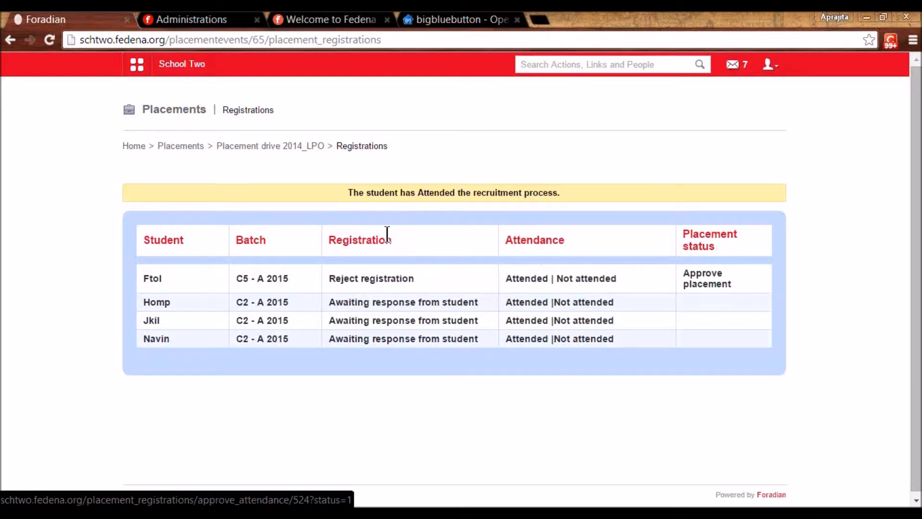
{"action": "left_click", "coordinate": [708, 279]}
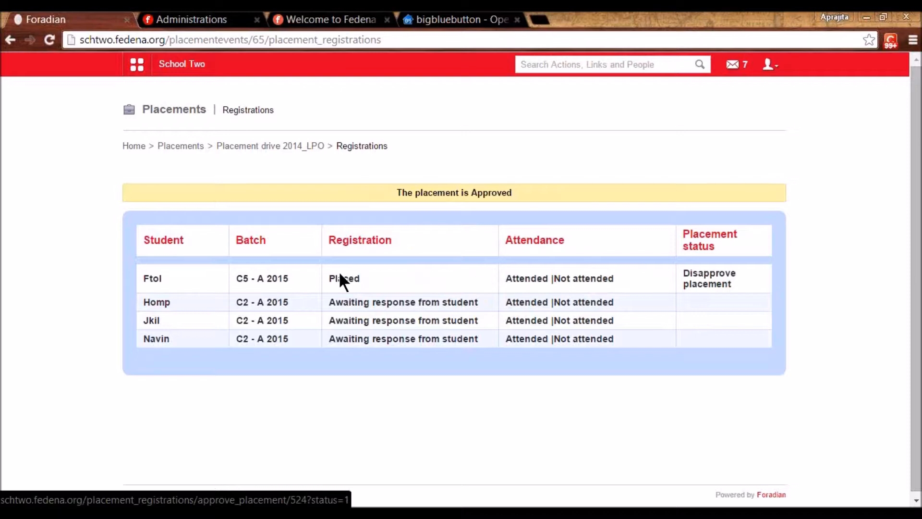
{"action": "left_click", "coordinate": [183, 149]}
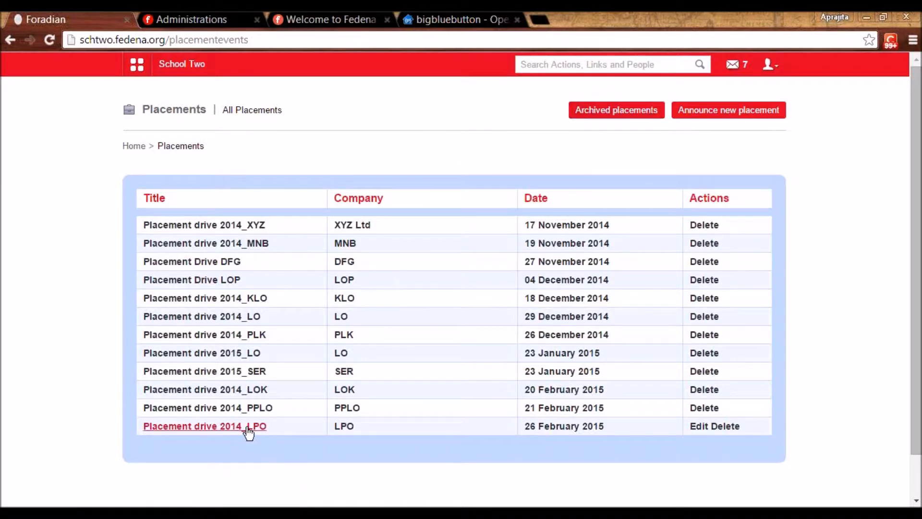
- Archive Placement drive 2014_PPLO
{"action": "left_click", "coordinate": [242, 408]}
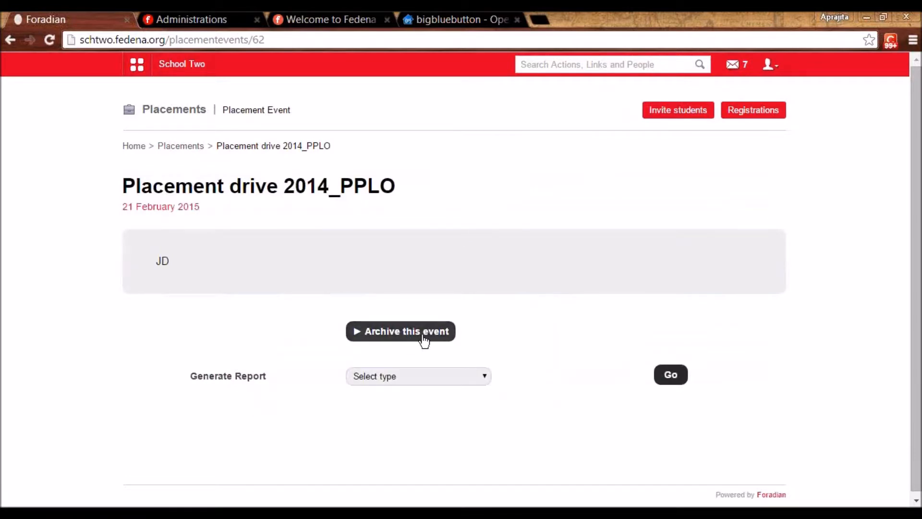
{"action": "left_click", "coordinate": [422, 333]}
{"action": "left_click", "coordinate": [498, 131]}
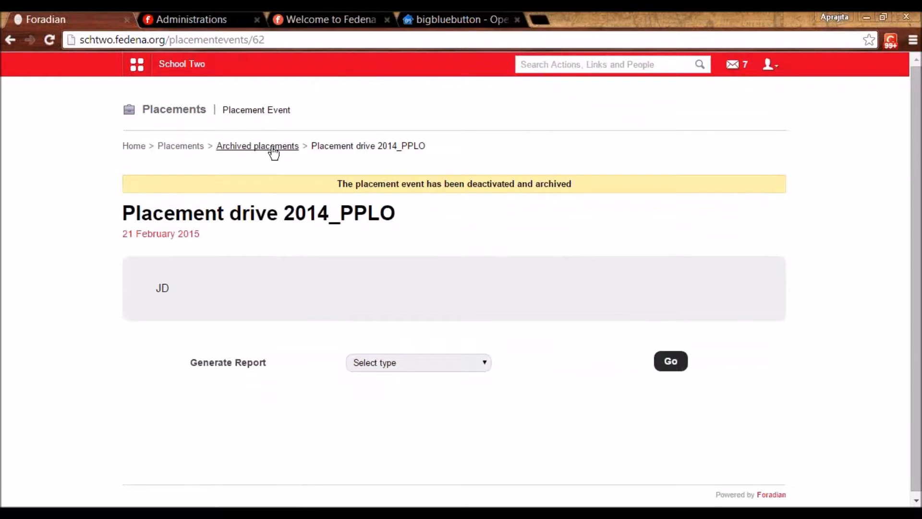
- Generate the Placed students report for Placement drive 2014_LOK
{"action": "left_click", "coordinate": [191, 146]}
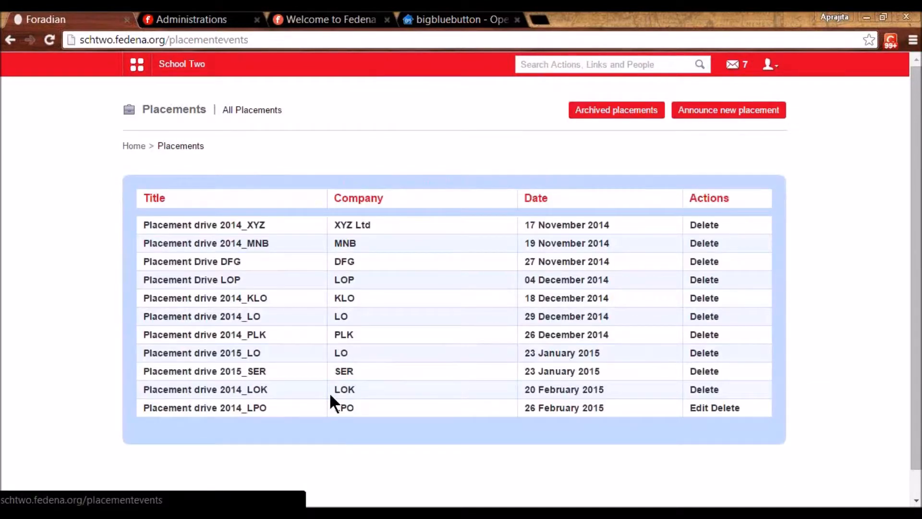
{"action": "left_click", "coordinate": [248, 393]}
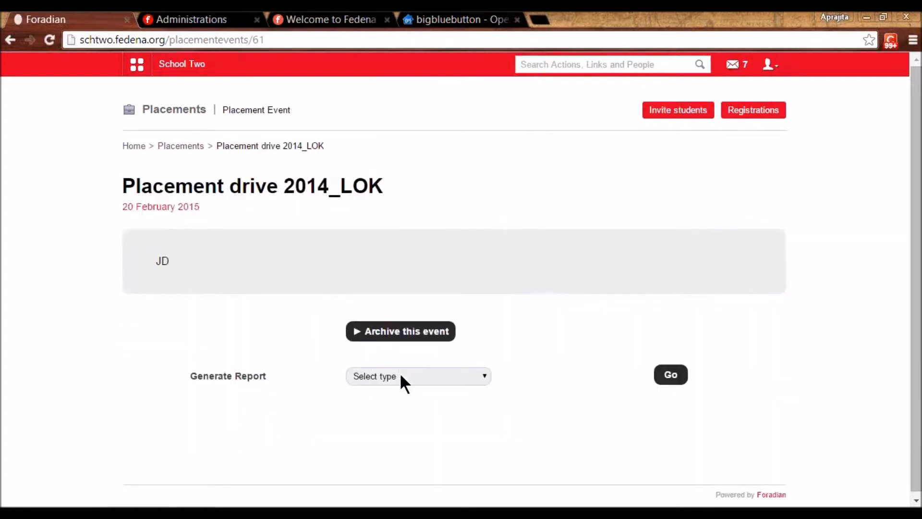
{"action": "left_click", "coordinate": [400, 376]}
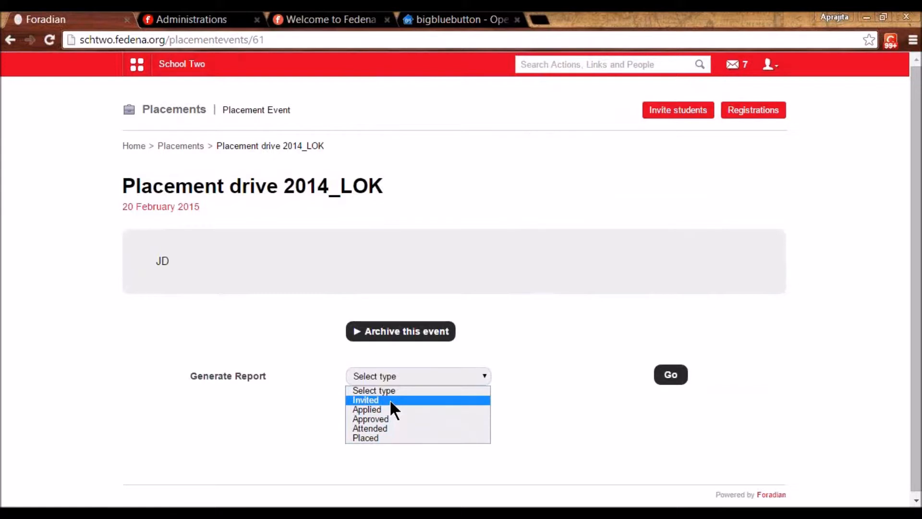
{"action": "left_click", "coordinate": [384, 437]}
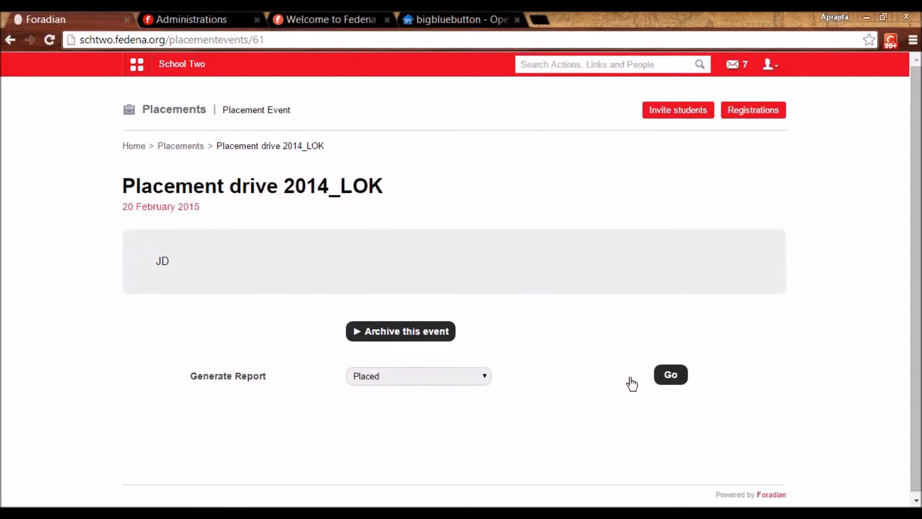
{"action": "left_click", "coordinate": [668, 379]}
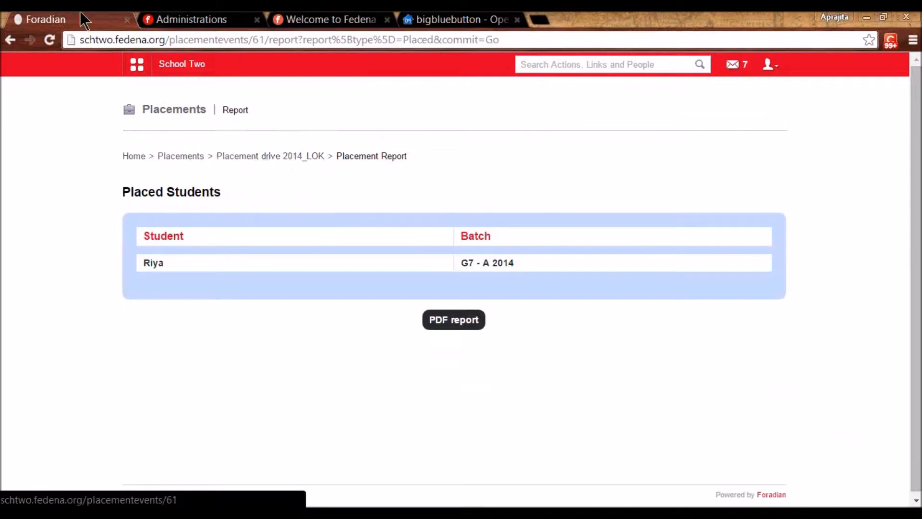
{"action": "left_click", "coordinate": [137, 65]}
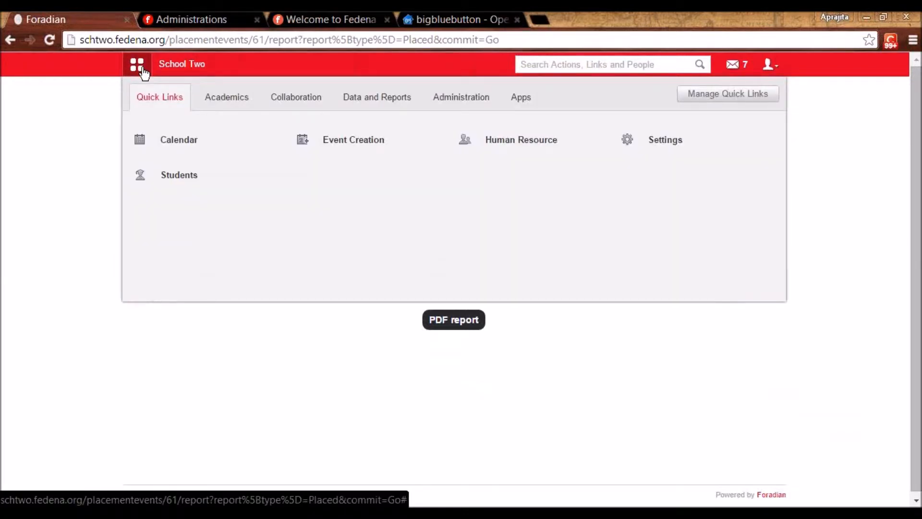
- Open Tasks under Collaboration and start the Create new task form
{"action": "left_click", "coordinate": [236, 94]}
{"action": "left_click", "coordinate": [296, 94]}
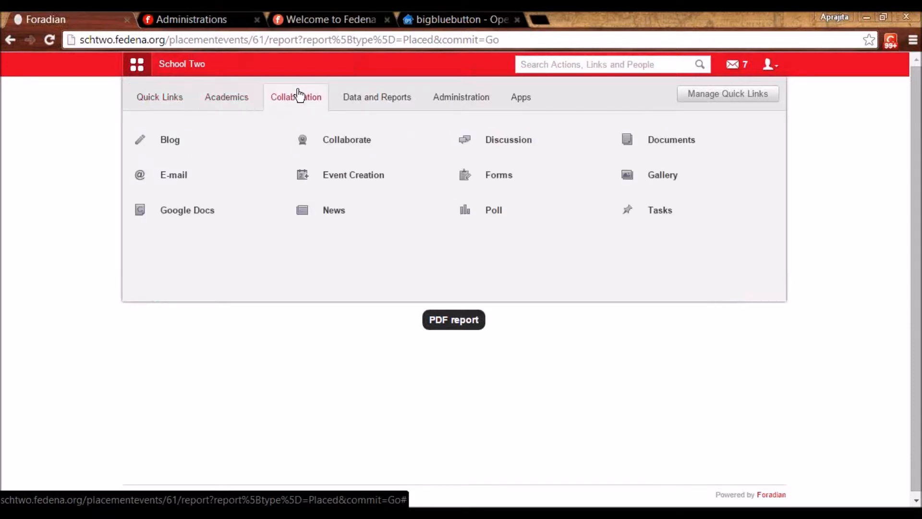
{"action": "left_click", "coordinate": [653, 216]}
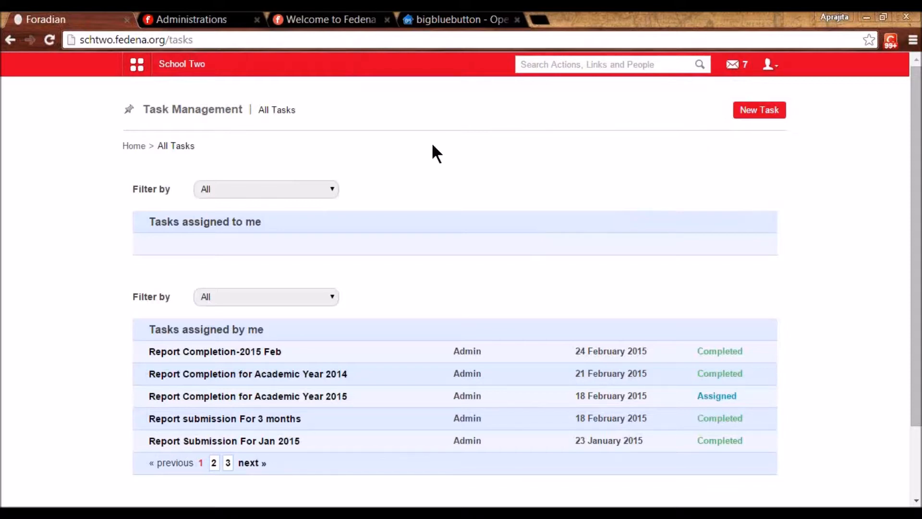
{"action": "left_click", "coordinate": [763, 110]}
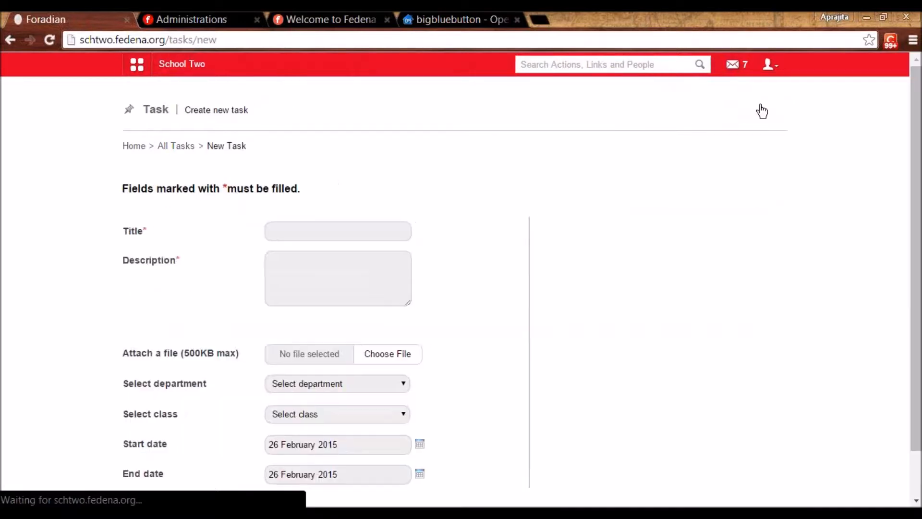
- Title the task 'Report Completion for Feb-2015' with the description 'PFA'
{"action": "left_click", "coordinate": [349, 231]}
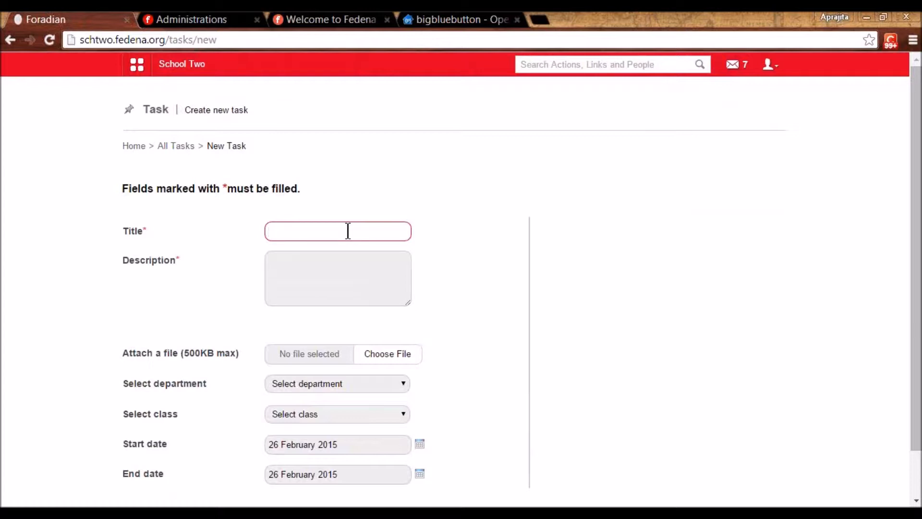
{"action": "left_click", "coordinate": [358, 382]}
{"action": "left_click", "coordinate": [357, 382]}
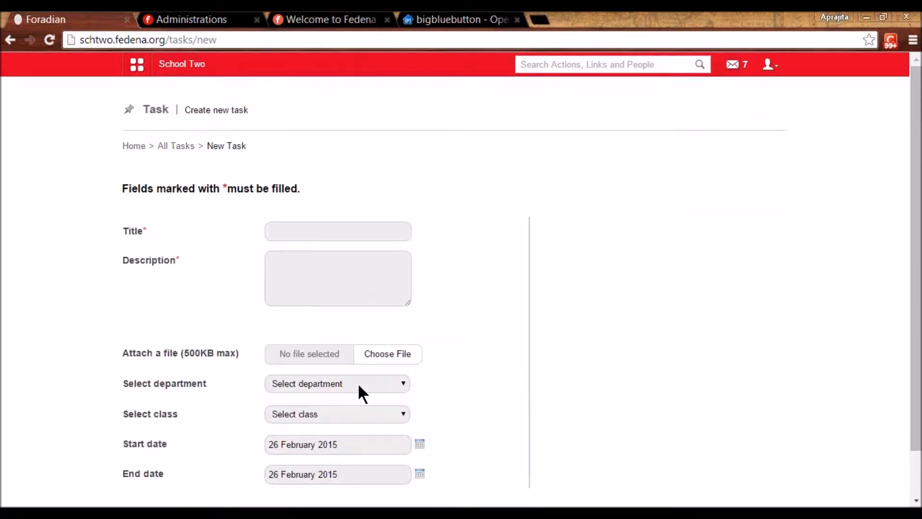
{"action": "left_click", "coordinate": [324, 233]}
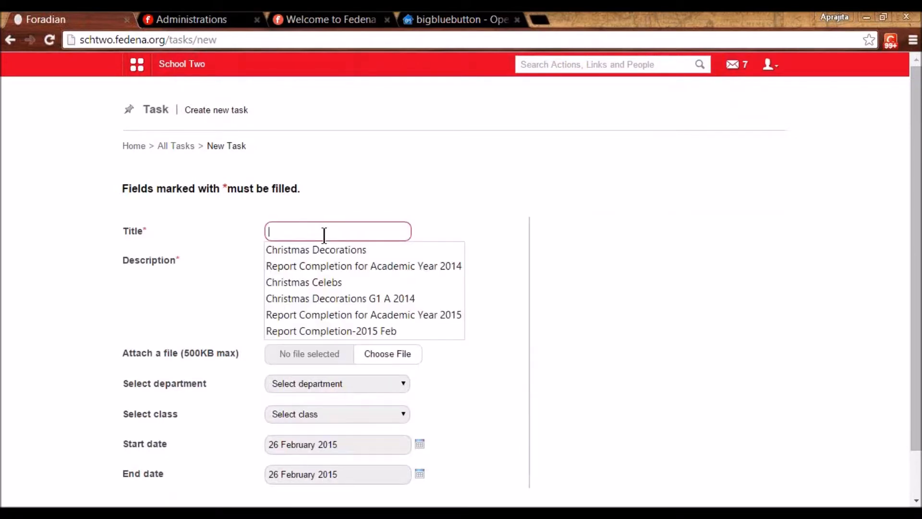
{"action": "left_click", "coordinate": [333, 267]}
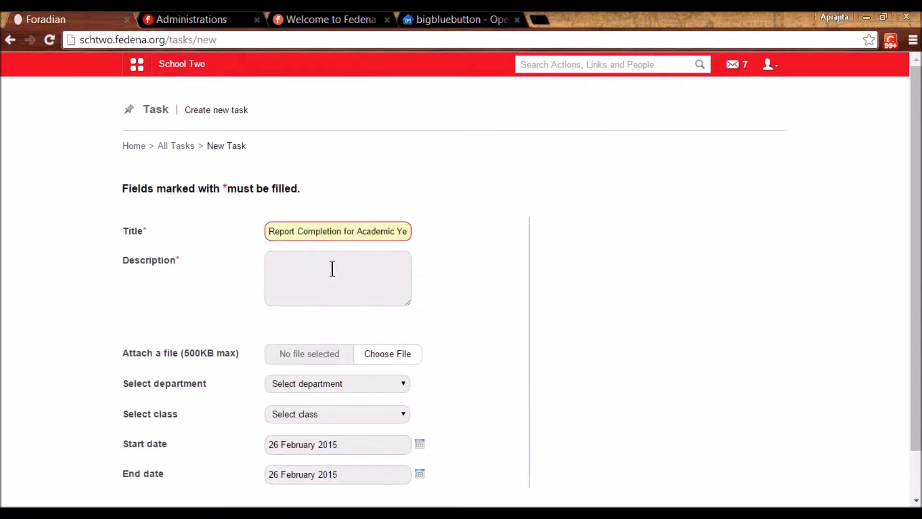
{"action": "key", "text": "BackSpace"}
{"action": "key", "text": "BackSpace"}
{"action": "key", "text": "BackSpace"}
{"action": "key", "text": "BackSpace"}
{"action": "key", "text": "BackSpace"}
{"action": "key", "text": "BackSpace"}
{"action": "key", "text": "BackSpace"}
{"action": "key", "text": "BackSpace"}
{"action": "key", "text": "BackSpace"}
{"action": "key", "text": "BackSpace"}
{"action": "key", "text": "BackSpace"}
{"action": "key", "text": "BackSpace"}
{"action": "key", "text": "BackSpace"}
{"action": "key", "text": "BackSpace"}
{"action": "key", "text": "BackSpace"}
{"action": "key", "text": "BackSpace"}
{"action": "key", "text": "BackSpace"}
{"action": "key", "text": "BackSpace"}
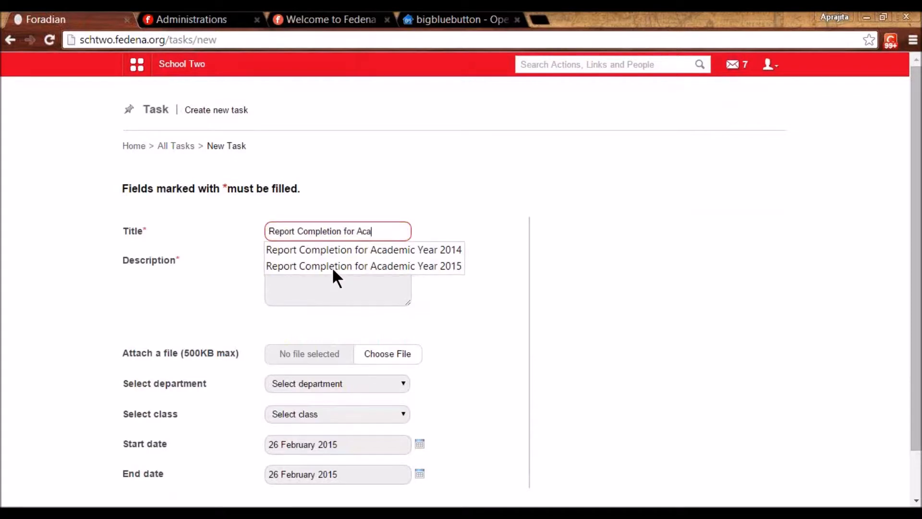
{"action": "type", "text": "Feb"}
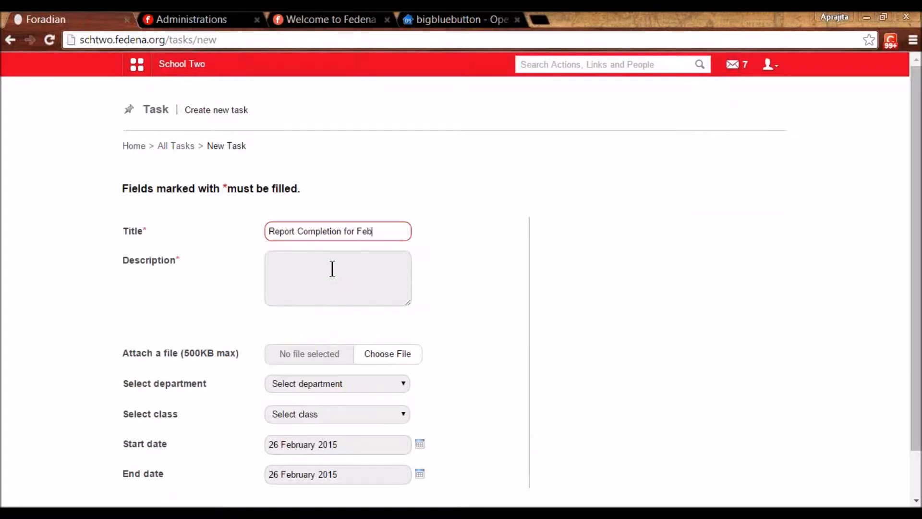
{"action": "type", "text": "-2015"}
{"action": "left_click", "coordinate": [332, 269]}
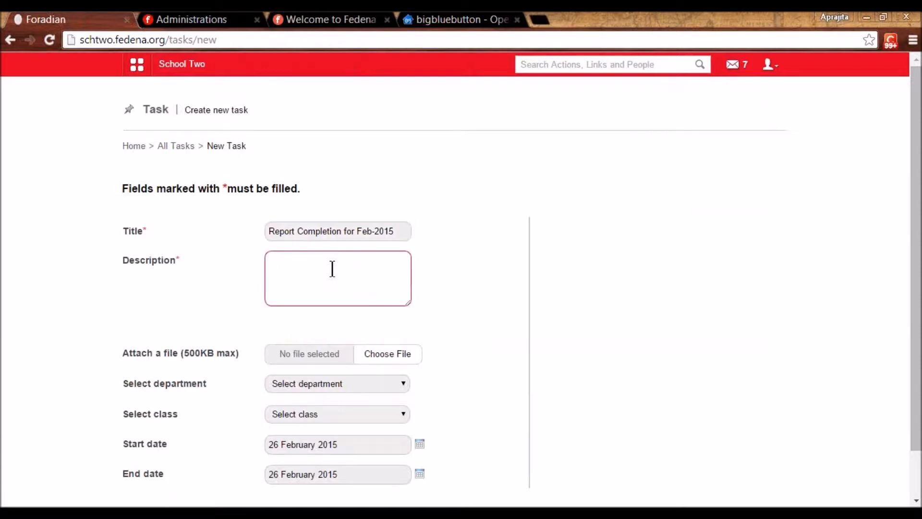
{"action": "type", "text": "PFA"}
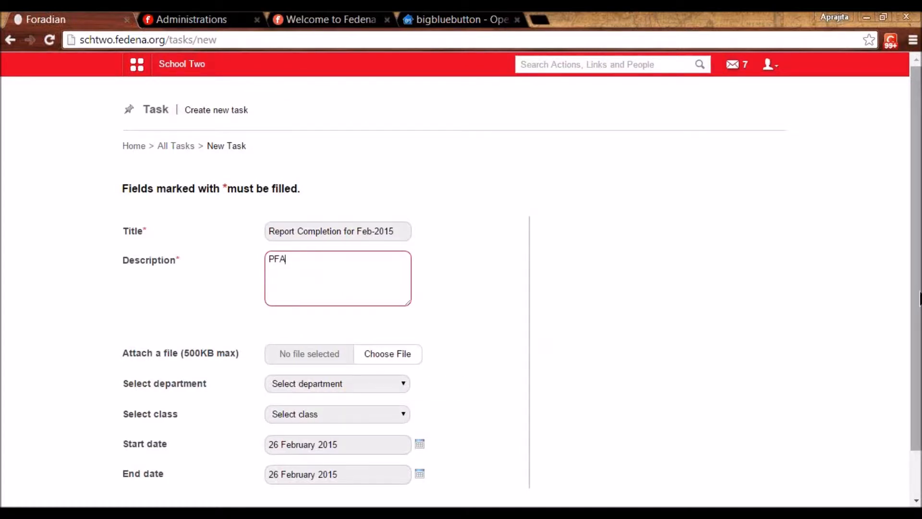
{"action": "left_click_drag", "start_coordinate": [920, 321], "coordinate": [920, 371]}
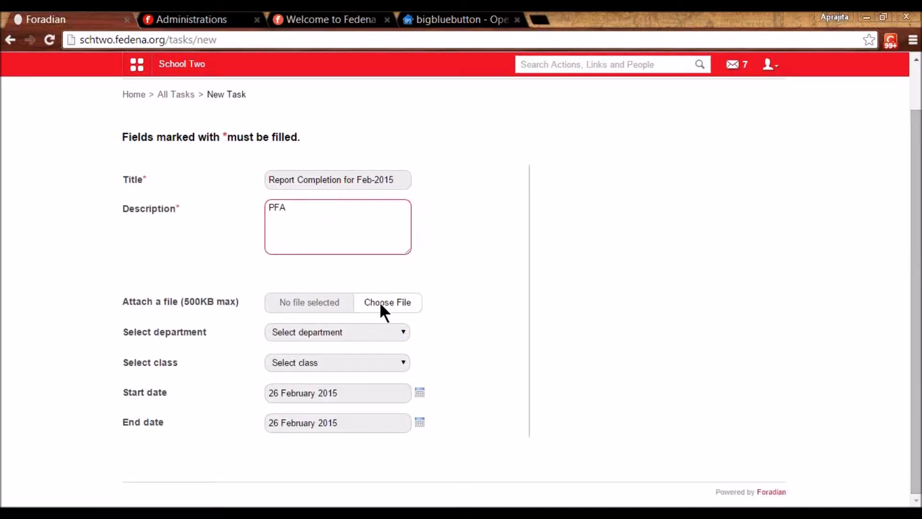
- Assign it to the English department with two staff members, no class, and save
{"action": "left_click", "coordinate": [361, 329]}
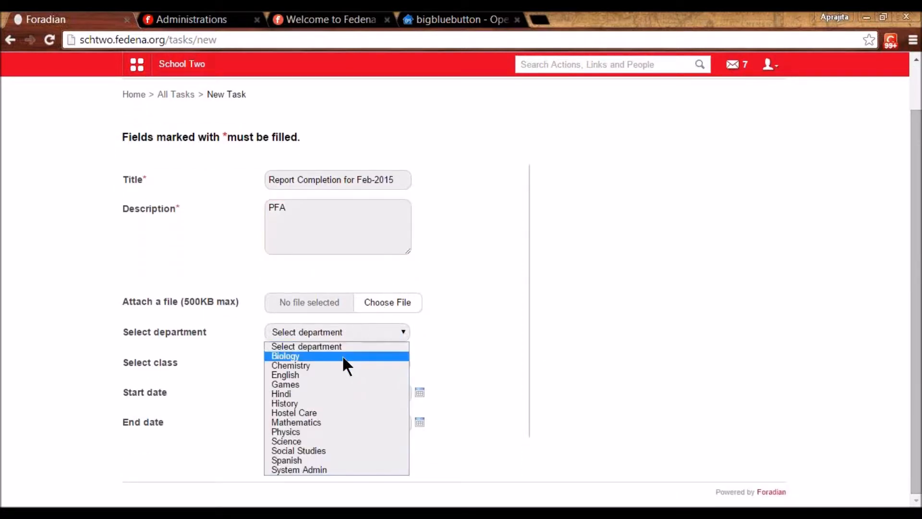
{"action": "left_click", "coordinate": [338, 375]}
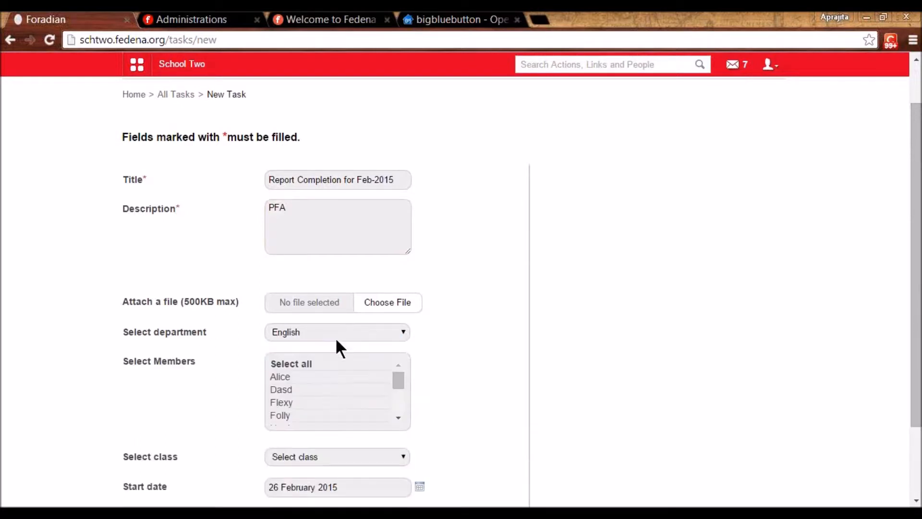
{"action": "left_click", "coordinate": [286, 402]}
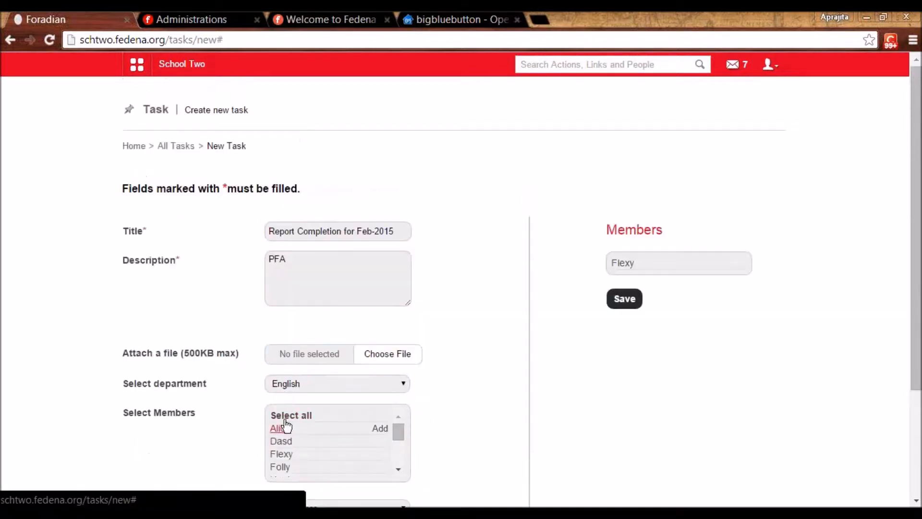
{"action": "left_click", "coordinate": [284, 469]}
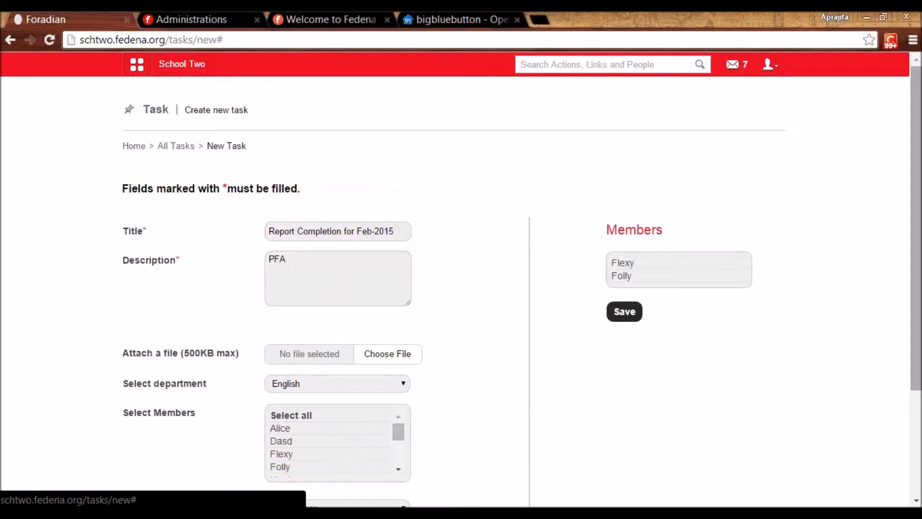
{"action": "left_click_drag", "start_coordinate": [918, 359], "coordinate": [917, 454]}
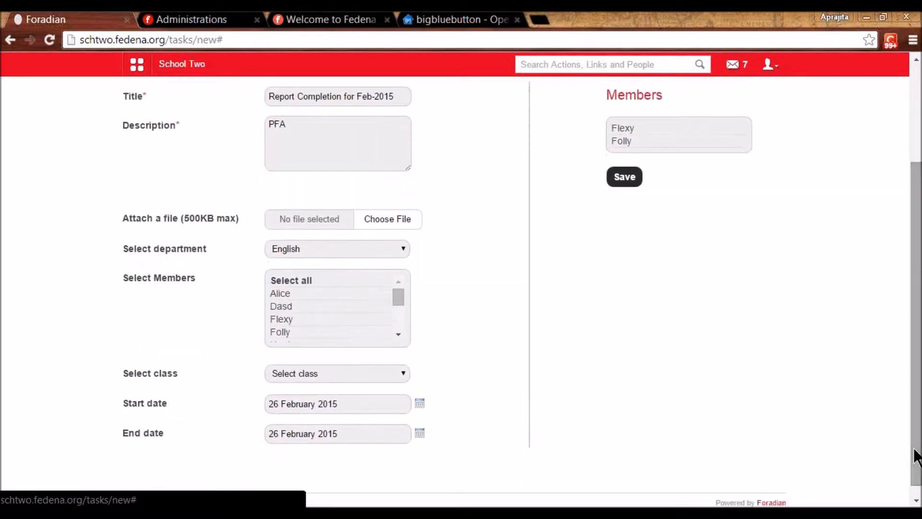
{"action": "left_click", "coordinate": [330, 373]}
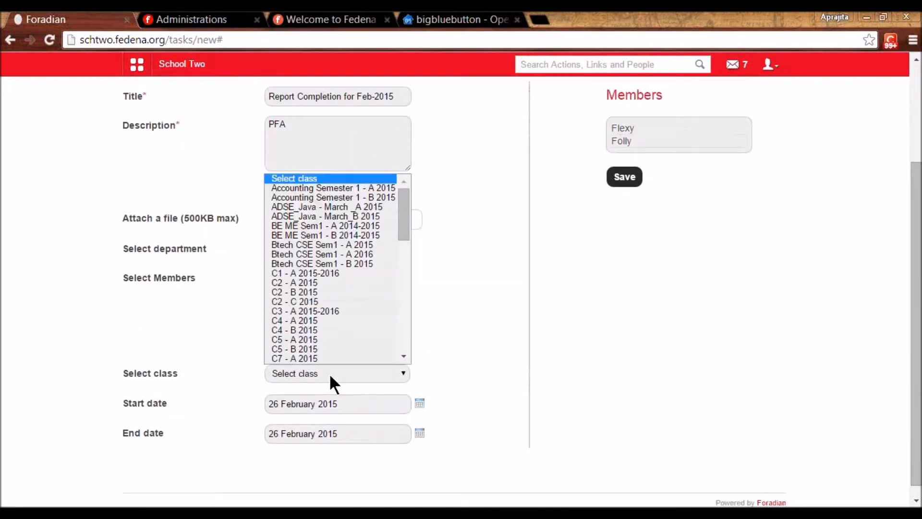
{"action": "left_click", "coordinate": [330, 373]}
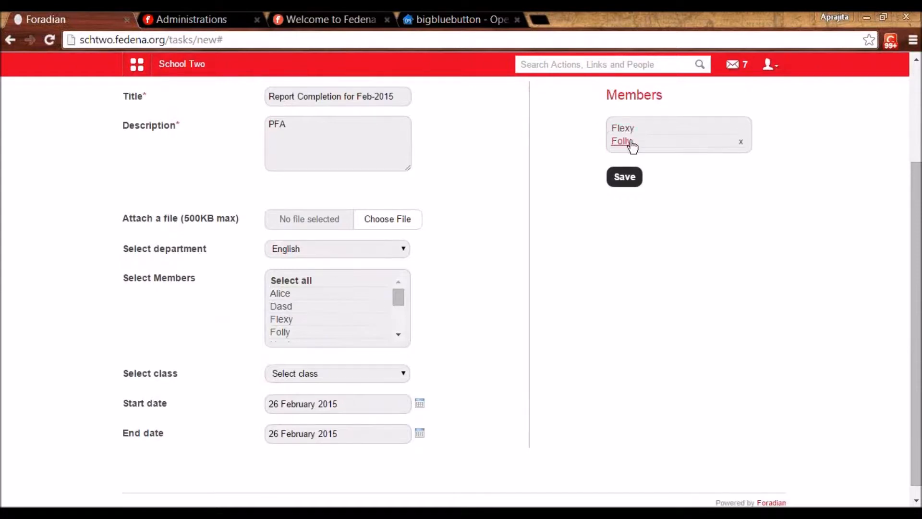
{"action": "left_click", "coordinate": [623, 178]}
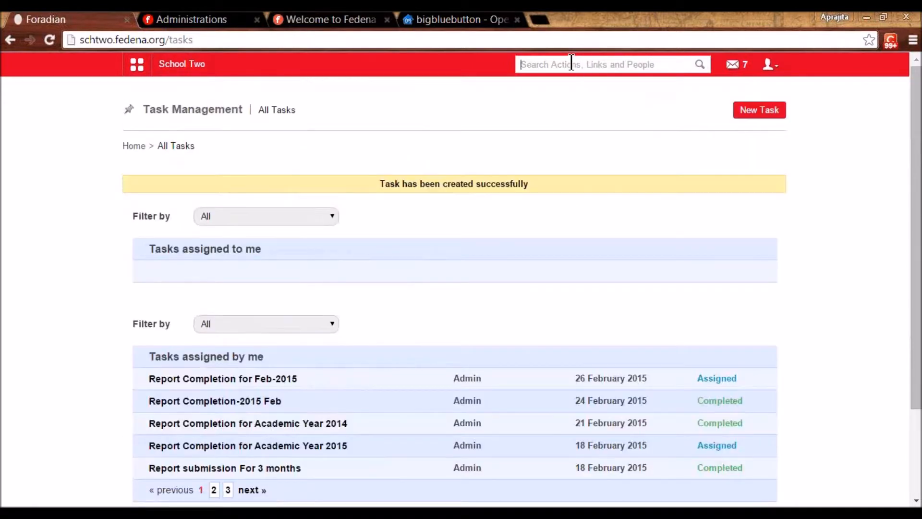
- Search employees for the task's assignee and note their employee ID
{"action": "left_click", "coordinate": [572, 64]}
{"action": "type", "text": "foll"}
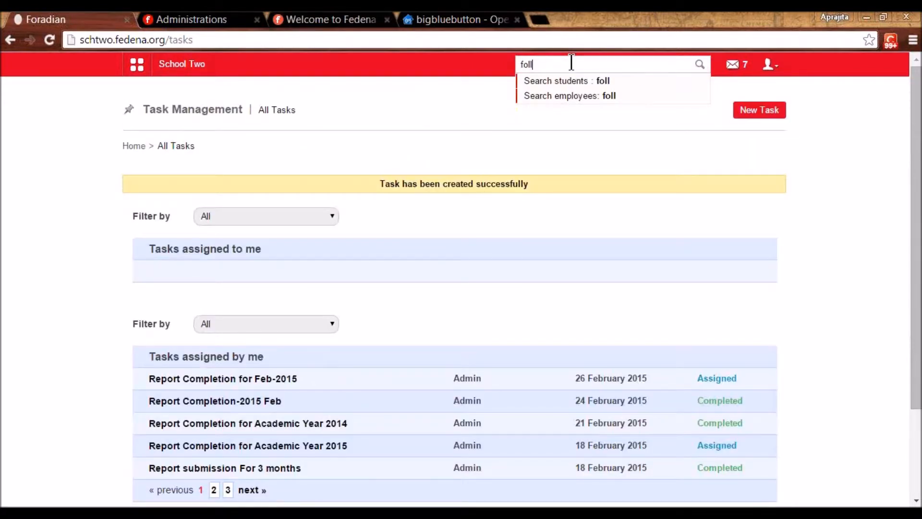
{"action": "type", "text": "y"}
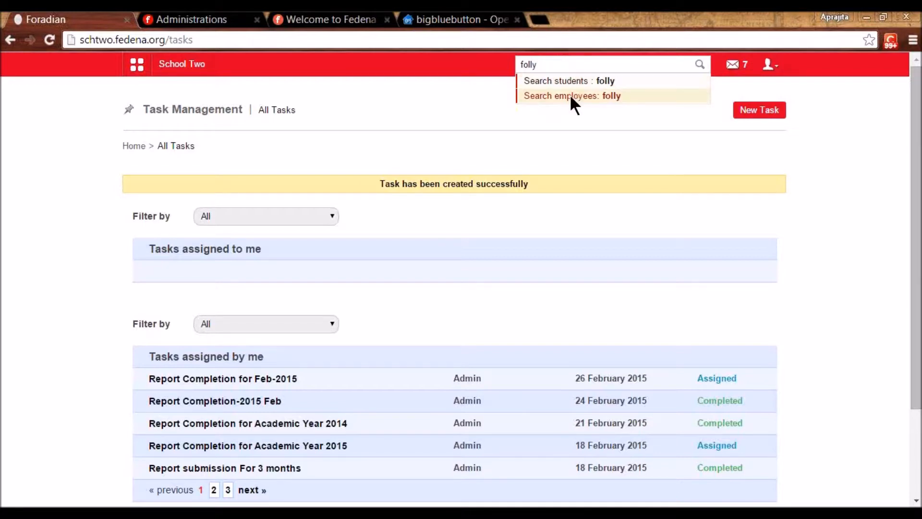
{"action": "left_click", "coordinate": [570, 95]}
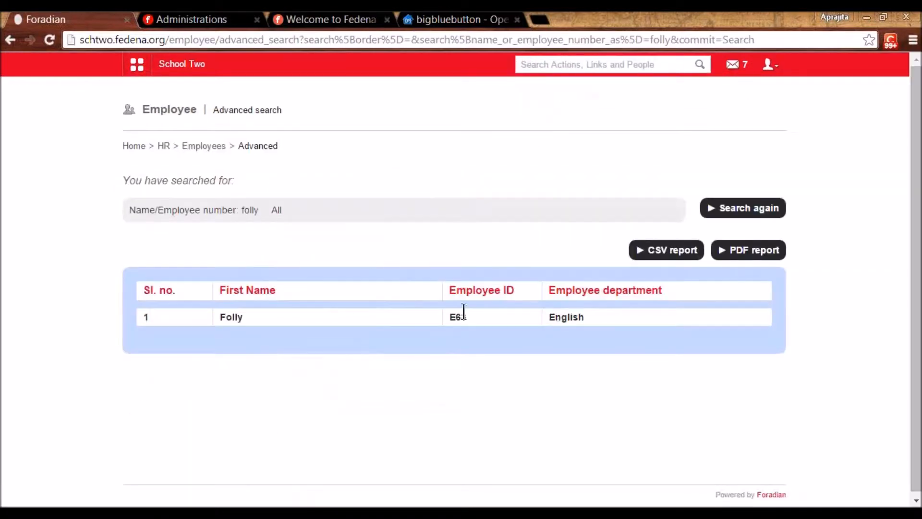
{"action": "double_click", "coordinate": [458, 315]}
- Log out of admin and sign in with the employee's ID and password
{"action": "left_click", "coordinate": [770, 66]}
{"action": "left_click", "coordinate": [726, 120]}
{"action": "left_click", "coordinate": [473, 211]}
{"action": "double_click", "coordinate": [472, 210]}
{"action": "type", "text": "E63"}
{"action": "key", "text": "Tab"}
{"action": "type", "text": "••••••"}
{"action": "key", "text": "Return"}
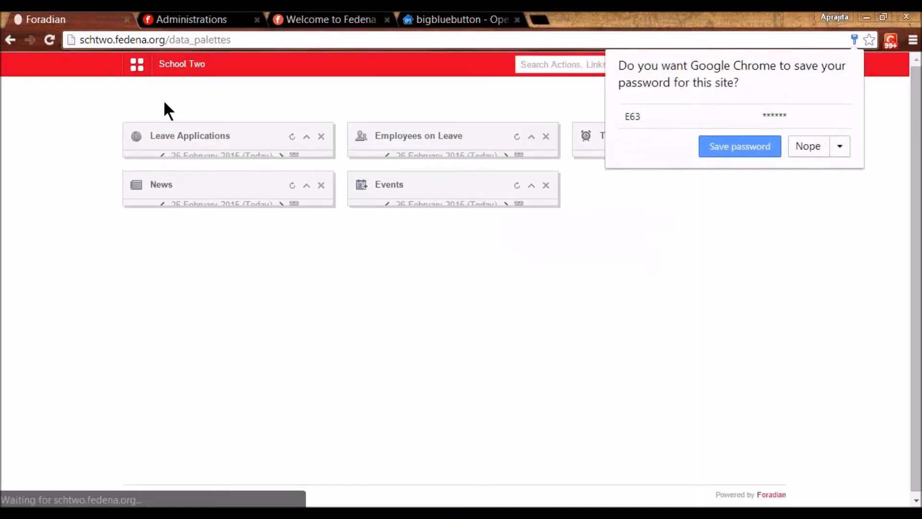
- Dismiss the save-password prompt and open Task Management under Collaboration
{"action": "left_click", "coordinate": [802, 140]}
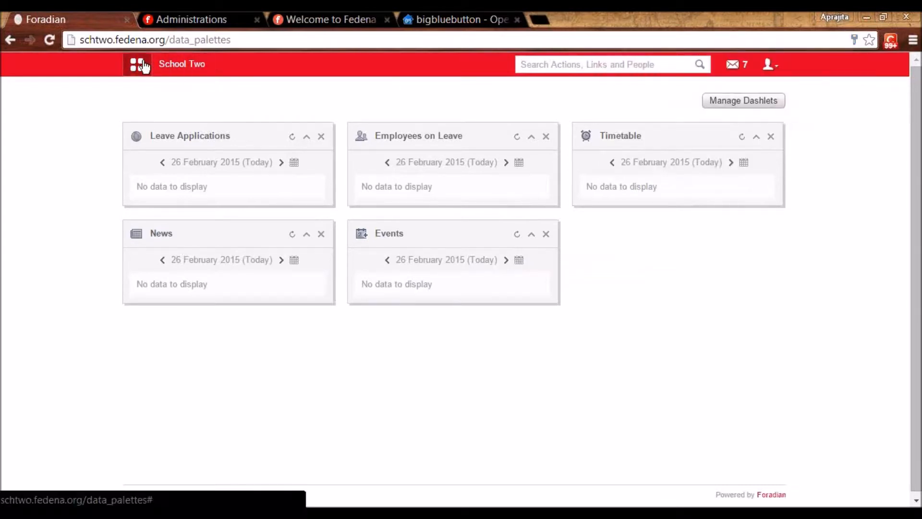
{"action": "left_click", "coordinate": [177, 67]}
{"action": "left_click", "coordinate": [295, 95]}
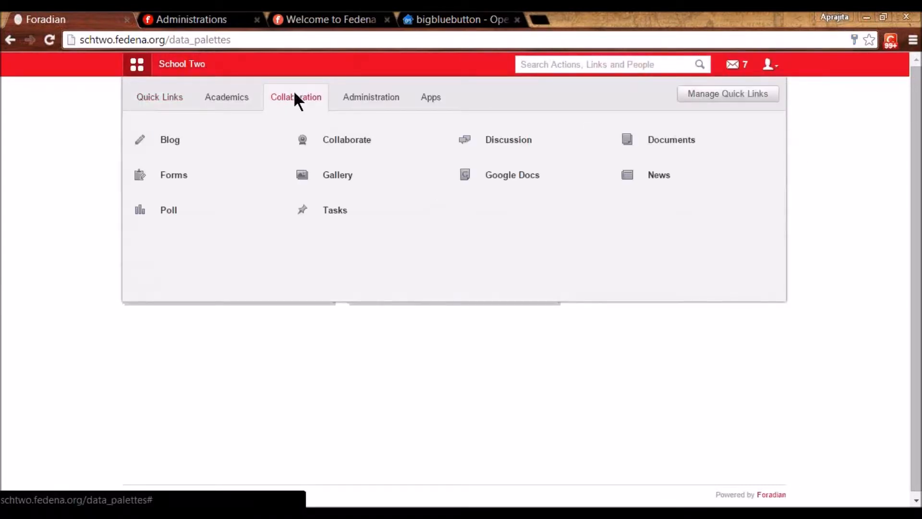
{"action": "left_click", "coordinate": [325, 212]}
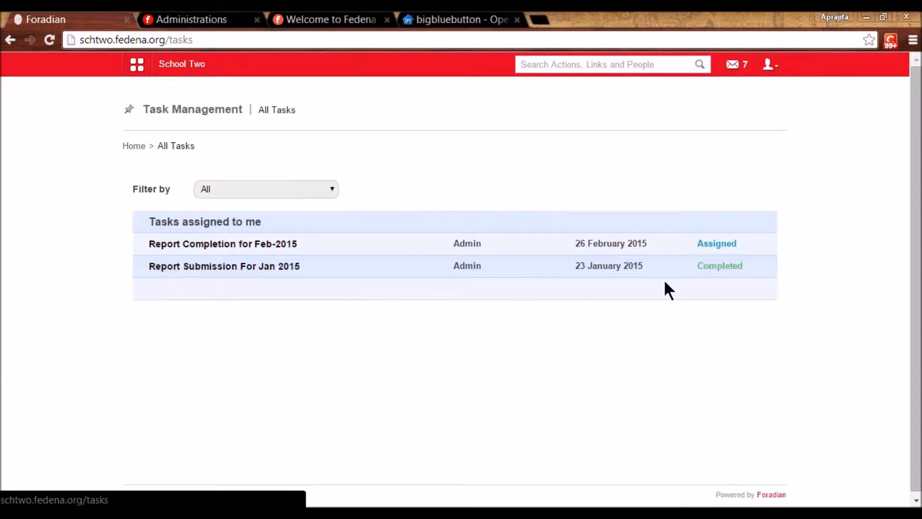
- Highlight the Report Completion for Feb-2015 row's Assigned status and date
{"action": "left_click_drag", "start_coordinate": [699, 243], "coordinate": [746, 243]}
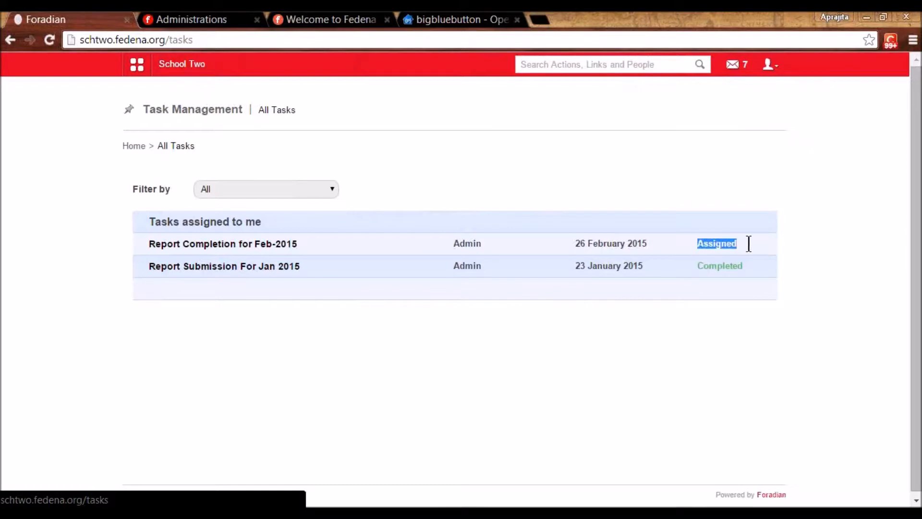
{"action": "left_click", "coordinate": [747, 243]}
{"action": "double_click", "coordinate": [621, 243]}
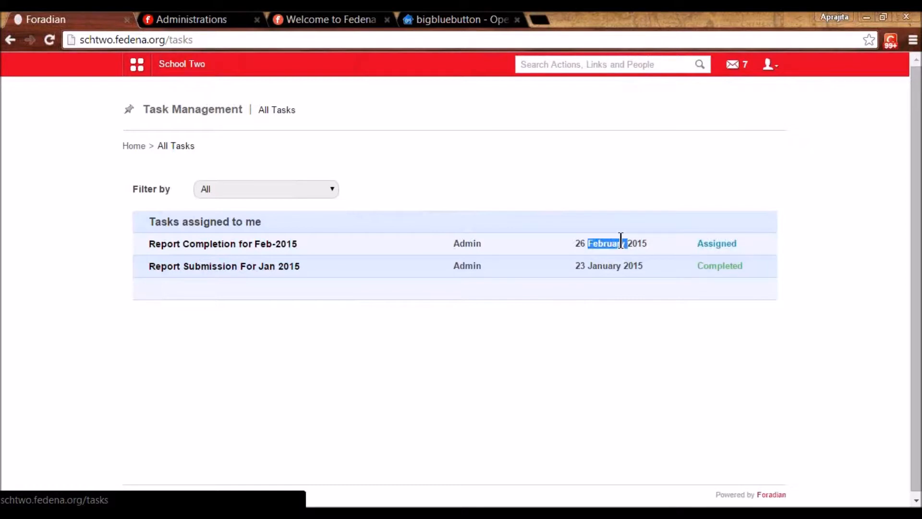
{"action": "left_click_drag", "start_coordinate": [469, 243], "coordinate": [276, 243]}
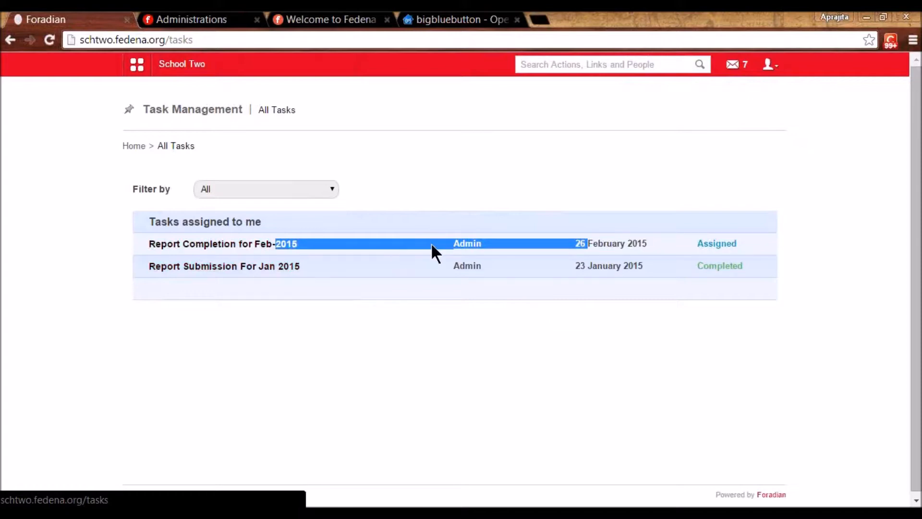
- Post the update 'done' on the Report Completion for Feb-2015 task and view its two assignees
{"action": "left_click", "coordinate": [473, 243]}
{"action": "left_click", "coordinate": [268, 244]}
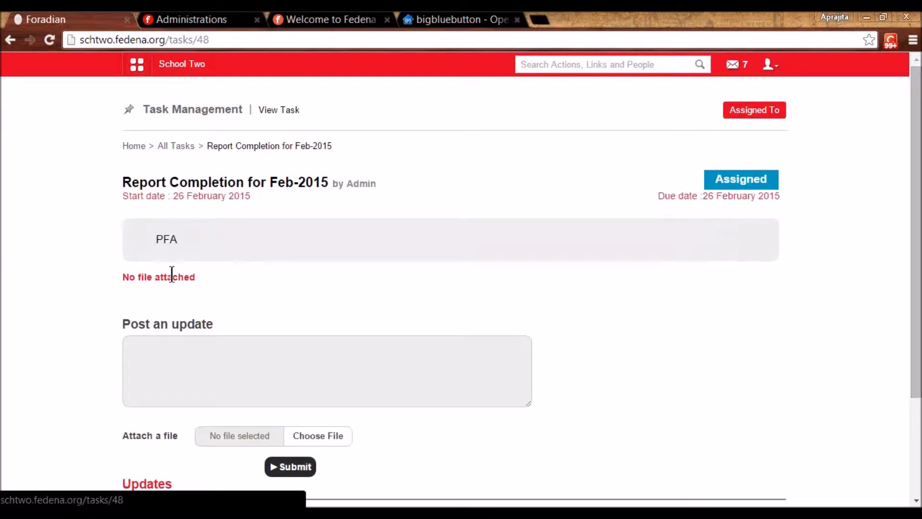
{"action": "left_click", "coordinate": [169, 356]}
{"action": "type", "text": "done"}
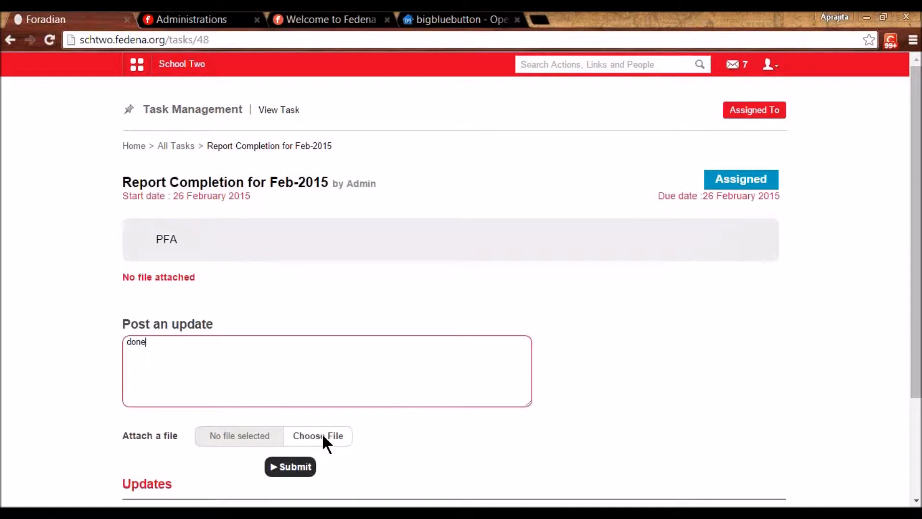
{"action": "left_click", "coordinate": [290, 471]}
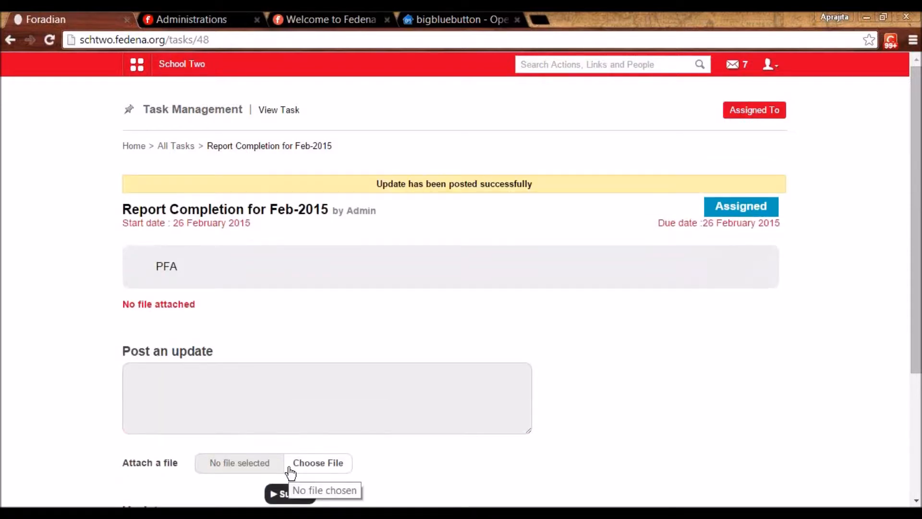
{"action": "left_click", "coordinate": [766, 115]}
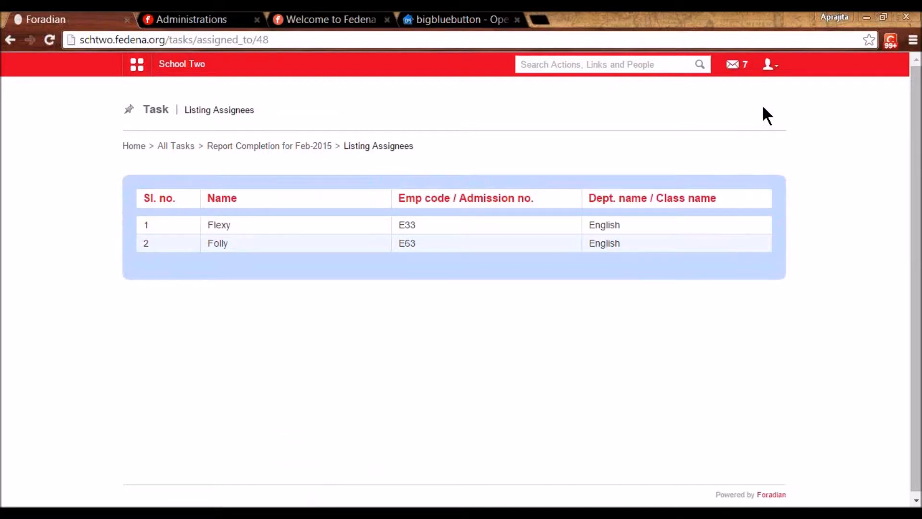
- Log out of the employee account and sign back in as the administrator
{"action": "left_click_drag", "start_coordinate": [764, 107], "coordinate": [770, 73]}
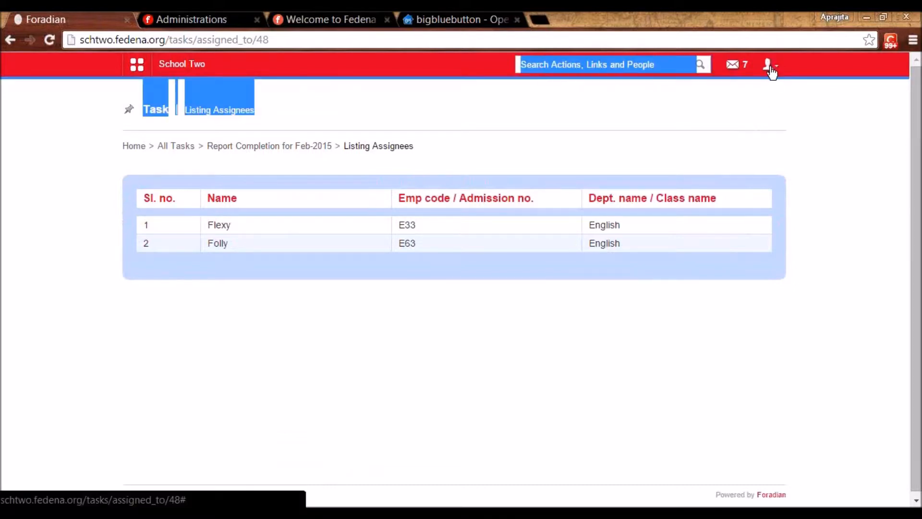
{"action": "left_click", "coordinate": [698, 164]}
{"action": "key", "text": "alt+Left"}
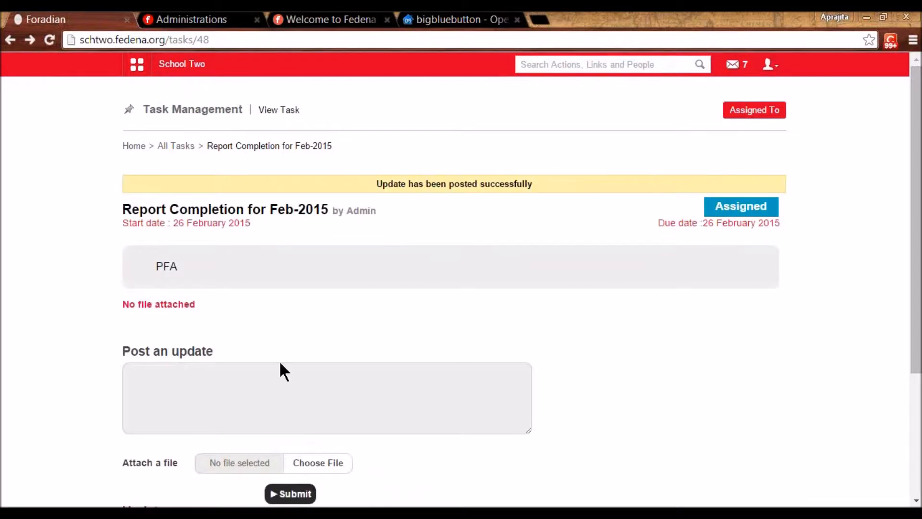
{"action": "left_click", "coordinate": [769, 64]}
{"action": "left_click", "coordinate": [722, 123]}
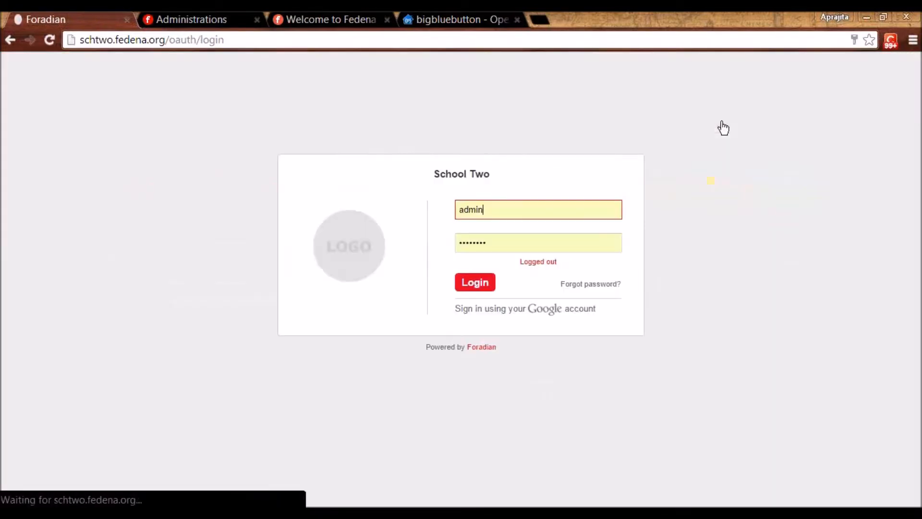
{"action": "left_click", "coordinate": [464, 288]}
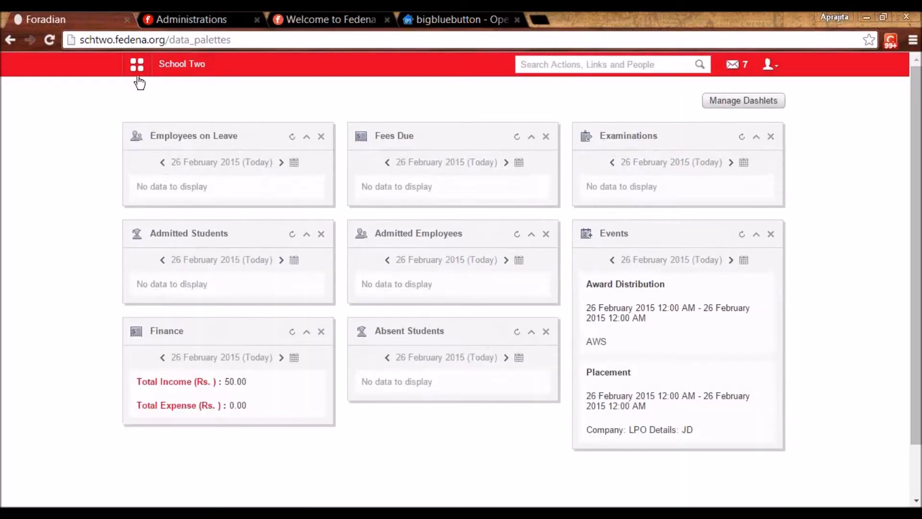
- Go to Collaboration > Tasks to list the administrator's assigned tasks
{"action": "left_click", "coordinate": [207, 80]}
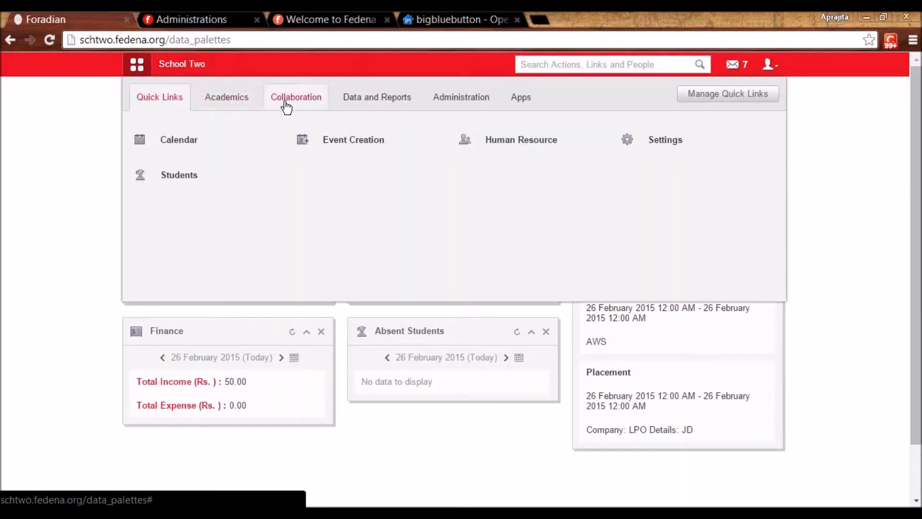
{"action": "left_click", "coordinate": [288, 103]}
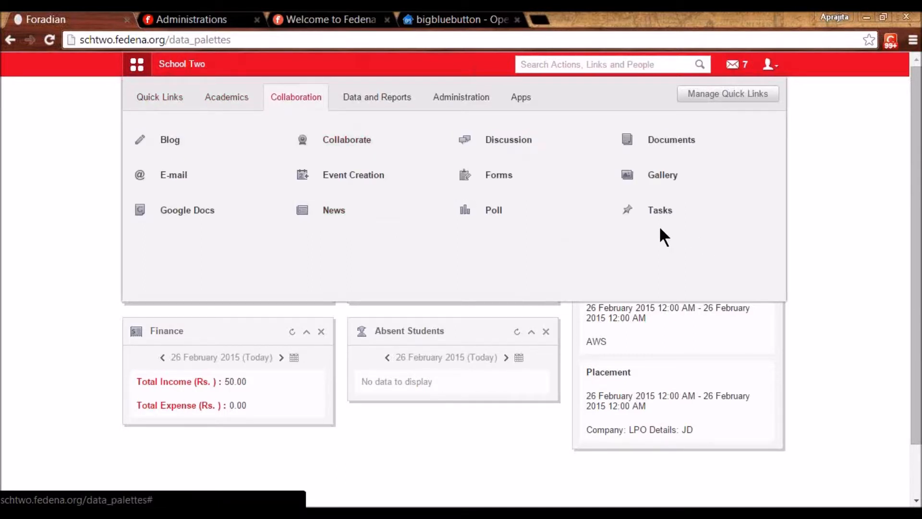
{"action": "left_click", "coordinate": [649, 216]}
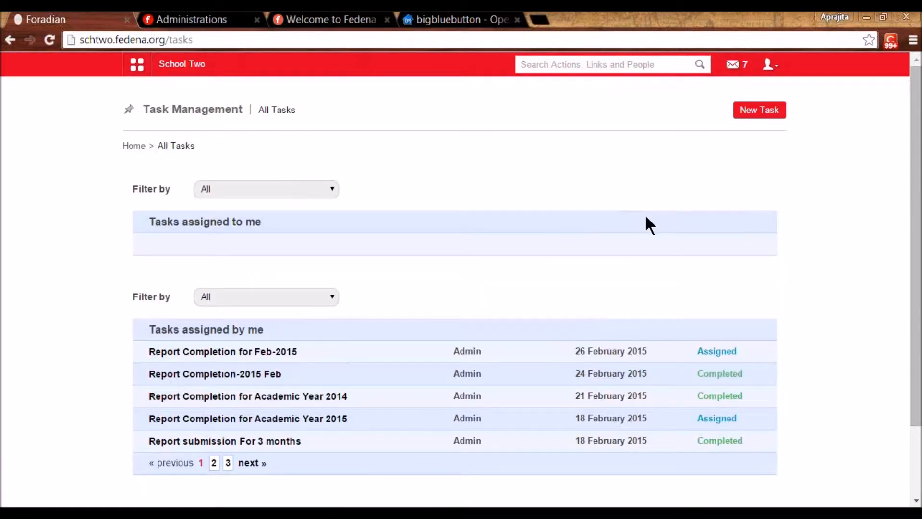
- Change the Report Completion for Feb-2015 task's status from Assigned to Completed
{"action": "left_click", "coordinate": [245, 357]}
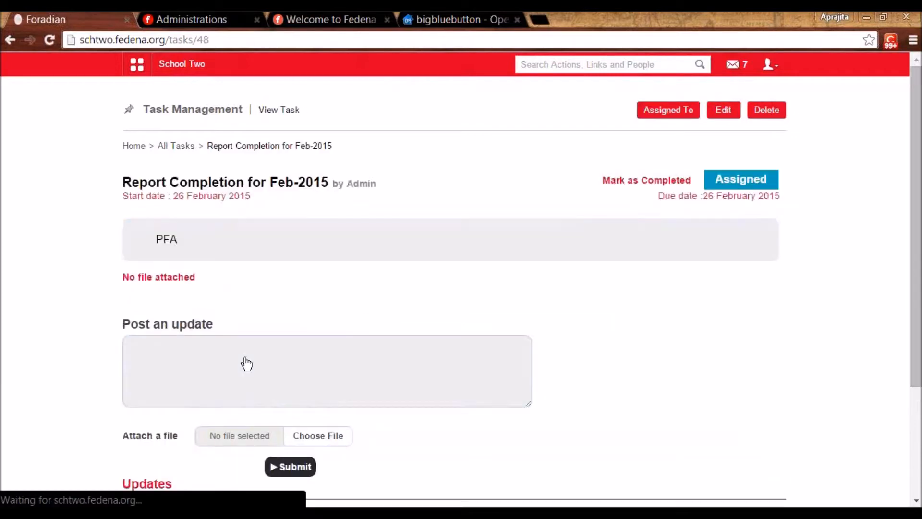
{"action": "left_click_drag", "start_coordinate": [916, 354], "coordinate": [916, 461]}
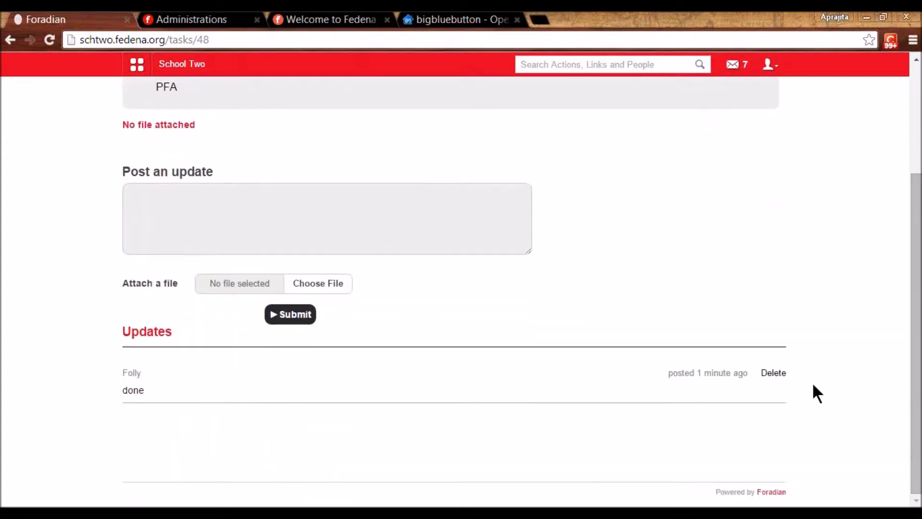
{"action": "left_click_drag", "start_coordinate": [918, 432], "coordinate": [918, 318]}
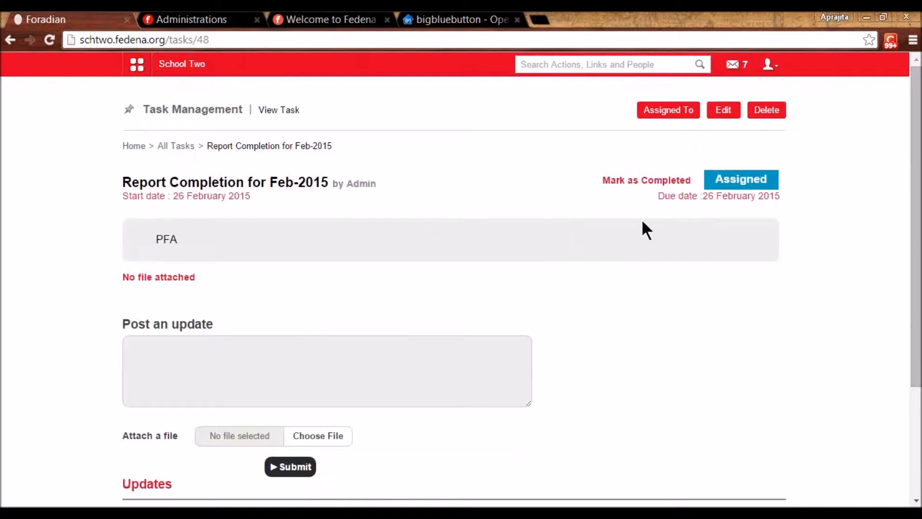
{"action": "left_click", "coordinate": [648, 180]}
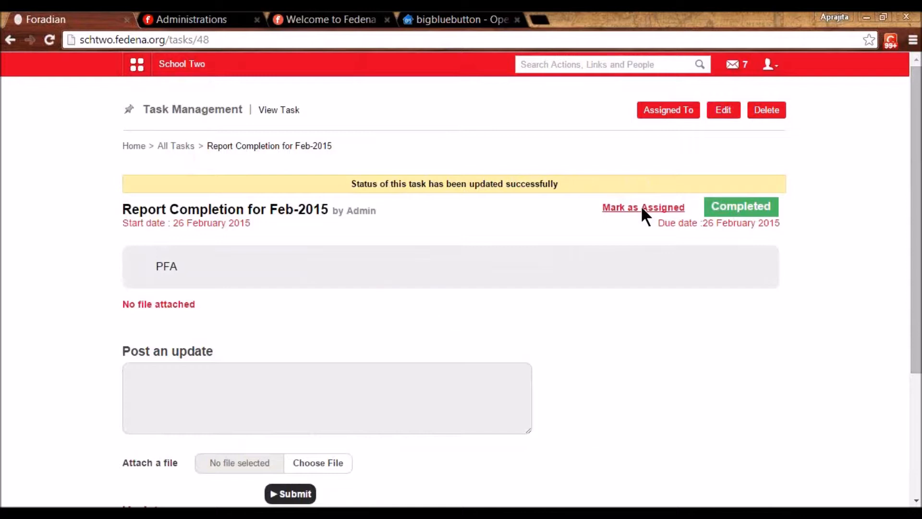
{"action": "left_click", "coordinate": [136, 66]}
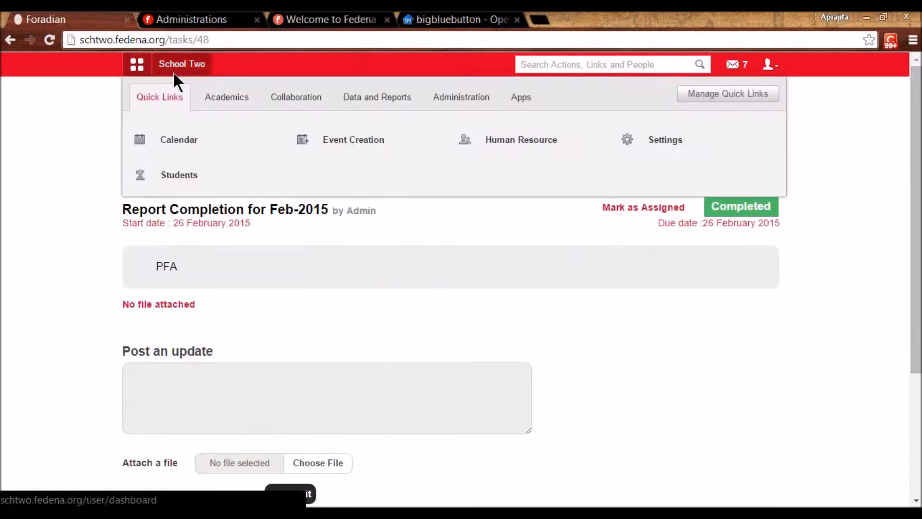
- Go to Collaboration > Discussion and start a new group named Spanish Learning
{"action": "left_click", "coordinate": [228, 100]}
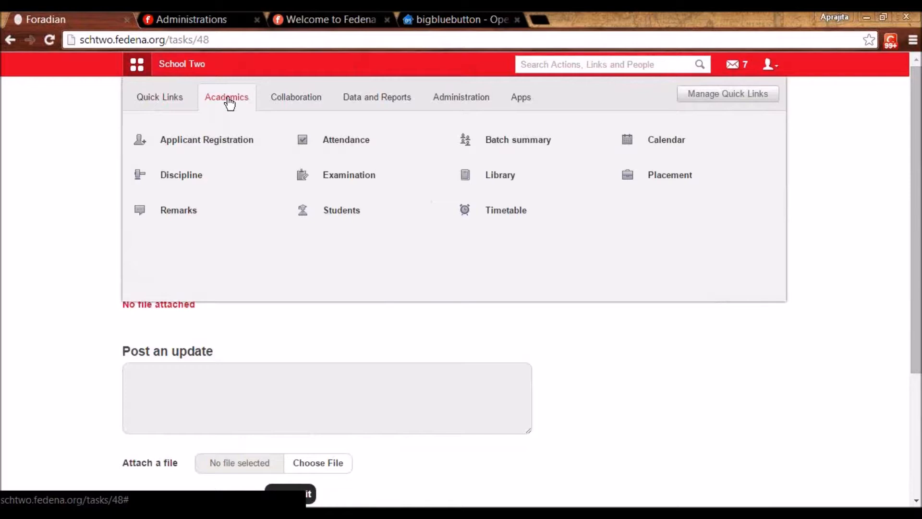
{"action": "left_click", "coordinate": [310, 107]}
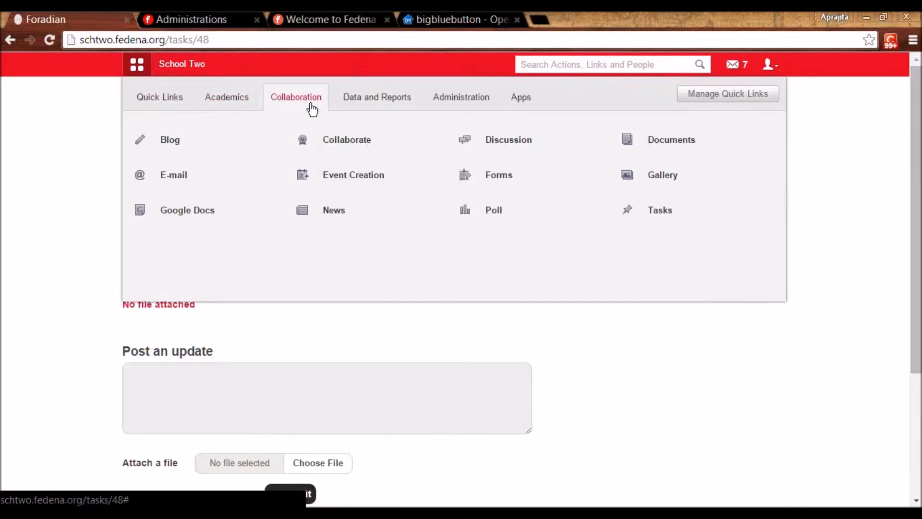
{"action": "left_click", "coordinate": [513, 156]}
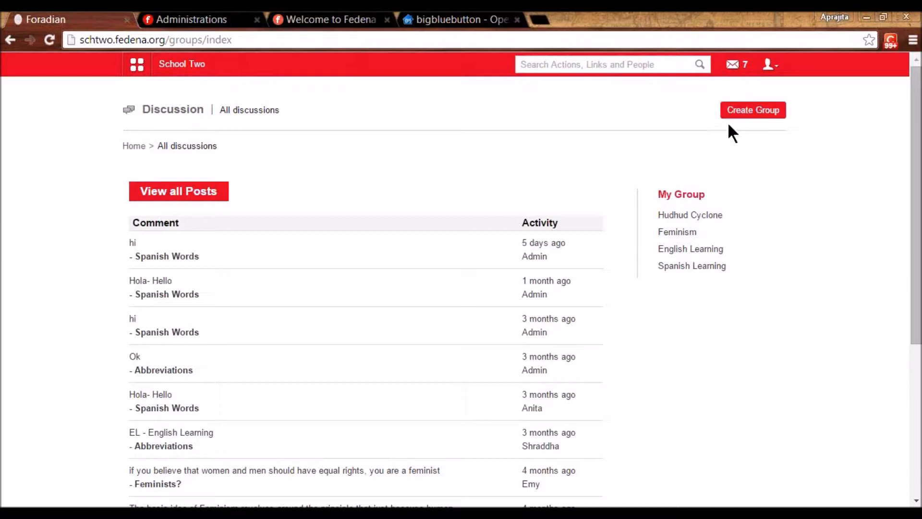
{"action": "left_click", "coordinate": [742, 121]}
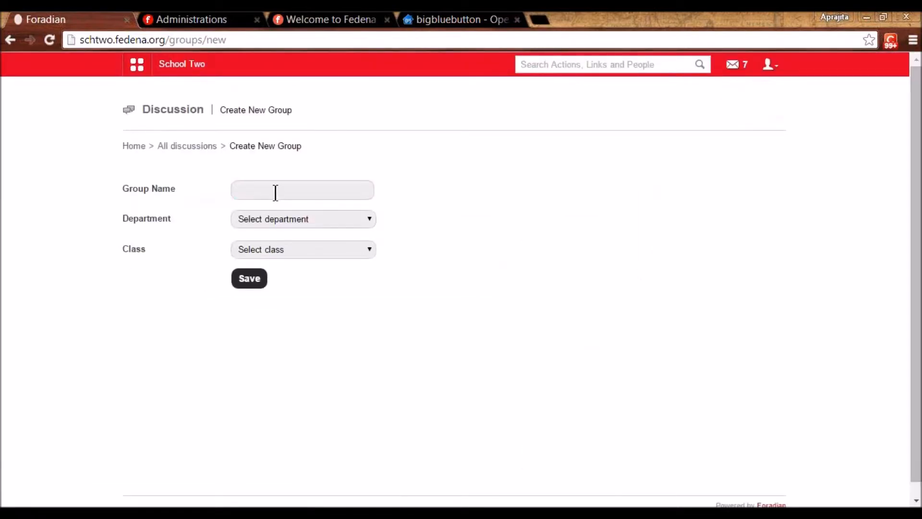
{"action": "left_click", "coordinate": [276, 192]}
{"action": "left_click", "coordinate": [278, 223]}
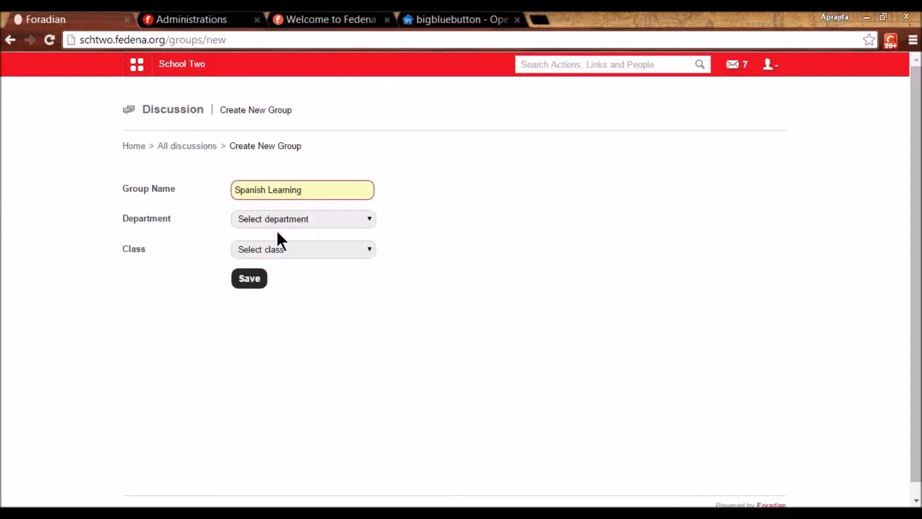
- Add three Chemistry members and one C3 - A 2015-2016 member, then return to All discussions
{"action": "left_click", "coordinate": [303, 220]}
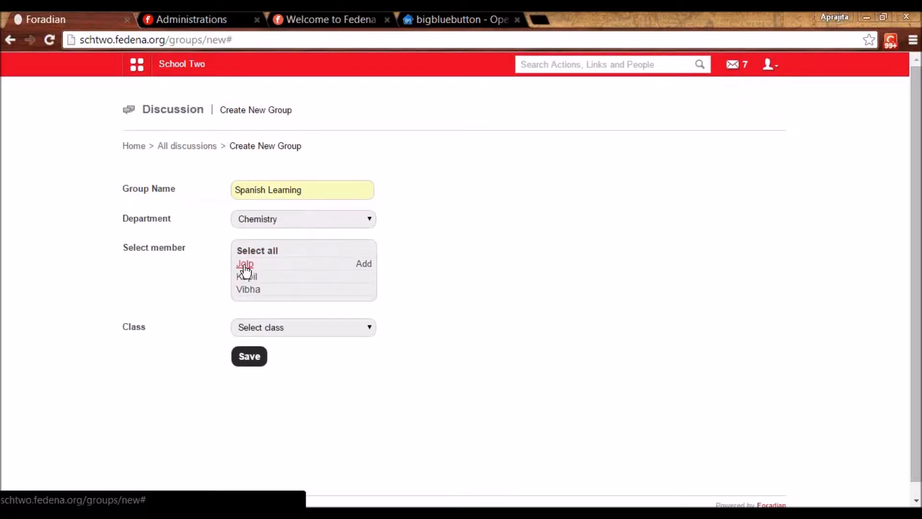
{"action": "left_click", "coordinate": [245, 264]}
{"action": "left_click", "coordinate": [247, 277]}
{"action": "left_click", "coordinate": [247, 289]}
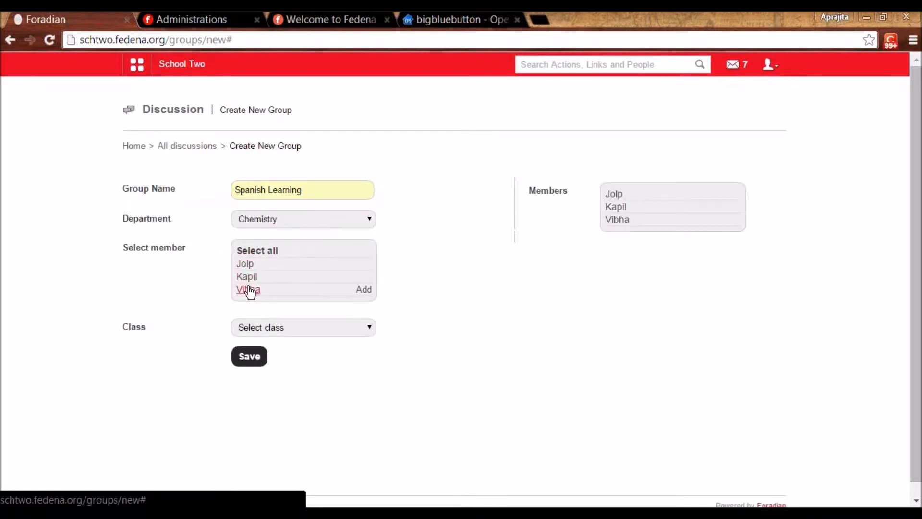
{"action": "left_click", "coordinate": [269, 327]}
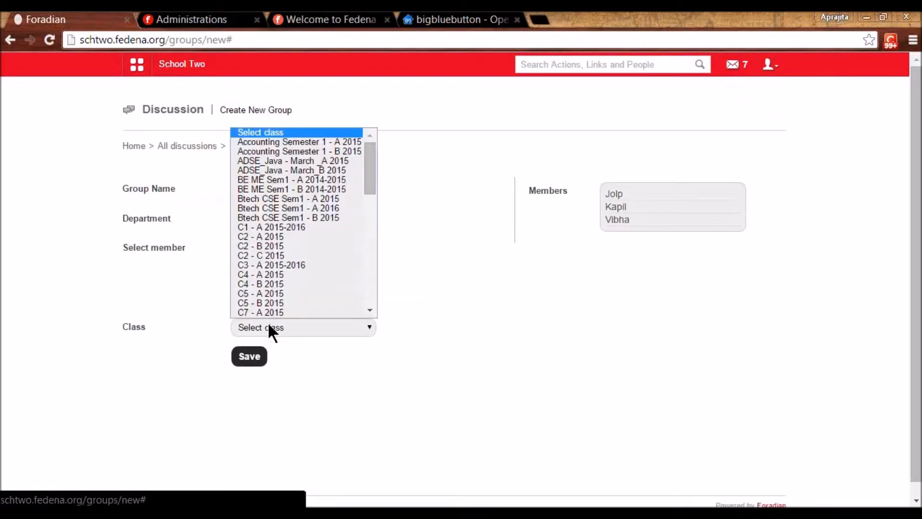
{"action": "left_click", "coordinate": [269, 256]}
{"action": "key", "text": "Down"}
{"action": "key", "text": "Down"}
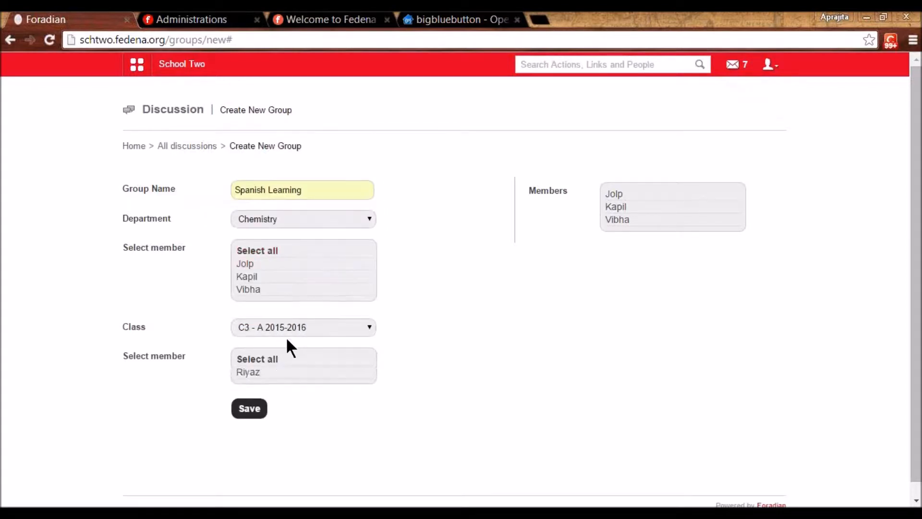
{"action": "left_click", "coordinate": [244, 379]}
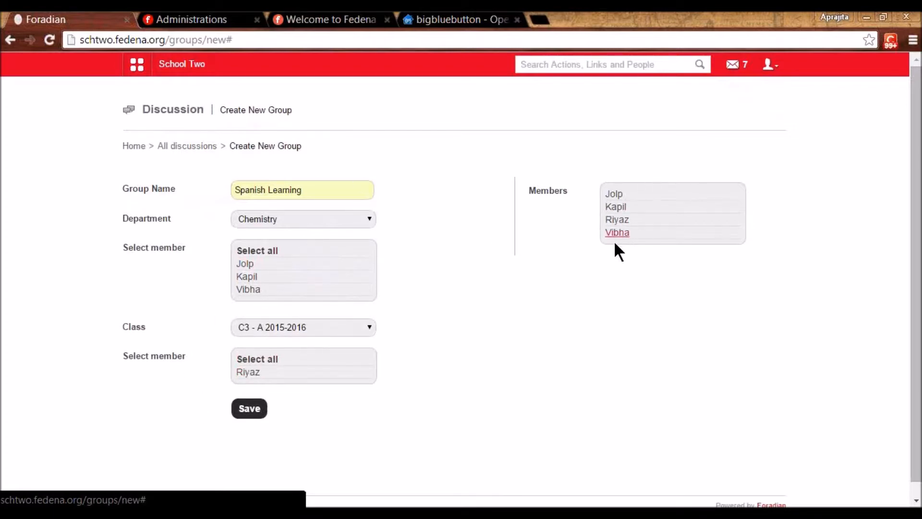
{"action": "mouse_move", "coordinate": [245, 267]}
{"action": "left_click", "coordinate": [196, 145]}
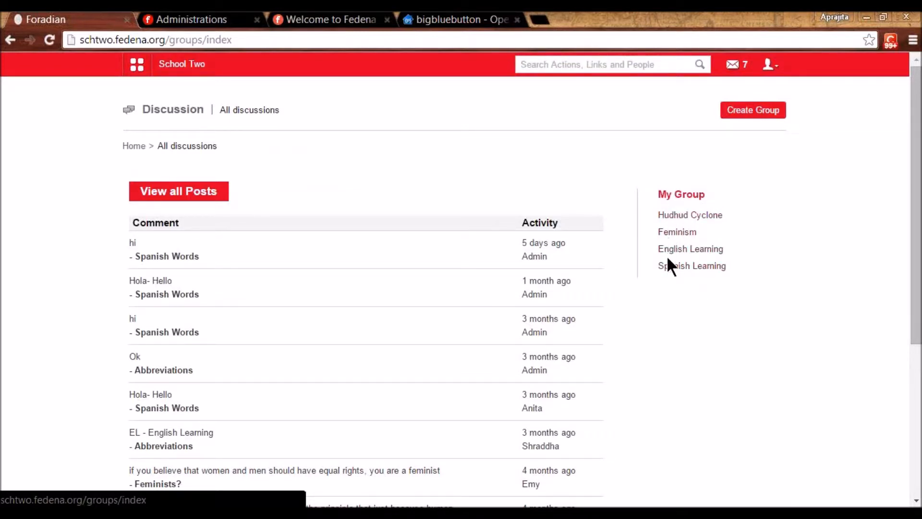
- Post 'ABC' with description 'hi' in the Spanish Learning group
{"action": "left_click", "coordinate": [672, 270]}
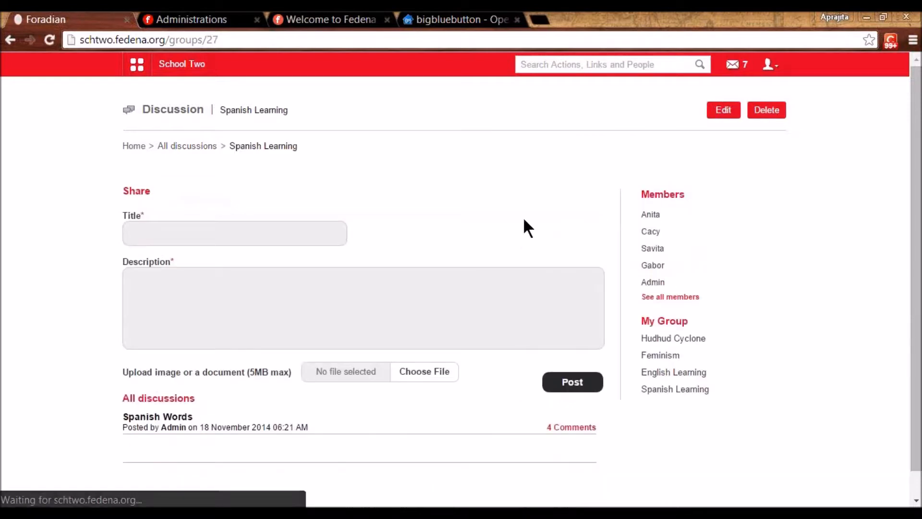
{"action": "left_click", "coordinate": [184, 230]}
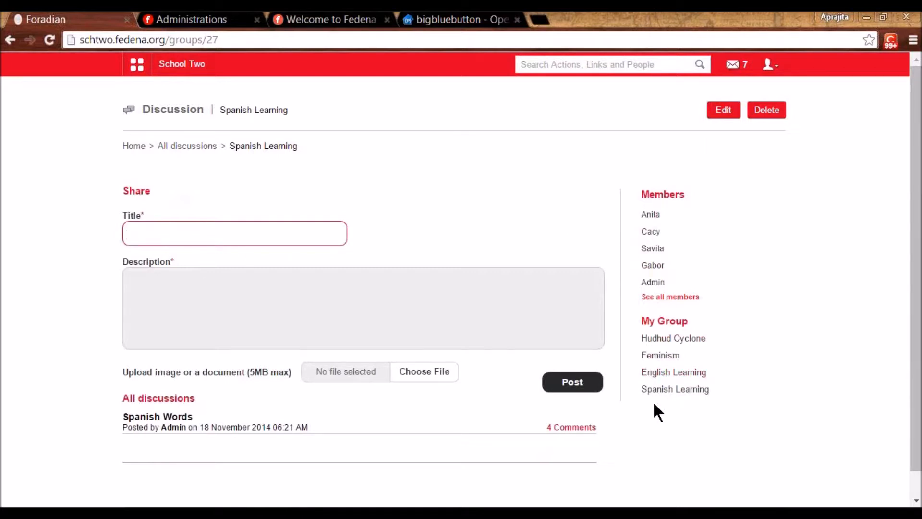
{"action": "type", "text": "ABC"}
{"action": "left_click", "coordinate": [346, 287]}
{"action": "type", "text": "hi"}
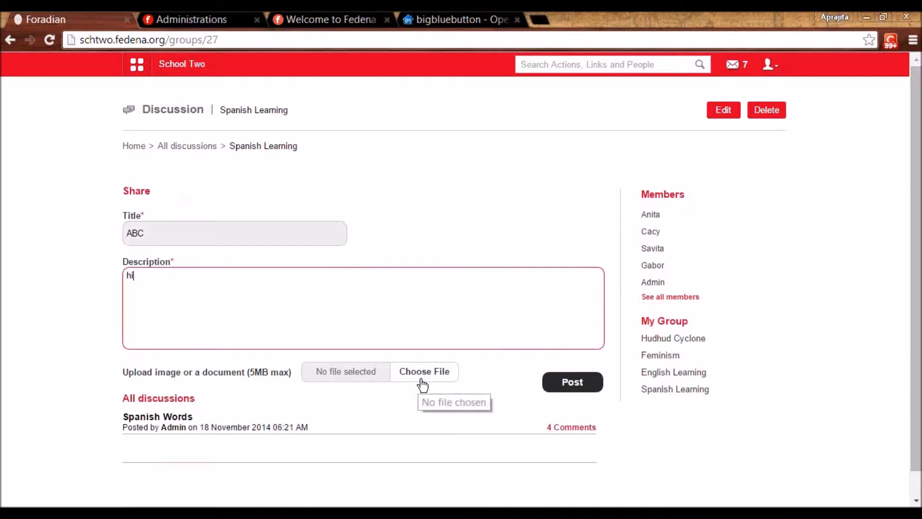
{"action": "left_click", "coordinate": [586, 390]}
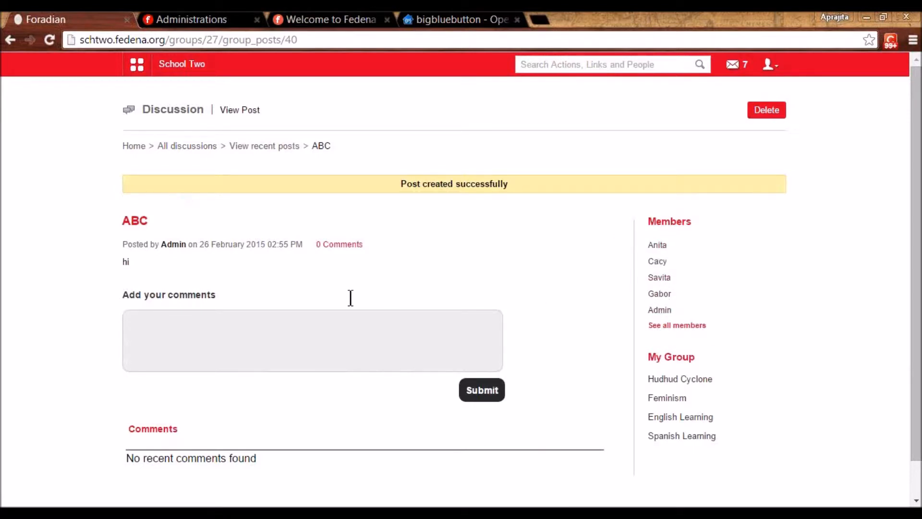
{"action": "left_click", "coordinate": [310, 318]}
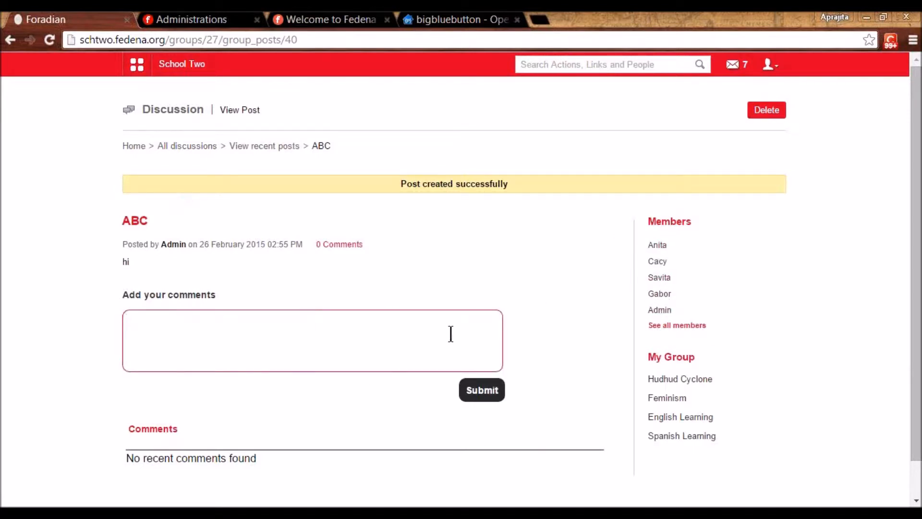
- Skip commenting on the ABC post and go back to the All discussions page
{"action": "mouse_move", "coordinate": [656, 321]}
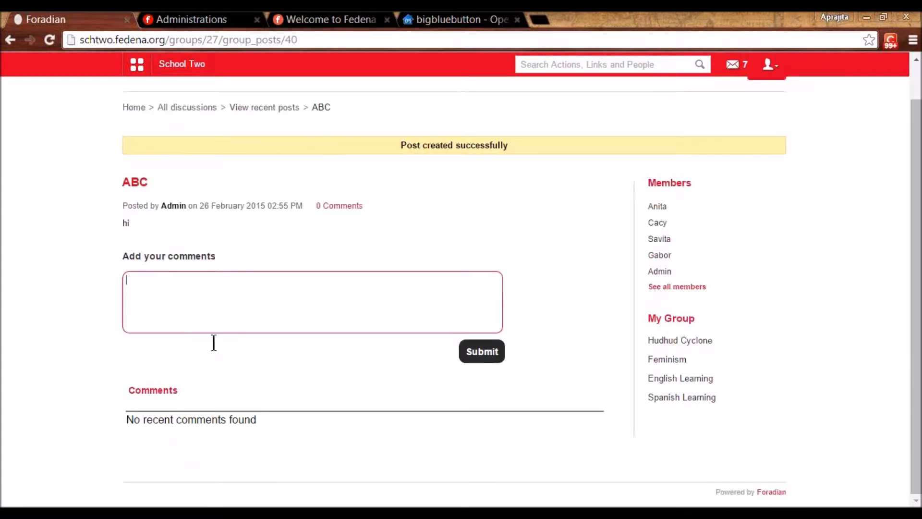
{"action": "left_click", "coordinate": [210, 322]}
{"action": "scroll", "coordinate": [210, 322], "scroll_direction": "up", "scroll_amount": 1}
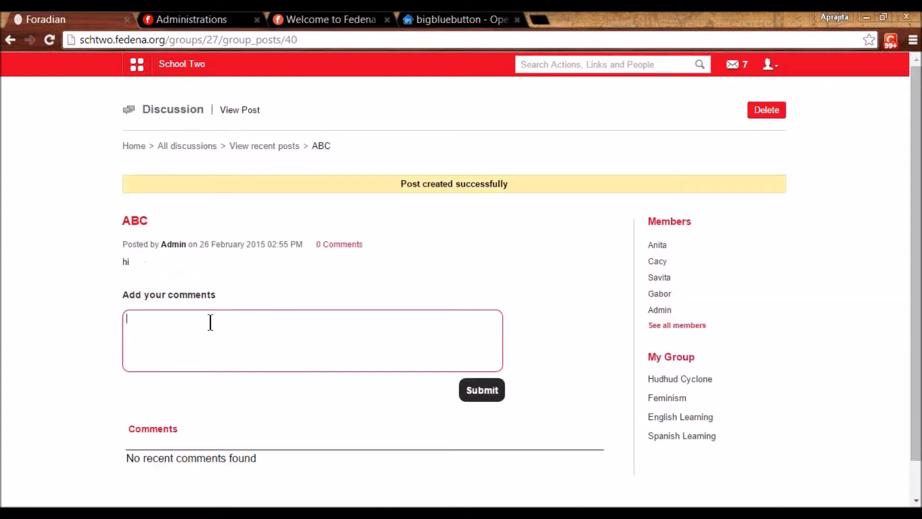
{"action": "scroll", "coordinate": [210, 322], "scroll_direction": "down", "scroll_amount": 1}
{"action": "scroll", "coordinate": [210, 322], "scroll_direction": "up", "scroll_amount": 1}
{"action": "left_click", "coordinate": [189, 146]}
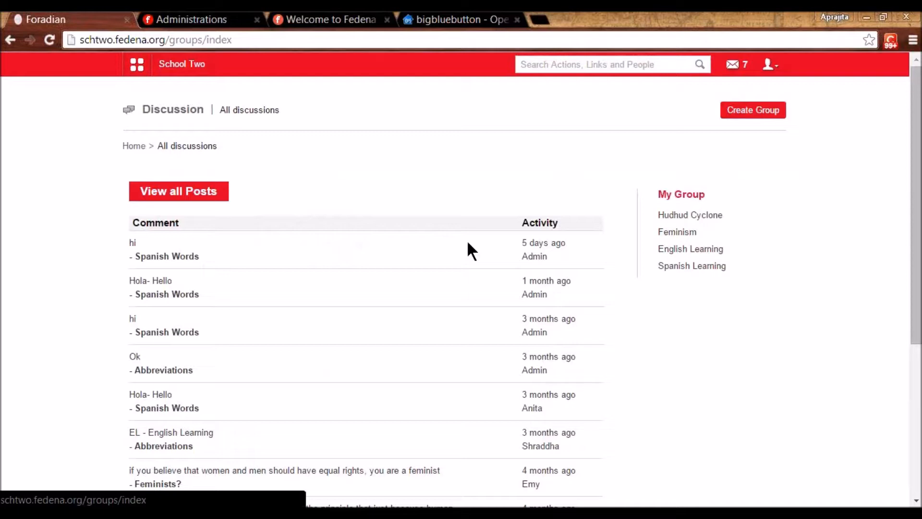
- Open Collaboration > Documents and reach the Create page for documents, folders, privileged and user-specific docs
{"action": "left_click", "coordinate": [138, 66]}
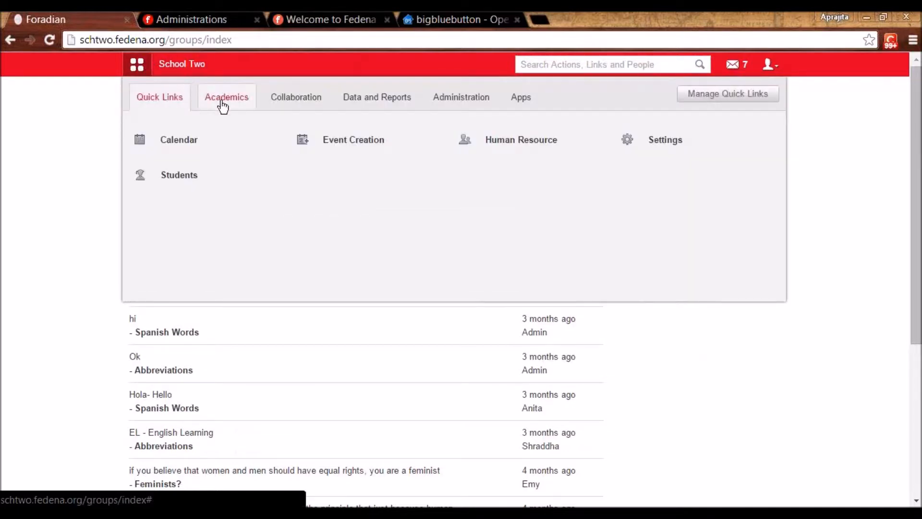
{"action": "left_click", "coordinate": [288, 107]}
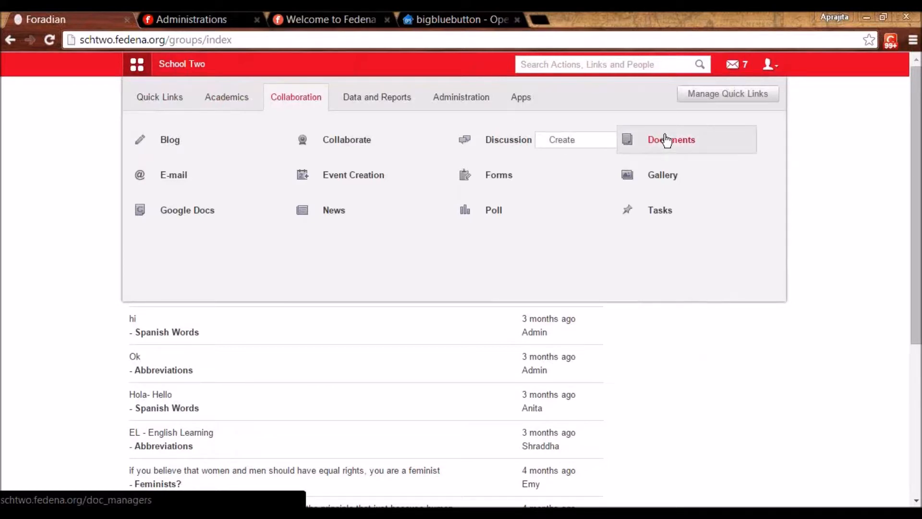
{"action": "left_click", "coordinate": [666, 139]}
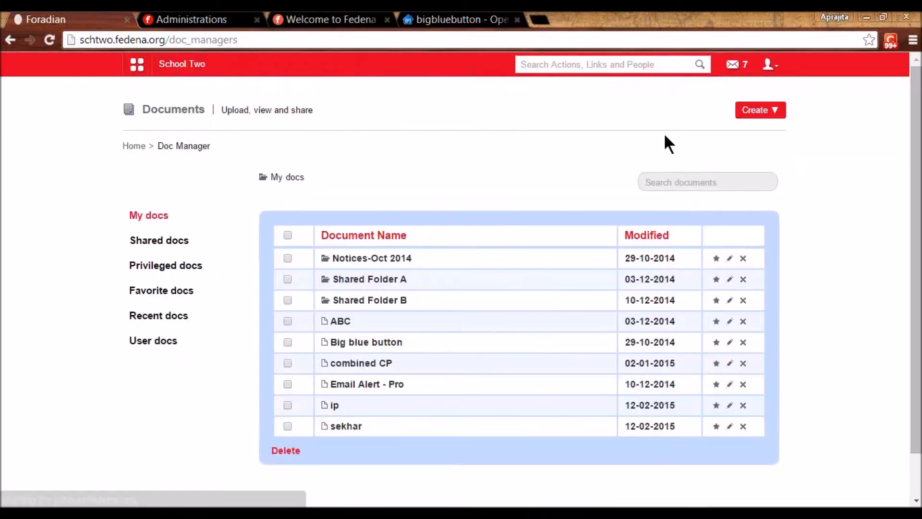
{"action": "left_click", "coordinate": [751, 112]}
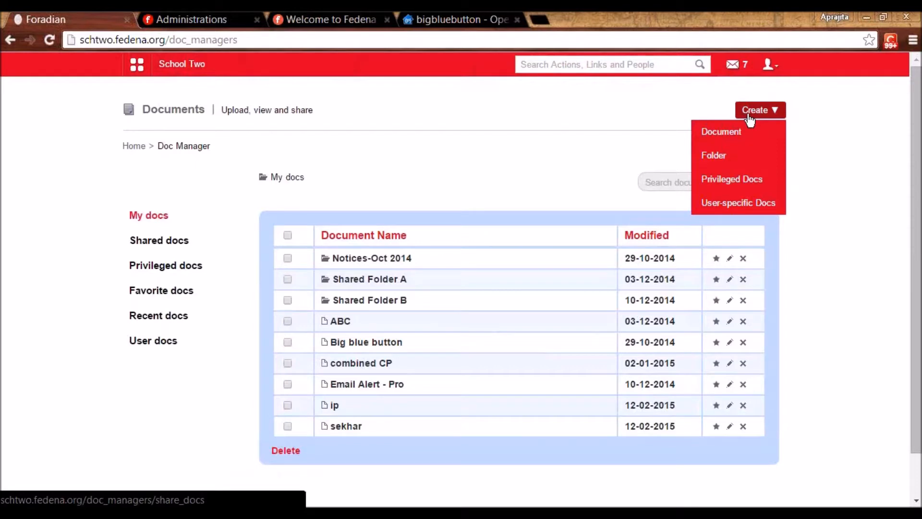
{"action": "left_click", "coordinate": [750, 114]}
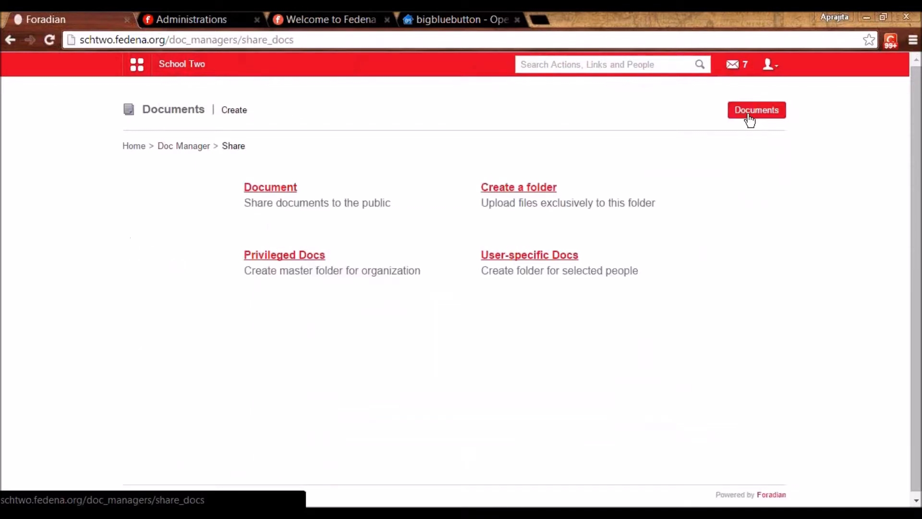
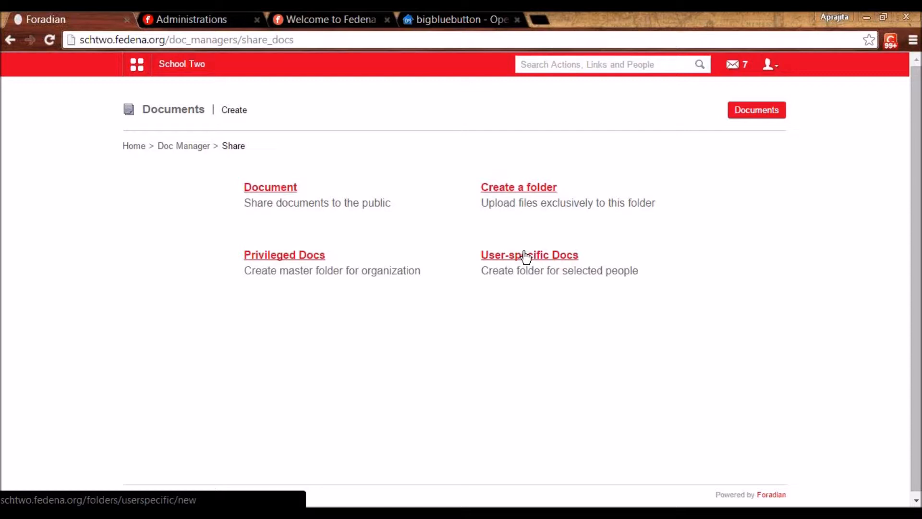
- Start a shareable document and add three Biology department people as members
{"action": "left_click", "coordinate": [266, 190]}
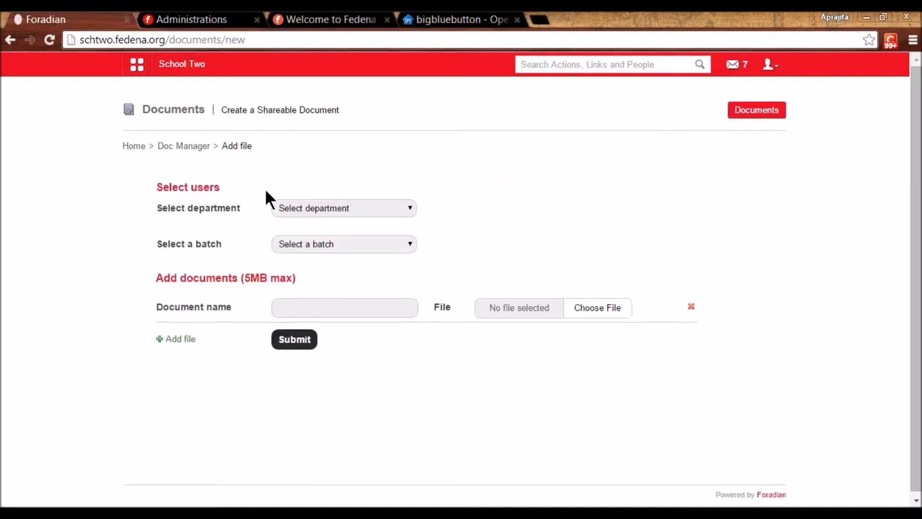
{"action": "left_click", "coordinate": [314, 211]}
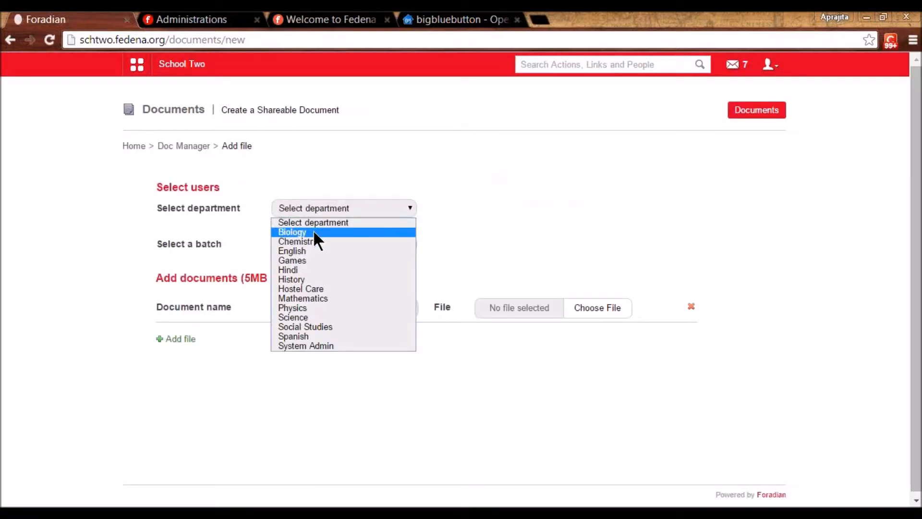
{"action": "left_click", "coordinate": [315, 233]}
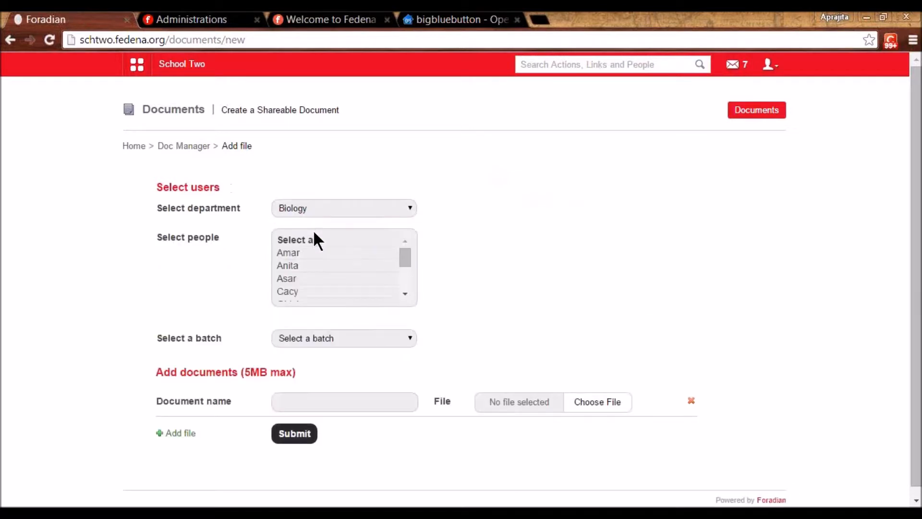
{"action": "left_click", "coordinate": [289, 258]}
{"action": "left_click", "coordinate": [289, 270]}
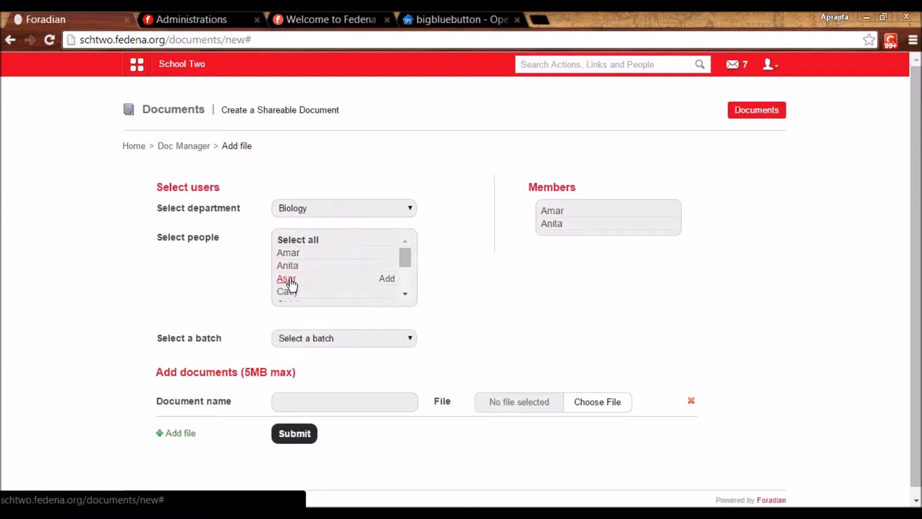
{"action": "left_click", "coordinate": [290, 282]}
- Add the only person from batch C5 - A 2015 as a fourth member
{"action": "left_click", "coordinate": [322, 337]}
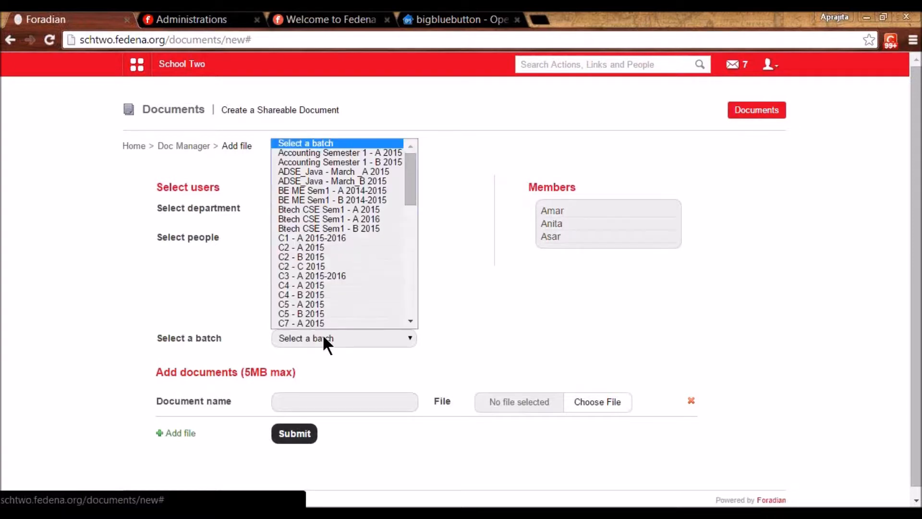
{"action": "left_click", "coordinate": [324, 306]}
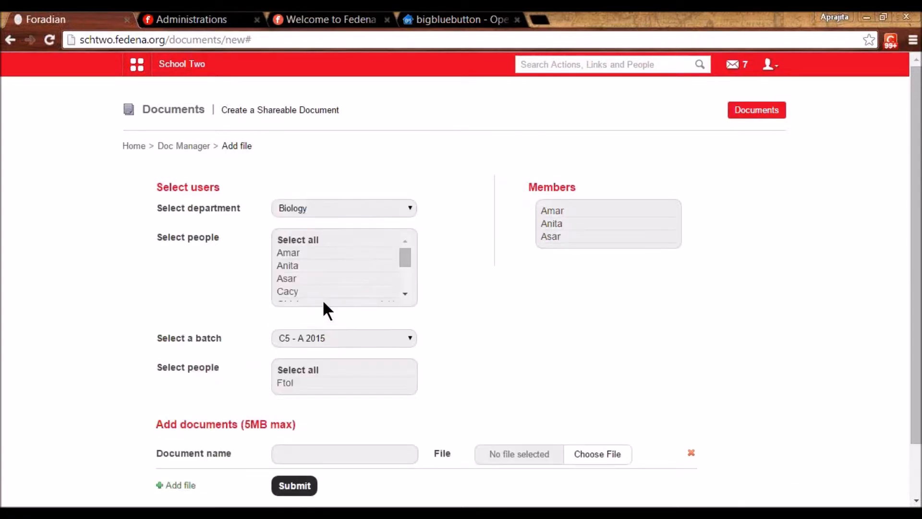
{"action": "left_click", "coordinate": [284, 385]}
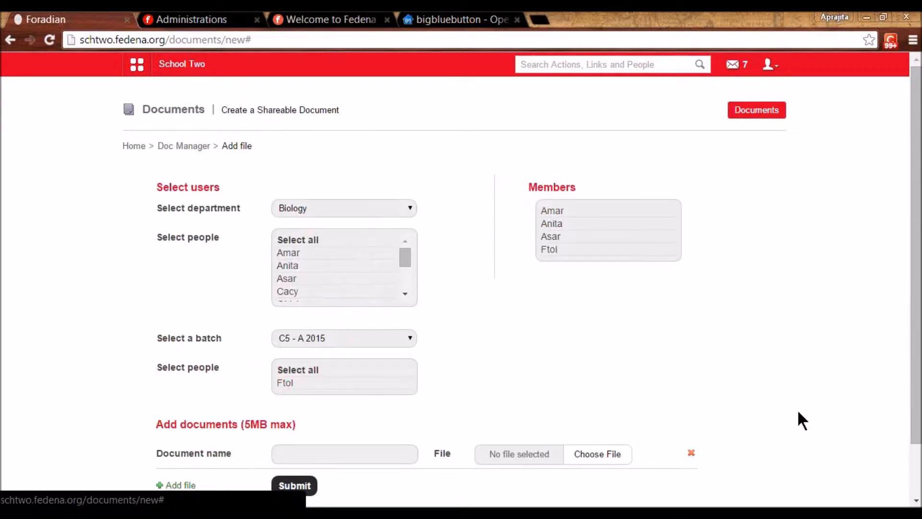
- Check the 5MB maximum upload limit, then return to the Doc Manager page
{"action": "left_click_drag", "start_coordinate": [916, 439], "coordinate": [916, 493]}
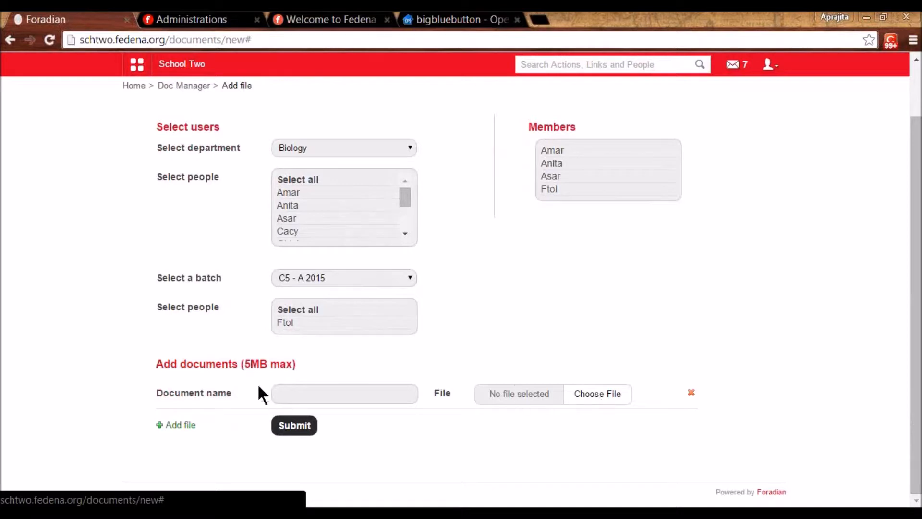
{"action": "left_click_drag", "start_coordinate": [244, 363], "coordinate": [291, 362]}
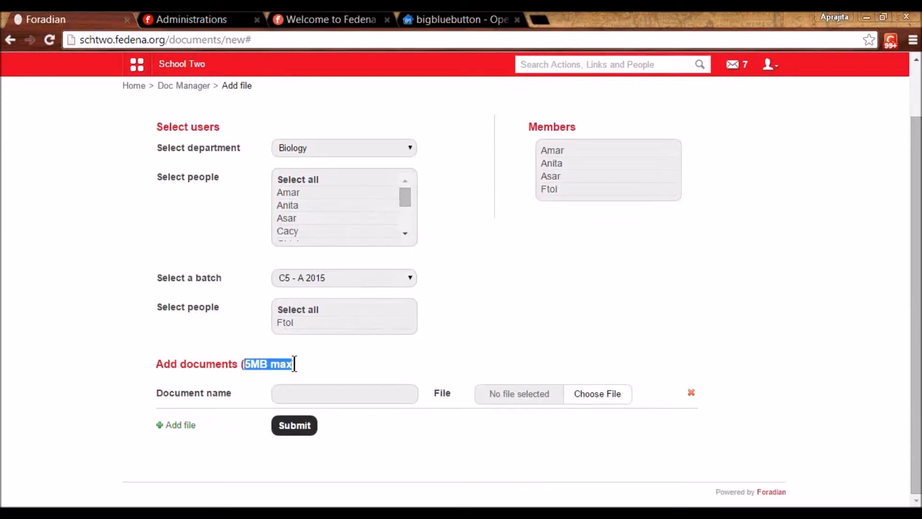
{"action": "left_click", "coordinate": [396, 456]}
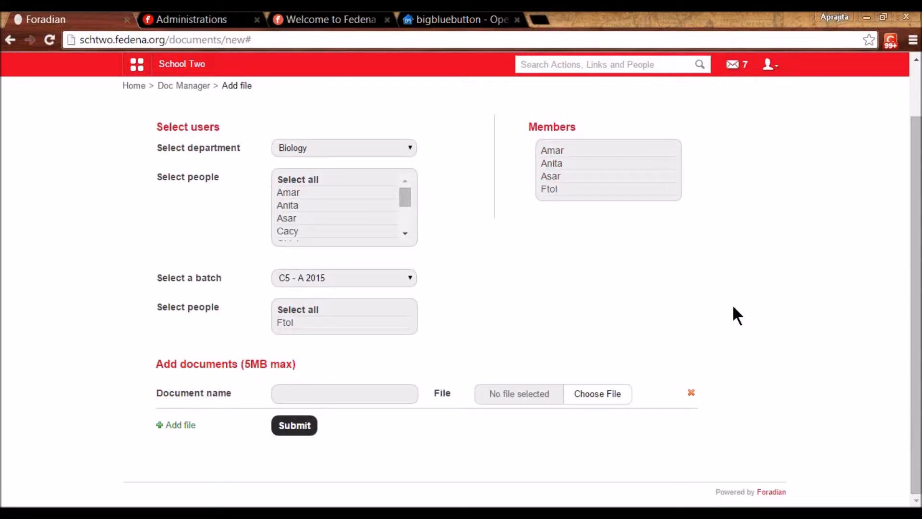
{"action": "left_click_drag", "start_coordinate": [915, 294], "coordinate": [916, 227]}
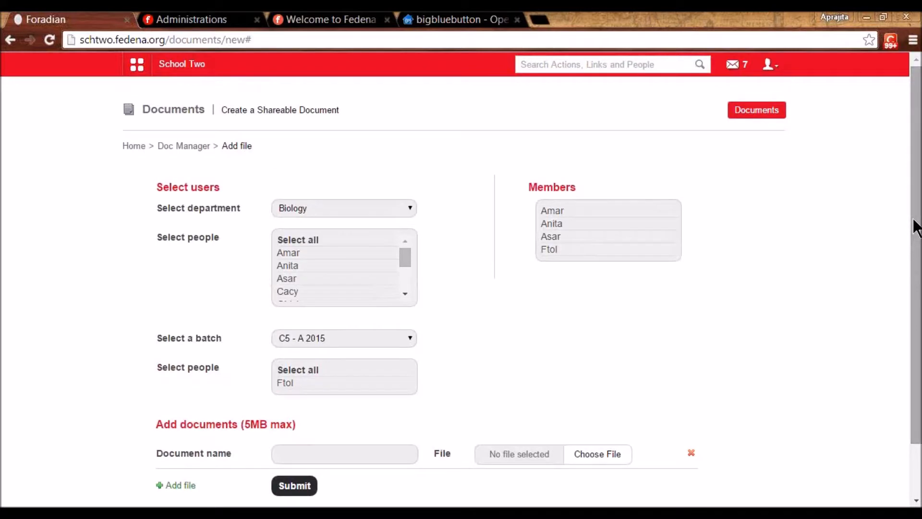
{"action": "left_click", "coordinate": [183, 146]}
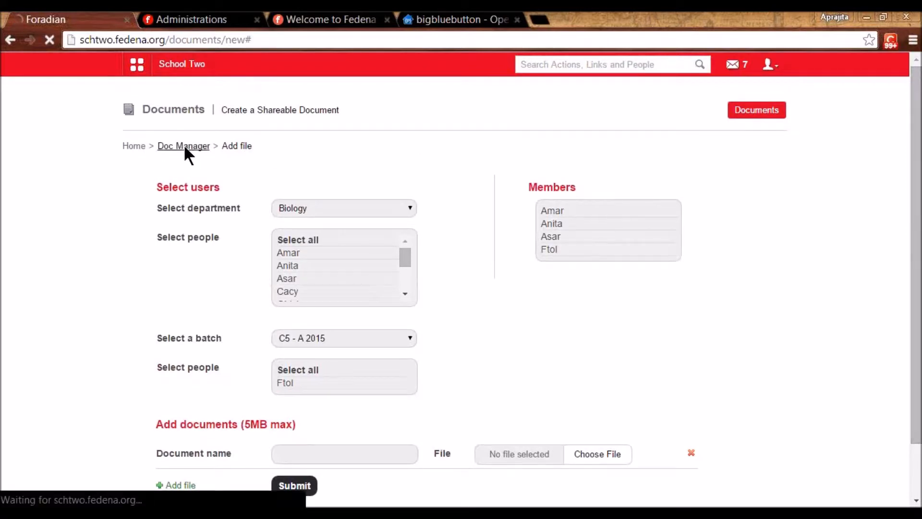
- Fill a shareable folder form with two English department members, then go back to the sharing options
{"action": "left_click", "coordinate": [758, 114]}
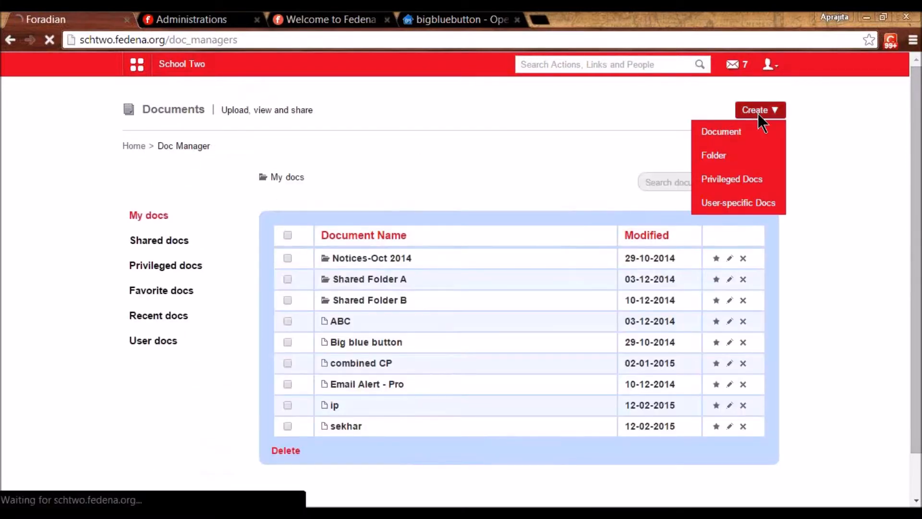
{"action": "left_click", "coordinate": [528, 190]}
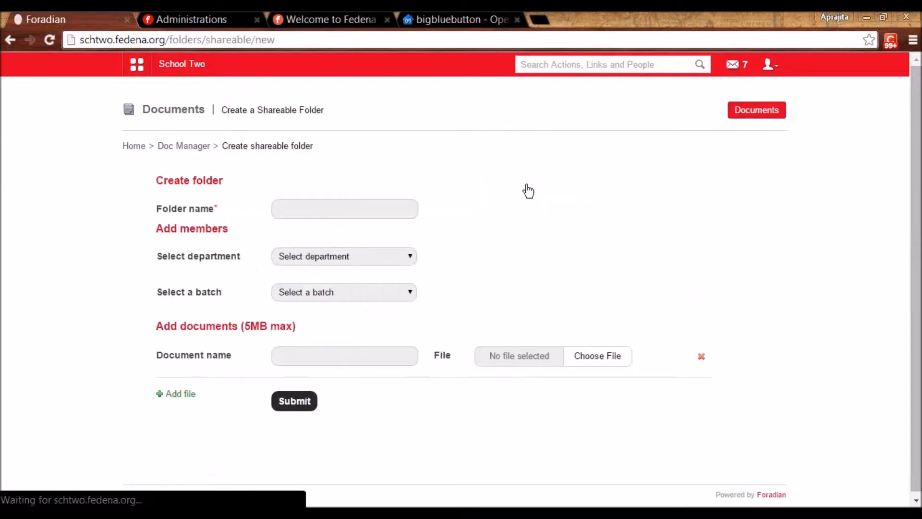
{"action": "left_click", "coordinate": [342, 205]}
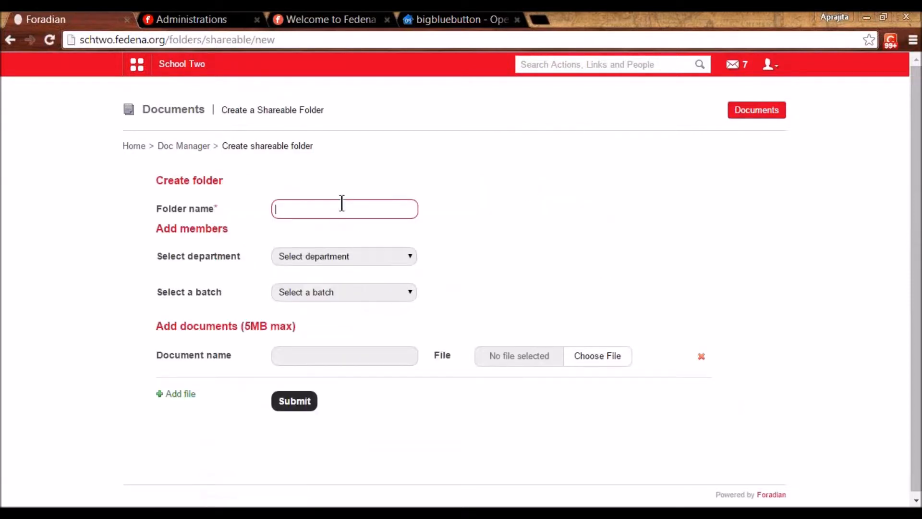
{"action": "left_click", "coordinate": [332, 255]}
{"action": "left_click", "coordinate": [331, 298]}
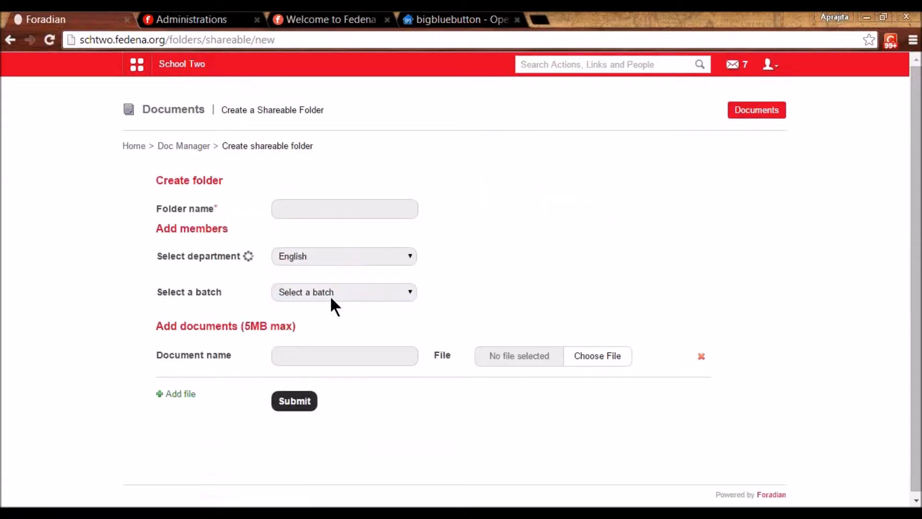
{"action": "left_click", "coordinate": [289, 301]}
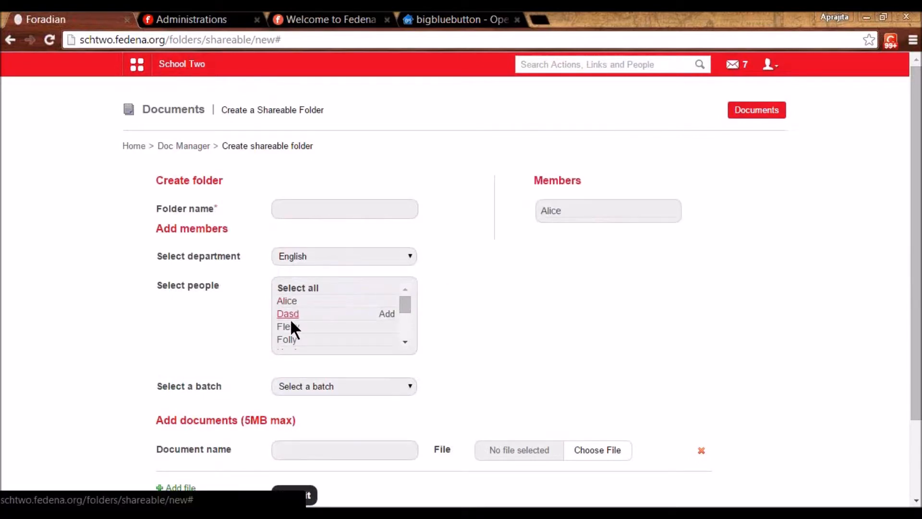
{"action": "left_click", "coordinate": [289, 327]}
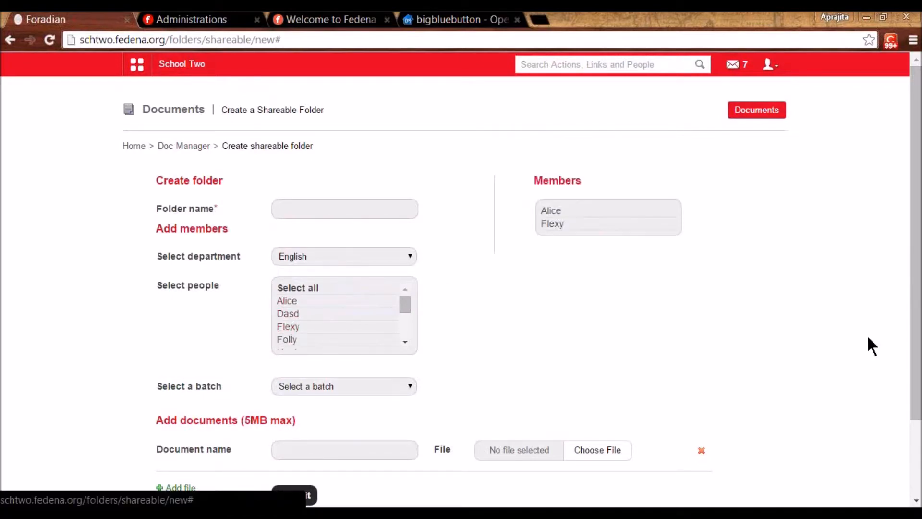
{"action": "left_click_drag", "start_coordinate": [916, 354], "coordinate": [916, 435]}
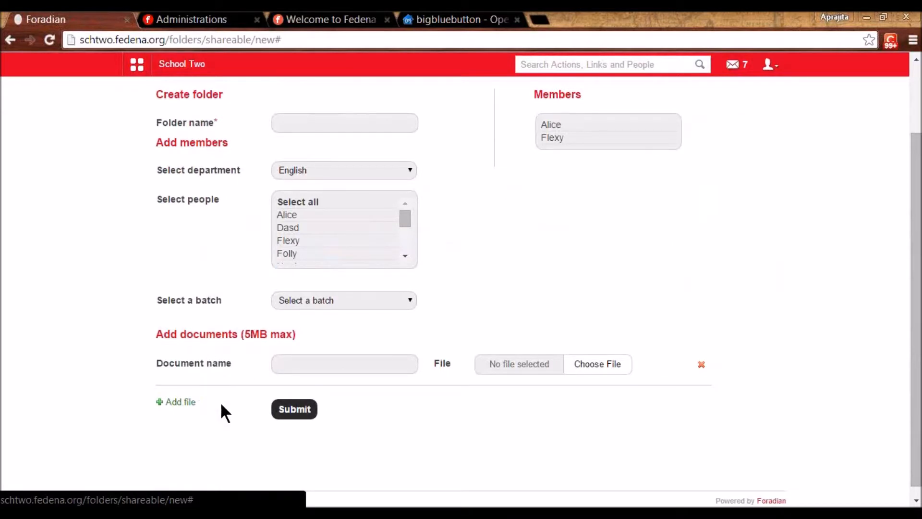
{"action": "key", "text": "alt+Left"}
{"action": "key", "text": "alt+Left"}
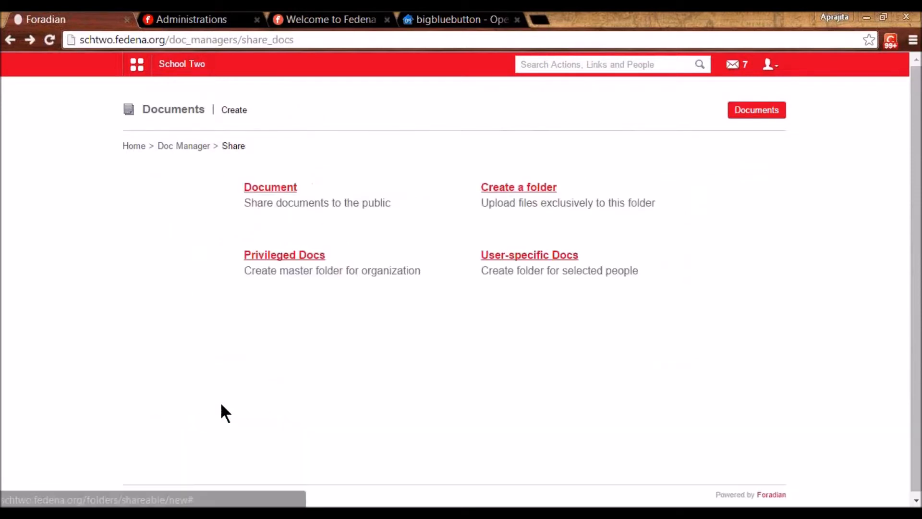
- Start a privileged folder named 'English Ques Paper' from the name suggestions
{"action": "left_click", "coordinate": [285, 262]}
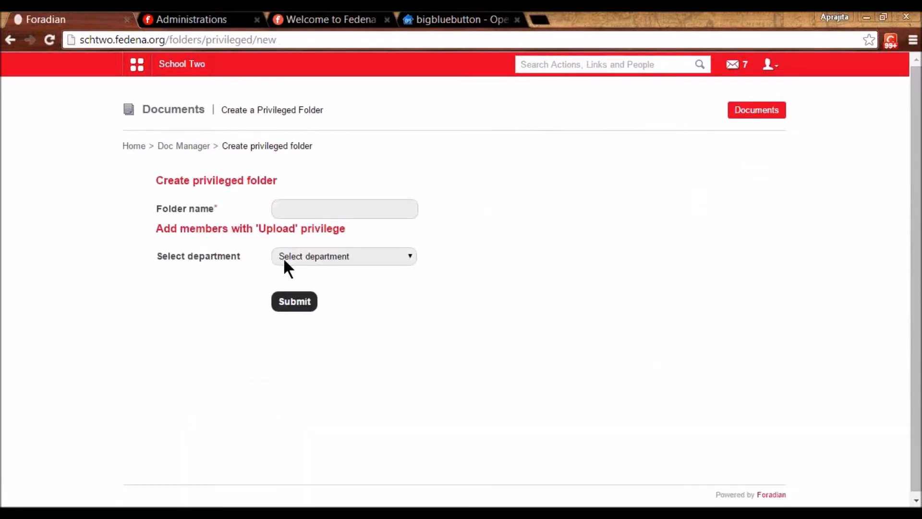
{"action": "left_click", "coordinate": [293, 205]}
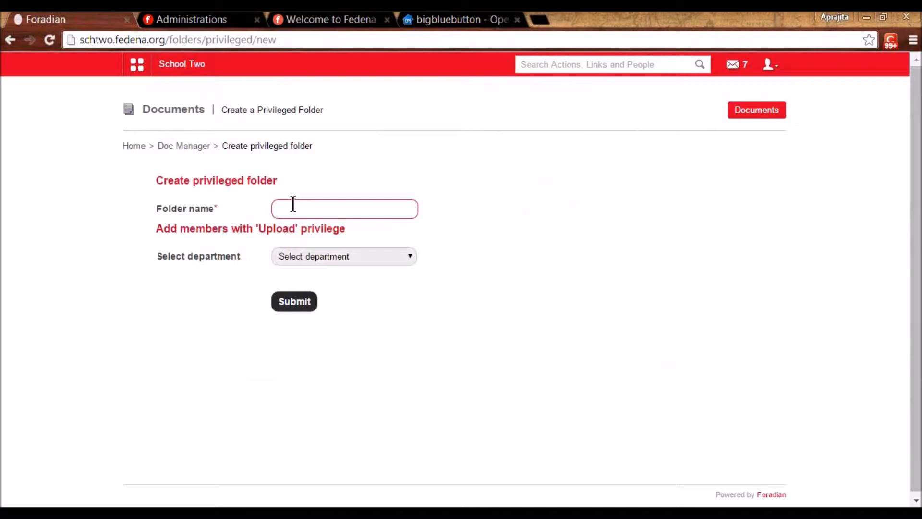
{"action": "left_click", "coordinate": [293, 208]}
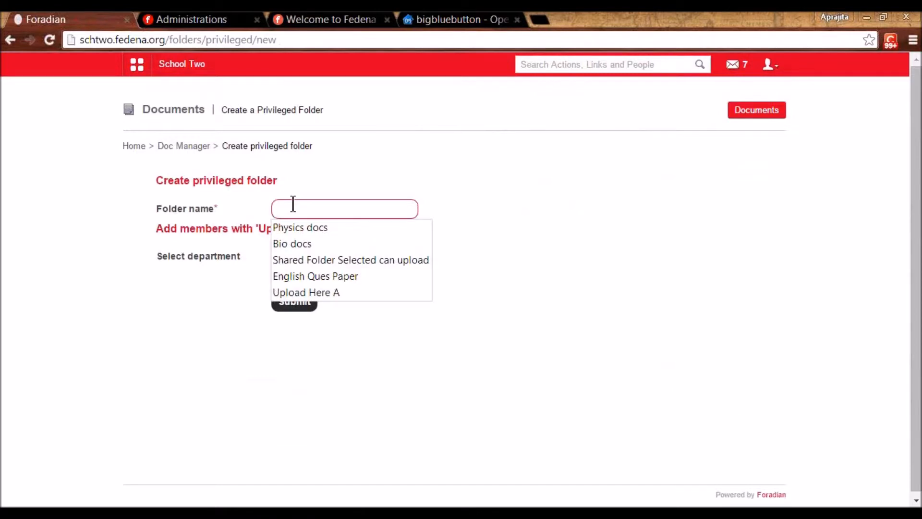
{"action": "type", "text": "English"}
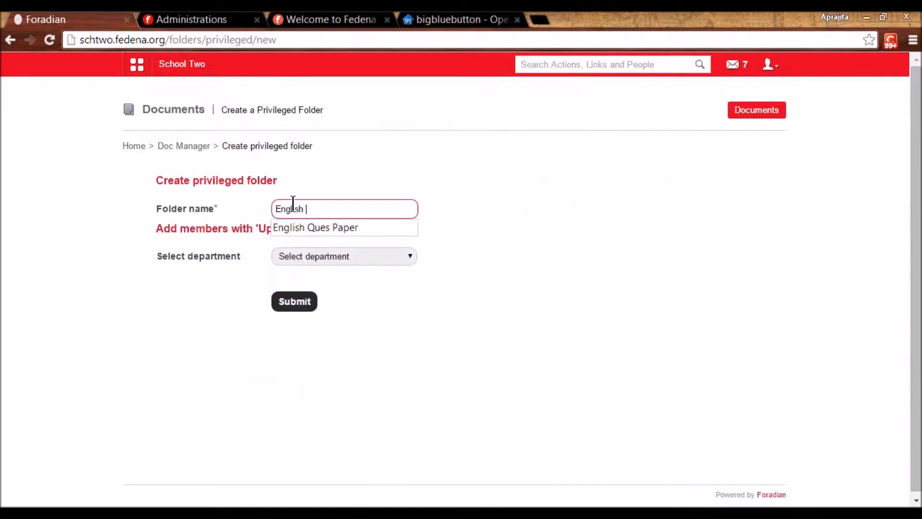
{"action": "key", "text": "Down"}
{"action": "left_click", "coordinate": [484, 236]}
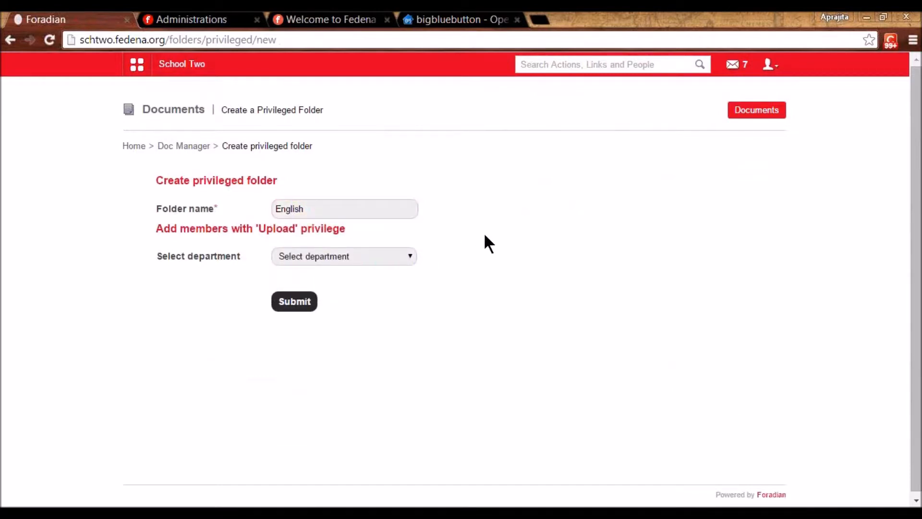
{"action": "left_click", "coordinate": [345, 211]}
{"action": "left_click", "coordinate": [344, 227]}
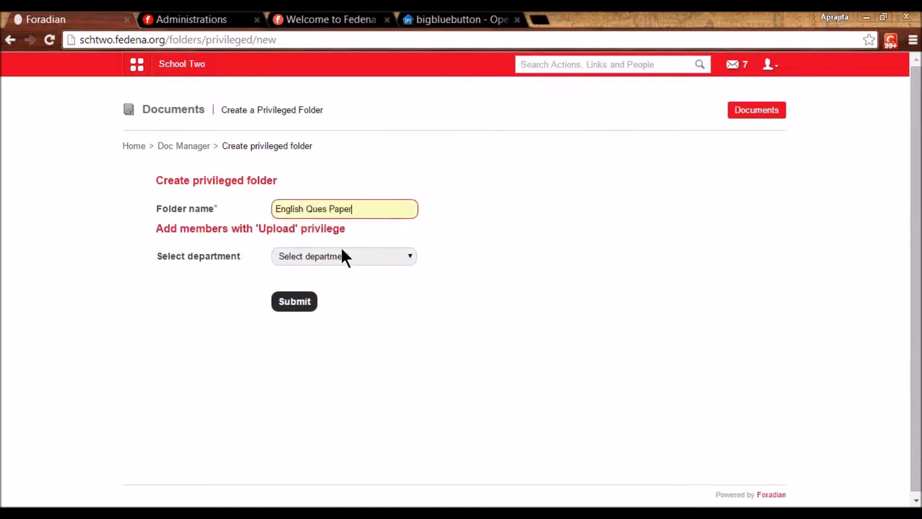
- Give three English department people upload rights, then return to the Doc Manager
{"action": "left_click", "coordinate": [341, 256]}
{"action": "left_click", "coordinate": [329, 298]}
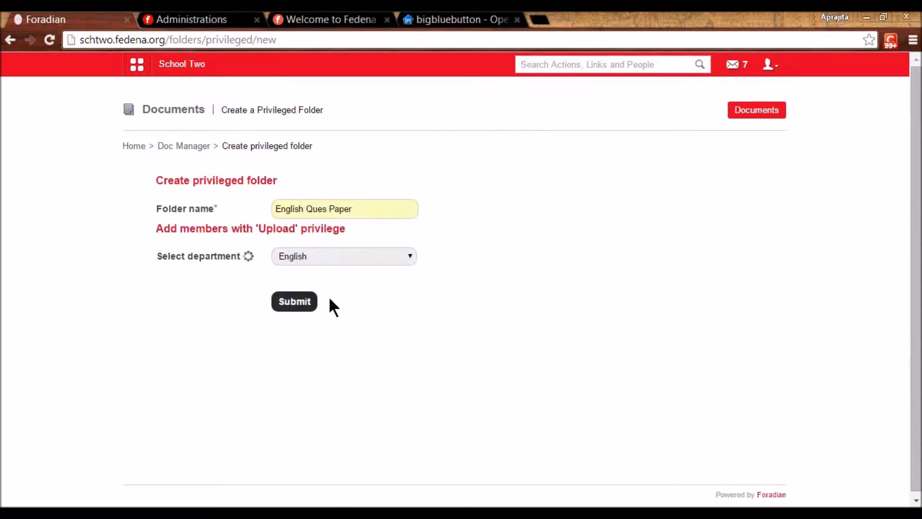
{"action": "left_click", "coordinate": [287, 302]}
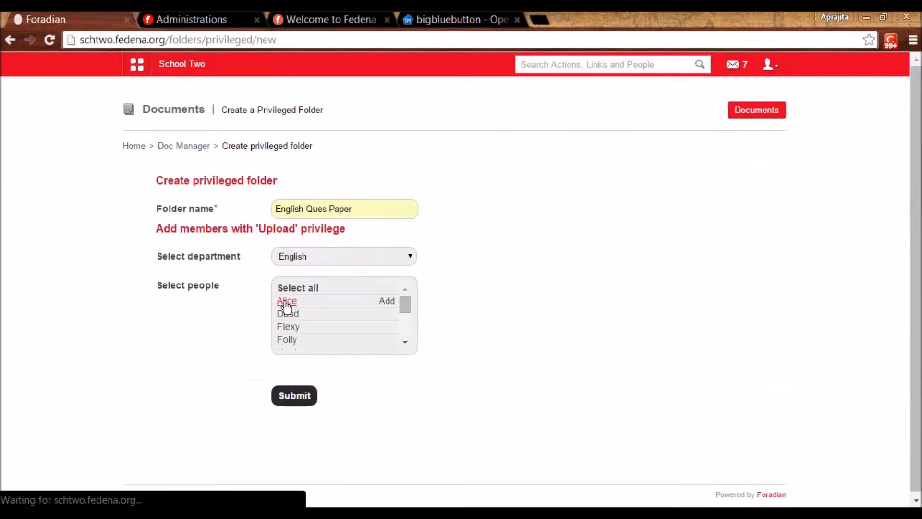
{"action": "left_click", "coordinate": [287, 339]}
{"action": "left_click", "coordinate": [286, 328]}
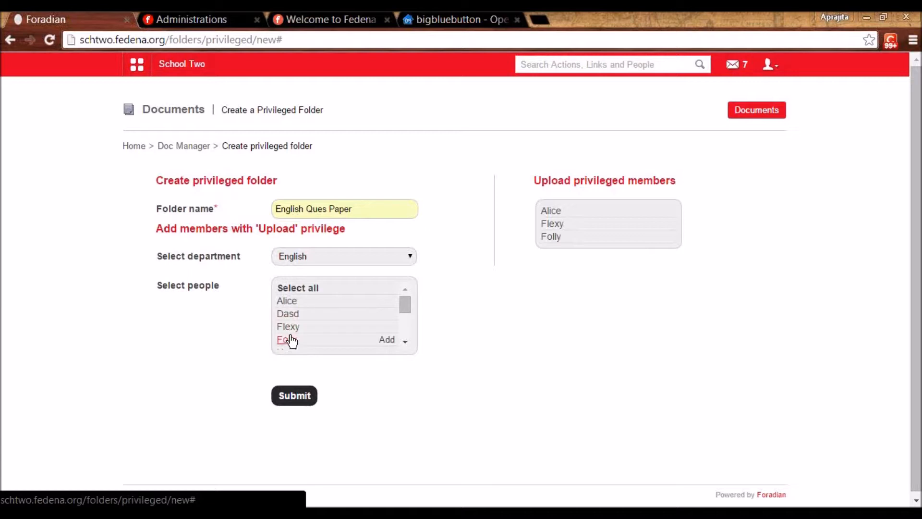
{"action": "left_click", "coordinate": [191, 146]}
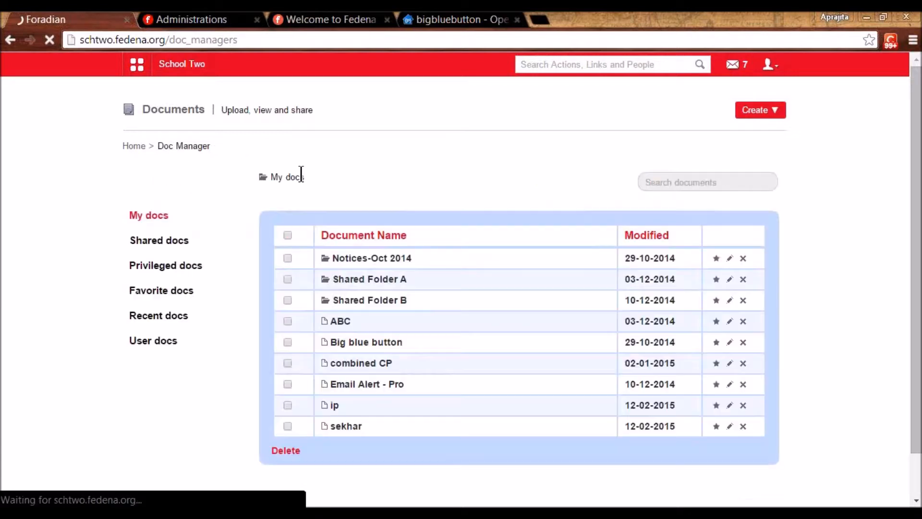
- Set up the user-specific folder 'Education Certificates of Student' for students, then return to My docs
{"action": "left_click", "coordinate": [778, 110]}
{"action": "left_click", "coordinate": [524, 242]}
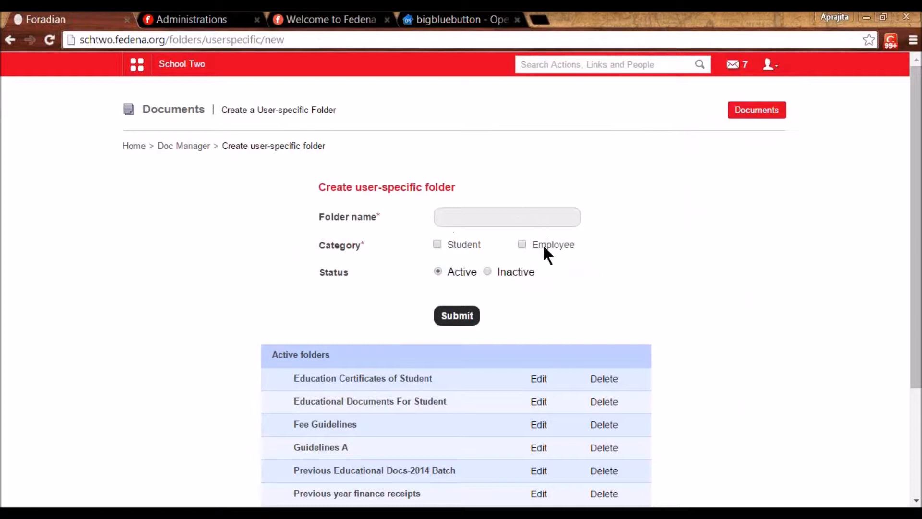
{"action": "left_click", "coordinate": [477, 220]}
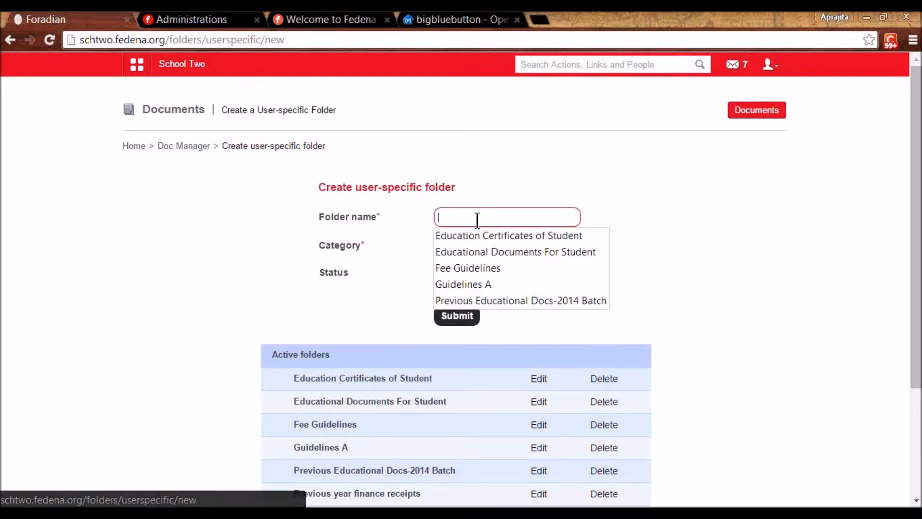
{"action": "left_click", "coordinate": [477, 238]}
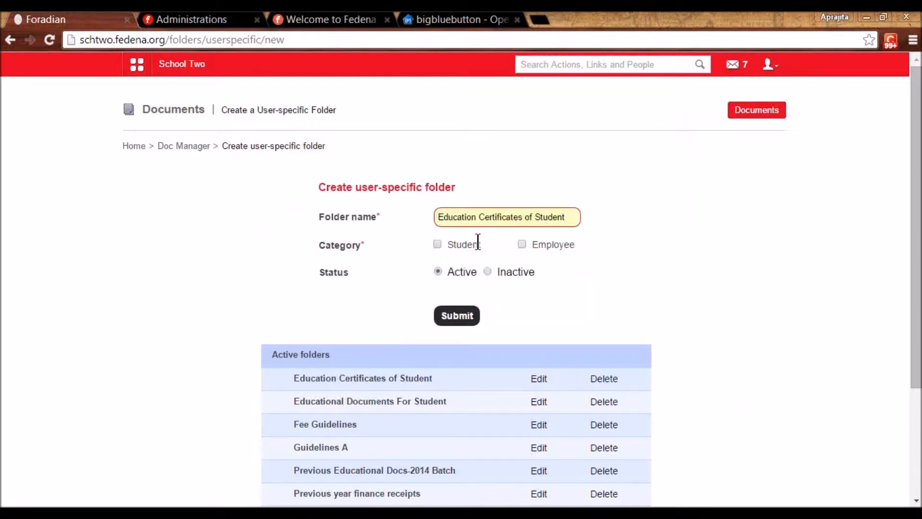
{"action": "left_click", "coordinate": [437, 243]}
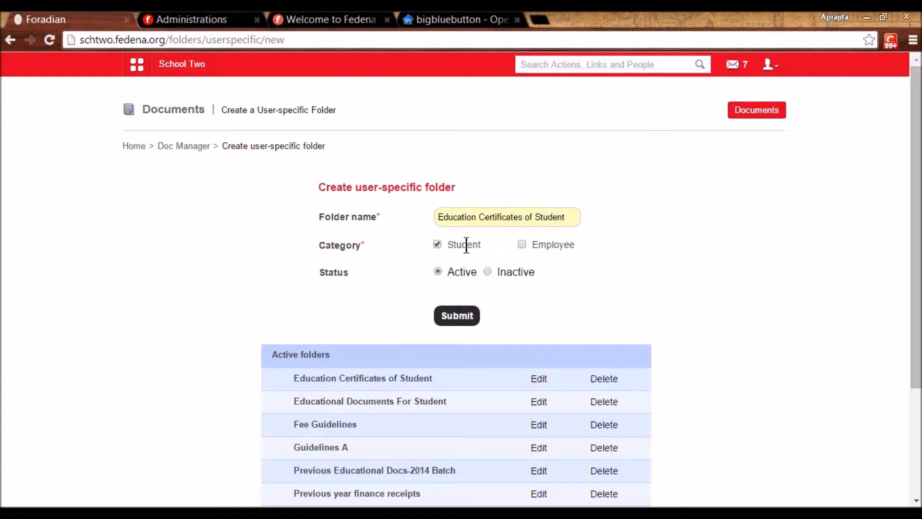
{"action": "left_click", "coordinate": [194, 146]}
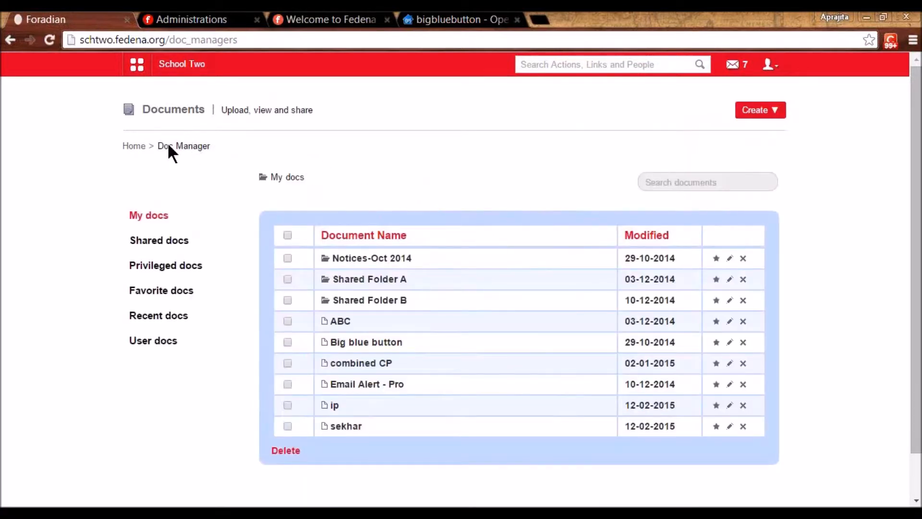
- Find the user under User docs and open their Education Certificates folder
{"action": "left_click", "coordinate": [153, 342]}
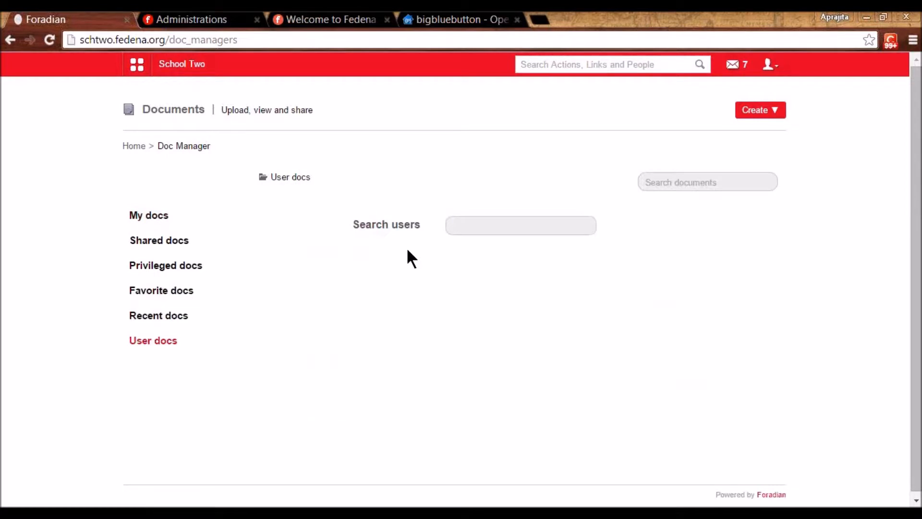
{"action": "left_click", "coordinate": [478, 226]}
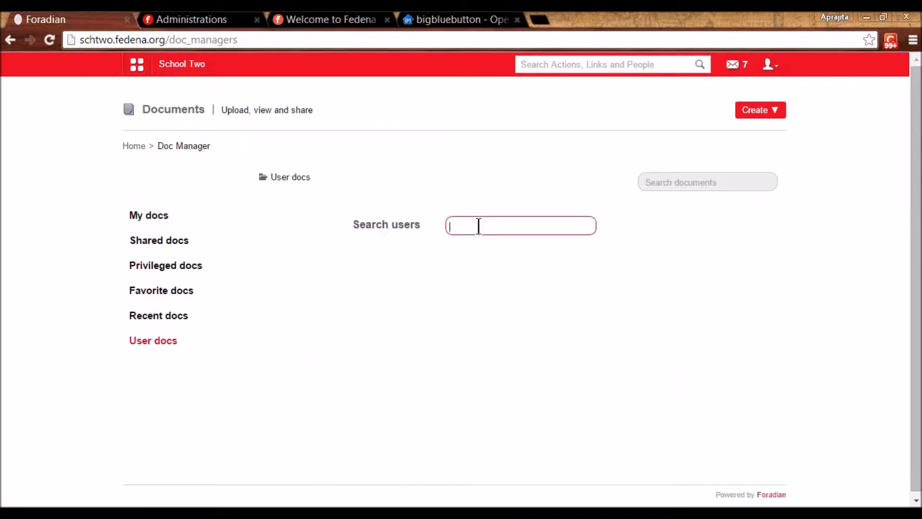
{"action": "type", "text": "user56"}
{"action": "left_click", "coordinate": [487, 244]}
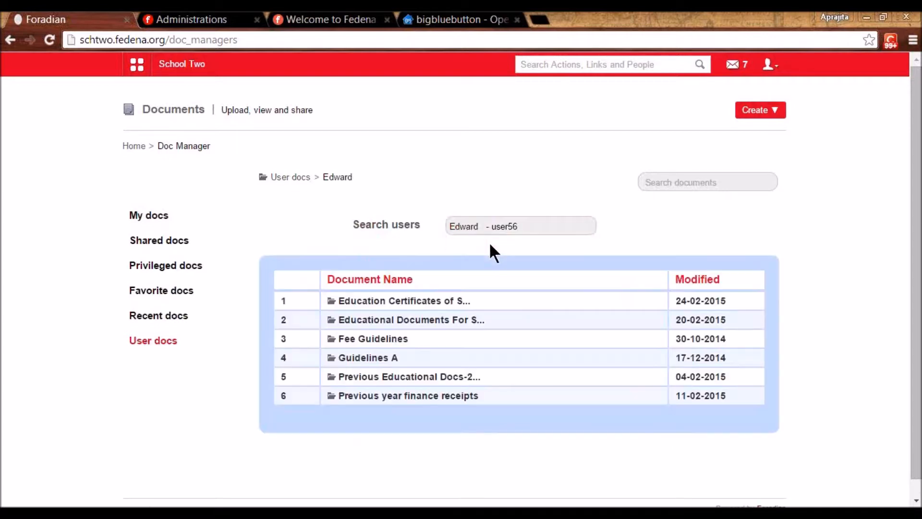
{"action": "left_click", "coordinate": [417, 301]}
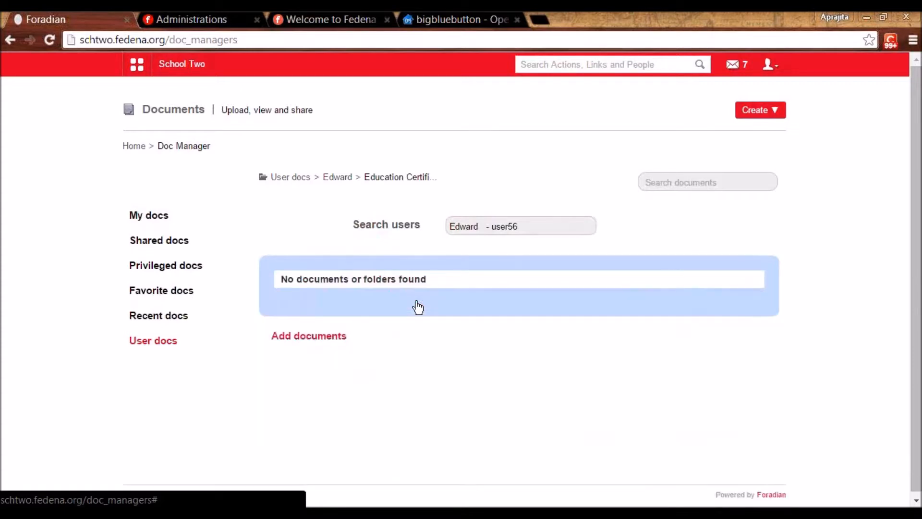
- Upload Close.txt as the document Close into that folder
{"action": "left_click", "coordinate": [321, 337]}
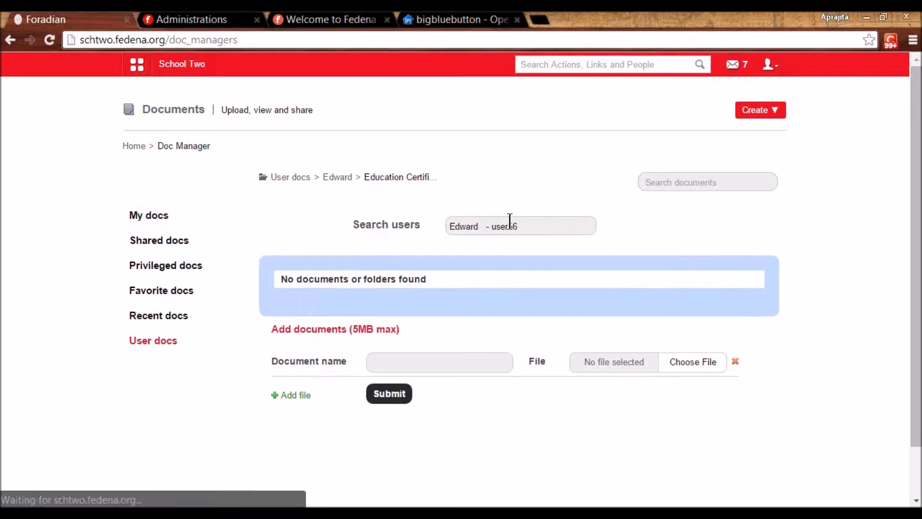
{"action": "left_click", "coordinate": [685, 362]}
{"action": "left_click_drag", "start_coordinate": [701, 191], "coordinate": [695, 303]}
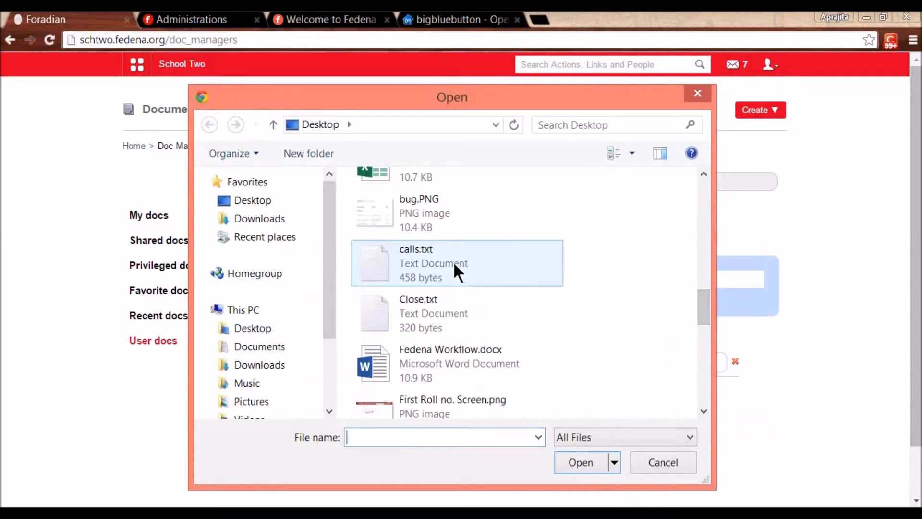
{"action": "double_click", "coordinate": [435, 292]}
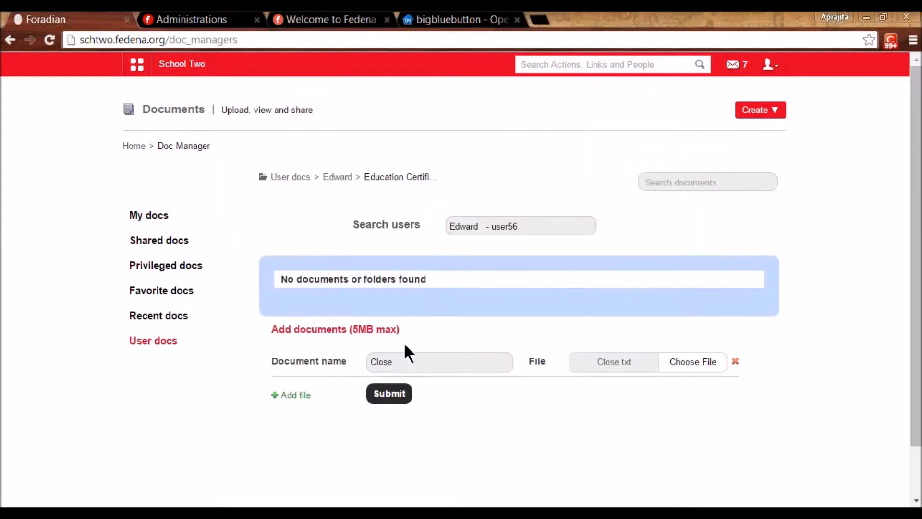
{"action": "left_click", "coordinate": [397, 393]}
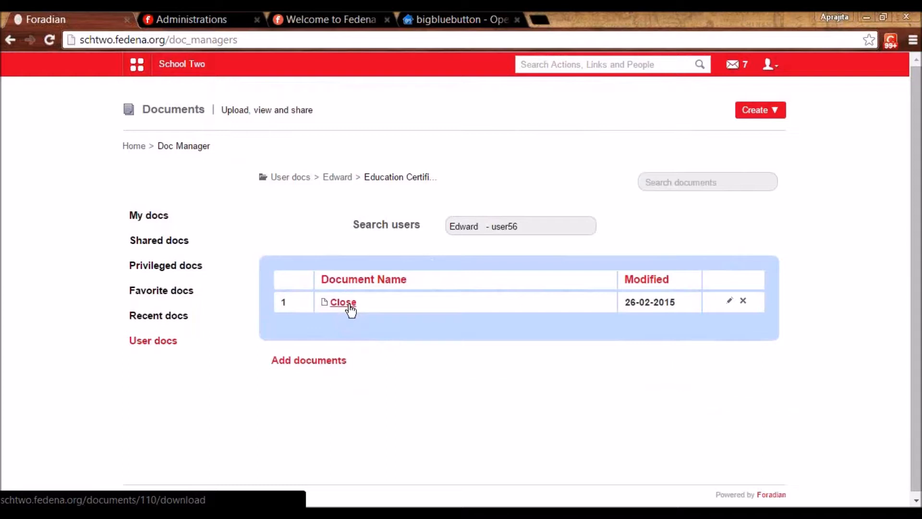
{"action": "left_click_drag", "start_coordinate": [519, 228], "coordinate": [430, 218]}
- Search for a second user and open their empty Education Certificates folder
{"action": "type", "text": "user57"}
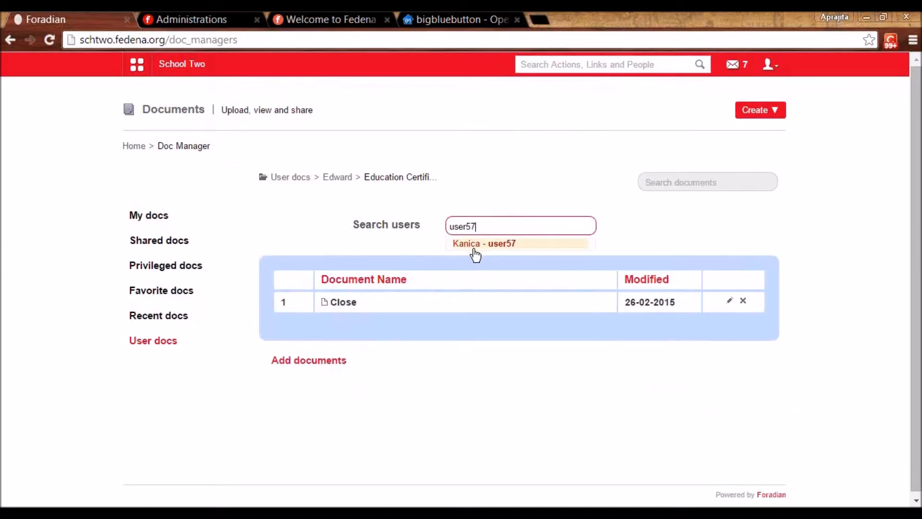
{"action": "left_click", "coordinate": [468, 243]}
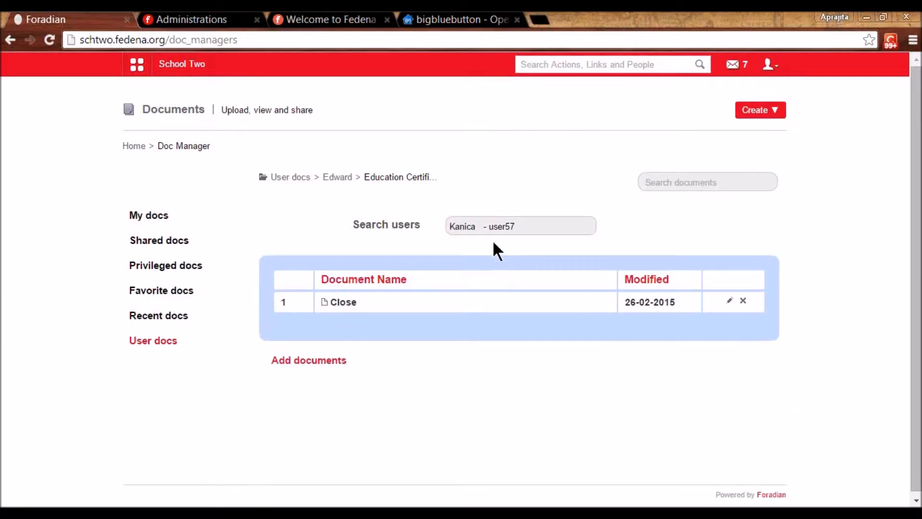
{"action": "left_click", "coordinate": [521, 224]}
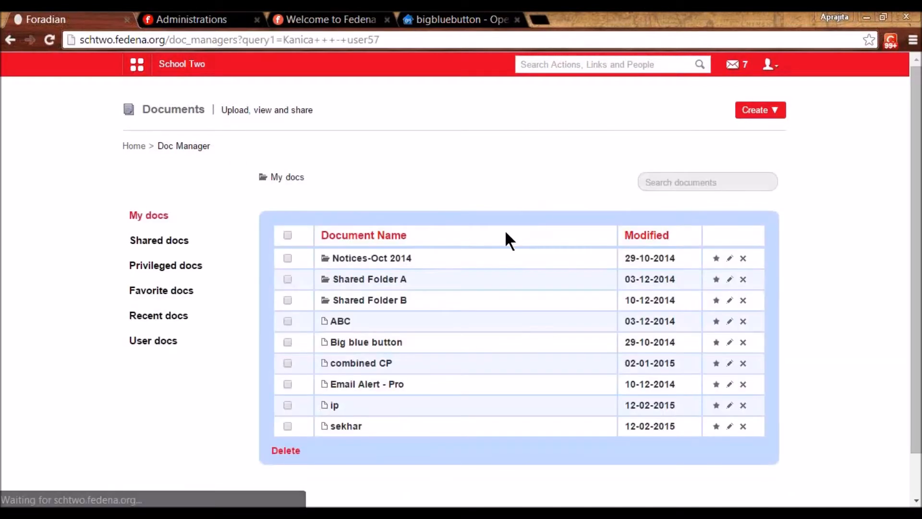
{"action": "left_click", "coordinate": [170, 343]}
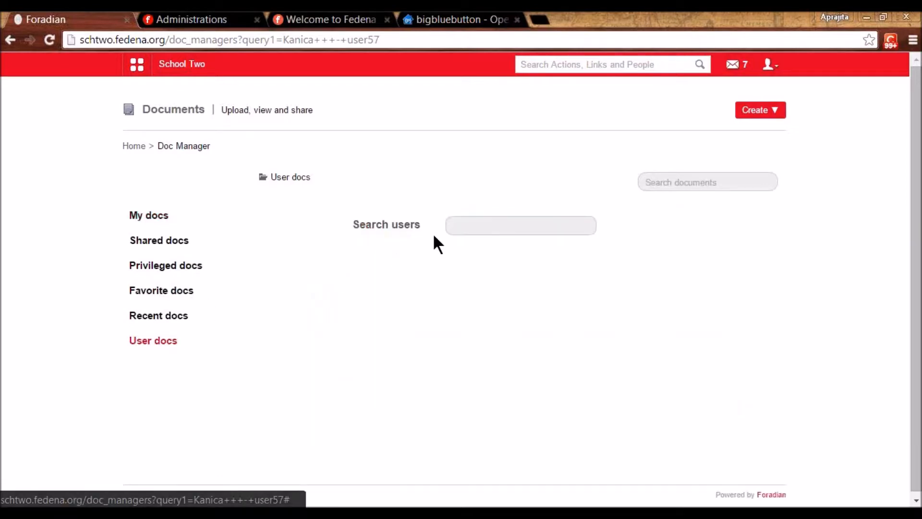
{"action": "left_click", "coordinate": [470, 225]}
{"action": "type", "text": "user57"}
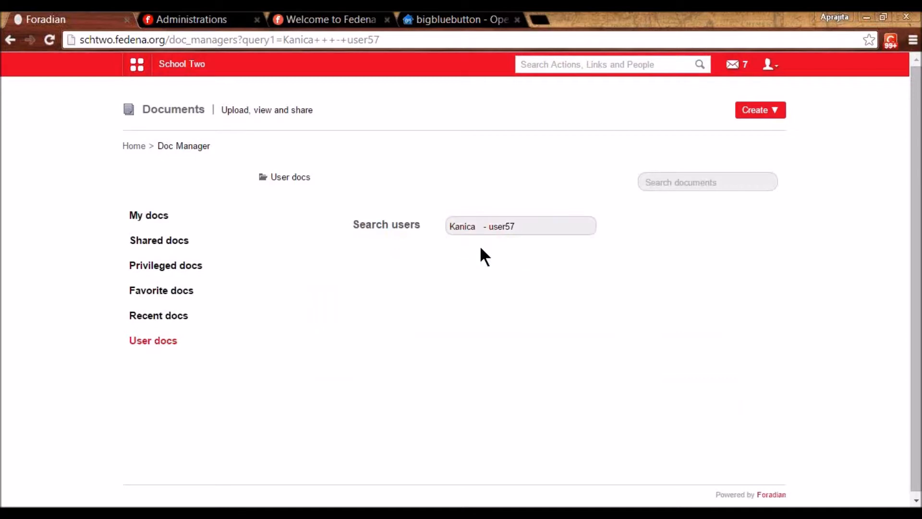
{"action": "left_click", "coordinate": [480, 245]}
{"action": "left_click", "coordinate": [403, 301]}
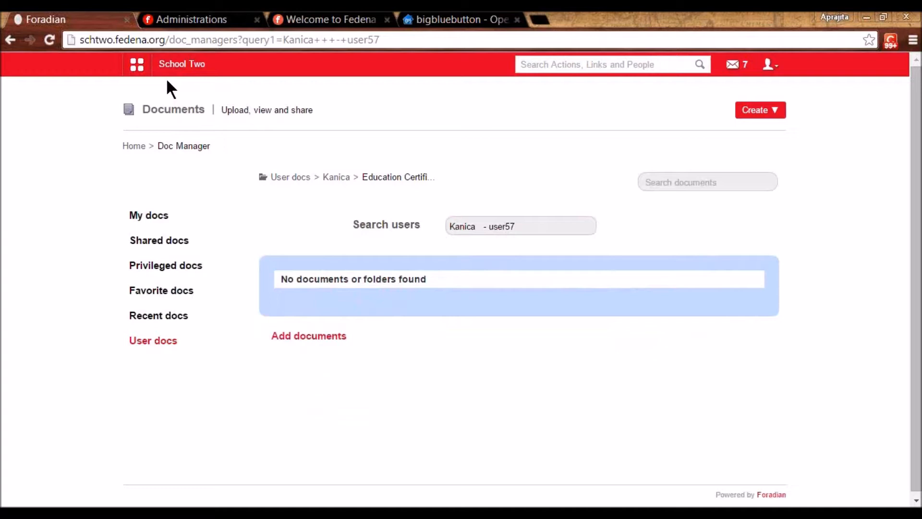
{"action": "left_click", "coordinate": [138, 66]}
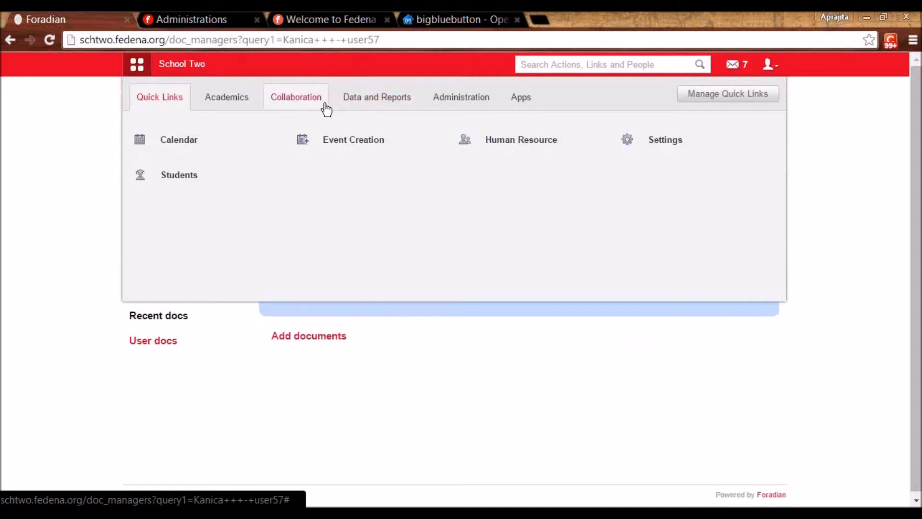
- Open Collaboration > Google Docs, then view the Admin User profile
{"action": "left_click", "coordinate": [325, 104]}
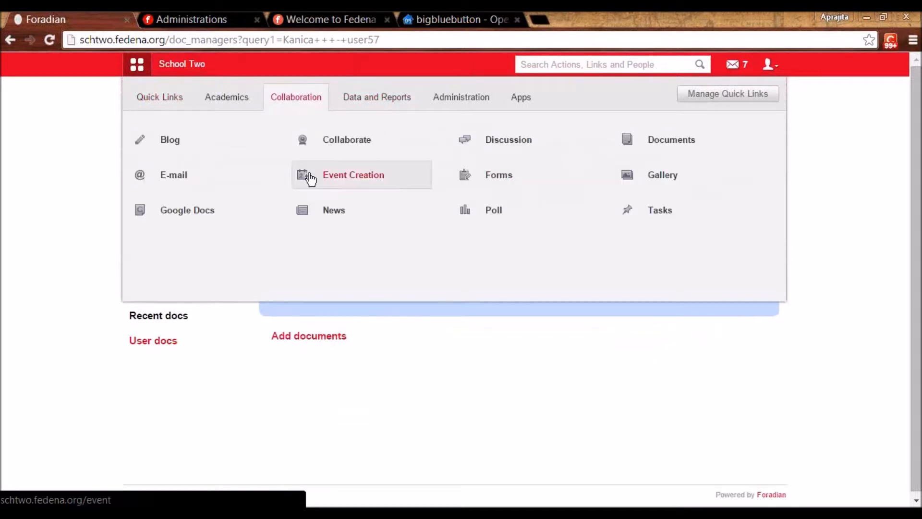
{"action": "left_click", "coordinate": [208, 212]}
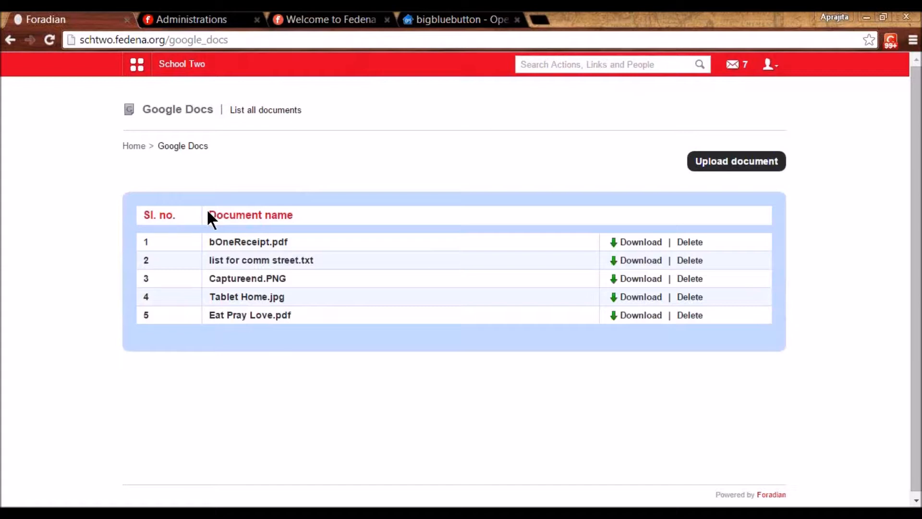
{"action": "left_click", "coordinate": [774, 70]}
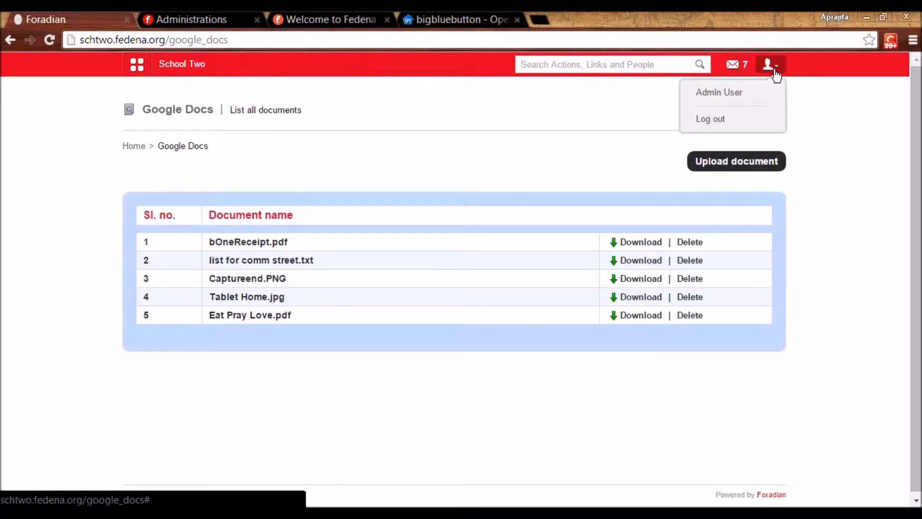
{"action": "left_click", "coordinate": [729, 97]}
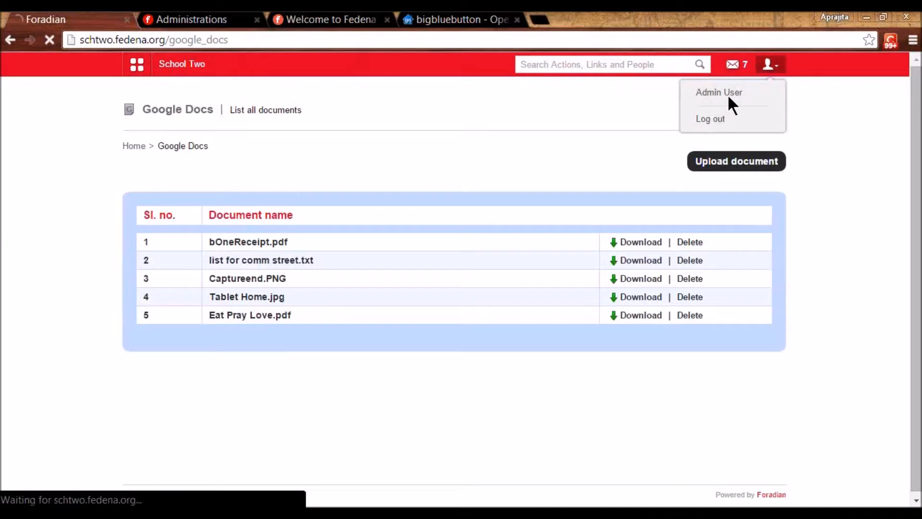
{"action": "left_click_drag", "start_coordinate": [347, 281], "coordinate": [501, 291]}
{"action": "left_click", "coordinate": [500, 291]}
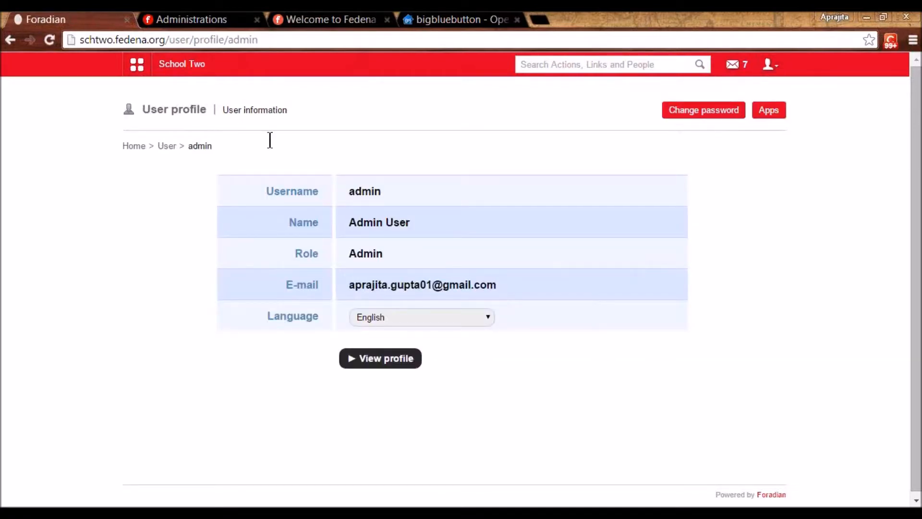
- Return to the Google Docs page through the Collaboration modules
{"action": "left_click", "coordinate": [137, 66]}
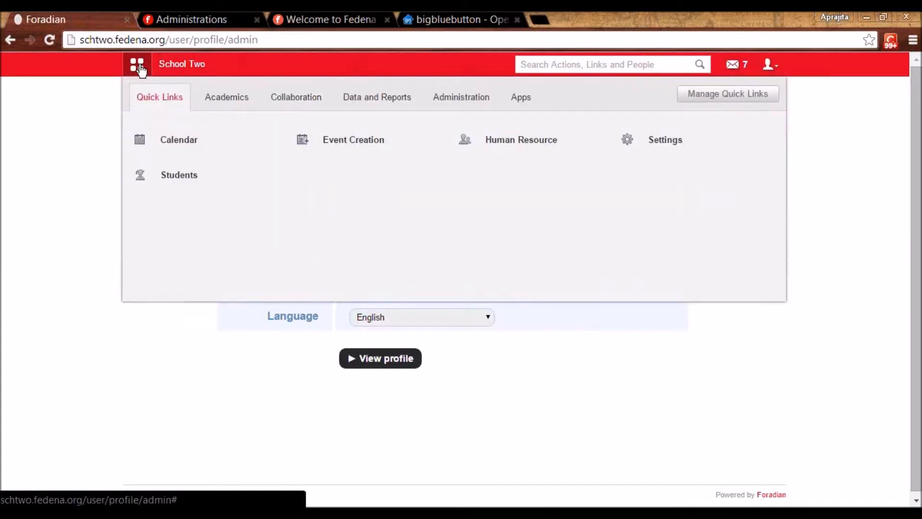
{"action": "left_click", "coordinate": [290, 102]}
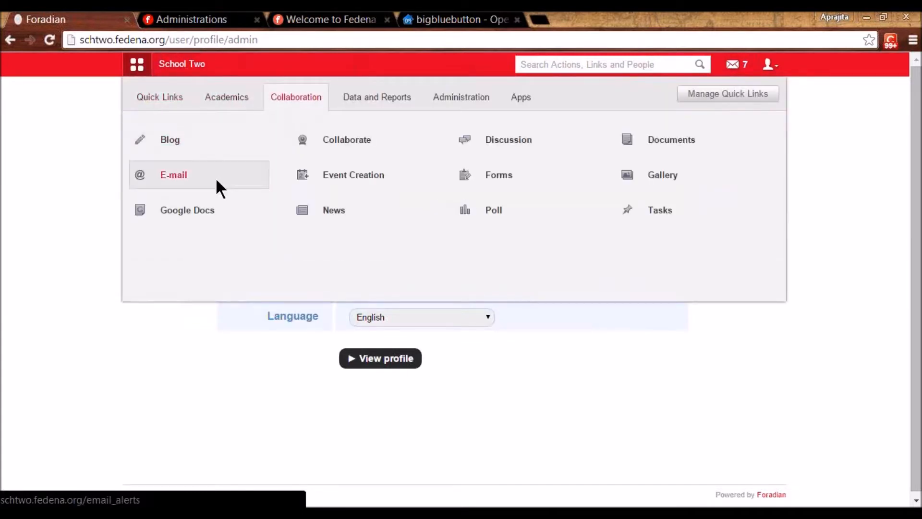
{"action": "left_click", "coordinate": [201, 214]}
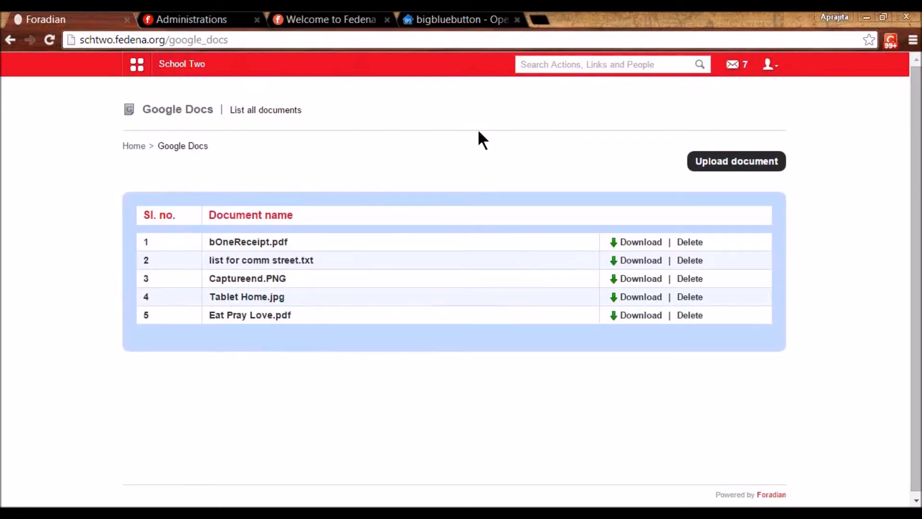
- Enable the Google Doc plugin in Accounts and view the Google OAuth plugin settings
{"action": "left_click", "coordinate": [172, 20]}
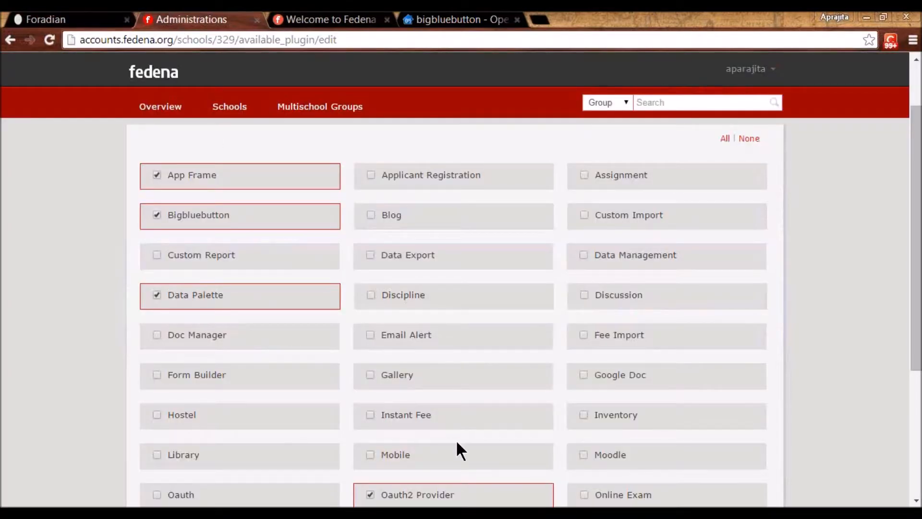
{"action": "left_click", "coordinate": [584, 375]}
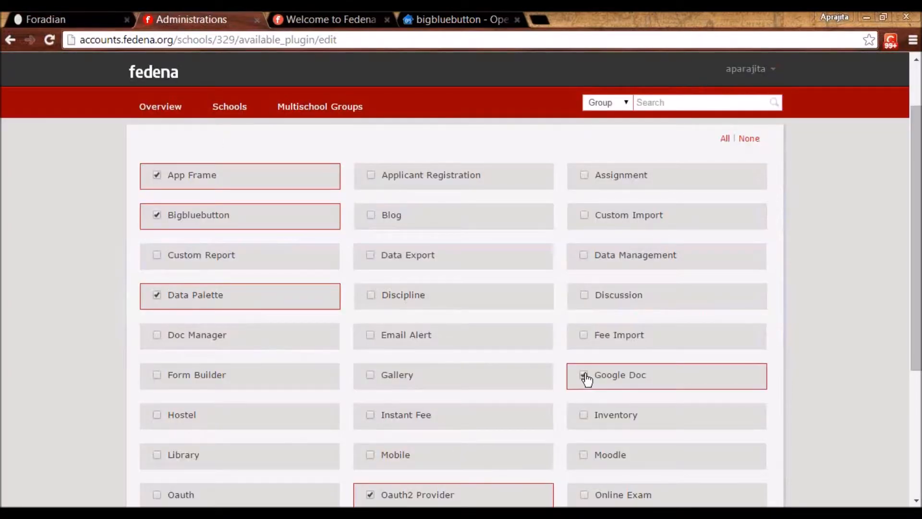
{"action": "left_click", "coordinate": [763, 72]}
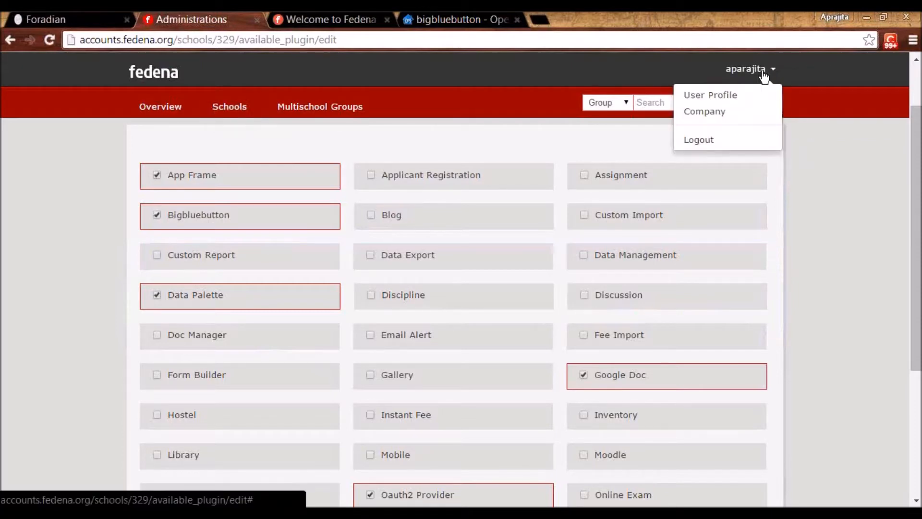
{"action": "left_click", "coordinate": [723, 115]}
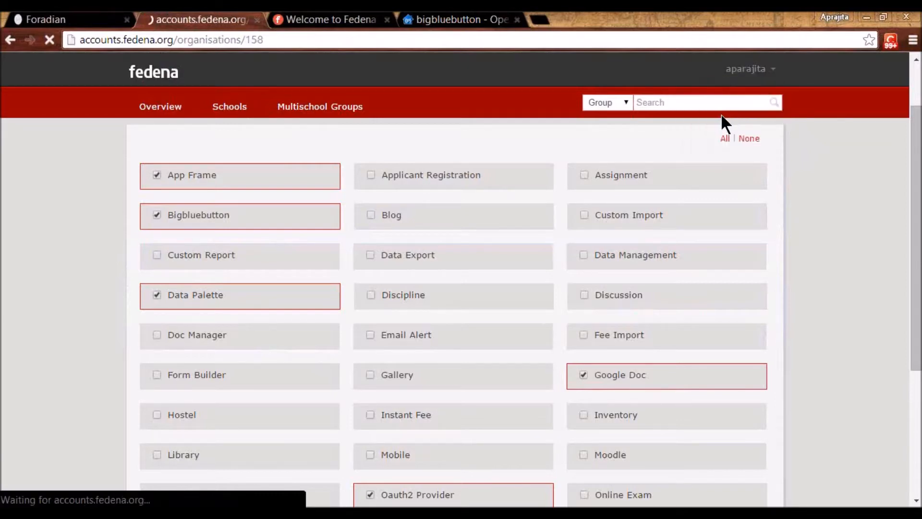
{"action": "left_click", "coordinate": [157, 409]}
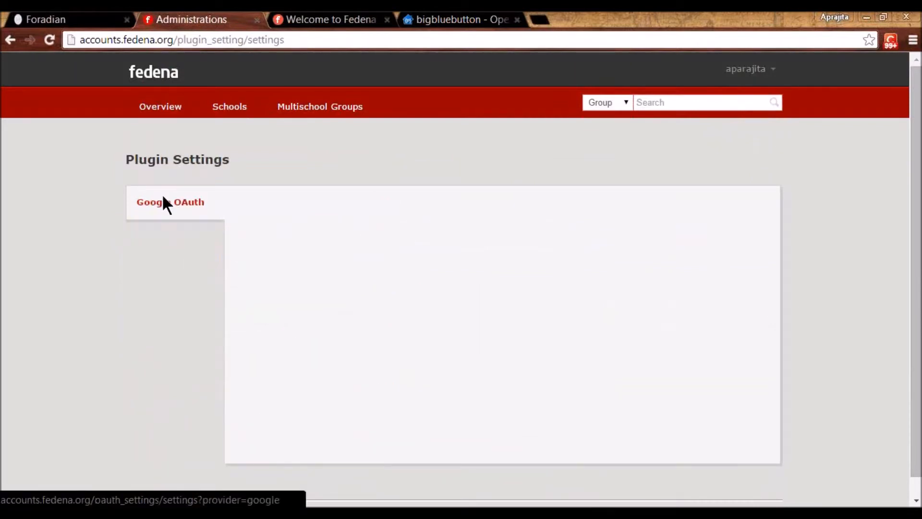
{"action": "left_click", "coordinate": [100, 16]}
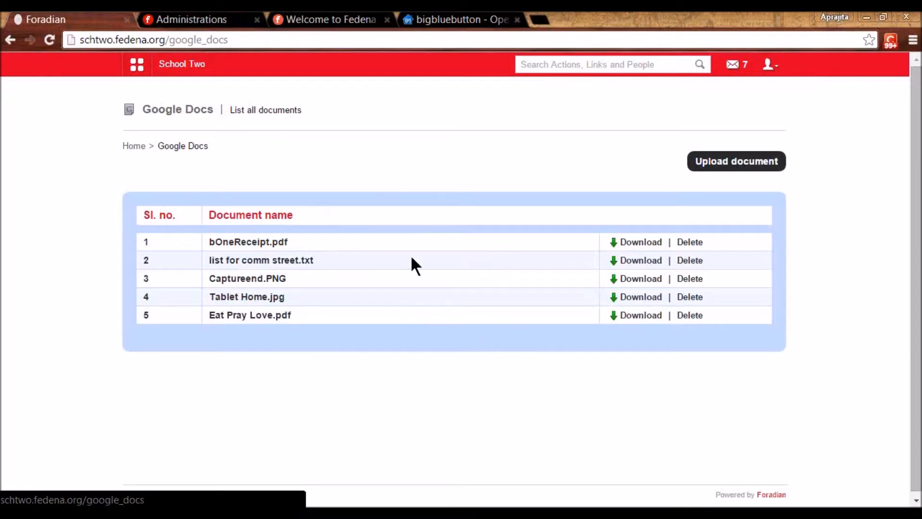
- Log out of the School Two admin account and log back in to the dashboard
{"action": "left_click", "coordinate": [769, 64]}
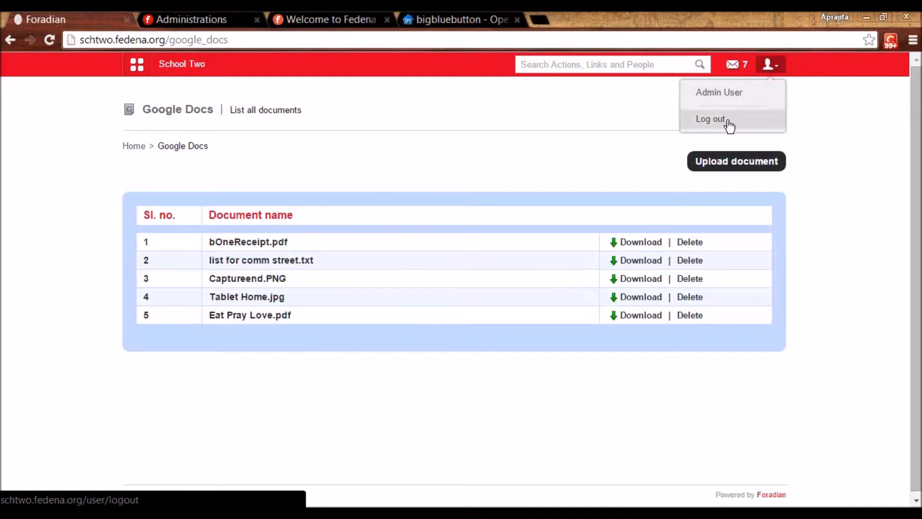
{"action": "left_click", "coordinate": [707, 120]}
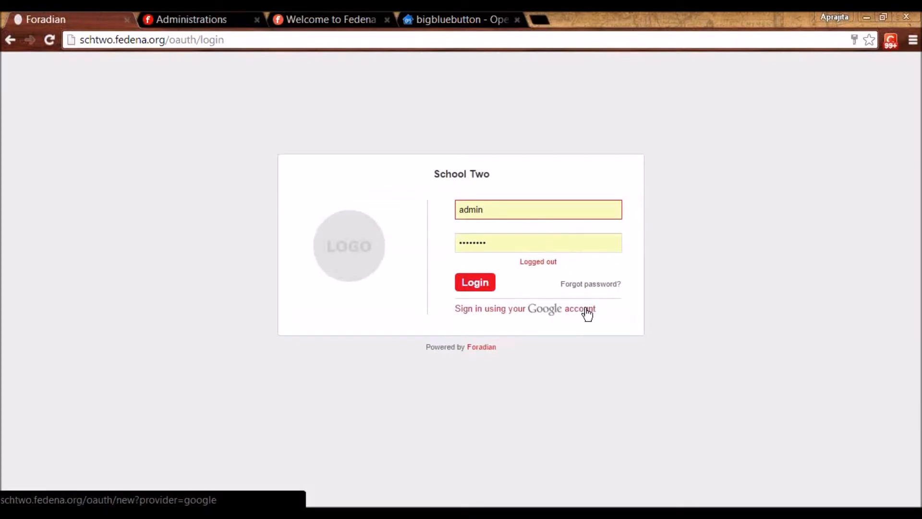
{"action": "left_click", "coordinate": [482, 279]}
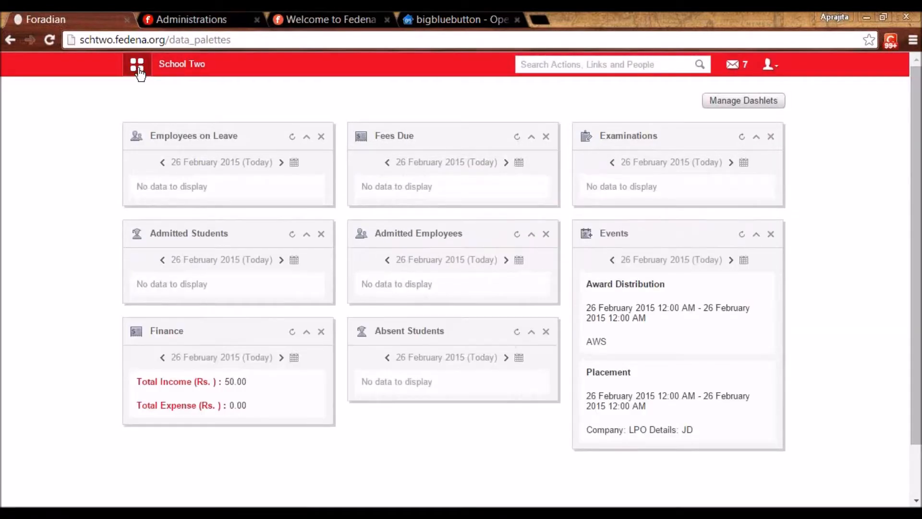
{"action": "left_click", "coordinate": [140, 72]}
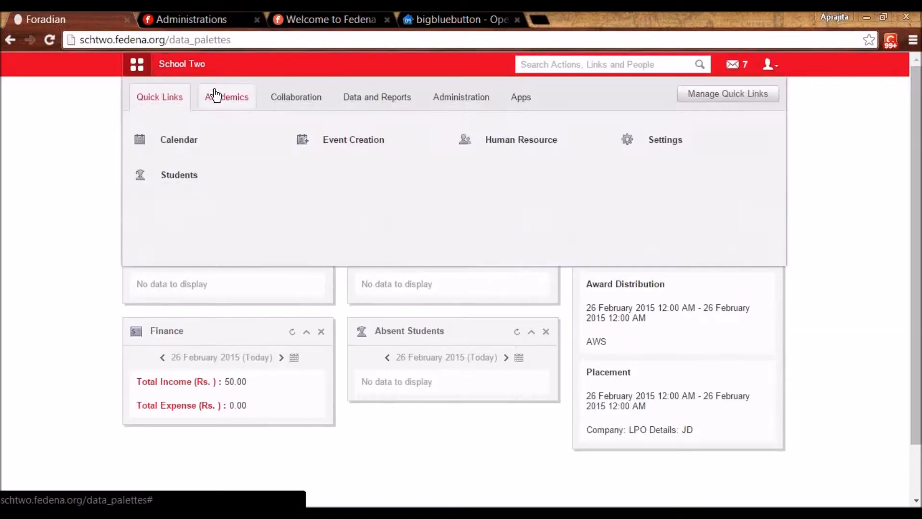
- View the Google Docs list, then open Collaboration > E-mail
{"action": "left_click", "coordinate": [296, 106]}
{"action": "left_click", "coordinate": [207, 214]}
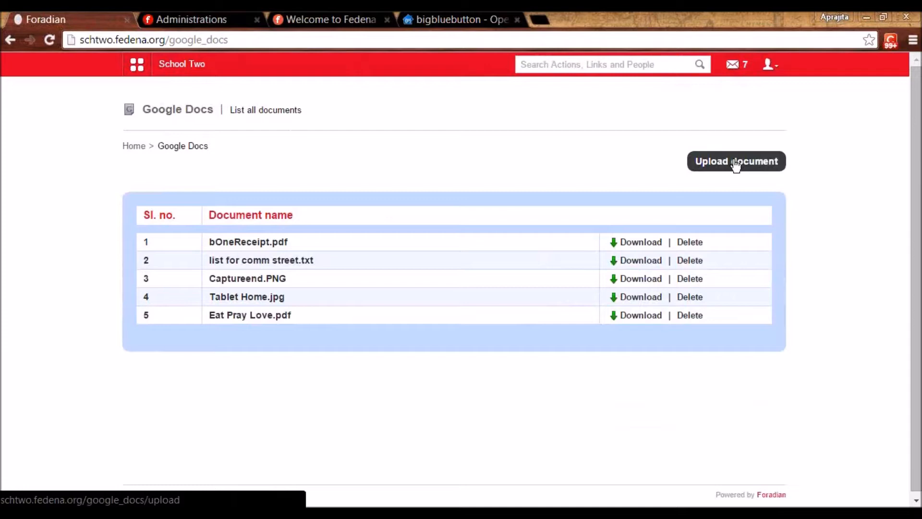
{"action": "left_click", "coordinate": [140, 72]}
{"action": "left_click", "coordinate": [227, 98]}
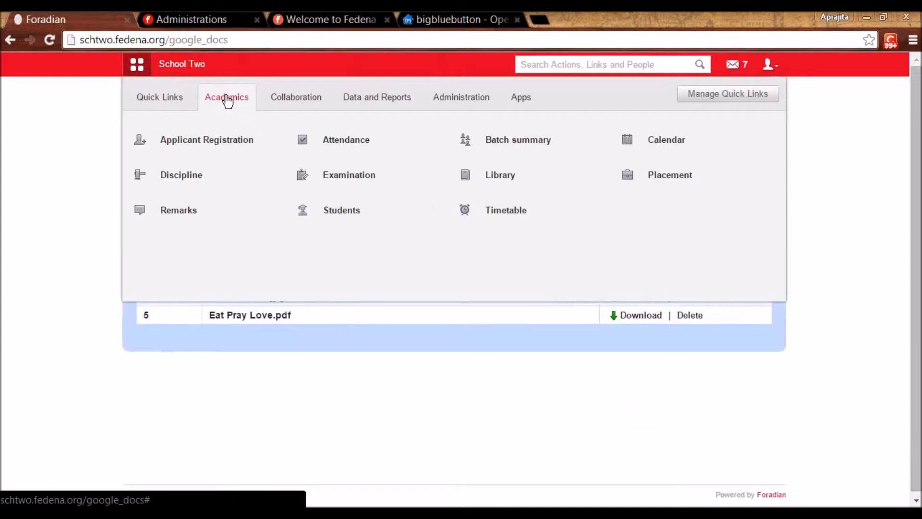
{"action": "left_click", "coordinate": [291, 99]}
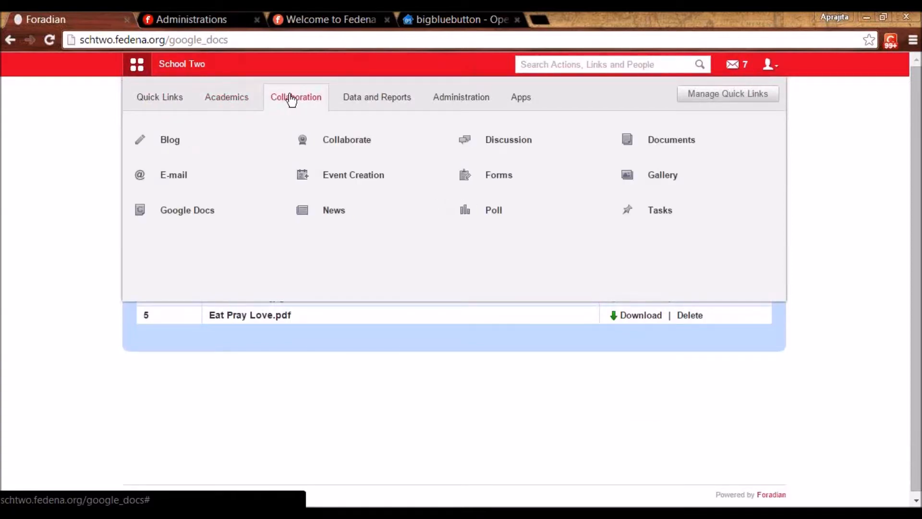
{"action": "left_click", "coordinate": [160, 186]}
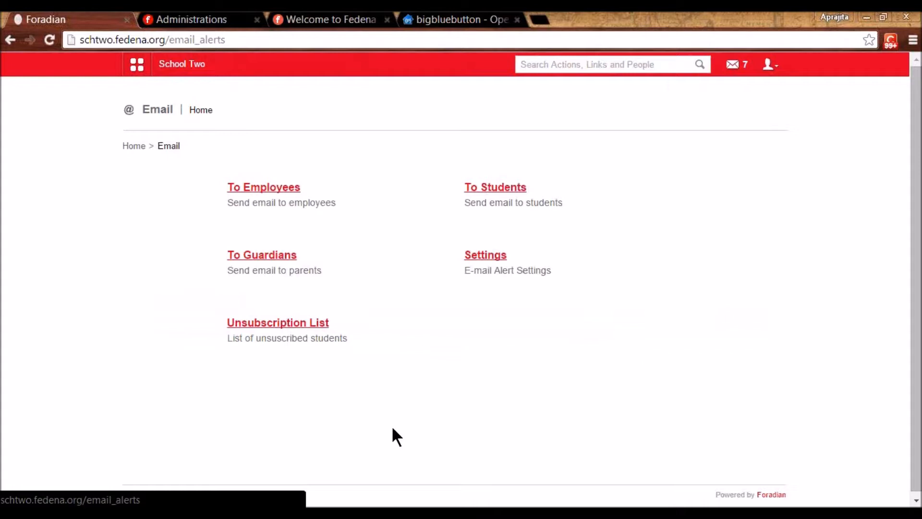
- In Fedena Accounts, start a new SMTP setting under Jaypee University's Email, then go back to School Two Email
{"action": "left_click", "coordinate": [163, 20]}
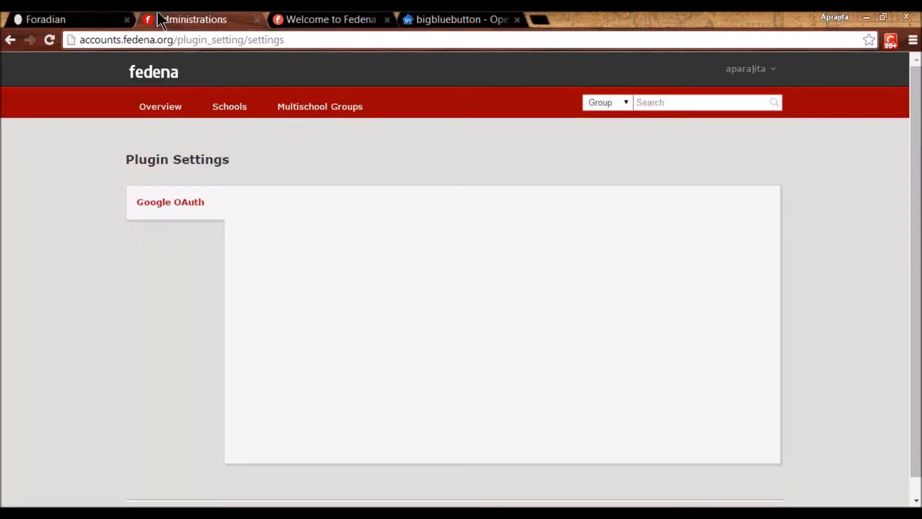
{"action": "left_click", "coordinate": [231, 110]}
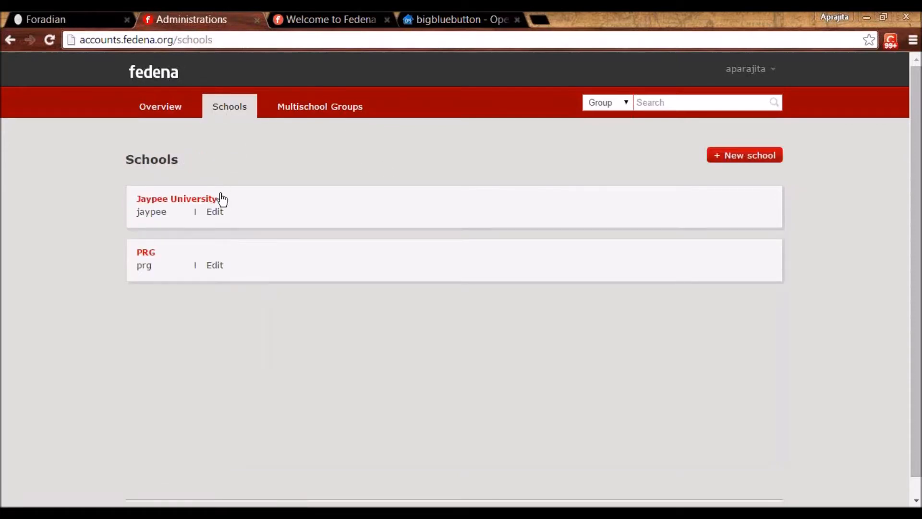
{"action": "left_click", "coordinate": [201, 206]}
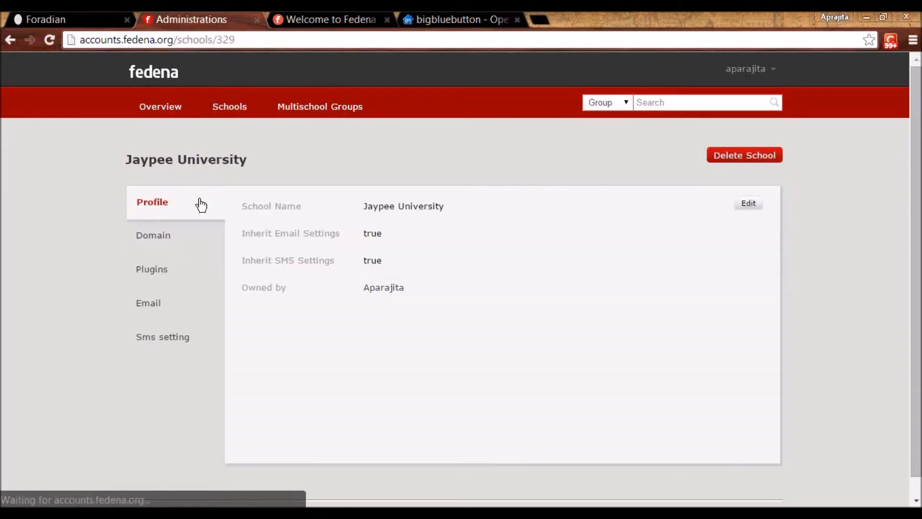
{"action": "left_click", "coordinate": [154, 314]}
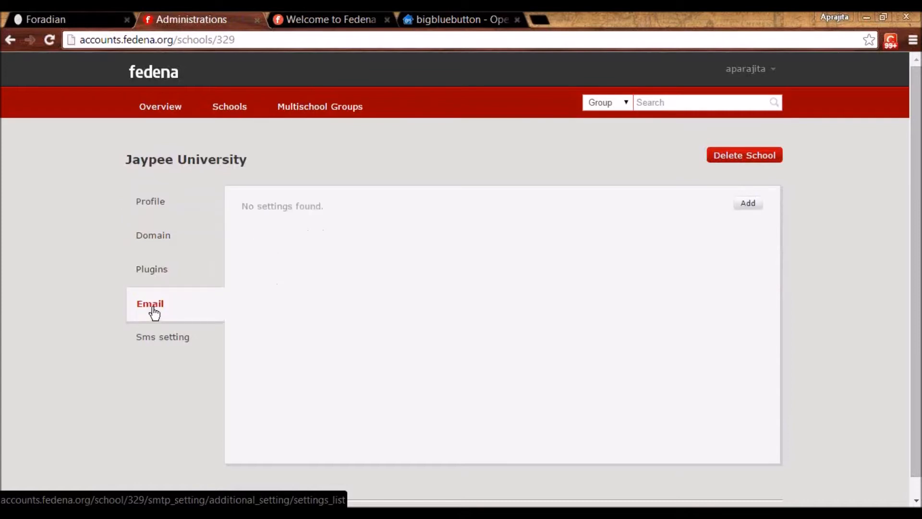
{"action": "left_click", "coordinate": [752, 202]}
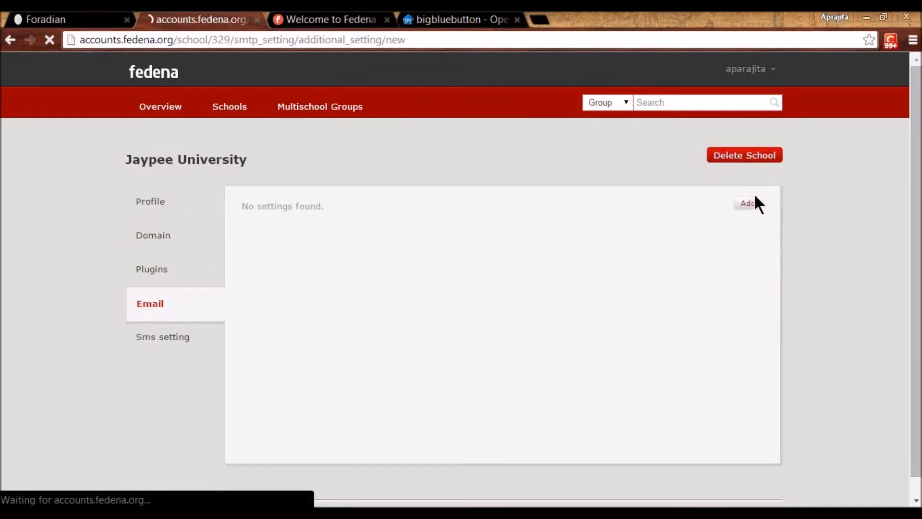
{"action": "left_click", "coordinate": [345, 211]}
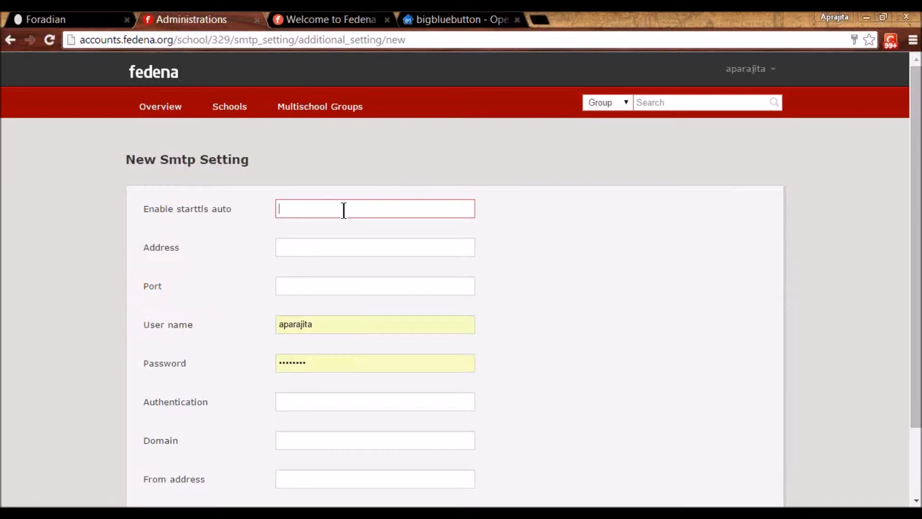
{"action": "left_click", "coordinate": [95, 15]}
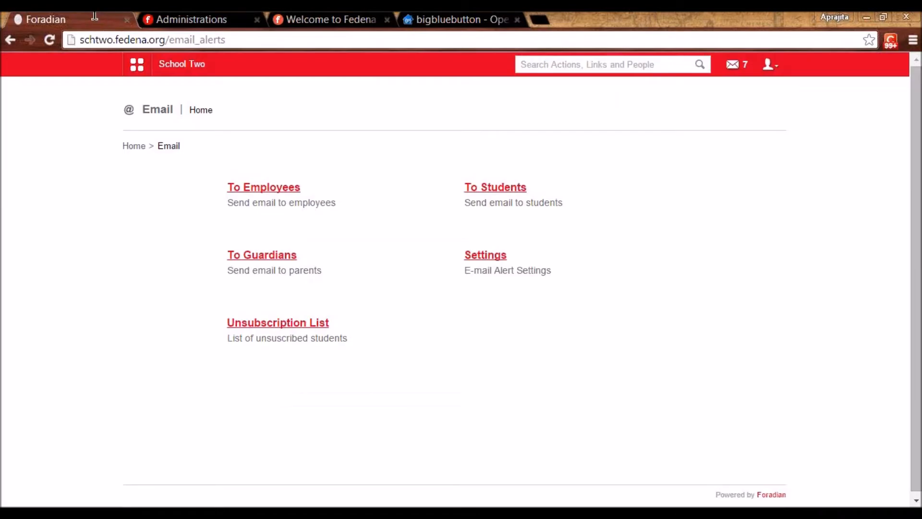
{"action": "left_click", "coordinate": [487, 256]}
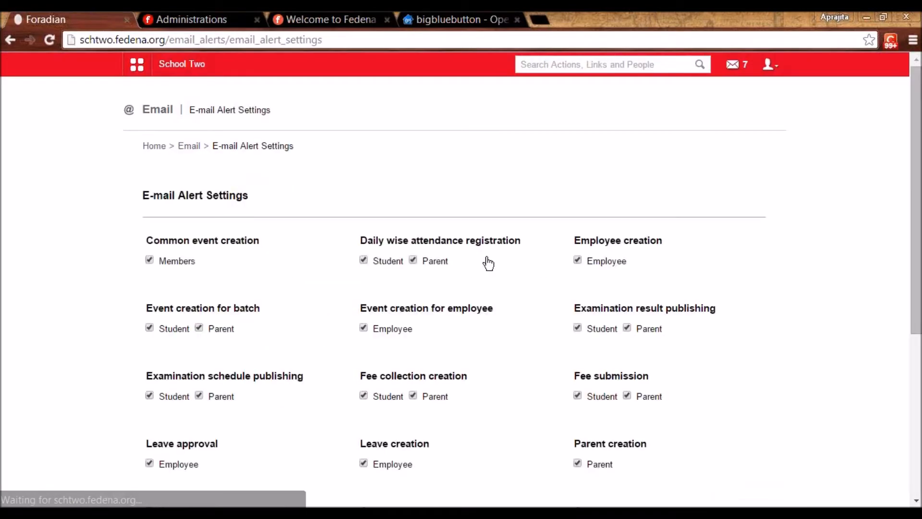
{"action": "left_click_drag", "start_coordinate": [916, 319], "coordinate": [917, 397]}
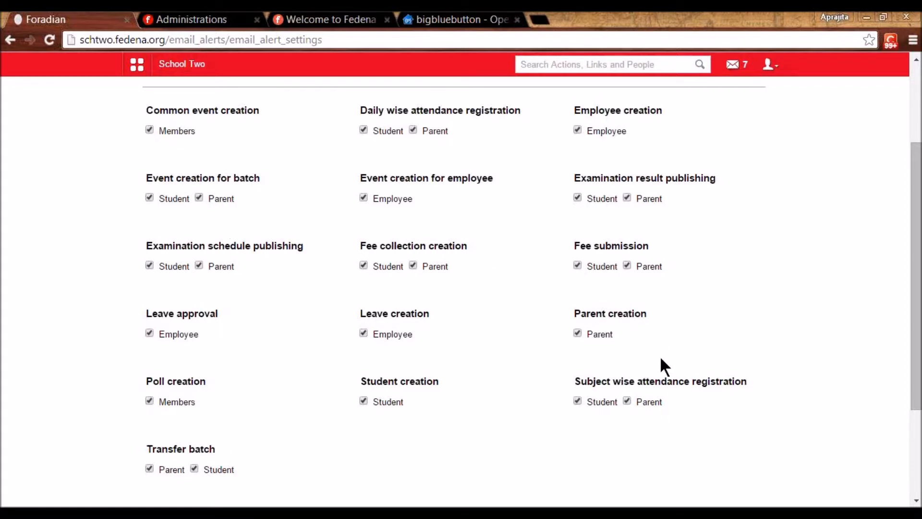
{"action": "key", "text": "Up"}
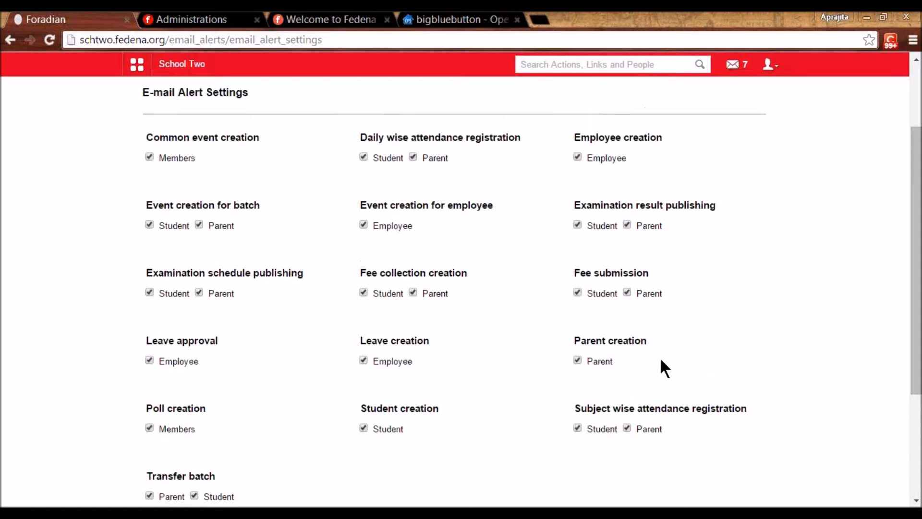
{"action": "key", "text": "Up"}
{"action": "key", "text": "Up"}
{"action": "key", "text": "alt+Left"}
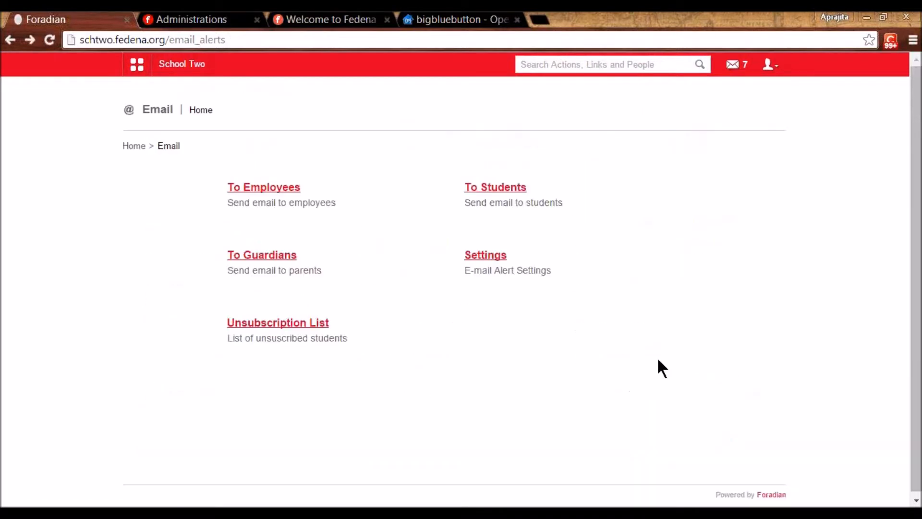
- Open the employee email form, choose the Biology department, and add its staff member as recipient
{"action": "left_click", "coordinate": [264, 195]}
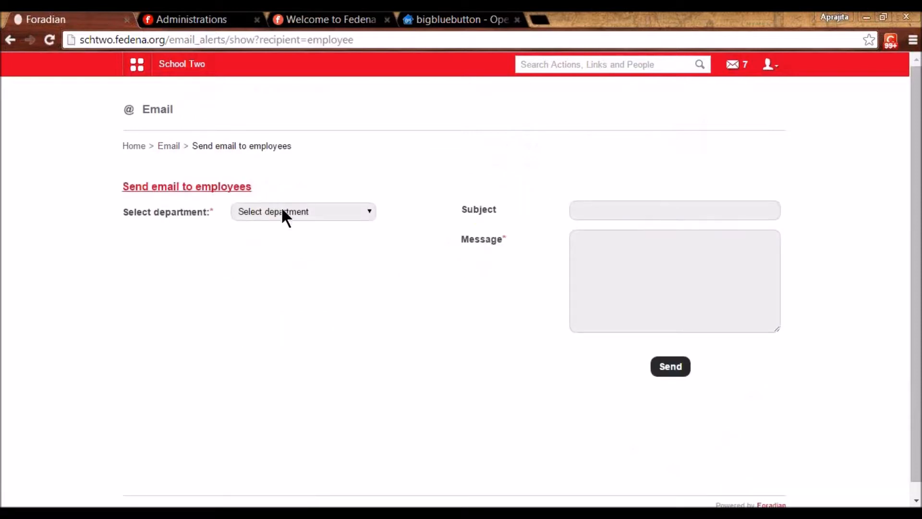
{"action": "left_click", "coordinate": [282, 212]}
{"action": "left_click", "coordinate": [282, 244]}
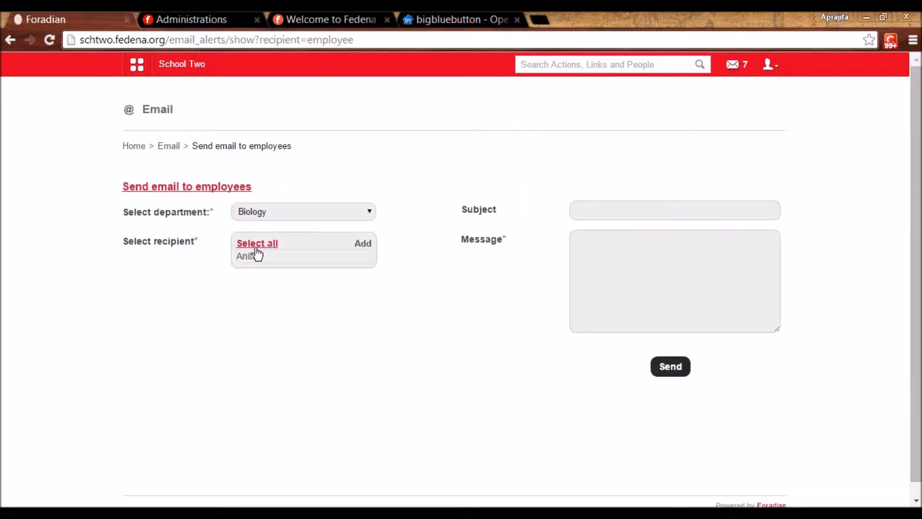
{"action": "left_click", "coordinate": [246, 258]}
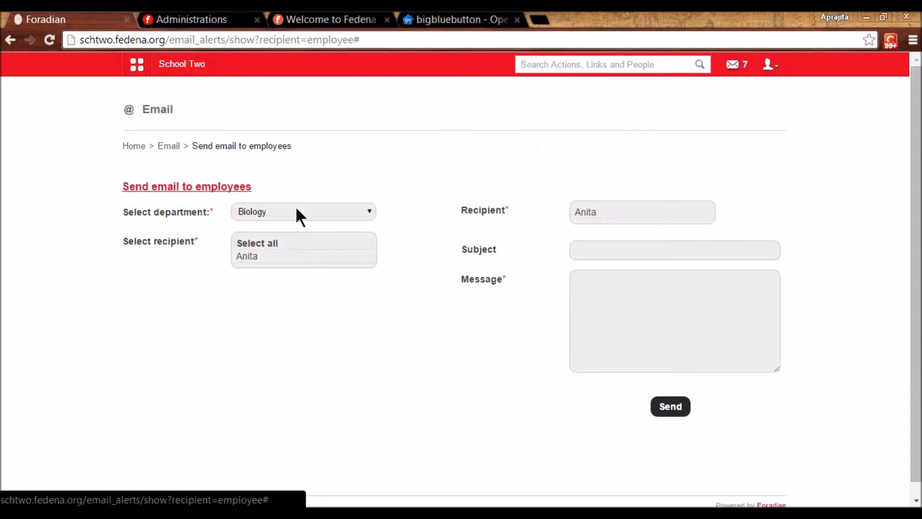
- Move through the email's Subject and Message fields
{"action": "left_click", "coordinate": [602, 249]}
{"action": "key", "text": "Tab"}
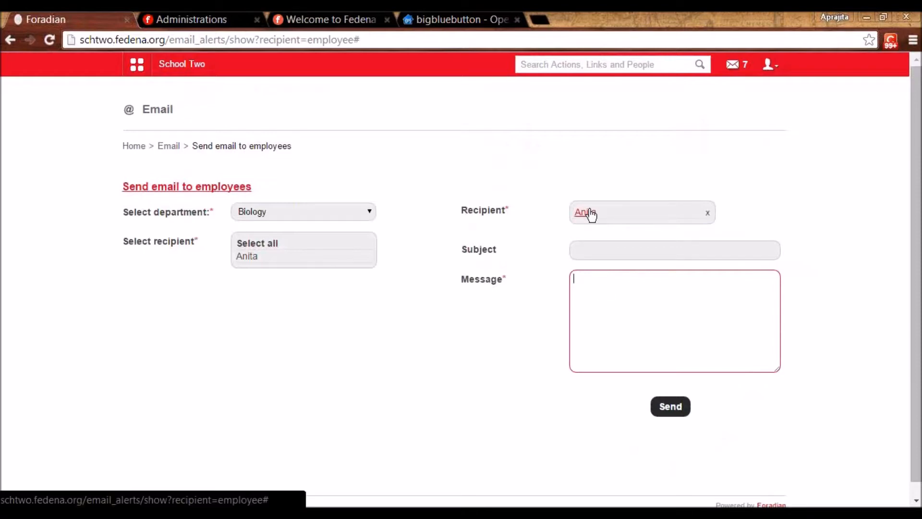
{"action": "left_click", "coordinate": [401, 319]}
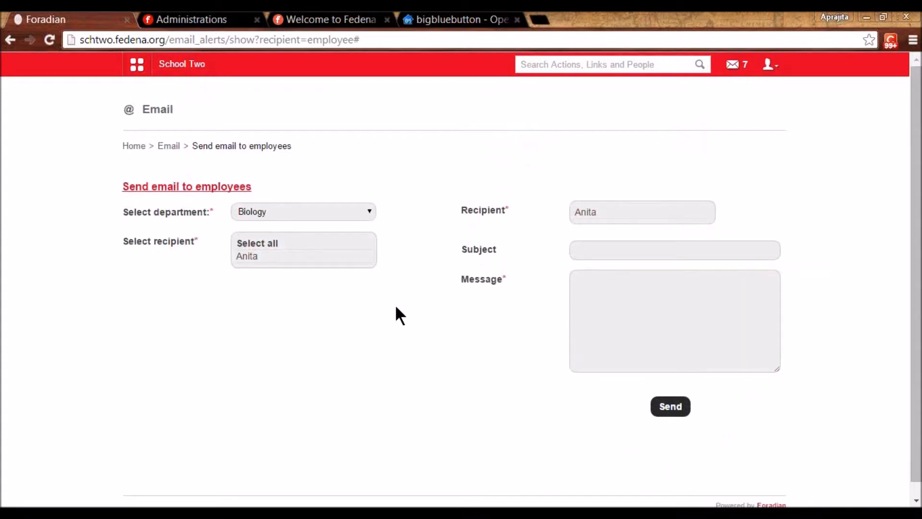
{"action": "left_click", "coordinate": [135, 67]}
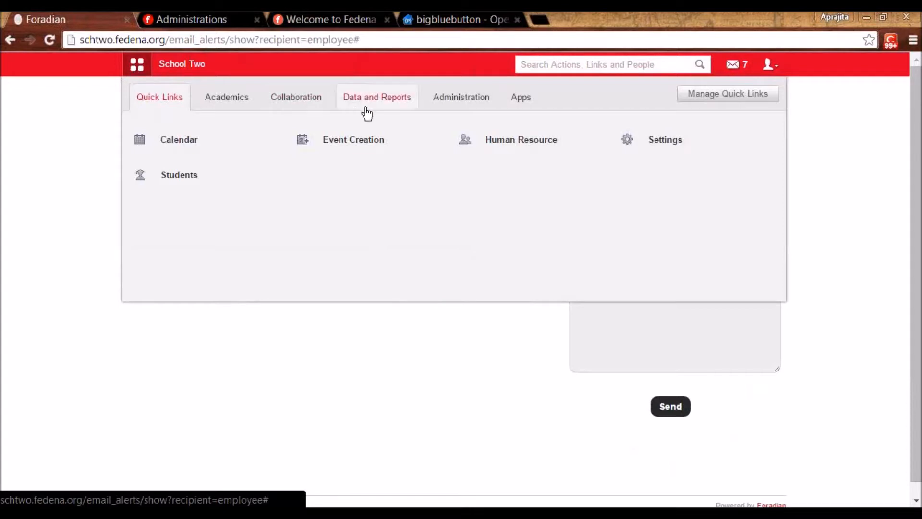
- Open Data Exports from the Data and Reports apps and start a new export
{"action": "left_click", "coordinate": [384, 101]}
{"action": "left_click", "coordinate": [522, 139]}
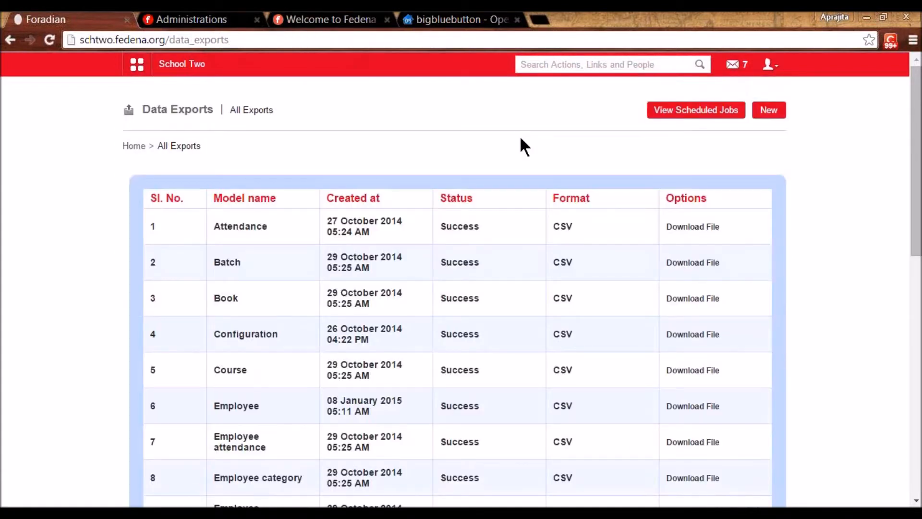
{"action": "left_click", "coordinate": [773, 112]}
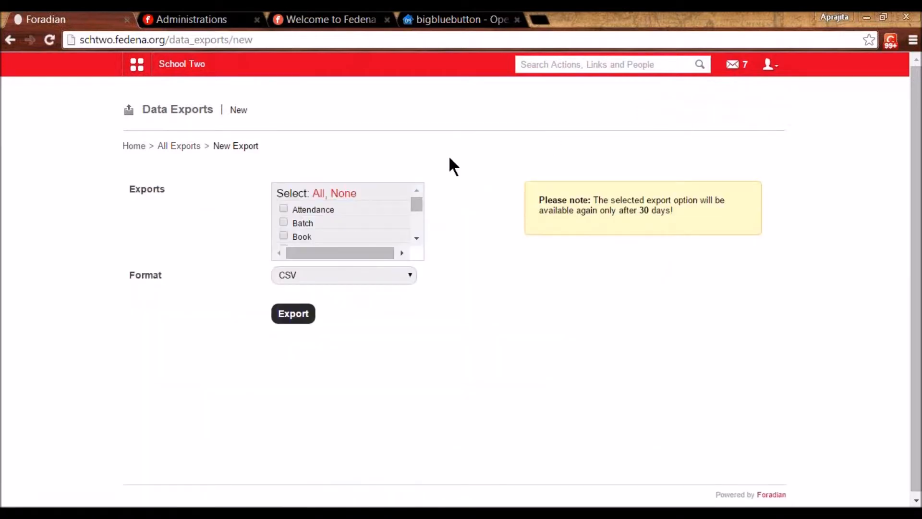
- Browse the export types (Attendance, Batch, Book) and open the Format dropdown showing CSV
{"action": "left_click", "coordinate": [416, 238]}
{"action": "left_click", "coordinate": [416, 239]}
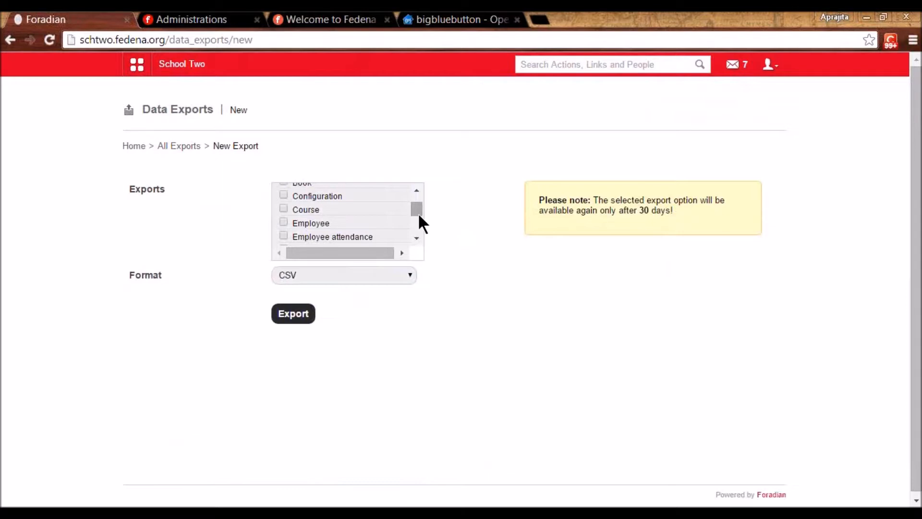
{"action": "scroll", "coordinate": [411, 231], "scroll_direction": "down", "scroll_amount": 1}
{"action": "scroll", "coordinate": [410, 226], "scroll_direction": "down", "scroll_amount": 1}
{"action": "scroll", "coordinate": [411, 233], "scroll_direction": "down", "scroll_amount": 2}
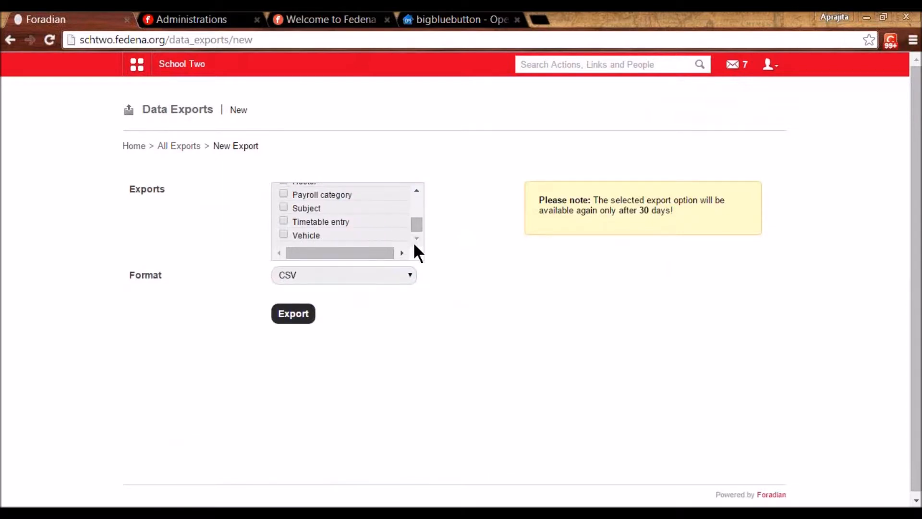
{"action": "left_click", "coordinate": [416, 191]}
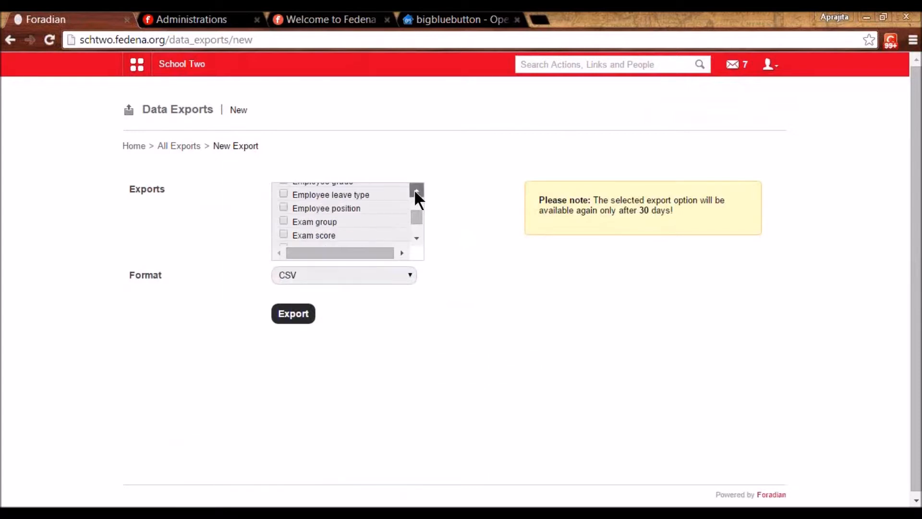
{"action": "left_click", "coordinate": [416, 191]}
{"action": "left_click", "coordinate": [416, 191]}
{"action": "left_click", "coordinate": [416, 191]}
{"action": "left_click", "coordinate": [416, 191]}
{"action": "left_click", "coordinate": [416, 191]}
{"action": "left_click", "coordinate": [416, 191]}
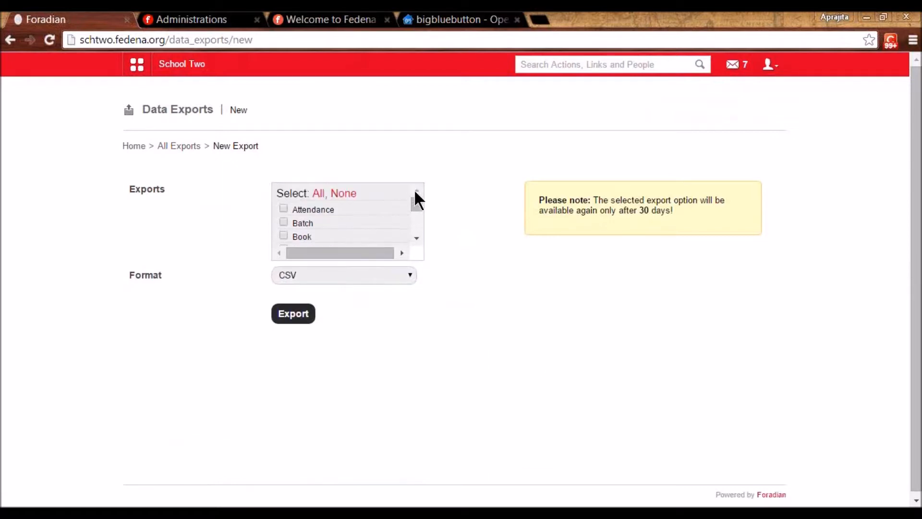
{"action": "left_click", "coordinate": [357, 272]}
- Open the saved Custom Reports list from the Data and Reports apps
{"action": "left_click", "coordinate": [137, 64]}
{"action": "left_click", "coordinate": [371, 102]}
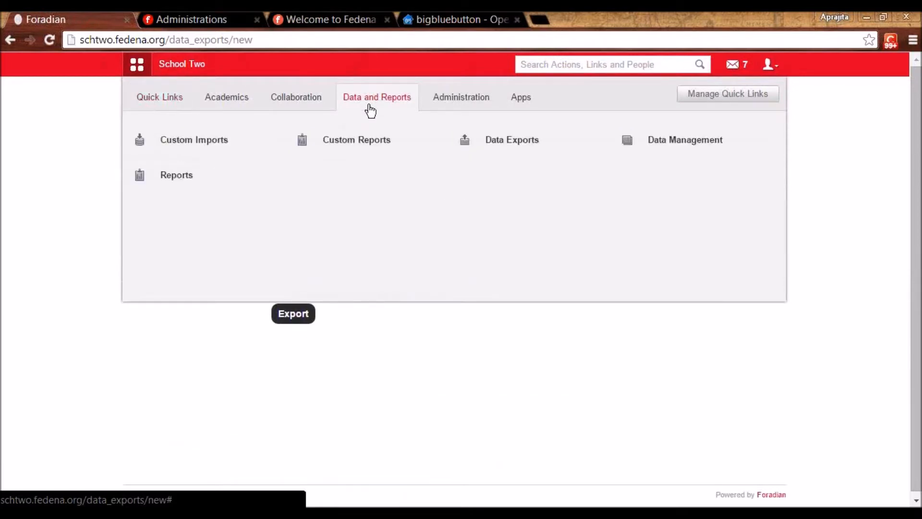
{"action": "left_click", "coordinate": [363, 139]}
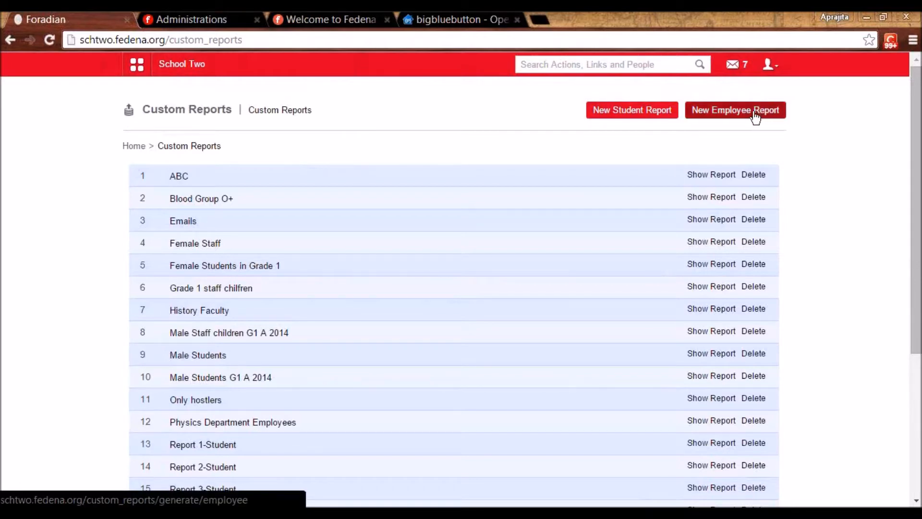
- View the 'Female Students in Grade 1' report, then start a new student custom report
{"action": "left_click", "coordinate": [218, 265]}
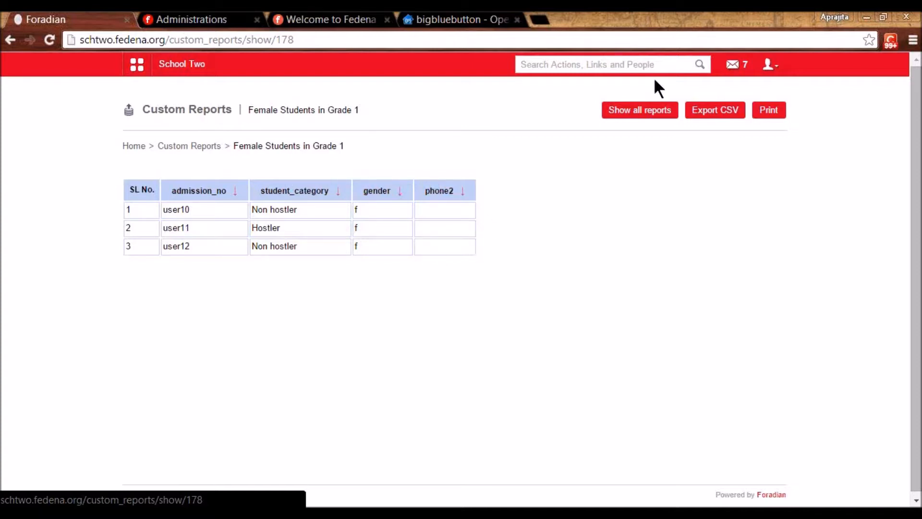
{"action": "left_click", "coordinate": [202, 143]}
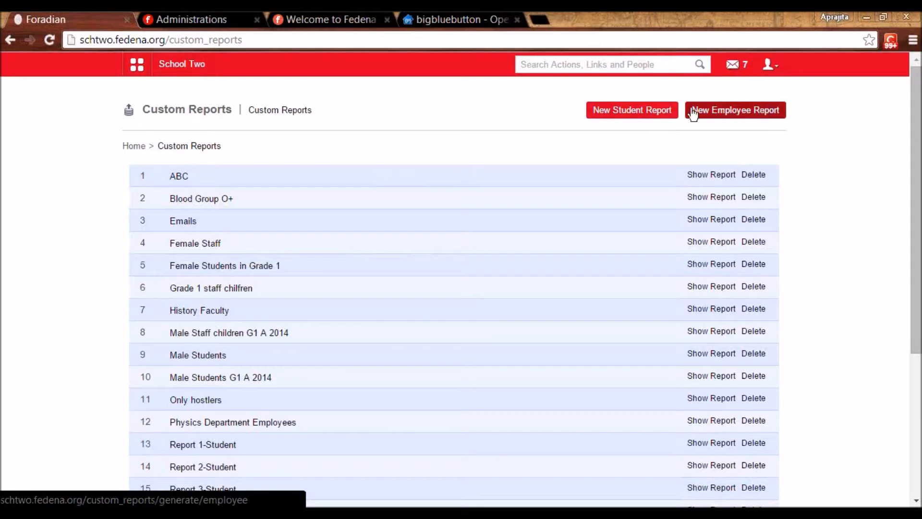
{"action": "left_click", "coordinate": [651, 109]}
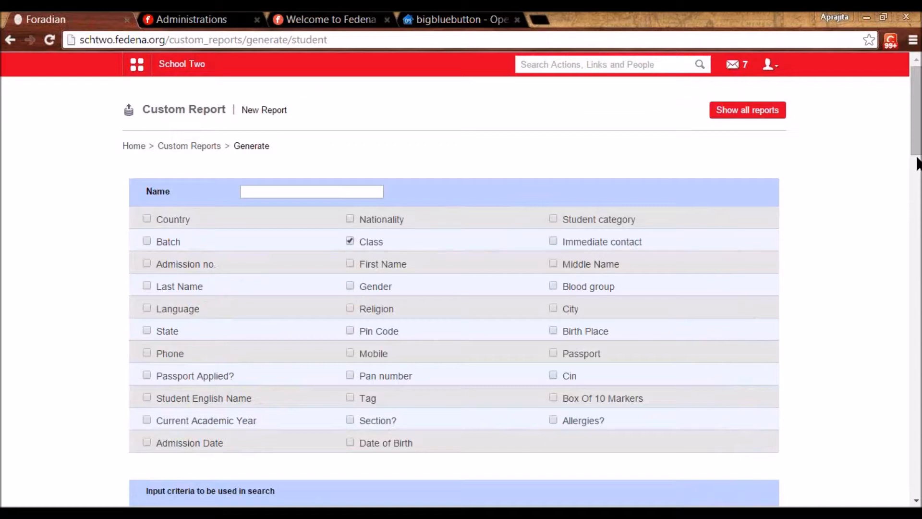
- Add Kindergarten 1 and Kindergarten 2 as Class criteria
{"action": "left_click_drag", "start_coordinate": [915, 112], "coordinate": [903, 128]}
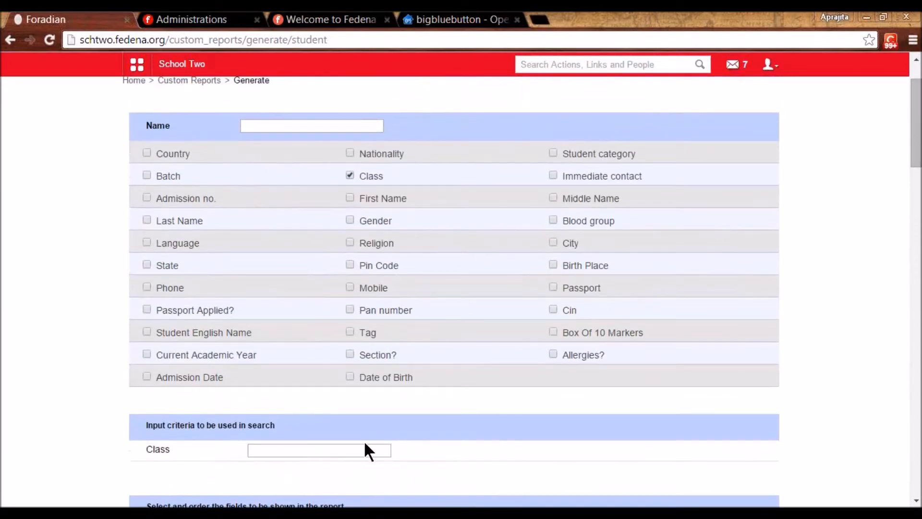
{"action": "left_click", "coordinate": [341, 443]}
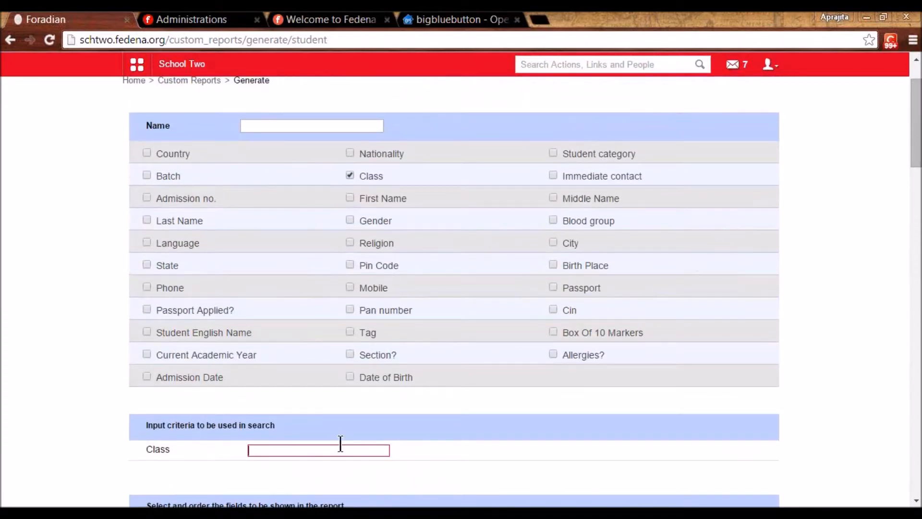
{"action": "type", "text": "grade"}
{"action": "key", "text": "BackSpace"}
{"action": "key", "text": "BackSpace"}
{"action": "key", "text": "BackSpace"}
{"action": "key", "text": "BackSpace"}
{"action": "key", "text": "BackSpace"}
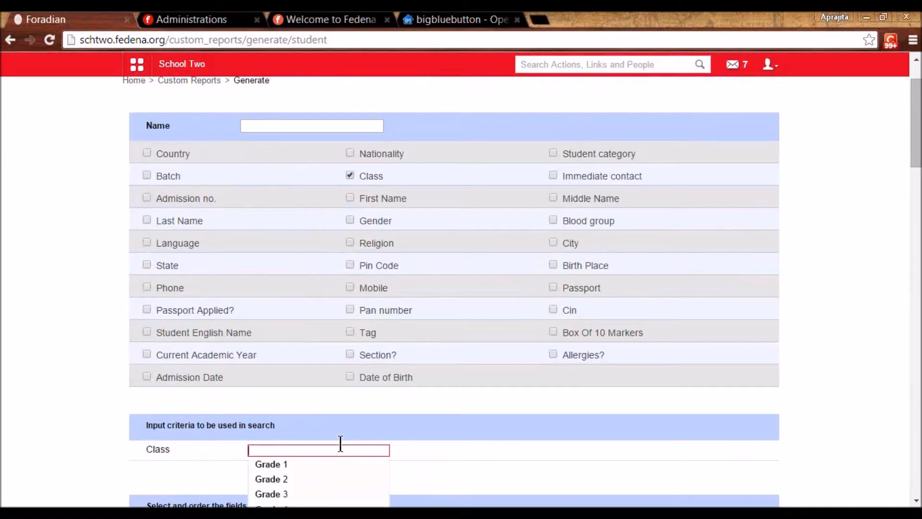
{"action": "type", "text": "kindr"}
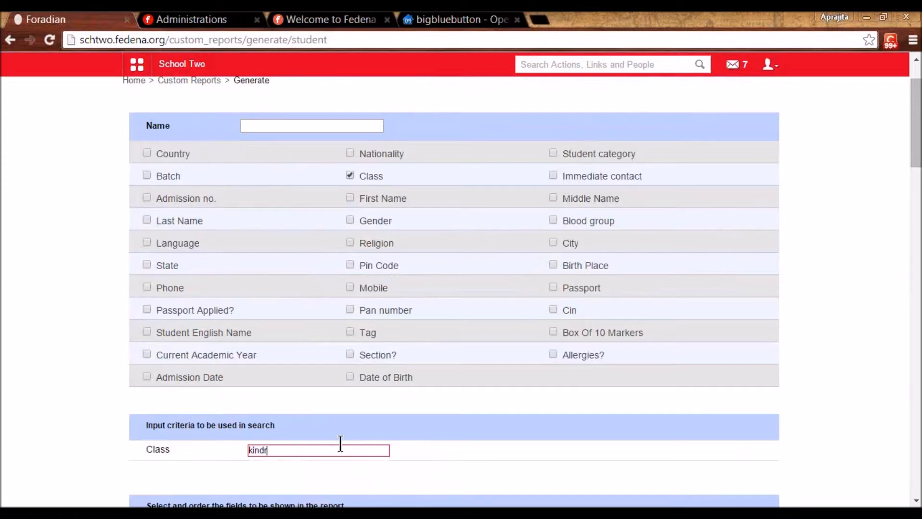
{"action": "key", "text": "BackSpace"}
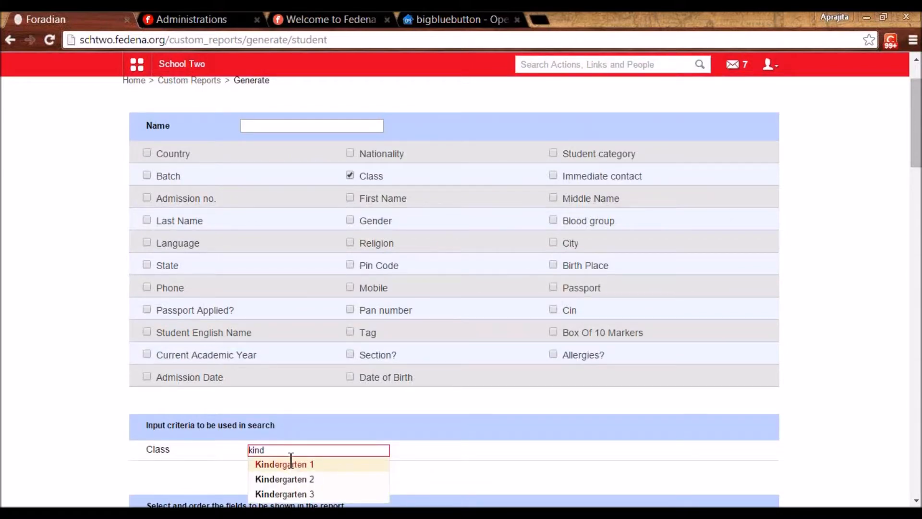
{"action": "left_click", "coordinate": [289, 464]}
{"action": "type", "text": "kinder"}
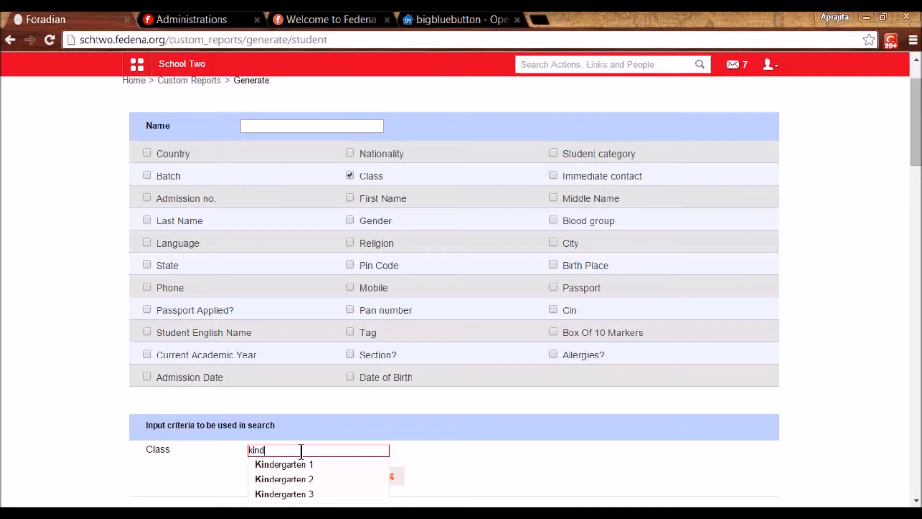
{"action": "left_click", "coordinate": [301, 478]}
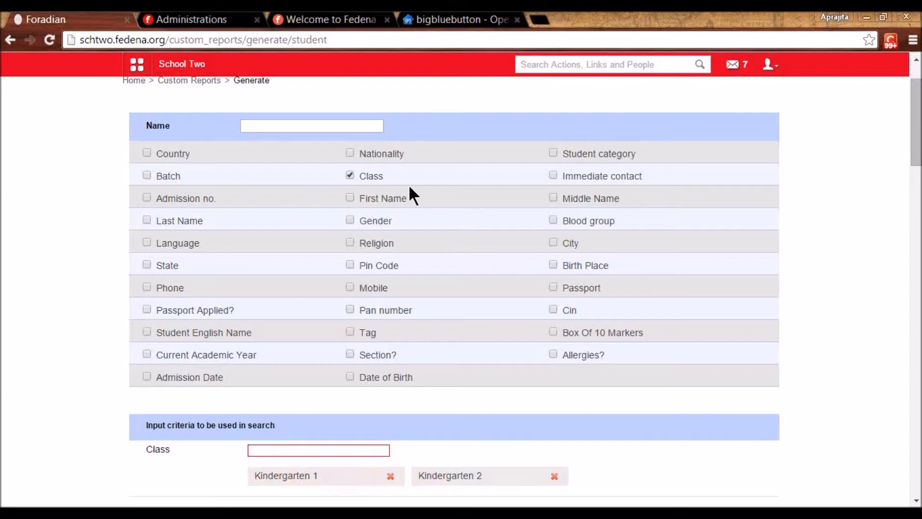
- Include Student category as a criterion and set it to Staff child
{"action": "left_click", "coordinate": [554, 151]}
{"action": "left_click", "coordinate": [257, 450]}
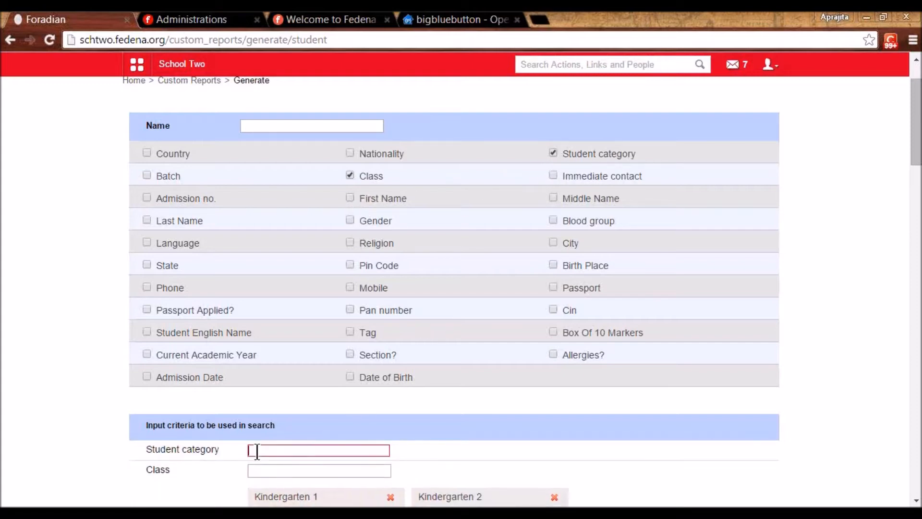
{"action": "type", "text": "staff"}
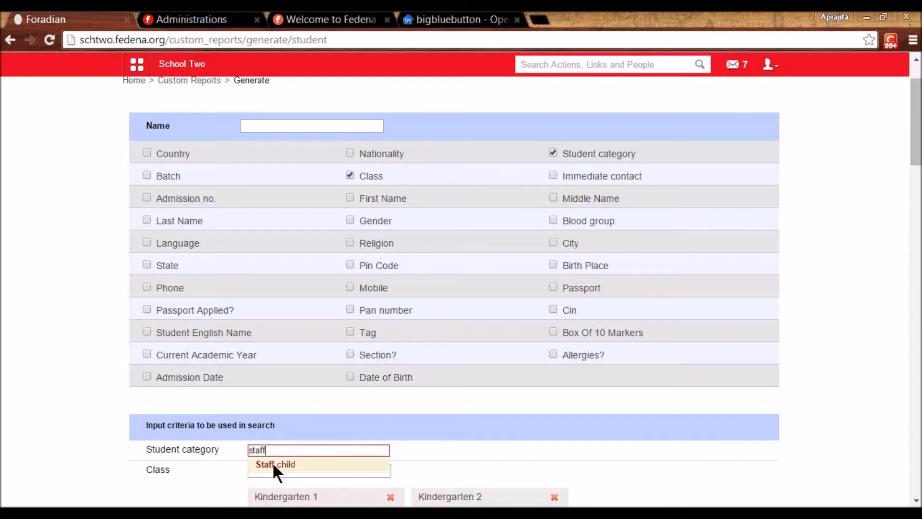
{"action": "left_click", "coordinate": [273, 464]}
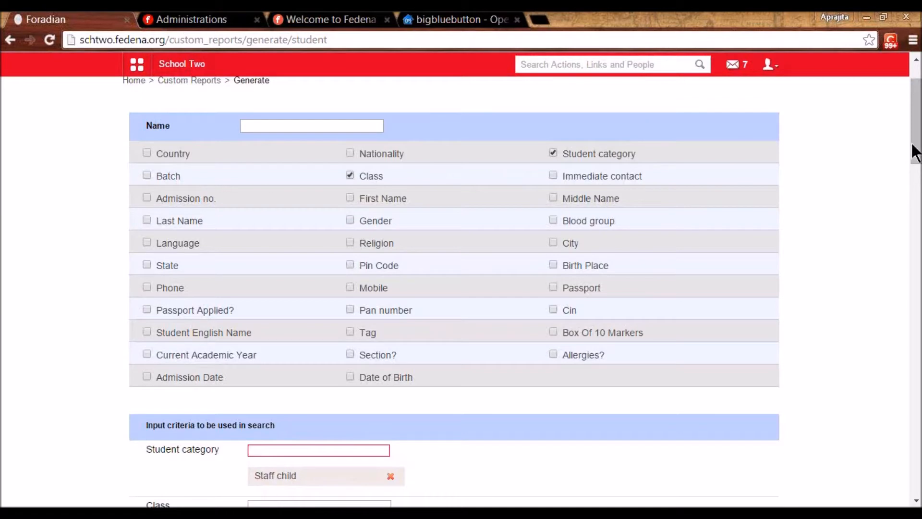
{"action": "mouse_move", "coordinate": [920, 149]}
{"action": "left_mouse_down"}
{"action": "mouse_move", "coordinate": [920, 197]}
{"action": "mouse_move", "coordinate": [920, 152]}
{"action": "left_mouse_up"}
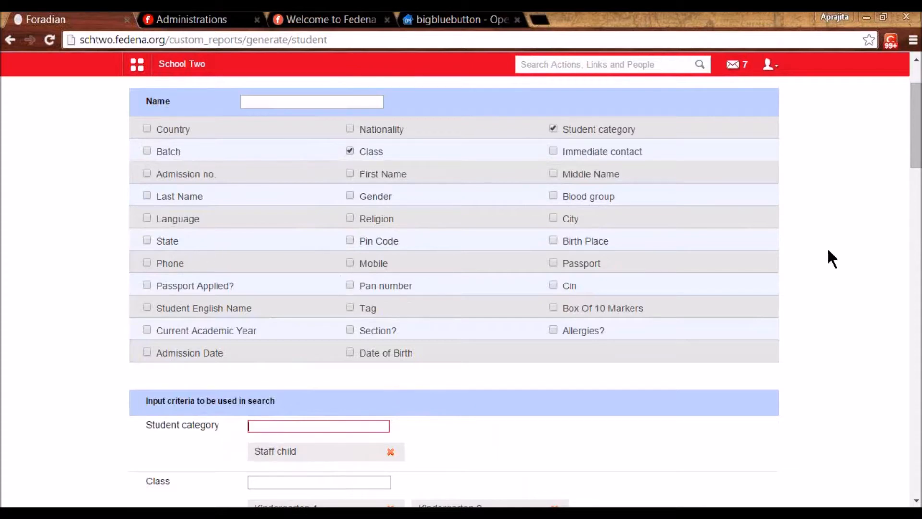
{"action": "left_click_drag", "start_coordinate": [919, 166], "coordinate": [919, 149]}
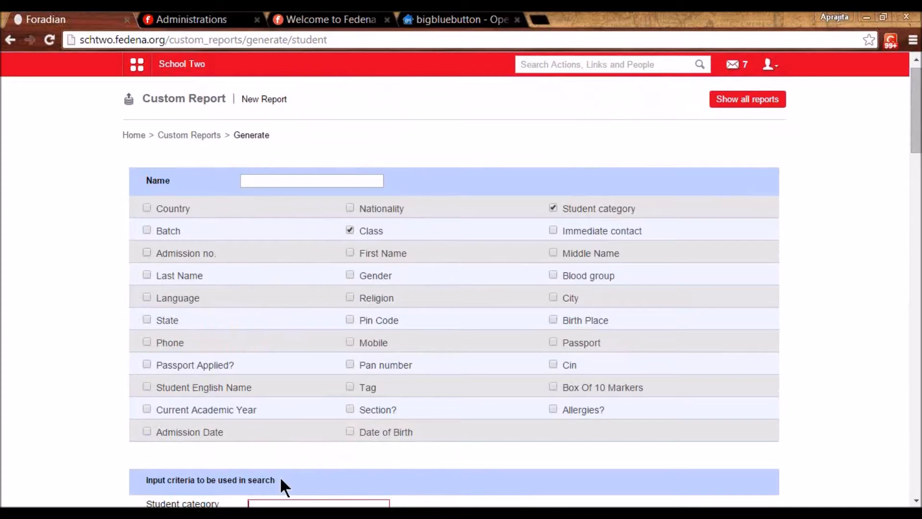
- Name the report 'Staff Children in K1 and K2' by editing a suggested earlier name
{"action": "left_click", "coordinate": [272, 179]}
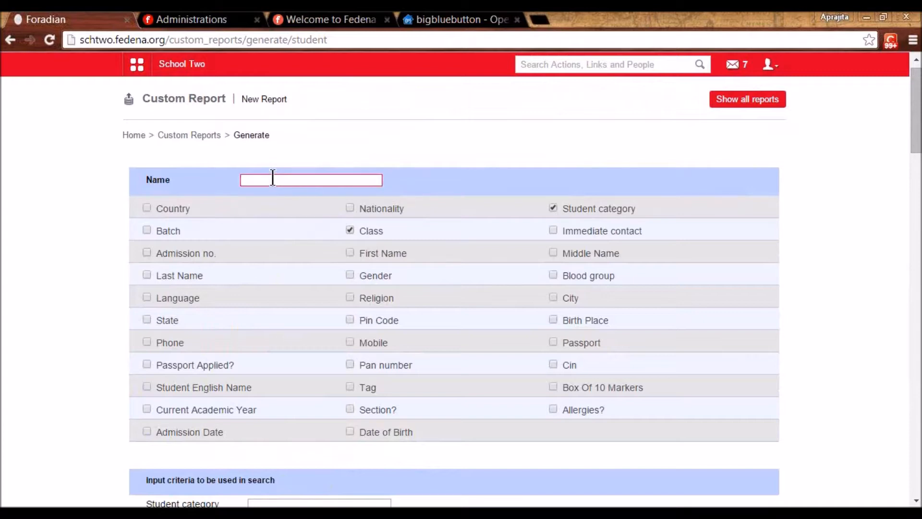
{"action": "type", "text": "S"}
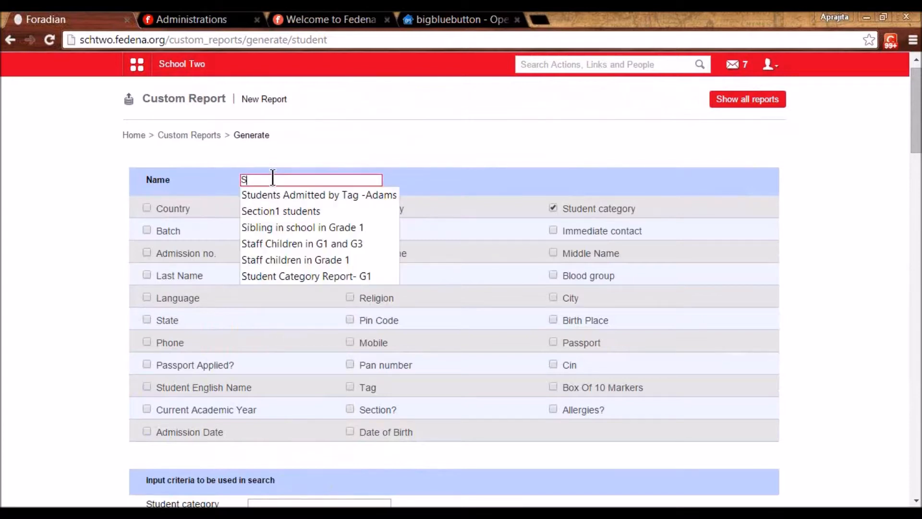
{"action": "type", "text": "taff"}
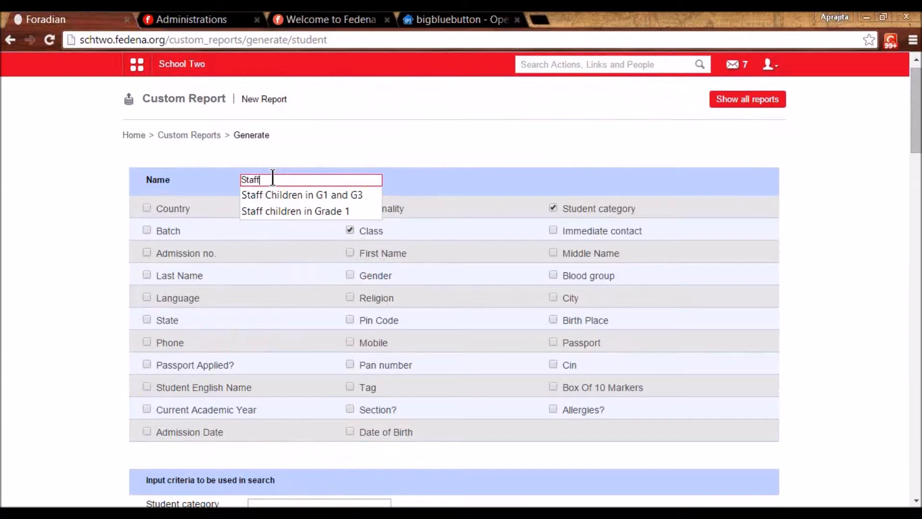
{"action": "key", "text": "Down"}
{"action": "key", "text": "Return"}
{"action": "key", "text": "BackSpace"}
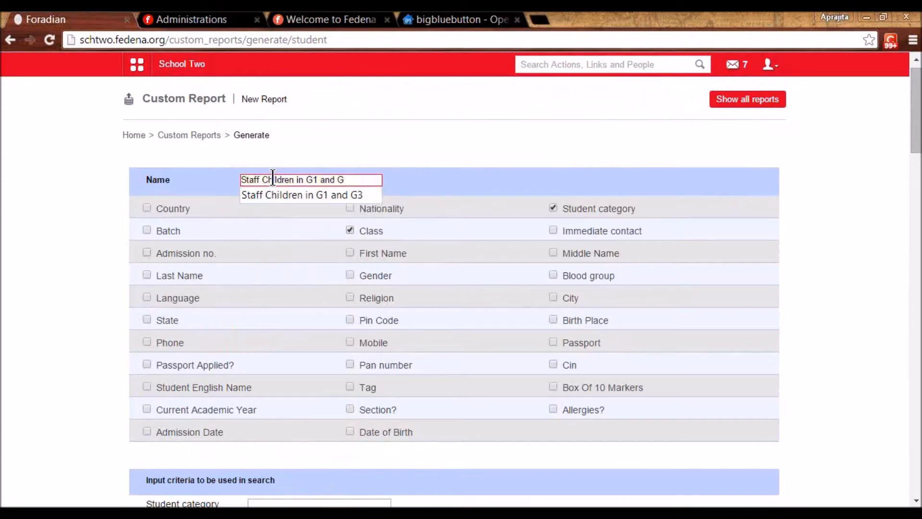
{"action": "key", "text": "BackSpace"}
{"action": "type", "text": "K2"}
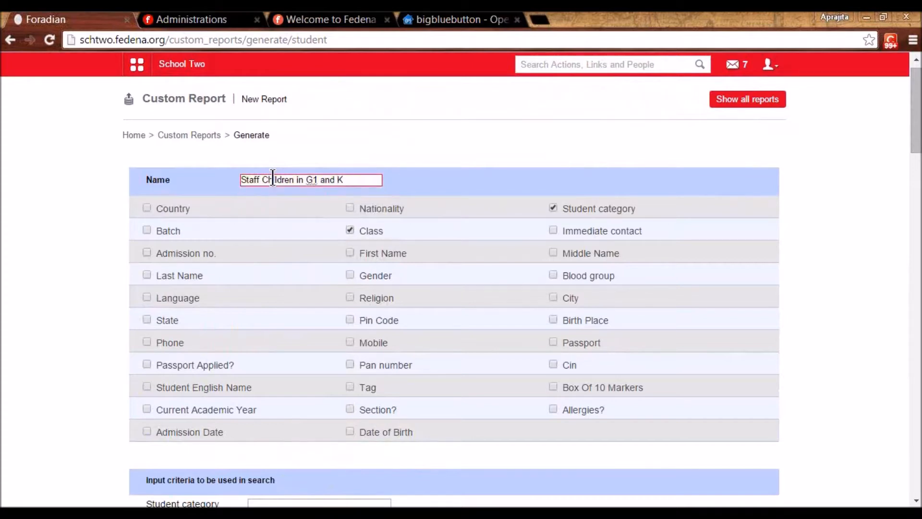
{"action": "left_click", "coordinate": [312, 181]}
{"action": "key", "text": "BackSpace"}
{"action": "type", "text": "K"}
- Add Admission no., First Name and Batch as report columns and save the report
{"action": "scroll", "coordinate": [461, 288], "scroll_direction": "down", "scroll_amount": 6}
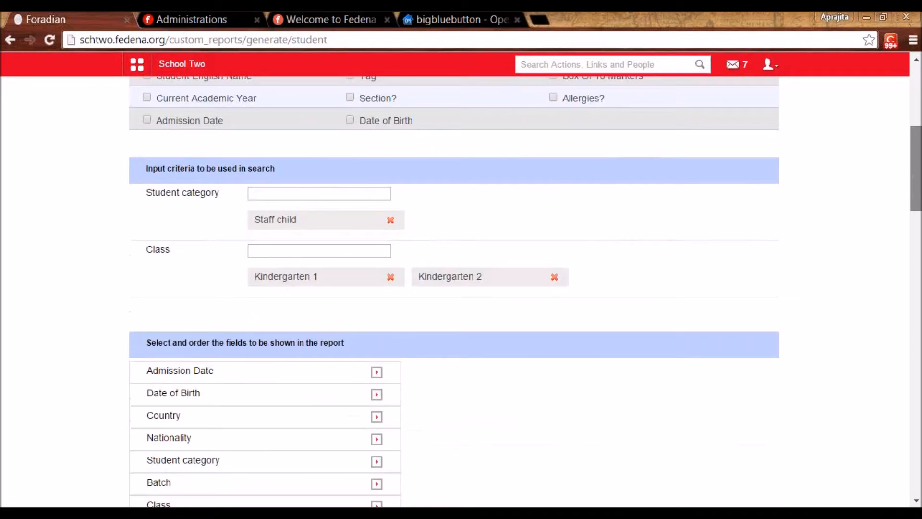
{"action": "scroll", "coordinate": [461, 288], "scroll_direction": "down", "scroll_amount": 4}
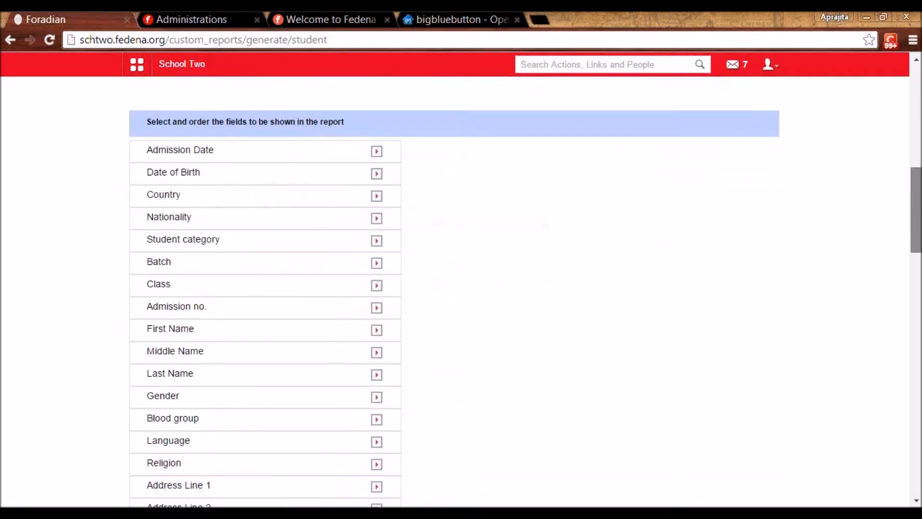
{"action": "scroll", "coordinate": [240, 190], "scroll_direction": "down", "scroll_amount": 1}
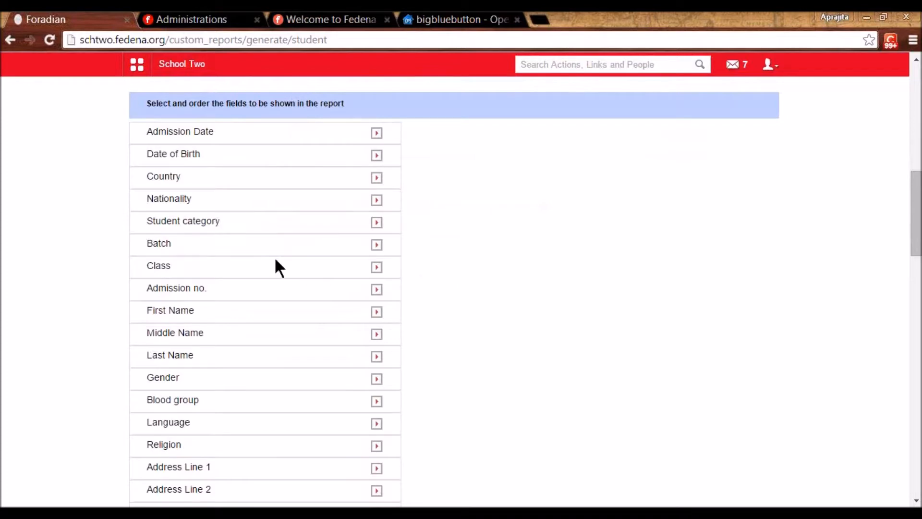
{"action": "left_click", "coordinate": [377, 289]}
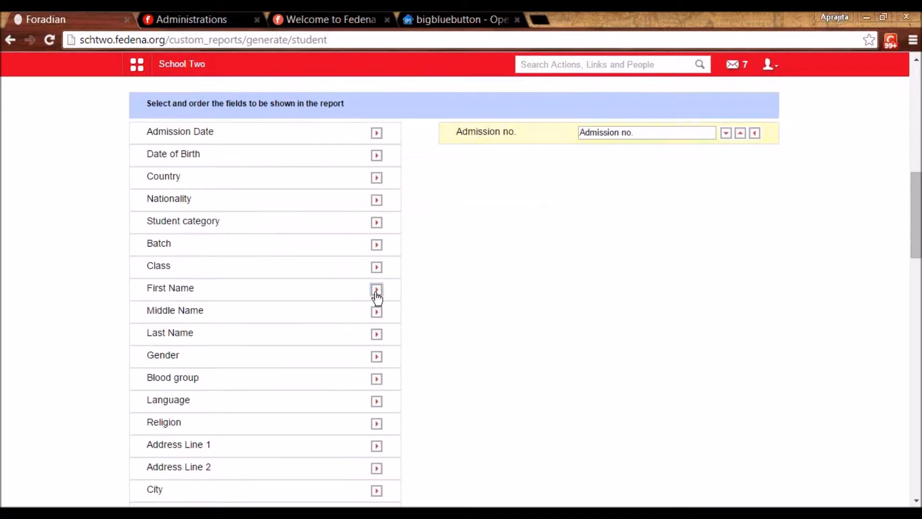
{"action": "left_click", "coordinate": [377, 290]}
{"action": "key", "text": "shift+Tab"}
{"action": "key", "text": "shift+Tab"}
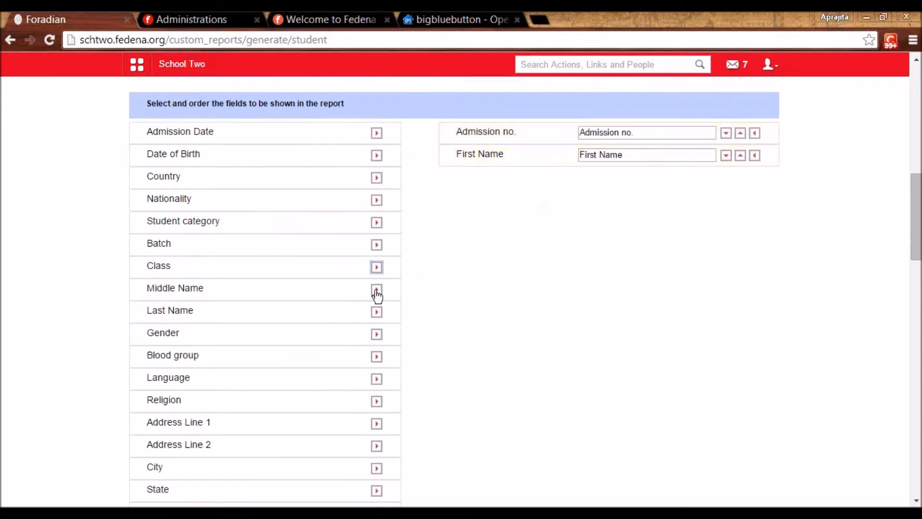
{"action": "key", "text": "Return"}
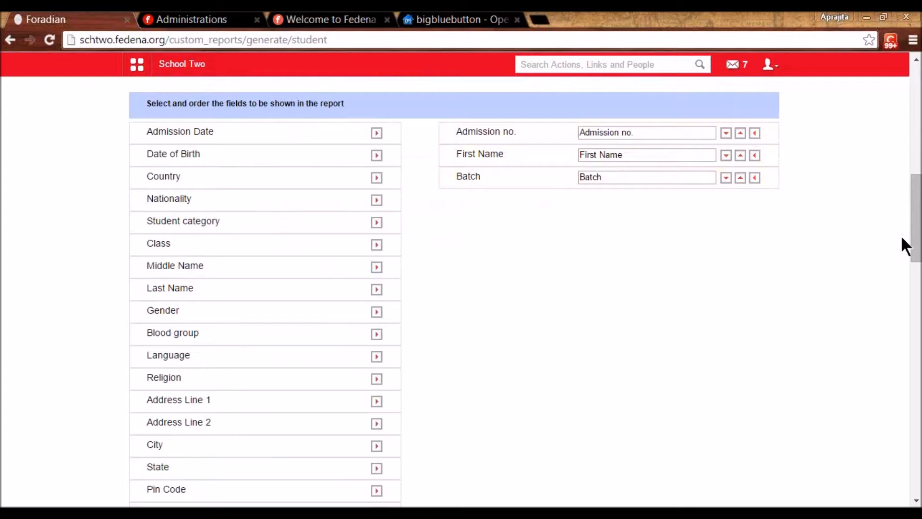
{"action": "left_click_drag", "start_coordinate": [917, 248], "coordinate": [918, 465]}
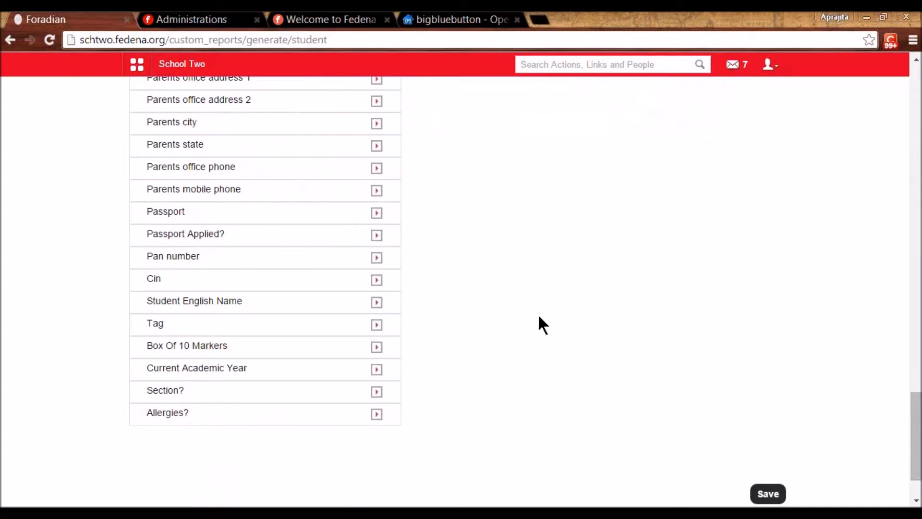
{"action": "left_click", "coordinate": [767, 494]}
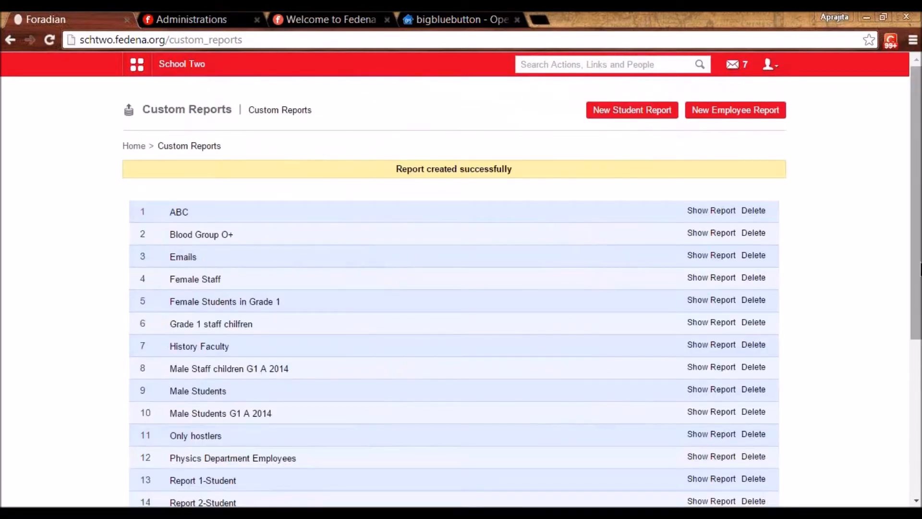
{"action": "left_click_drag", "start_coordinate": [918, 283], "coordinate": [918, 401]}
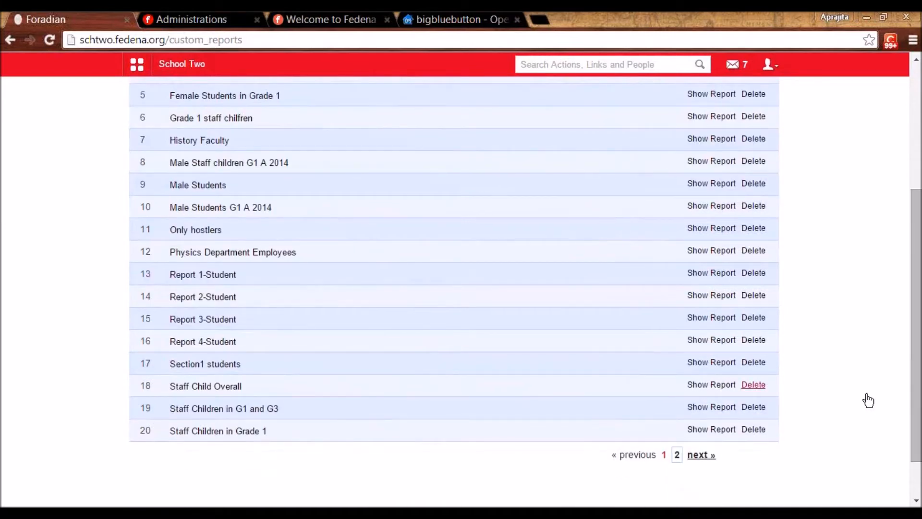
- Check the Staff Children in K1 and K2 report, then open 'Grade 1 staff chilfren' listing five students
{"action": "left_click", "coordinate": [697, 455]}
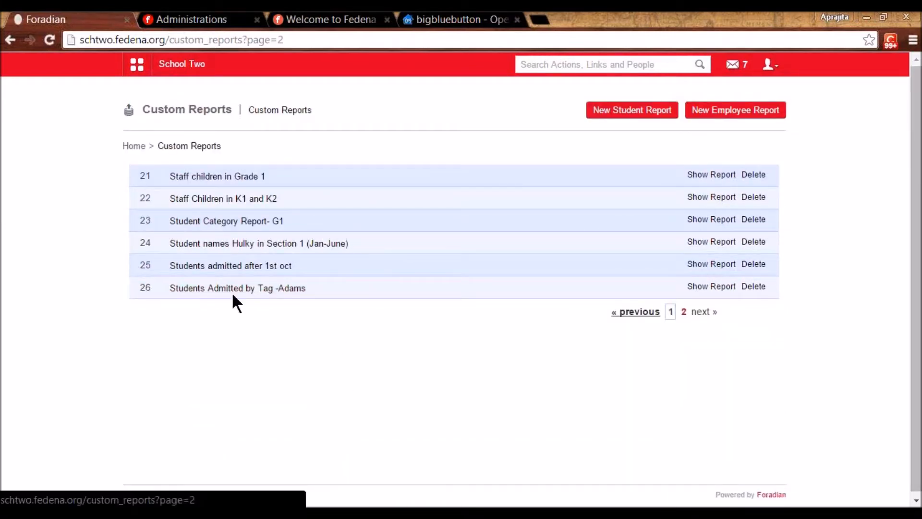
{"action": "left_click", "coordinate": [228, 199]}
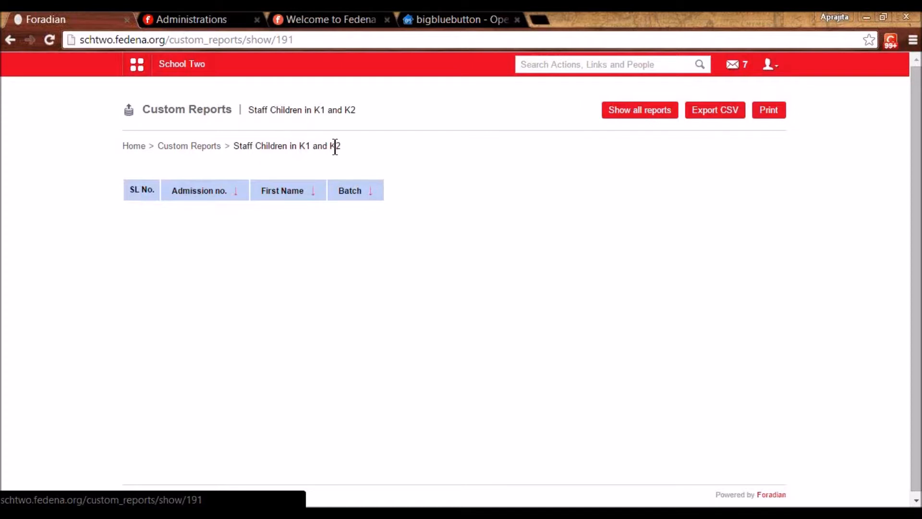
{"action": "left_click", "coordinate": [208, 147]}
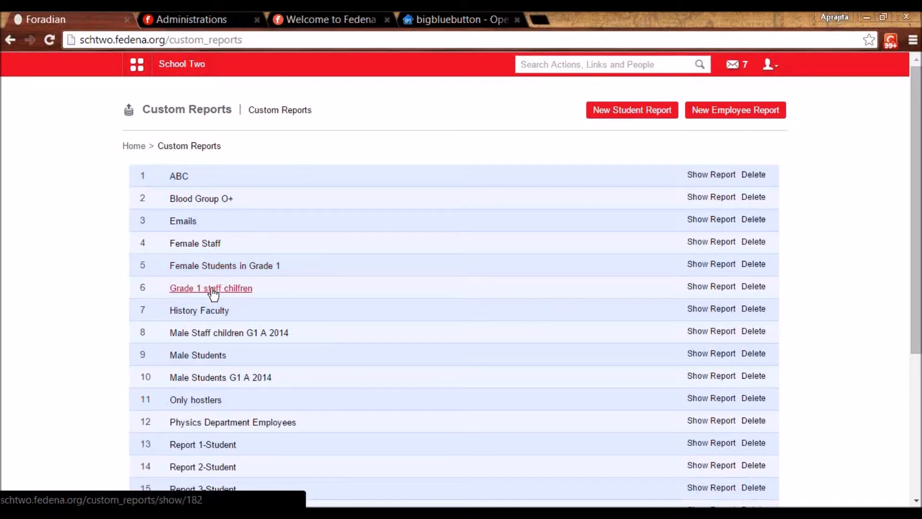
{"action": "left_click", "coordinate": [212, 290]}
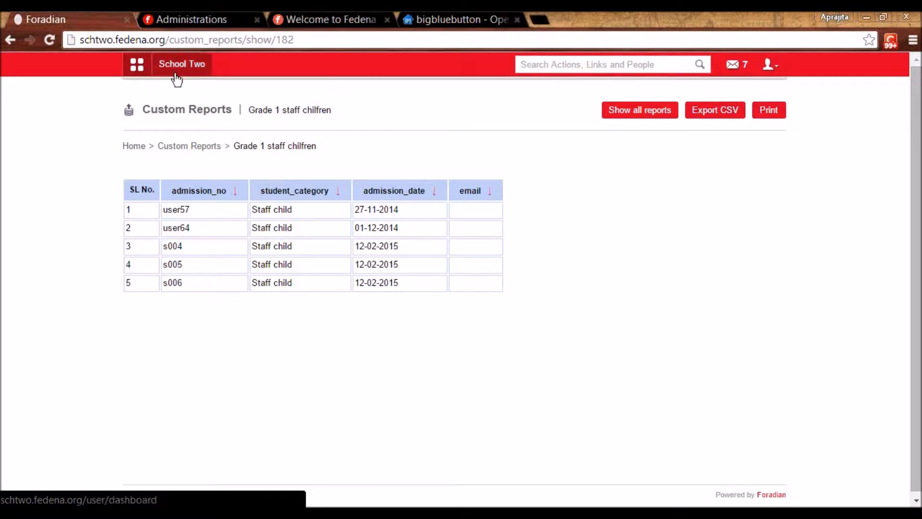
- Open Custom Imports from Data and Reports to list All Exports, and start a new export template
{"action": "mouse_move", "coordinate": [177, 76]}
{"action": "left_click", "coordinate": [233, 92]}
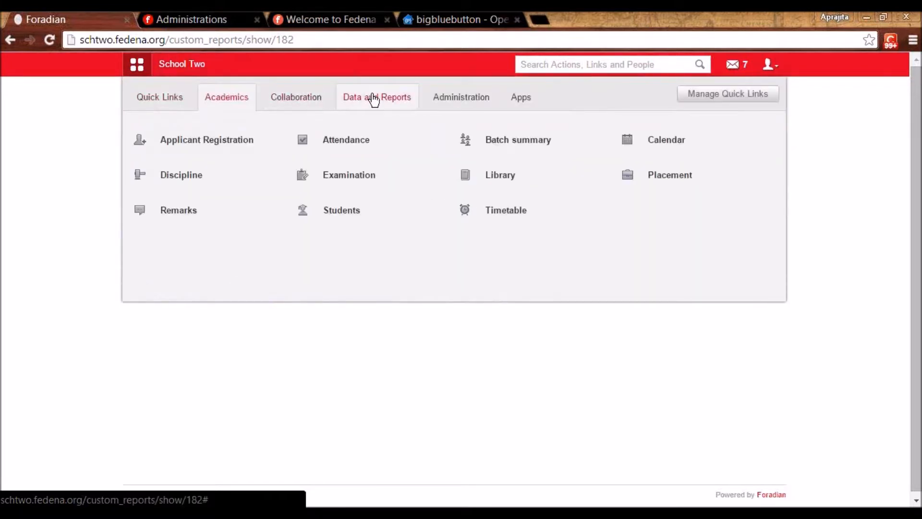
{"action": "left_click", "coordinate": [373, 99]}
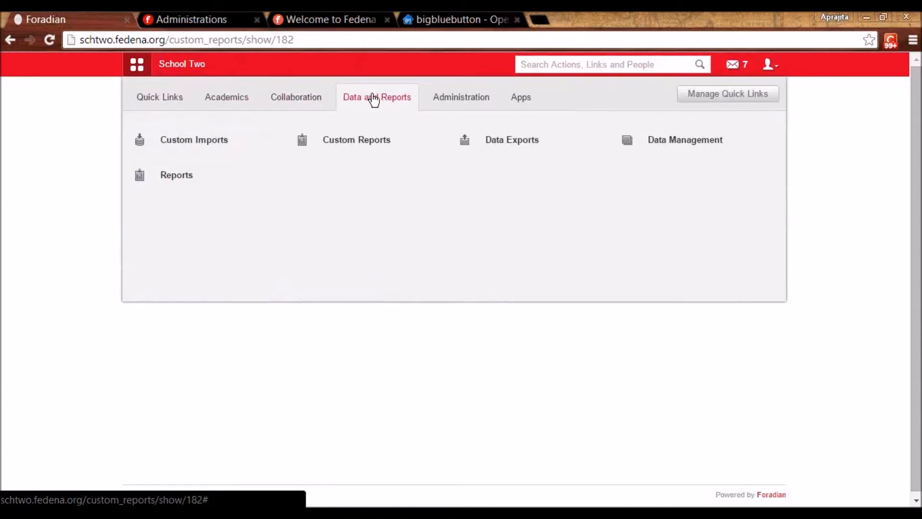
{"action": "left_click", "coordinate": [165, 146]}
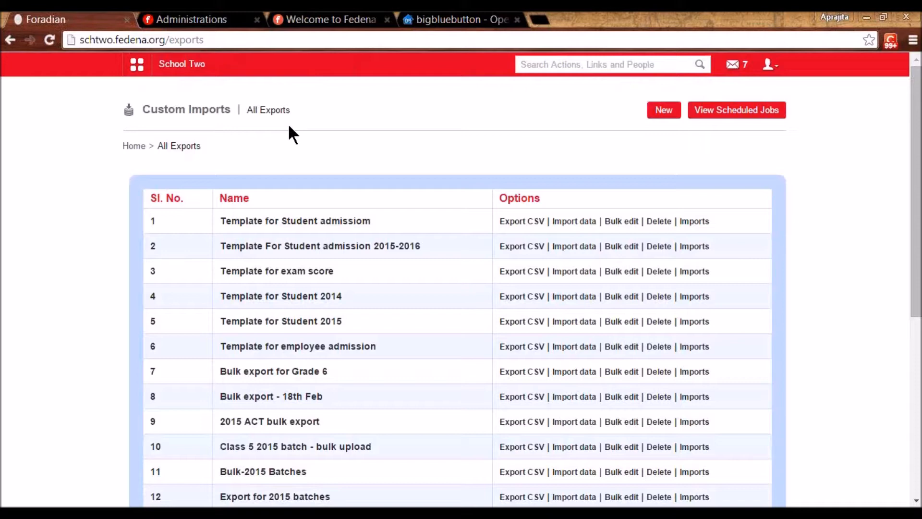
{"action": "left_click", "coordinate": [665, 109]}
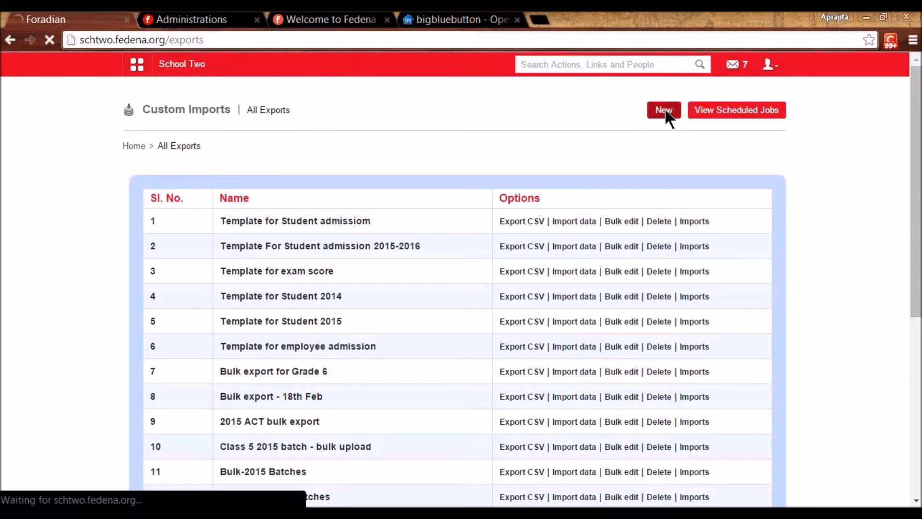
- Save a Student Admission template 'Template for Student Admission 2015' including additional details and Passport
{"action": "left_click", "coordinate": [386, 224]}
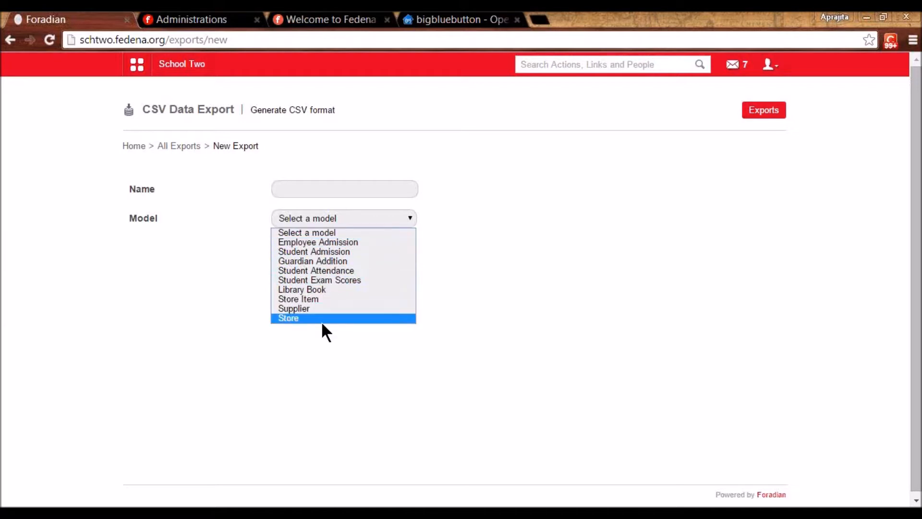
{"action": "left_click", "coordinate": [342, 260]}
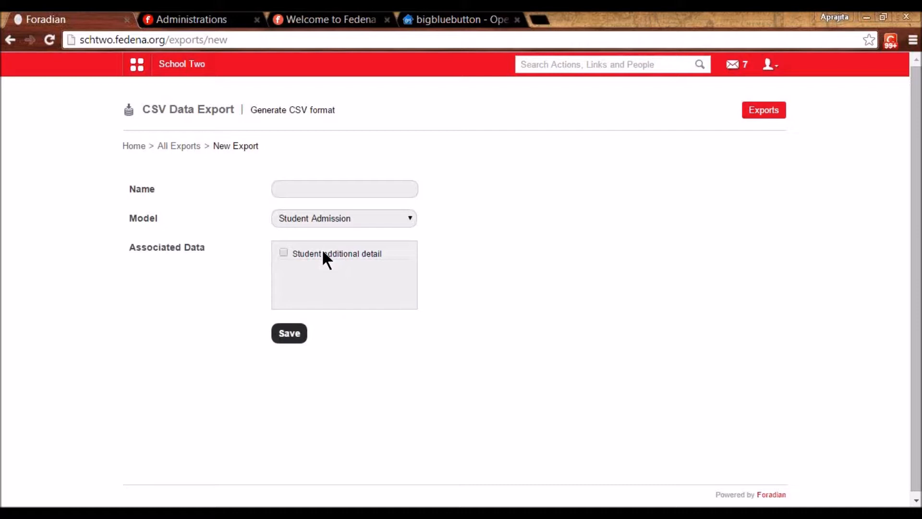
{"action": "left_click", "coordinate": [283, 252]}
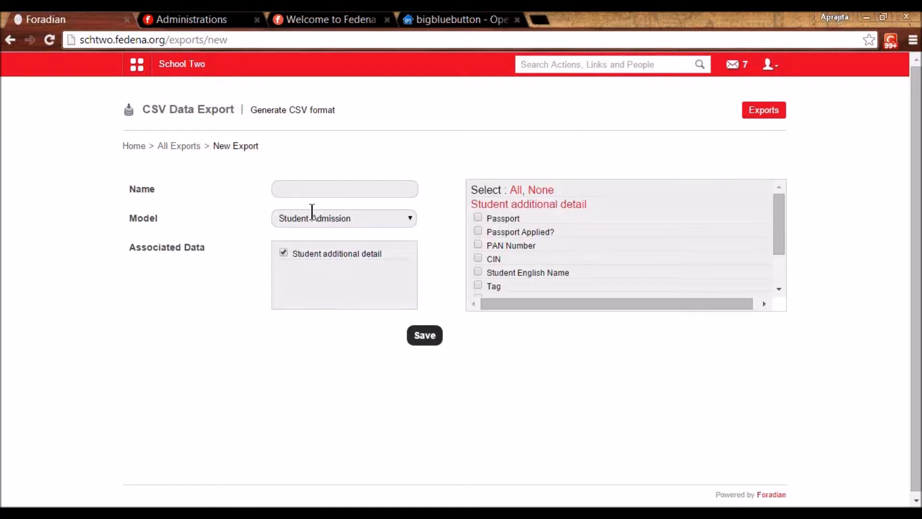
{"action": "left_click", "coordinate": [314, 189]}
{"action": "type", "text": "Te"}
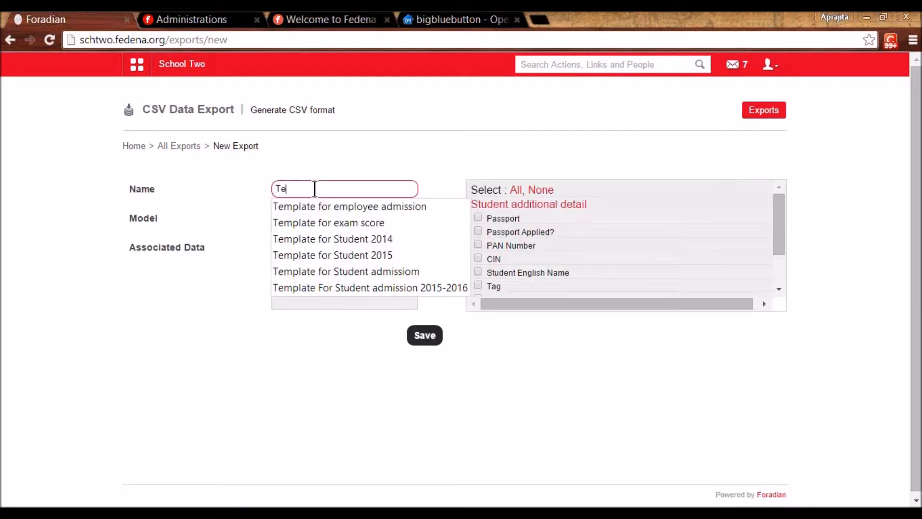
{"action": "type", "text": "mplate for Student"}
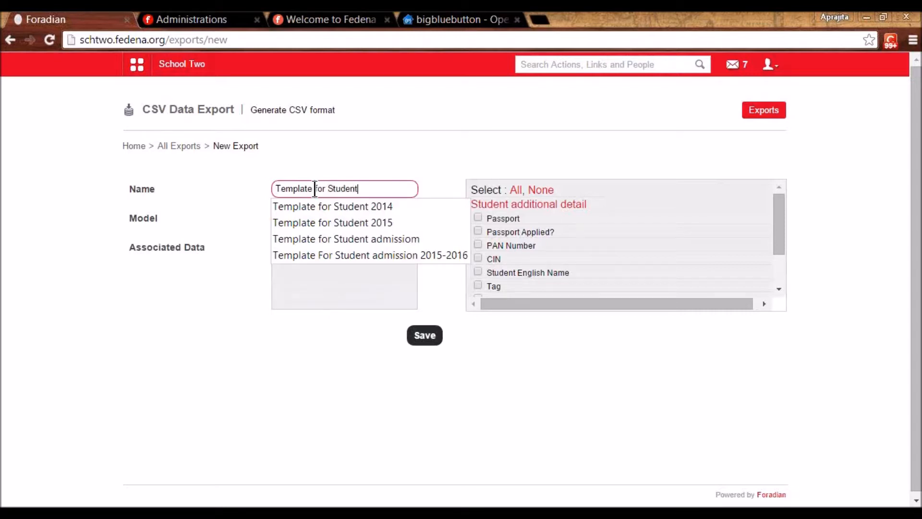
{"action": "type", "text": " Admission "}
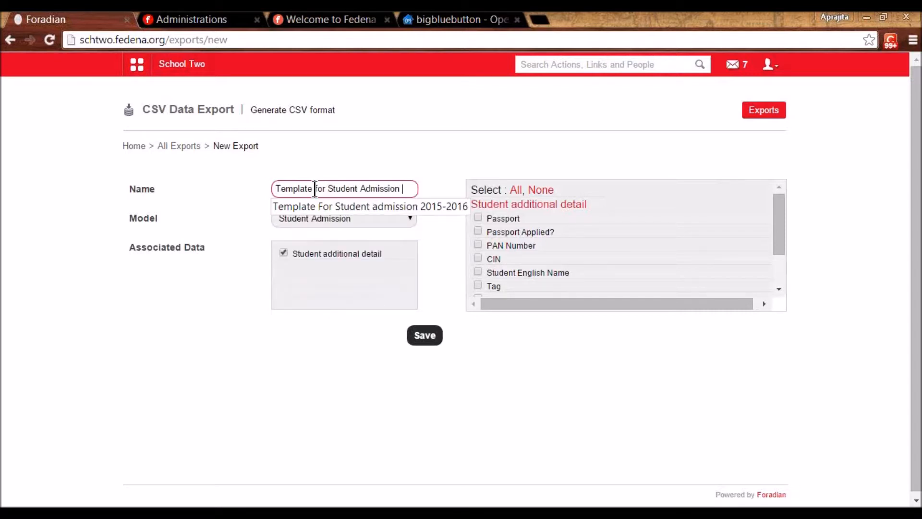
{"action": "type", "text": "2015"}
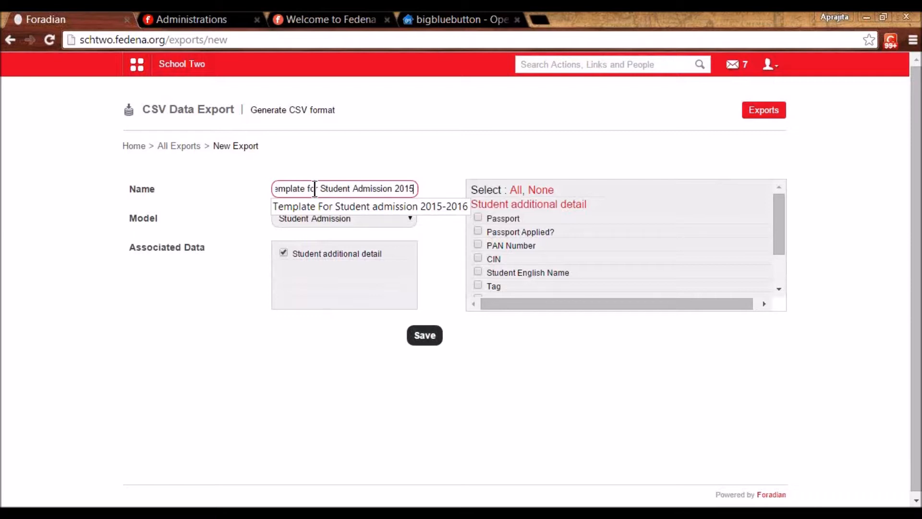
{"action": "left_click", "coordinate": [478, 218]}
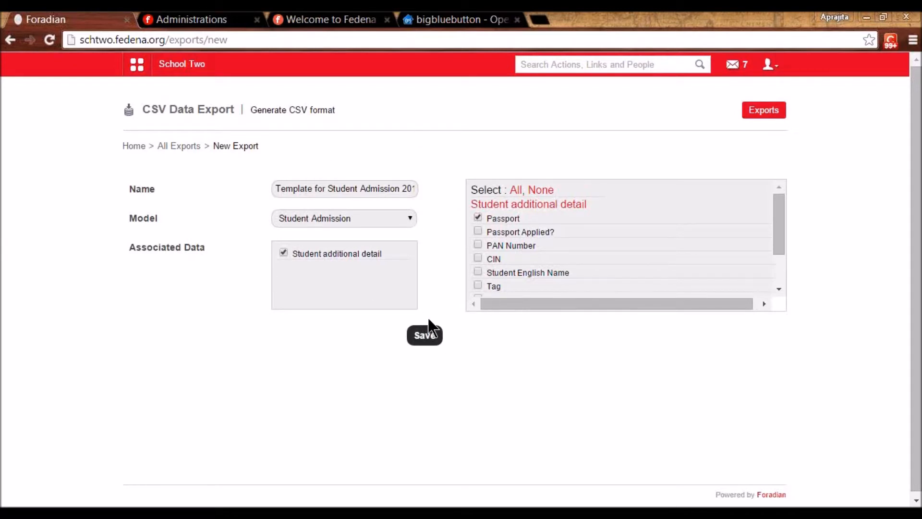
{"action": "left_click", "coordinate": [426, 335]}
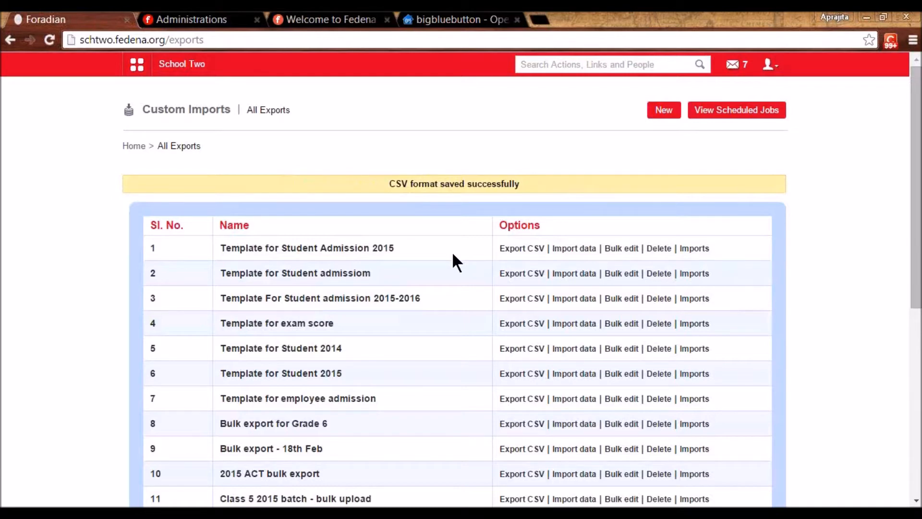
- Download and open the Template for Student Admission 2015 CSV, then view Student Admission G2 2014 imports
{"action": "left_click", "coordinate": [528, 249]}
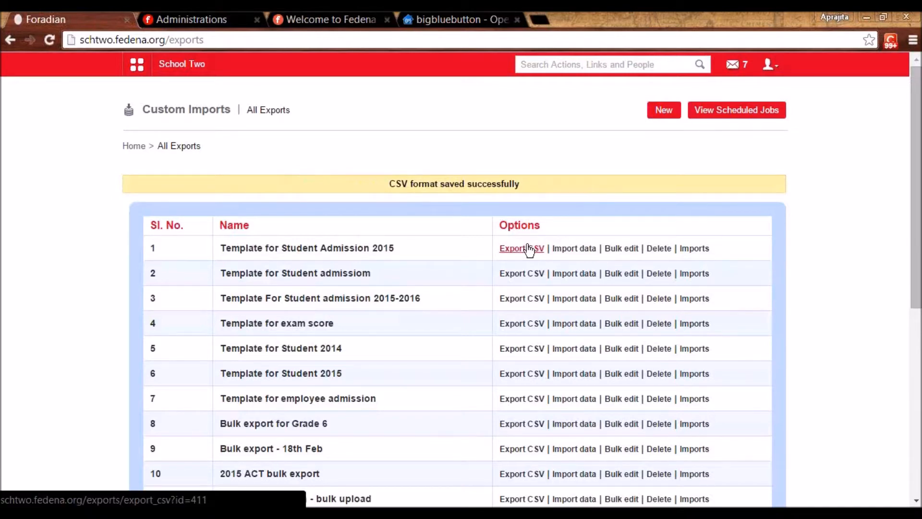
{"action": "left_click", "coordinate": [48, 491]}
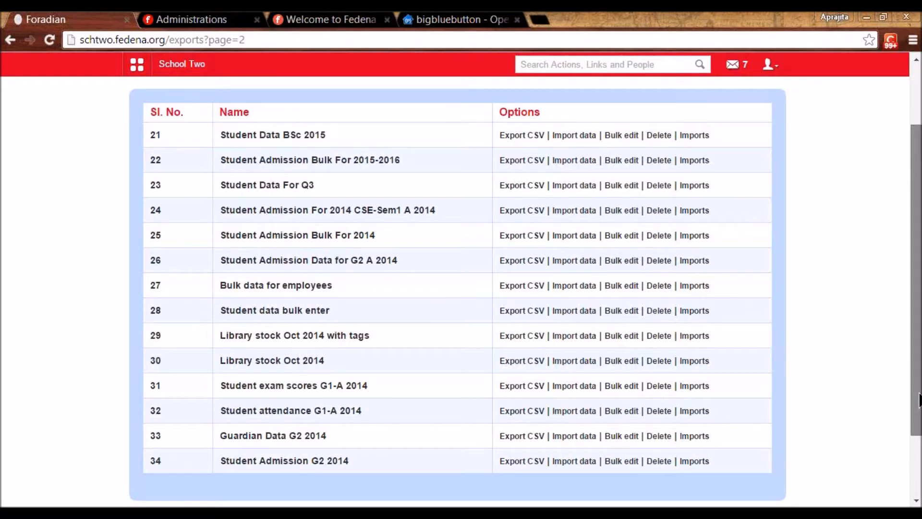
{"action": "scroll", "coordinate": [918, 398], "scroll_direction": "down", "scroll_amount": 3}
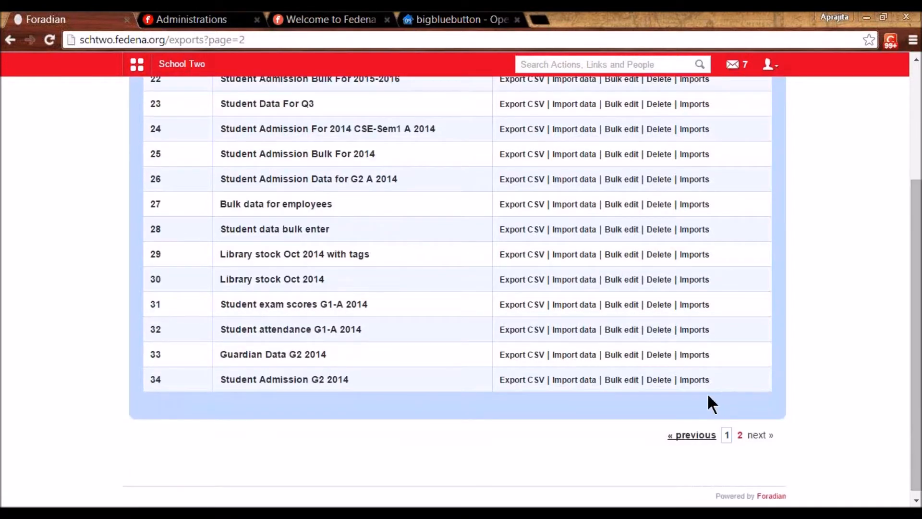
{"action": "left_click", "coordinate": [689, 382]}
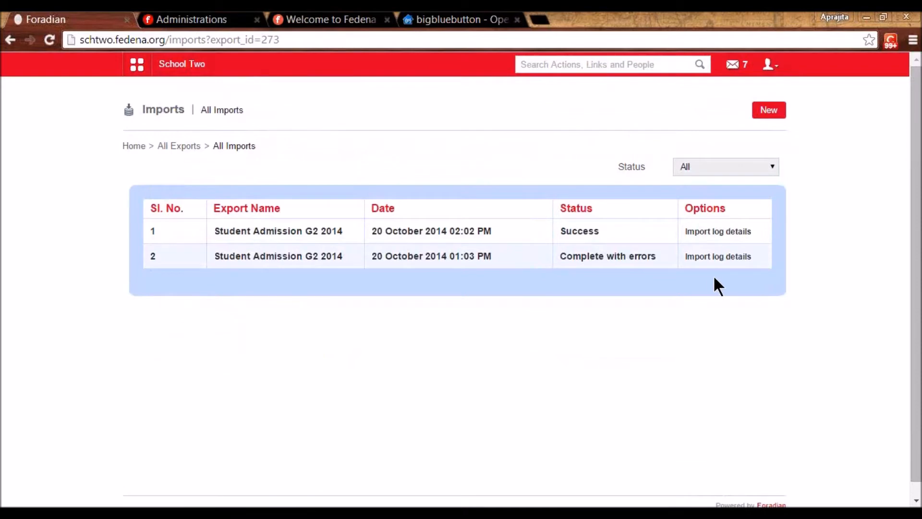
- Check the failed import's log, then the successful import's log with rows 2, 3, 4 uploaded
{"action": "left_click", "coordinate": [714, 258]}
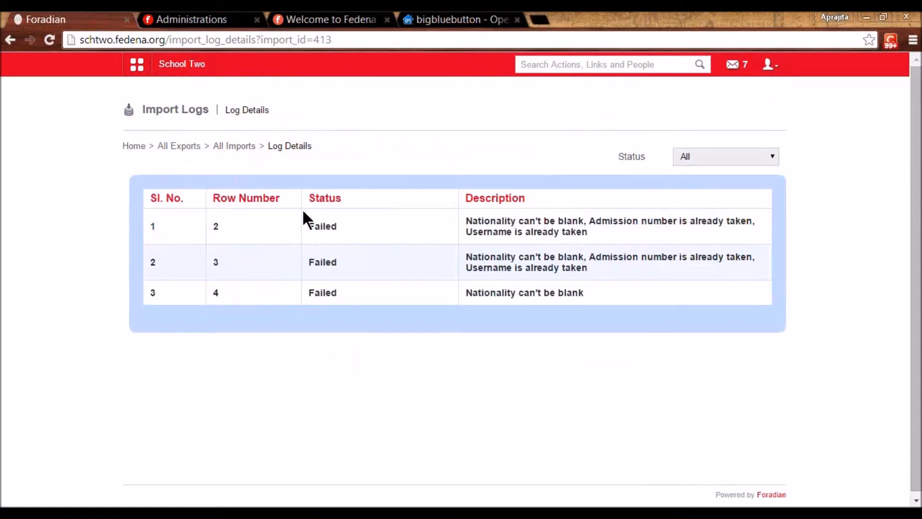
{"action": "left_click", "coordinate": [233, 146]}
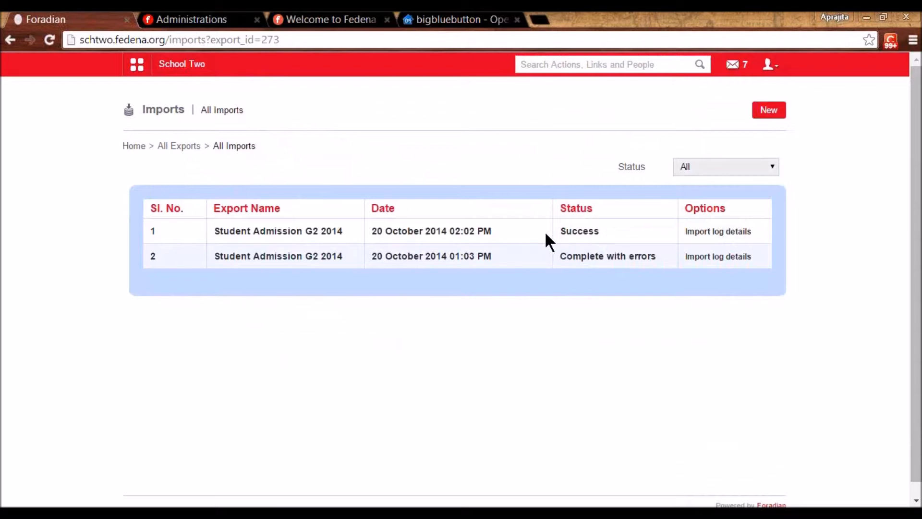
{"action": "left_click", "coordinate": [704, 233]}
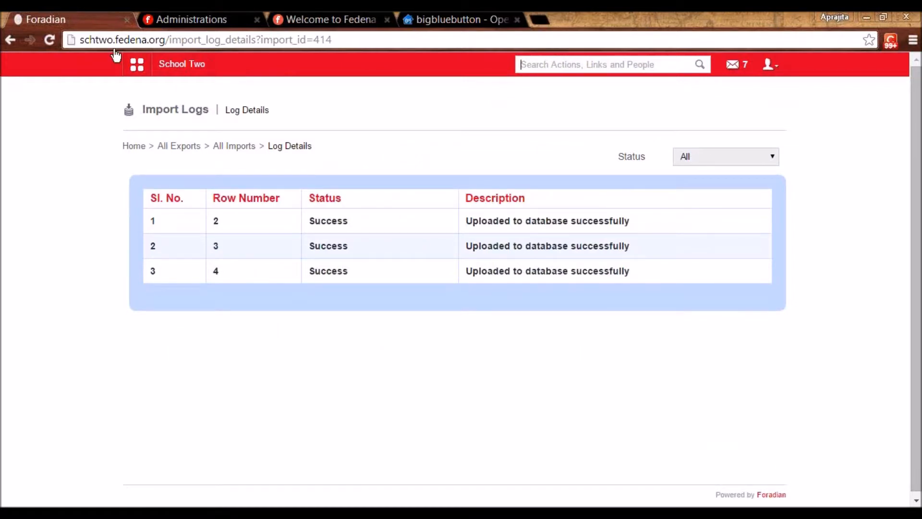
- Go to Academics > Applicant Registration > Manage Classes and start a new Add Class form
{"action": "left_click", "coordinate": [140, 72]}
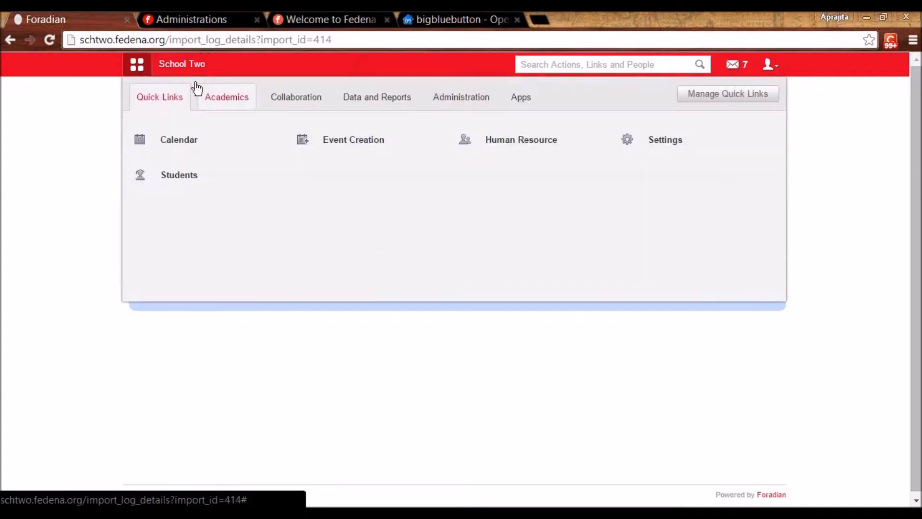
{"action": "left_click", "coordinate": [225, 98]}
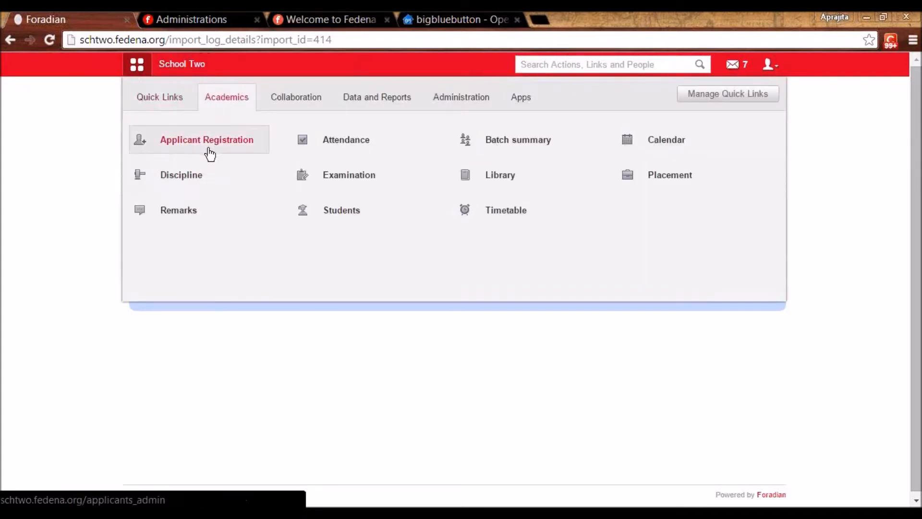
{"action": "left_click", "coordinate": [207, 148]}
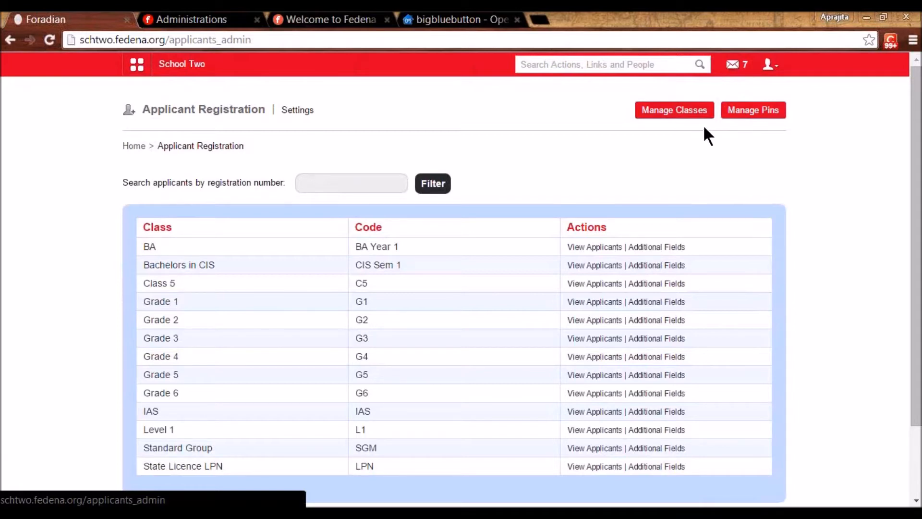
{"action": "left_click", "coordinate": [683, 112]}
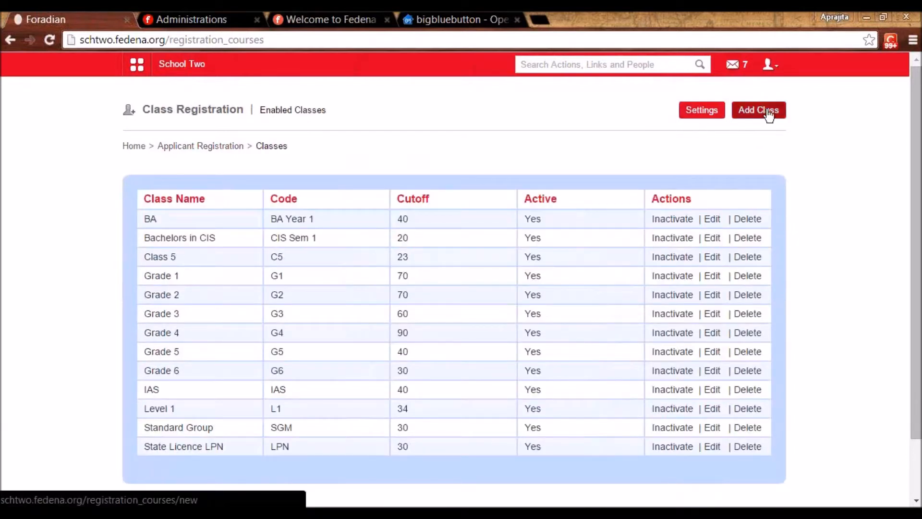
{"action": "left_click", "coordinate": [768, 111]}
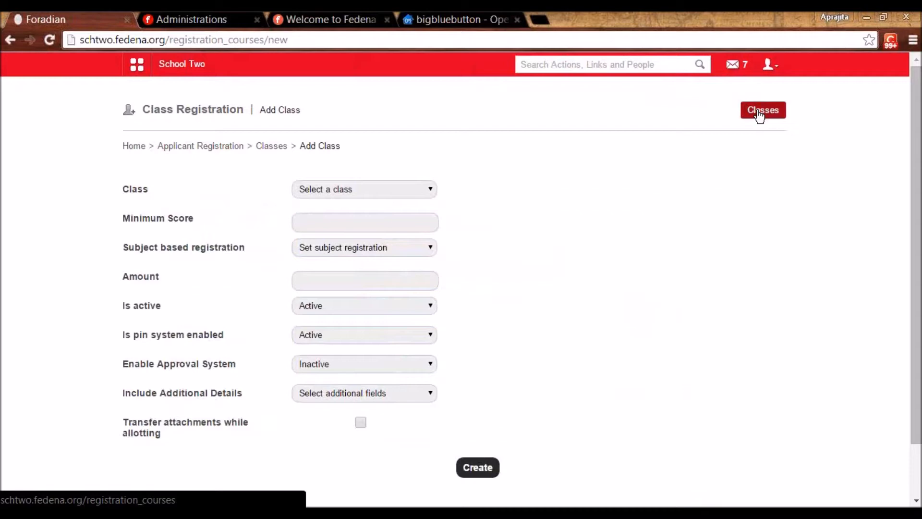
- Choose First Form Semester 1 as the registration class and enter a minimum score of 23
{"action": "left_click", "coordinate": [423, 190]}
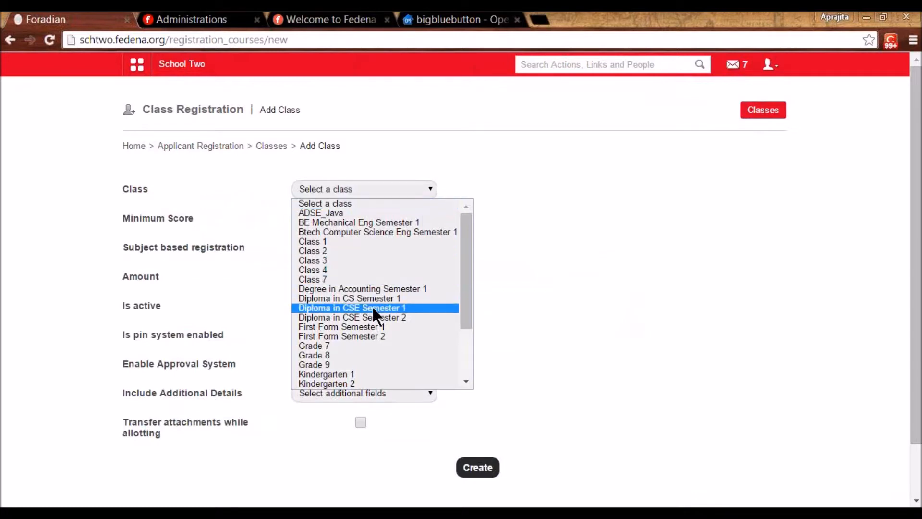
{"action": "left_click", "coordinate": [367, 329]}
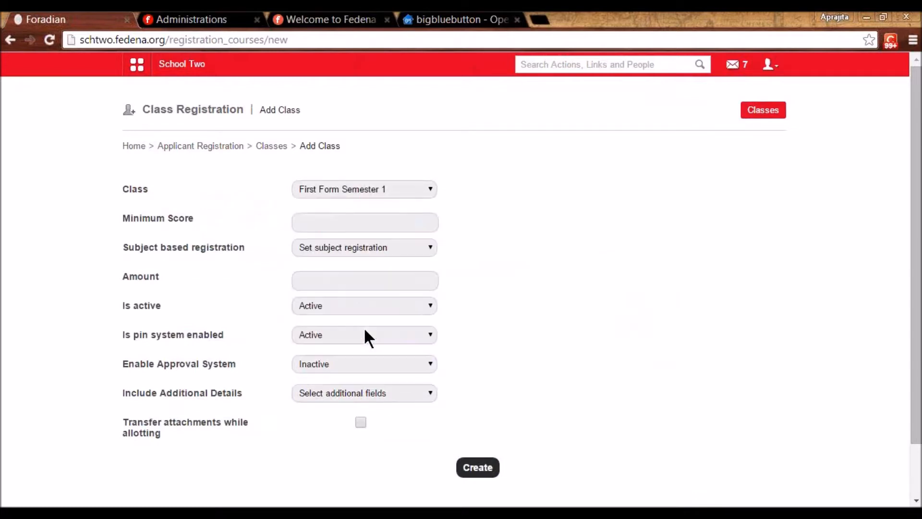
{"action": "left_click", "coordinate": [349, 223]}
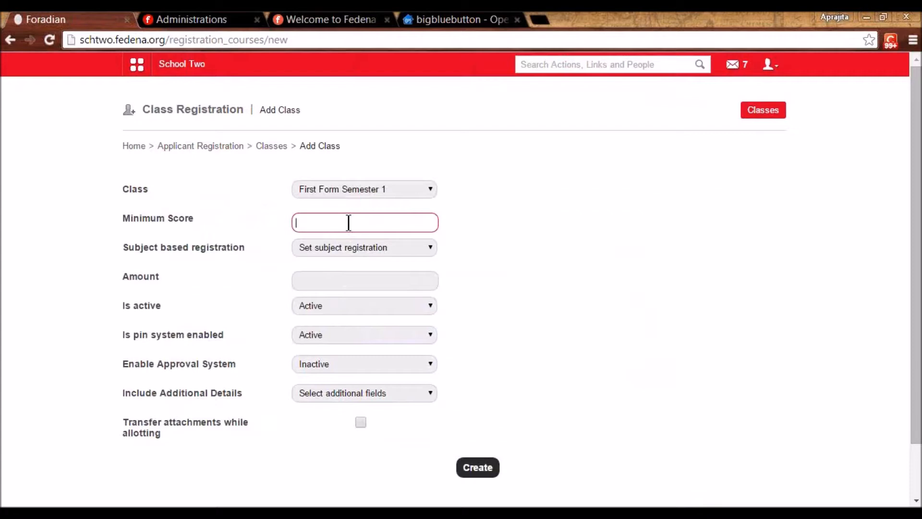
{"action": "type", "text": "23"}
{"action": "left_click", "coordinate": [604, 279]}
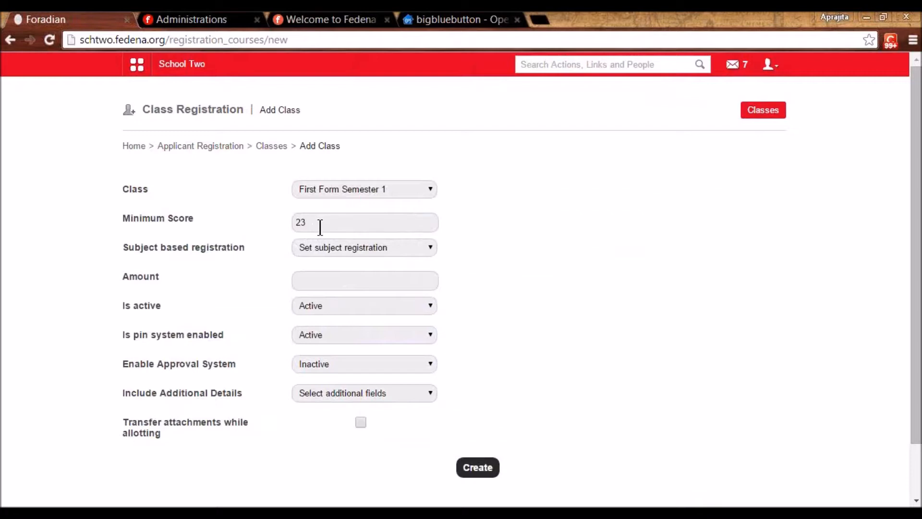
{"action": "left_click", "coordinate": [321, 248]}
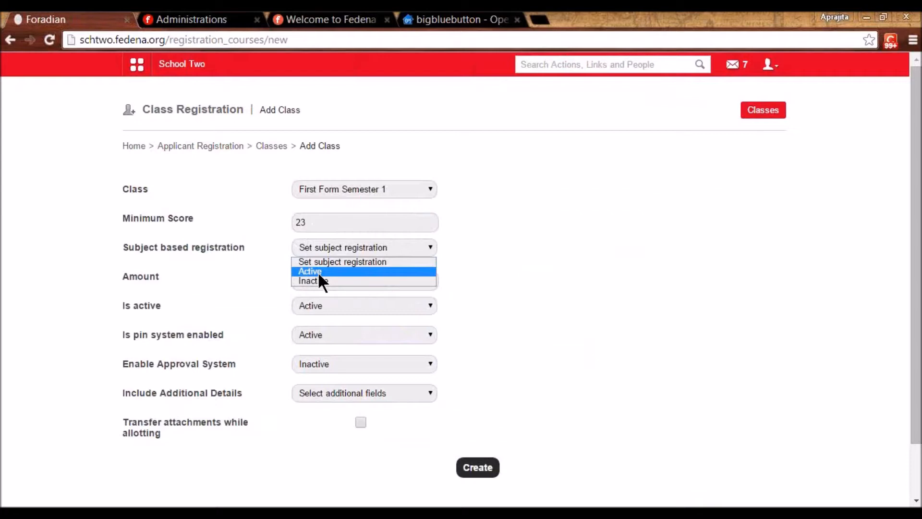
- Make subject-based registration and collection Active with Max Electives 2 and Min Electives 1
{"action": "left_click", "coordinate": [318, 272]}
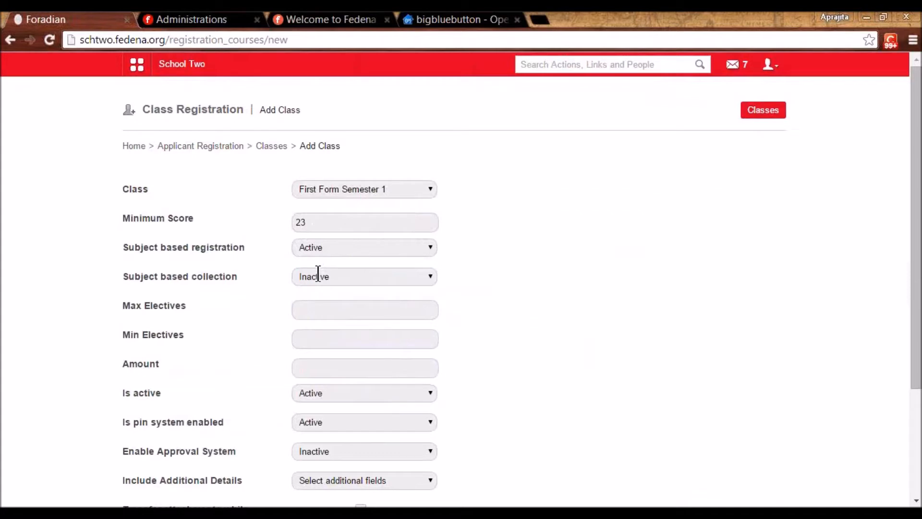
{"action": "left_click", "coordinate": [318, 276]}
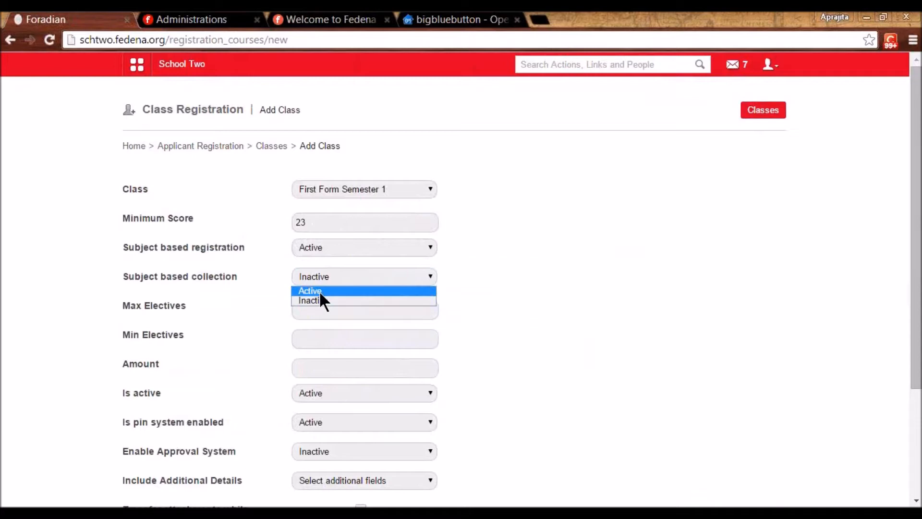
{"action": "left_click", "coordinate": [319, 290]}
{"action": "left_click", "coordinate": [317, 307]}
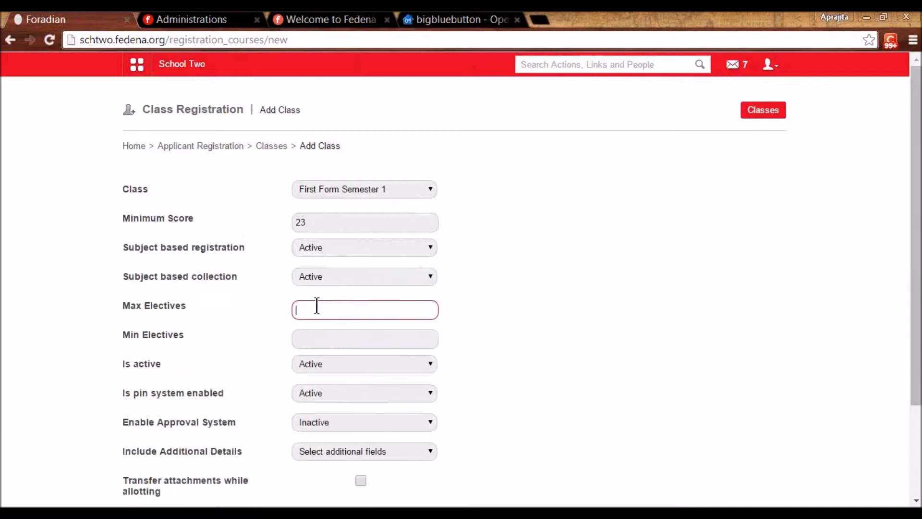
{"action": "type", "text": "2"}
{"action": "left_click", "coordinate": [317, 341]}
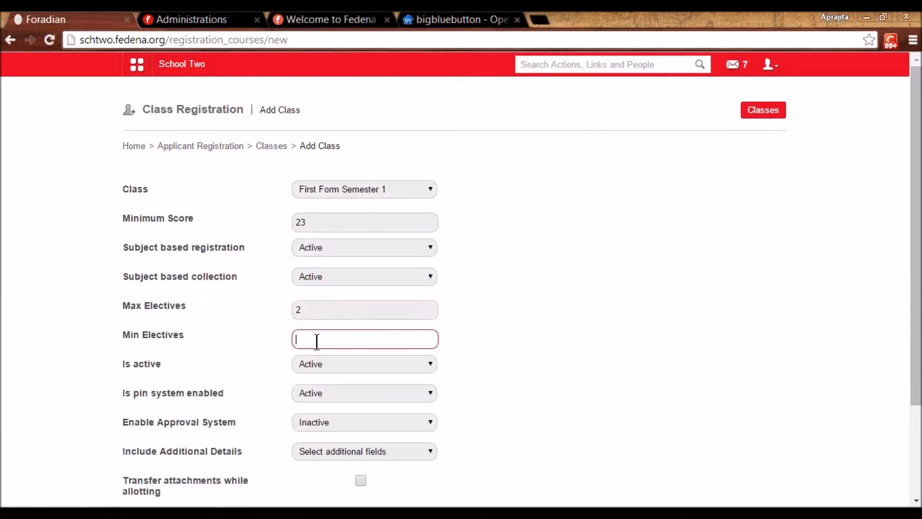
{"action": "type", "text": "1"}
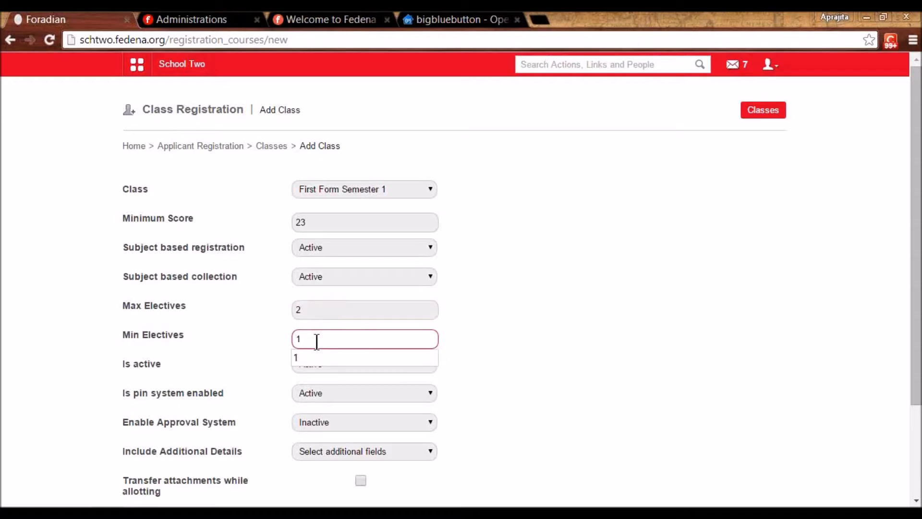
{"action": "left_click", "coordinate": [475, 342]}
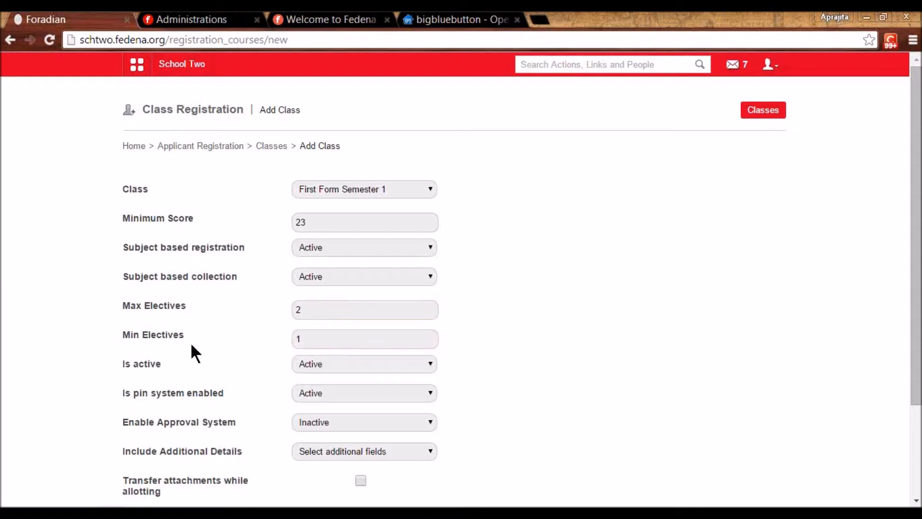
- Bring up the Administration section of the main apps menu
{"action": "left_click", "coordinate": [166, 65]}
{"action": "left_click", "coordinate": [429, 92]}
{"action": "mouse_move", "coordinate": [236, 150]}
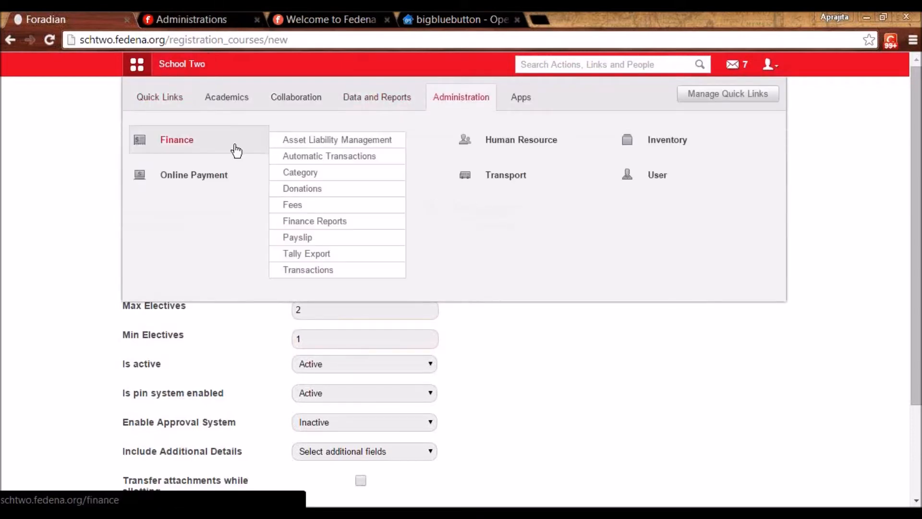
- Open Settings in a new tab and view the subjects of Class 1's batch C1 - A 2015-2016
{"action": "right_click", "coordinate": [345, 172]}
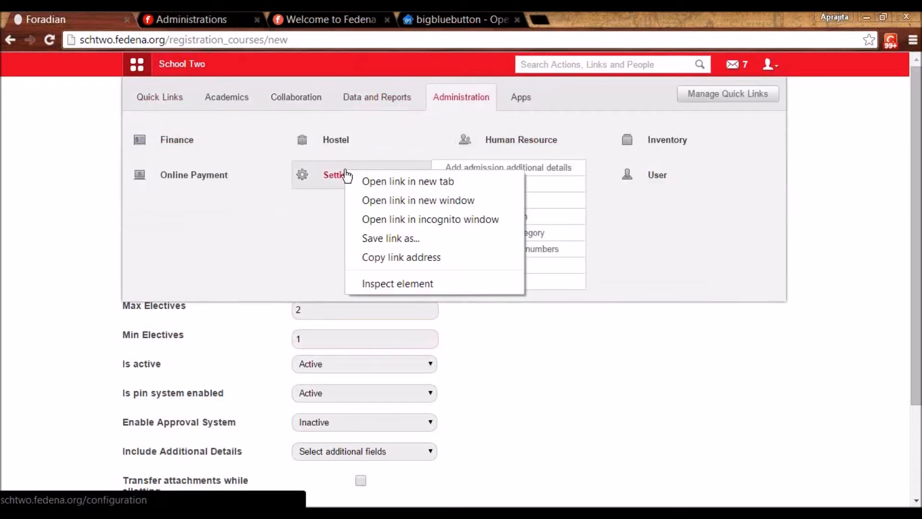
{"action": "left_click", "coordinate": [365, 182]}
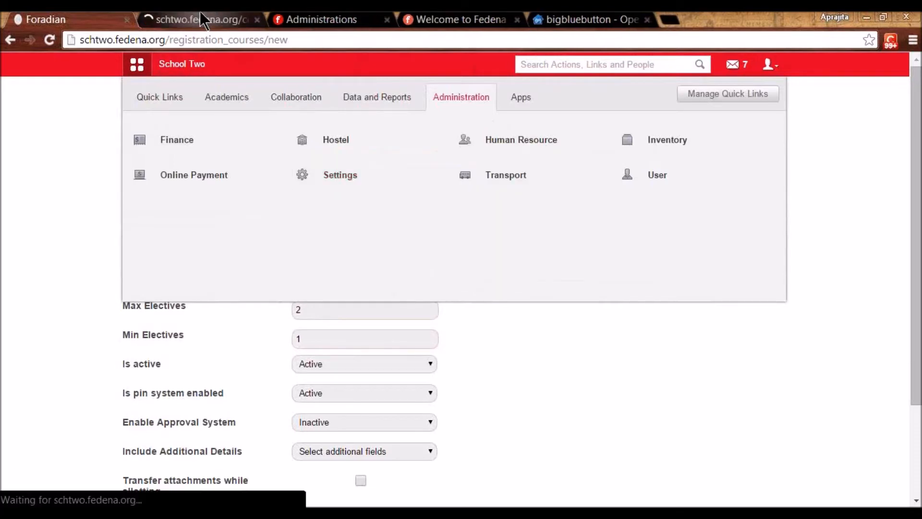
{"action": "left_click", "coordinate": [202, 19]}
{"action": "left_click", "coordinate": [270, 189]}
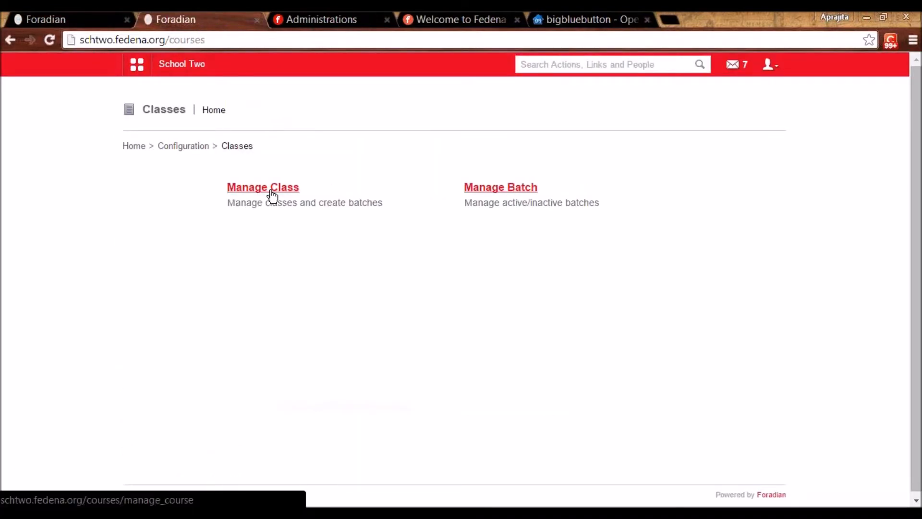
{"action": "left_click", "coordinate": [270, 190]}
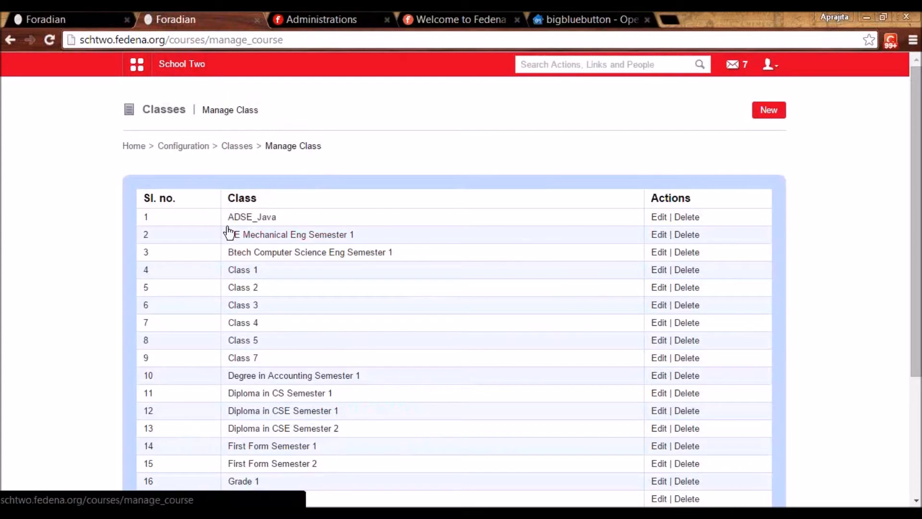
{"action": "left_click", "coordinate": [244, 275]}
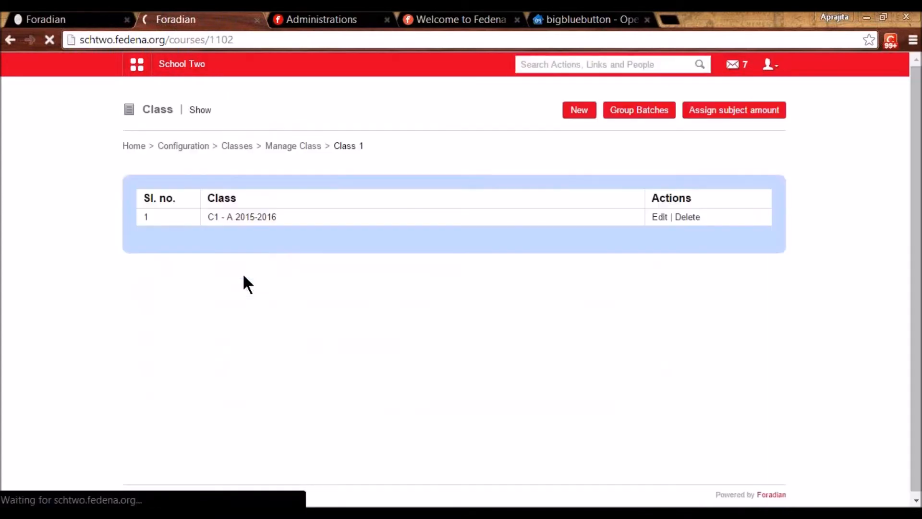
{"action": "left_click", "coordinate": [259, 219]}
{"action": "left_click", "coordinate": [767, 111]}
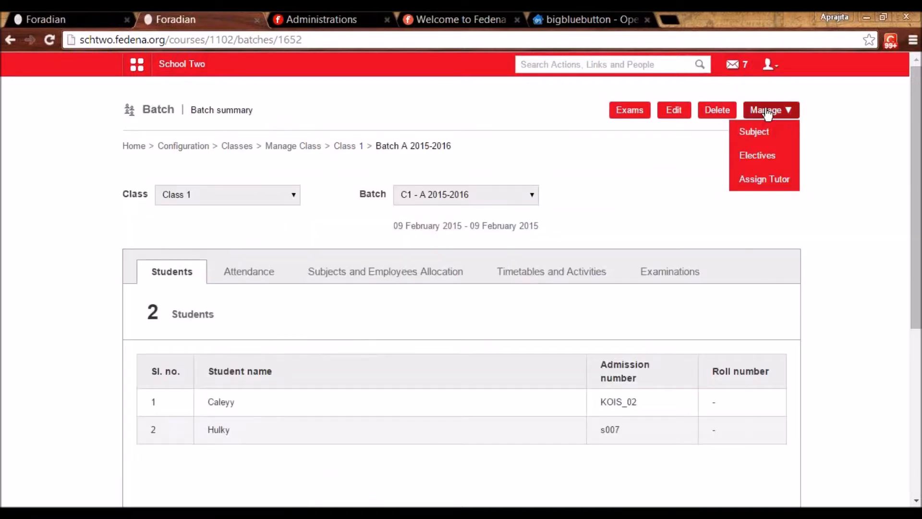
{"action": "left_click", "coordinate": [761, 136]}
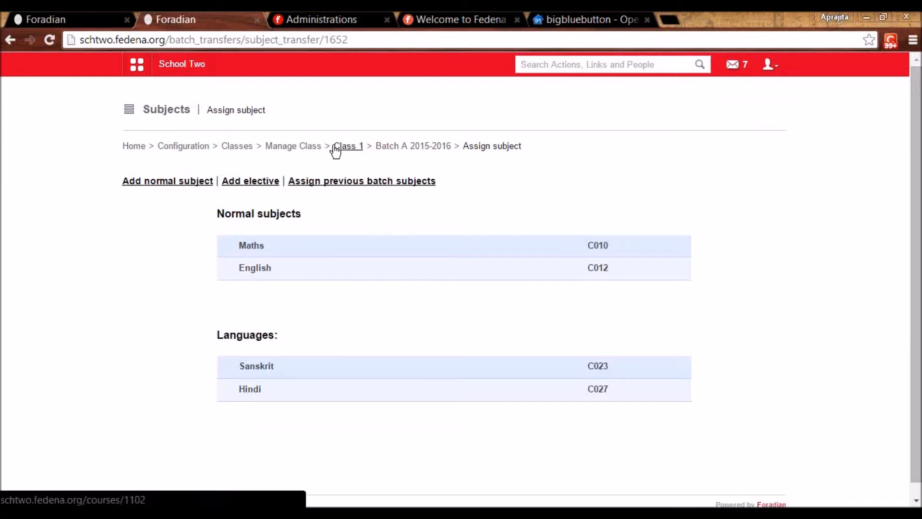
- Recheck the C1 - A 2015-2016 subject assignments, then return to the registration form tab
{"action": "left_click", "coordinate": [355, 146]}
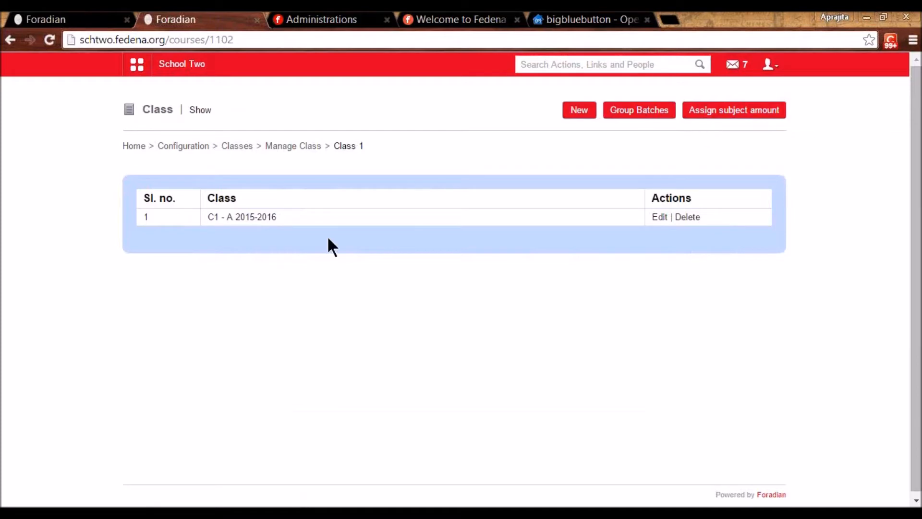
{"action": "left_click", "coordinate": [264, 217]}
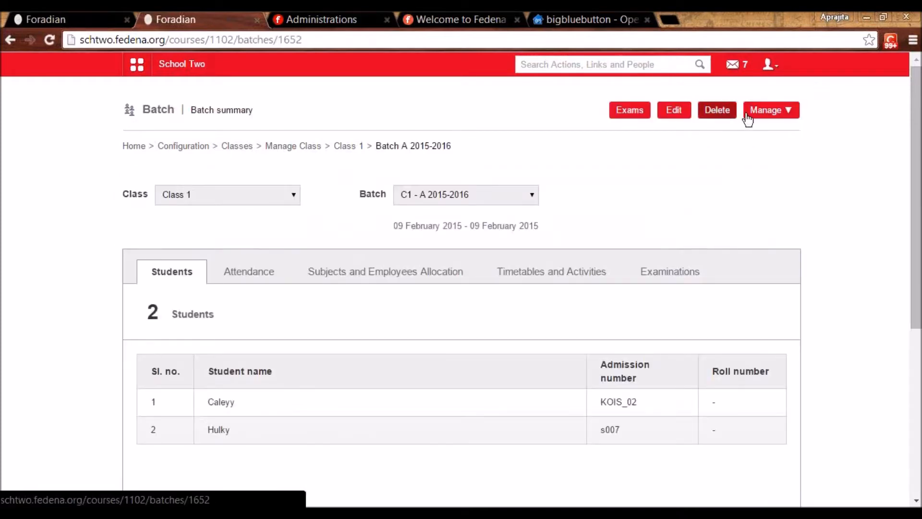
{"action": "left_click", "coordinate": [764, 111]}
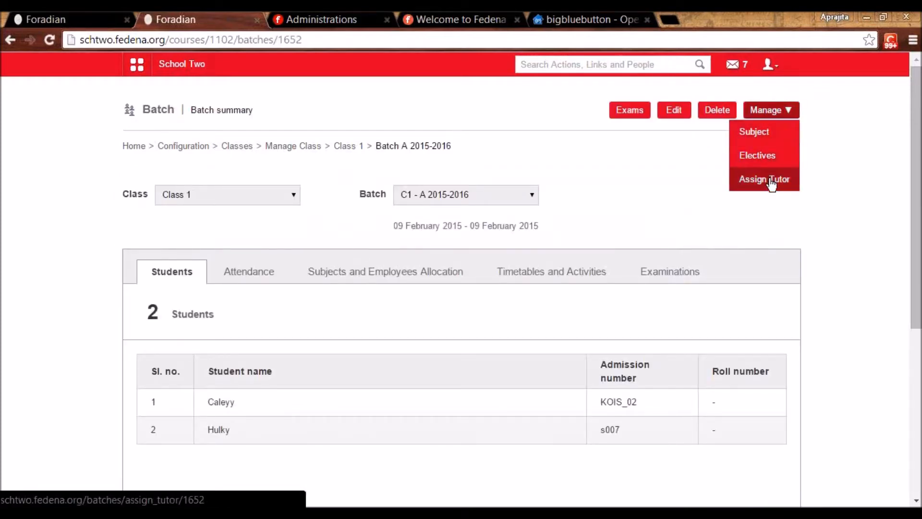
{"action": "left_click", "coordinate": [764, 139]}
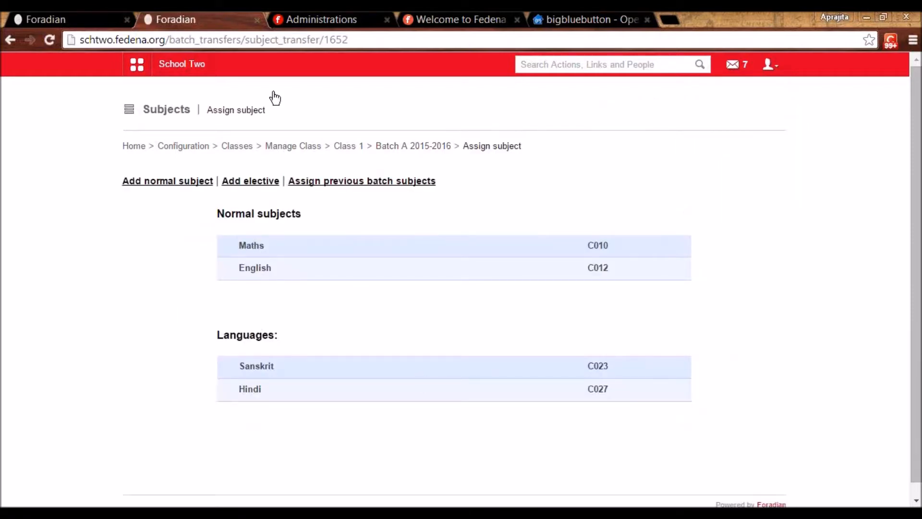
{"action": "left_click", "coordinate": [85, 17]}
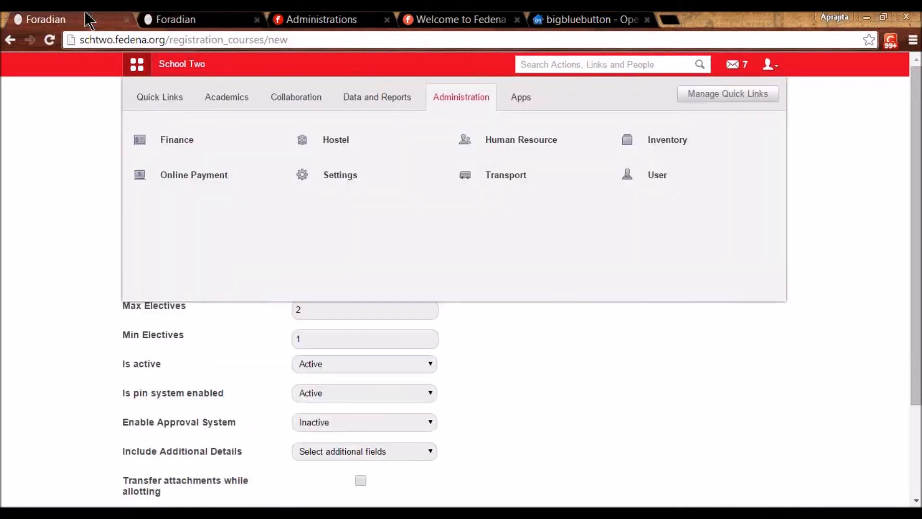
- Set the pin system to Inactive and keep the approval system Inactive
{"action": "left_click", "coordinate": [200, 347]}
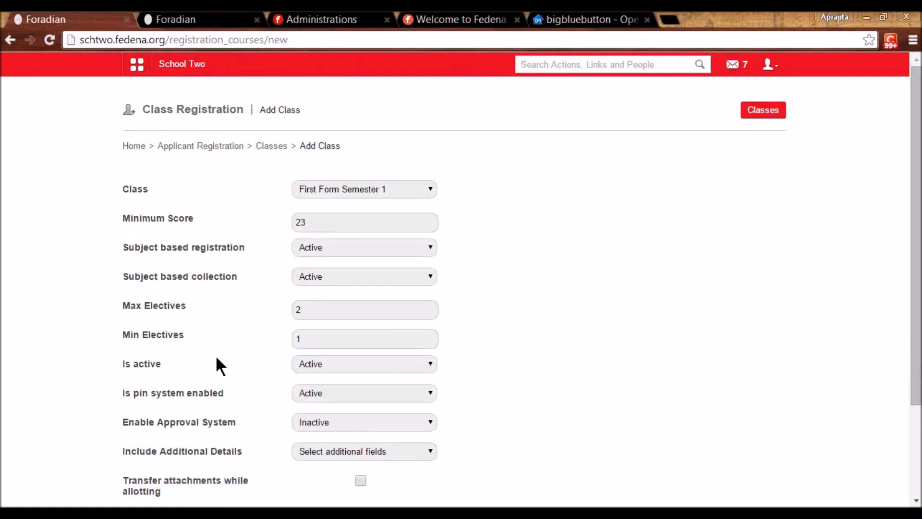
{"action": "scroll", "coordinate": [327, 306], "scroll_direction": "down", "scroll_amount": 2}
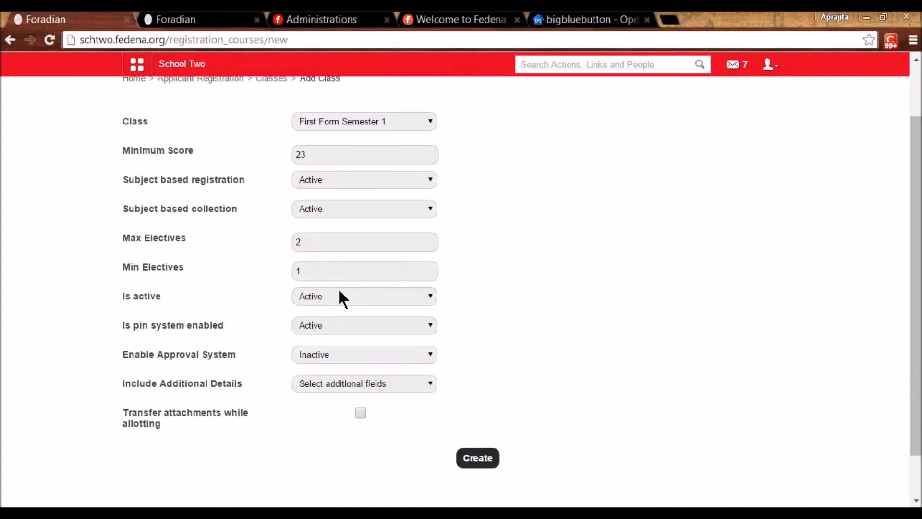
{"action": "left_click", "coordinate": [338, 329]}
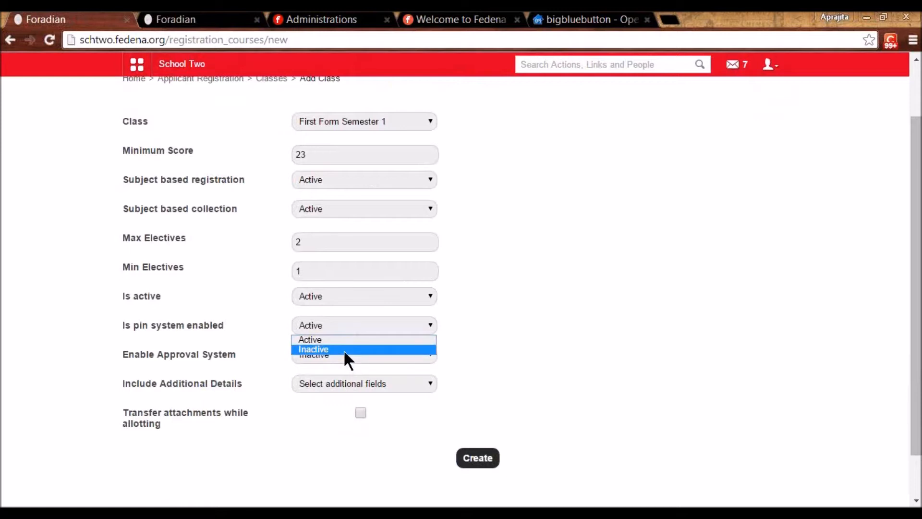
{"action": "left_click", "coordinate": [339, 342]}
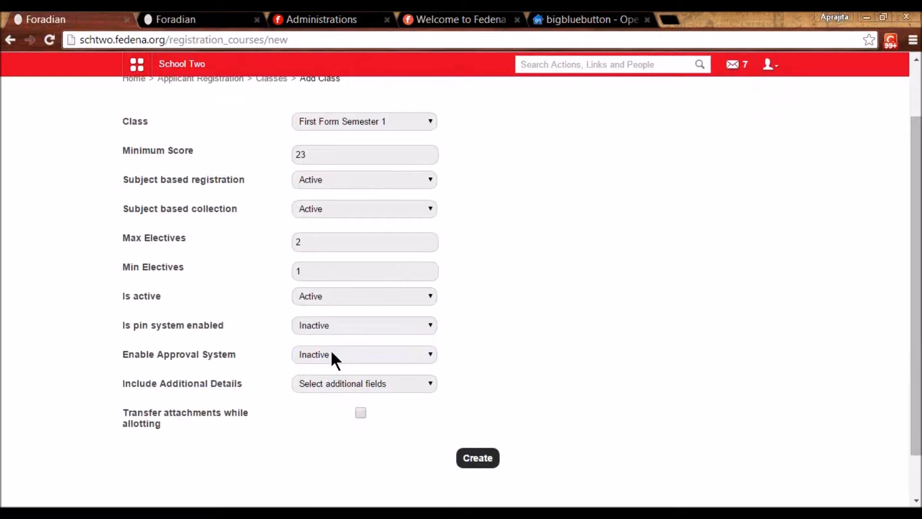
{"action": "left_click", "coordinate": [335, 361]}
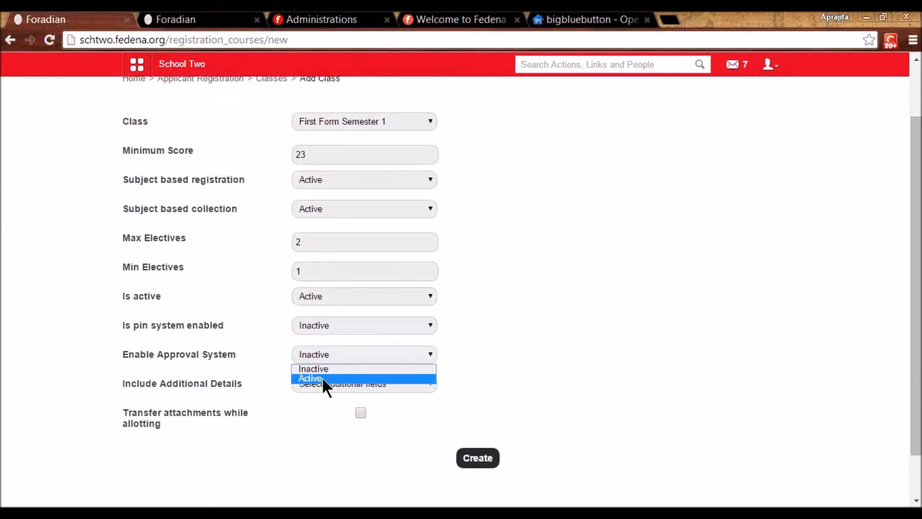
{"action": "left_click", "coordinate": [426, 369]}
- Turn on Include Additional Details with Passport chosen, then review the remaining form options
{"action": "left_click", "coordinate": [340, 382]}
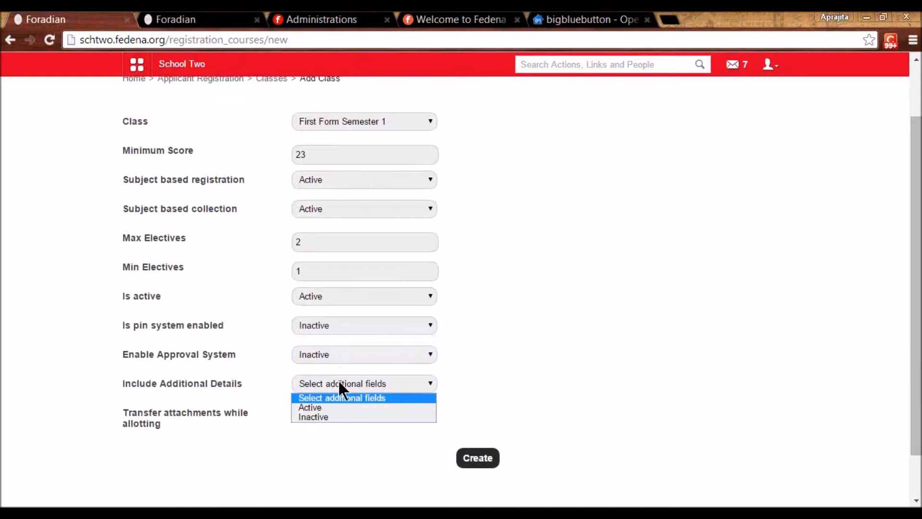
{"action": "left_click", "coordinate": [336, 406]}
{"action": "scroll", "coordinate": [332, 406], "scroll_direction": "down", "scroll_amount": 2}
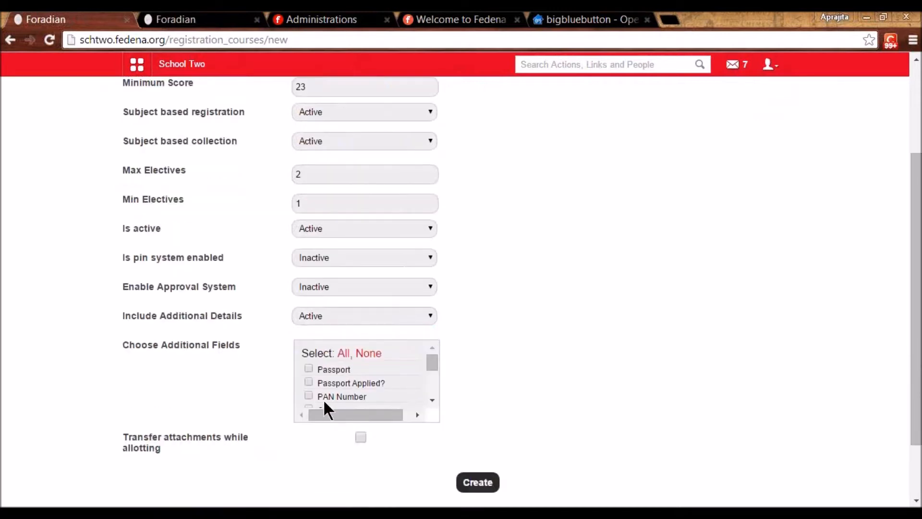
{"action": "left_click", "coordinate": [309, 368]}
{"action": "scroll", "coordinate": [345, 391], "scroll_direction": "down", "scroll_amount": 3}
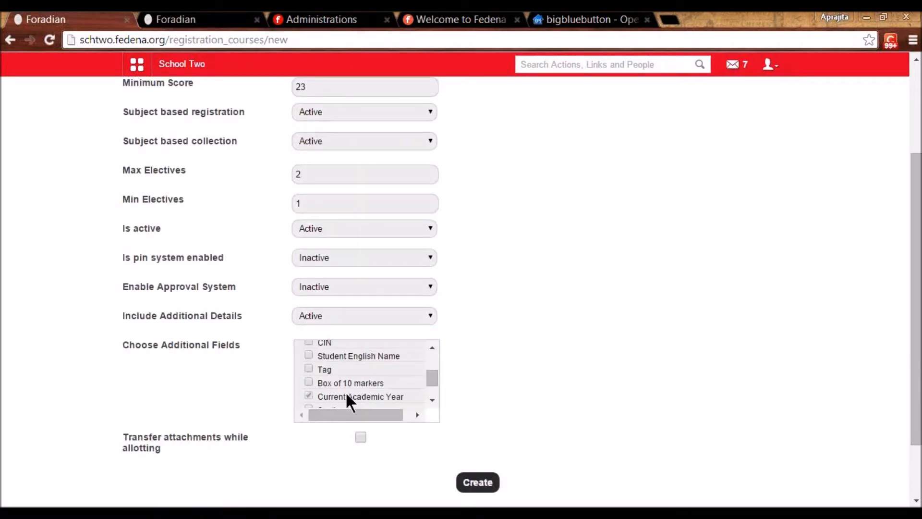
{"action": "scroll", "coordinate": [346, 394], "scroll_direction": "up", "scroll_amount": 3}
{"action": "scroll", "coordinate": [345, 392], "scroll_direction": "down", "scroll_amount": 3}
{"action": "scroll", "coordinate": [220, 288], "scroll_direction": "down", "scroll_amount": 2}
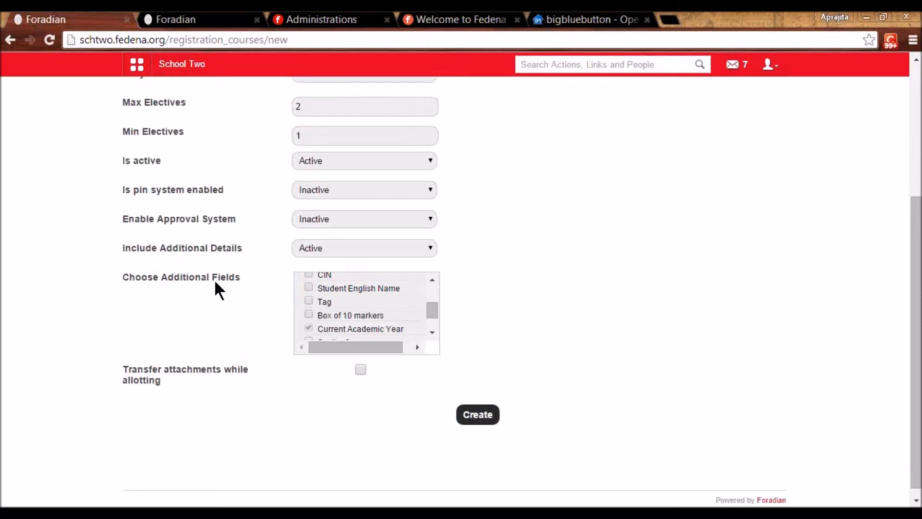
{"action": "scroll", "coordinate": [378, 320], "scroll_direction": "down", "scroll_amount": 1}
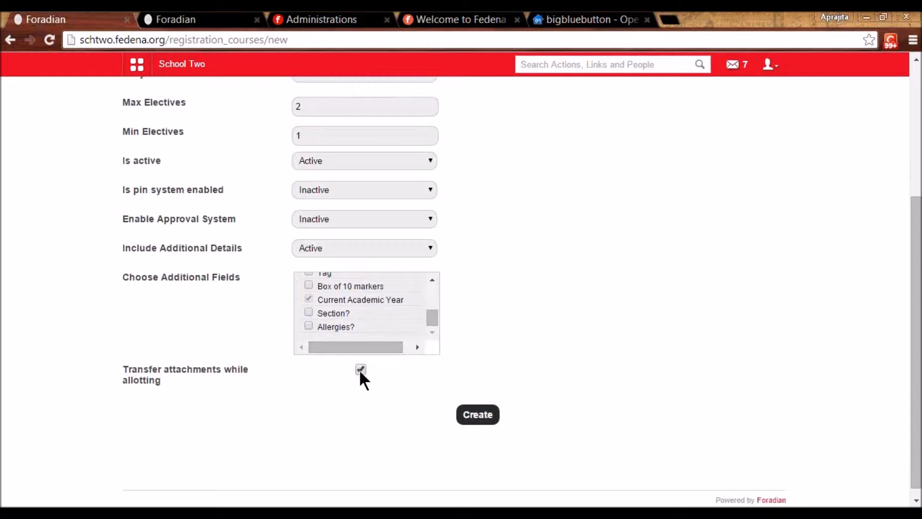
{"action": "scroll", "coordinate": [367, 330], "scroll_direction": "up", "scroll_amount": 6}
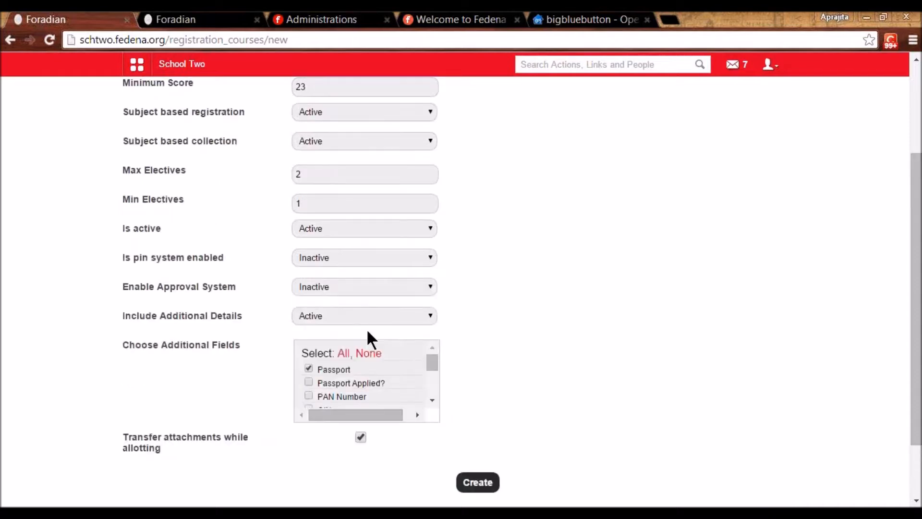
- Go from the Applicant Registration overview to Pin Groups and start a new pin group
{"action": "left_click", "coordinate": [219, 145]}
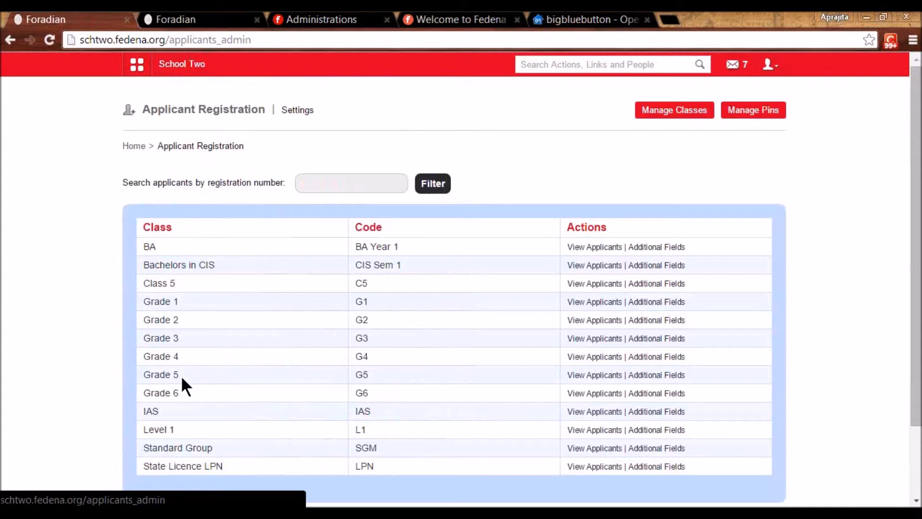
{"action": "left_click", "coordinate": [764, 111]}
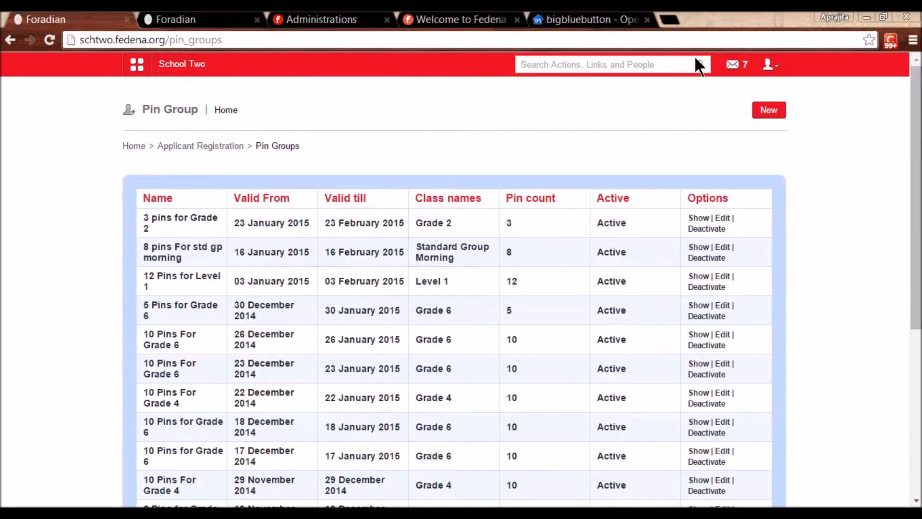
{"action": "left_click", "coordinate": [764, 111]}
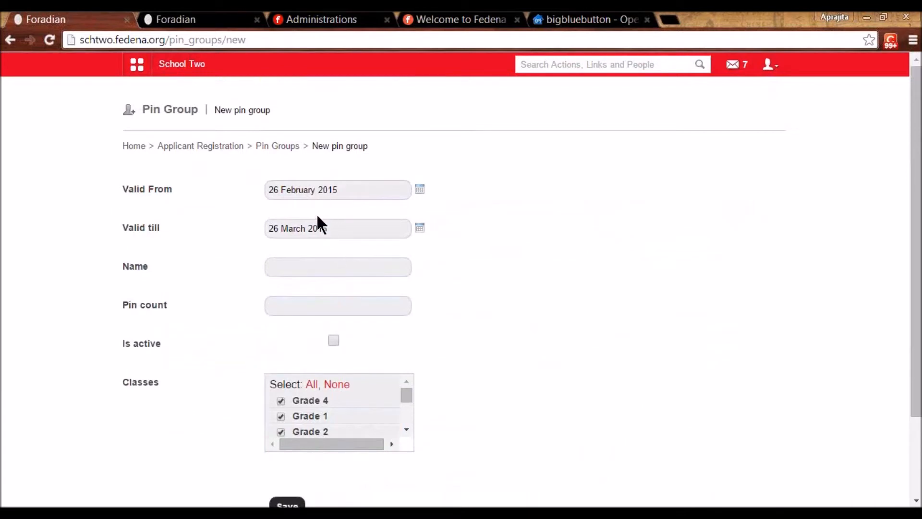
- Name the pin group '3 pins for Grade 2' with a pin count of 3
{"action": "left_click", "coordinate": [299, 264]}
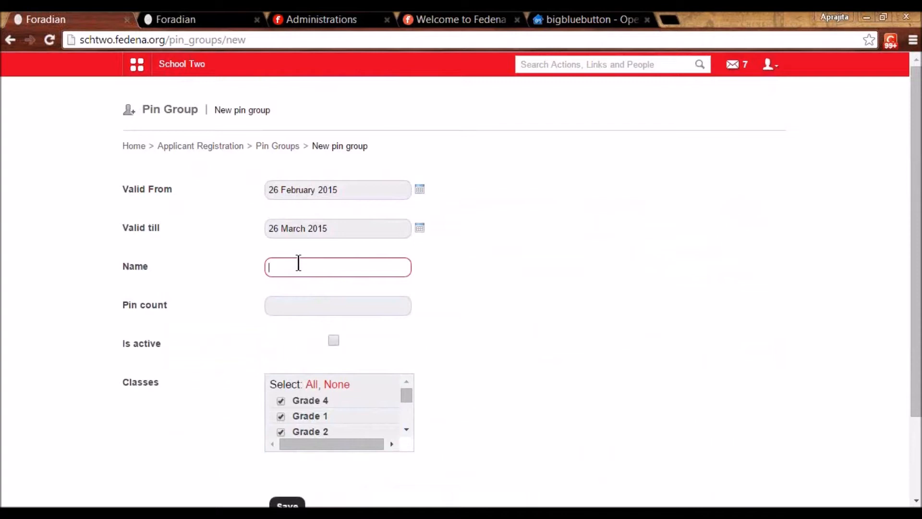
{"action": "type", "text": "3 Pins"}
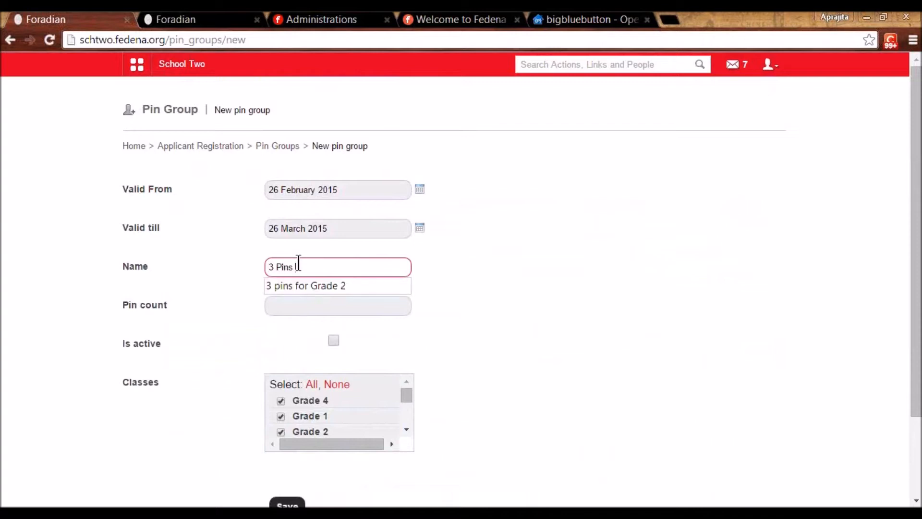
{"action": "key", "text": "Down"}
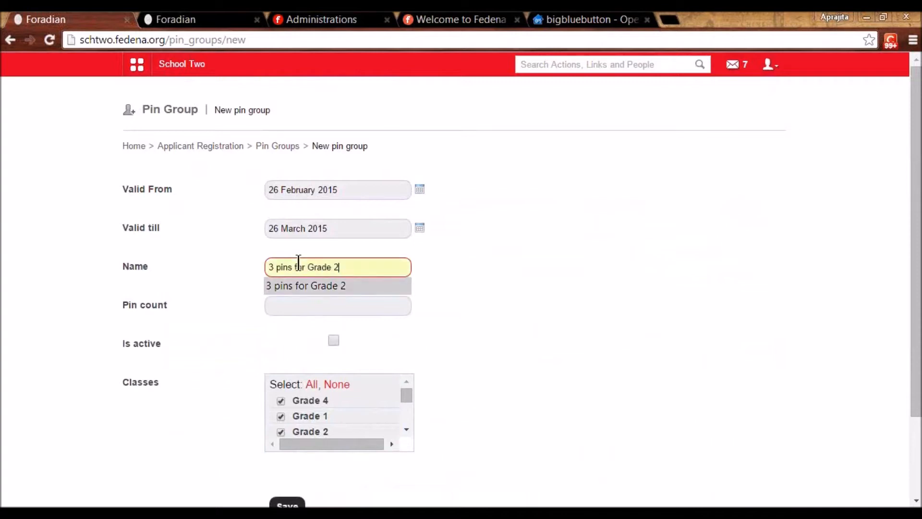
{"action": "left_click", "coordinate": [458, 344]}
{"action": "left_click", "coordinate": [327, 261]}
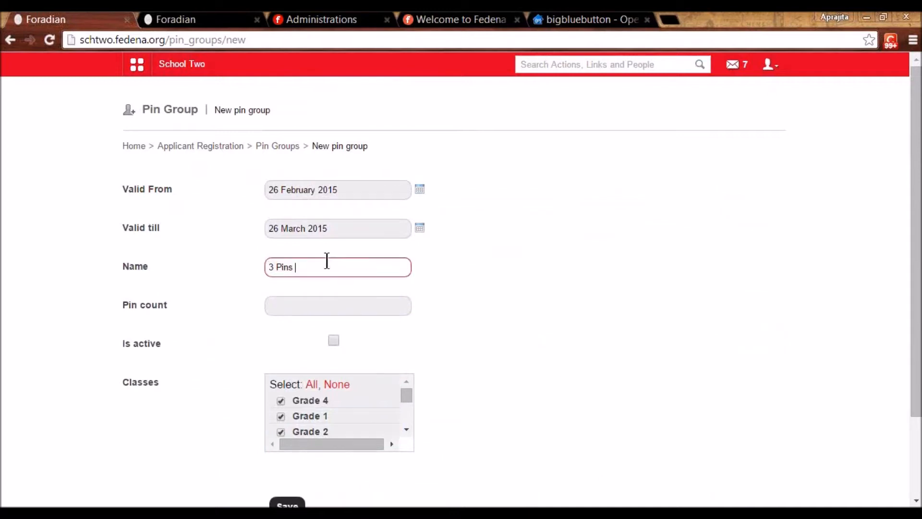
{"action": "left_click", "coordinate": [321, 281]}
{"action": "left_click", "coordinate": [317, 302]}
{"action": "type", "text": "3"}
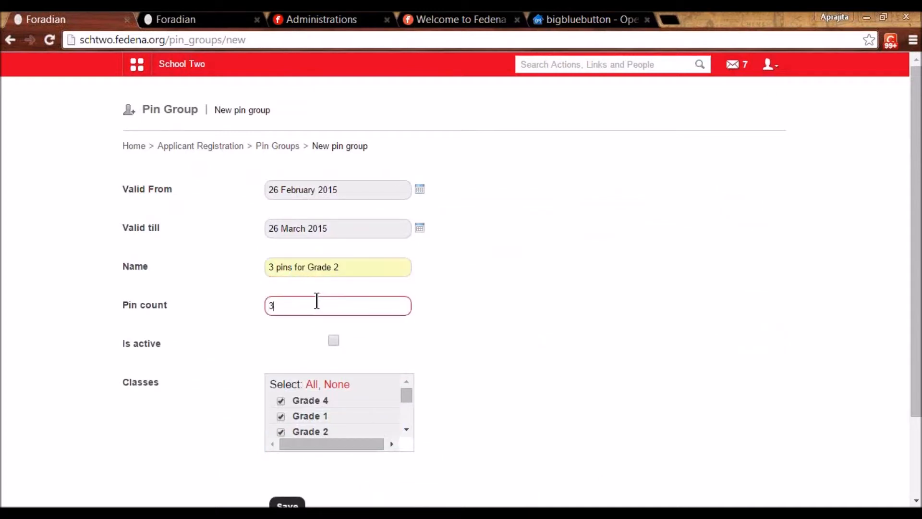
{"action": "left_click", "coordinate": [481, 394]}
- Make the pin group active, limit it to the Grade 2 class only, and save
{"action": "scroll", "coordinate": [356, 290], "scroll_direction": "down", "scroll_amount": 1}
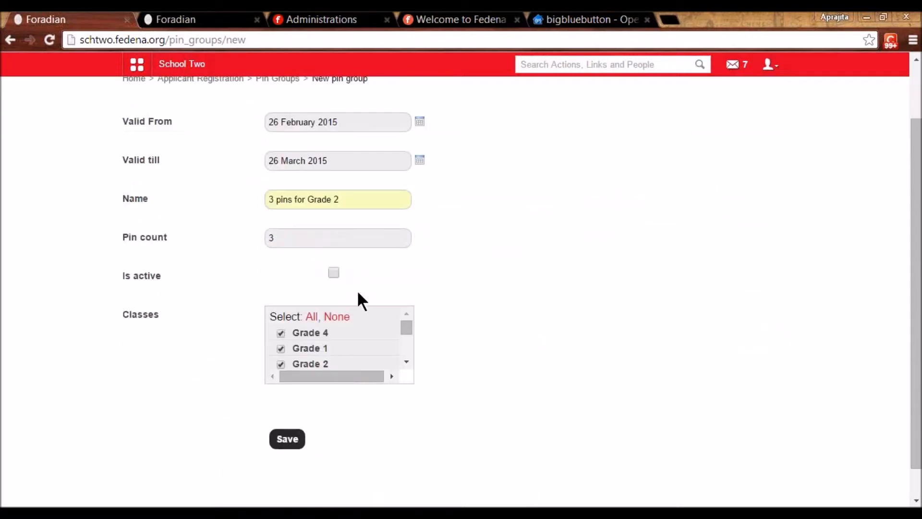
{"action": "left_click", "coordinate": [333, 272]}
{"action": "left_click", "coordinate": [336, 317]}
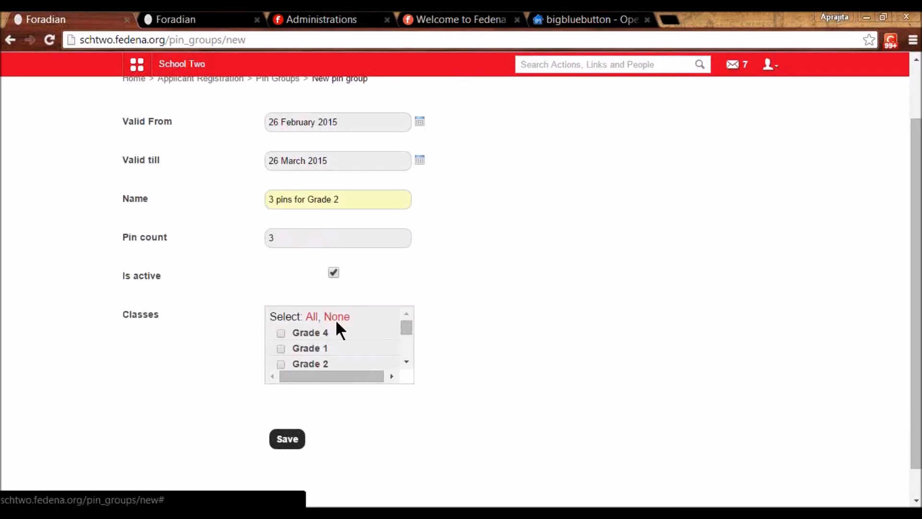
{"action": "left_click", "coordinate": [280, 364]}
{"action": "scroll", "coordinate": [303, 358], "scroll_direction": "down", "scroll_amount": 3}
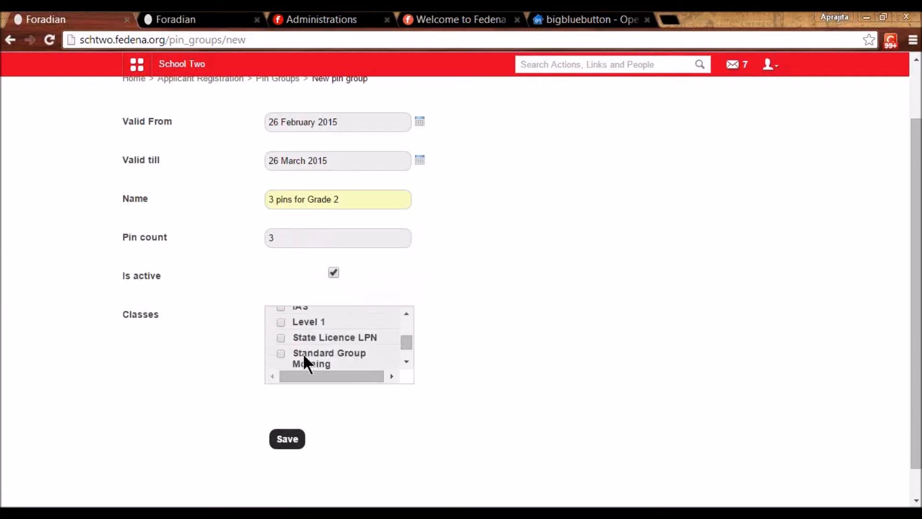
{"action": "scroll", "coordinate": [303, 358], "scroll_direction": "down", "scroll_amount": 1}
{"action": "scroll", "coordinate": [304, 358], "scroll_direction": "up", "scroll_amount": 6}
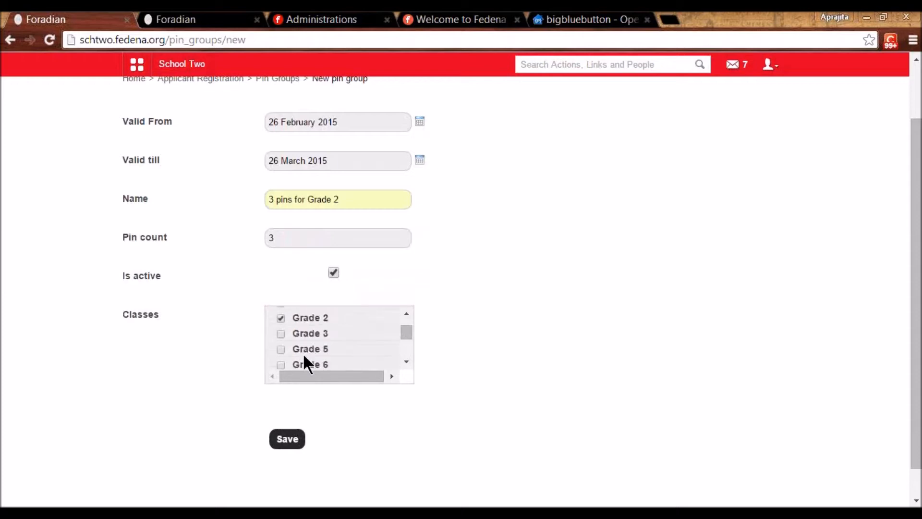
{"action": "left_click", "coordinate": [288, 440]}
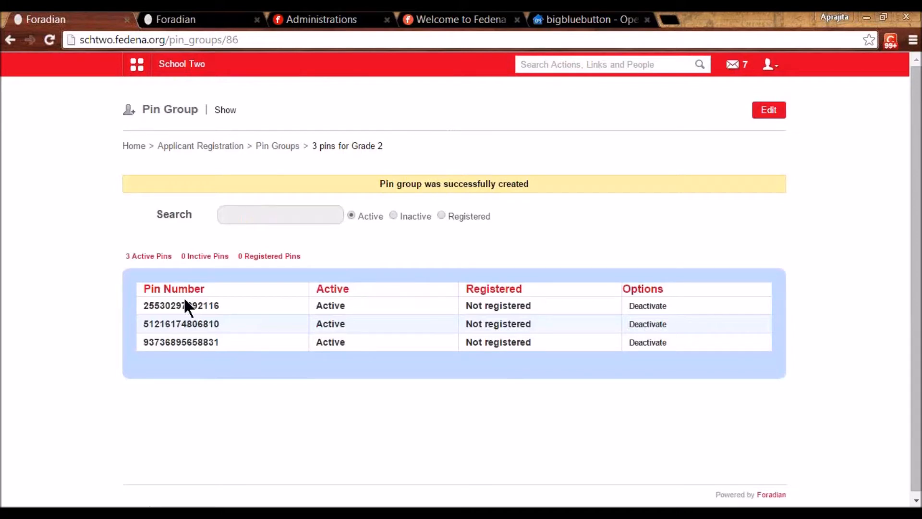
- Copy the first pin number of the new group, then open an incognito window
{"action": "double_click", "coordinate": [184, 305]}
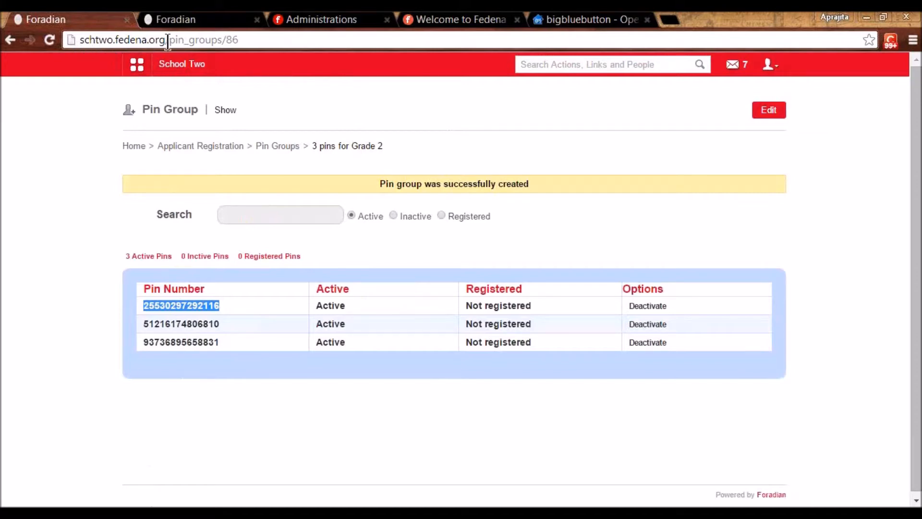
{"action": "left_click", "coordinate": [88, 255]}
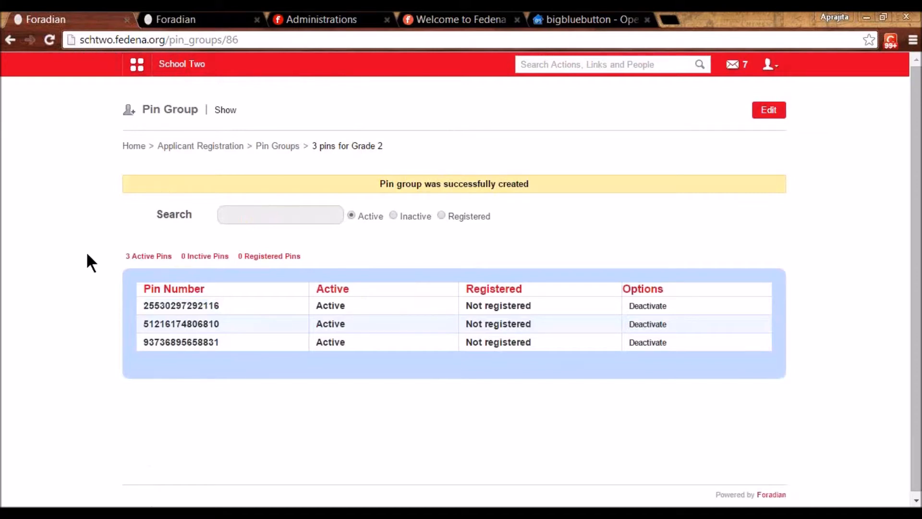
{"action": "key", "text": "ctrl+shift+n"}
- Load the public registration page at schtwo.fedena.org/register
{"action": "type", "text": "schtwo.fedena.org"}
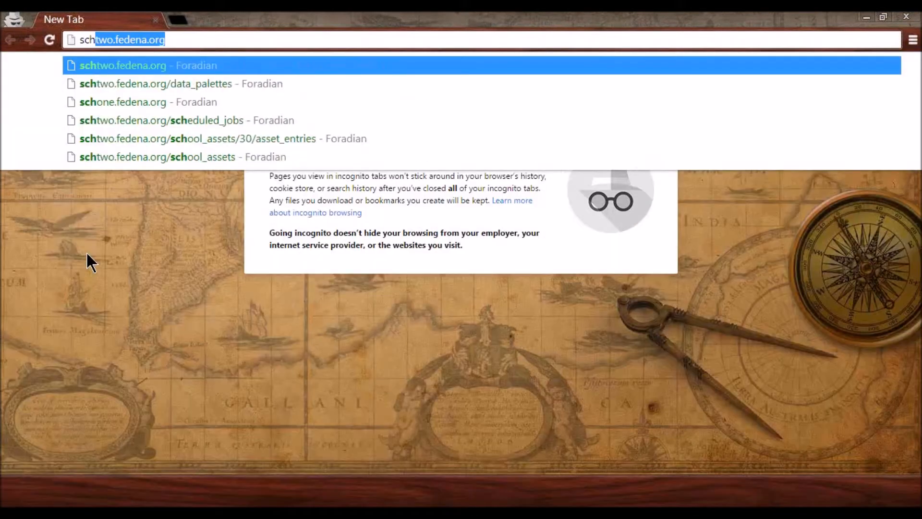
{"action": "key", "text": "Right"}
{"action": "type", "text": "/"}
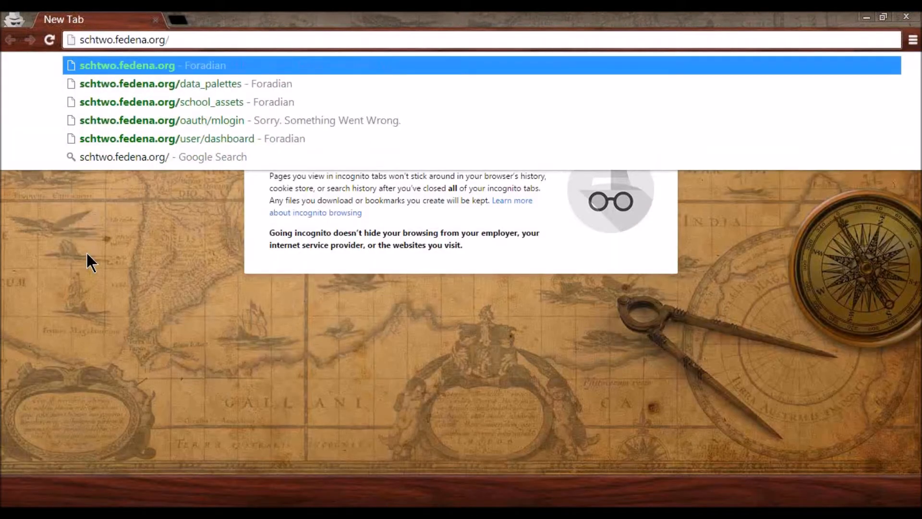
{"action": "type", "text": "register"}
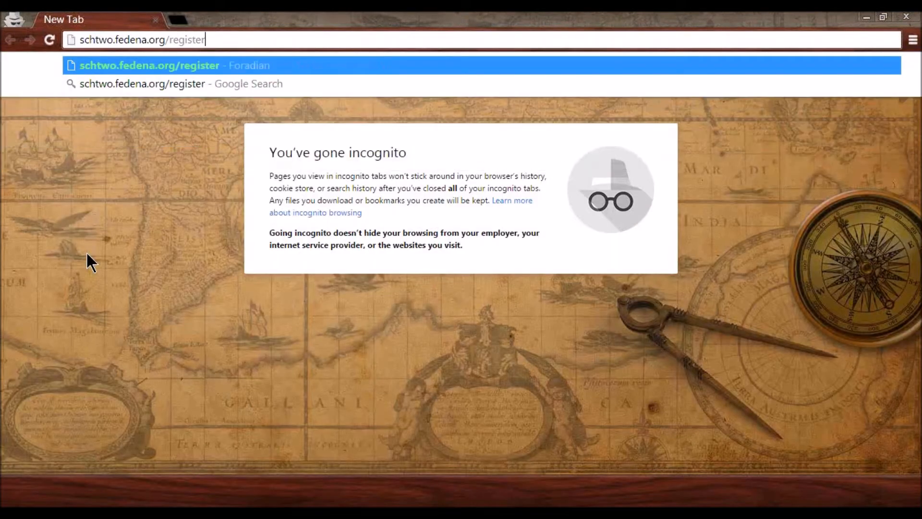
{"action": "key", "text": "Return"}
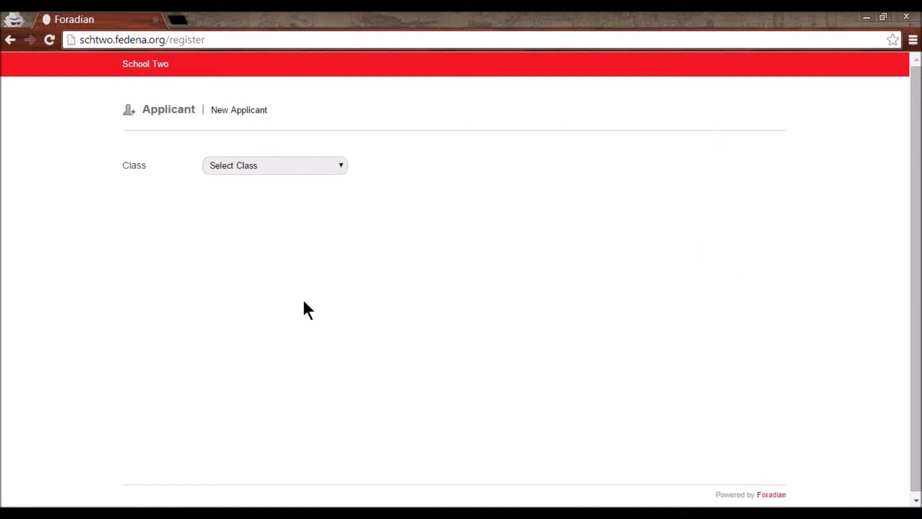
- Choose Grade 2 as the class, paste the copied pin, and submit
{"action": "left_click", "coordinate": [312, 169]}
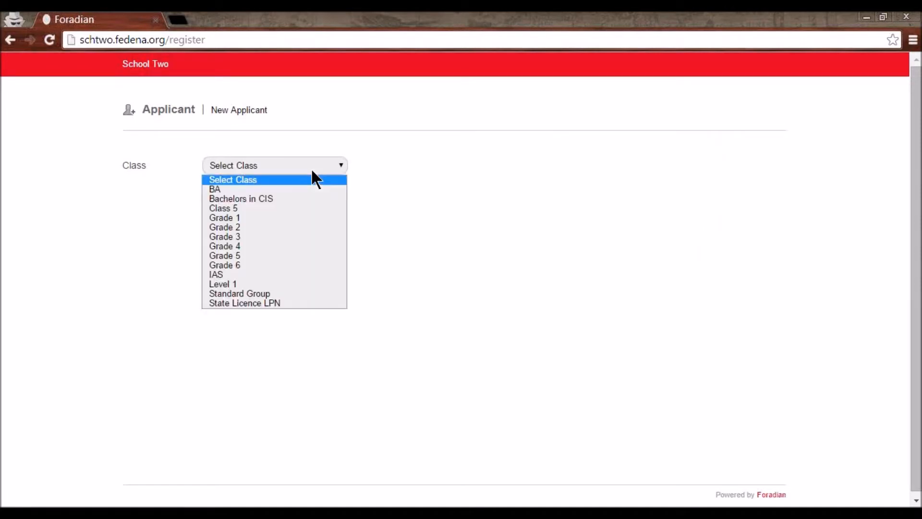
{"action": "left_click", "coordinate": [289, 227]}
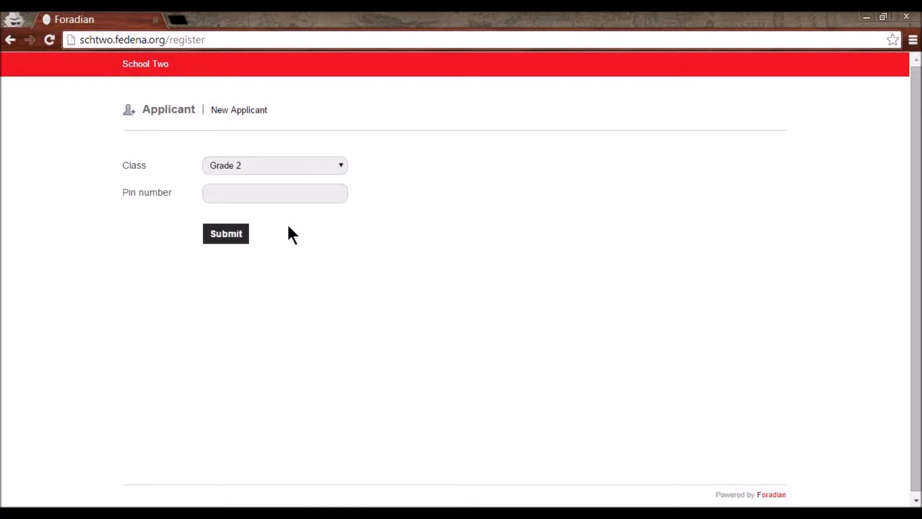
{"action": "left_click", "coordinate": [272, 197]}
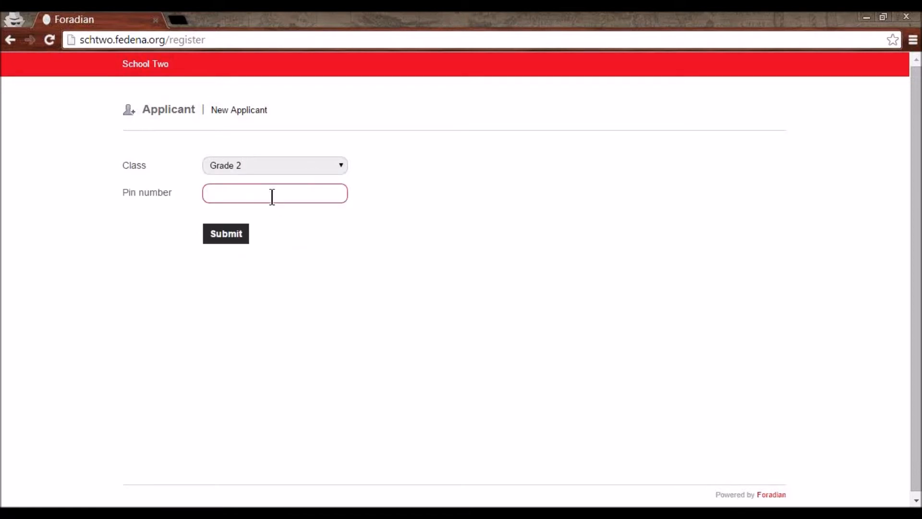
{"action": "key", "text": "ctrl+v"}
{"action": "left_click", "coordinate": [228, 244]}
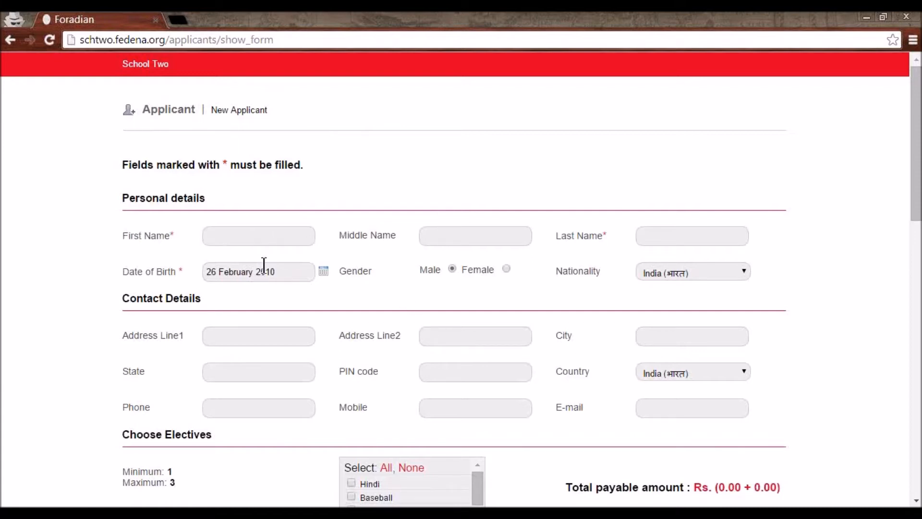
- Enter the applicant's first and last name and choose Hindi as the elective
{"action": "left_click", "coordinate": [249, 231]}
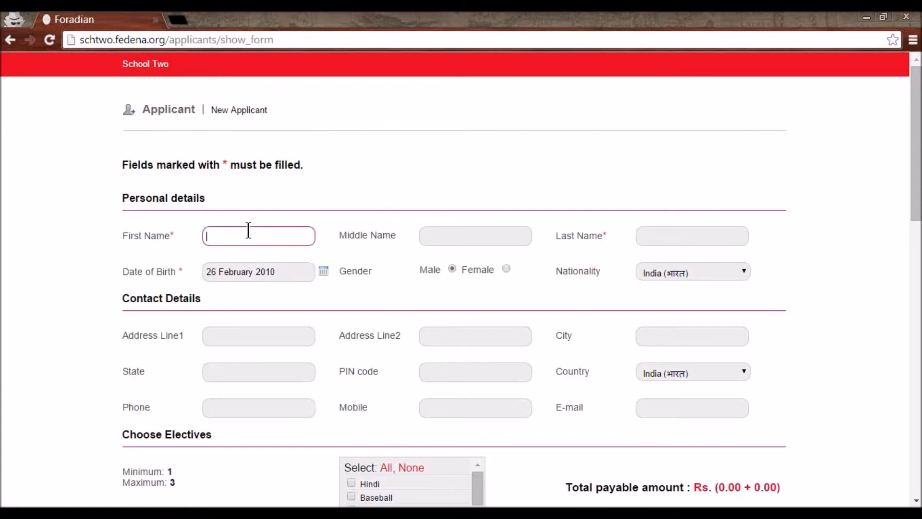
{"action": "left_click", "coordinate": [655, 238]}
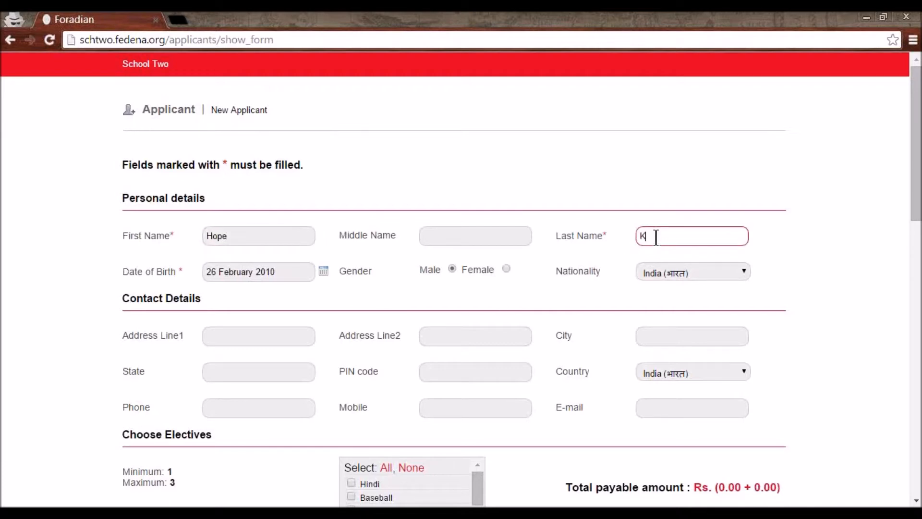
{"action": "scroll", "coordinate": [661, 249], "scroll_direction": "down", "scroll_amount": 1}
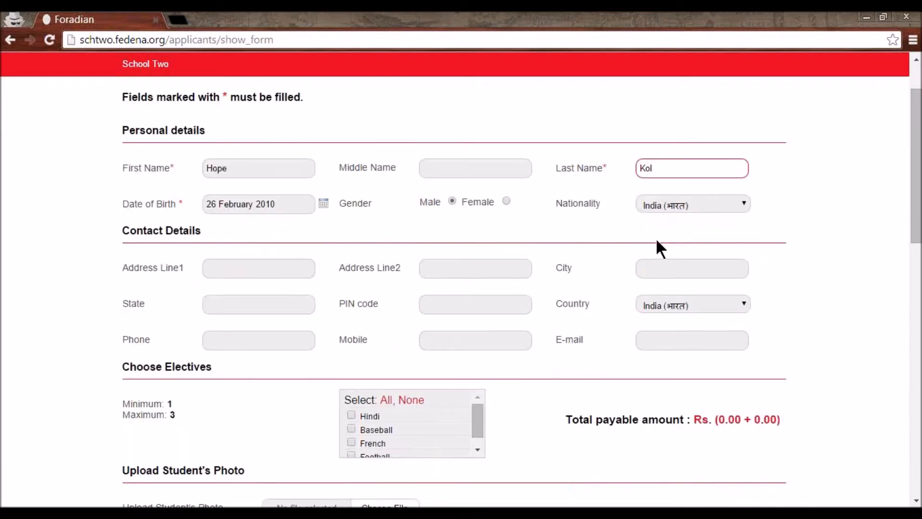
{"action": "scroll", "coordinate": [655, 247], "scroll_direction": "down", "scroll_amount": 1}
{"action": "scroll", "coordinate": [563, 276], "scroll_direction": "down", "scroll_amount": 1}
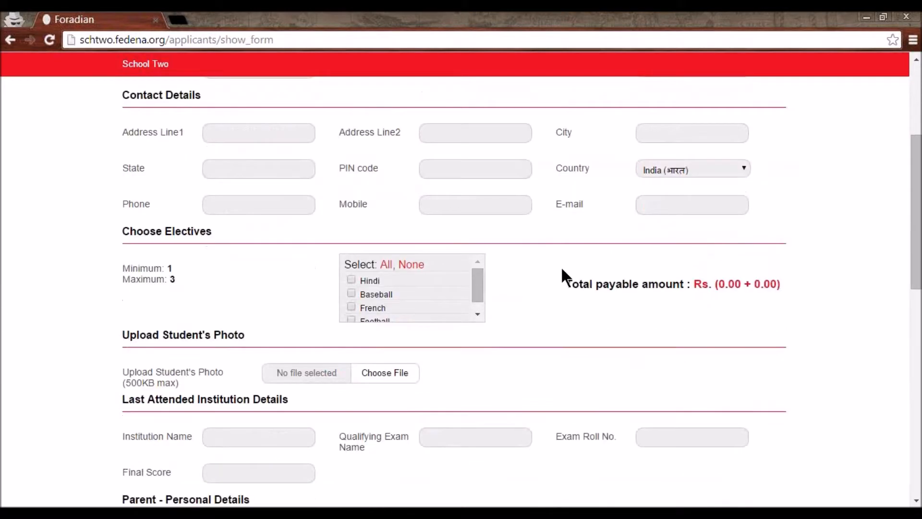
{"action": "left_click", "coordinate": [351, 280]}
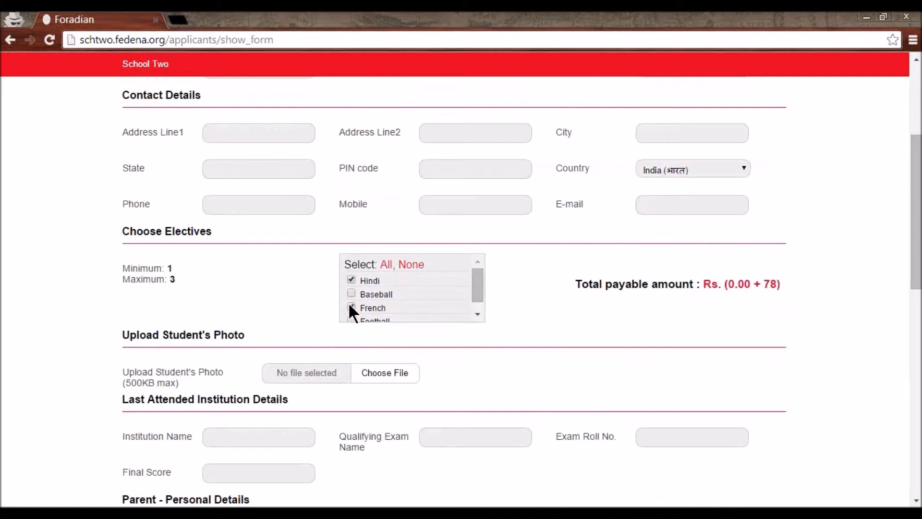
- Fill the parent's first name from saved entries and set the relation to Father
{"action": "scroll", "coordinate": [350, 291], "scroll_direction": "down", "scroll_amount": 1}
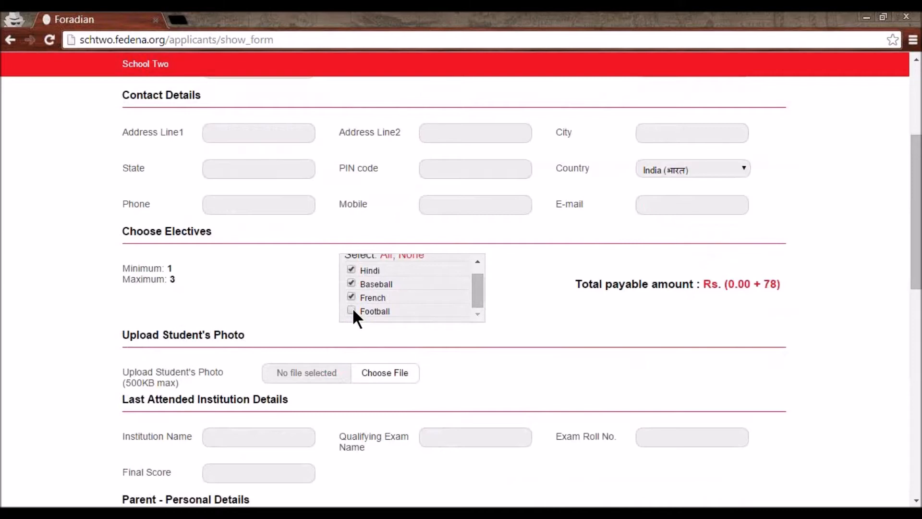
{"action": "scroll", "coordinate": [353, 312], "scroll_direction": "down", "scroll_amount": 1}
{"action": "scroll", "coordinate": [353, 311], "scroll_direction": "down", "scroll_amount": 1}
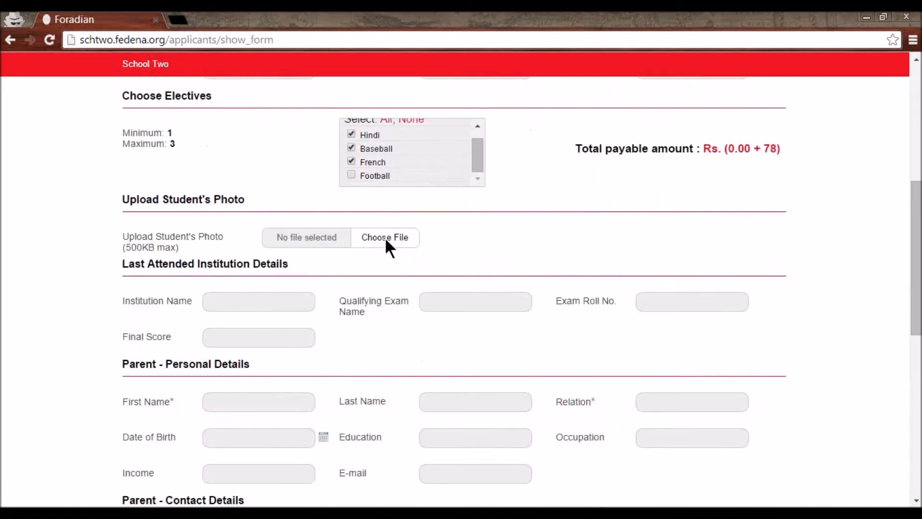
{"action": "scroll", "coordinate": [382, 240], "scroll_direction": "down", "scroll_amount": 1}
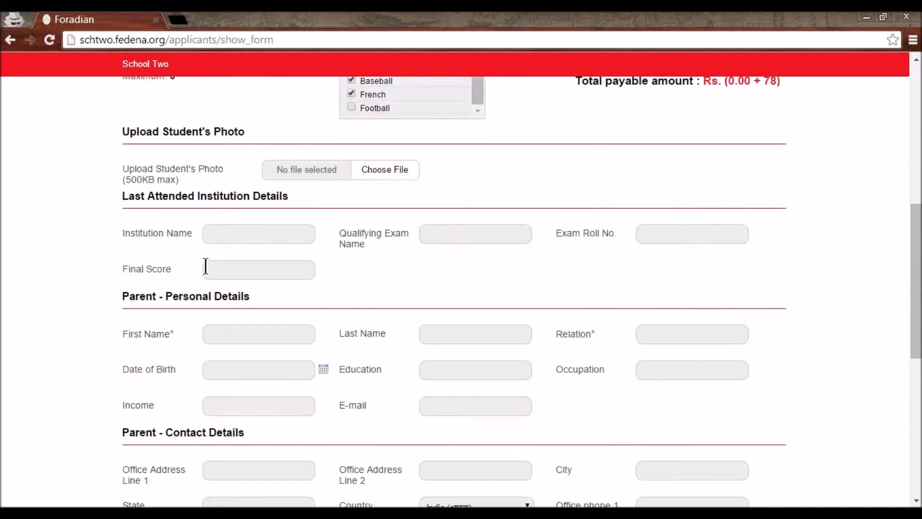
{"action": "scroll", "coordinate": [249, 304], "scroll_direction": "down", "scroll_amount": 1}
{"action": "left_click", "coordinate": [247, 267]}
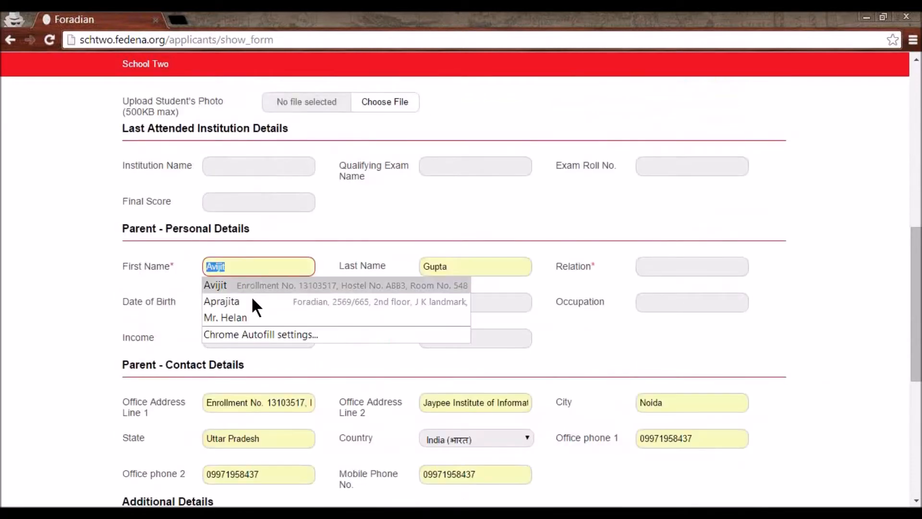
{"action": "left_click", "coordinate": [255, 319]}
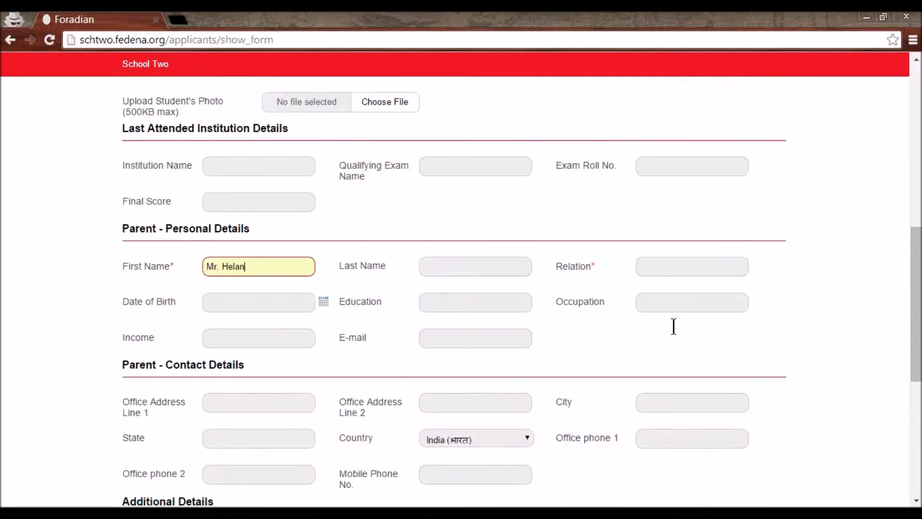
{"action": "left_click", "coordinate": [652, 266]}
{"action": "left_click", "coordinate": [653, 285]}
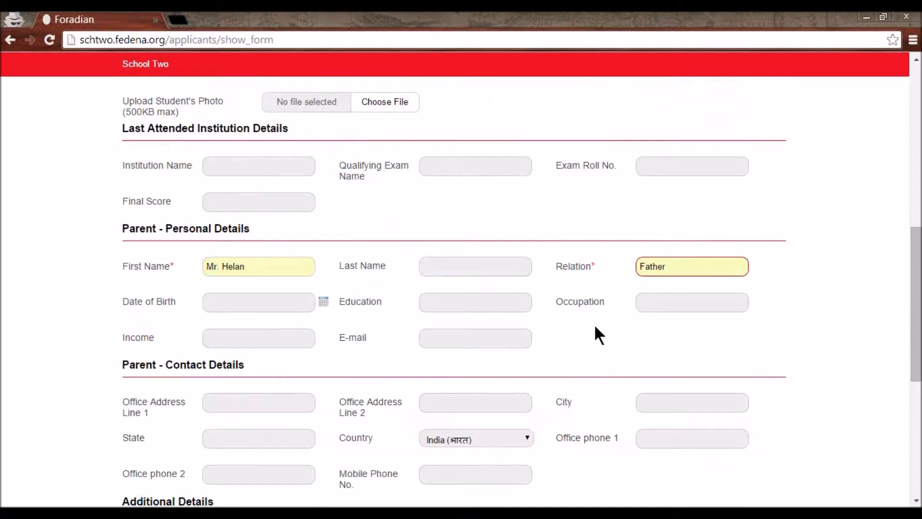
- Submit the Grade 2 application, reaching the confirmation with Rs. 78.00 payable
{"action": "scroll", "coordinate": [539, 363], "scroll_direction": "down", "scroll_amount": 5}
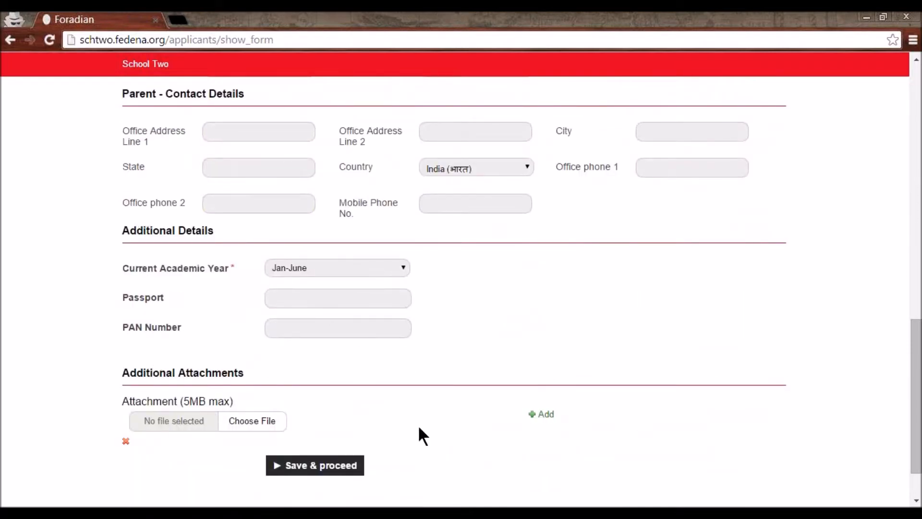
{"action": "scroll", "coordinate": [223, 404], "scroll_direction": "down", "scroll_amount": 1}
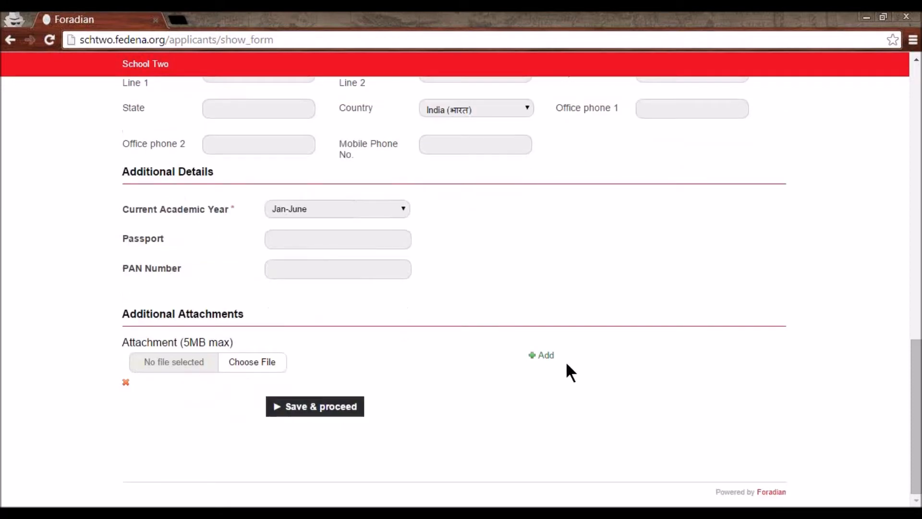
{"action": "left_click", "coordinate": [309, 410]}
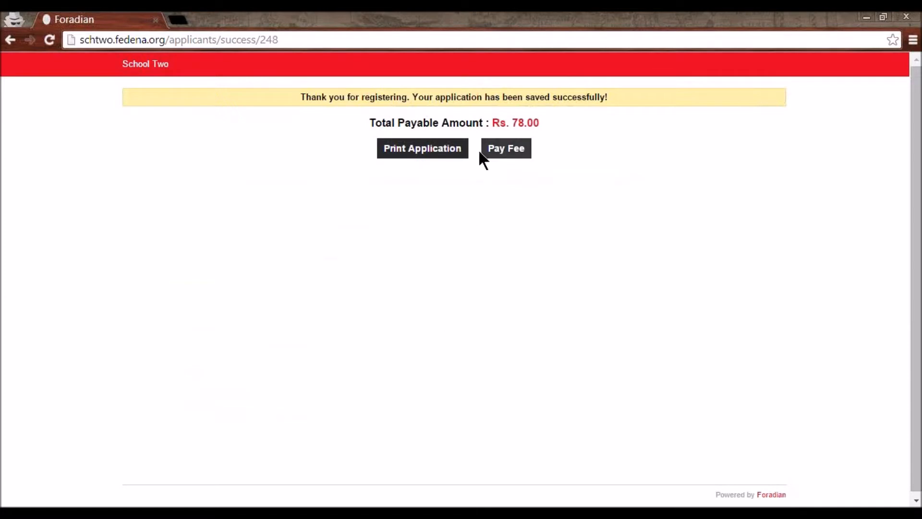
- Note the Rs. 78.00 payable and open the printable application enlarged to 150%
{"action": "left_click_drag", "start_coordinate": [491, 123], "coordinate": [546, 127]}
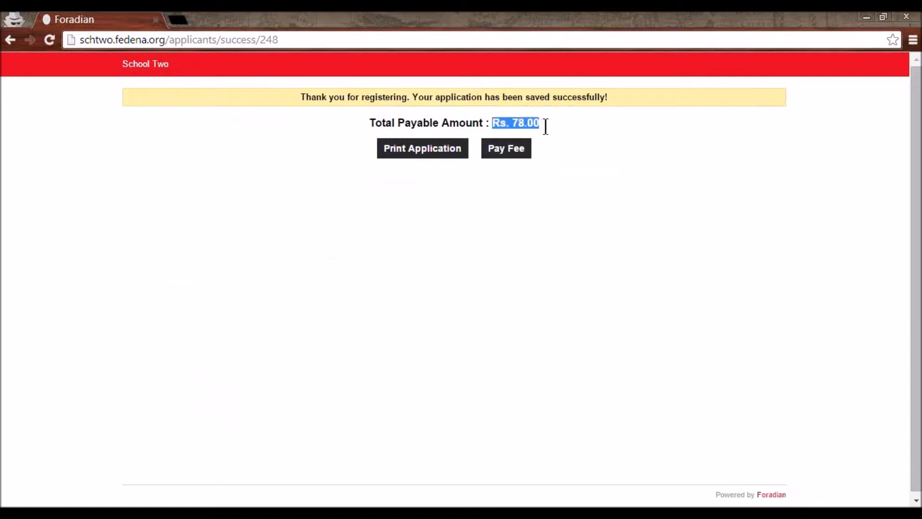
{"action": "left_click", "coordinate": [558, 150]}
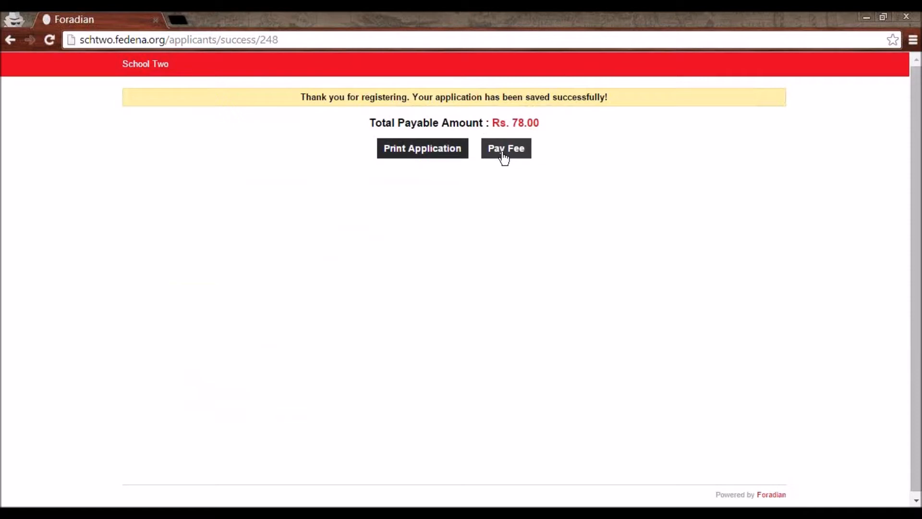
{"action": "left_click", "coordinate": [431, 152]}
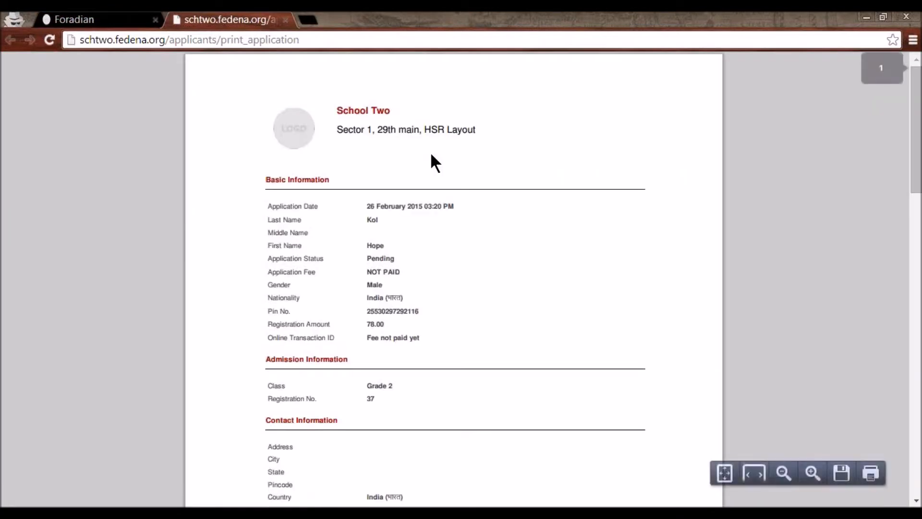
{"action": "key", "text": "ctrl+plus"}
{"action": "key", "text": "ctrl+plus"}
{"action": "key", "text": "ctrl+plus"}
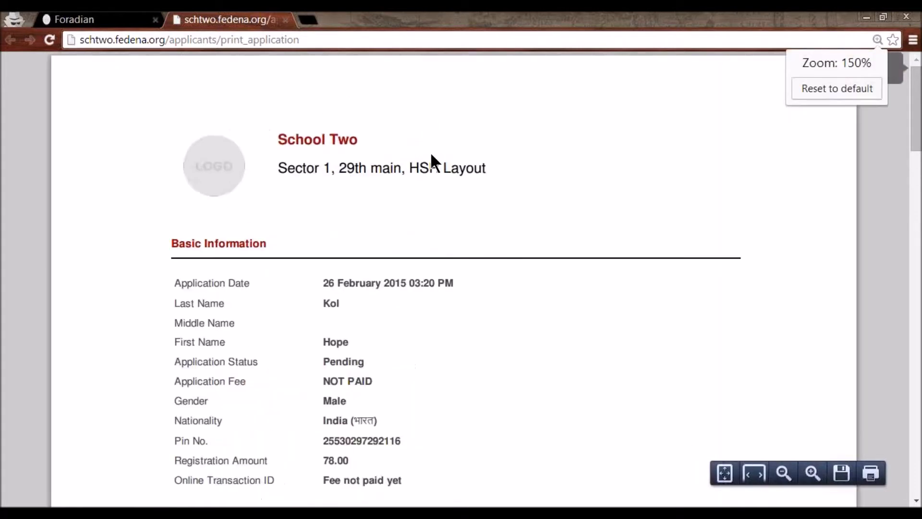
{"action": "scroll", "coordinate": [428, 154], "scroll_direction": "down", "scroll_amount": 1}
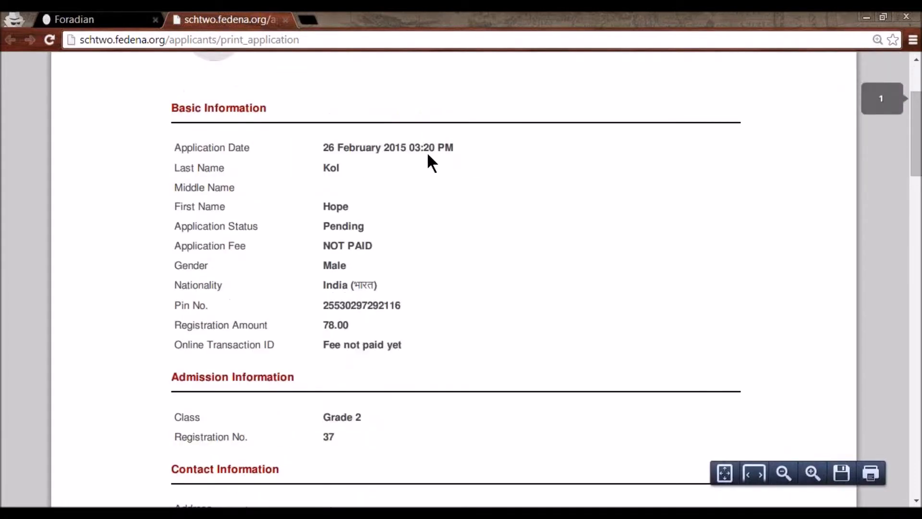
{"action": "scroll", "coordinate": [426, 152], "scroll_direction": "down", "scroll_amount": 1}
{"action": "scroll", "coordinate": [426, 183], "scroll_direction": "up", "scroll_amount": 3}
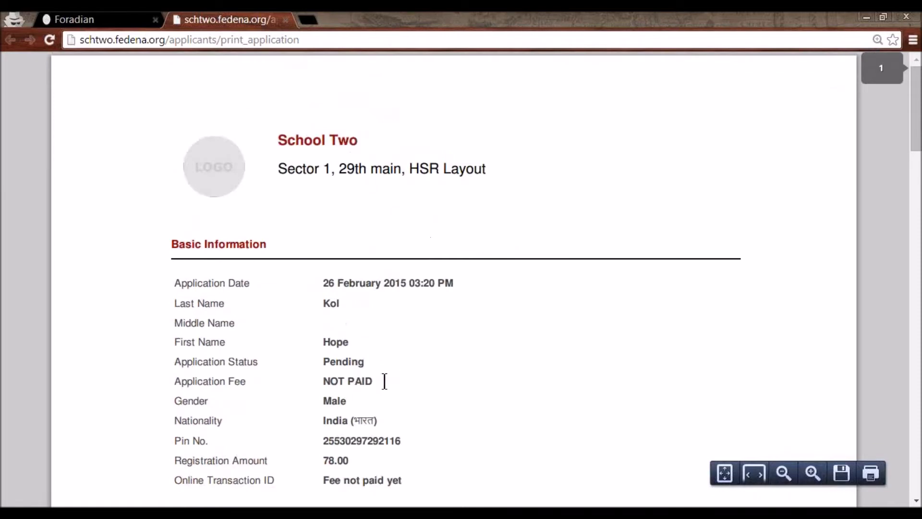
- Check the printout's pending status and unpaid fee, then return to the admin's Applicant Registration page
{"action": "left_click_drag", "start_coordinate": [367, 383], "coordinate": [324, 365]}
{"action": "left_click", "coordinate": [349, 393]}
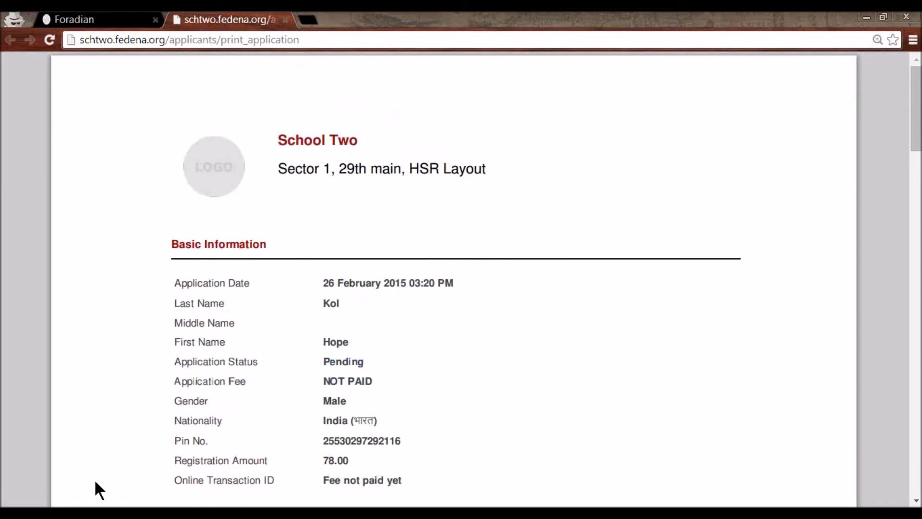
{"action": "left_click", "coordinate": [87, 513]}
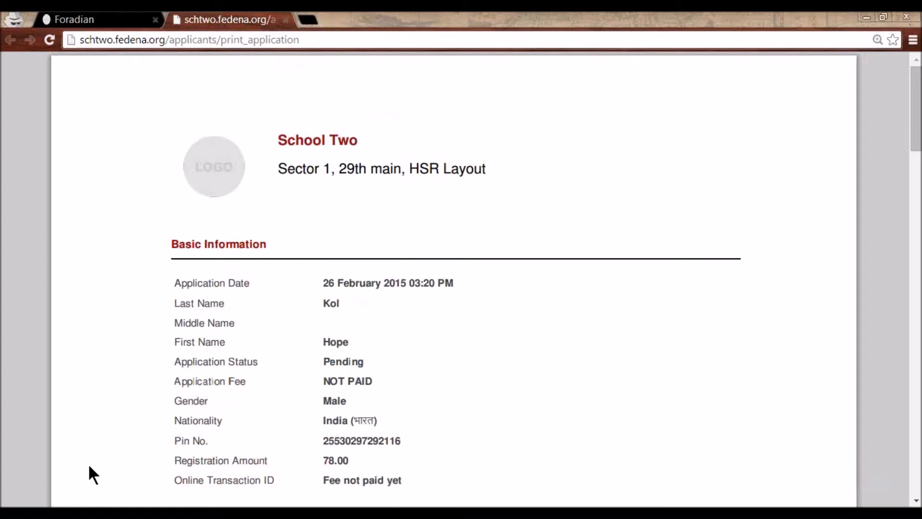
{"action": "left_click", "coordinate": [89, 466]}
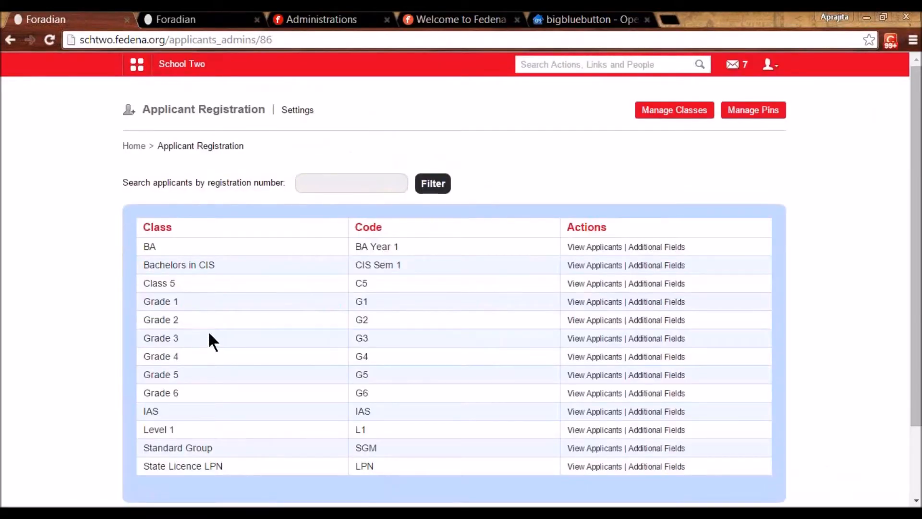
- Open the pending Grade 2 applicant's details and review the qualifying exam and final score
{"action": "left_click", "coordinate": [601, 321]}
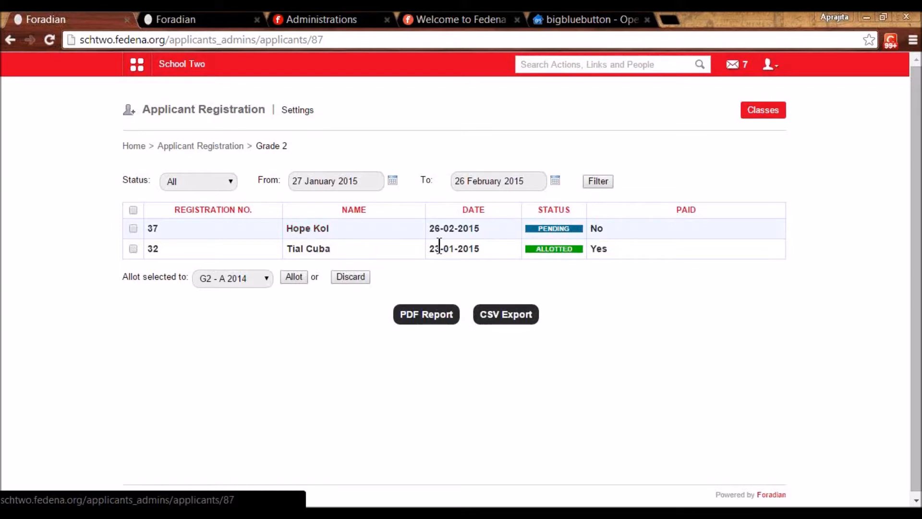
{"action": "left_click", "coordinate": [310, 230]}
{"action": "scroll", "coordinate": [339, 281], "scroll_direction": "down", "scroll_amount": 3}
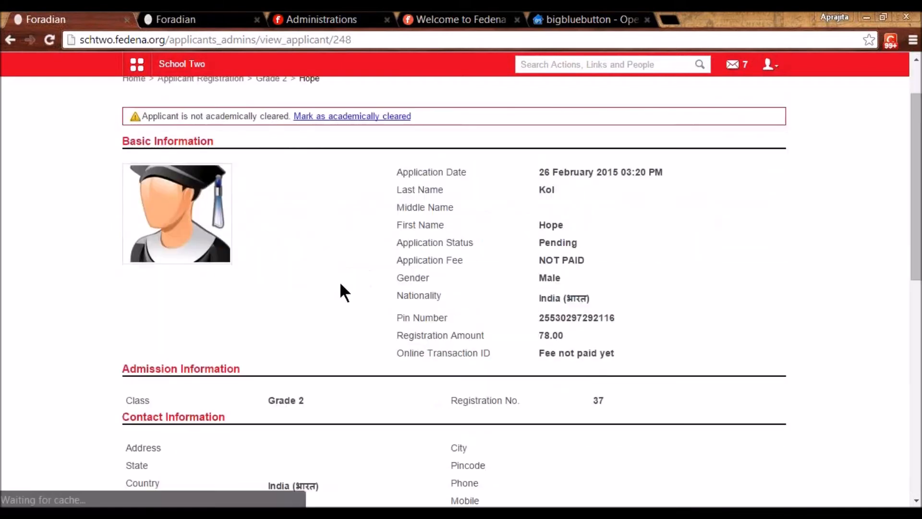
{"action": "scroll", "coordinate": [347, 303], "scroll_direction": "down", "scroll_amount": 8}
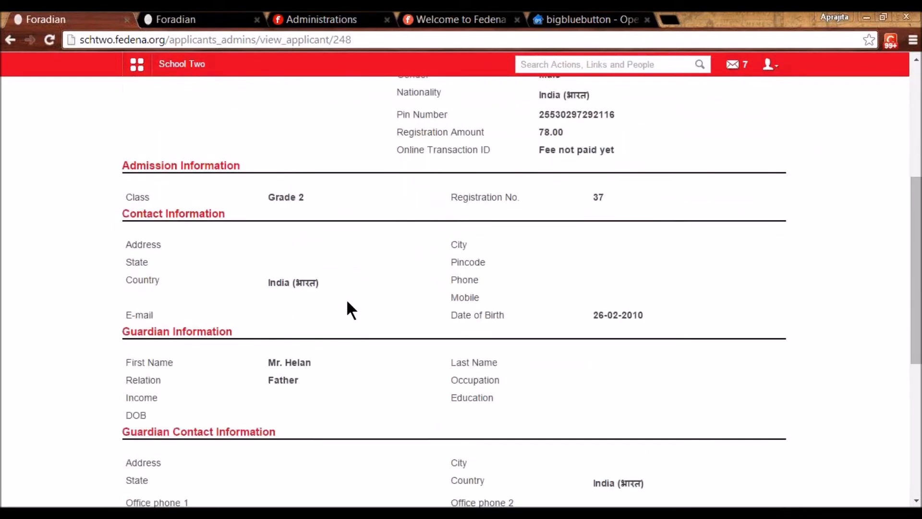
{"action": "scroll", "coordinate": [346, 304], "scroll_direction": "up", "scroll_amount": 5}
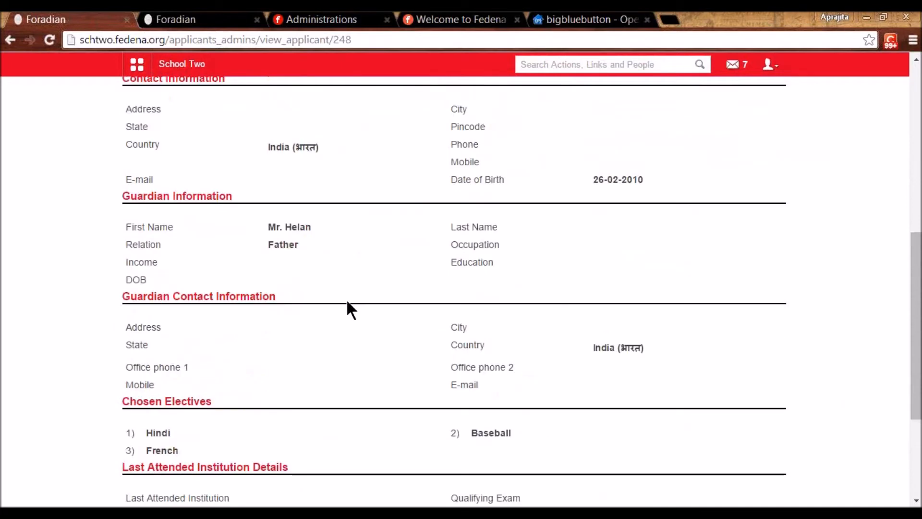
{"action": "scroll", "coordinate": [349, 309], "scroll_direction": "down", "scroll_amount": 6}
{"action": "left_click_drag", "start_coordinate": [447, 335], "coordinate": [570, 339]}
{"action": "scroll", "coordinate": [500, 350], "scroll_direction": "up", "scroll_amount": 10}
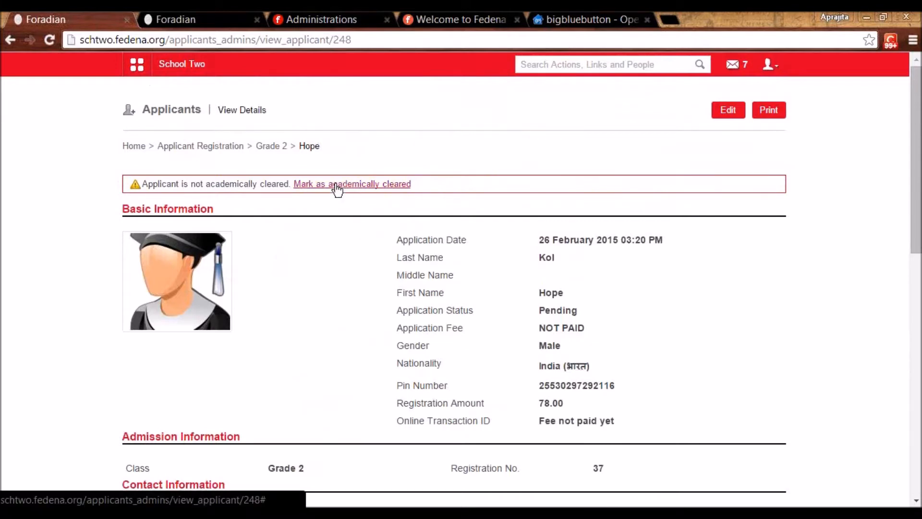
- Mark the applicant academically cleared with the 78.00 fee paid, and admit them to G2 - A 2014
{"action": "left_click", "coordinate": [336, 186]}
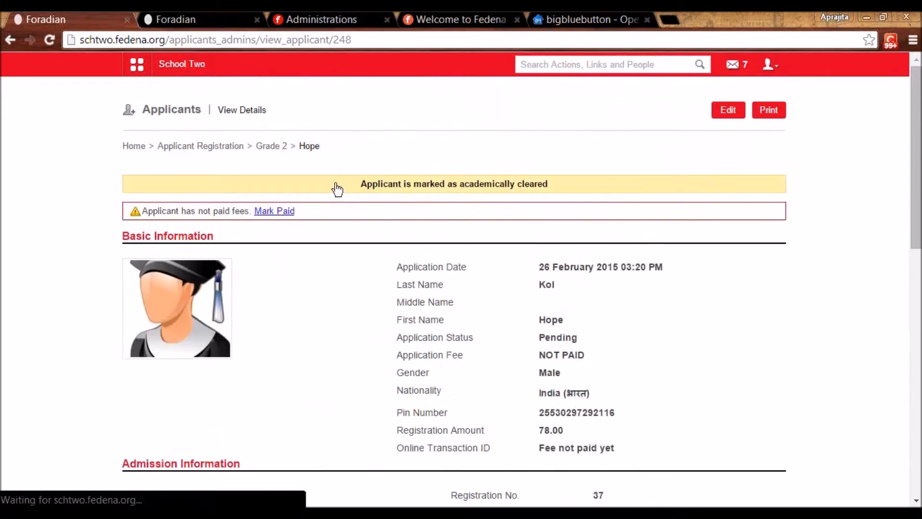
{"action": "left_click_drag", "start_coordinate": [539, 429], "coordinate": [573, 437]}
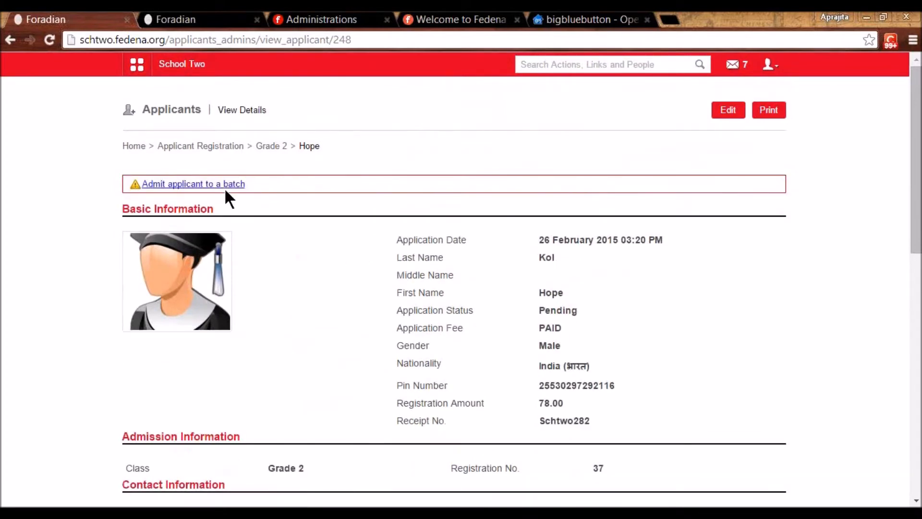
{"action": "left_click", "coordinate": [227, 186]}
{"action": "left_click", "coordinate": [470, 112]}
{"action": "left_click", "coordinate": [464, 135]}
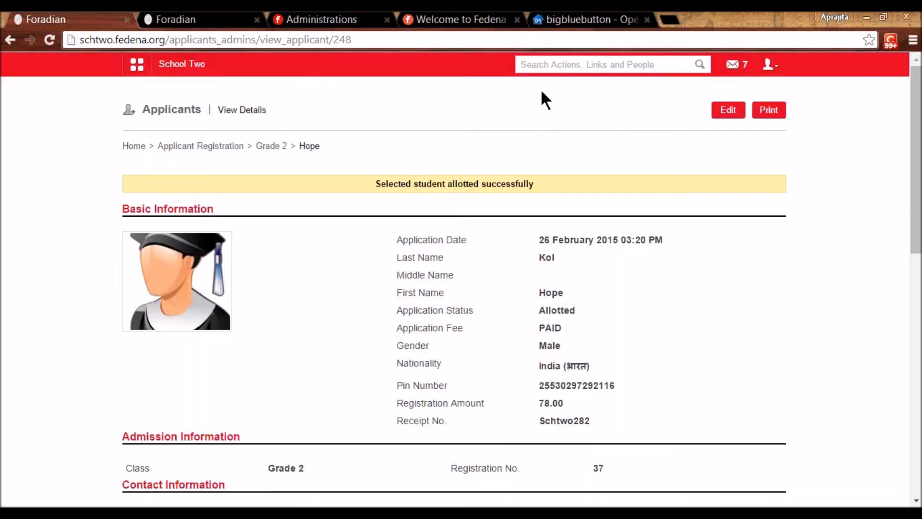
- Search students for the applicant's first name and open their profile
{"action": "left_click", "coordinate": [549, 58]}
{"action": "type", "text": "hope"}
{"action": "left_click", "coordinate": [533, 79]}
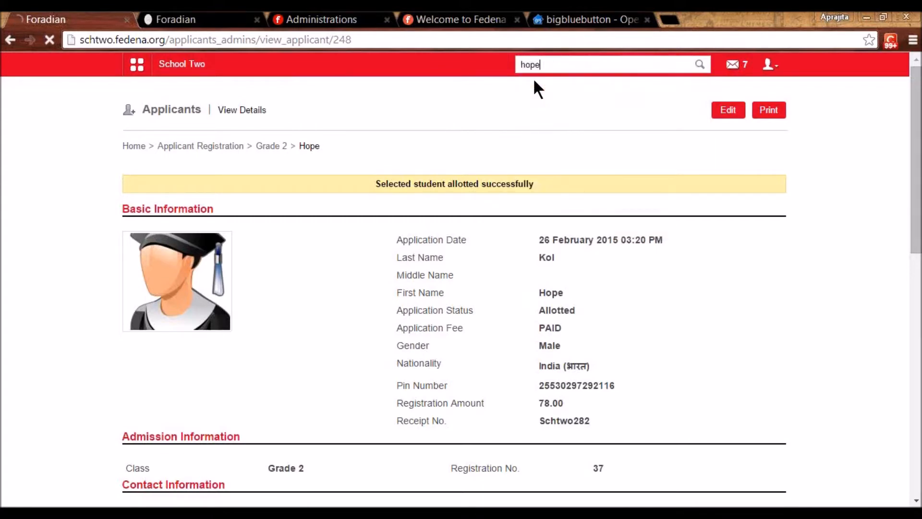
{"action": "left_click", "coordinate": [248, 318]}
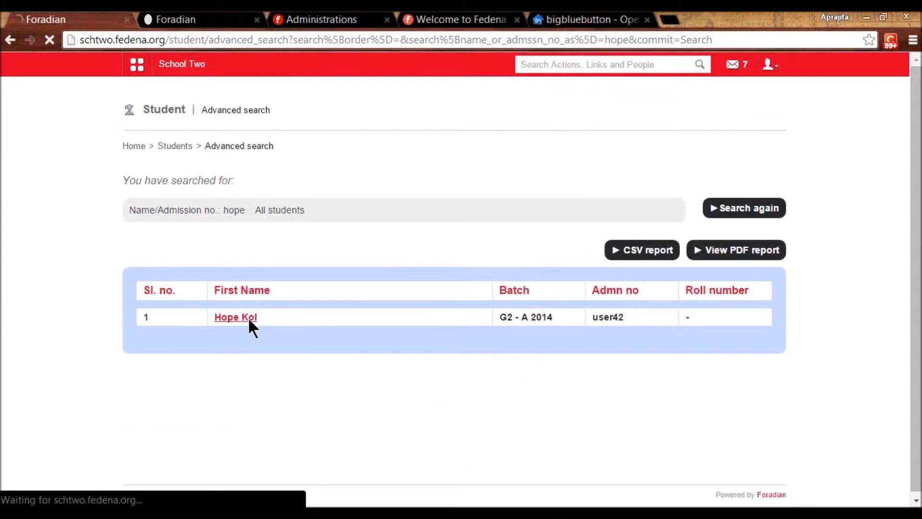
- Review the profile (Grade 2, batch A 2014, admission number) and return to the School Two dashboard
{"action": "scroll", "coordinate": [452, 408], "scroll_direction": "down", "scroll_amount": 2}
{"action": "scroll", "coordinate": [453, 409], "scroll_direction": "down", "scroll_amount": 8}
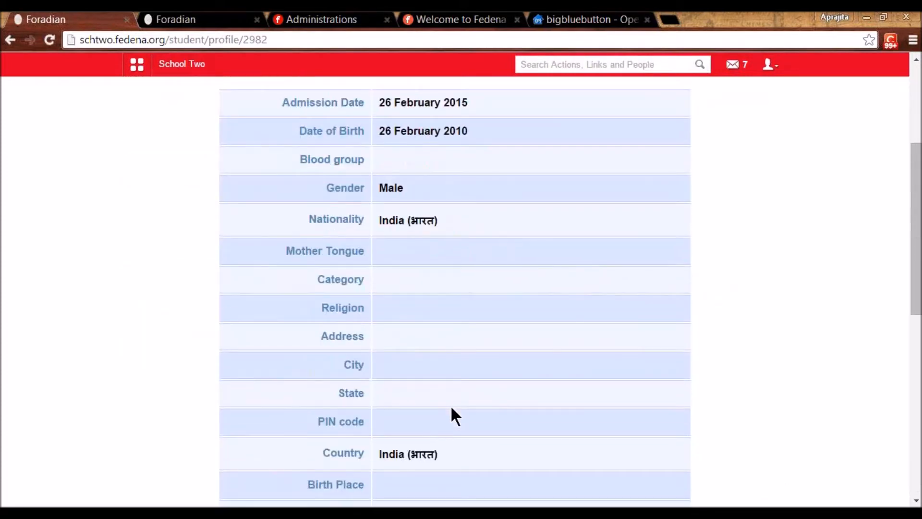
{"action": "scroll", "coordinate": [451, 405], "scroll_direction": "up", "scroll_amount": 10}
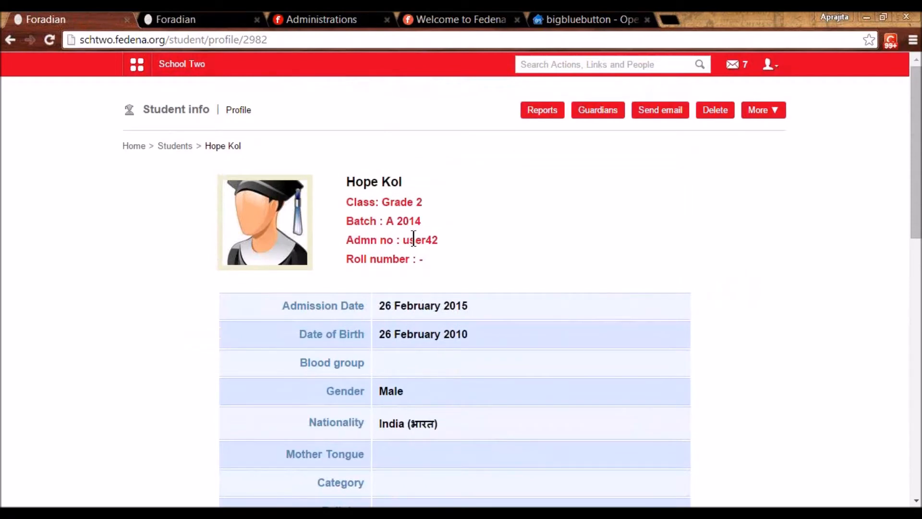
{"action": "double_click", "coordinate": [413, 239]}
{"action": "left_click", "coordinate": [182, 71]}
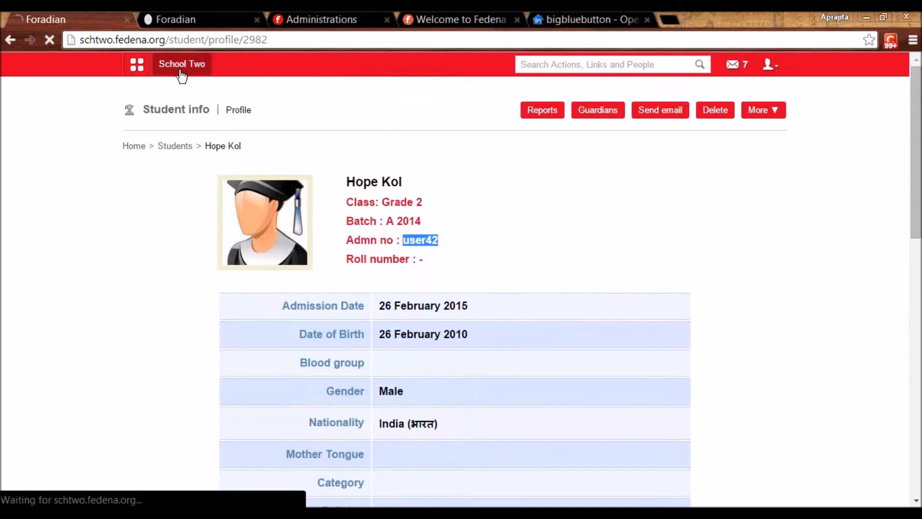
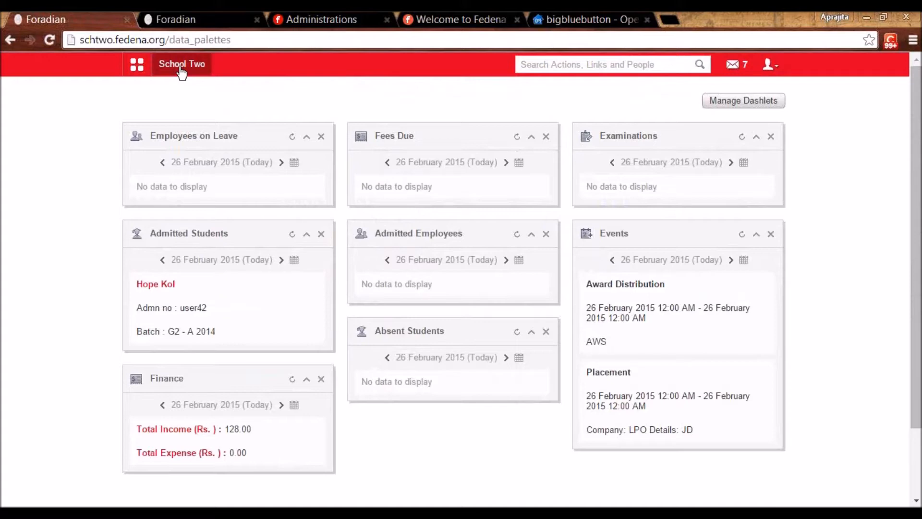
- Open the Hostel module from the Administration modules in the menu grid
{"action": "left_click", "coordinate": [148, 76]}
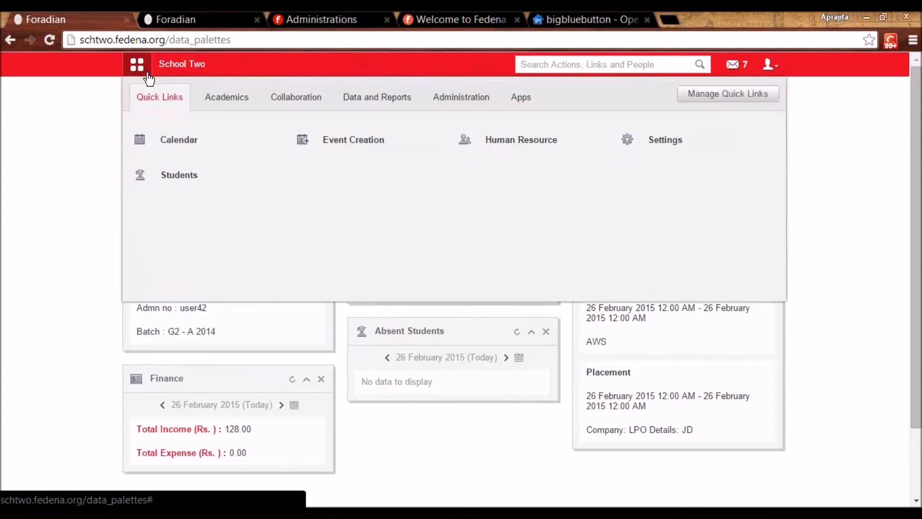
{"action": "left_click", "coordinate": [242, 100]}
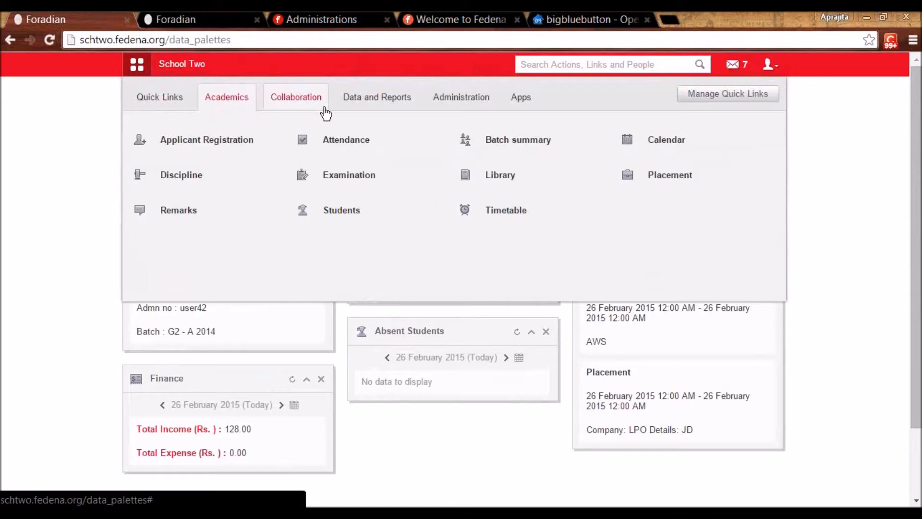
{"action": "left_click", "coordinate": [458, 103]}
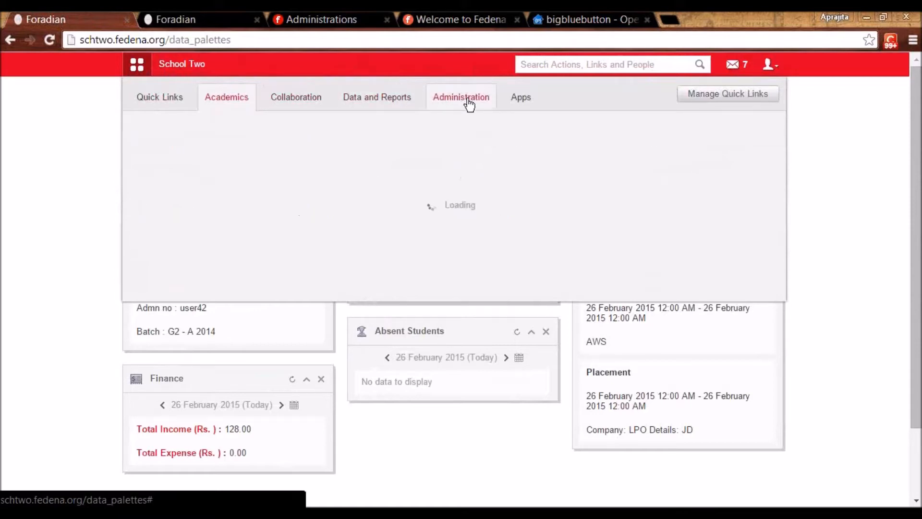
{"action": "left_click", "coordinate": [330, 147]}
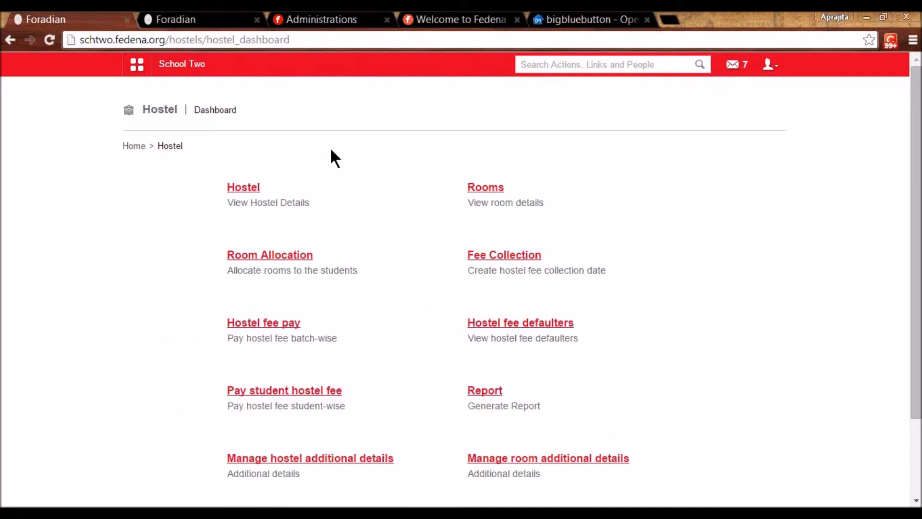
- Start a new hostel named K0 with type Gents
{"action": "left_click", "coordinate": [246, 189]}
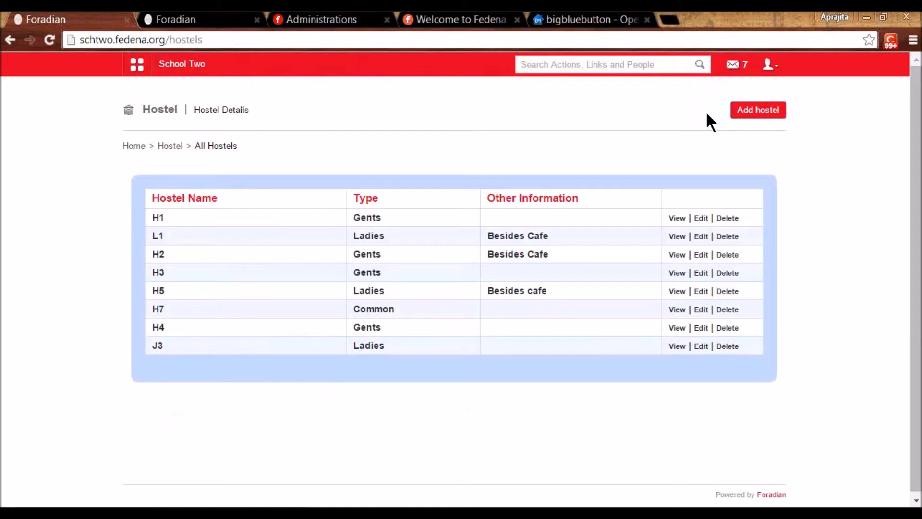
{"action": "left_click", "coordinate": [750, 113]}
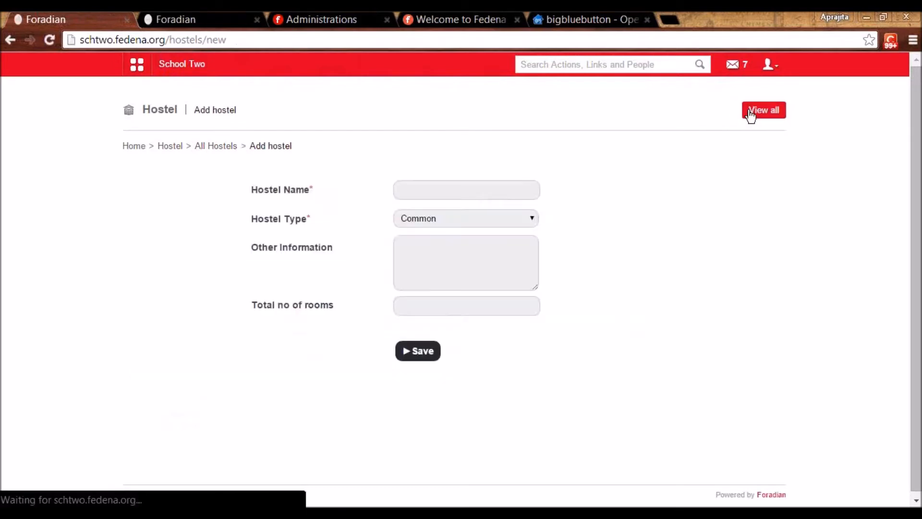
{"action": "left_click", "coordinate": [462, 187]}
{"action": "type", "text": "K0"}
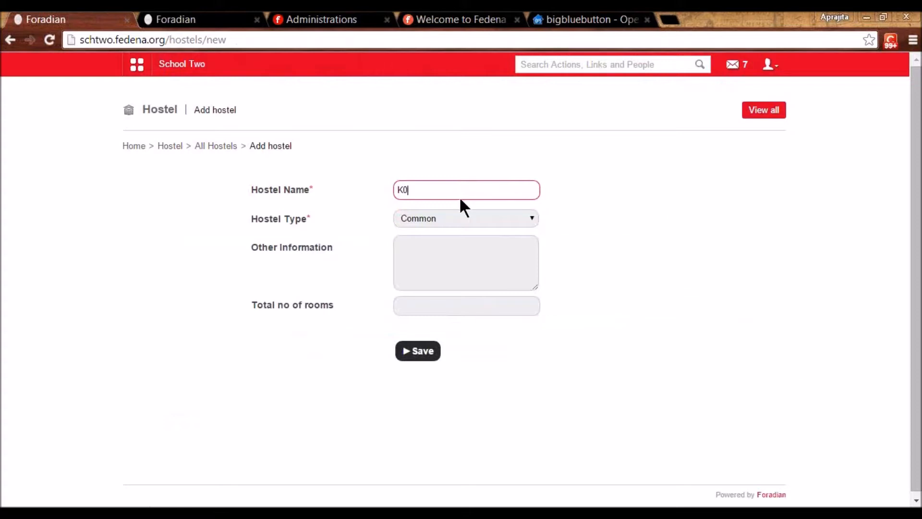
{"action": "left_click", "coordinate": [453, 226]}
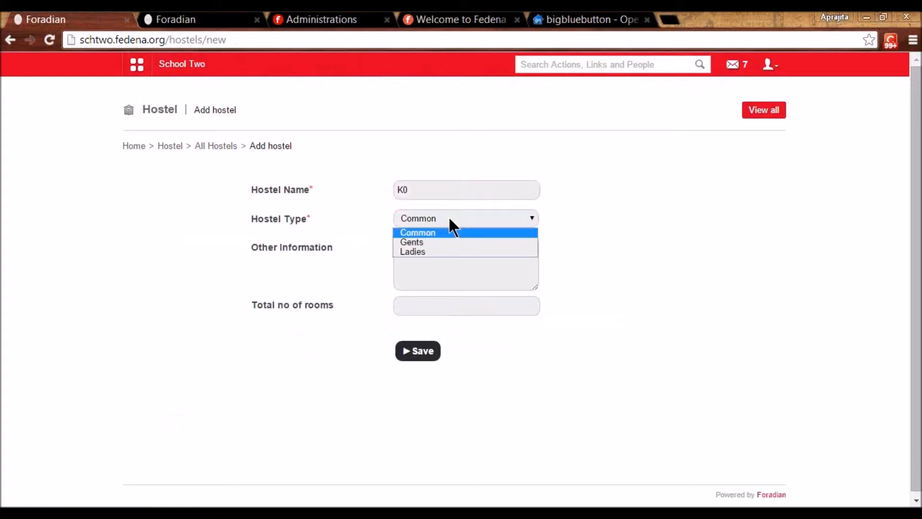
{"action": "left_click", "coordinate": [431, 244]}
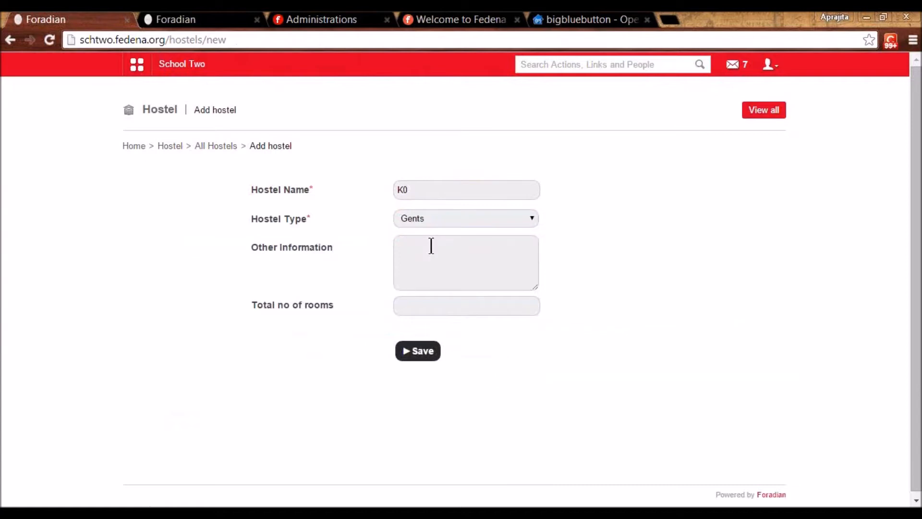
- Enter 34 total rooms, save hostel K0, and open the hostel additional details settings
{"action": "left_click", "coordinate": [417, 260]}
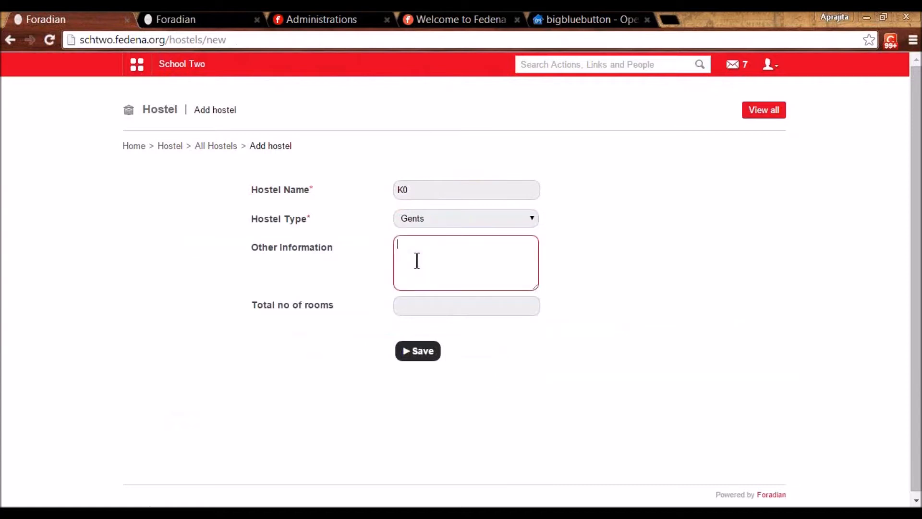
{"action": "left_click", "coordinate": [411, 310]}
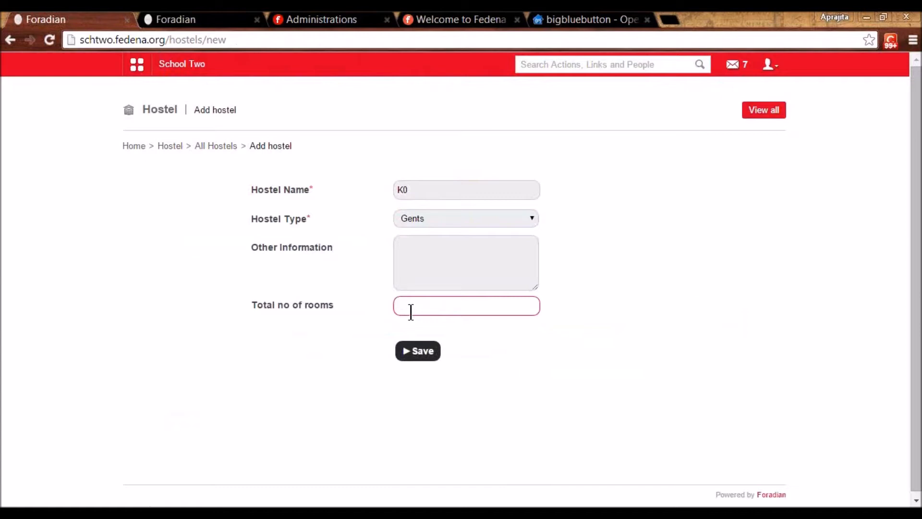
{"action": "type", "text": "34"}
{"action": "left_click", "coordinate": [252, 302]}
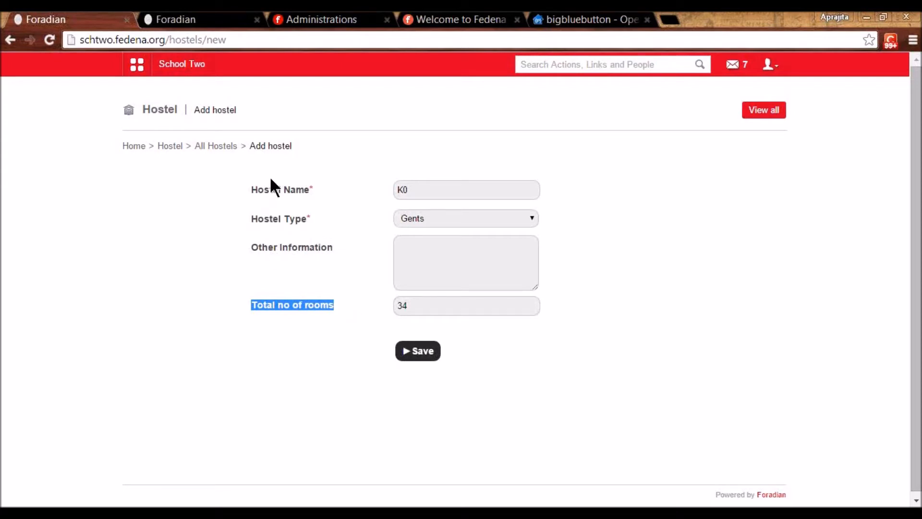
{"action": "left_click", "coordinate": [419, 350]}
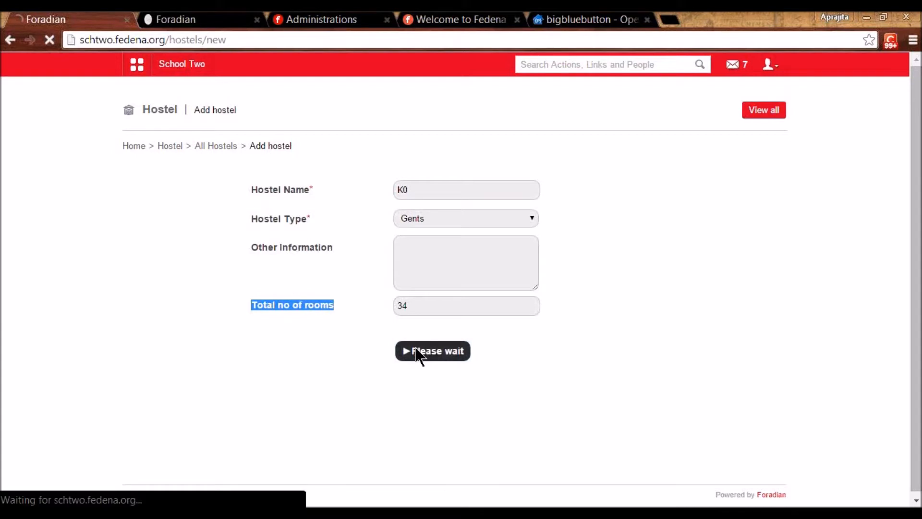
{"action": "left_click", "coordinate": [172, 147]}
{"action": "left_click", "coordinate": [263, 458]}
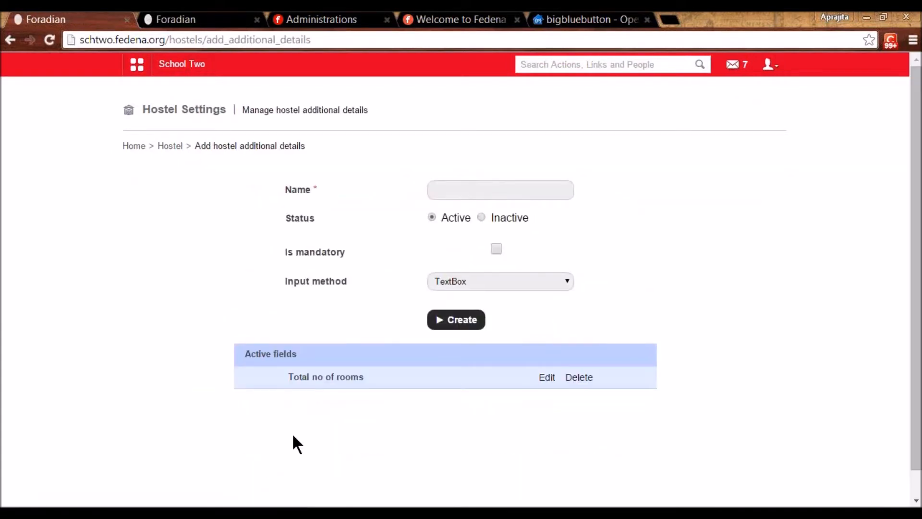
{"action": "left_click", "coordinate": [555, 376]}
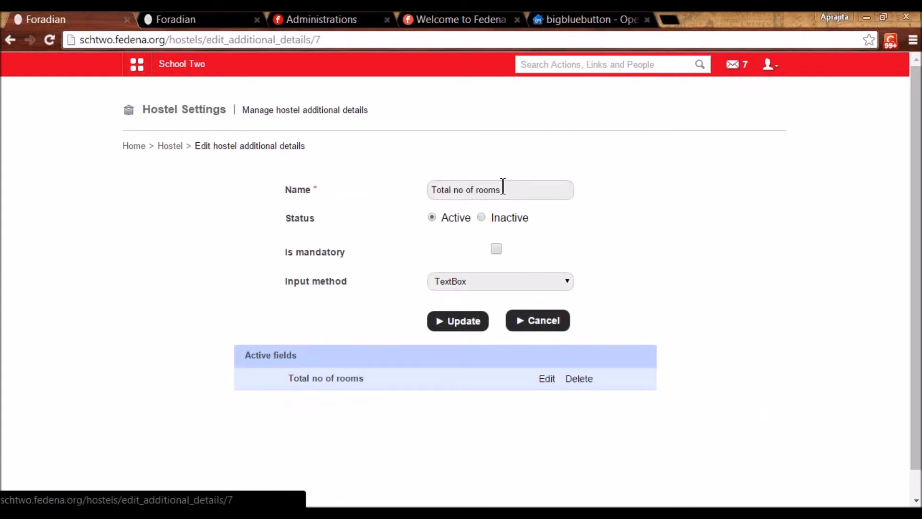
{"action": "left_click", "coordinate": [477, 282]}
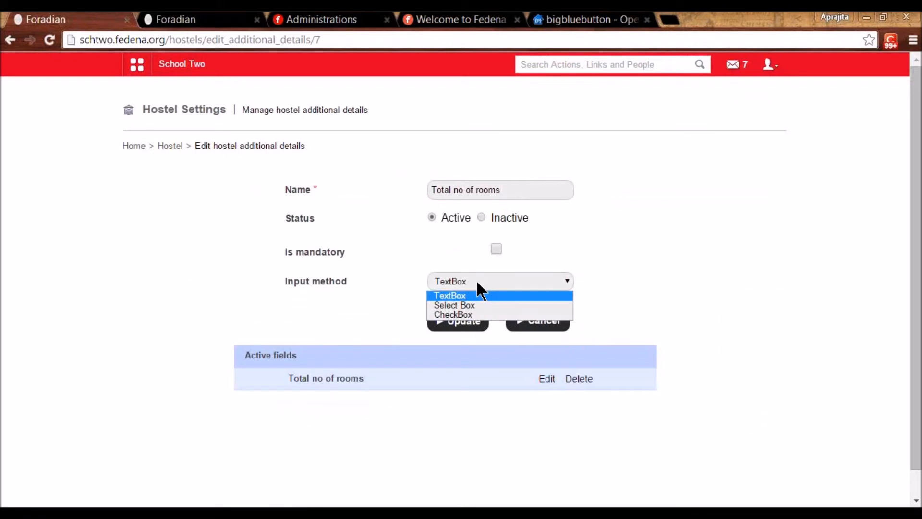
{"action": "left_click", "coordinate": [478, 283]}
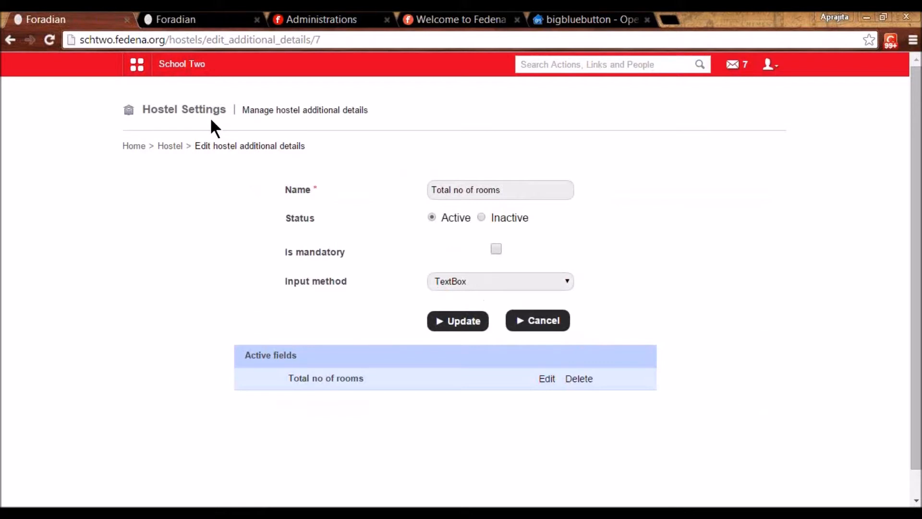
{"action": "left_click", "coordinate": [167, 145]}
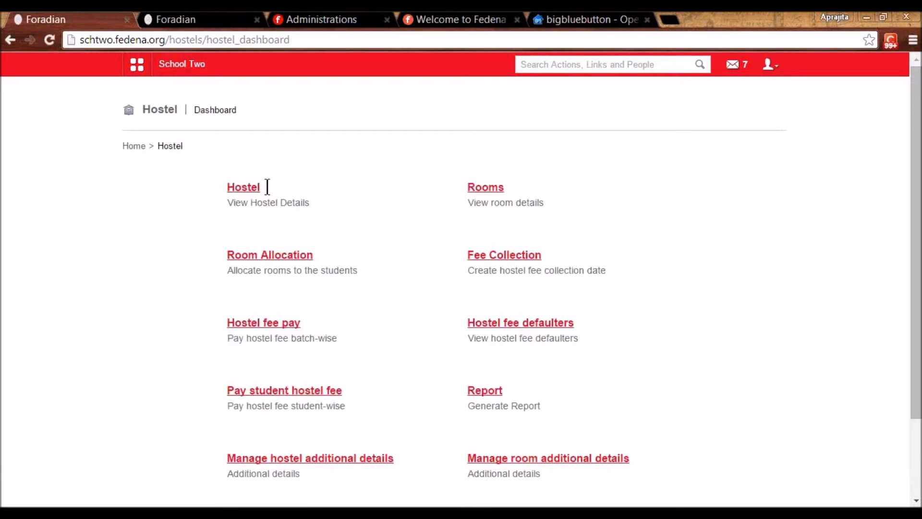
- Begin a new room K001 in hostel K0 for 1 student
{"action": "left_click", "coordinate": [484, 187]}
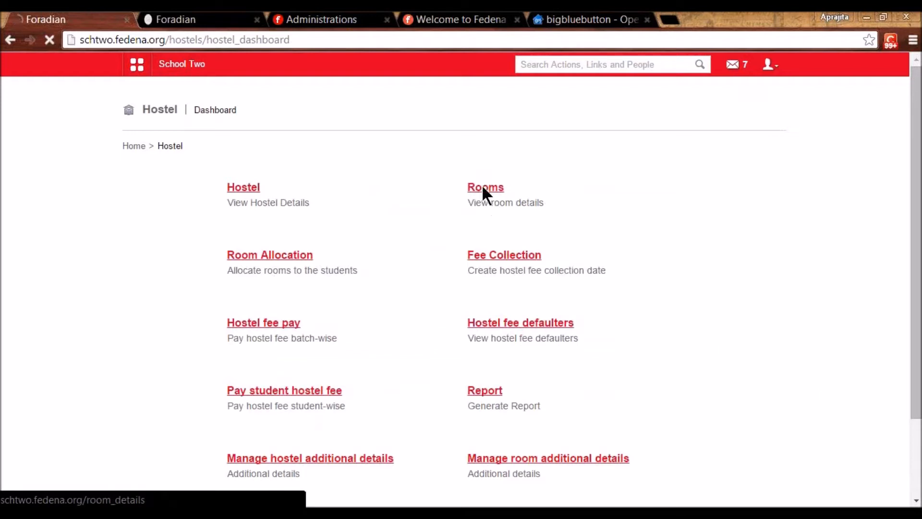
{"action": "left_click", "coordinate": [764, 115]}
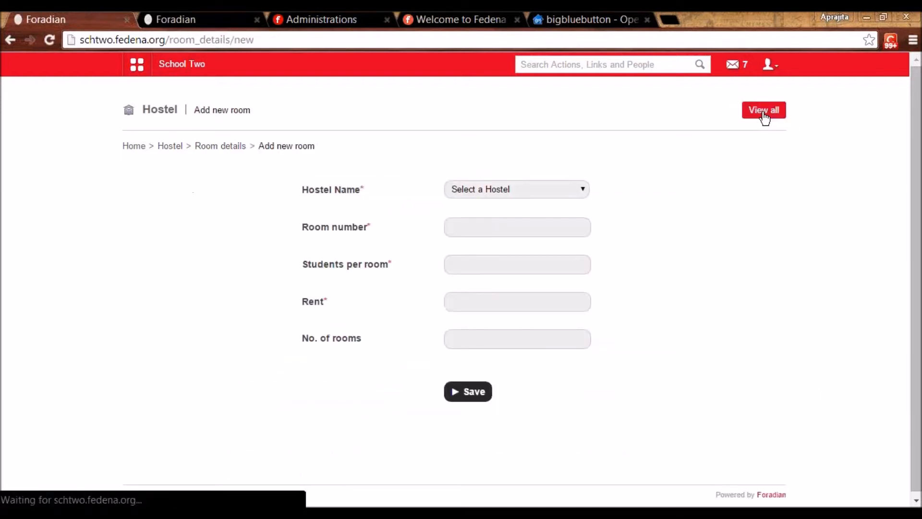
{"action": "left_click", "coordinate": [511, 189]}
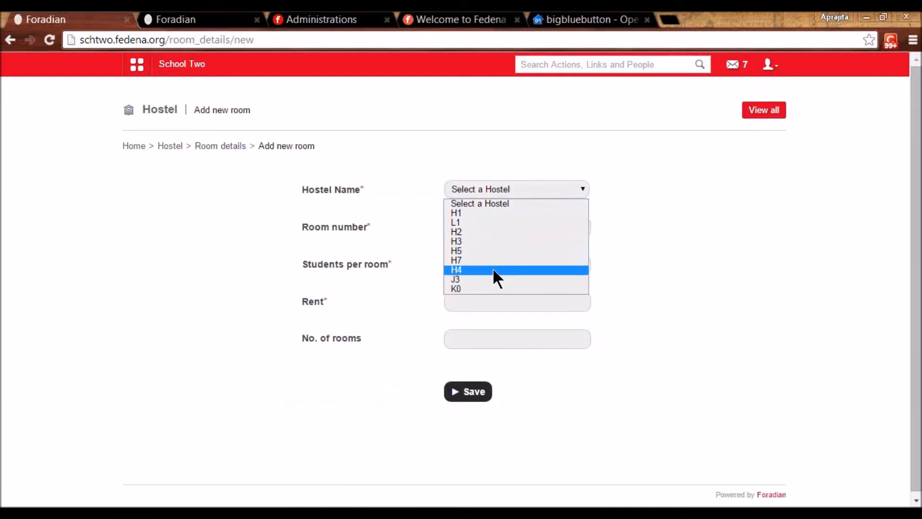
{"action": "left_click", "coordinate": [483, 288]}
{"action": "left_click", "coordinate": [462, 227]}
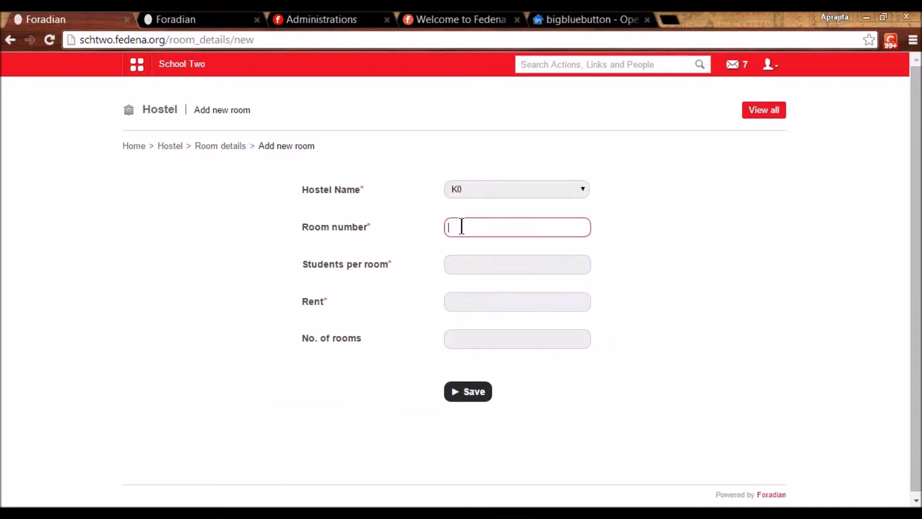
{"action": "type", "text": "K001"}
{"action": "left_click", "coordinate": [460, 269]}
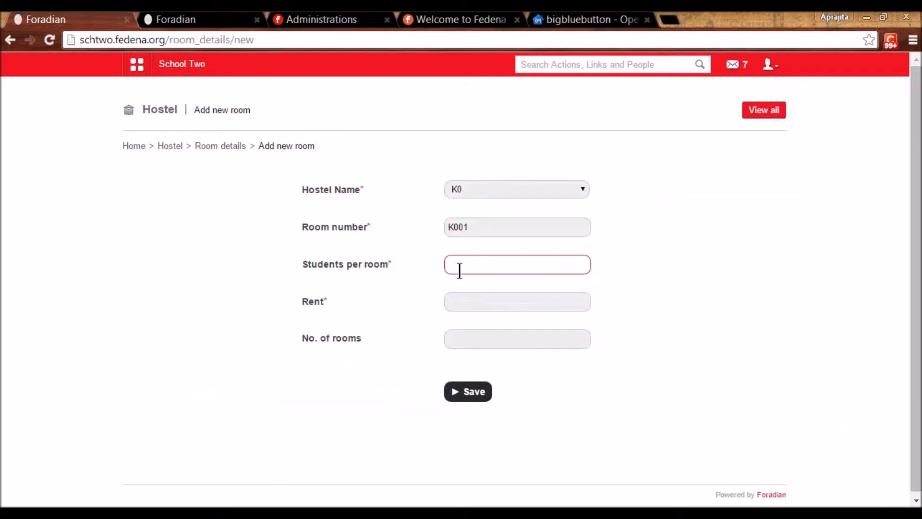
{"action": "type", "text": "1"}
{"action": "left_click", "coordinate": [658, 308]}
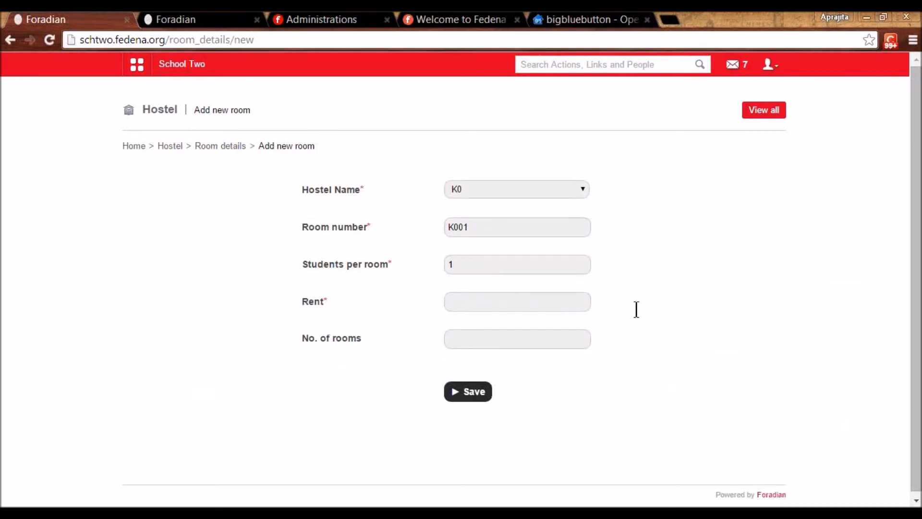
- Set rent 600 and 4 rooms, then save to create K001–K004
{"action": "left_click", "coordinate": [534, 303]}
{"action": "type", "text": "600"}
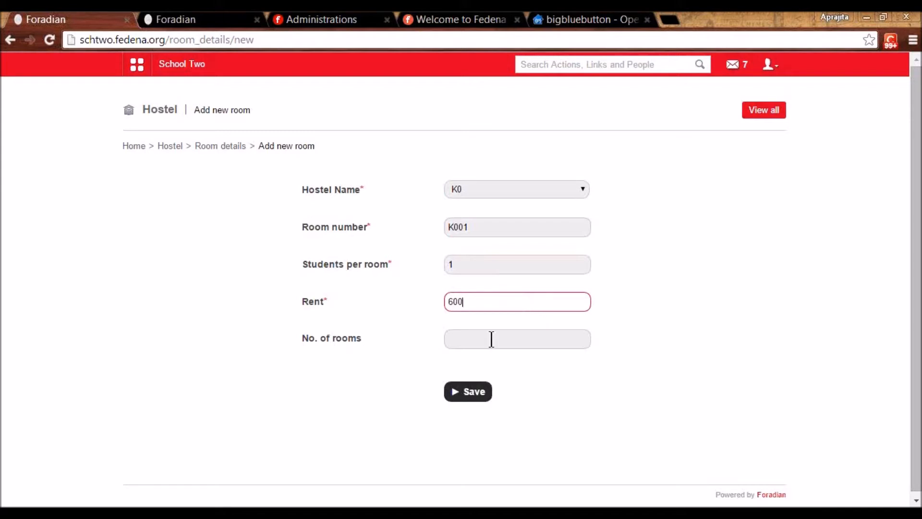
{"action": "left_click", "coordinate": [491, 339]}
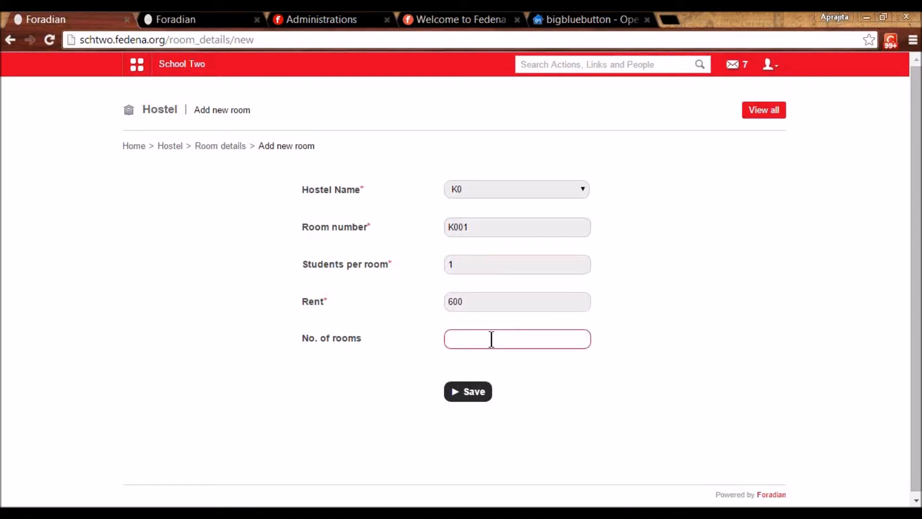
{"action": "type", "text": "4"}
{"action": "left_click", "coordinate": [519, 381]}
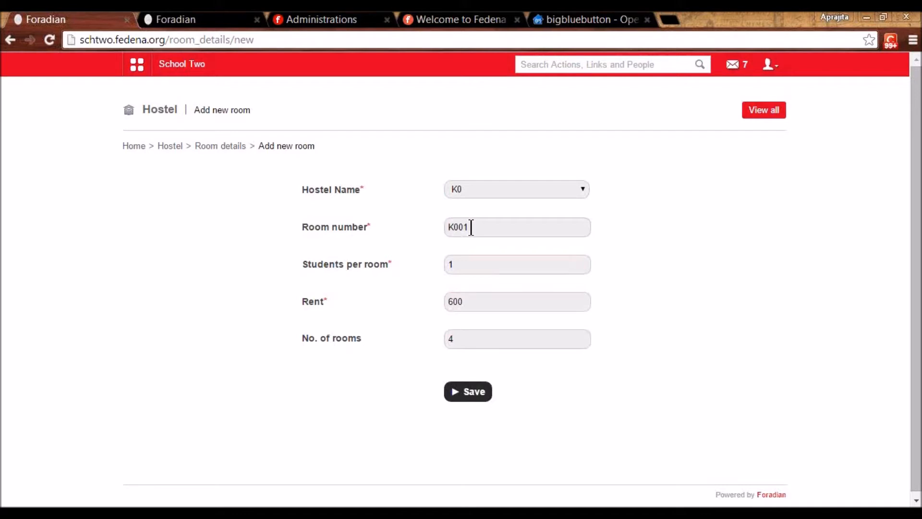
{"action": "left_click", "coordinate": [466, 398]}
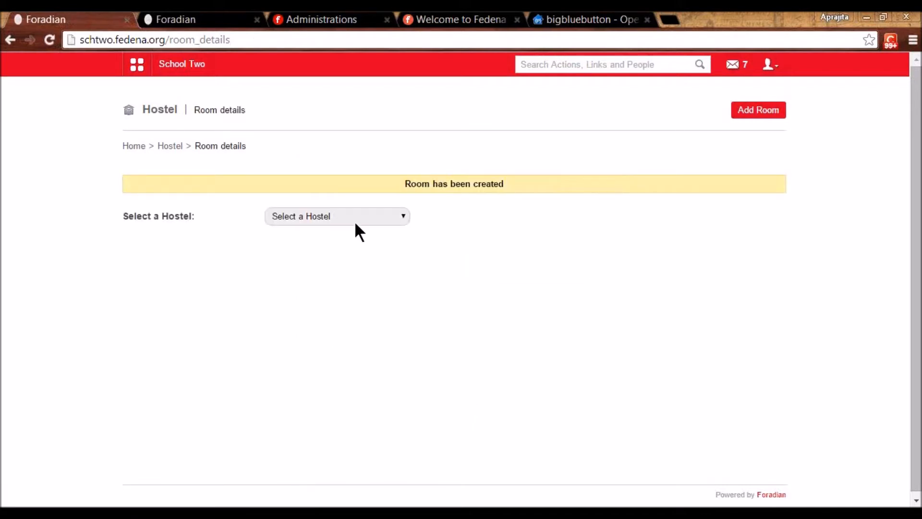
- List hostel K0's rooms to verify them, then return to the Hostel dashboard
{"action": "left_click", "coordinate": [349, 214]}
{"action": "left_click", "coordinate": [319, 314]}
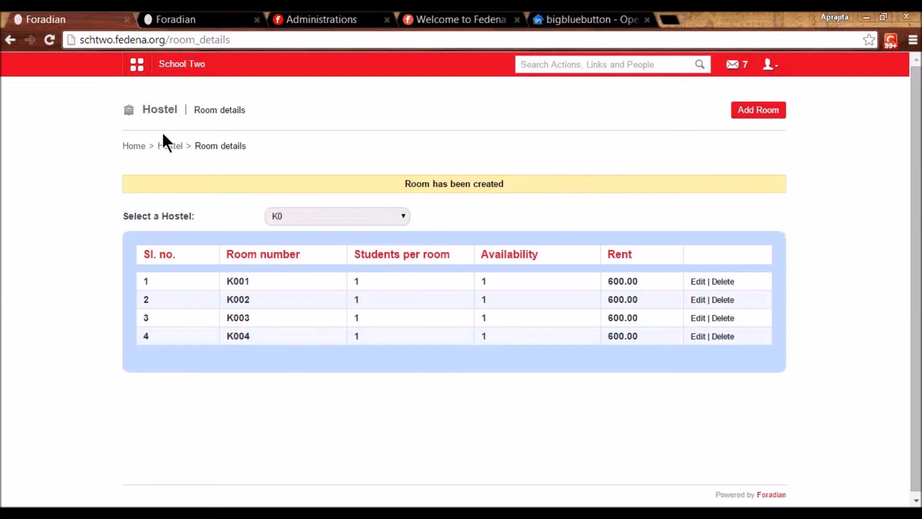
{"action": "left_click", "coordinate": [166, 147]}
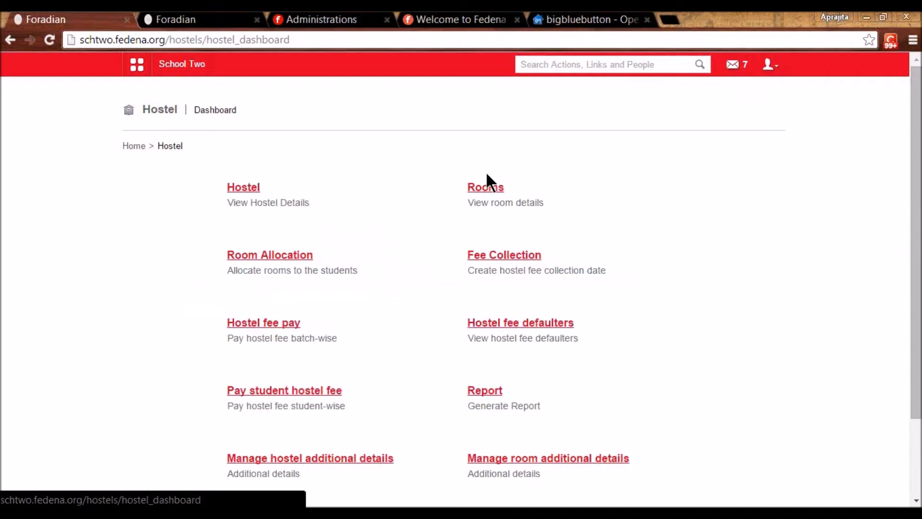
- Search room allocation for the first student and allocate them room K001 in hostel K0
{"action": "left_click", "coordinate": [275, 255]}
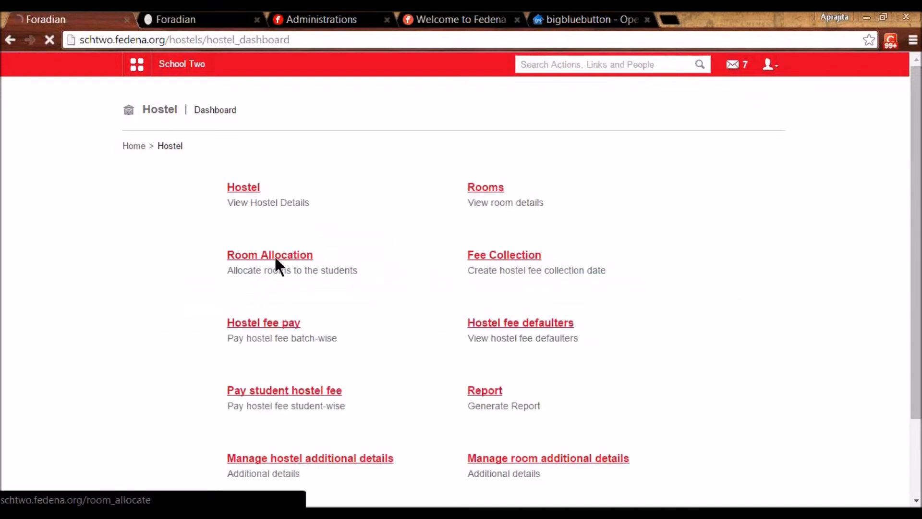
{"action": "left_click", "coordinate": [311, 186]}
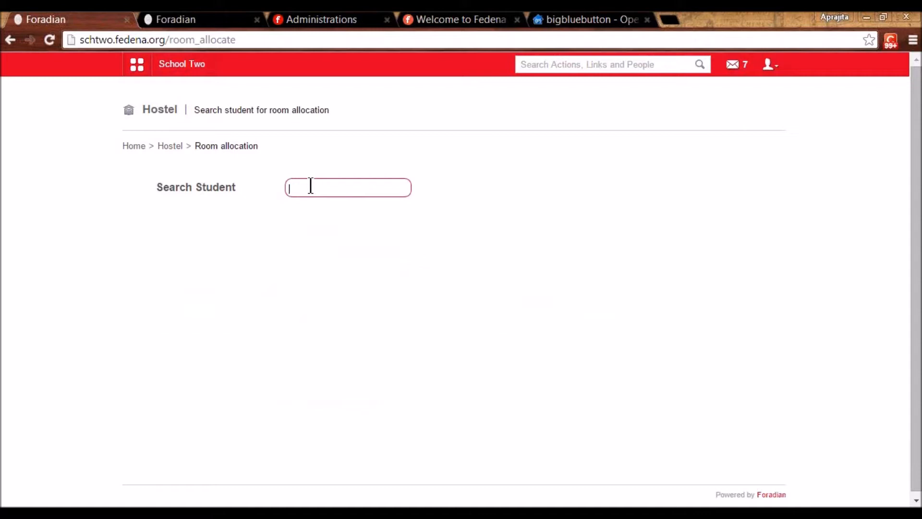
{"action": "type", "text": "jol"}
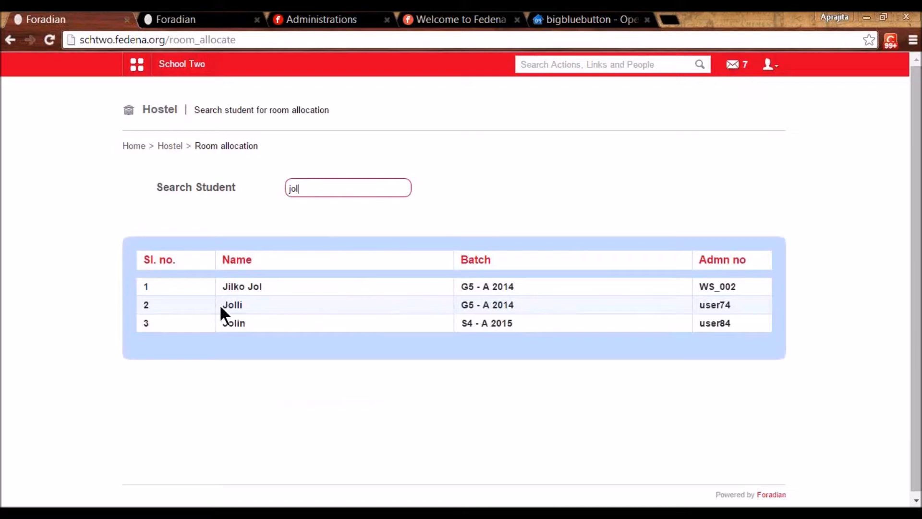
{"action": "left_click", "coordinate": [235, 304]}
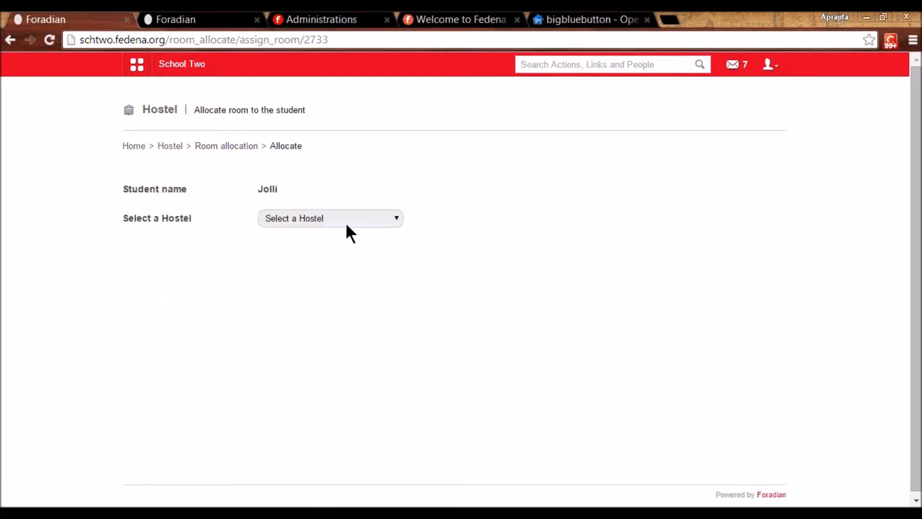
{"action": "left_click", "coordinate": [348, 219]}
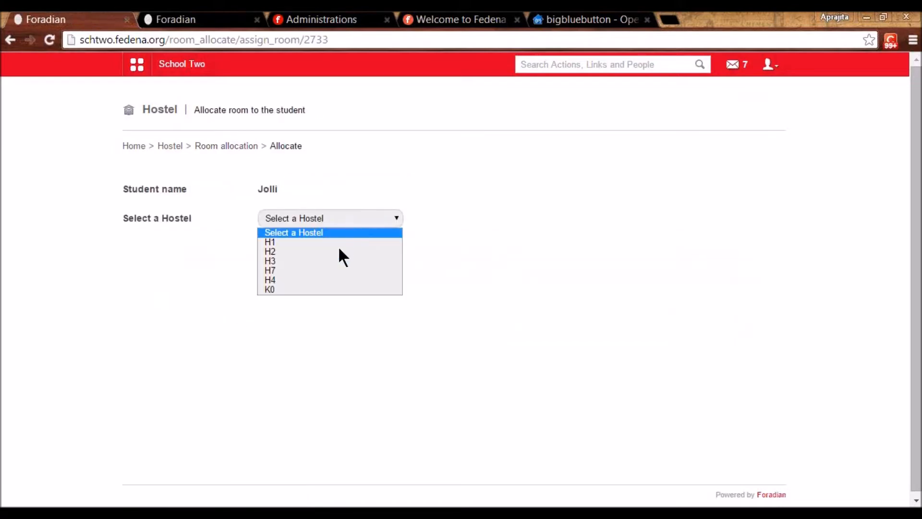
{"action": "left_click", "coordinate": [326, 290]}
{"action": "left_click", "coordinate": [672, 284]}
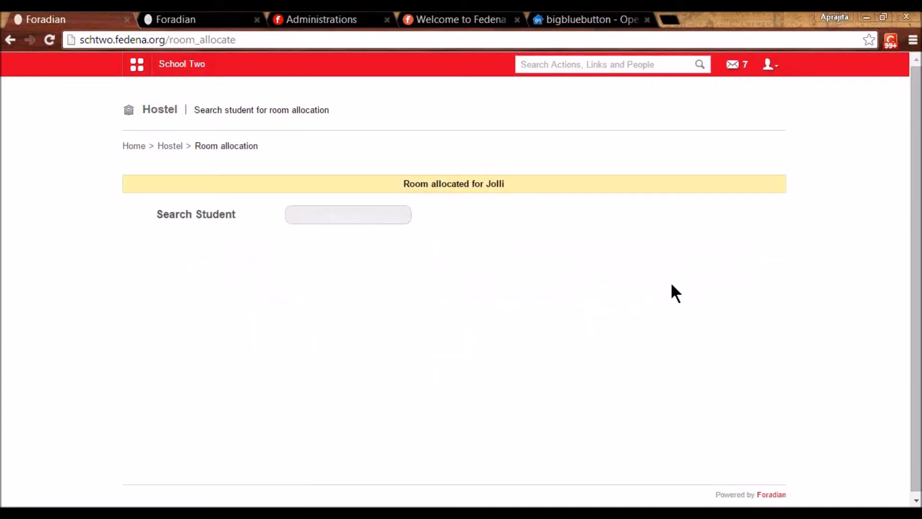
- Search for the second student and allocate them room K002 in hostel K0
{"action": "left_click", "coordinate": [336, 215]}
{"action": "type", "text": "joll"}
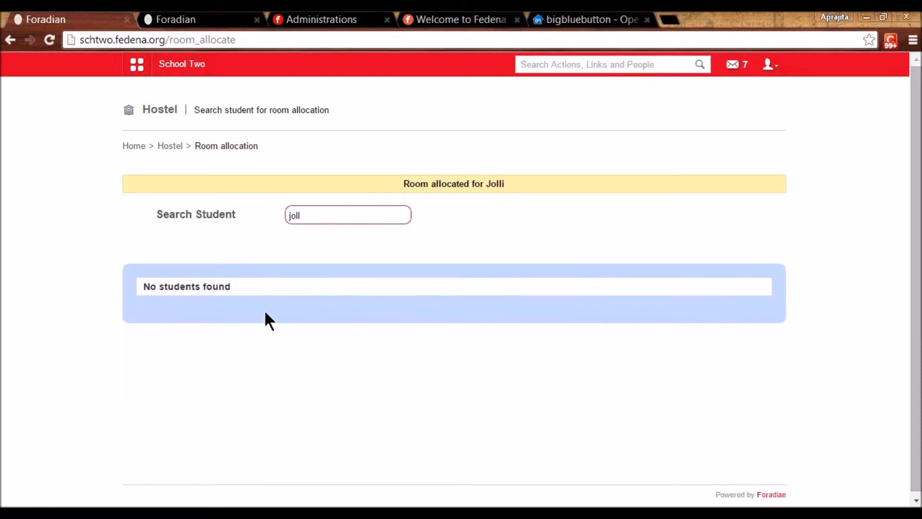
{"action": "key", "text": "BackSpace"}
{"action": "type", "text": "in"}
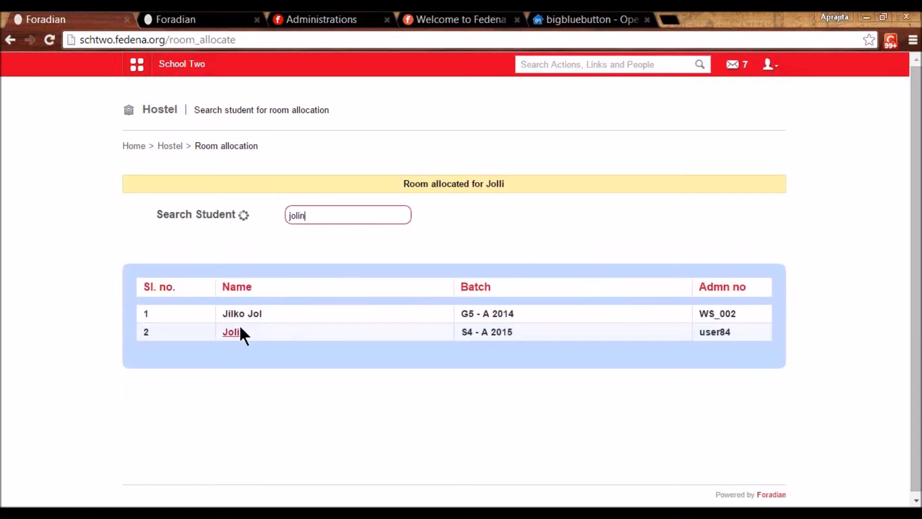
{"action": "left_click", "coordinate": [234, 315]}
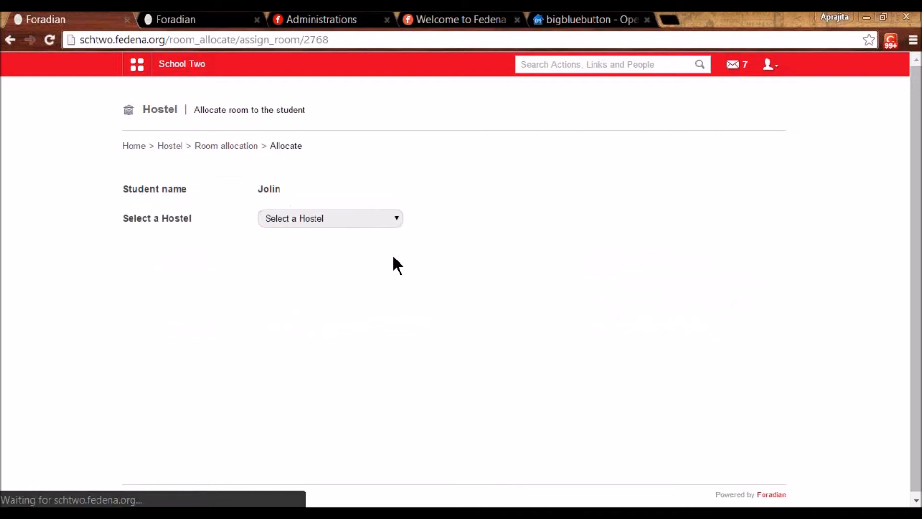
{"action": "left_click", "coordinate": [309, 219]}
{"action": "left_click", "coordinate": [282, 289]}
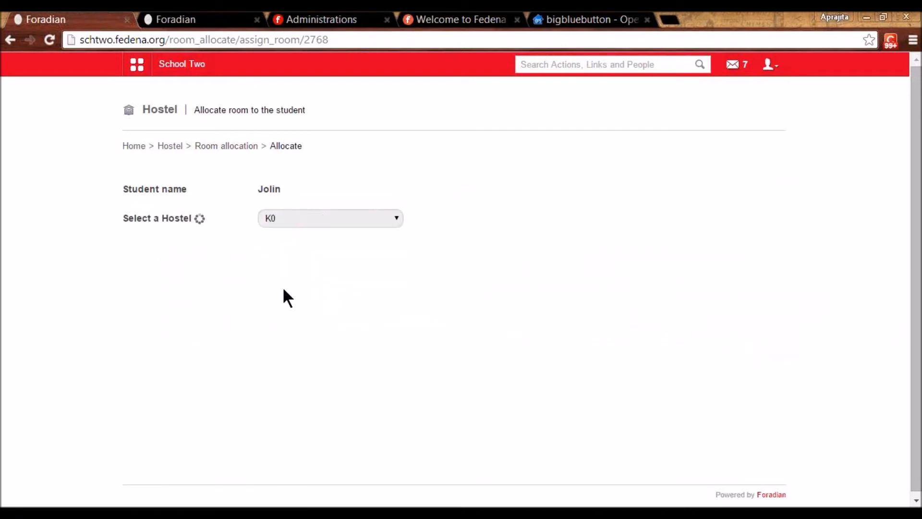
{"action": "left_click", "coordinate": [679, 299]}
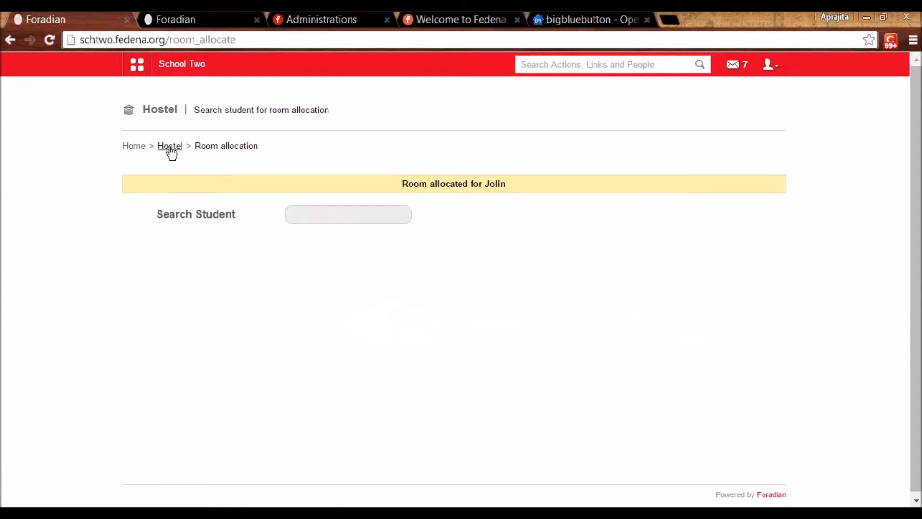
{"action": "left_click", "coordinate": [170, 152]}
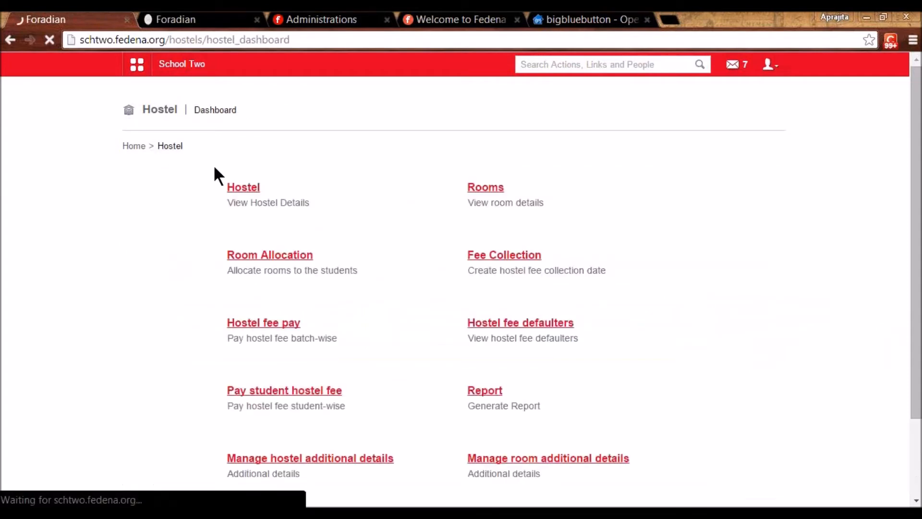
- Open hostel fee collection, view the batch-wise collection form unsubmitted, and go back to Fee collection
{"action": "left_click", "coordinate": [497, 257]}
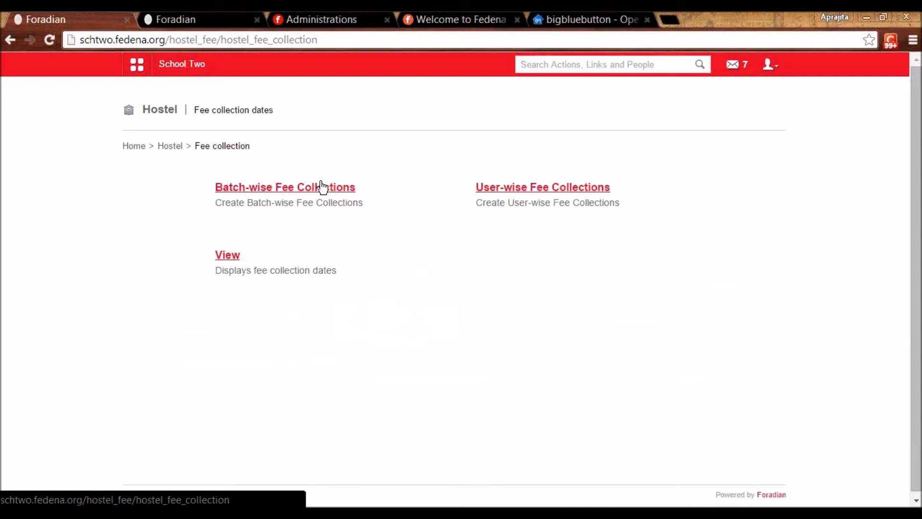
{"action": "left_click", "coordinate": [304, 188]}
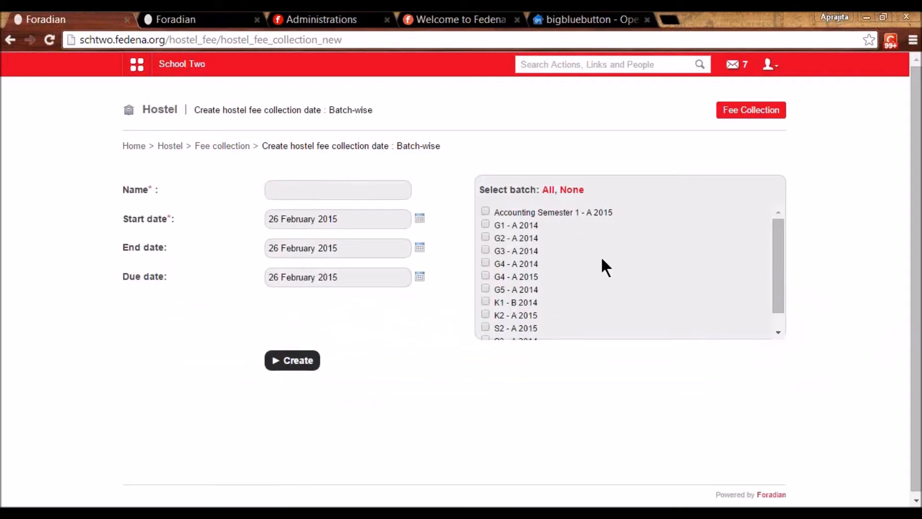
{"action": "left_click_drag", "start_coordinate": [776, 289], "coordinate": [780, 312]}
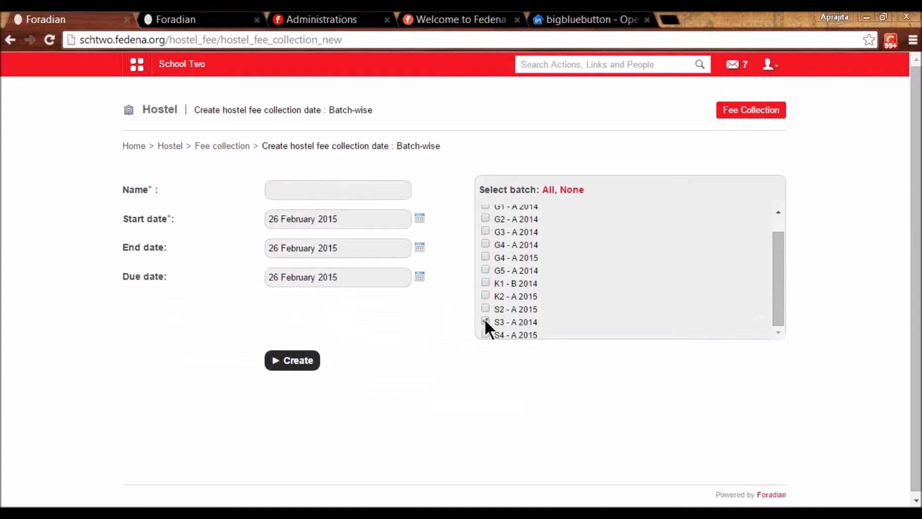
{"action": "left_click", "coordinate": [297, 185]}
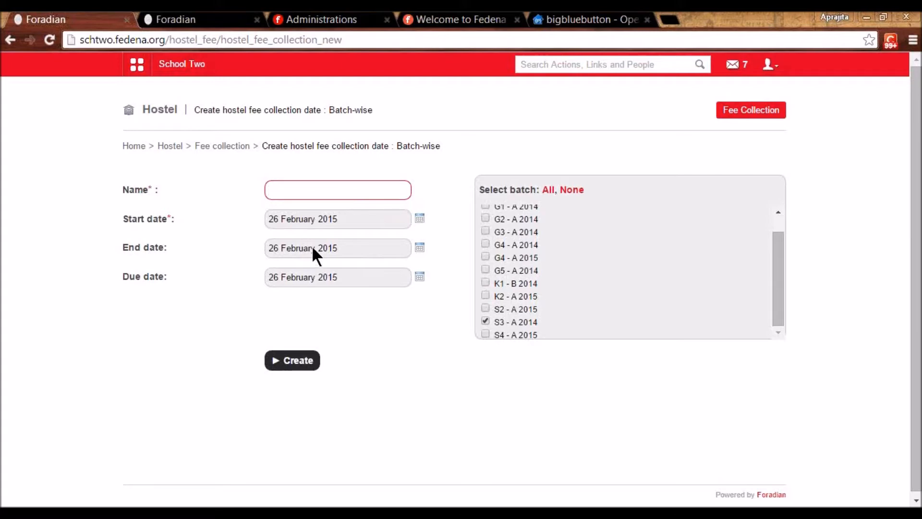
{"action": "left_click", "coordinate": [210, 147]}
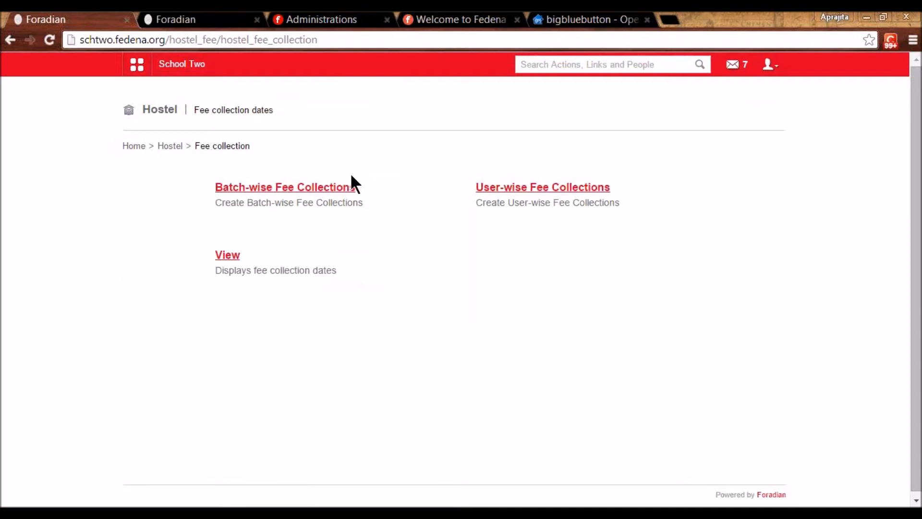
- Open batch-wise hostel fee payment for Accounting Semester 1, Fee Collection-Feb 2015
{"action": "left_click", "coordinate": [170, 146]}
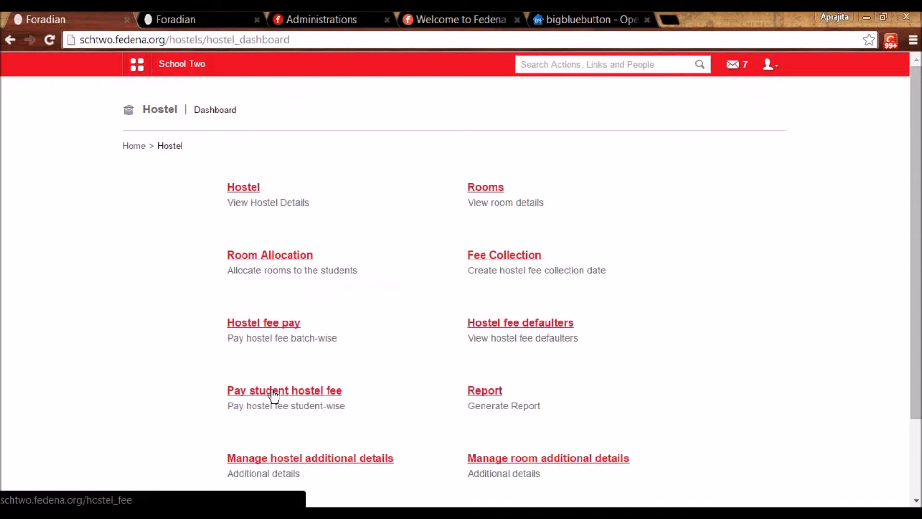
{"action": "left_click", "coordinate": [277, 323]}
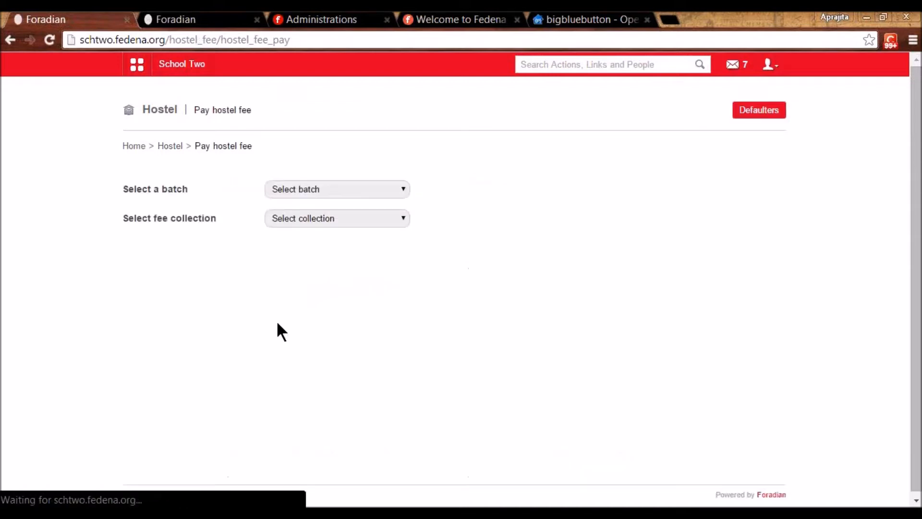
{"action": "left_click", "coordinate": [357, 187]}
{"action": "left_click", "coordinate": [355, 211]}
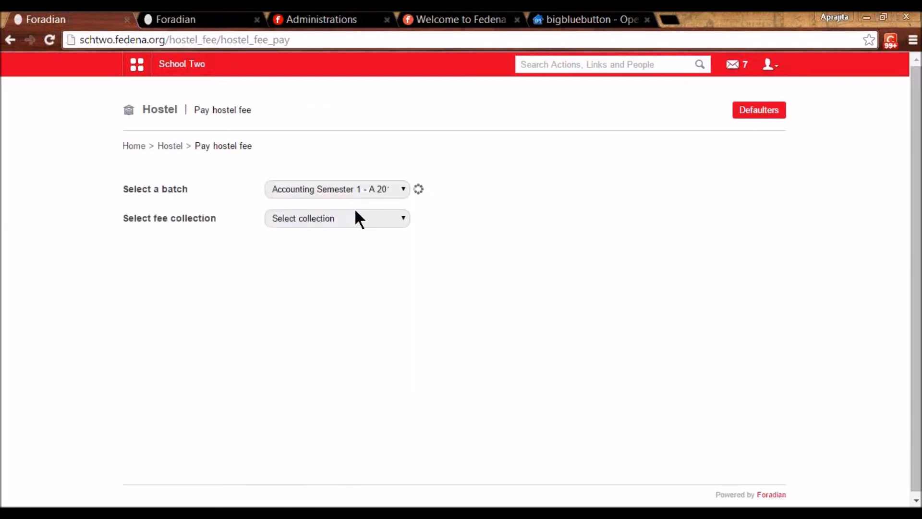
{"action": "left_click", "coordinate": [356, 219]}
{"action": "left_click", "coordinate": [356, 257]}
{"action": "left_click", "coordinate": [344, 220]}
{"action": "left_click", "coordinate": [343, 242]}
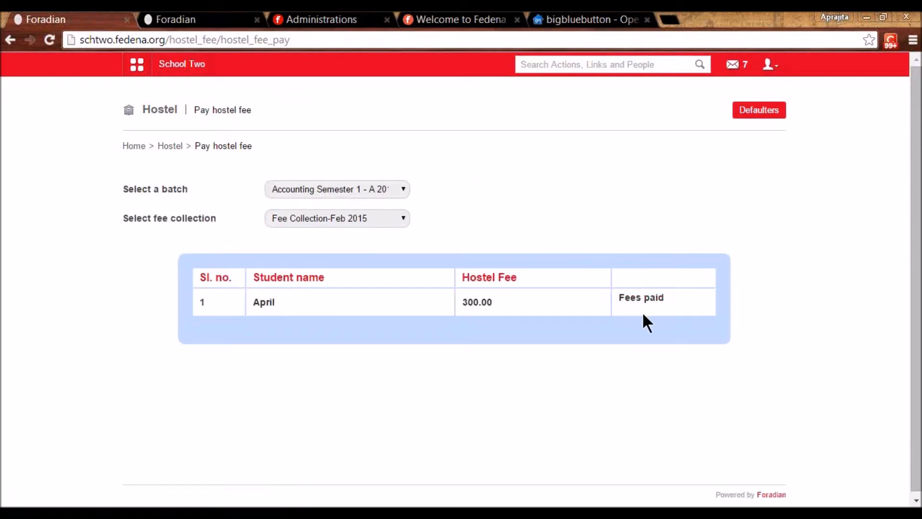
- Delete the student's recorded 300.00 fee payment and confirm
{"action": "left_click", "coordinate": [644, 298]}
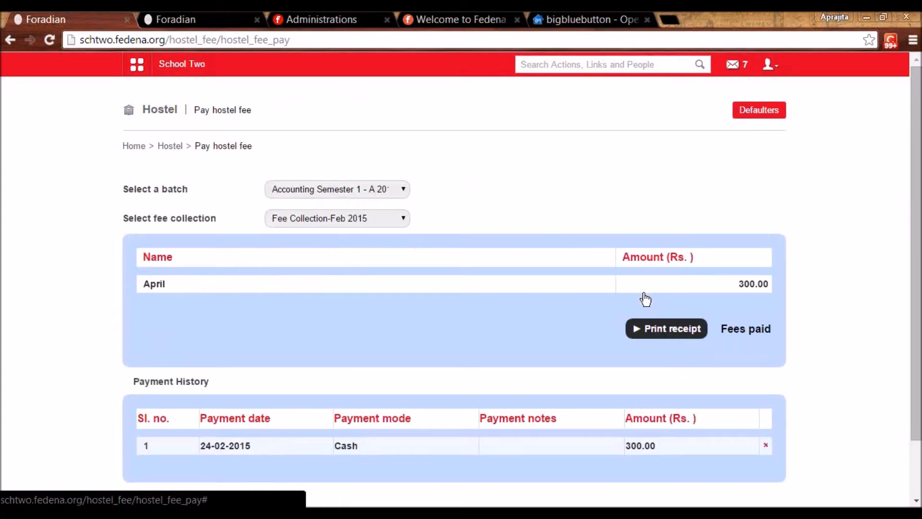
{"action": "left_click", "coordinate": [766, 446]}
{"action": "left_click", "coordinate": [498, 156]}
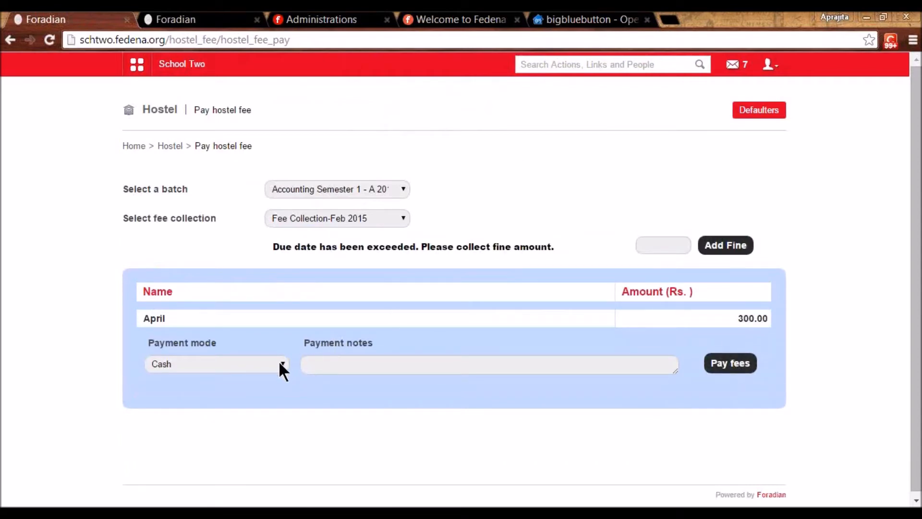
- Review the now-unpaid 300.00 fee form with Cash mode, then return to the Hostel dashboard
{"action": "left_click", "coordinate": [281, 365]}
{"action": "left_click", "coordinate": [278, 364]}
{"action": "left_click", "coordinate": [340, 364]}
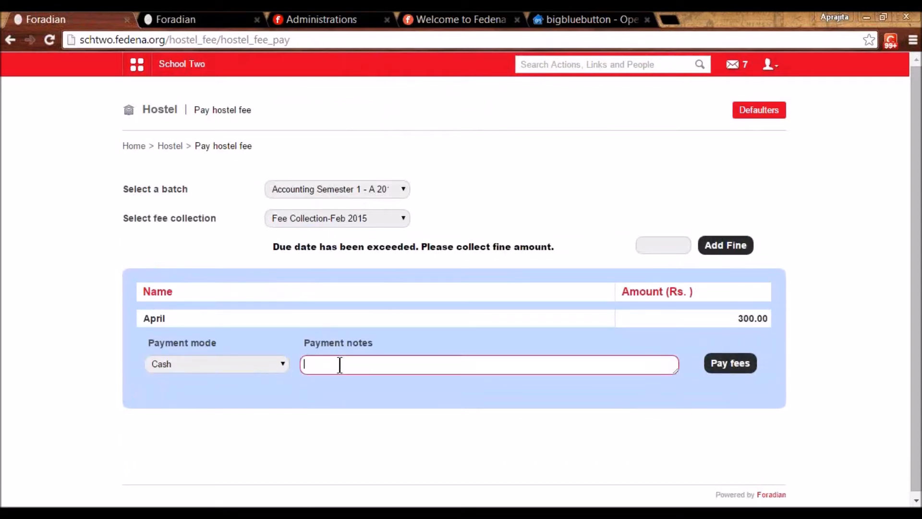
{"action": "left_click_drag", "start_coordinate": [738, 318], "coordinate": [773, 319]}
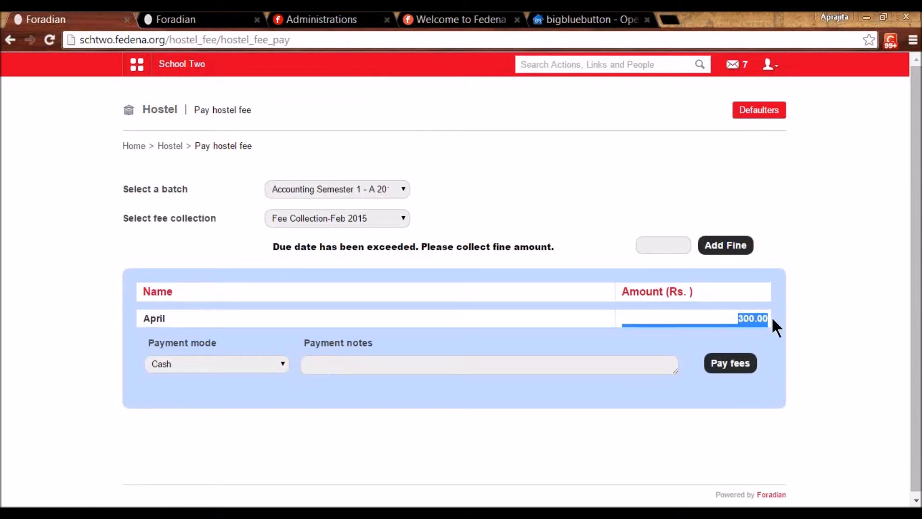
{"action": "left_click", "coordinate": [772, 319]}
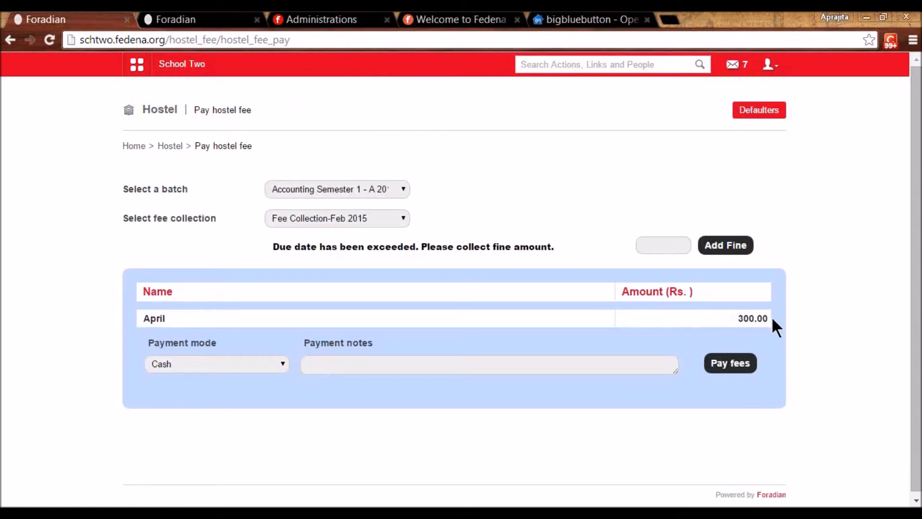
{"action": "left_click", "coordinate": [663, 246]}
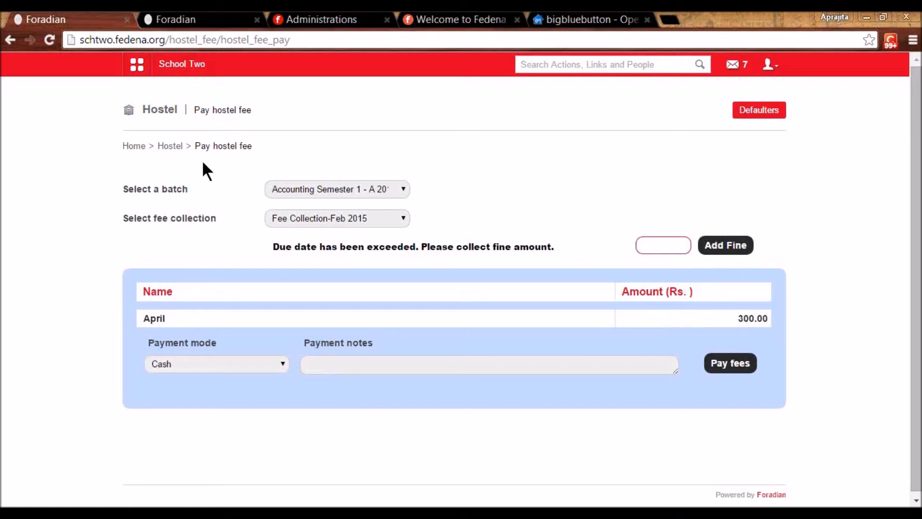
{"action": "left_click", "coordinate": [177, 145]}
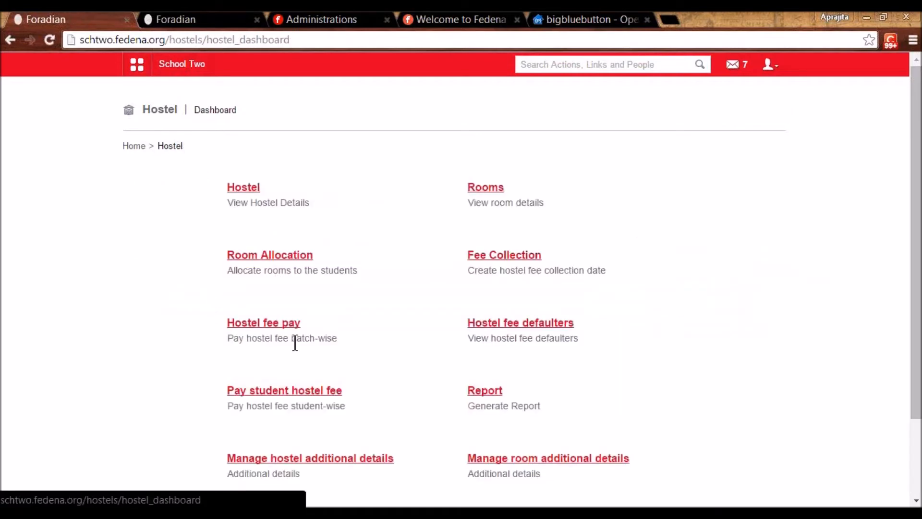
- Look up a student's hostel fee record for Fee Collection-Feb 2015 via student-wise payment
{"action": "left_click", "coordinate": [270, 390]}
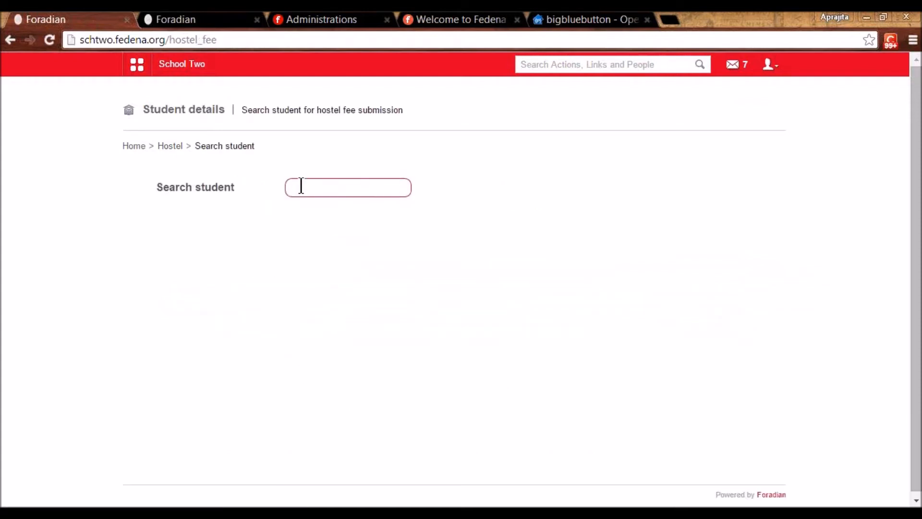
{"action": "type", "text": "ap"}
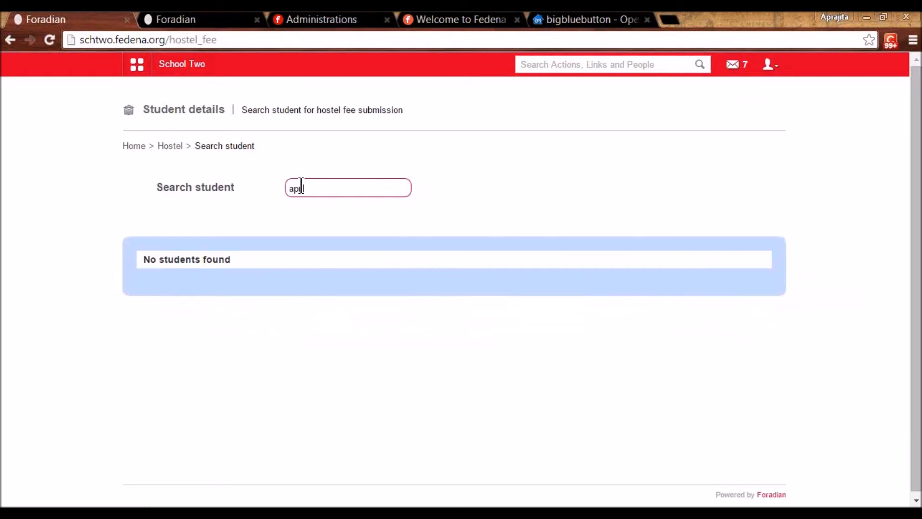
{"action": "type", "text": "ril"}
{"action": "left_click", "coordinate": [218, 285]}
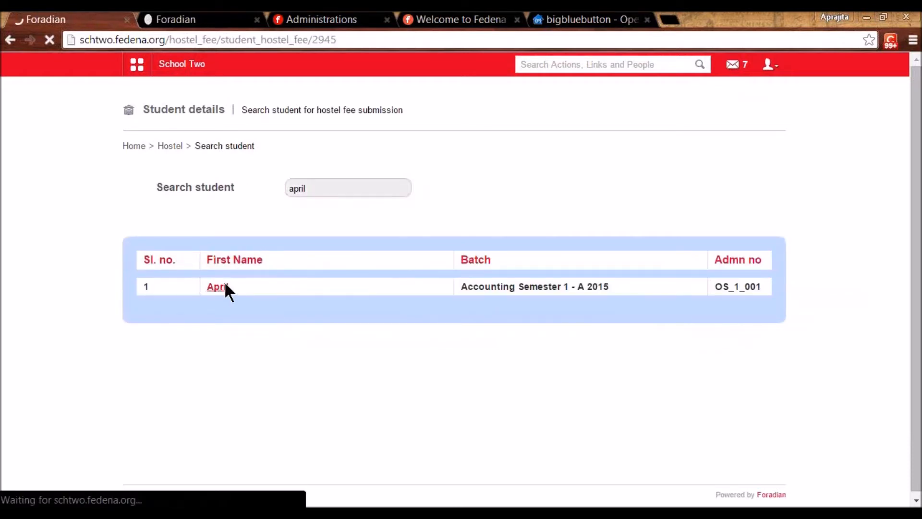
{"action": "left_click", "coordinate": [361, 194]}
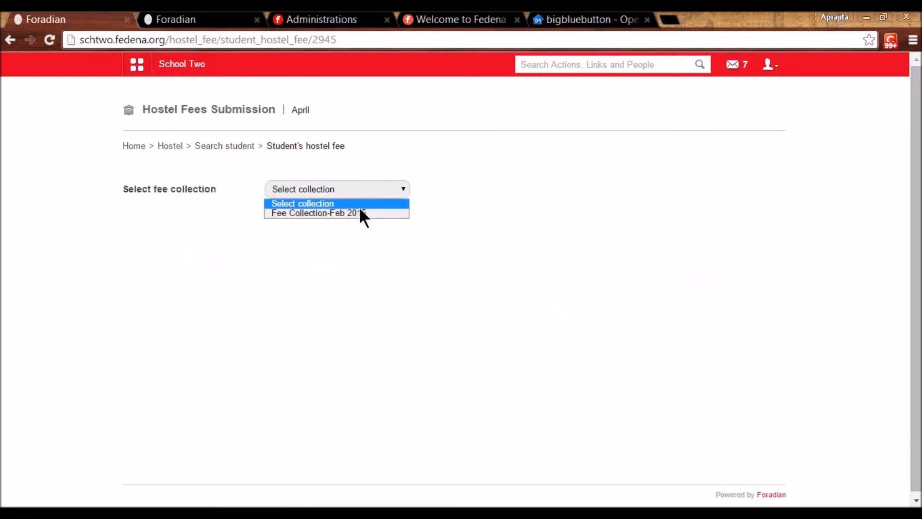
{"action": "left_click", "coordinate": [359, 213]}
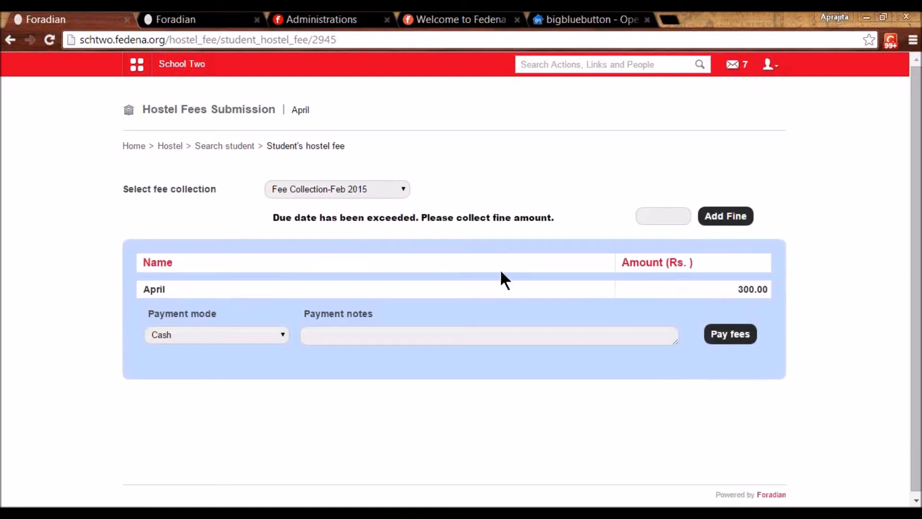
{"action": "left_click", "coordinate": [172, 146]}
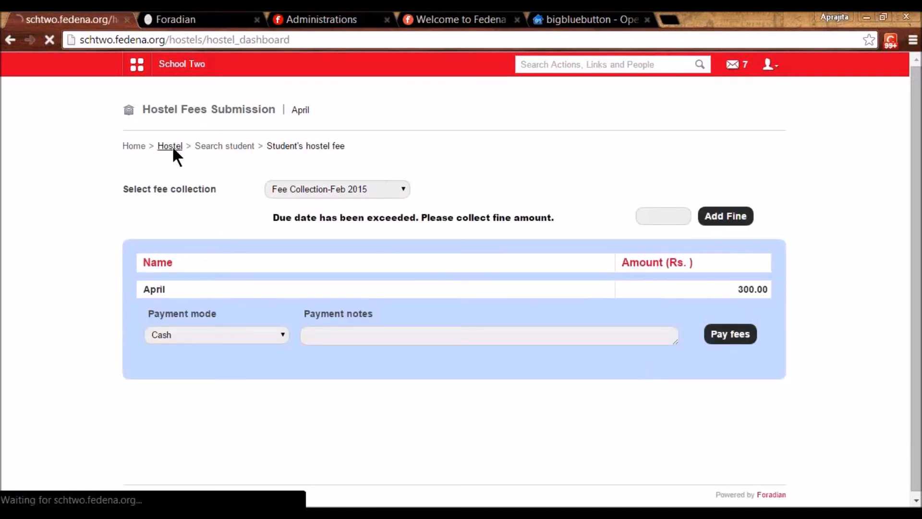
- List hostel fee defaulters for Accounting Semester 1 - A 2015, Fee Collection-Feb 2015
{"action": "left_click", "coordinate": [528, 322]}
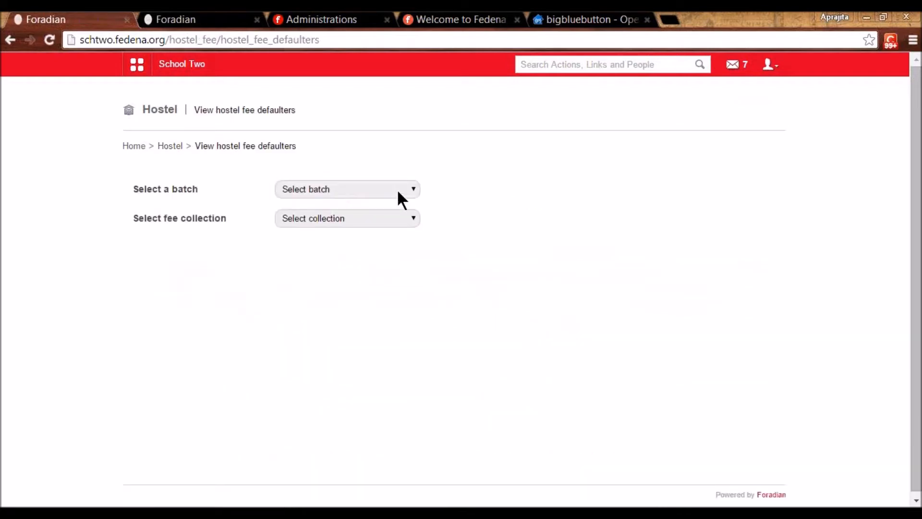
{"action": "left_click", "coordinate": [396, 189]}
{"action": "left_click", "coordinate": [382, 241]}
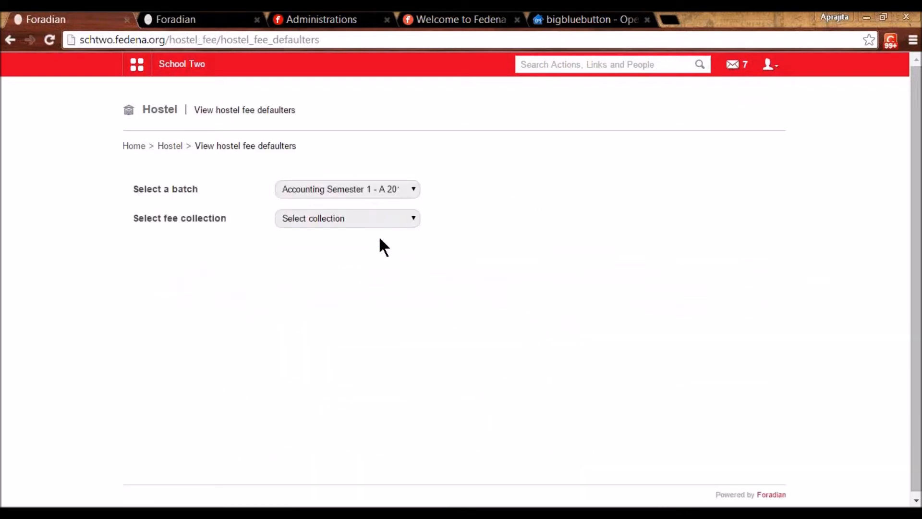
{"action": "left_click", "coordinate": [355, 218]}
{"action": "left_click", "coordinate": [350, 244]}
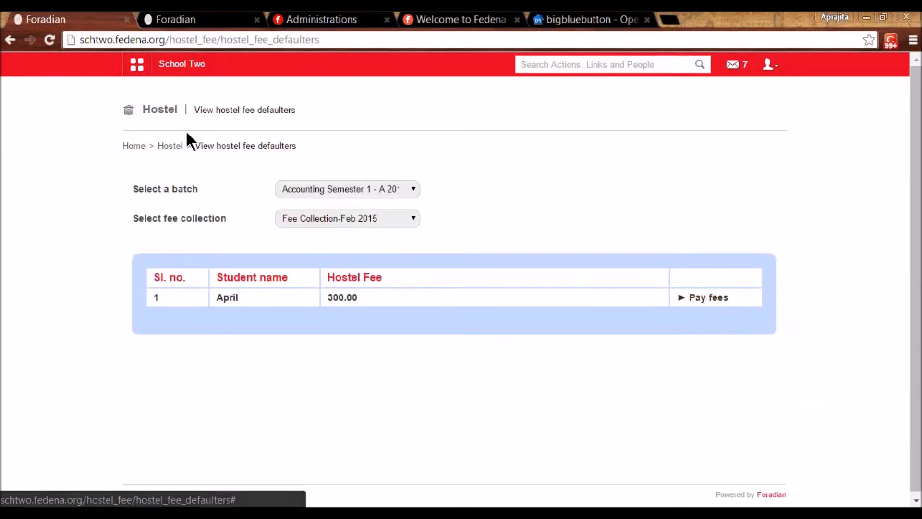
{"action": "left_click", "coordinate": [172, 145]}
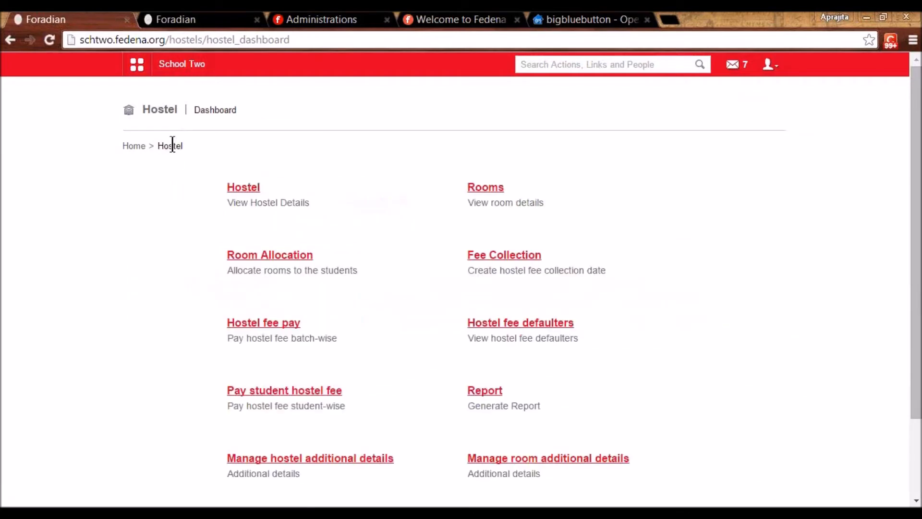
- From the room availability report, list hostel H1's 36 rooms and view room H1's details
{"action": "left_click", "coordinate": [486, 391]}
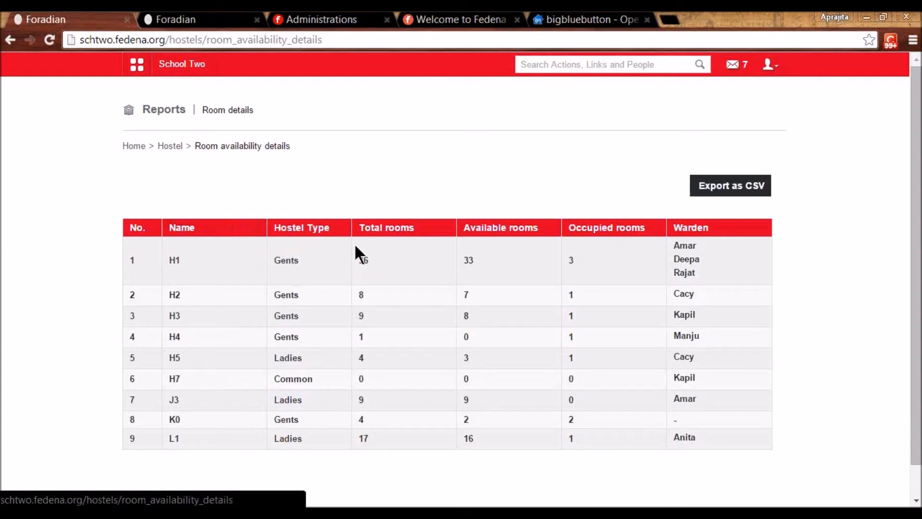
{"action": "left_click", "coordinate": [364, 262]}
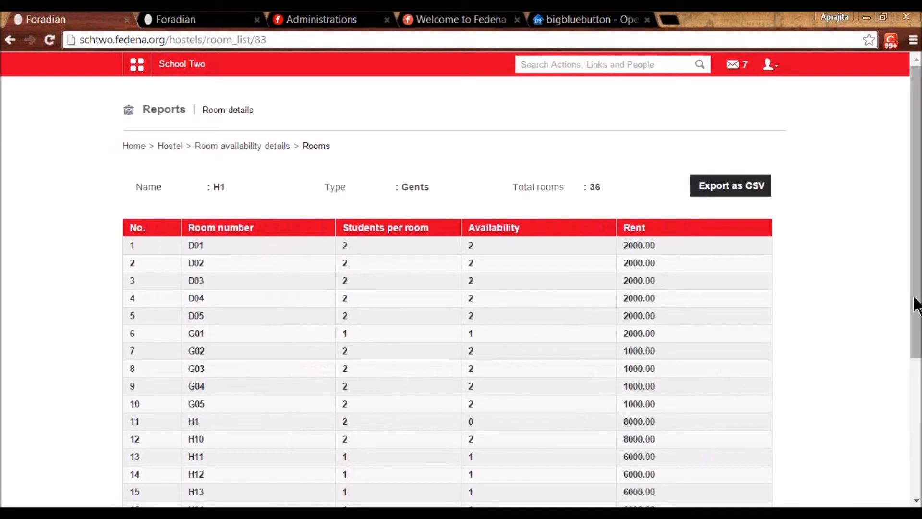
{"action": "left_click_drag", "start_coordinate": [916, 303], "coordinate": [916, 360]}
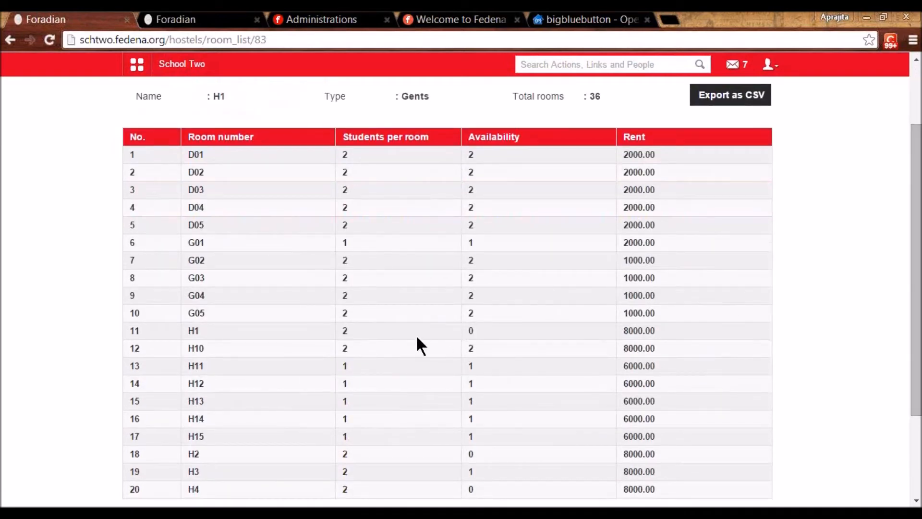
{"action": "left_click", "coordinate": [196, 330]}
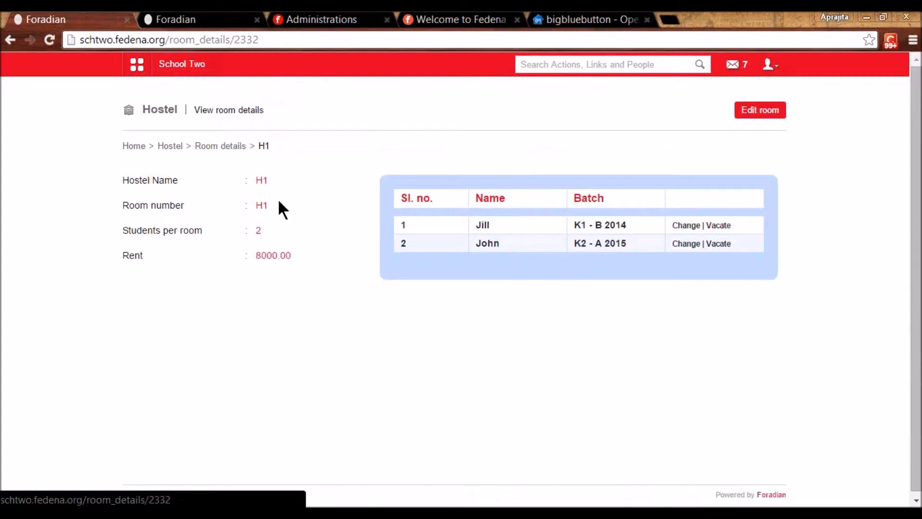
{"action": "left_click", "coordinate": [139, 68]}
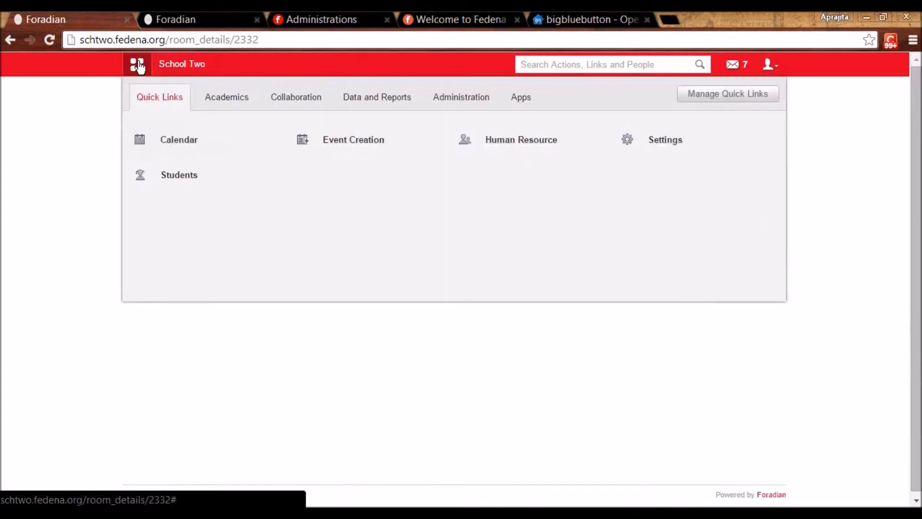
- Open Inventory and review its store categories and six store types, ending on Inventory home
{"action": "left_click", "coordinate": [458, 100]}
{"action": "left_click", "coordinate": [683, 135]}
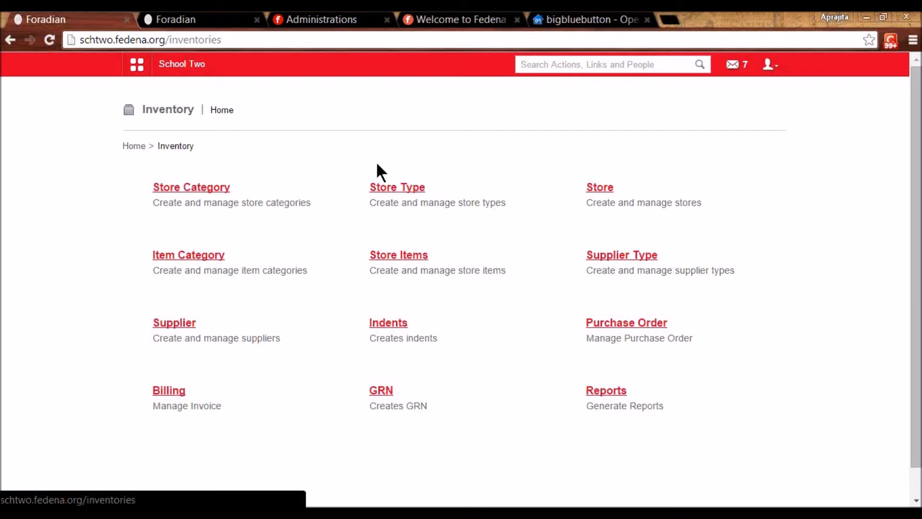
{"action": "left_click", "coordinate": [213, 188]}
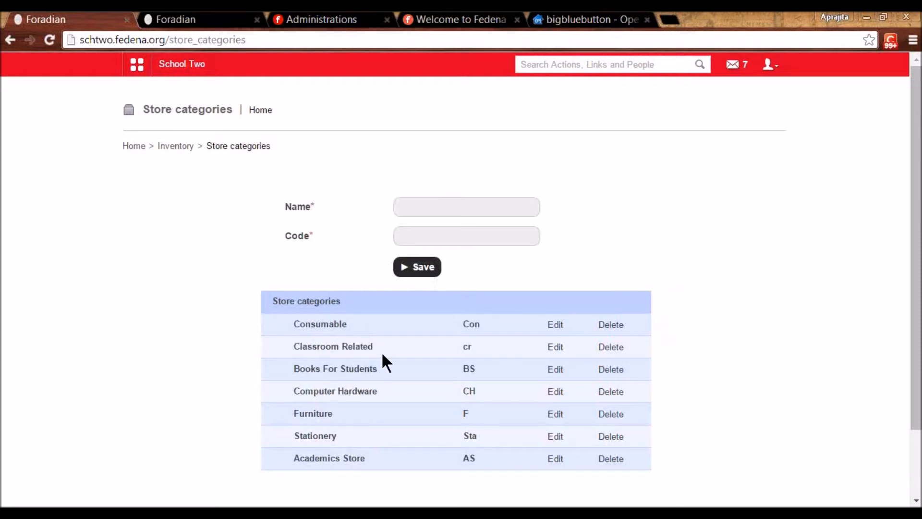
{"action": "left_click", "coordinate": [175, 146]}
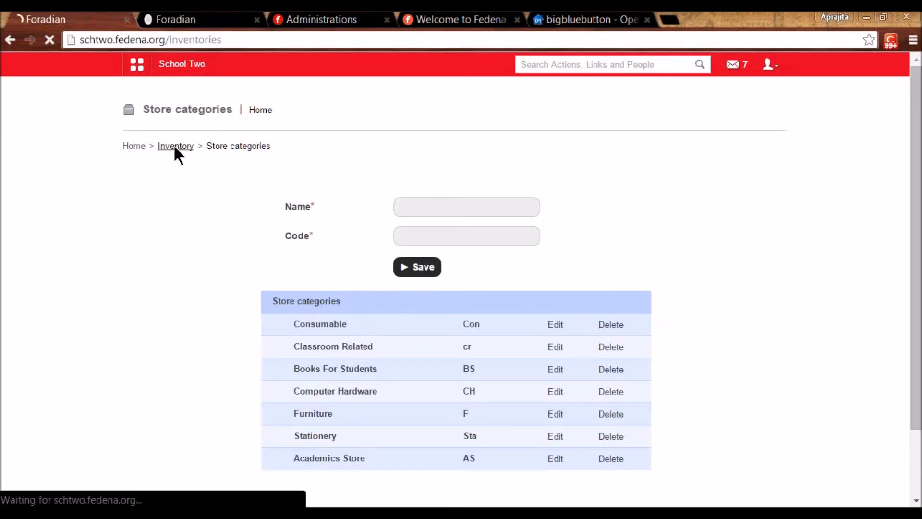
{"action": "left_click", "coordinate": [403, 182]}
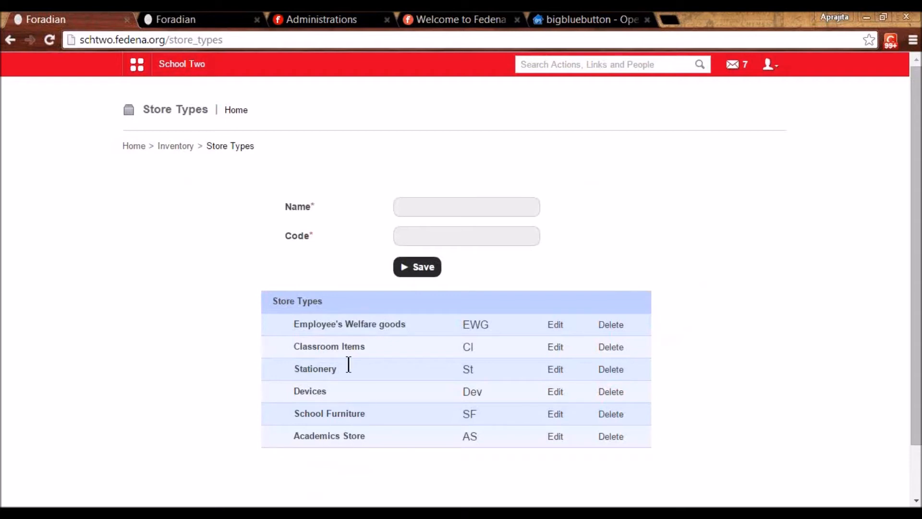
{"action": "left_click_drag", "start_coordinate": [293, 436], "coordinate": [372, 439]}
{"action": "left_click", "coordinate": [371, 439]}
{"action": "left_click", "coordinate": [177, 145]}
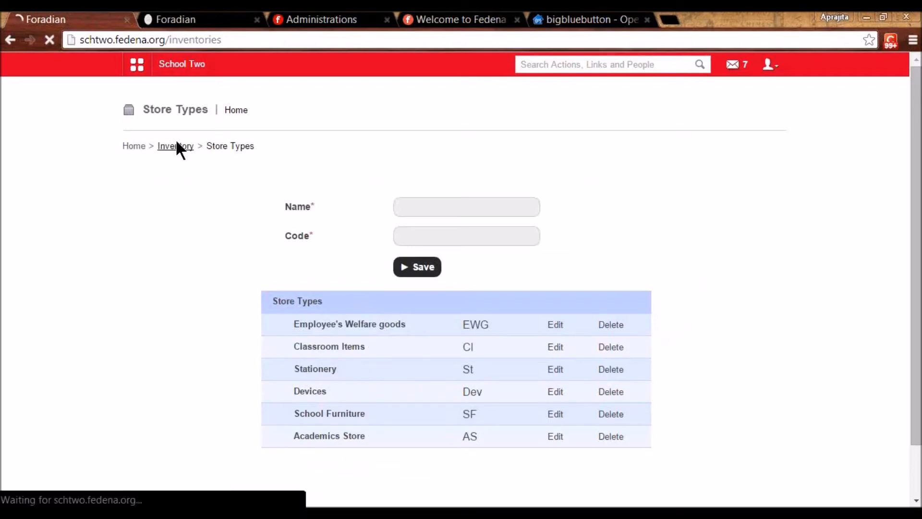
{"action": "left_click", "coordinate": [605, 190]}
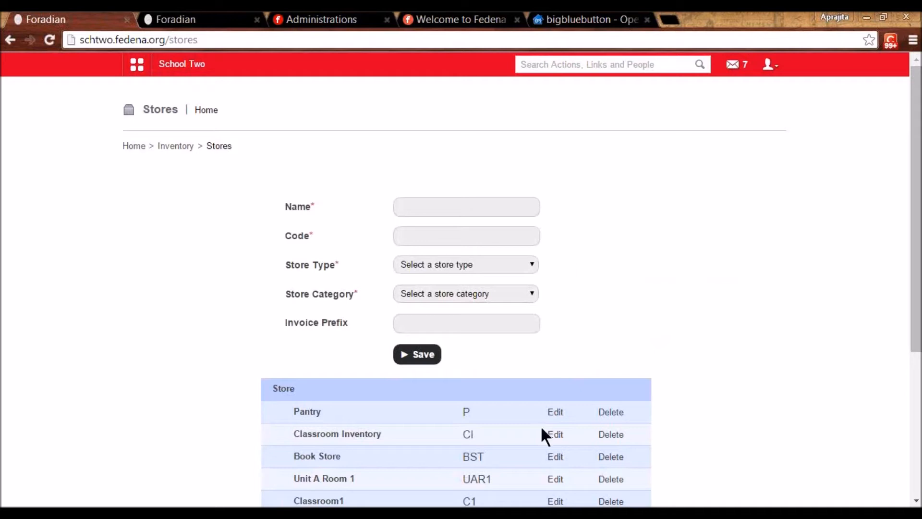
{"action": "left_click", "coordinate": [556, 435]}
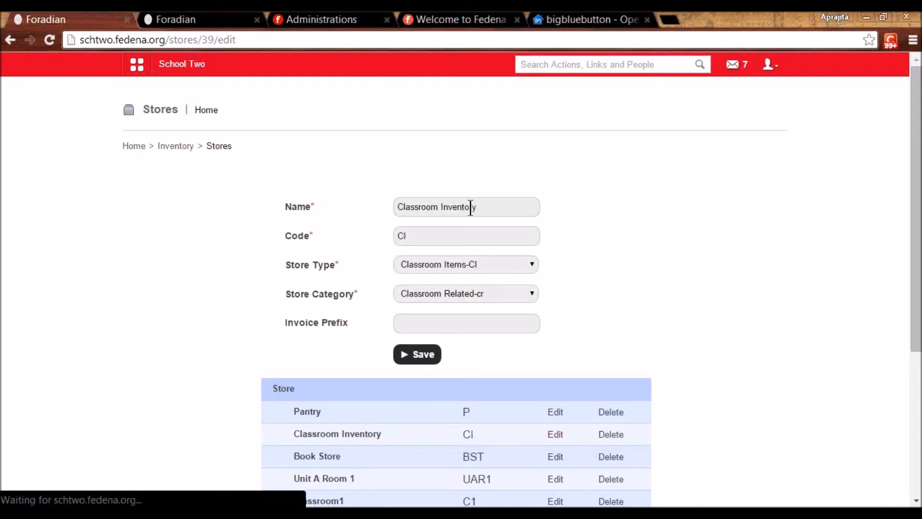
{"action": "left_click", "coordinate": [497, 201]}
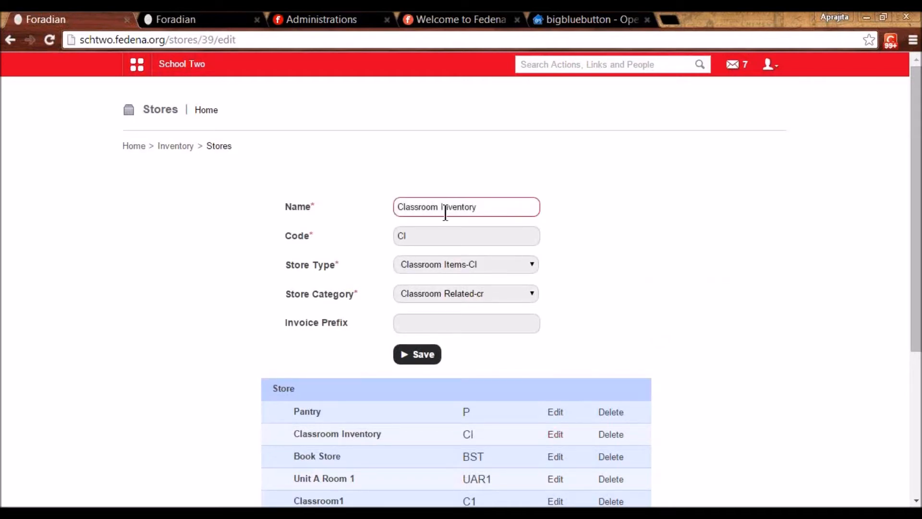
{"action": "left_click", "coordinate": [418, 236]}
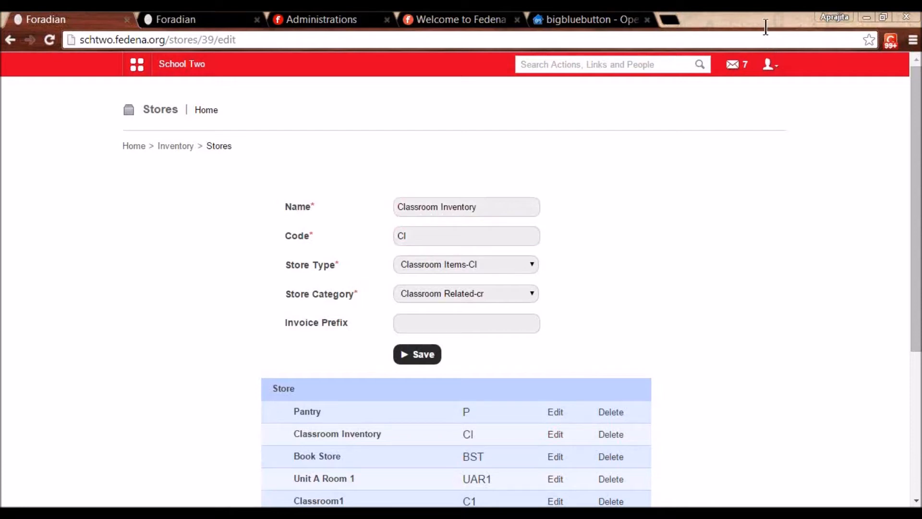
{"action": "left_click", "coordinate": [440, 264]}
{"action": "left_click", "coordinate": [440, 283]}
{"action": "left_click", "coordinate": [440, 289]}
{"action": "left_click", "coordinate": [440, 289]}
{"action": "left_click", "coordinate": [442, 324]}
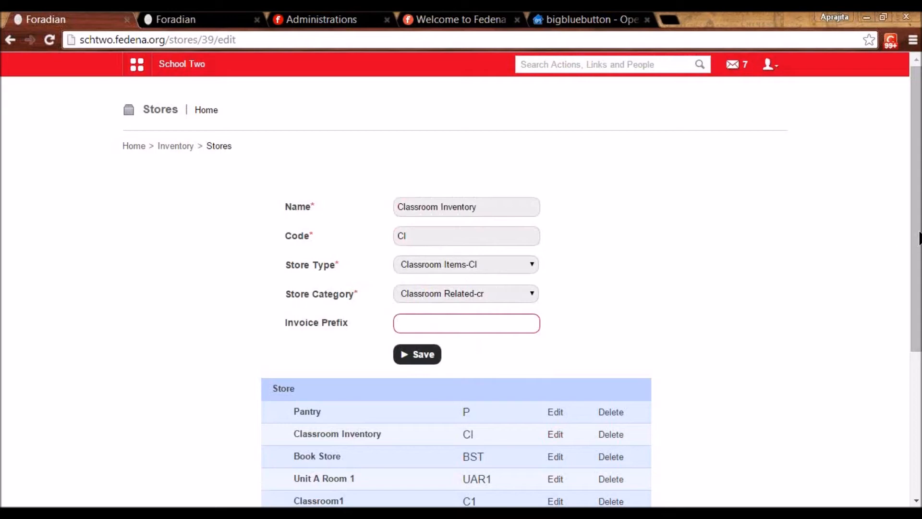
{"action": "left_click", "coordinate": [920, 239]}
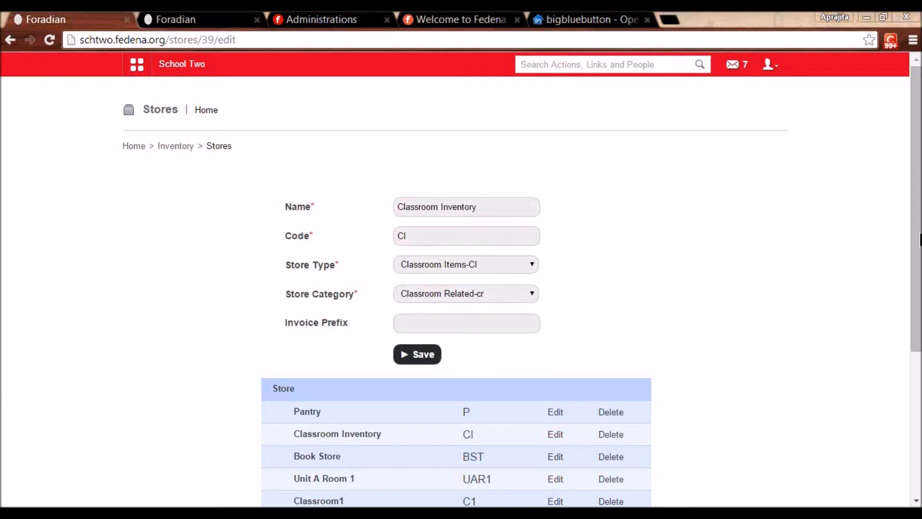
{"action": "left_click", "coordinate": [457, 319]}
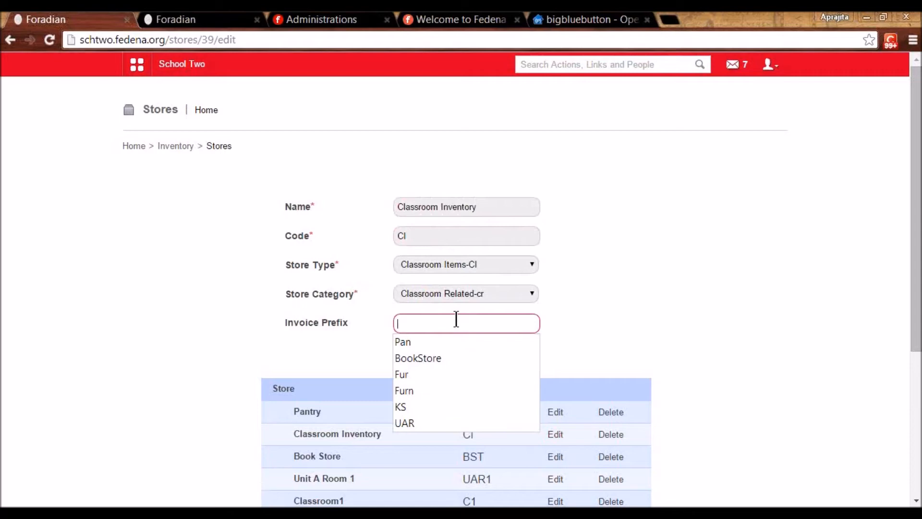
{"action": "left_click", "coordinate": [312, 329]}
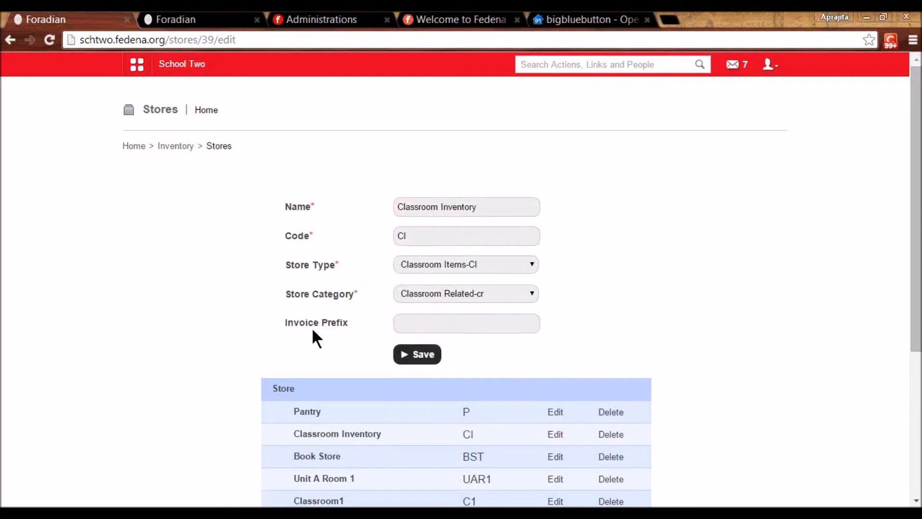
{"action": "left_click", "coordinate": [555, 413]}
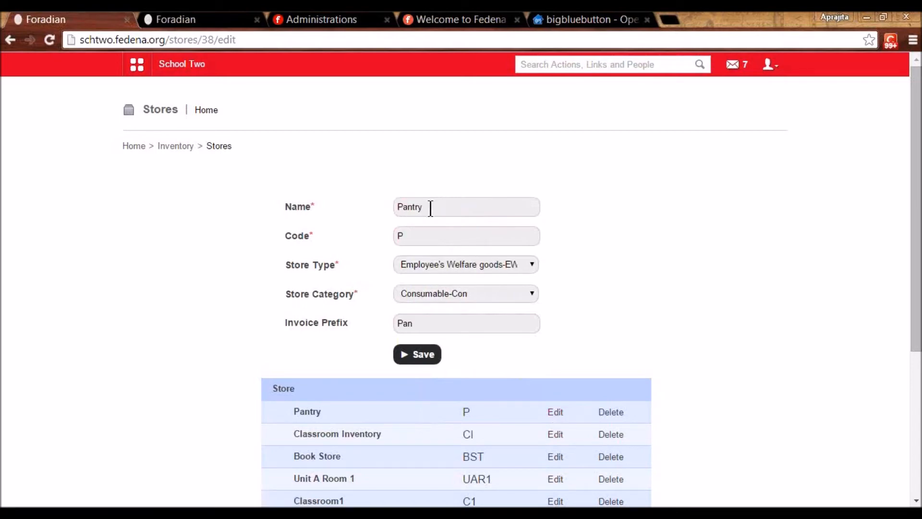
{"action": "left_click", "coordinate": [413, 326]}
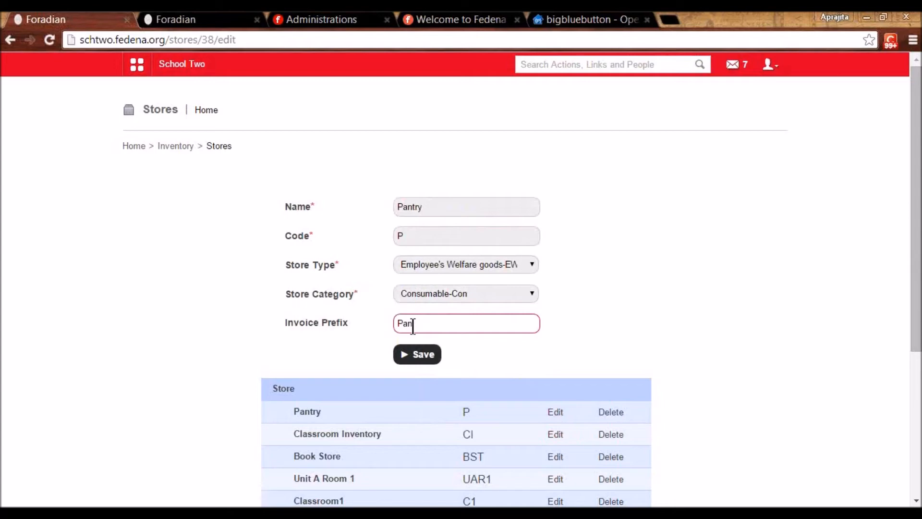
{"action": "left_click", "coordinate": [176, 148]}
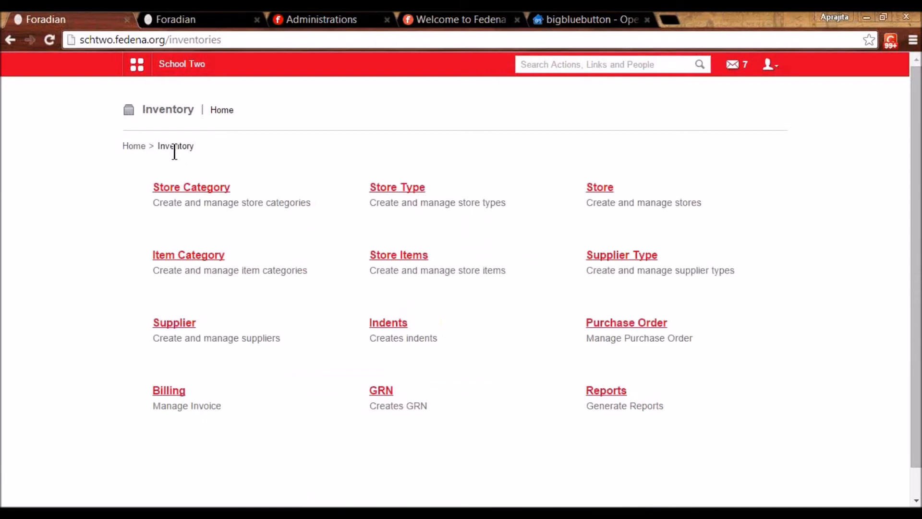
- Check the Beverages, Canned and Packed item categories, then open Store Items
{"action": "left_click", "coordinate": [203, 259]}
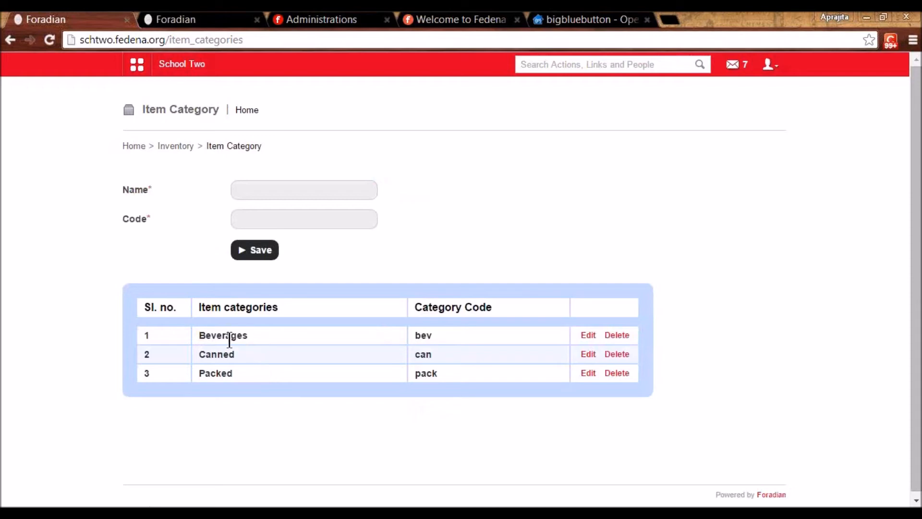
{"action": "left_click", "coordinate": [583, 333]}
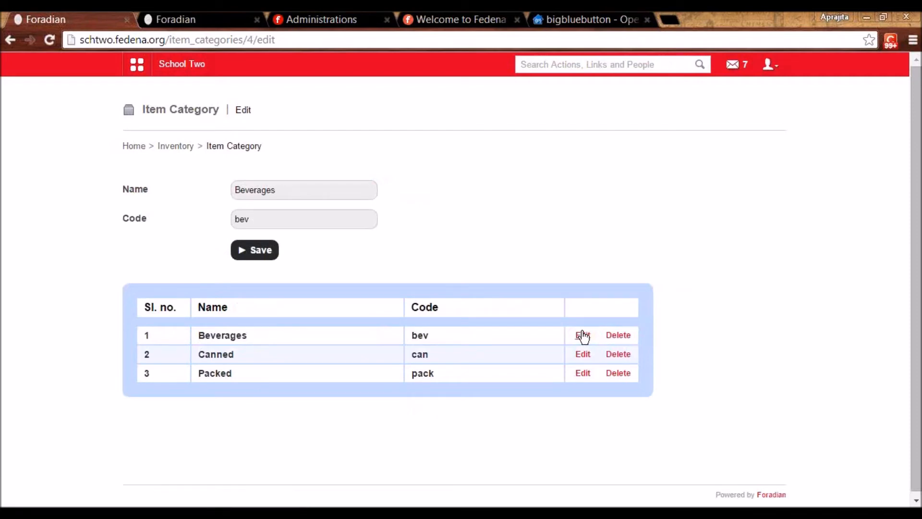
{"action": "left_click", "coordinate": [174, 144]}
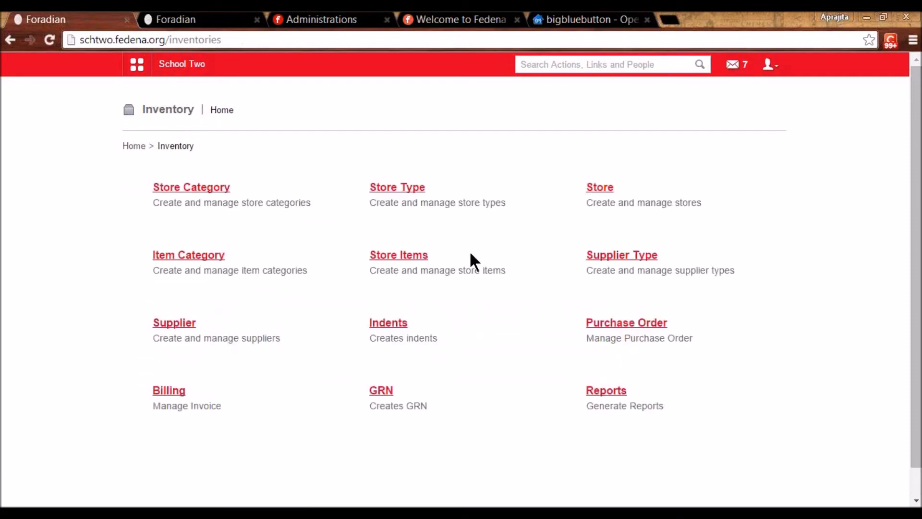
{"action": "left_click", "coordinate": [416, 258]}
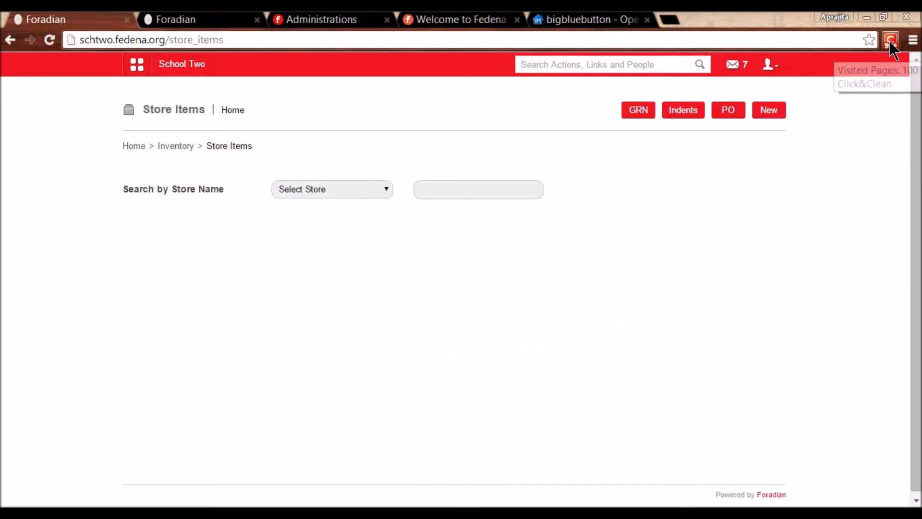
- Start a new Pantry-P store item named Crackle Chocolate
{"action": "left_click", "coordinate": [782, 114]}
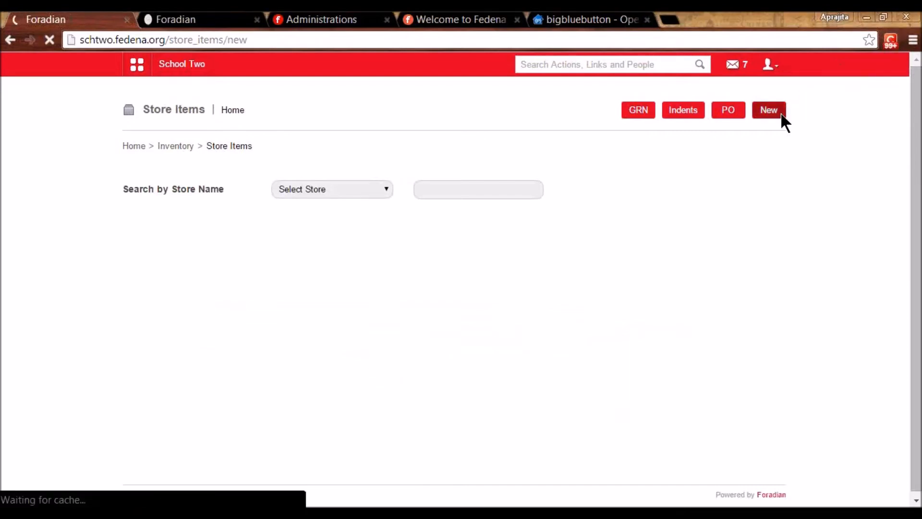
{"action": "left_click", "coordinate": [385, 190]}
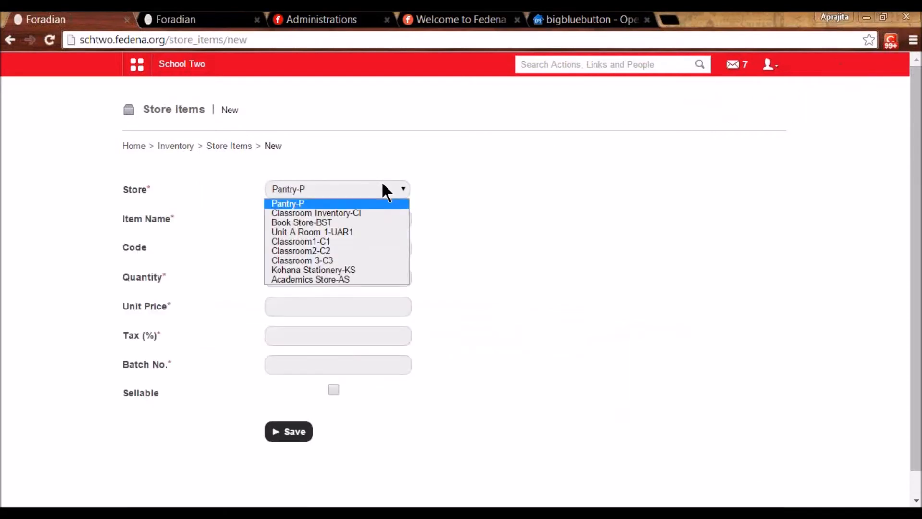
{"action": "left_click", "coordinate": [364, 204]}
{"action": "left_click", "coordinate": [347, 216]}
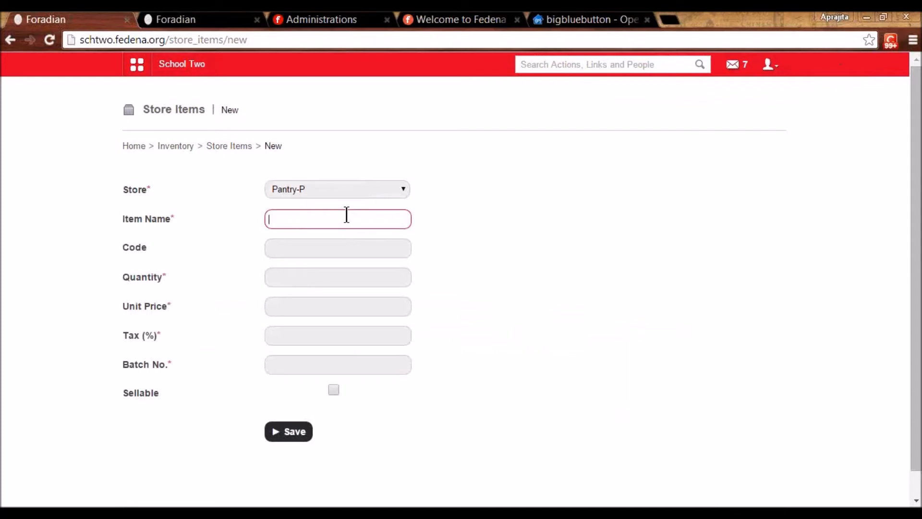
{"action": "type", "text": "Crackle"}
{"action": "key", "text": "BackSpace"}
{"action": "type", "text": "e Chocolate"}
- Enter item code CC, quantity 12, unit price 40 and tax 0
{"action": "left_click", "coordinate": [306, 250]}
{"action": "type", "text": "CC"}
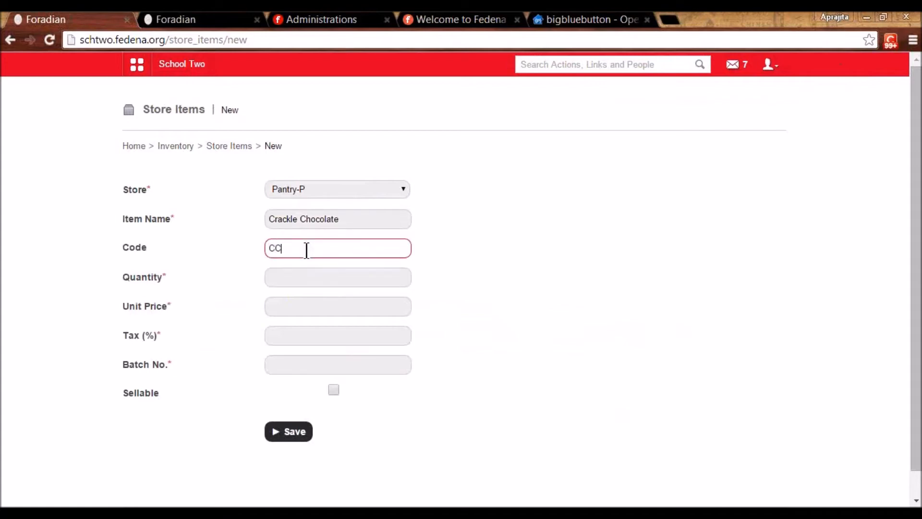
{"action": "left_click", "coordinate": [291, 272]}
{"action": "type", "text": "12"}
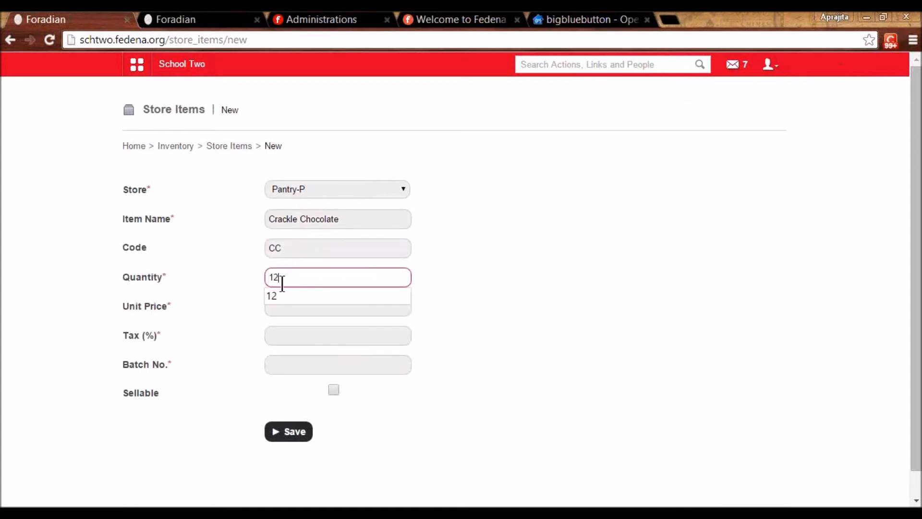
{"action": "left_click", "coordinate": [279, 310]}
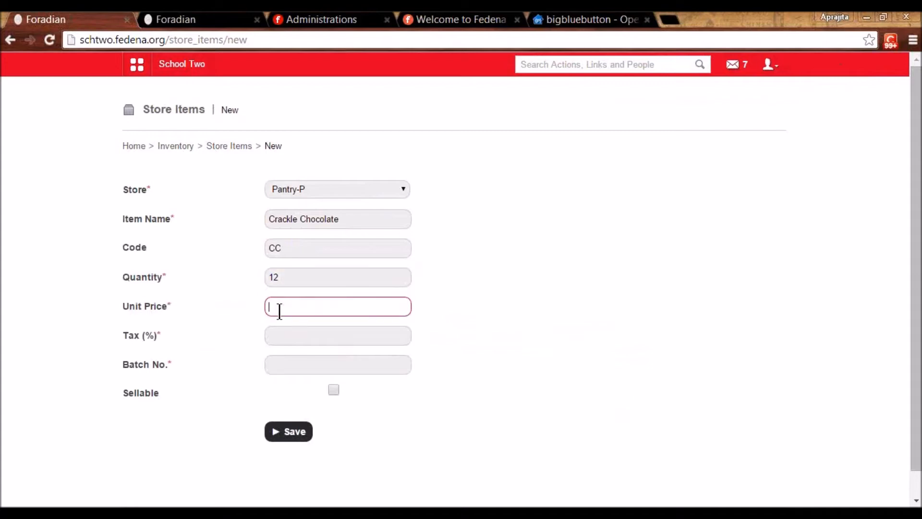
{"action": "type", "text": "40"}
{"action": "left_click", "coordinate": [289, 335]}
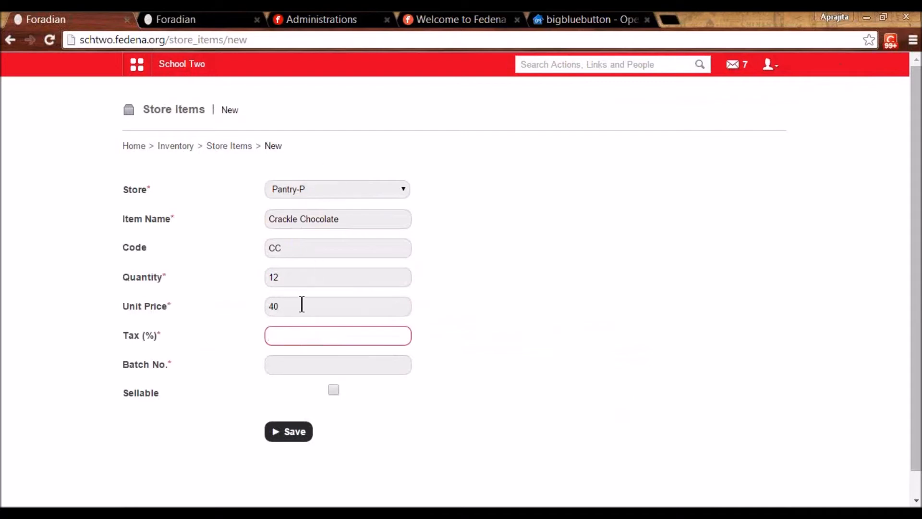
{"action": "type", "text": "0"}
{"action": "left_click", "coordinate": [459, 396]}
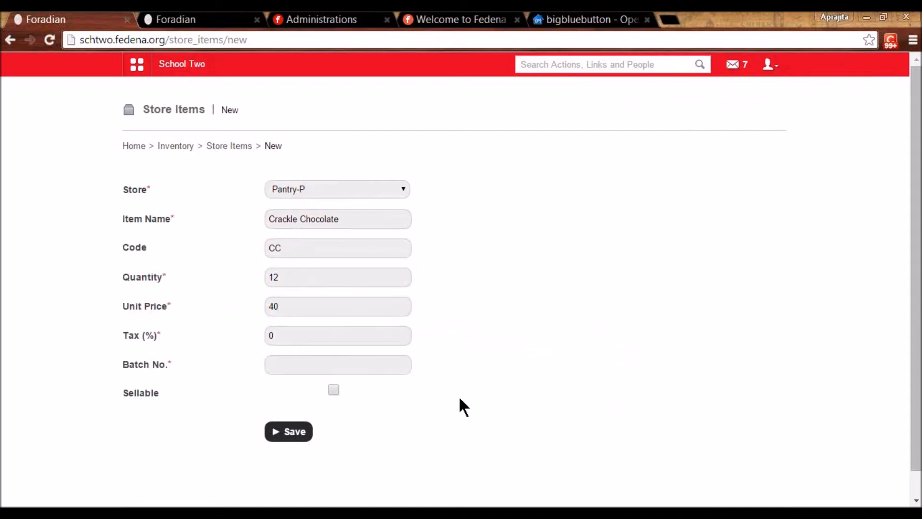
- Add batch B567, mark it sellable, set category Packed, and save the item
{"action": "left_click", "coordinate": [329, 364]}
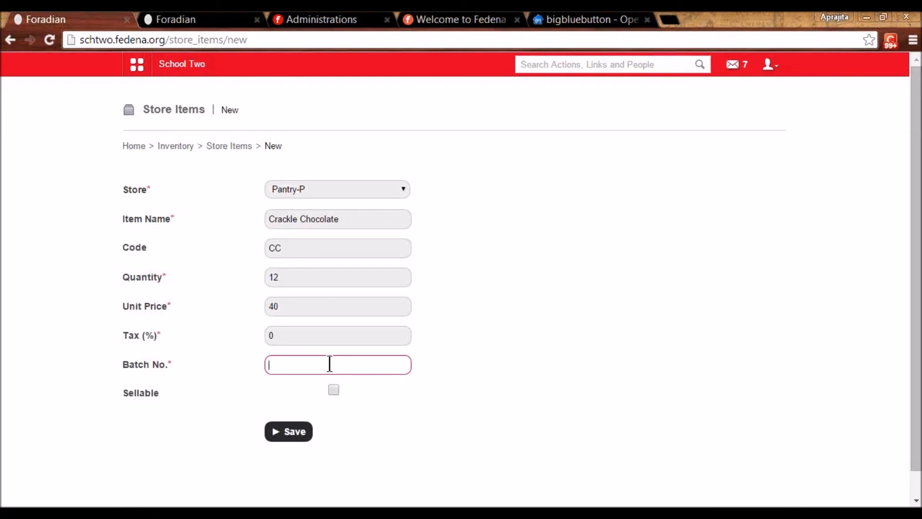
{"action": "type", "text": "B567"}
{"action": "left_click", "coordinate": [334, 390]}
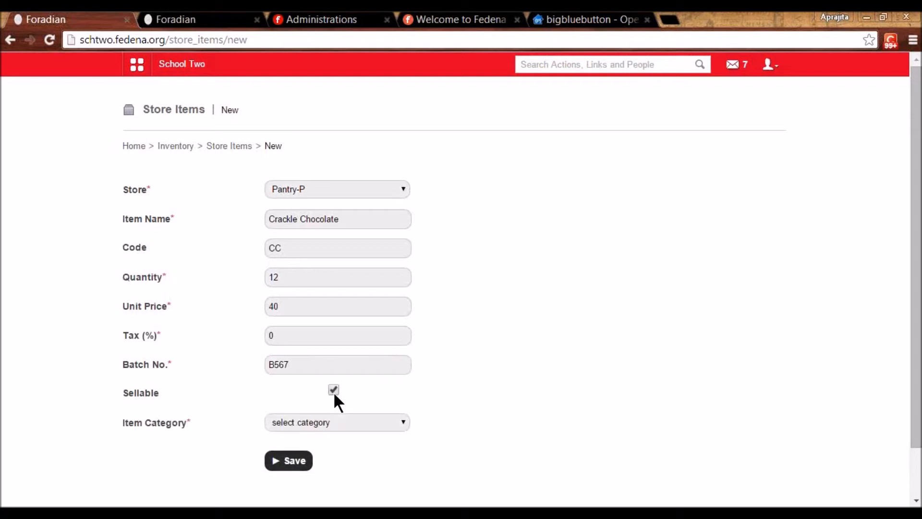
{"action": "left_click", "coordinate": [322, 426]}
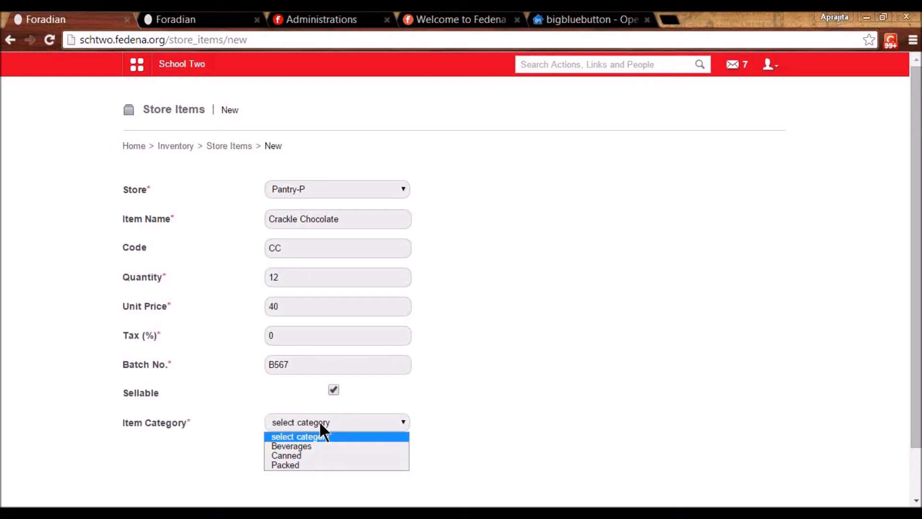
{"action": "left_click", "coordinate": [295, 464]}
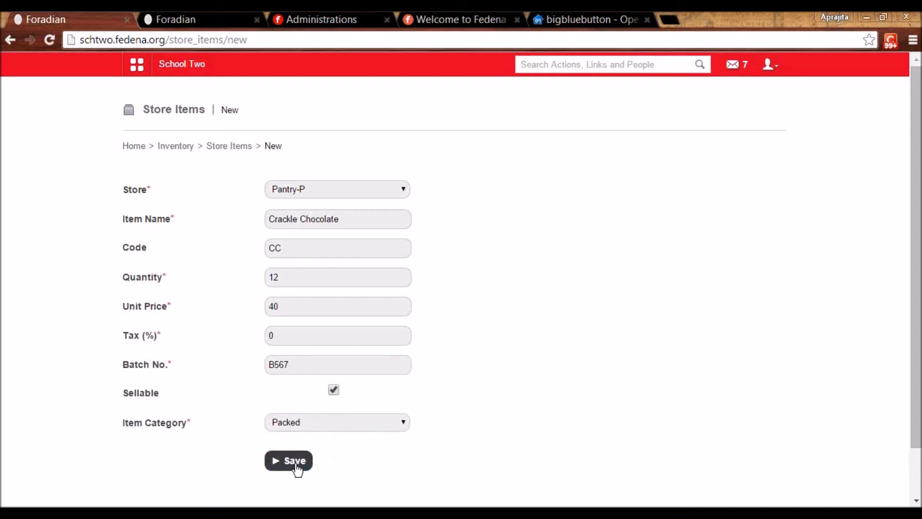
{"action": "left_click", "coordinate": [295, 462]}
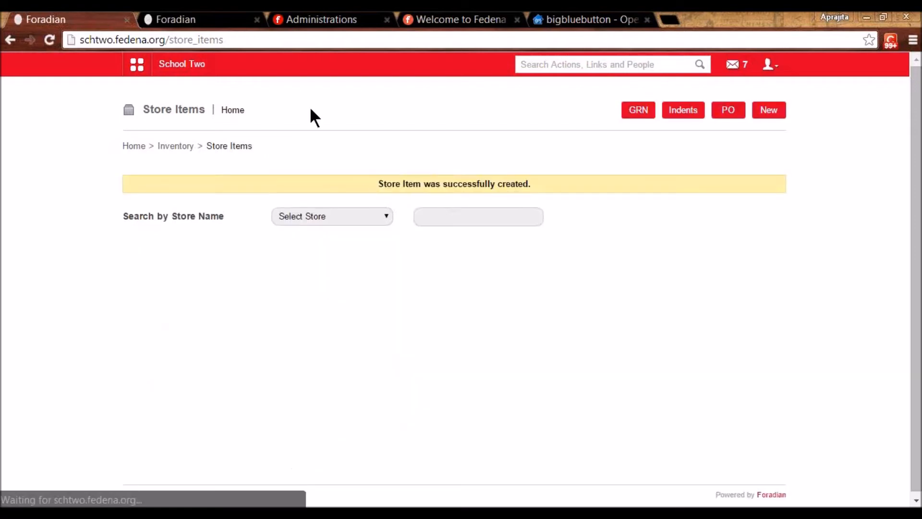
- Filter store items by Pantry to confirm Crackle Chocolate is listed
{"action": "left_click", "coordinate": [324, 217]}
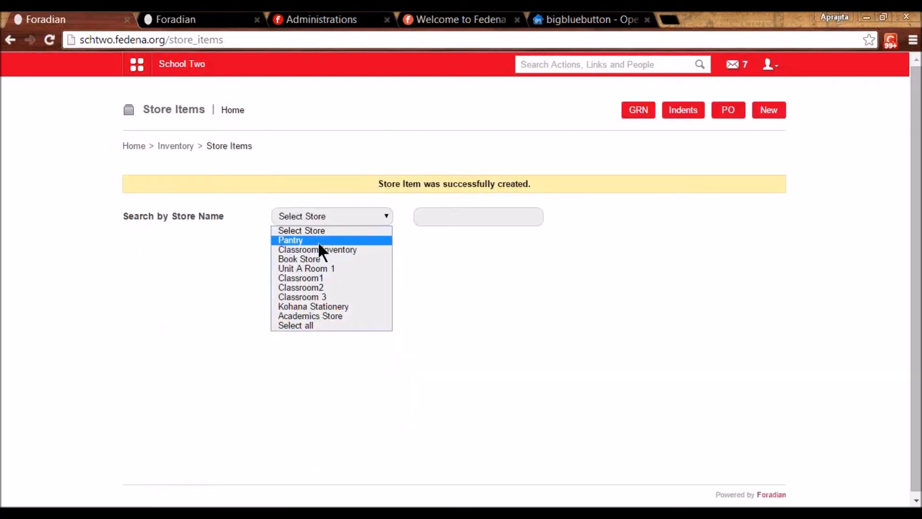
{"action": "left_click", "coordinate": [318, 241]}
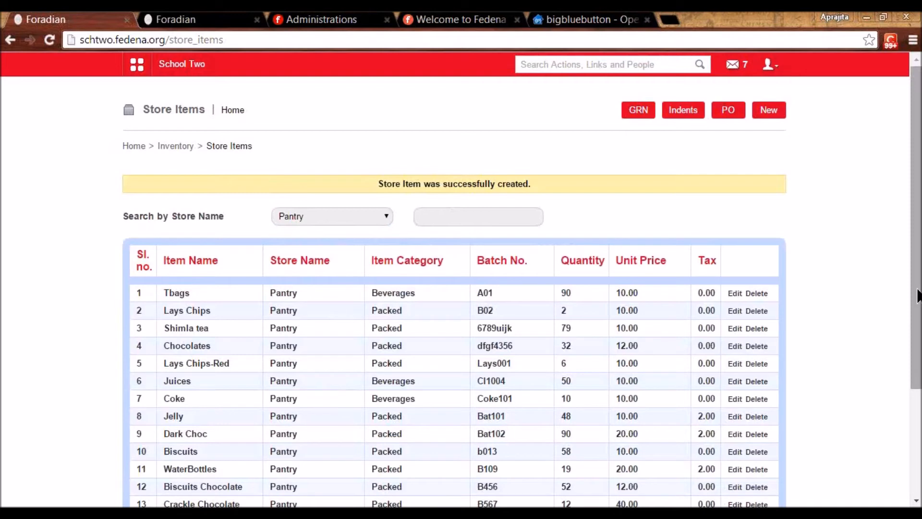
{"action": "left_click_drag", "start_coordinate": [916, 377], "coordinate": [916, 441]}
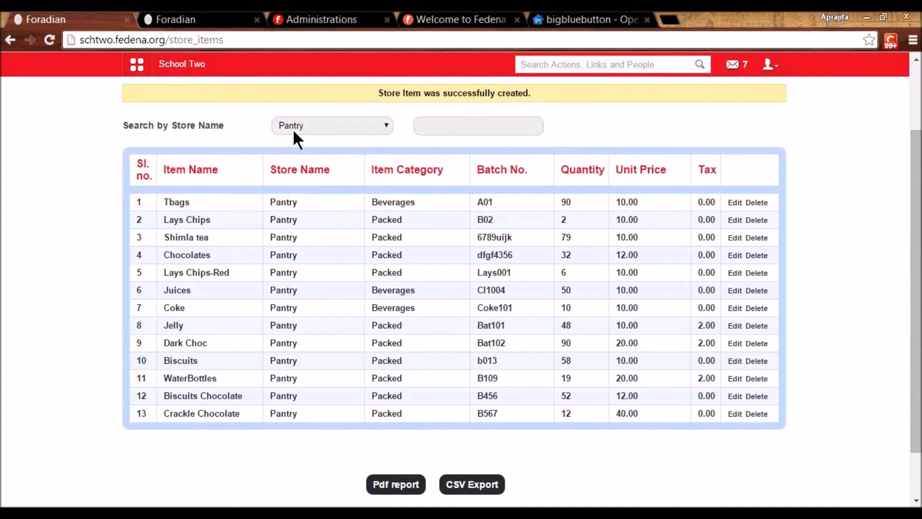
- Switch the filter to Classroom Inventory to review its items, then go back to Inventory home
{"action": "left_click", "coordinate": [369, 124]}
{"action": "left_click", "coordinate": [358, 159]}
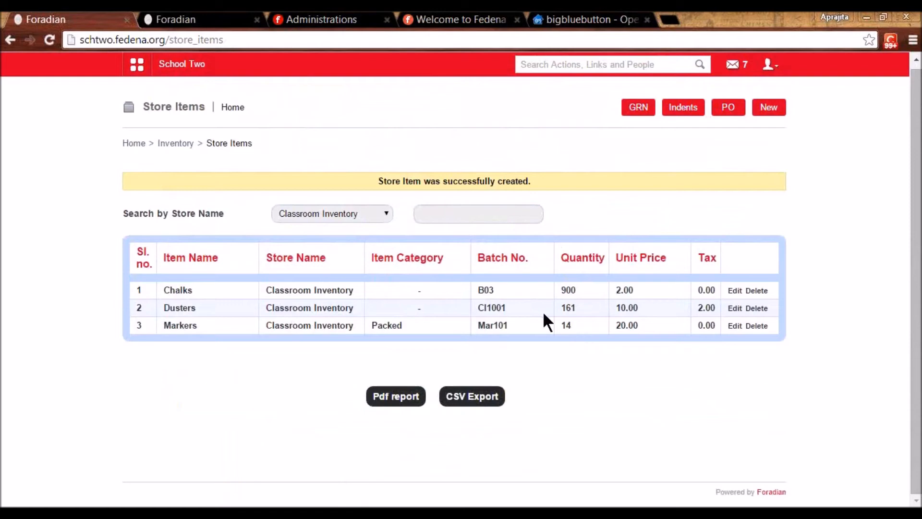
{"action": "left_click", "coordinate": [171, 149]}
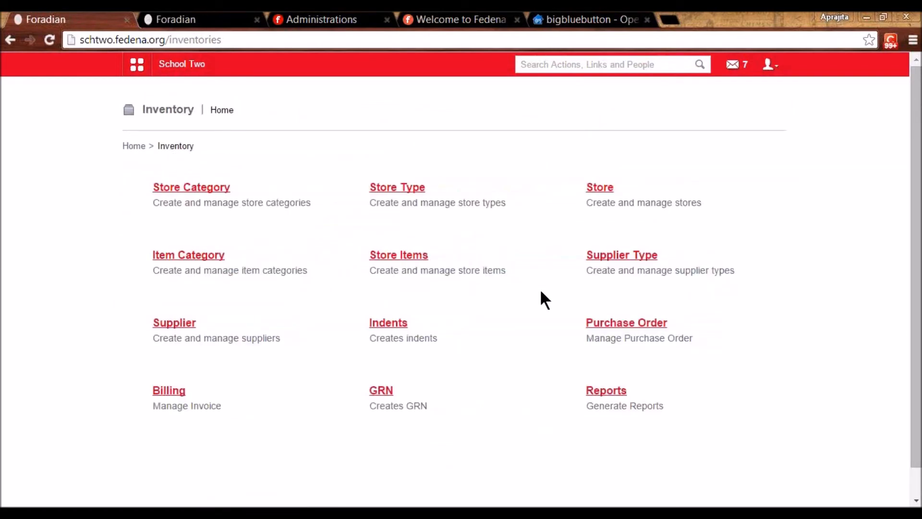
{"action": "left_click", "coordinate": [604, 261]}
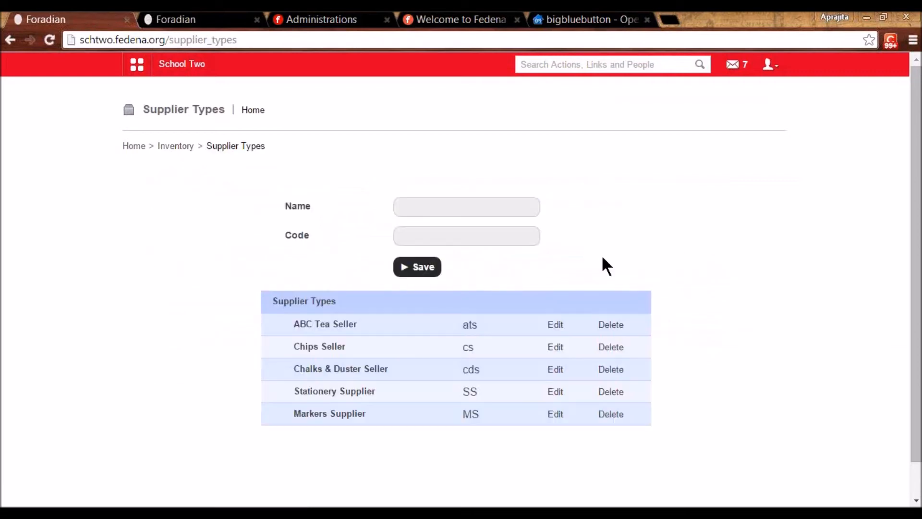
{"action": "left_click", "coordinate": [552, 393]}
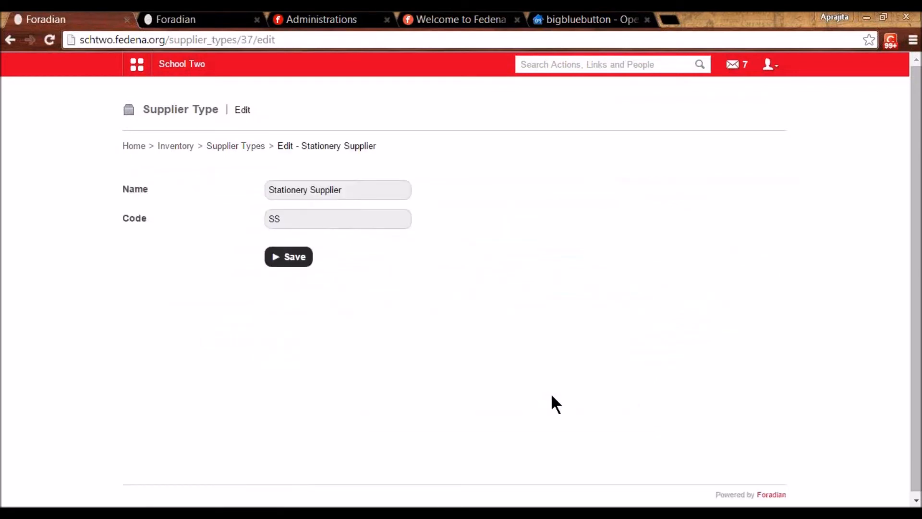
{"action": "left_click", "coordinate": [188, 145]}
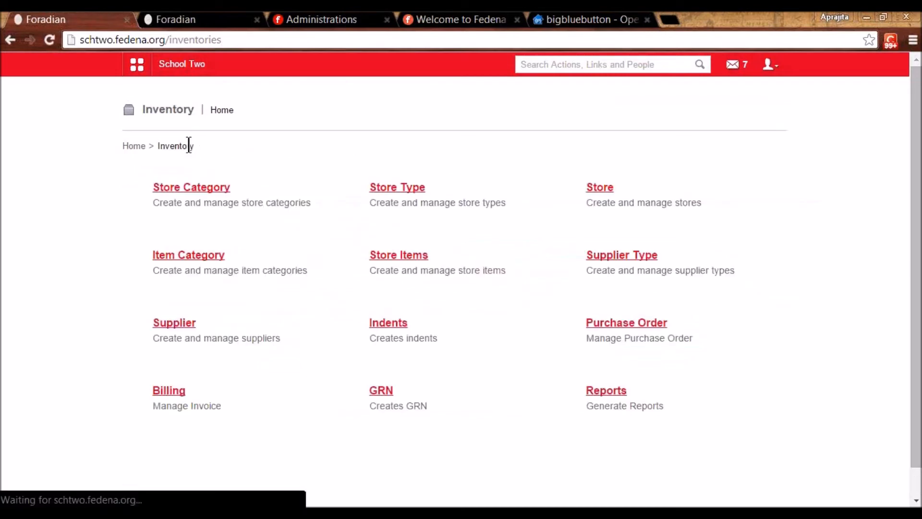
{"action": "left_click", "coordinate": [183, 324]}
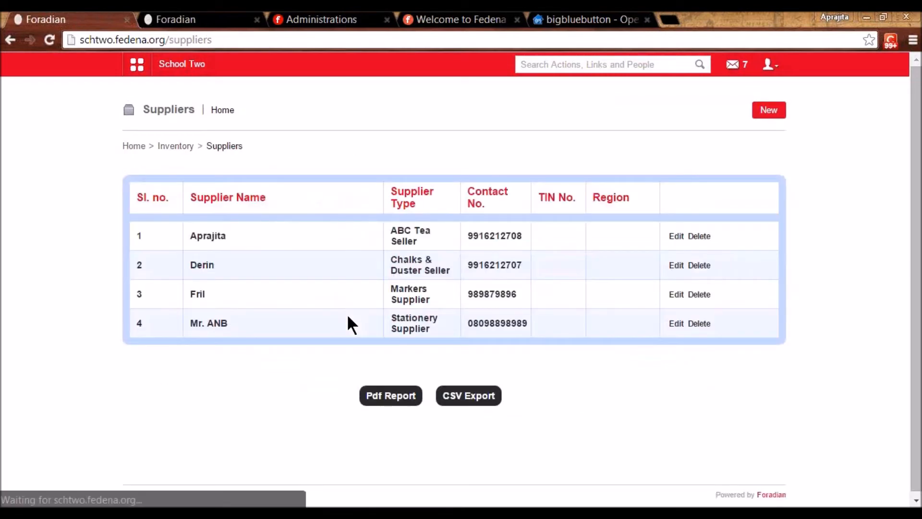
{"action": "left_click", "coordinate": [684, 236]}
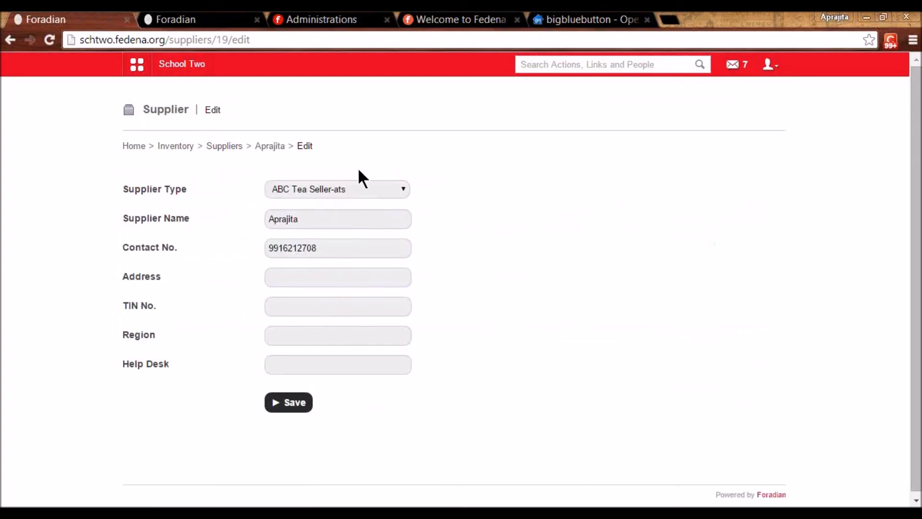
{"action": "left_click", "coordinate": [344, 190]}
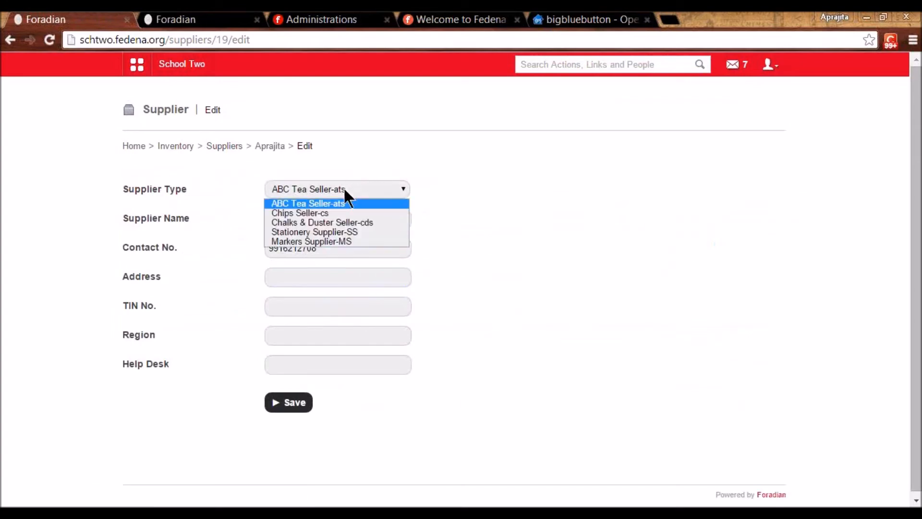
{"action": "left_click", "coordinate": [322, 231]}
{"action": "left_click", "coordinate": [322, 279]}
{"action": "left_click", "coordinate": [319, 308]}
{"action": "left_click", "coordinate": [322, 334]}
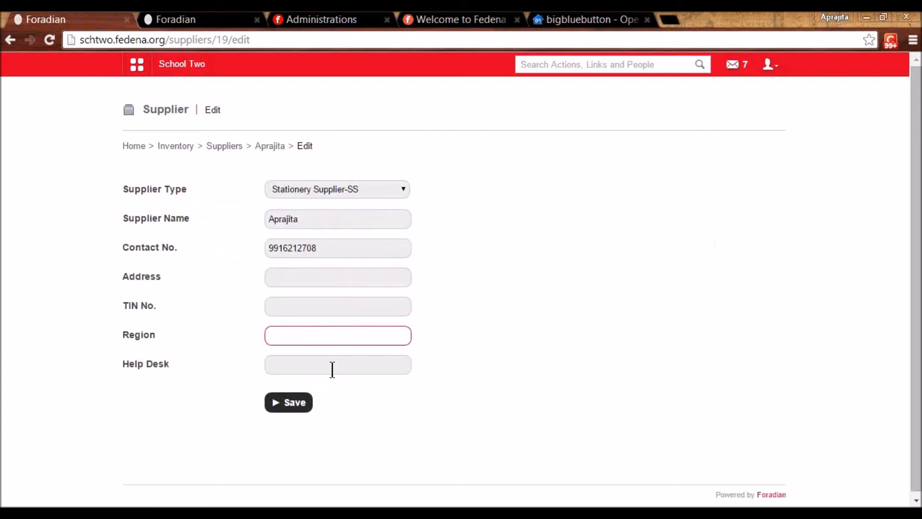
{"action": "left_click", "coordinate": [332, 368]}
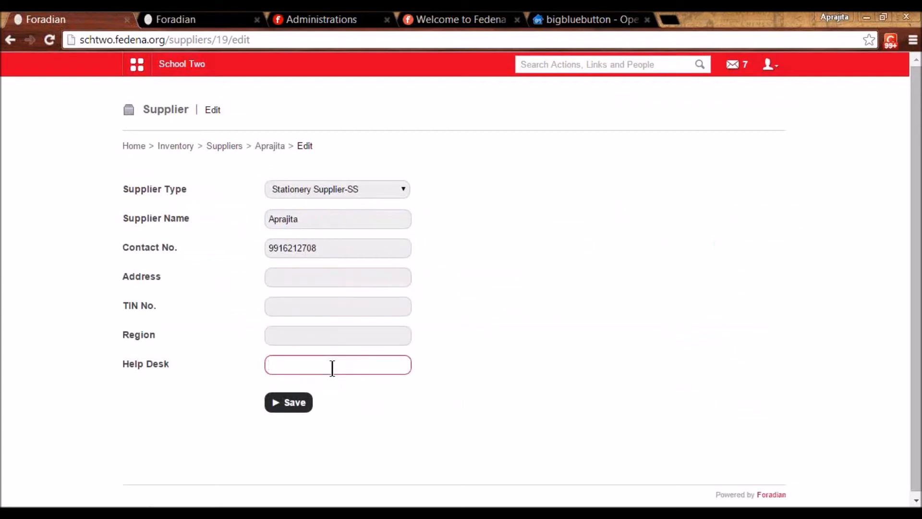
{"action": "left_click", "coordinate": [215, 147]}
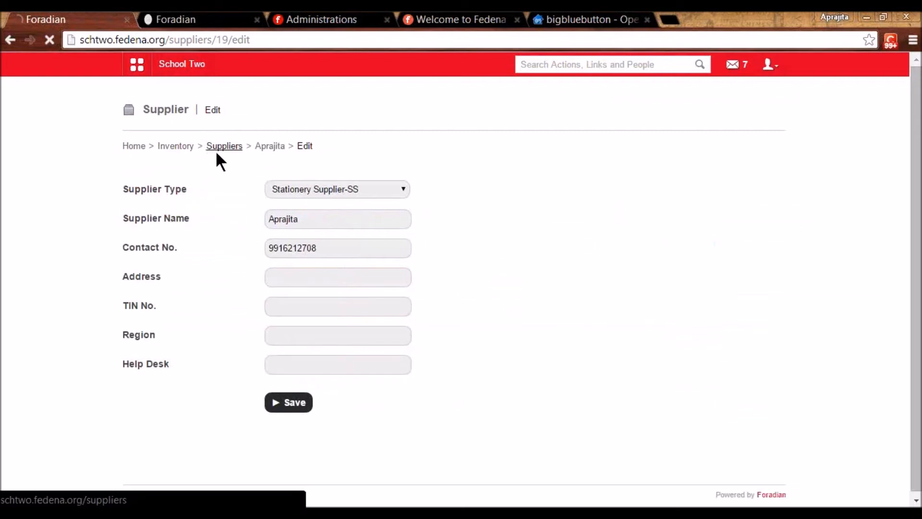
{"action": "left_click", "coordinate": [183, 145]}
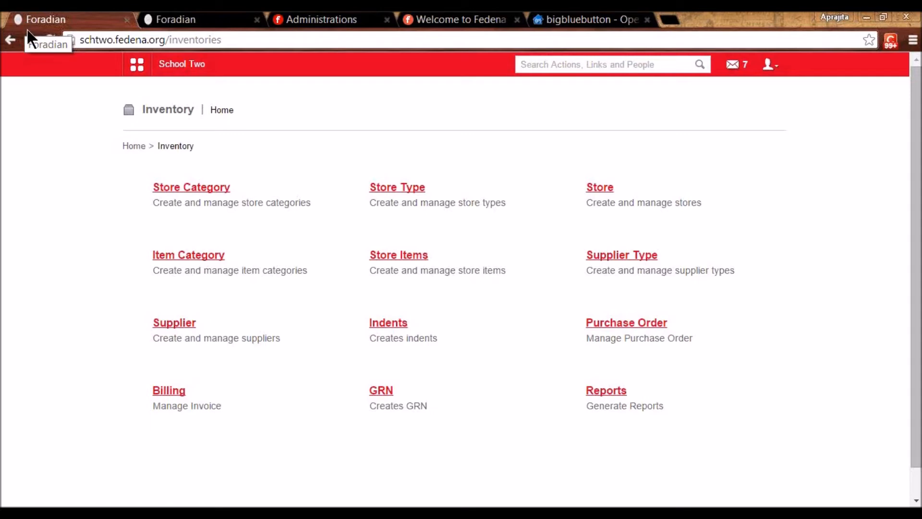
- Start new indent IN22 for Classroom Inventory with description '100 chalks'
{"action": "left_click", "coordinate": [395, 325]}
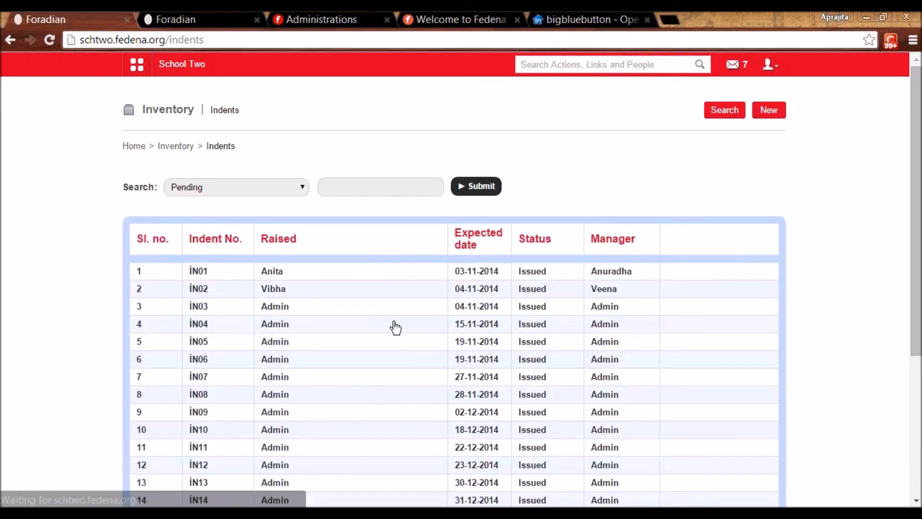
{"action": "left_click", "coordinate": [768, 110]}
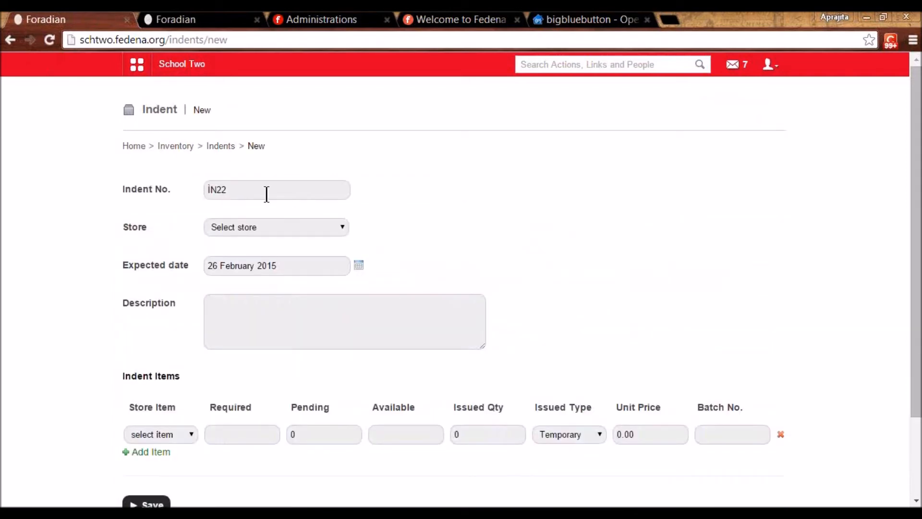
{"action": "left_click", "coordinate": [266, 194]}
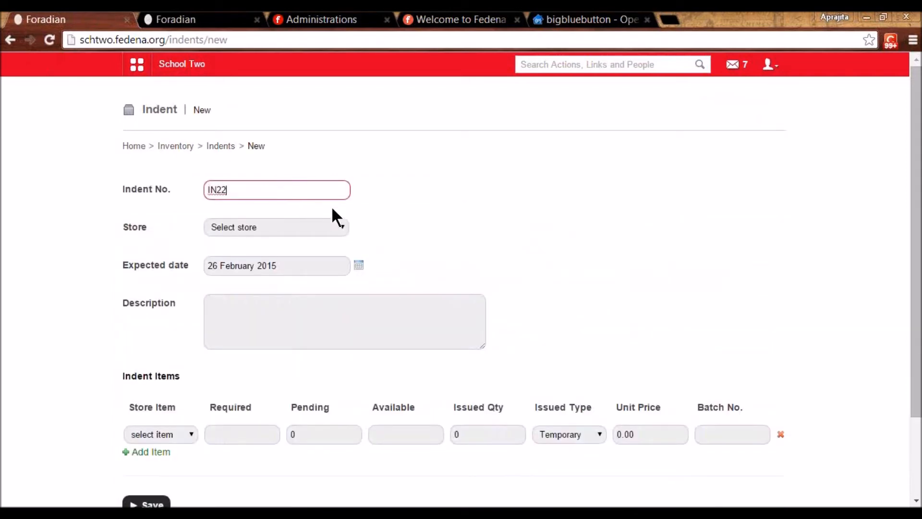
{"action": "left_click", "coordinate": [329, 226]}
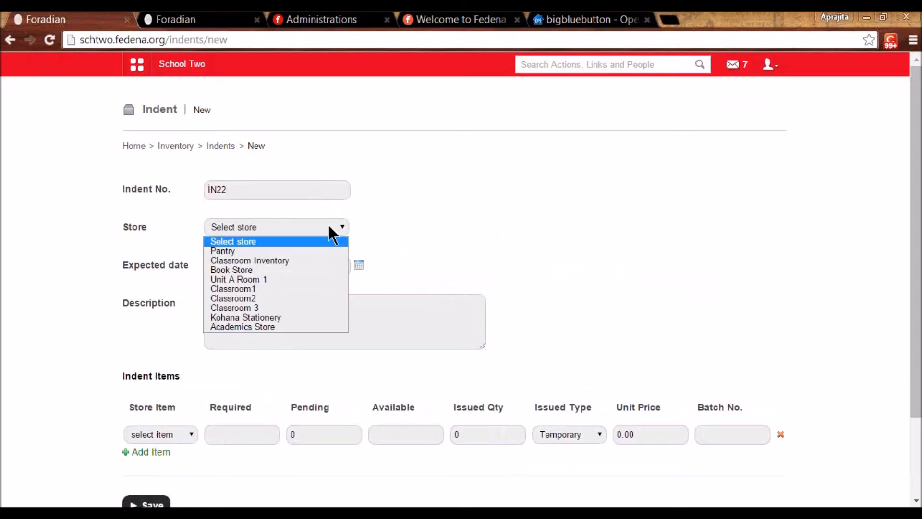
{"action": "left_click", "coordinate": [305, 262]}
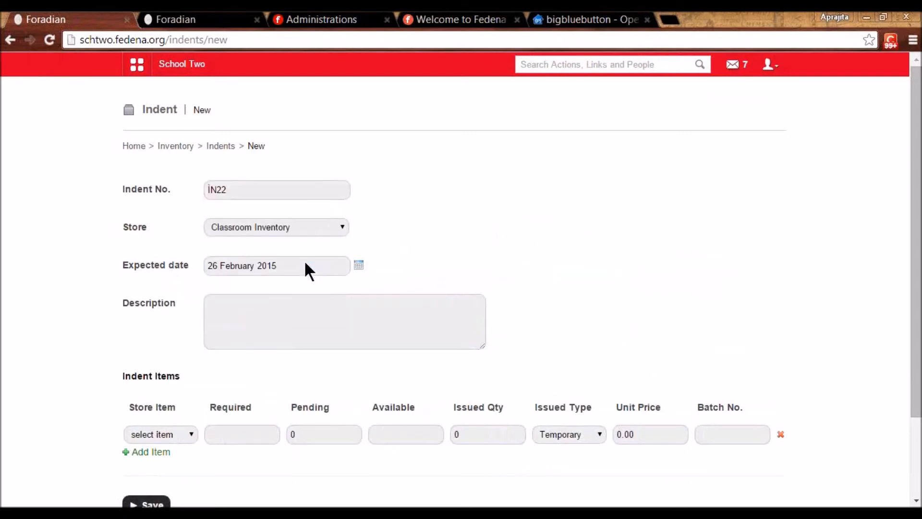
{"action": "scroll", "coordinate": [303, 260], "scroll_direction": "down", "scroll_amount": 1}
{"action": "left_click", "coordinate": [300, 247]}
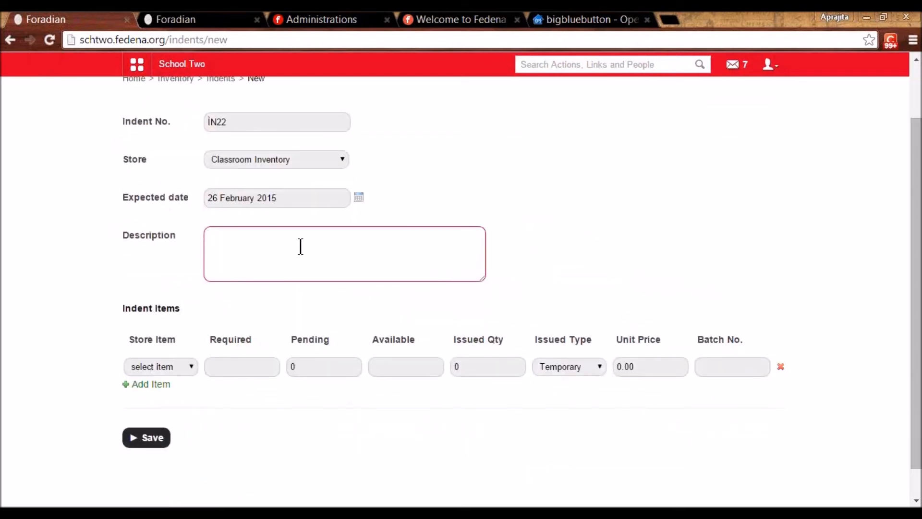
{"action": "type", "text": "100 chalks"}
- Request 100 Chalks on the indent and save it
{"action": "left_click", "coordinate": [247, 368]}
{"action": "left_click", "coordinate": [178, 368]}
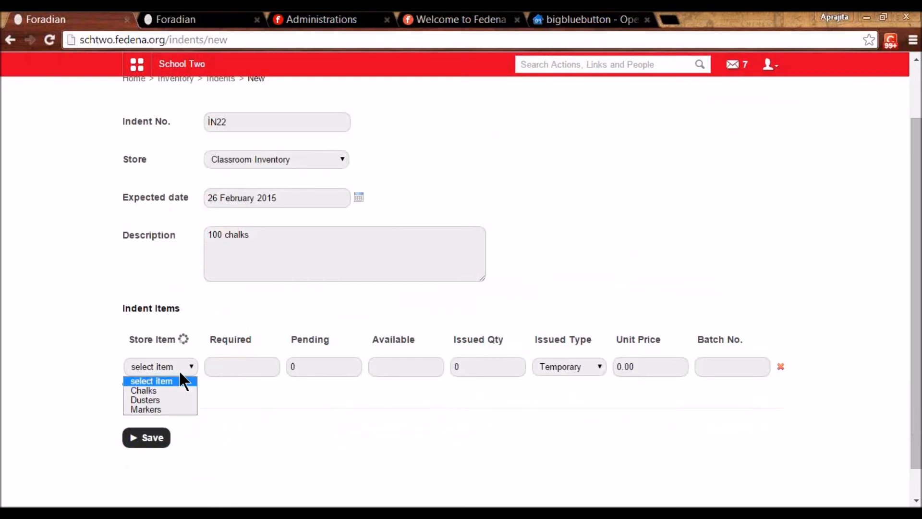
{"action": "left_click", "coordinate": [177, 390]}
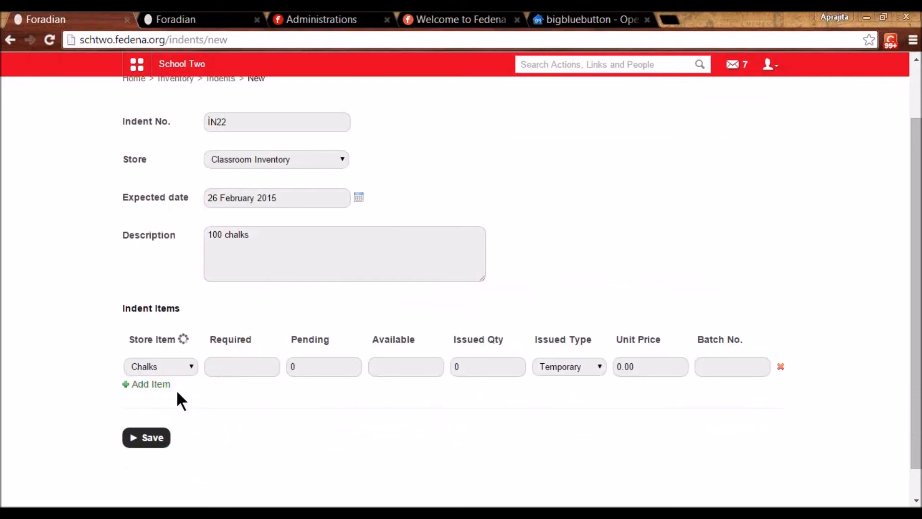
{"action": "left_click", "coordinate": [398, 368]}
{"action": "left_click", "coordinate": [249, 370]}
{"action": "type", "text": "100"}
{"action": "left_click", "coordinate": [314, 399]}
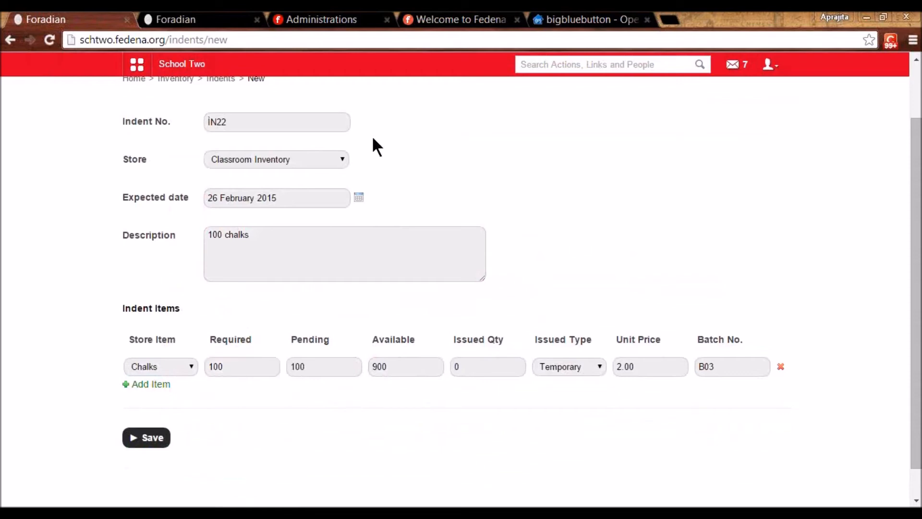
{"action": "left_click", "coordinate": [160, 443]}
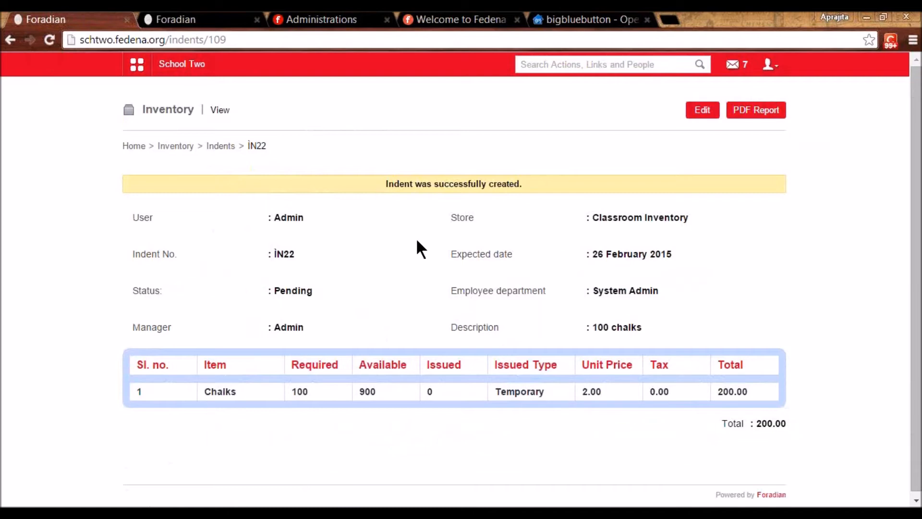
{"action": "left_click_drag", "start_coordinate": [248, 143], "coordinate": [291, 166]}
{"action": "left_click", "coordinate": [291, 166]}
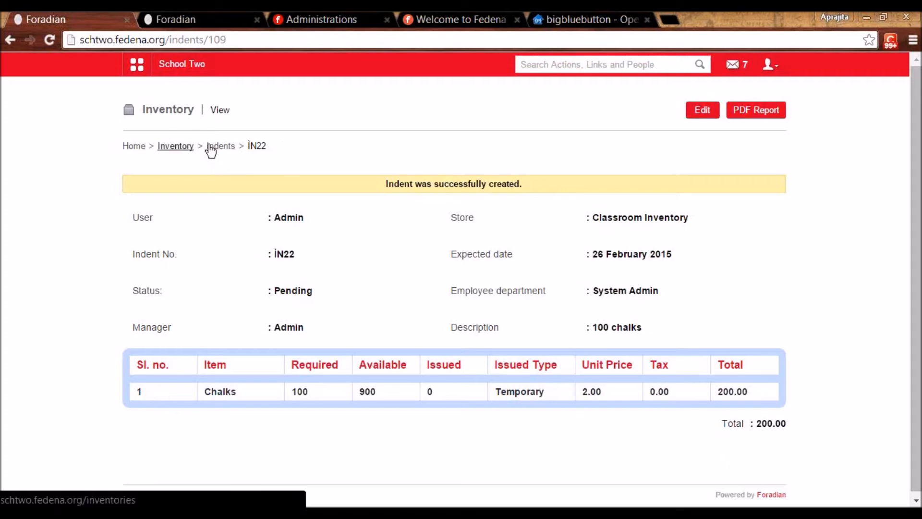
- Locate indent IN22 on the second page of the indents list
{"action": "left_click", "coordinate": [181, 147]}
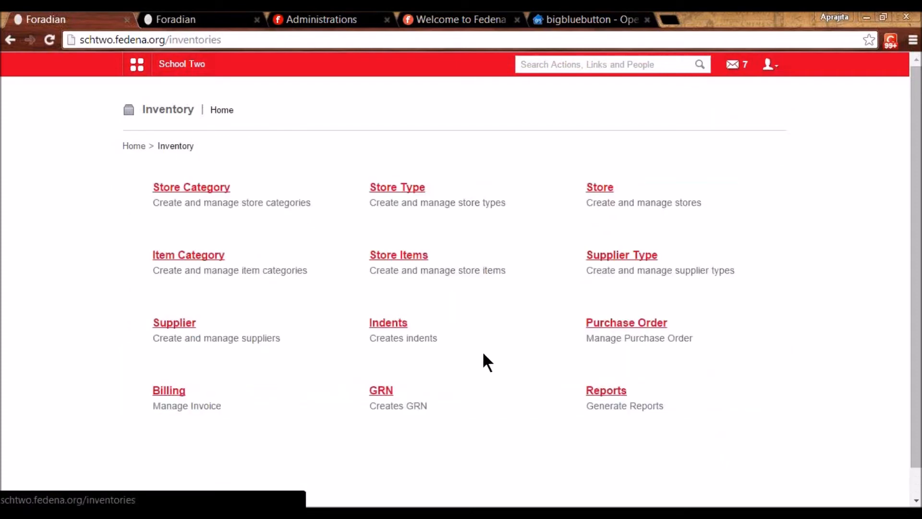
{"action": "left_click", "coordinate": [409, 325]}
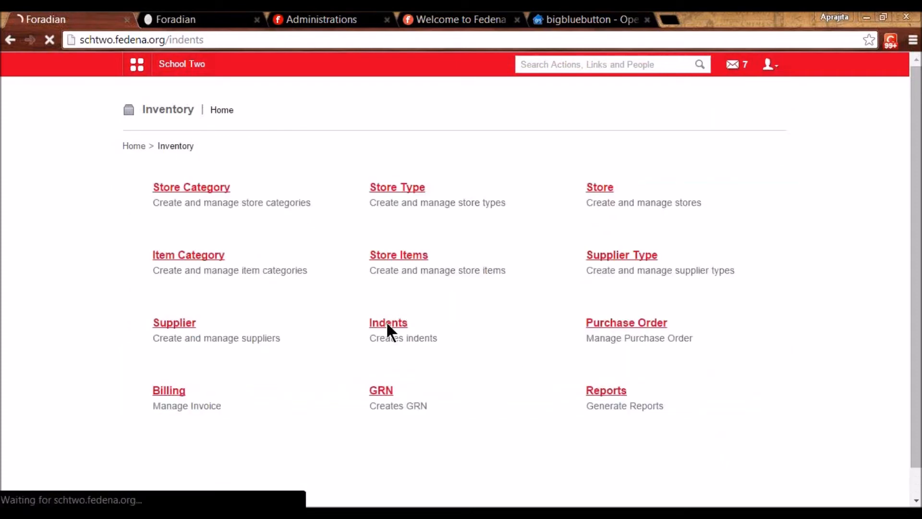
{"action": "left_click", "coordinate": [255, 189]}
{"action": "left_click", "coordinate": [244, 202]}
{"action": "scroll", "coordinate": [384, 360], "scroll_direction": "down", "scroll_amount": 5}
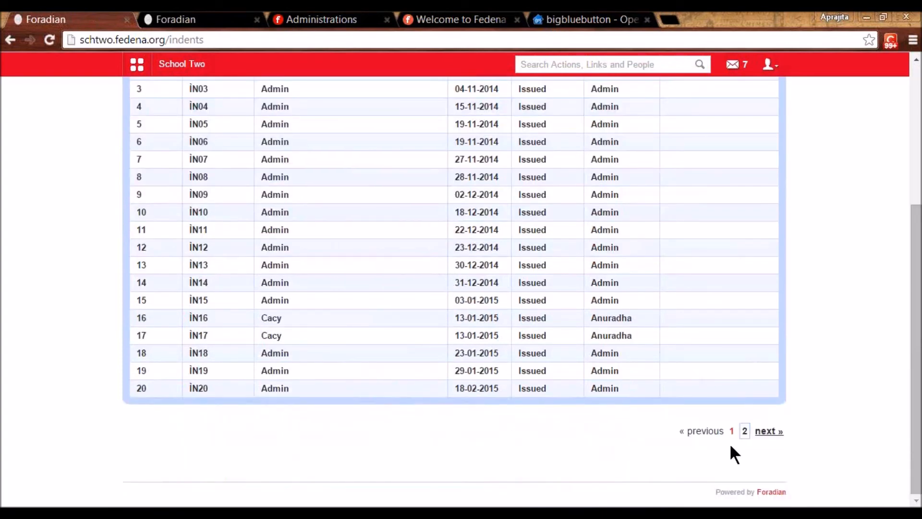
{"action": "left_click", "coordinate": [756, 431]}
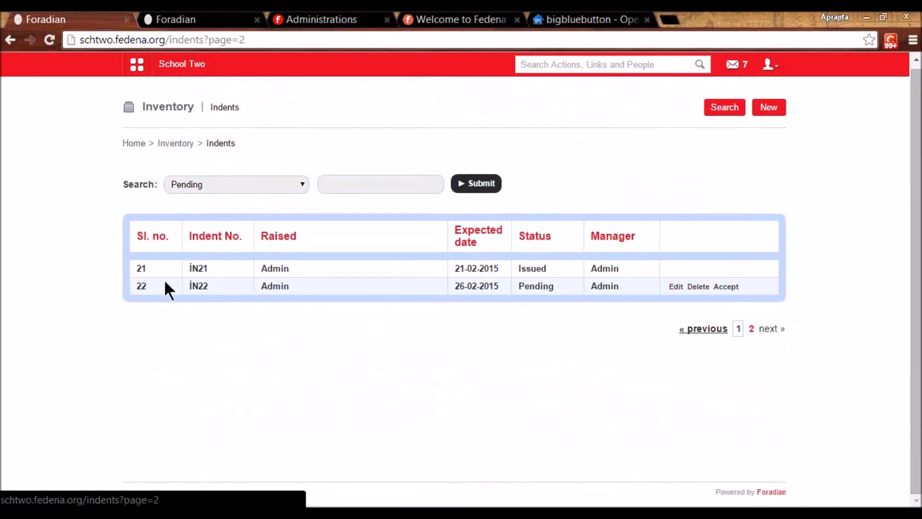
- Accept IN22 with status Issued, save, and return to Inventory home
{"action": "triple_click", "coordinate": [723, 287]}
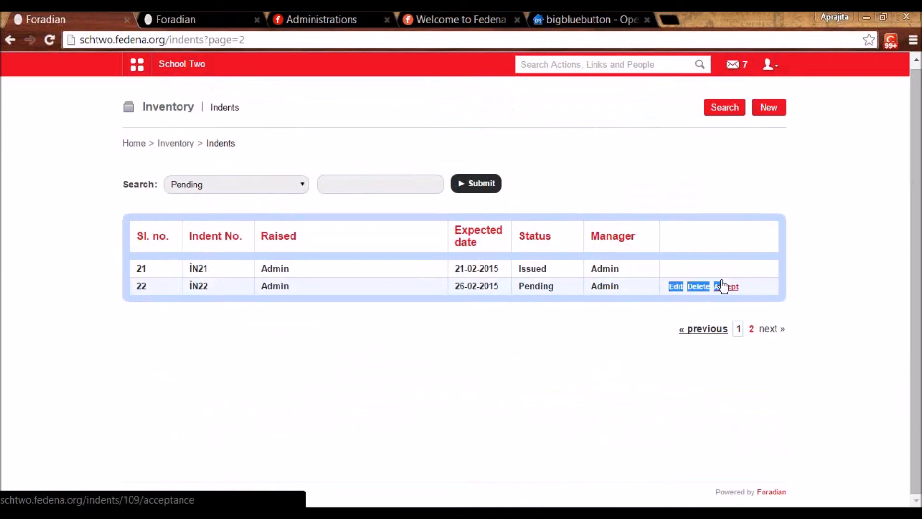
{"action": "left_click", "coordinate": [300, 190]}
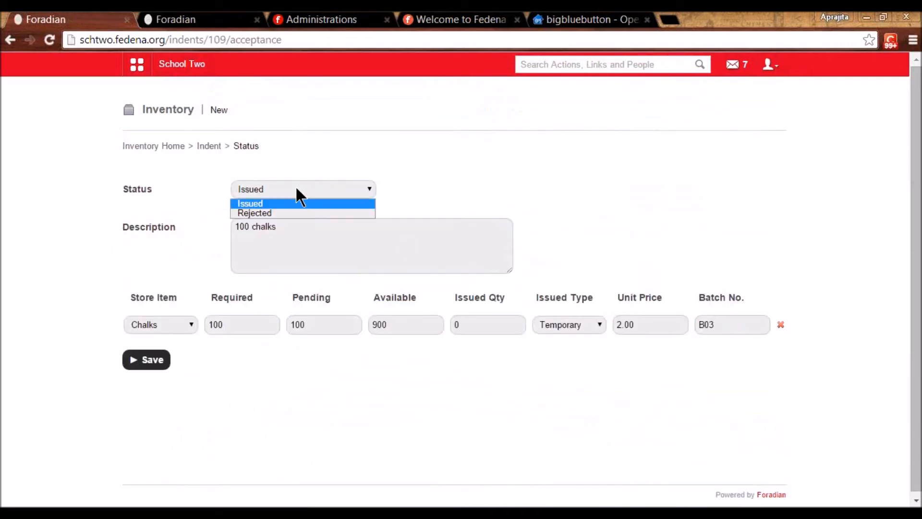
{"action": "left_click", "coordinate": [296, 188]}
{"action": "left_click", "coordinate": [164, 361]}
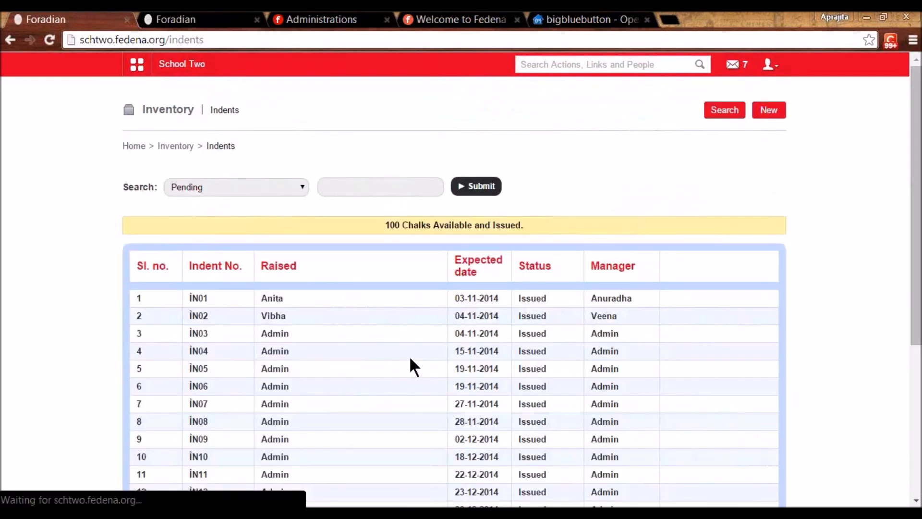
{"action": "left_click", "coordinate": [184, 146]}
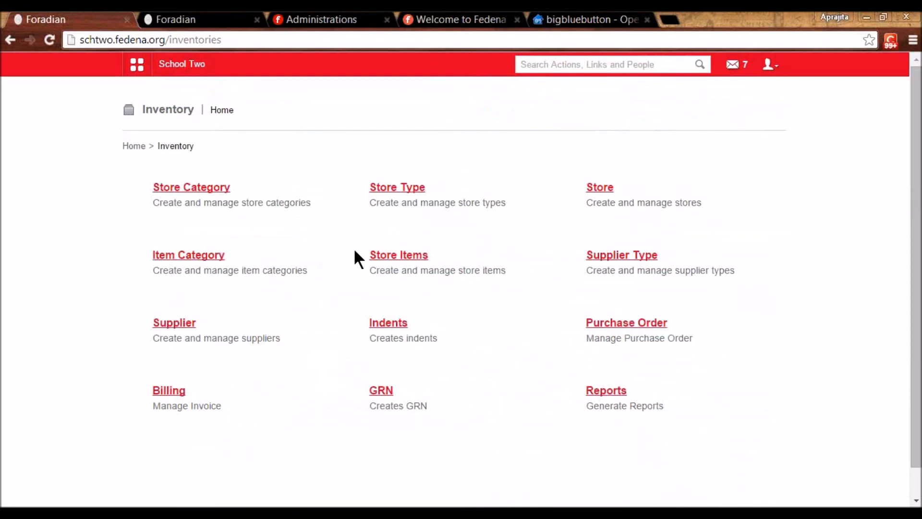
{"action": "left_click", "coordinate": [399, 255]}
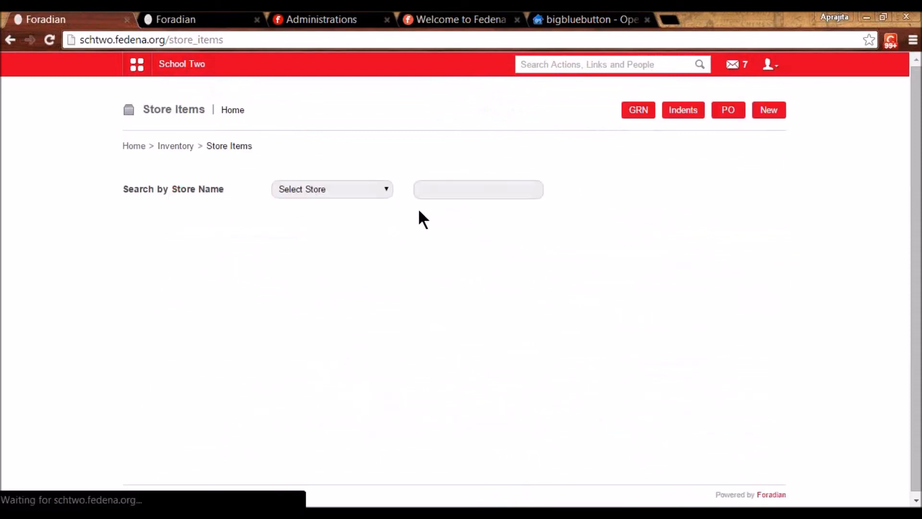
{"action": "left_click", "coordinate": [385, 192]}
{"action": "left_click", "coordinate": [357, 220]}
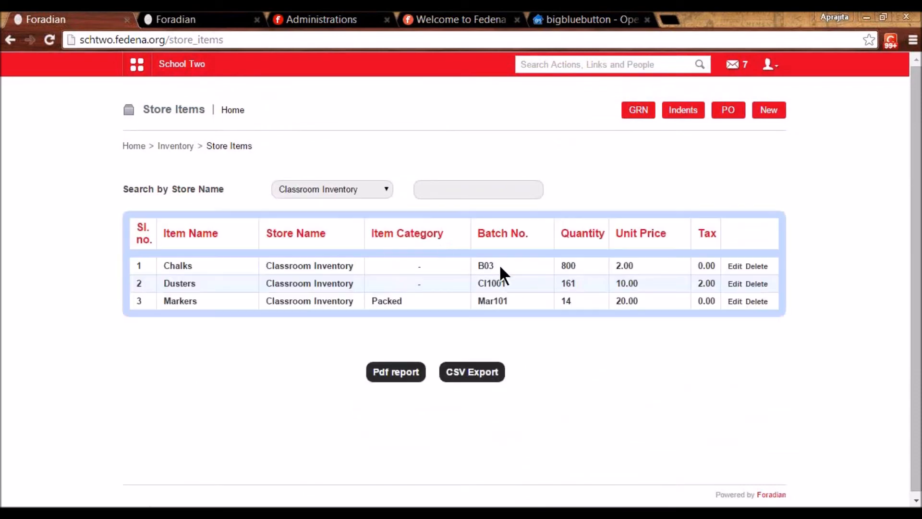
{"action": "double_click", "coordinate": [566, 264]}
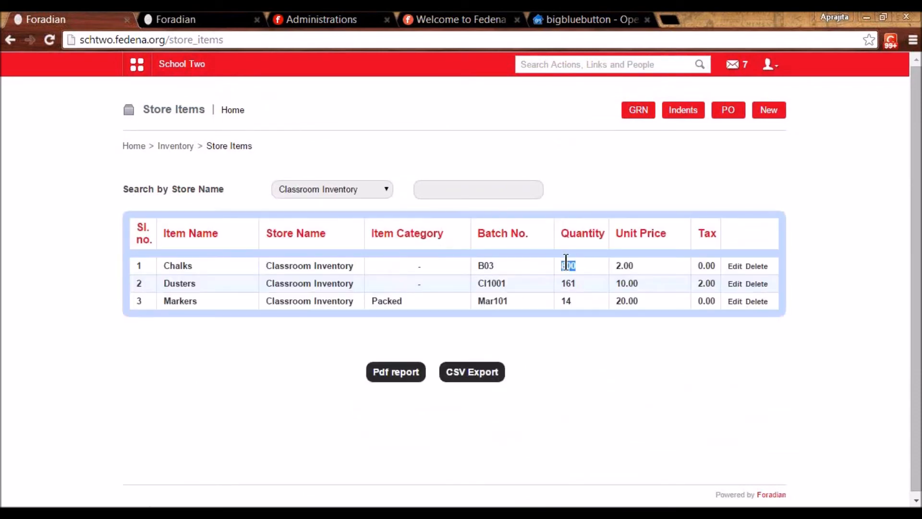
{"action": "left_click", "coordinate": [588, 330]}
{"action": "left_click", "coordinate": [183, 146]}
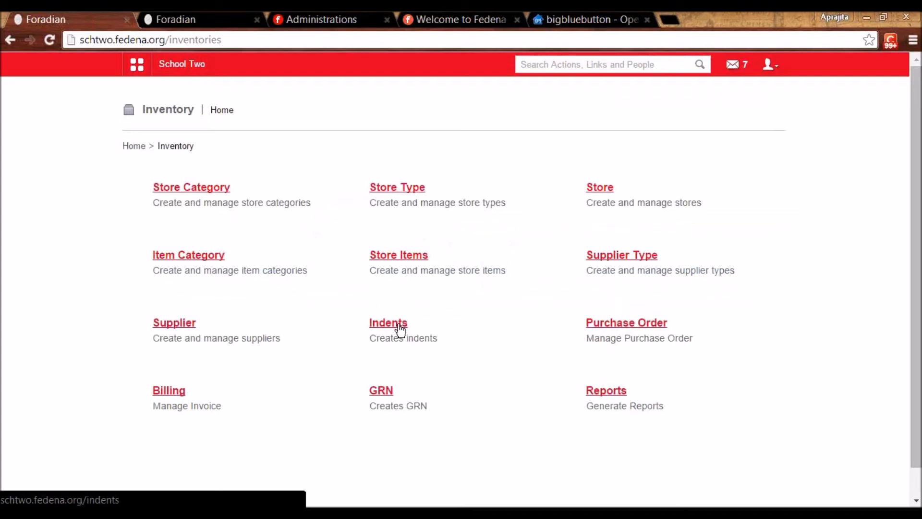
- Start purchase order P25 for Classroom Inventory from a Chalks & Duster Seller supplier
{"action": "left_click", "coordinate": [623, 329]}
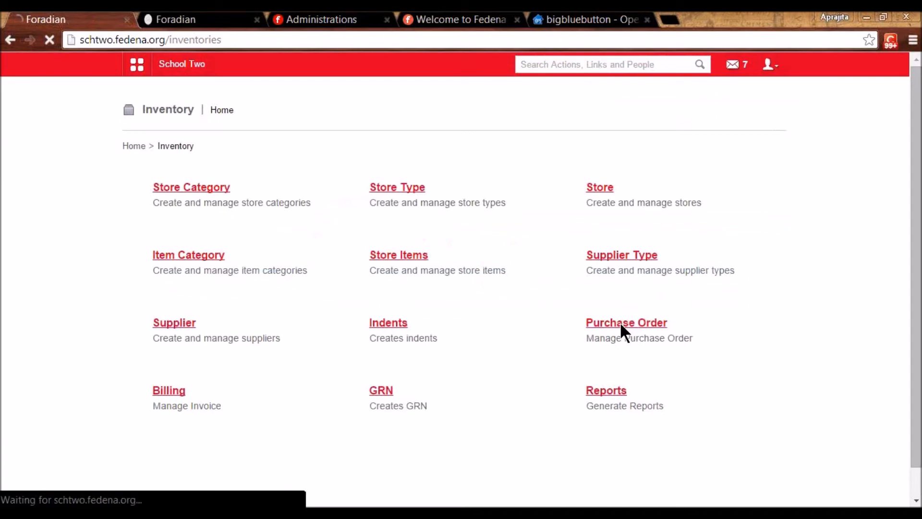
{"action": "left_click", "coordinate": [769, 111]}
{"action": "scroll", "coordinate": [253, 198], "scroll_direction": "down", "scroll_amount": 3}
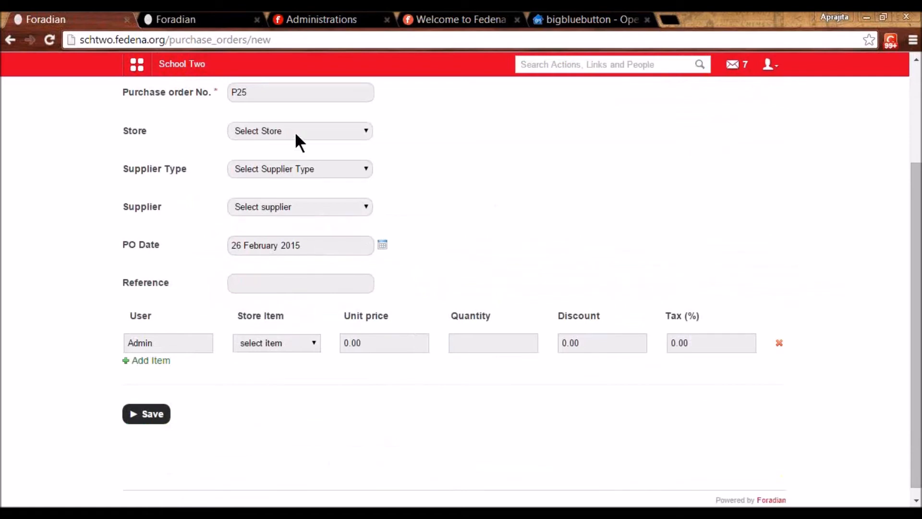
{"action": "left_click", "coordinate": [295, 131]}
{"action": "left_click", "coordinate": [303, 163]}
{"action": "left_click", "coordinate": [298, 169]}
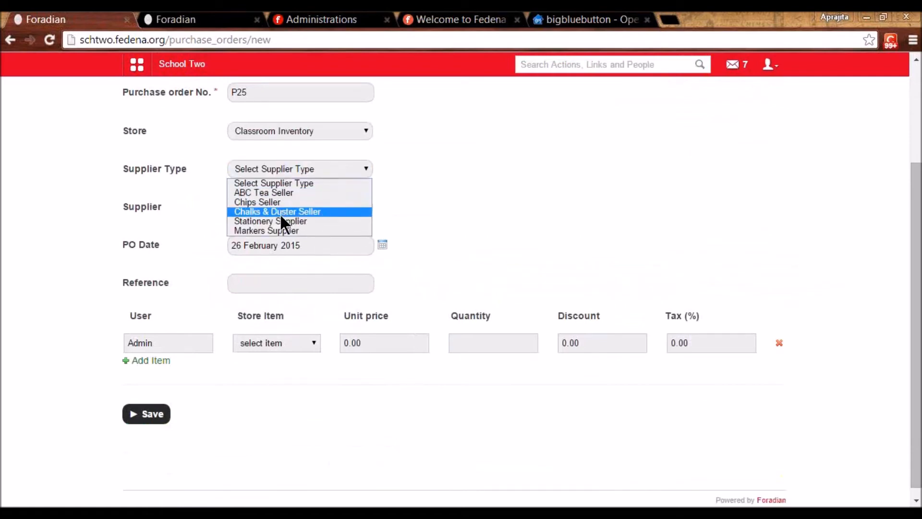
{"action": "left_click", "coordinate": [280, 212]}
{"action": "left_click", "coordinate": [283, 206]}
{"action": "left_click", "coordinate": [275, 231]}
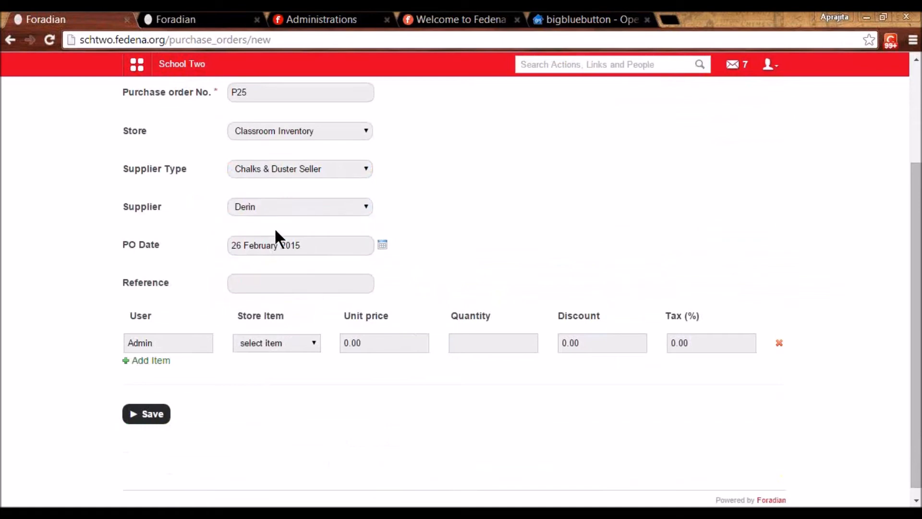
- Order 100 Chalks on the purchase order and save it
{"action": "left_click", "coordinate": [263, 282]}
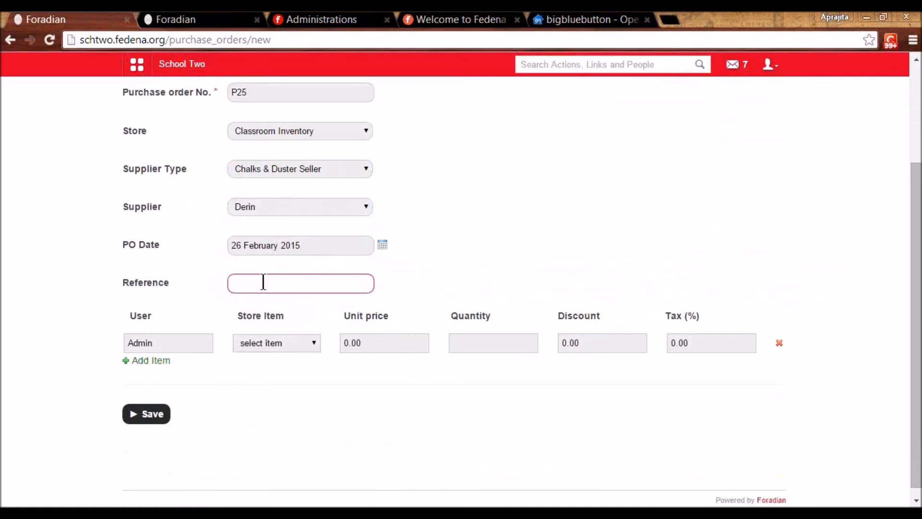
{"action": "left_click", "coordinate": [273, 347]}
{"action": "left_click", "coordinate": [264, 367]}
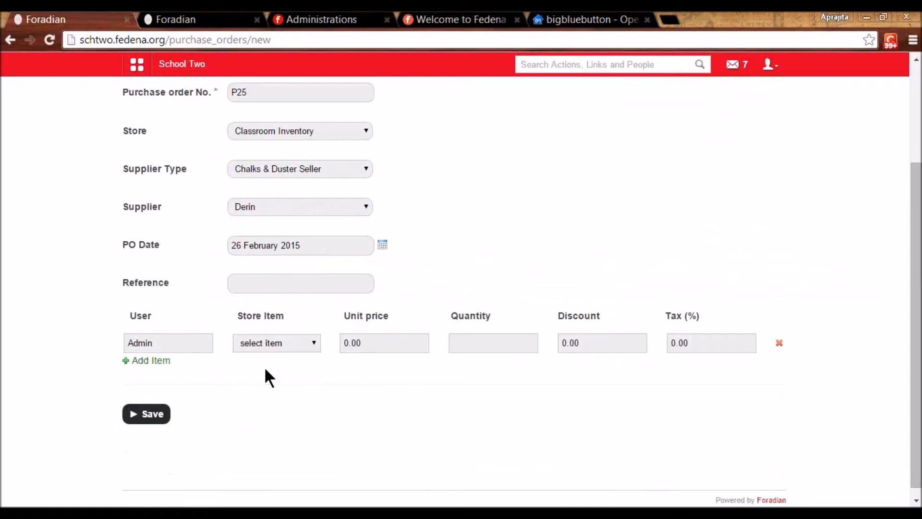
{"action": "left_click", "coordinate": [465, 349]}
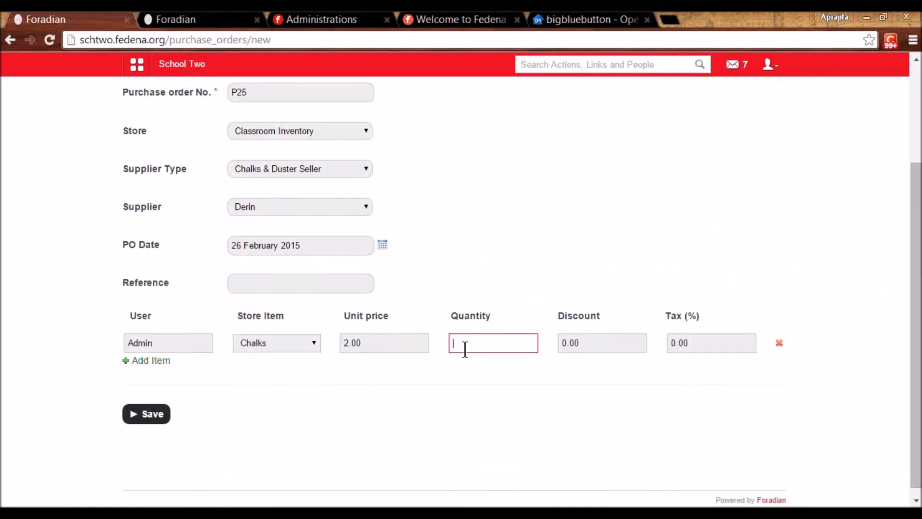
{"action": "type", "text": "100"}
{"action": "left_click", "coordinate": [468, 380]}
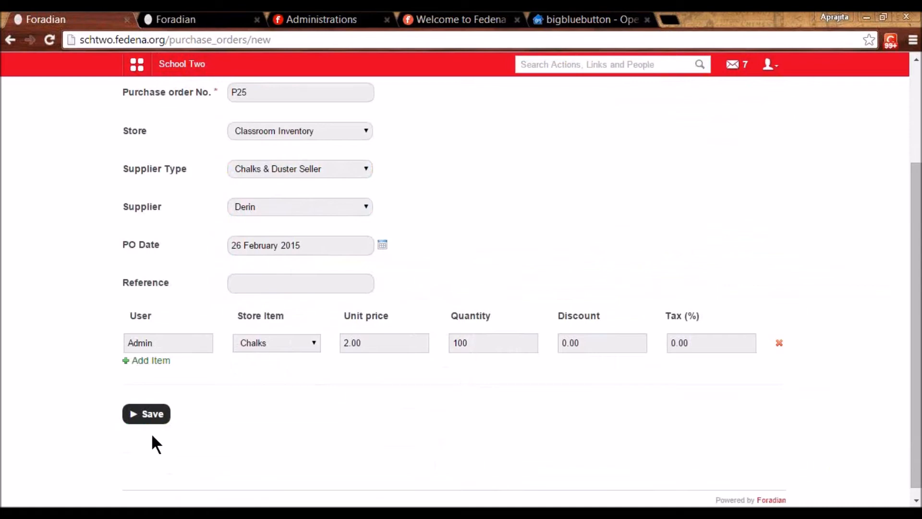
{"action": "left_click", "coordinate": [149, 417]}
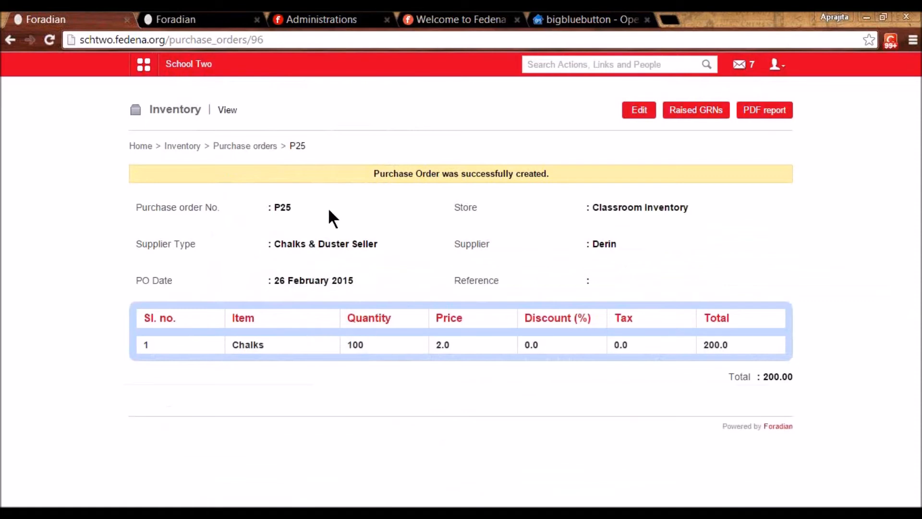
- Find P25 on page two of purchase orders, accept it as Issued, and return home
{"action": "left_click", "coordinate": [230, 147]}
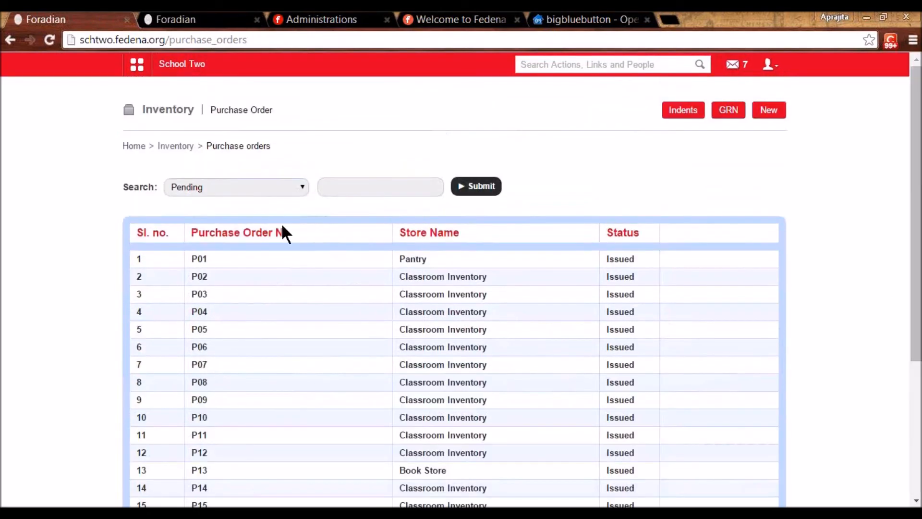
{"action": "scroll", "coordinate": [294, 235], "scroll_direction": "down", "scroll_amount": 4}
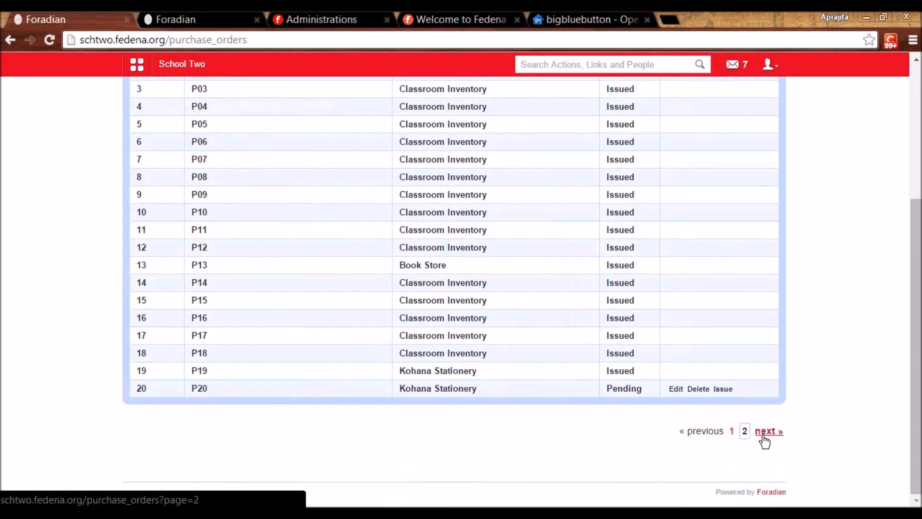
{"action": "left_click", "coordinate": [764, 432]}
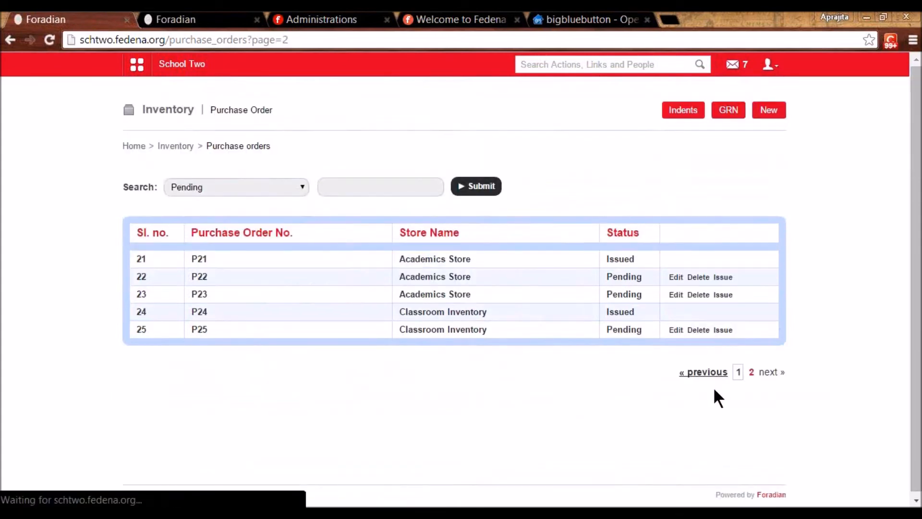
{"action": "left_click", "coordinate": [712, 335]}
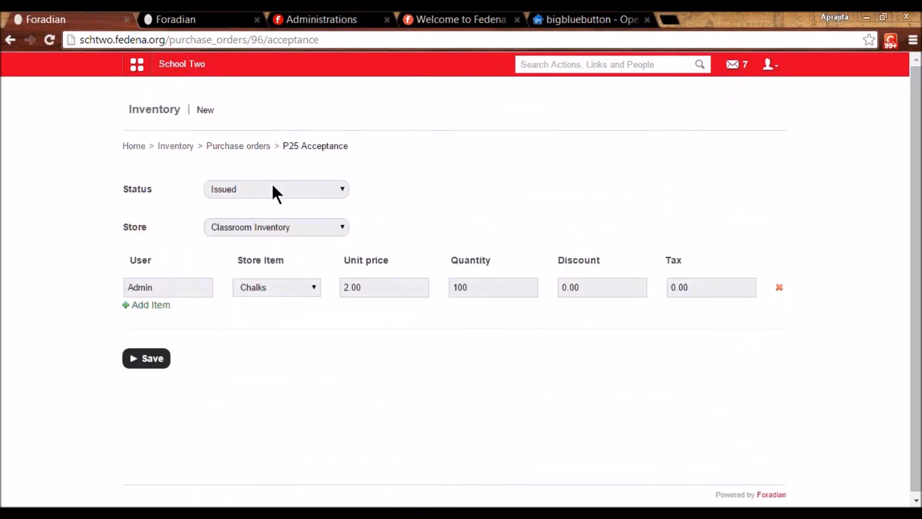
{"action": "left_click", "coordinate": [273, 190]}
{"action": "left_click", "coordinate": [267, 203]}
{"action": "left_click", "coordinate": [145, 358]}
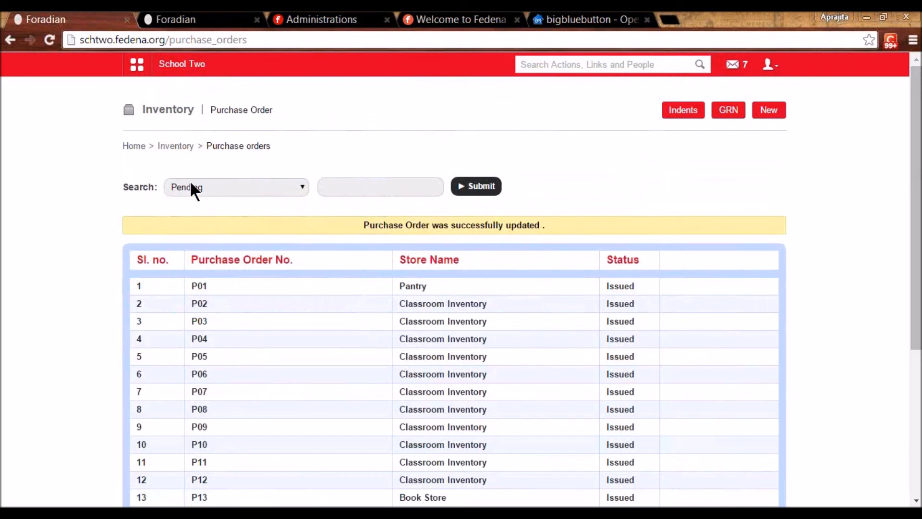
{"action": "left_click", "coordinate": [165, 147]}
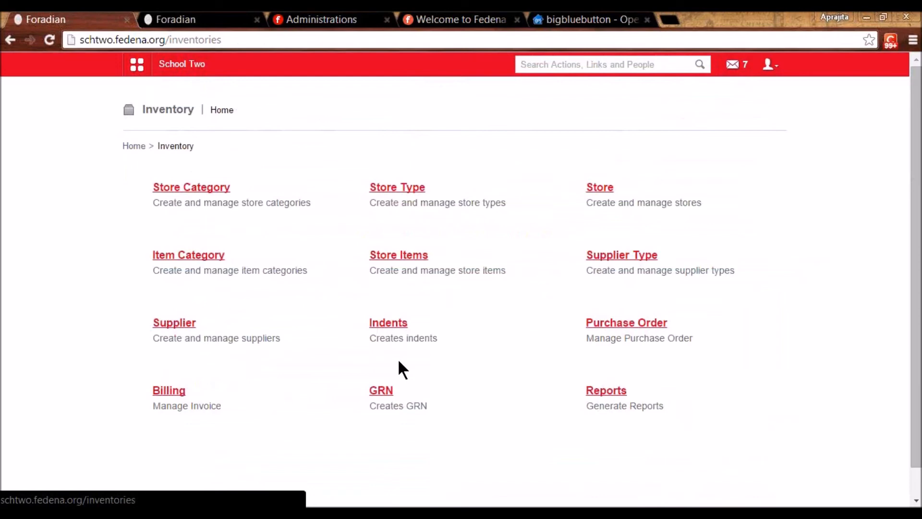
- Start new goods receipt note g22 against purchase order P25
{"action": "left_click", "coordinate": [382, 394]}
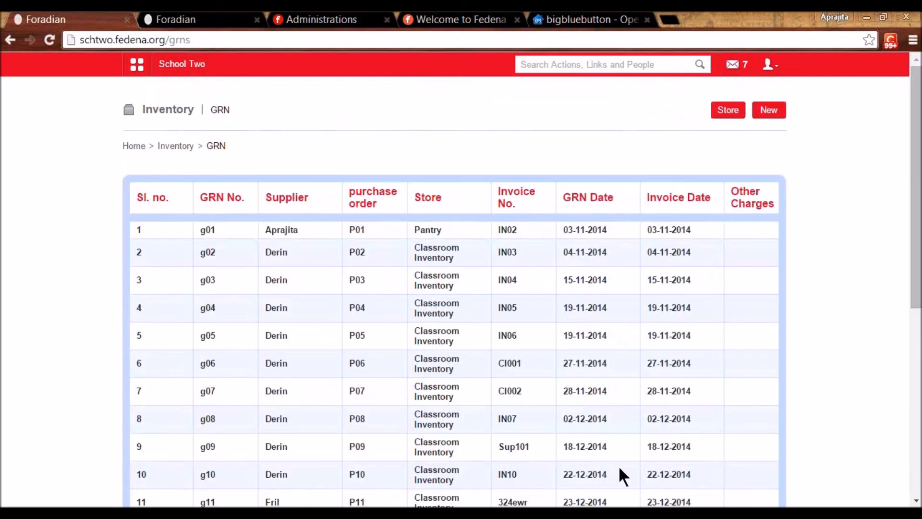
{"action": "scroll", "coordinate": [620, 468], "scroll_direction": "down", "scroll_amount": 3}
{"action": "scroll", "coordinate": [620, 469], "scroll_direction": "up", "scroll_amount": 3}
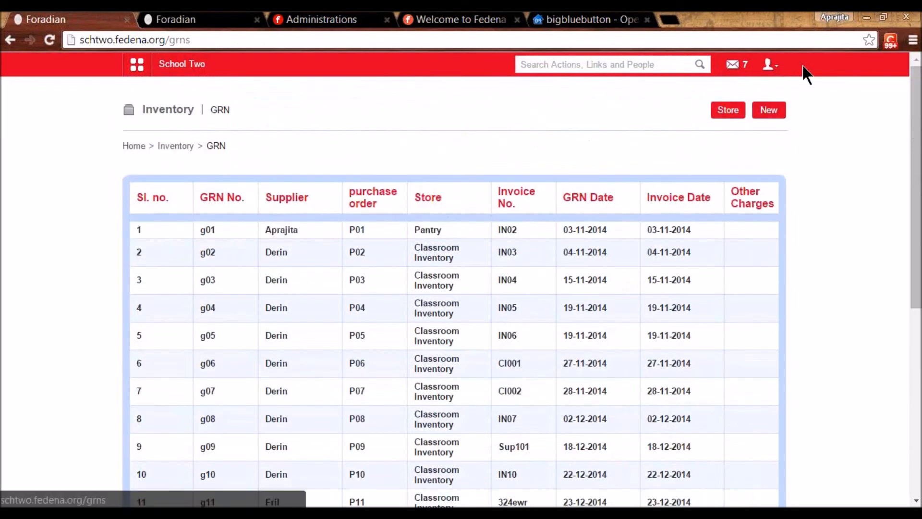
{"action": "left_click", "coordinate": [761, 111]}
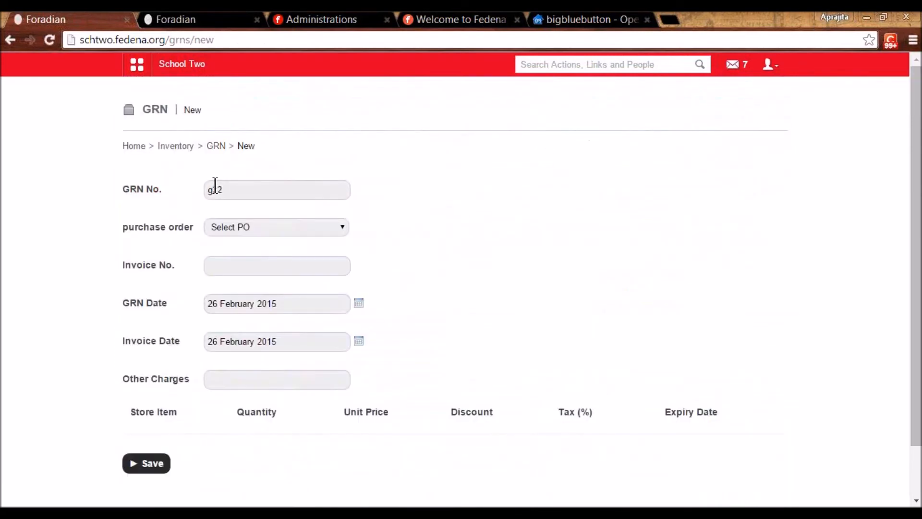
{"action": "left_click", "coordinate": [228, 226]}
{"action": "scroll", "coordinate": [240, 330], "scroll_direction": "down", "scroll_amount": 2}
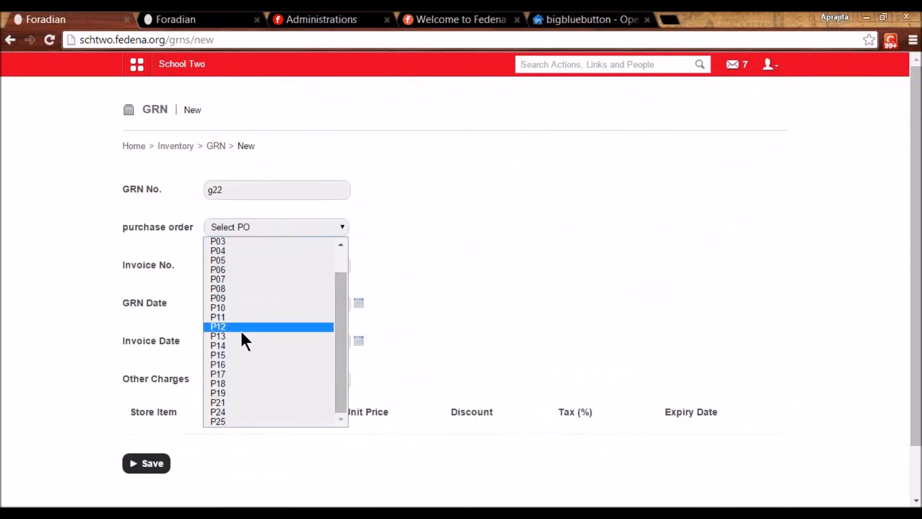
{"action": "left_click", "coordinate": [234, 419]}
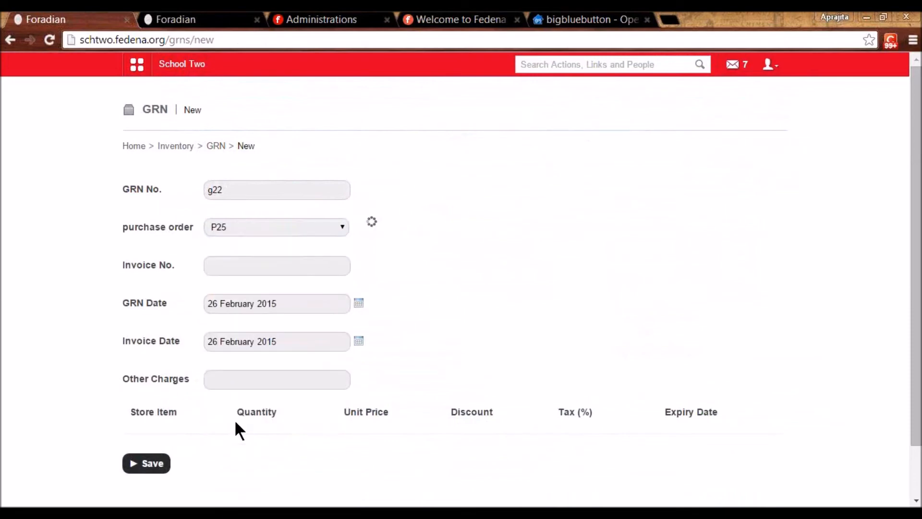
- Enter invoice number INV890 and other charges of 50, then save the GRN
{"action": "left_click", "coordinate": [274, 267]}
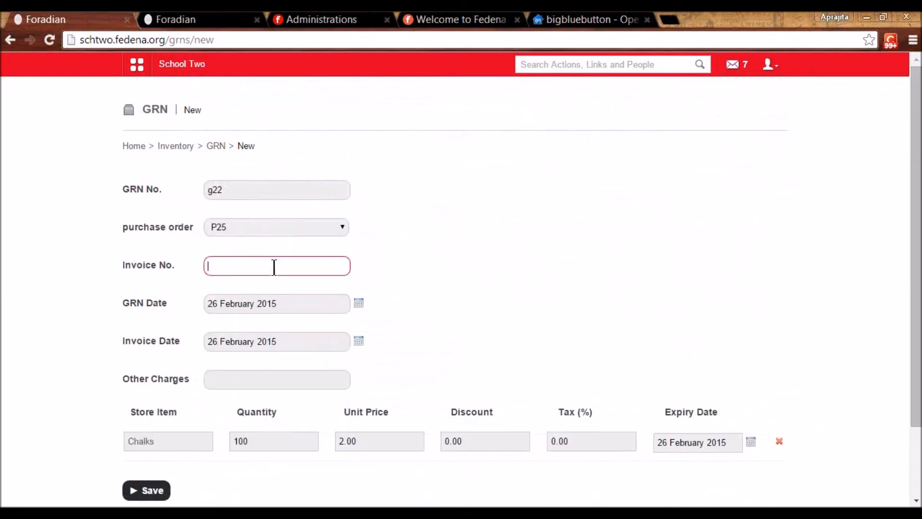
{"action": "type", "text": "INV890"}
{"action": "left_click", "coordinate": [298, 375]}
{"action": "type", "text": "50"}
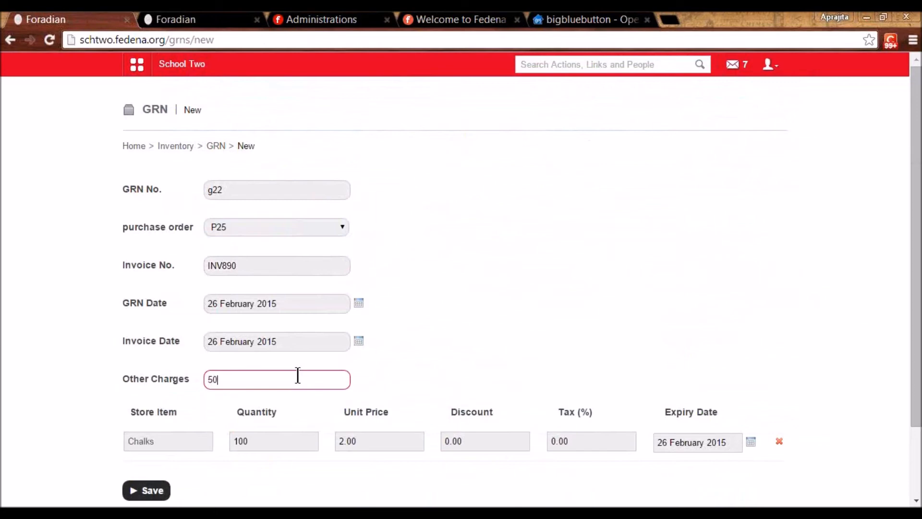
{"action": "left_click", "coordinate": [390, 370]}
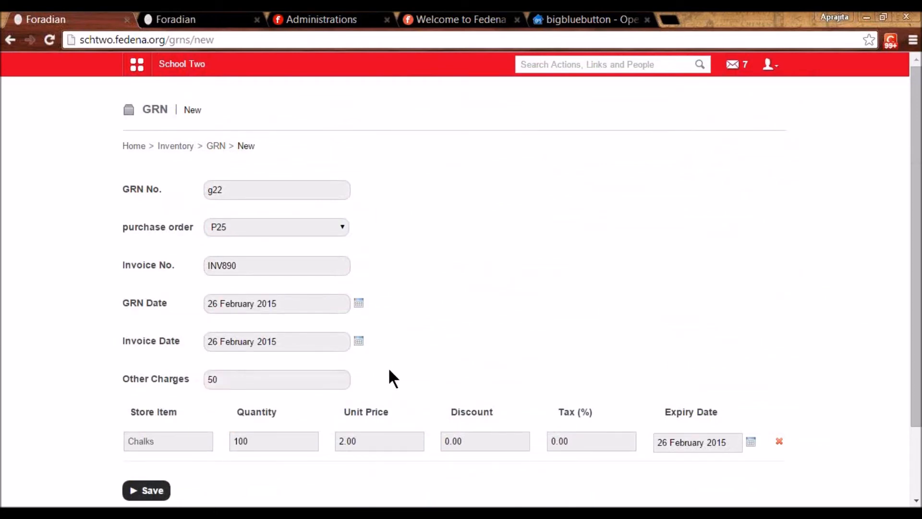
{"action": "scroll", "coordinate": [389, 370], "scroll_direction": "down", "scroll_amount": 3}
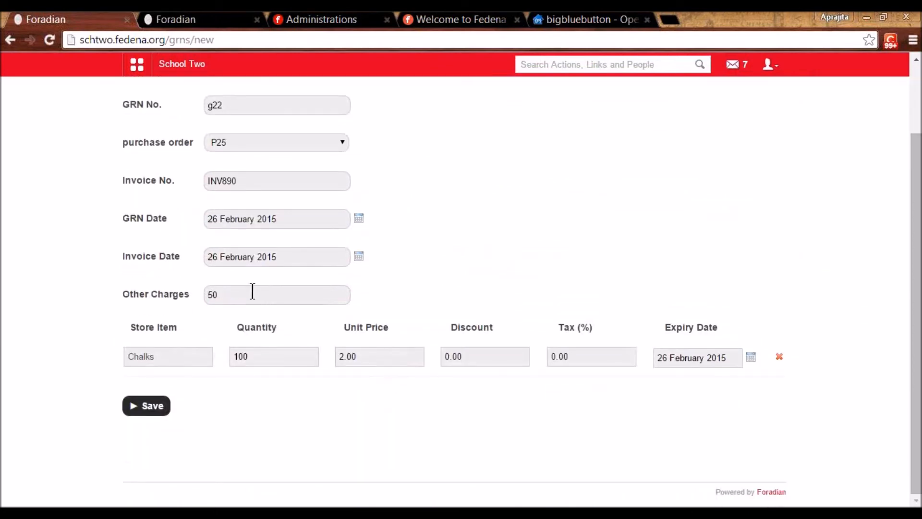
{"action": "left_click", "coordinate": [141, 403]}
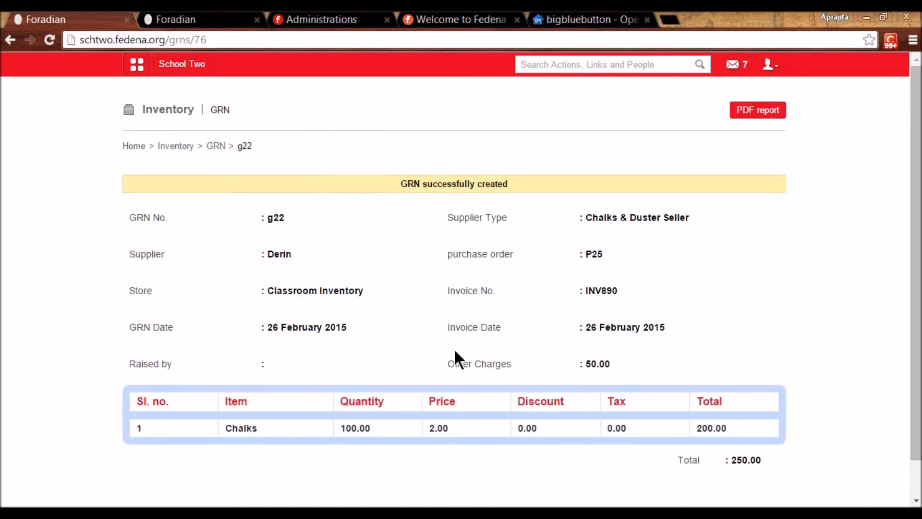
- Show Store Items filtered to Classroom Inventory
{"action": "scroll", "coordinate": [455, 351], "scroll_direction": "down", "scroll_amount": 1}
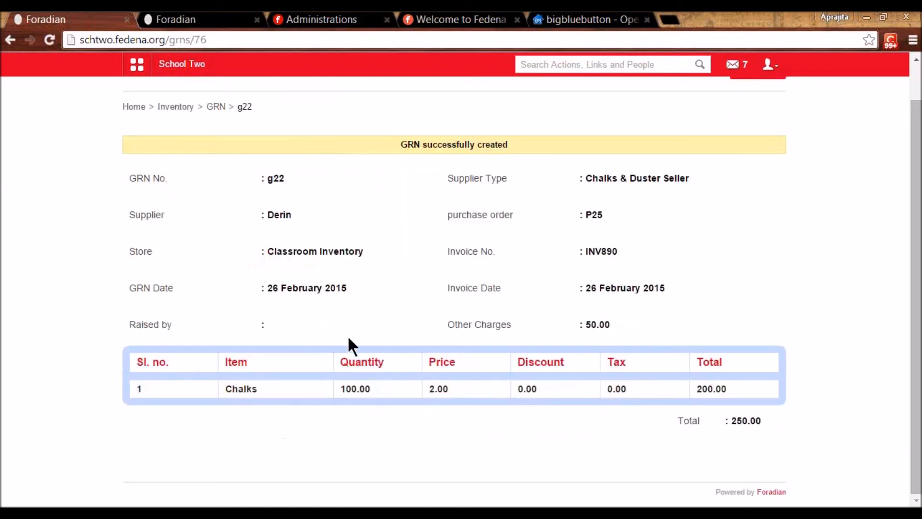
{"action": "scroll", "coordinate": [347, 333], "scroll_direction": "up", "scroll_amount": 1}
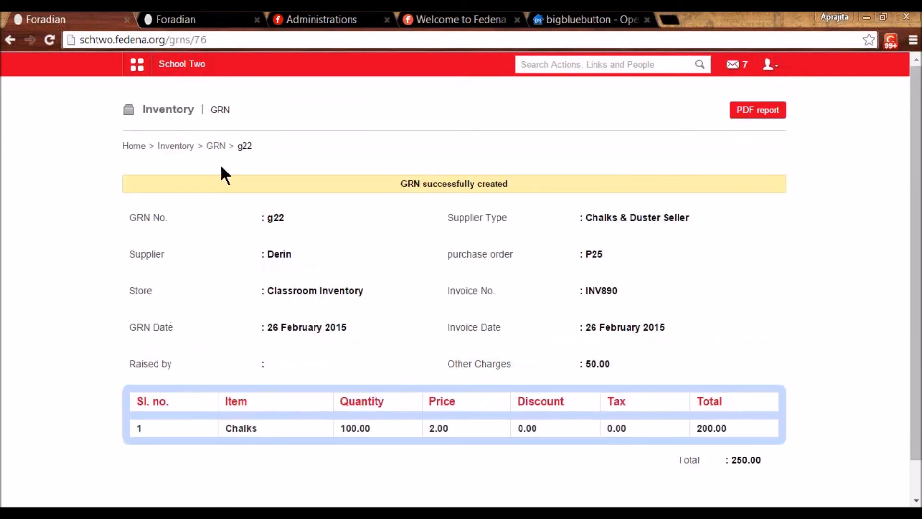
{"action": "left_click", "coordinate": [188, 153]}
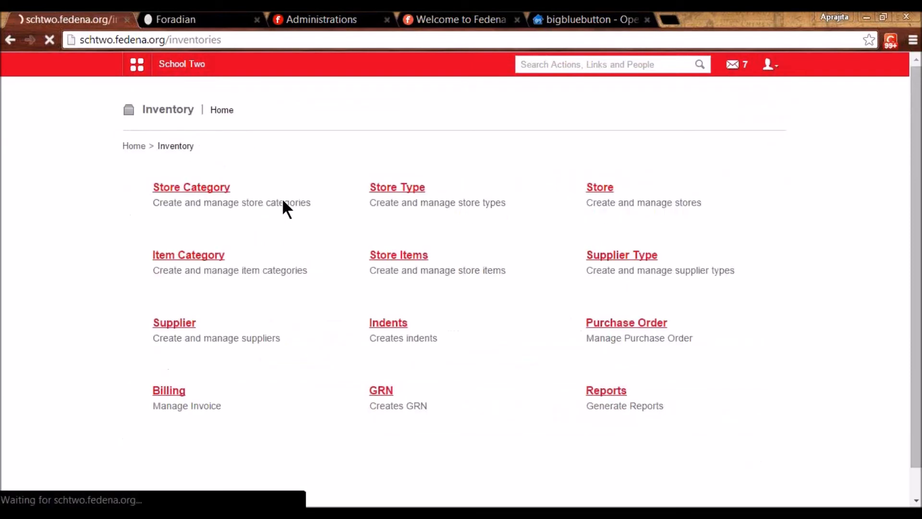
{"action": "left_click", "coordinate": [409, 254]}
{"action": "left_click", "coordinate": [373, 192]}
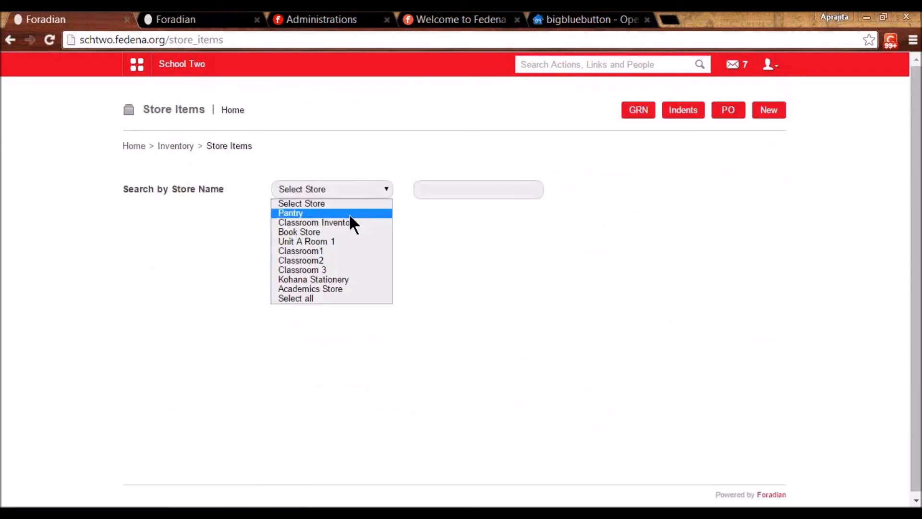
{"action": "left_click", "coordinate": [344, 222]}
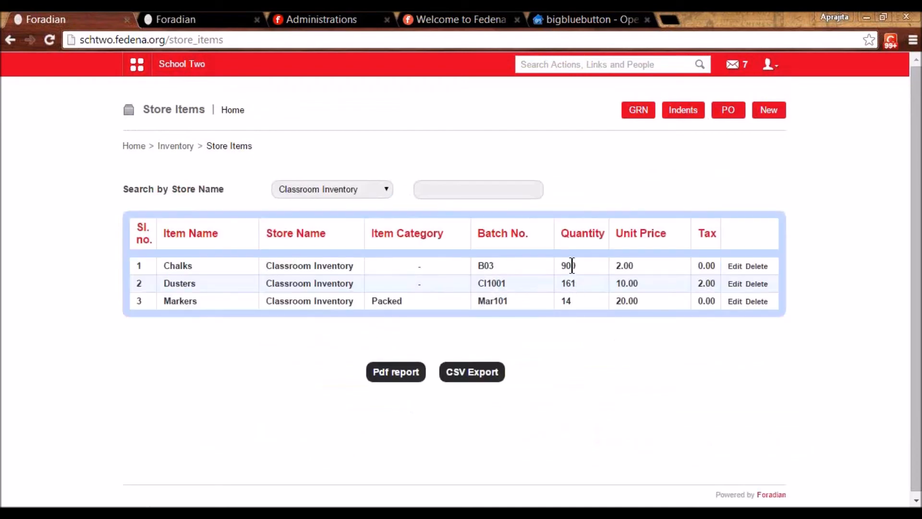
- Check Classroom Inventory's 900 Chalks, then go to the Billing invoices page
{"action": "left_click", "coordinate": [292, 348]}
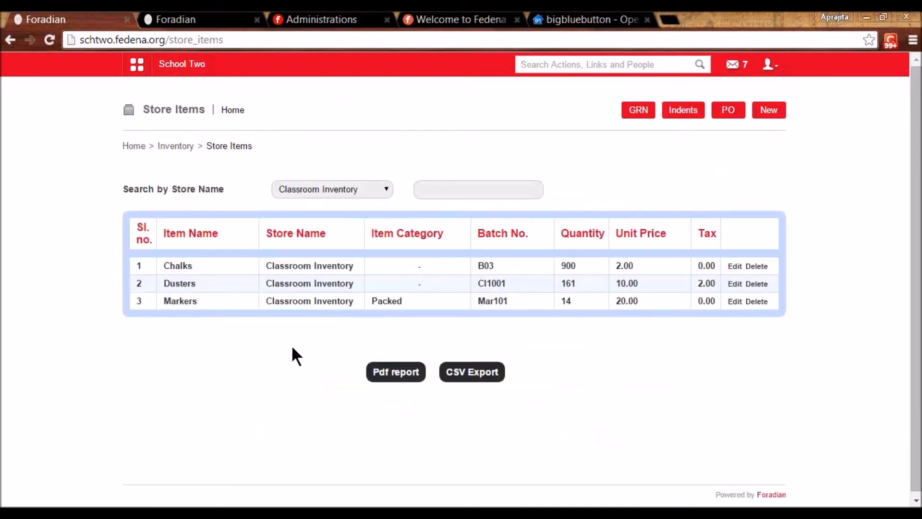
{"action": "left_click", "coordinate": [181, 146]}
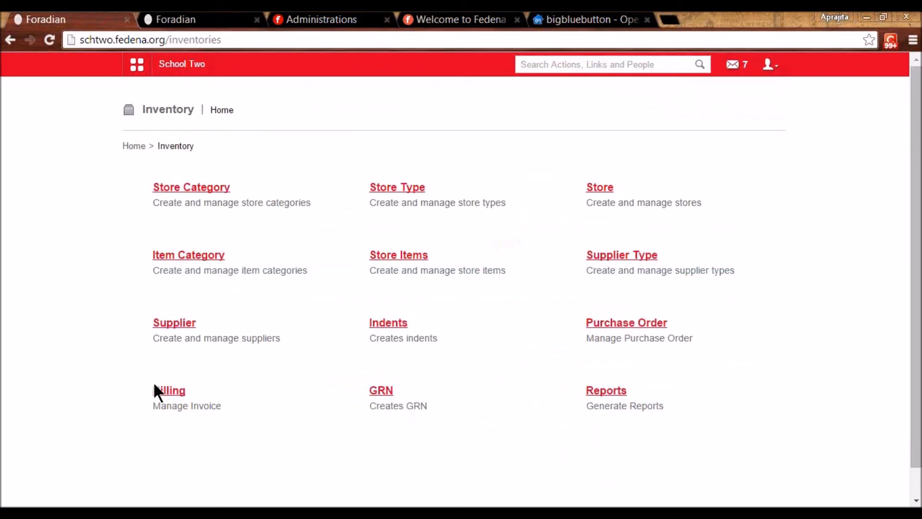
{"action": "left_click", "coordinate": [168, 391]}
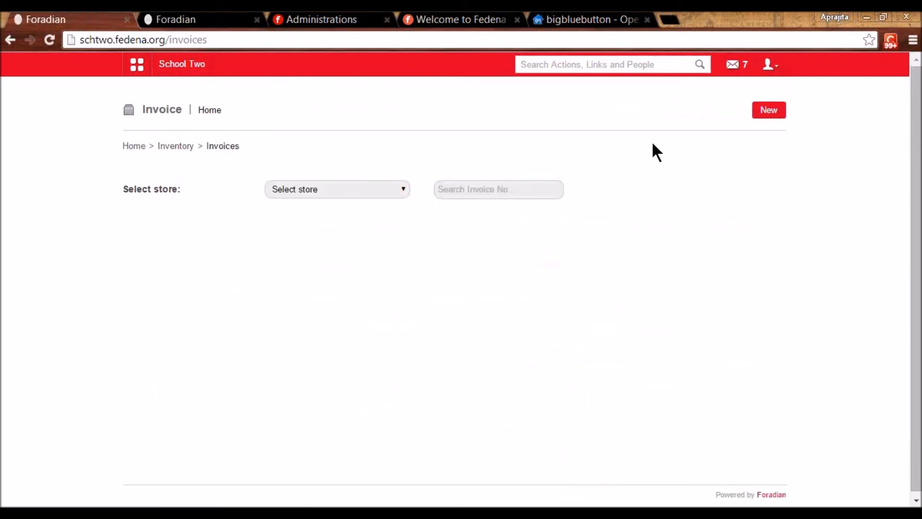
- Create Pantry invoice Pan016 issued to the matching pantry user, with their saved address filled in
{"action": "left_click", "coordinate": [767, 112]}
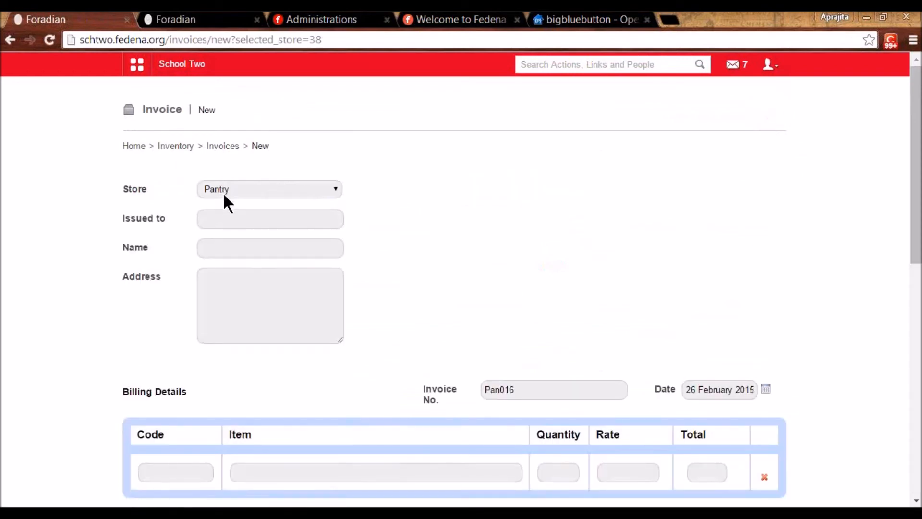
{"action": "left_click", "coordinate": [227, 216]}
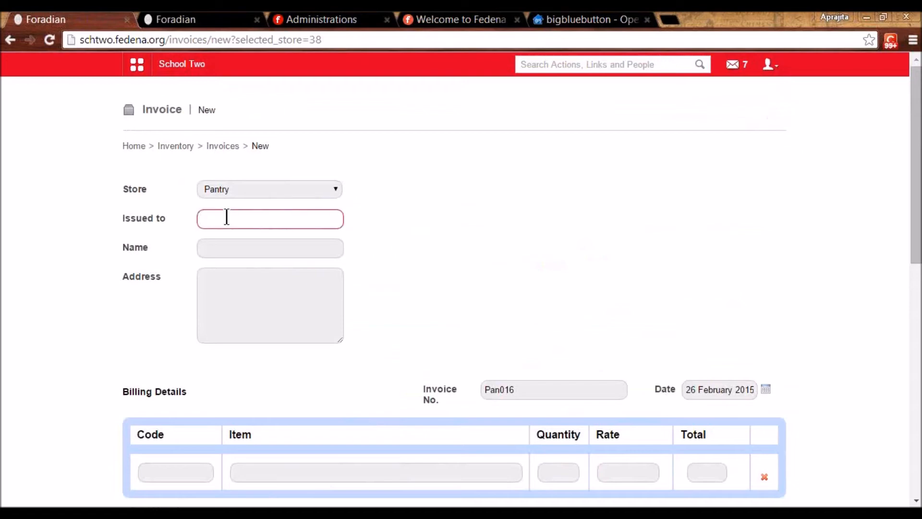
{"action": "type", "text": "puser4"}
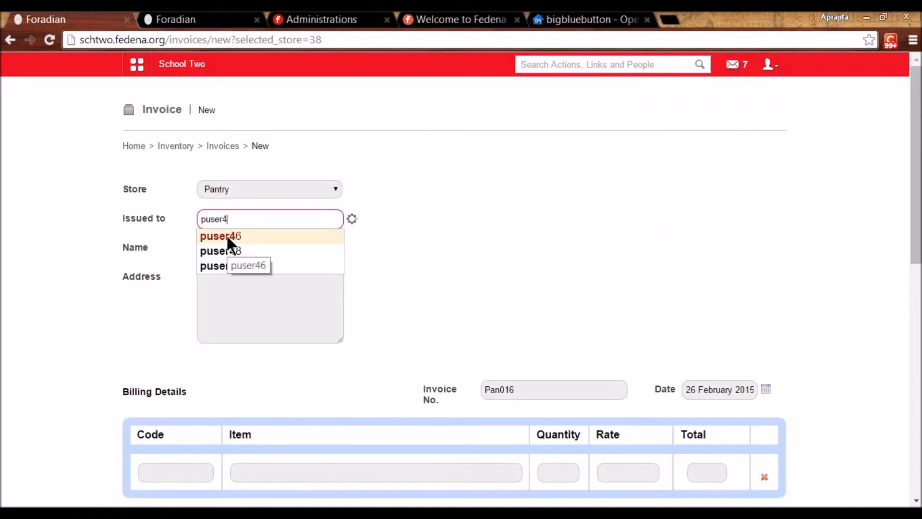
{"action": "left_click", "coordinate": [226, 235]}
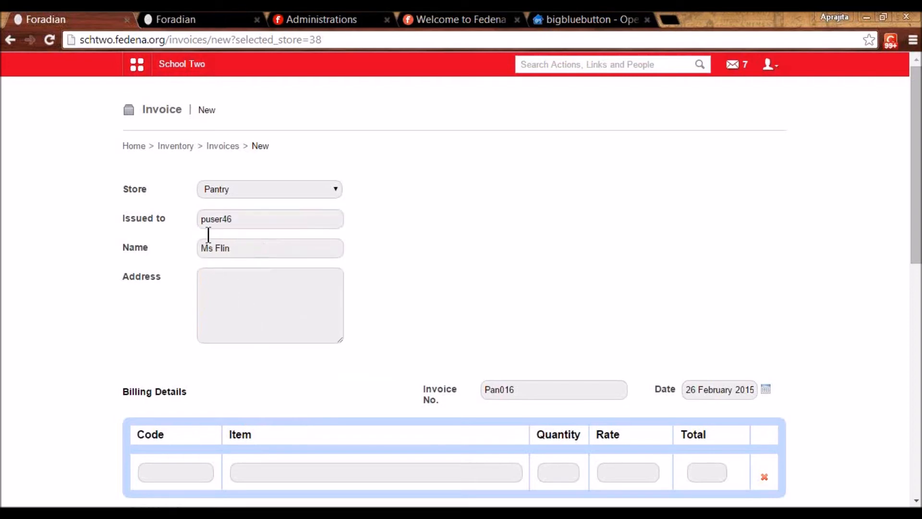
{"action": "left_click", "coordinate": [239, 219]}
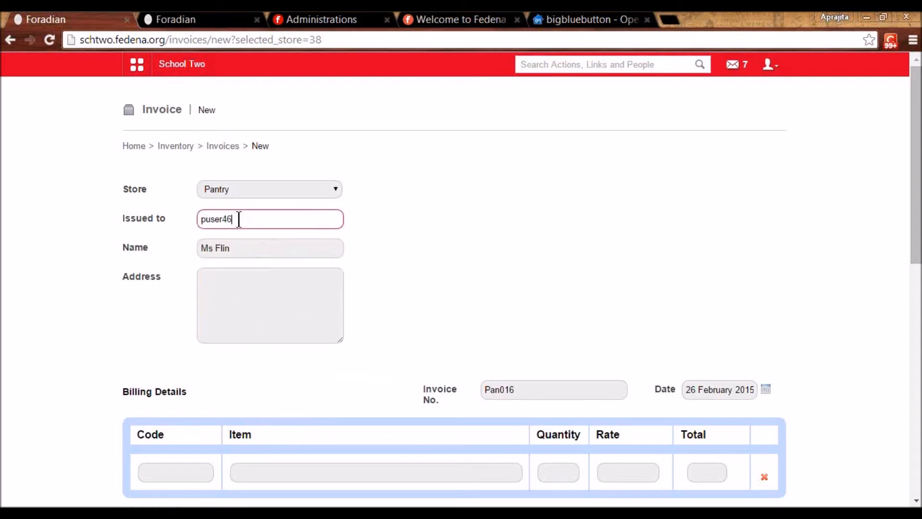
{"action": "left_click", "coordinate": [224, 307]}
{"action": "left_click", "coordinate": [220, 356]}
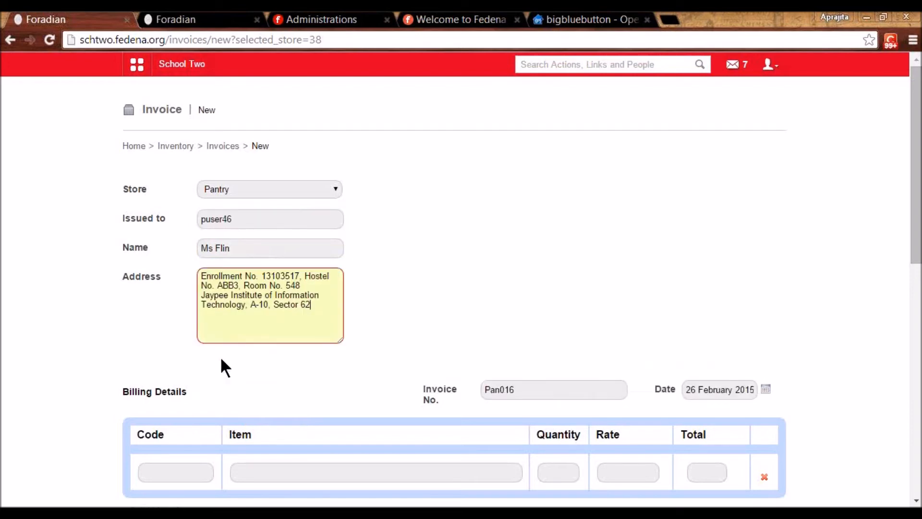
{"action": "scroll", "coordinate": [370, 350], "scroll_direction": "down", "scroll_amount": 3}
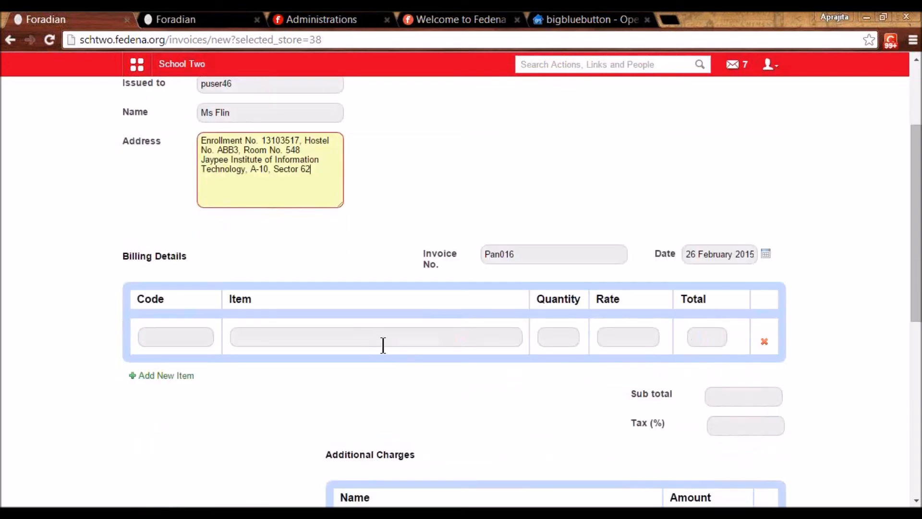
{"action": "scroll", "coordinate": [383, 345], "scroll_direction": "down", "scroll_amount": 2}
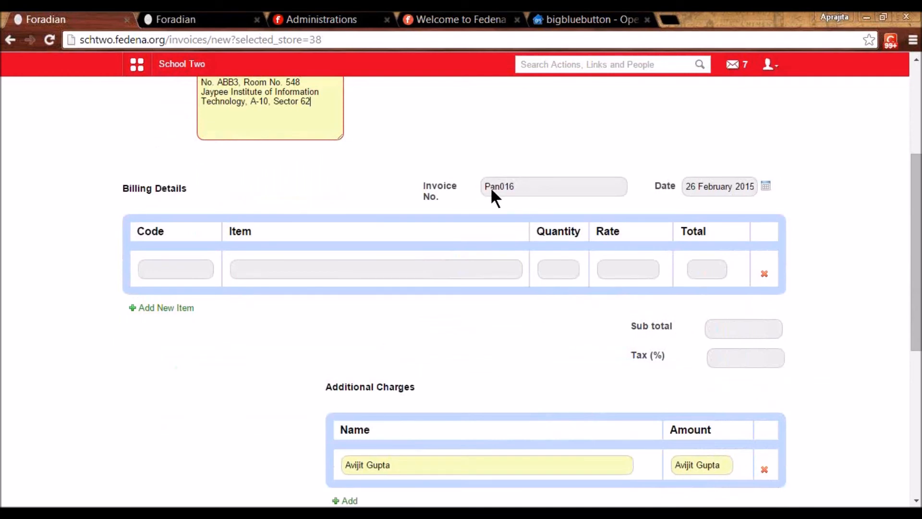
{"action": "scroll", "coordinate": [480, 192], "scroll_direction": "down", "scroll_amount": 2}
- Add Crackle Chocolate to the invoice with quantity 4
{"action": "left_click", "coordinate": [263, 202]}
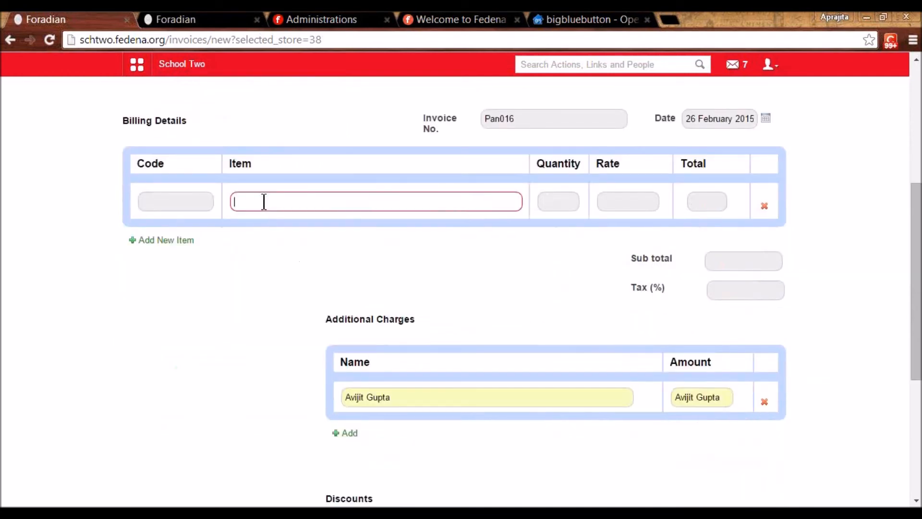
{"action": "type", "text": "crac"}
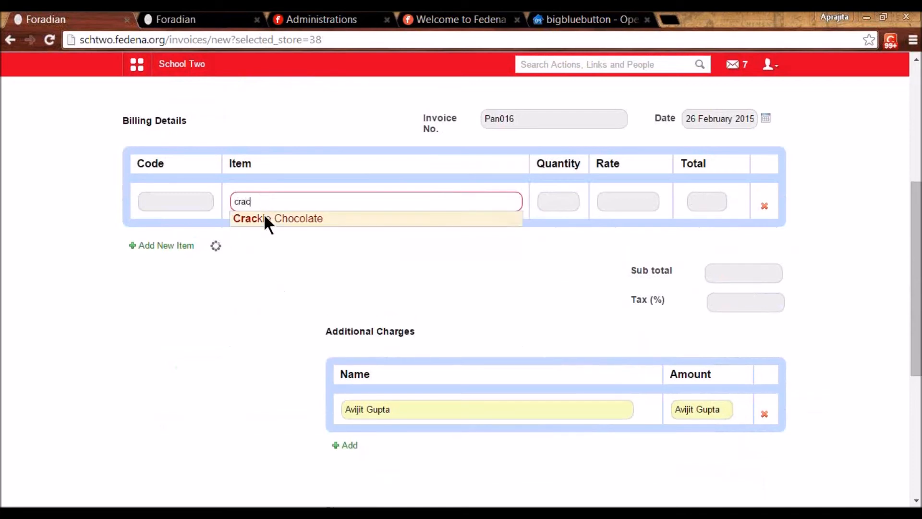
{"action": "left_click", "coordinate": [265, 217]}
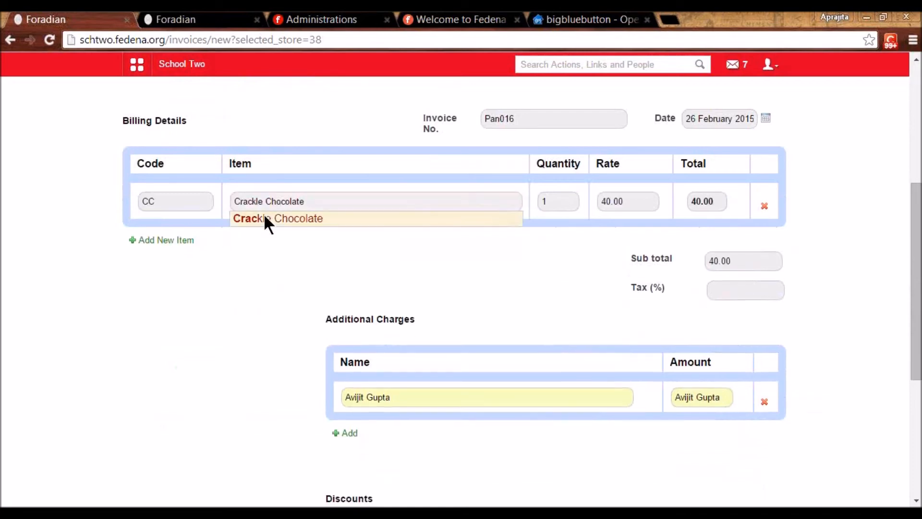
{"action": "left_click", "coordinate": [545, 197]}
{"action": "type", "text": "4"}
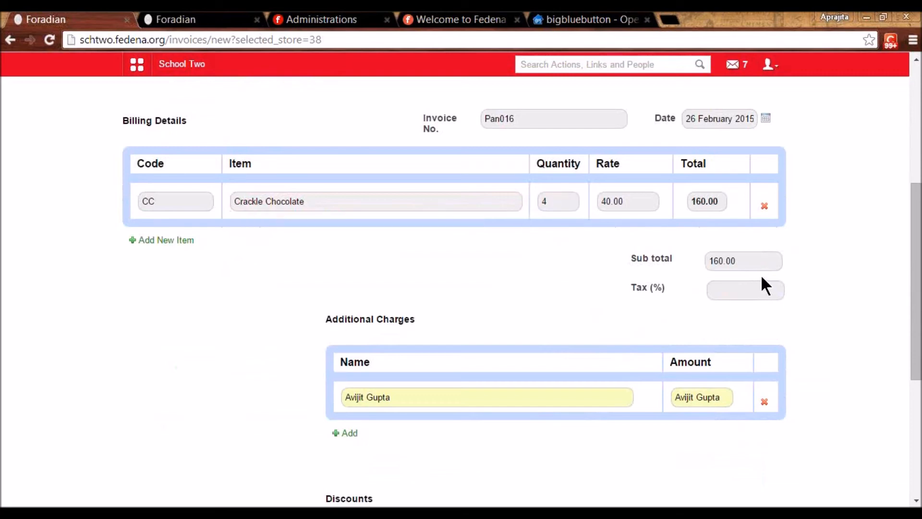
- Remove the stray additional charge and discount rows, mark paid, and save Pan016
{"action": "scroll", "coordinate": [764, 285], "scroll_direction": "down", "scroll_amount": 4}
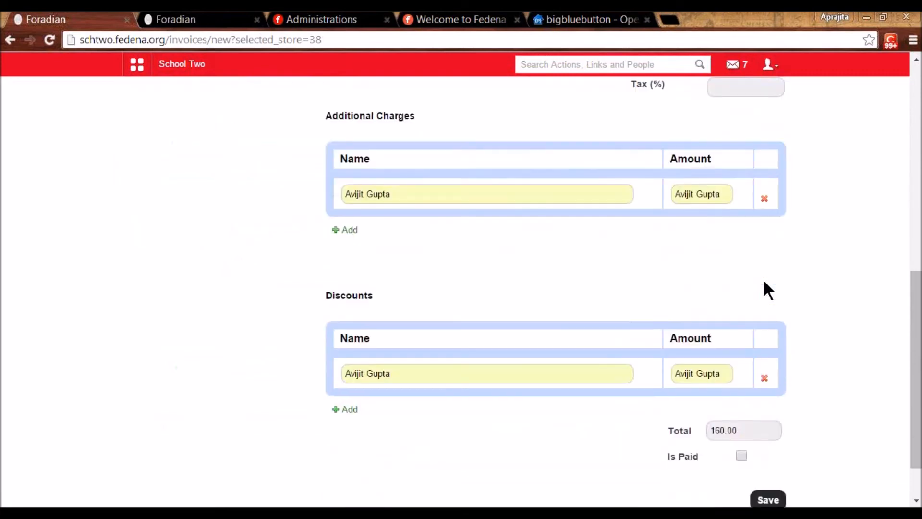
{"action": "left_click", "coordinate": [765, 200]}
{"action": "left_click", "coordinate": [765, 379]}
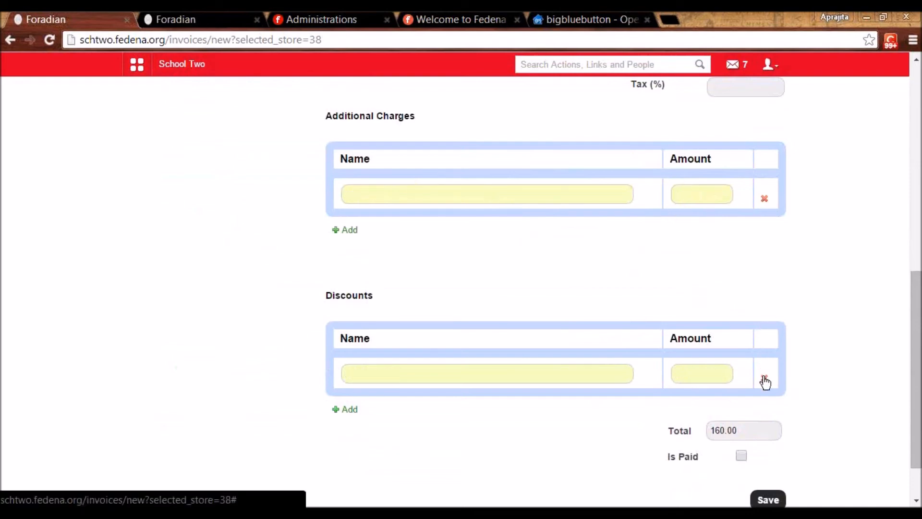
{"action": "scroll", "coordinate": [750, 370], "scroll_direction": "down", "scroll_amount": 1}
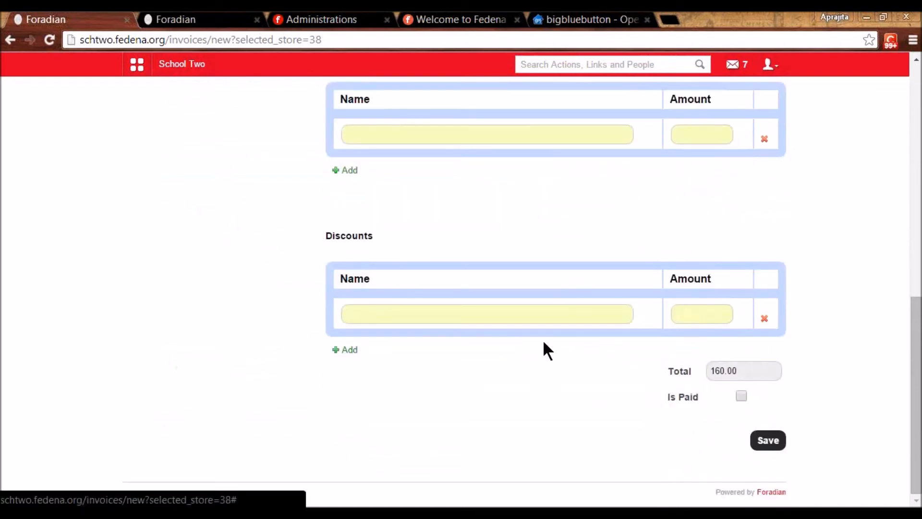
{"action": "left_click", "coordinate": [742, 395]}
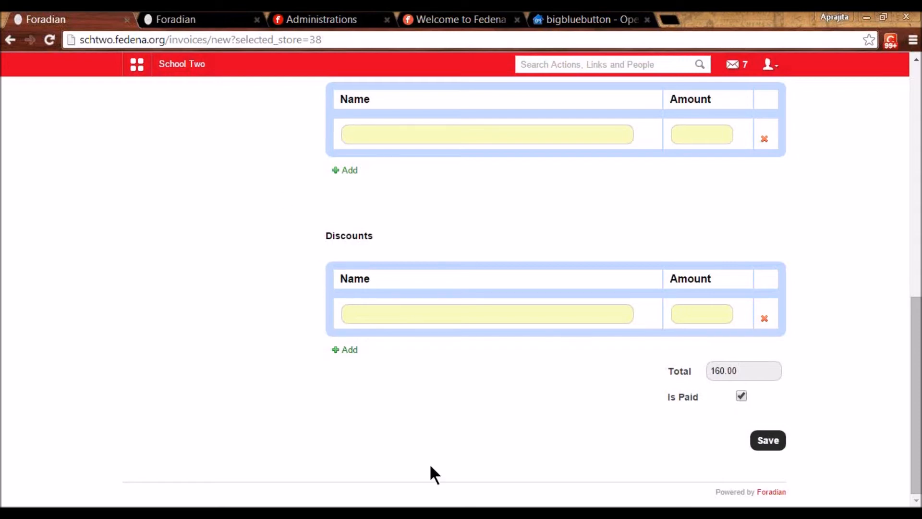
{"action": "left_click", "coordinate": [771, 440]}
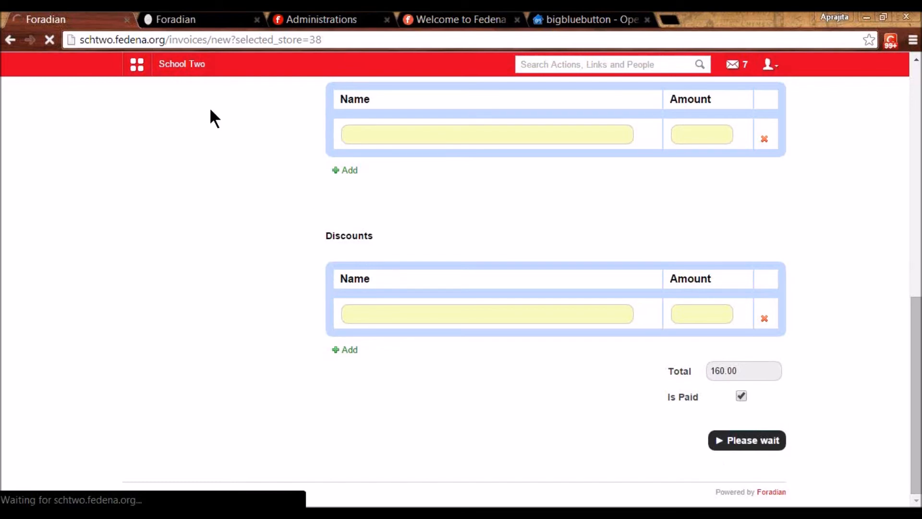
- View invoice Pan016's printable PDF (160.00 grand total) enlarged, then return to the Invoices page
{"action": "left_click", "coordinate": [531, 185]}
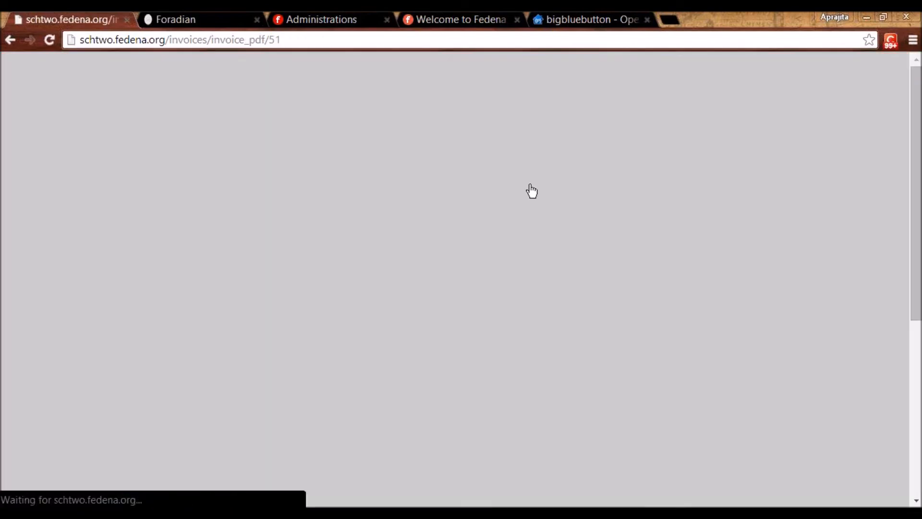
{"action": "key", "text": "ctrl+plus"}
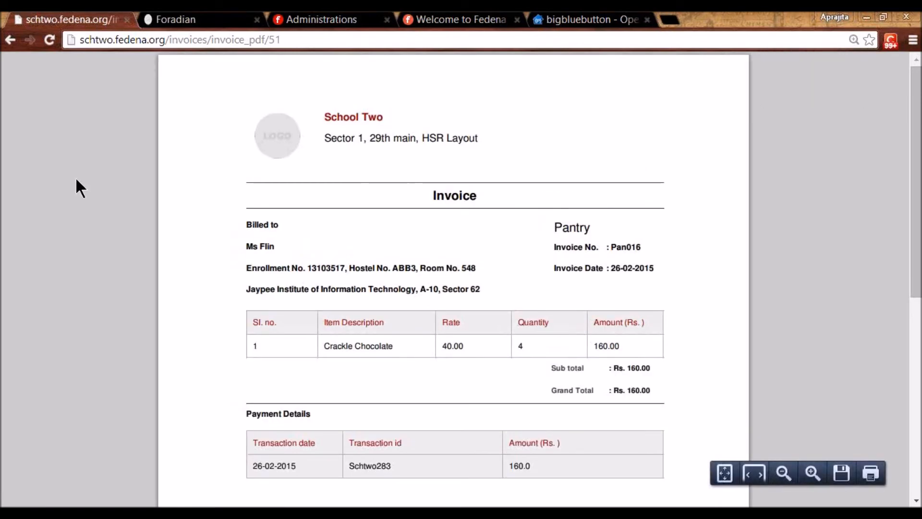
{"action": "key", "text": "alt+Left"}
{"action": "key", "text": "alt+Left"}
{"action": "key", "text": "alt+Left"}
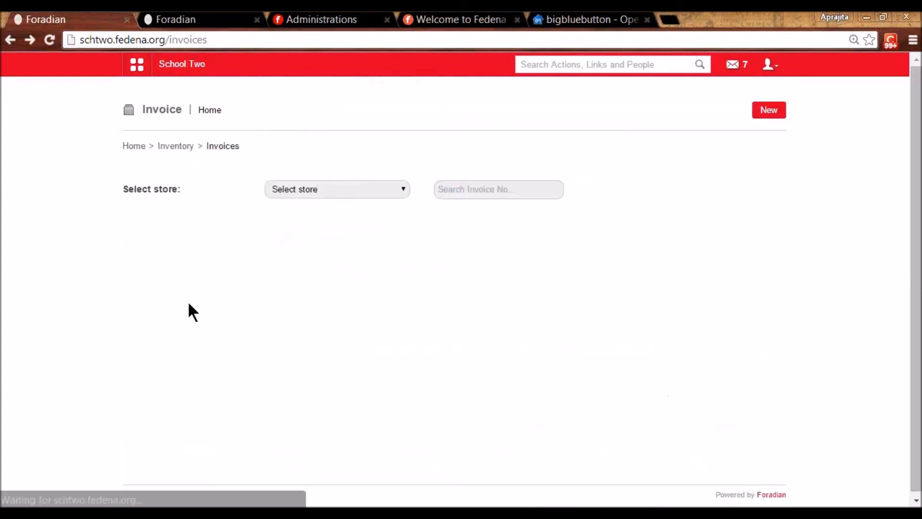
- List the Pantry store's invoices, with Pan016 at 160.00, then open Inventory Reports
{"action": "left_click", "coordinate": [296, 189]}
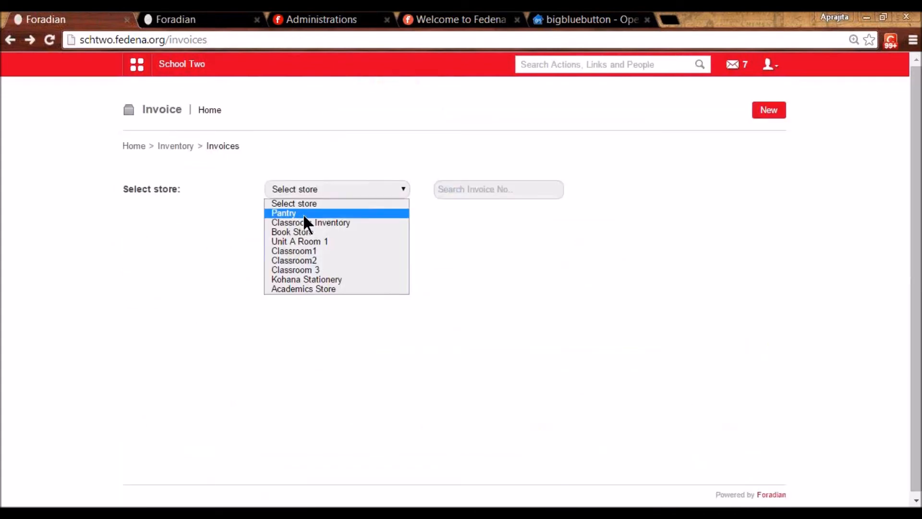
{"action": "left_click", "coordinate": [303, 213]}
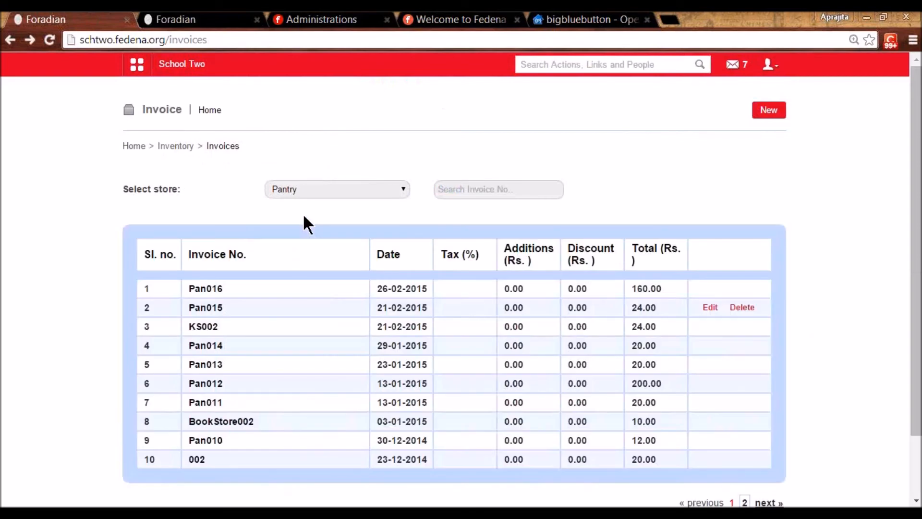
{"action": "scroll", "coordinate": [303, 218], "scroll_direction": "down", "scroll_amount": 2}
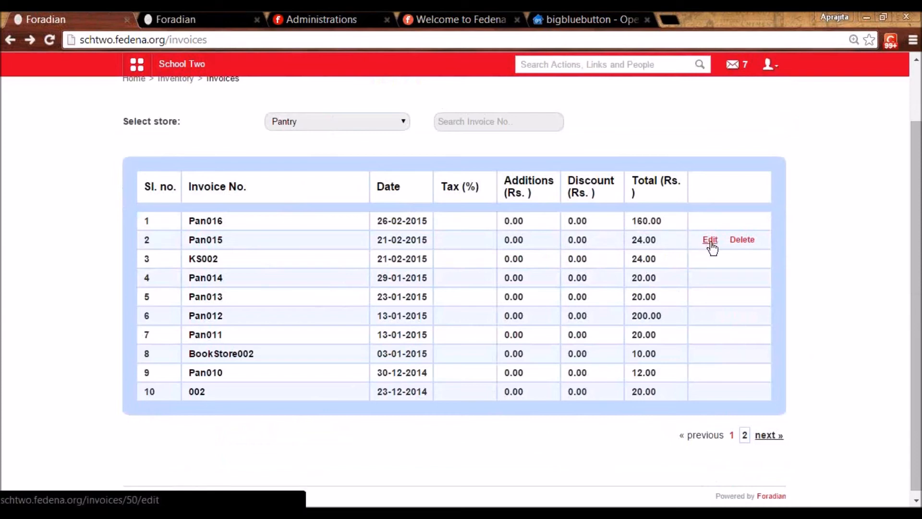
{"action": "scroll", "coordinate": [712, 247], "scroll_direction": "up", "scroll_amount": 2}
{"action": "left_click", "coordinate": [162, 147]}
{"action": "left_click", "coordinate": [607, 391]}
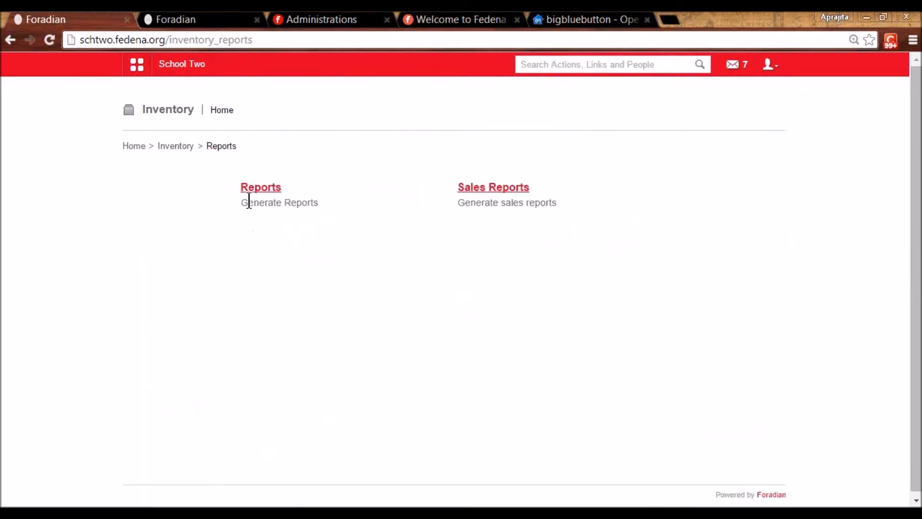
- Search pending indents in the Indents report, with the From date set to 03 February 2015
{"action": "left_click", "coordinate": [252, 189]}
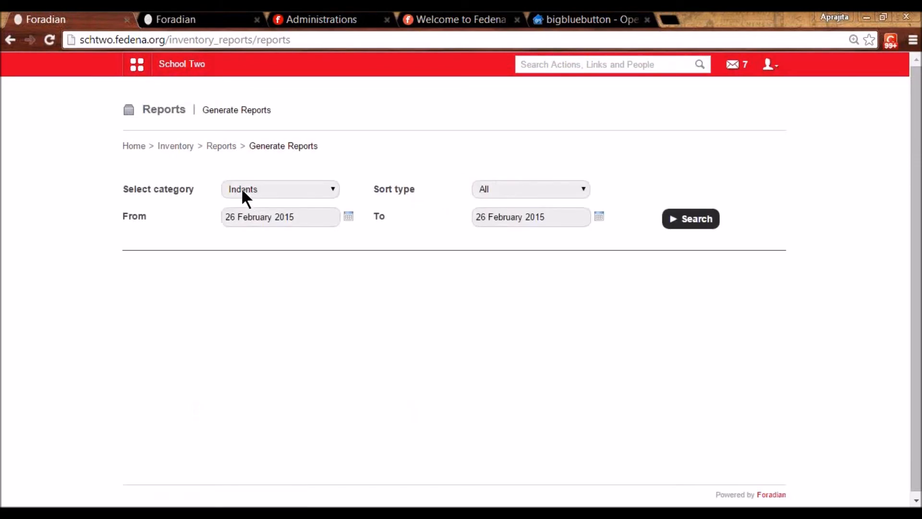
{"action": "left_click", "coordinate": [241, 187]}
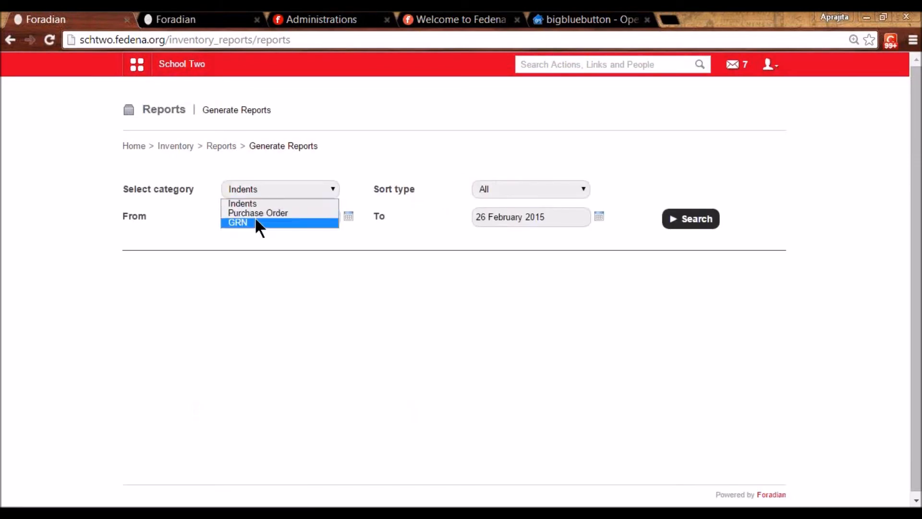
{"action": "left_click", "coordinate": [504, 190]}
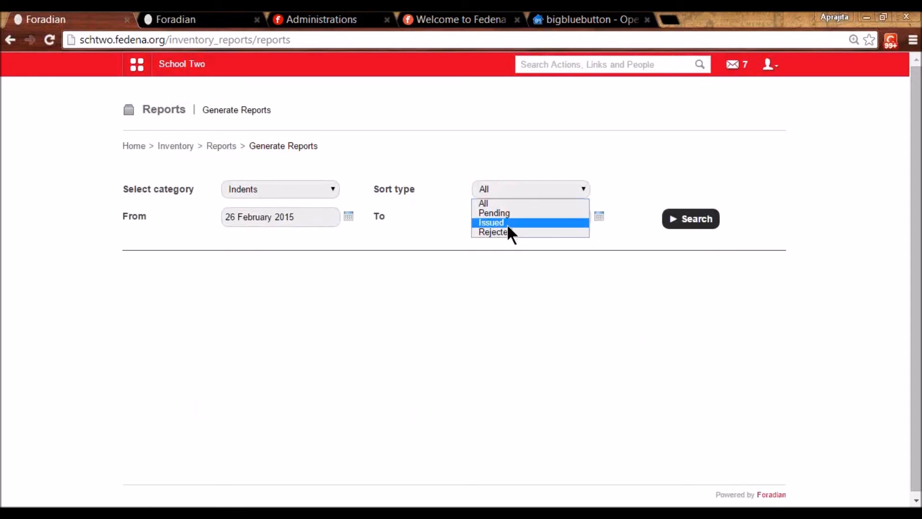
{"action": "left_click", "coordinate": [508, 214]}
{"action": "left_click", "coordinate": [692, 226]}
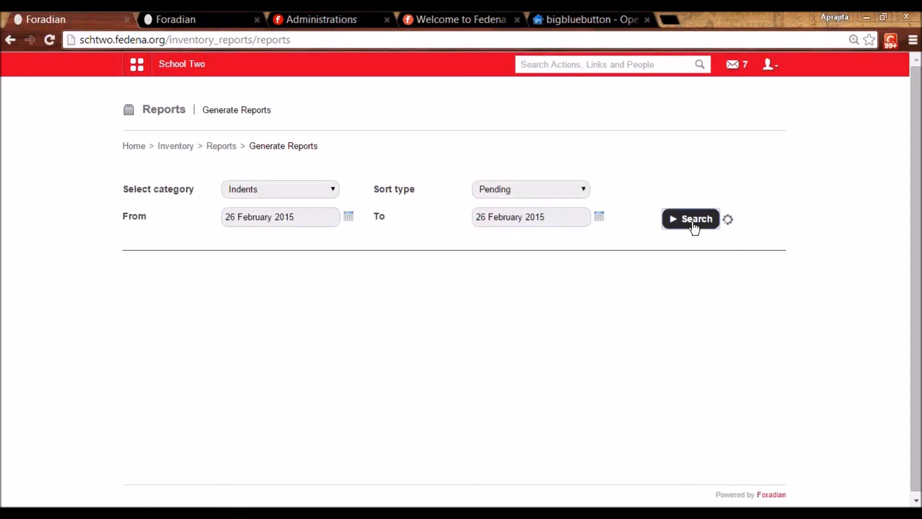
{"action": "left_click", "coordinate": [348, 216]}
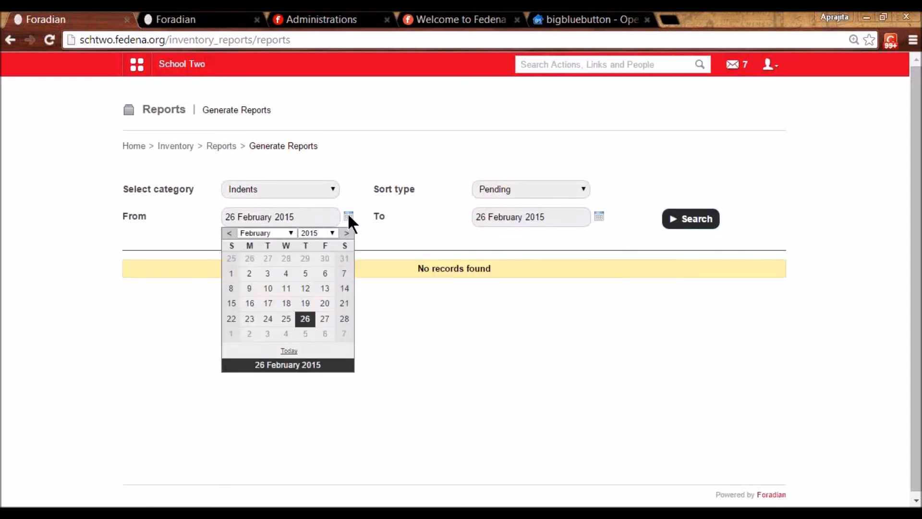
{"action": "left_click", "coordinate": [267, 274]}
{"action": "left_click", "coordinate": [690, 221]}
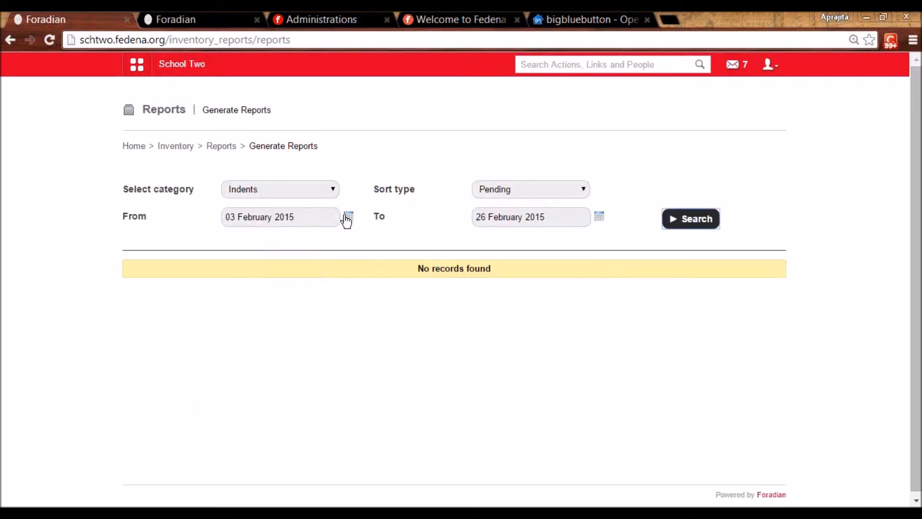
- Re-run the indents report for Rejected, then Issued indents, listing IN20–IN22, and return to reports
{"action": "left_click", "coordinate": [507, 193]}
{"action": "left_click", "coordinate": [508, 231]}
{"action": "left_click", "coordinate": [508, 194]}
{"action": "left_click", "coordinate": [503, 222]}
{"action": "left_click", "coordinate": [704, 230]}
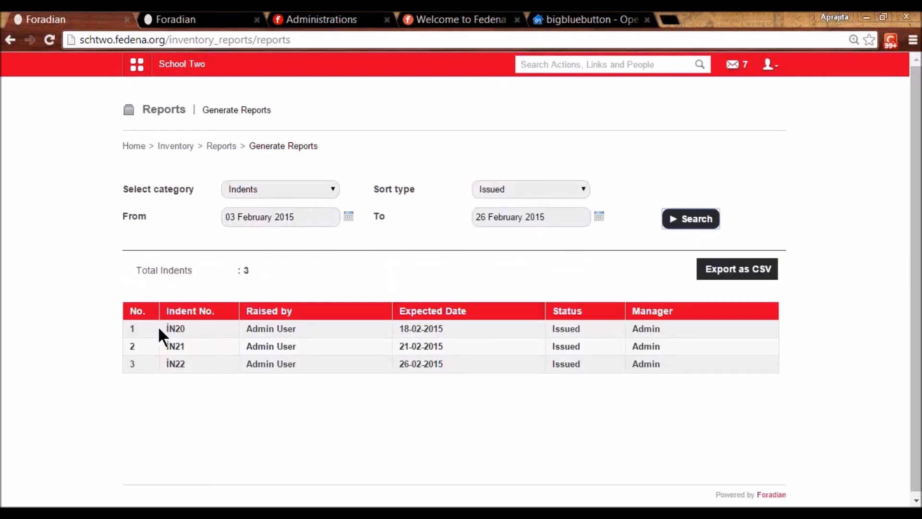
{"action": "left_click", "coordinate": [271, 191]}
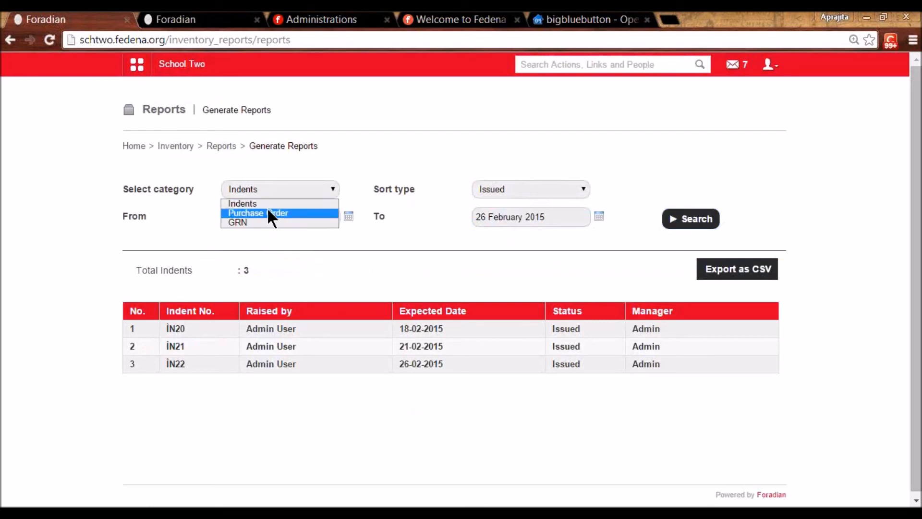
{"action": "left_click", "coordinate": [214, 151]}
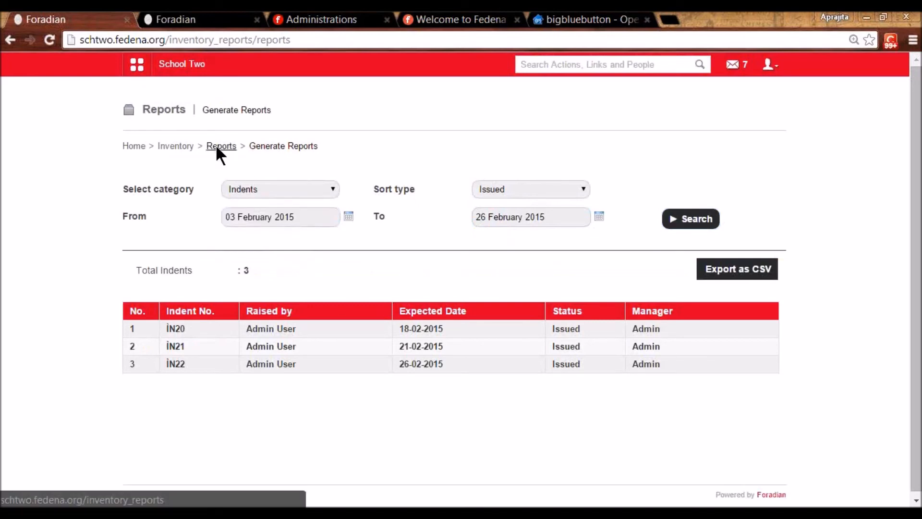
{"action": "left_click", "coordinate": [216, 145]}
- Run the item-wise sales report for Pantry's Packed category: Crackle Chocolate, 4 sold for 160.00
{"action": "left_click", "coordinate": [467, 188]}
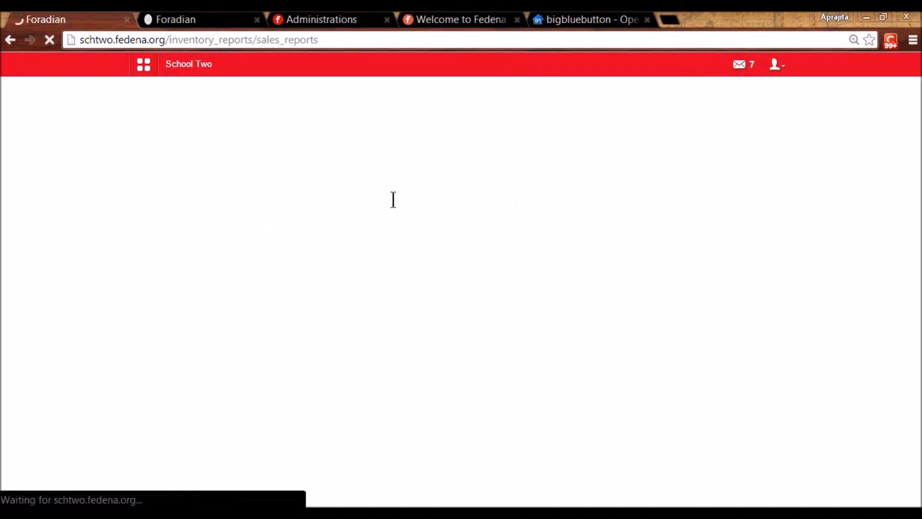
{"action": "left_click", "coordinate": [288, 189]}
{"action": "left_click", "coordinate": [302, 192]}
{"action": "left_click", "coordinate": [288, 203]}
{"action": "left_click", "coordinate": [477, 190]}
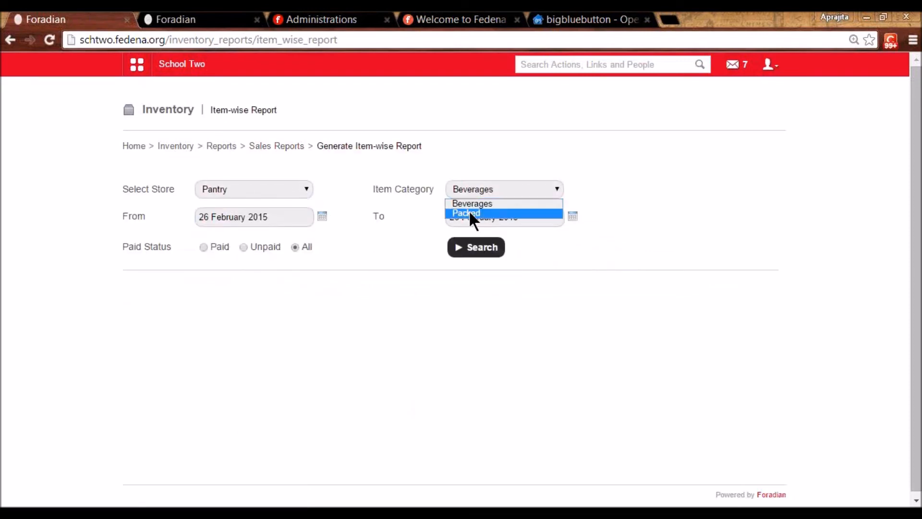
{"action": "left_click", "coordinate": [469, 212]}
{"action": "left_click", "coordinate": [472, 249]}
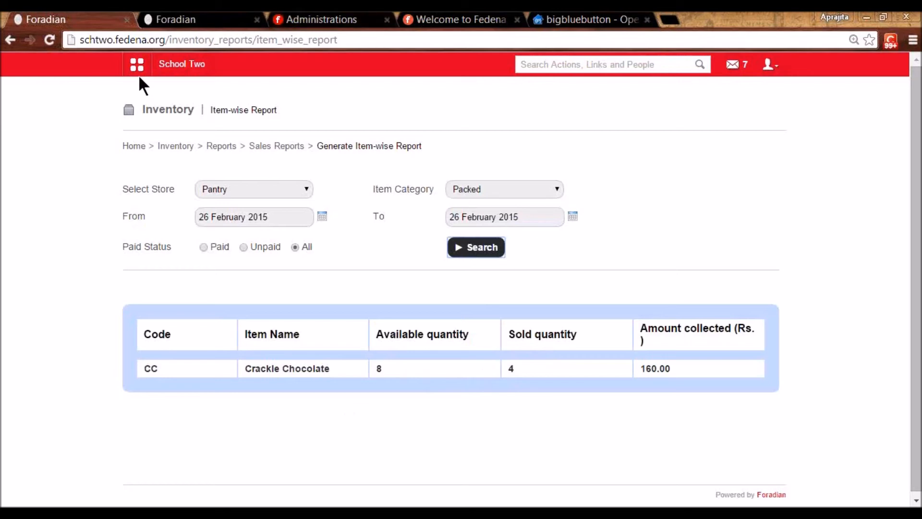
- Open the all-modules overview from the top-bar apps grid
{"action": "left_click", "coordinate": [231, 102]}
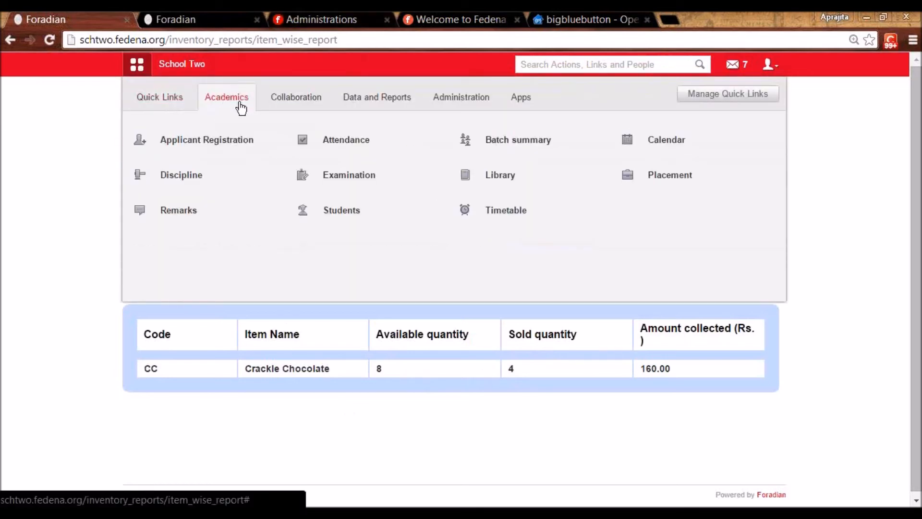
- Go to Library > Manage Books and start a new book, prefilled as A89
{"action": "mouse_move", "coordinate": [349, 174]}
{"action": "left_click", "coordinate": [529, 184]}
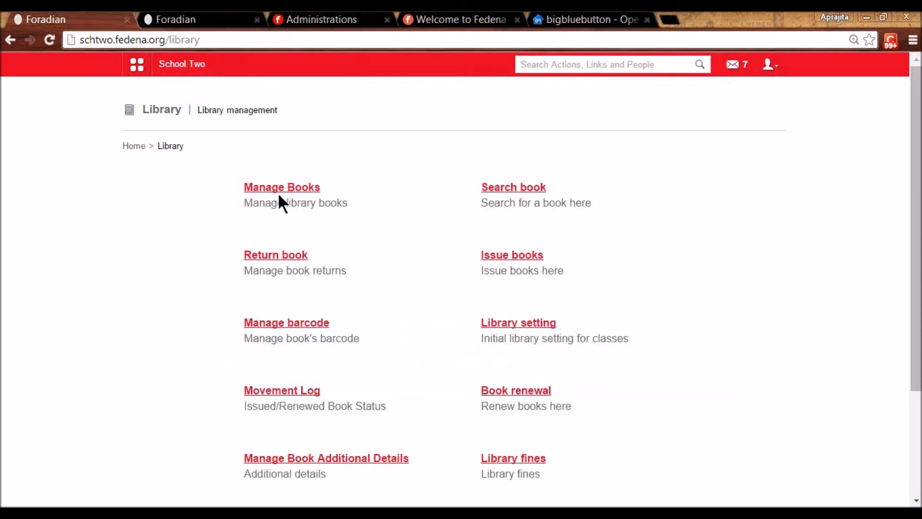
{"action": "left_click", "coordinate": [281, 188]}
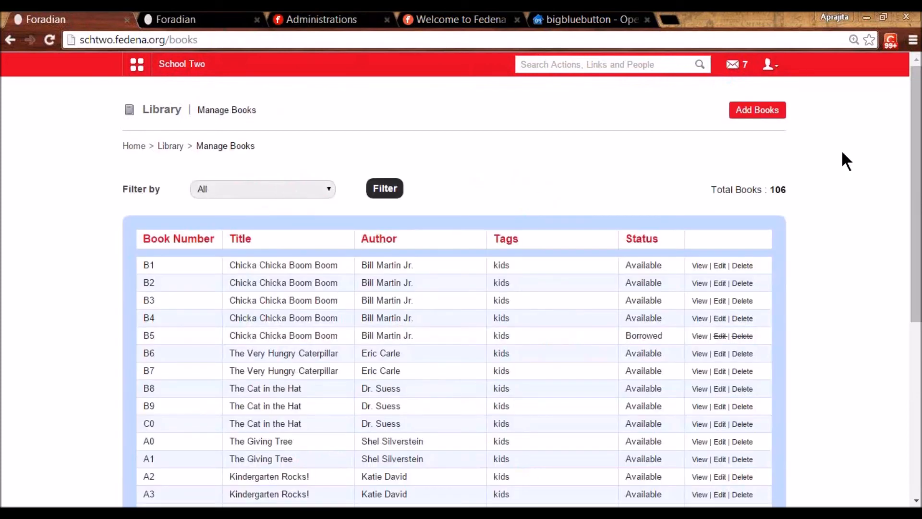
{"action": "left_click", "coordinate": [778, 111]}
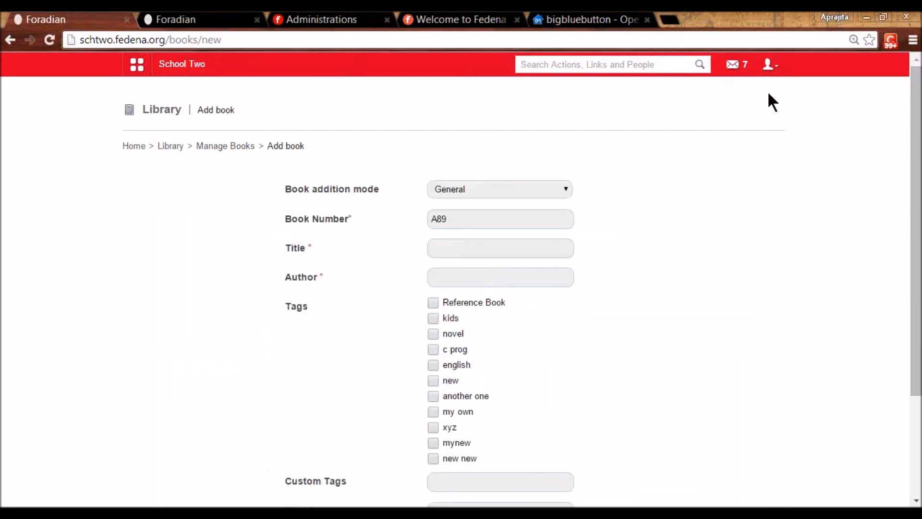
- Try the Barcode addition mode, then return to General mode
{"action": "left_click", "coordinate": [541, 188]}
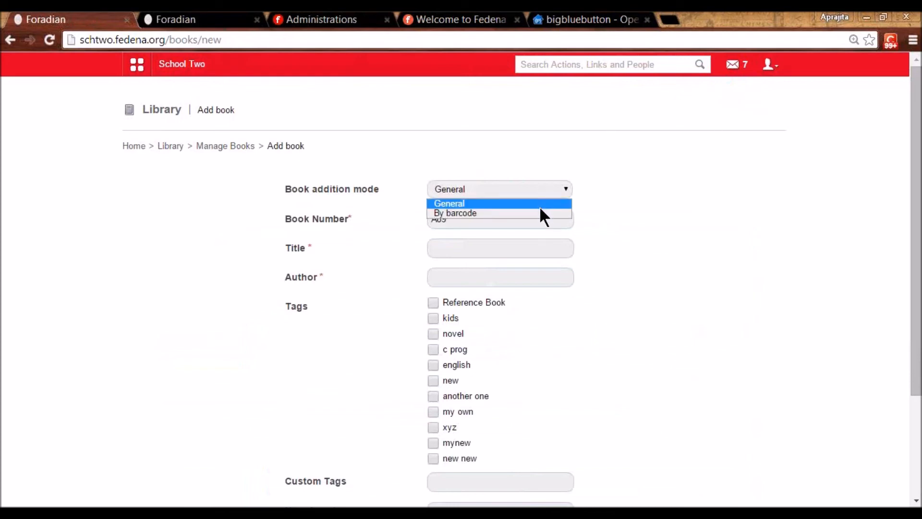
{"action": "left_click", "coordinate": [543, 212]}
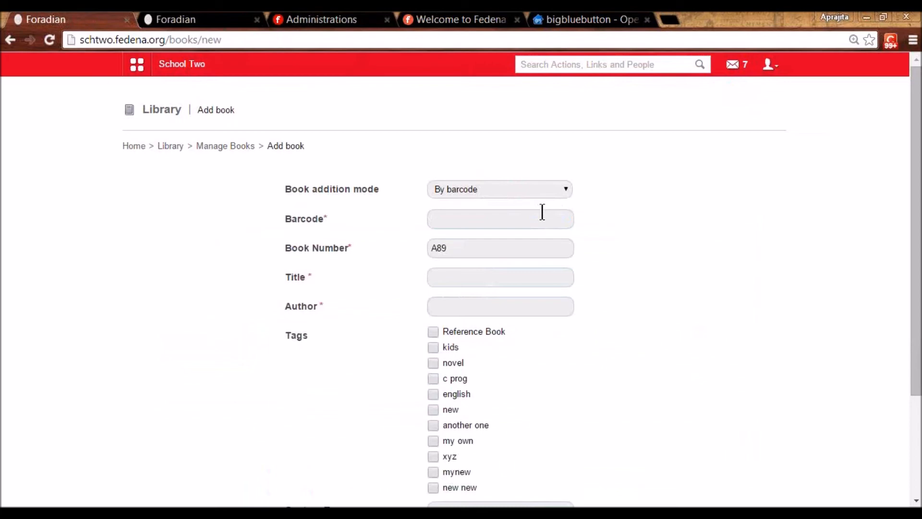
{"action": "left_click", "coordinate": [543, 216]}
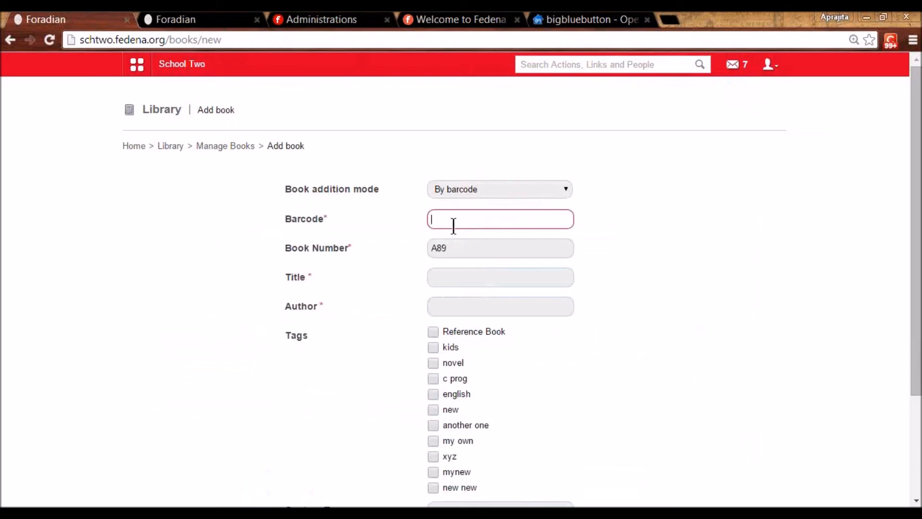
{"action": "scroll", "coordinate": [471, 309], "scroll_direction": "down", "scroll_amount": 2}
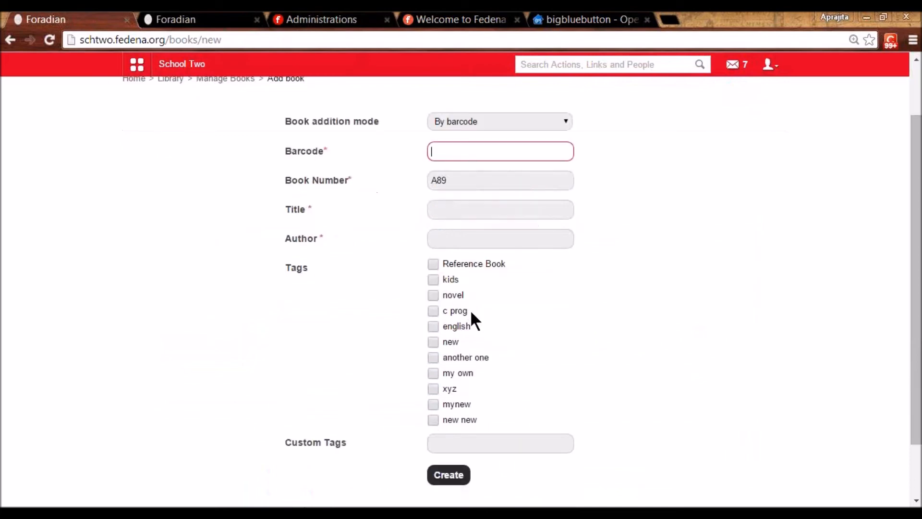
{"action": "scroll", "coordinate": [471, 310], "scroll_direction": "up", "scroll_amount": 2}
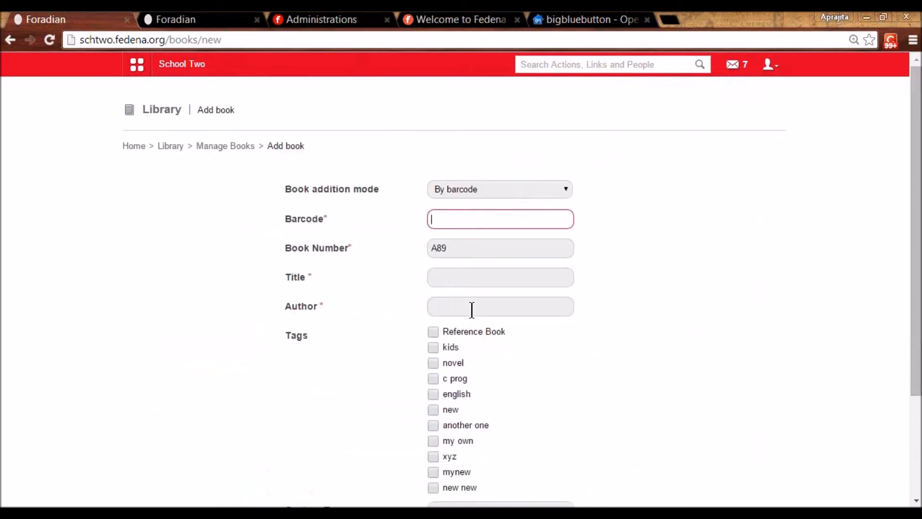
{"action": "left_click", "coordinate": [486, 191]}
{"action": "left_click", "coordinate": [487, 202]}
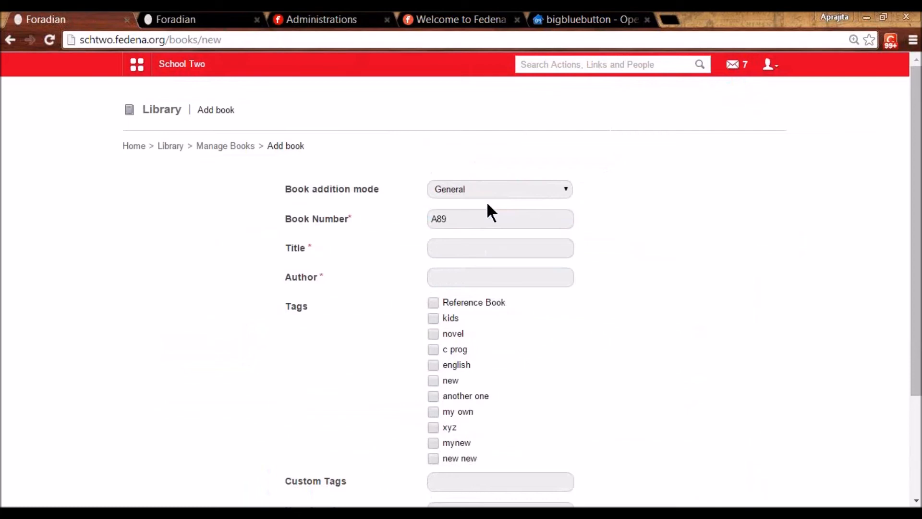
- Enter the title 'Book AVDPP' and choose an author from the suggestions
{"action": "left_click", "coordinate": [470, 245]}
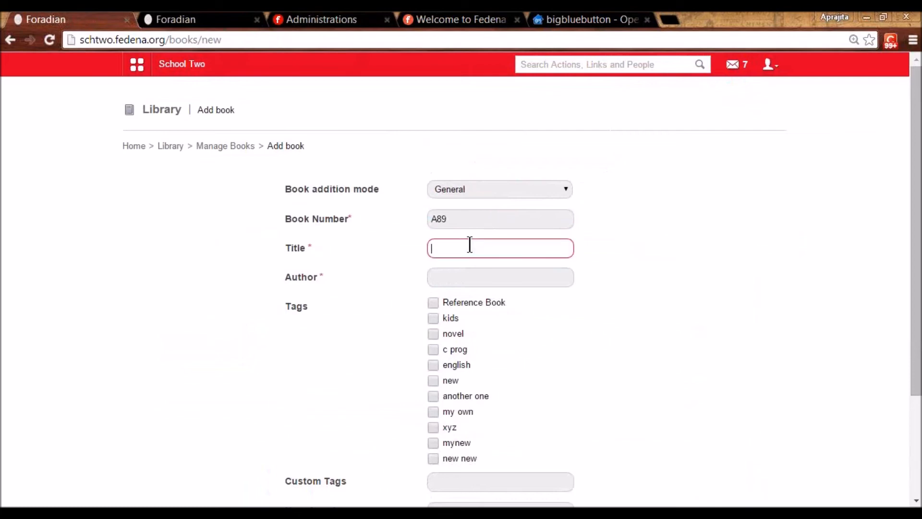
{"action": "type", "text": "Book"}
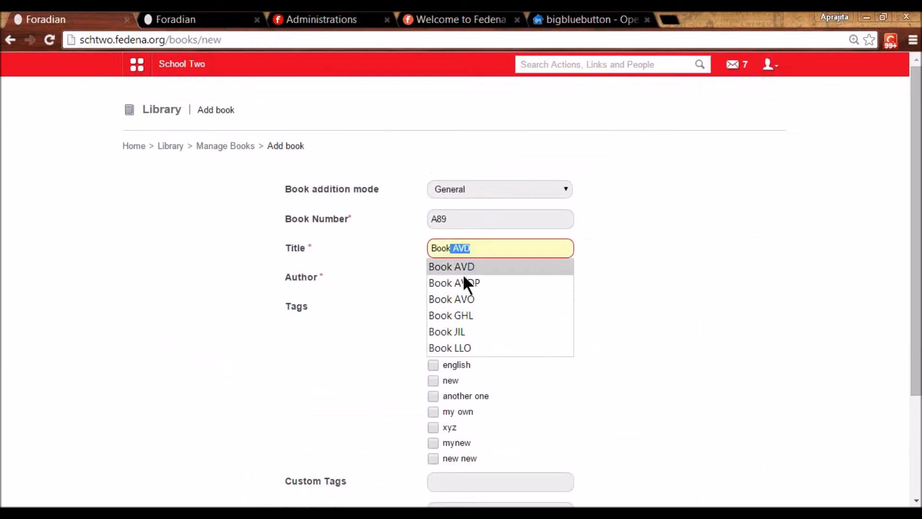
{"action": "left_click", "coordinate": [463, 272]}
{"action": "type", "text": "PP"}
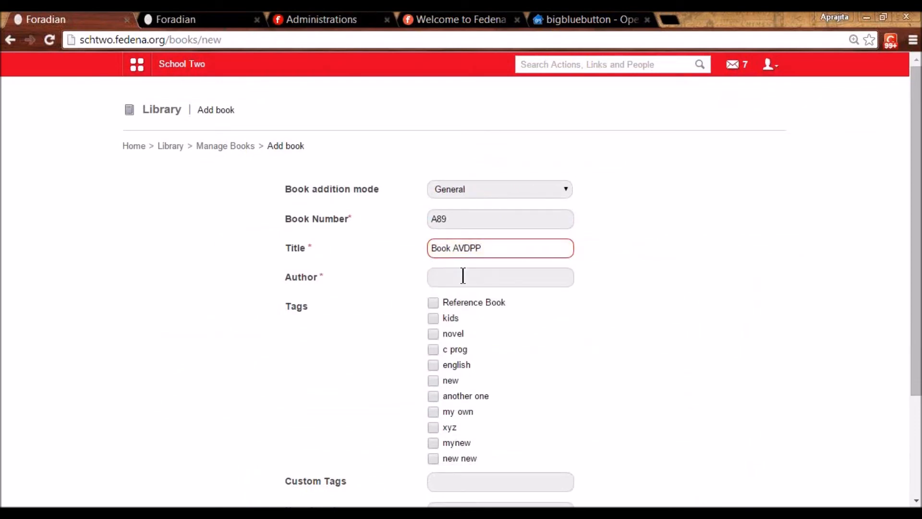
{"action": "left_click", "coordinate": [462, 275]}
{"action": "type", "text": "M"}
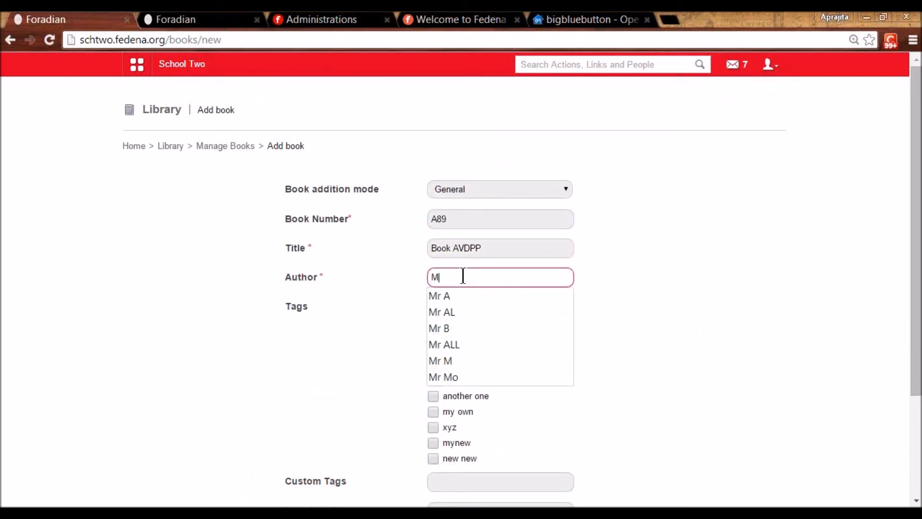
{"action": "left_click", "coordinate": [453, 307]}
- Tag the book novel and new, set 5 copies, and create them
{"action": "scroll", "coordinate": [454, 312], "scroll_direction": "down", "scroll_amount": 1}
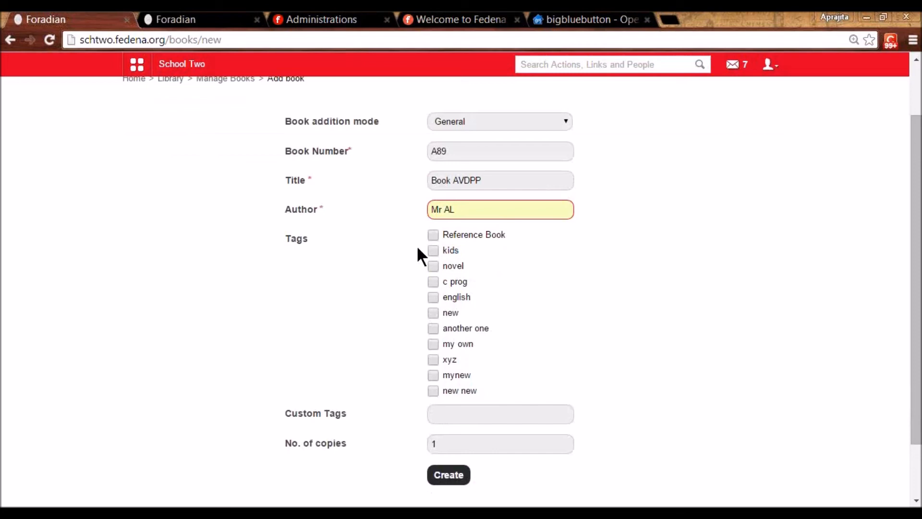
{"action": "left_click", "coordinate": [433, 266]}
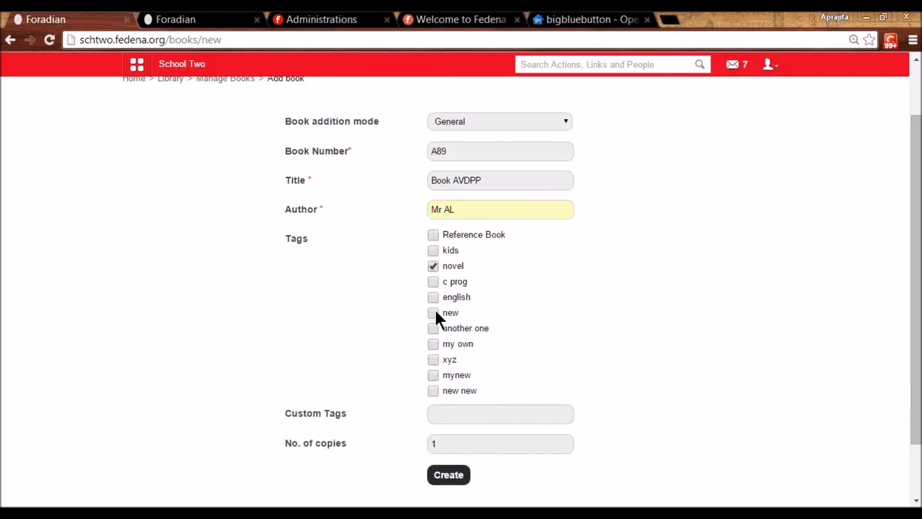
{"action": "left_click", "coordinate": [442, 415]}
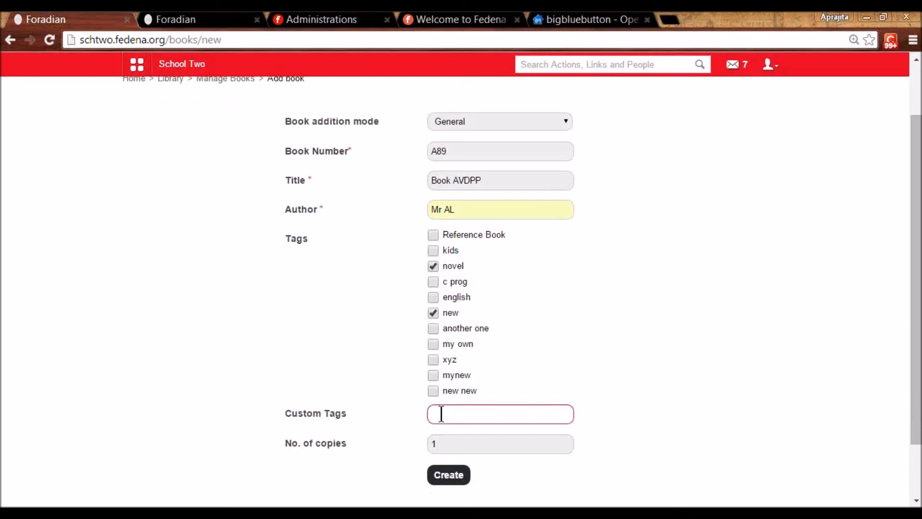
{"action": "scroll", "coordinate": [442, 414], "scroll_direction": "down", "scroll_amount": 2}
{"action": "left_click_drag", "start_coordinate": [439, 377], "coordinate": [430, 373]}
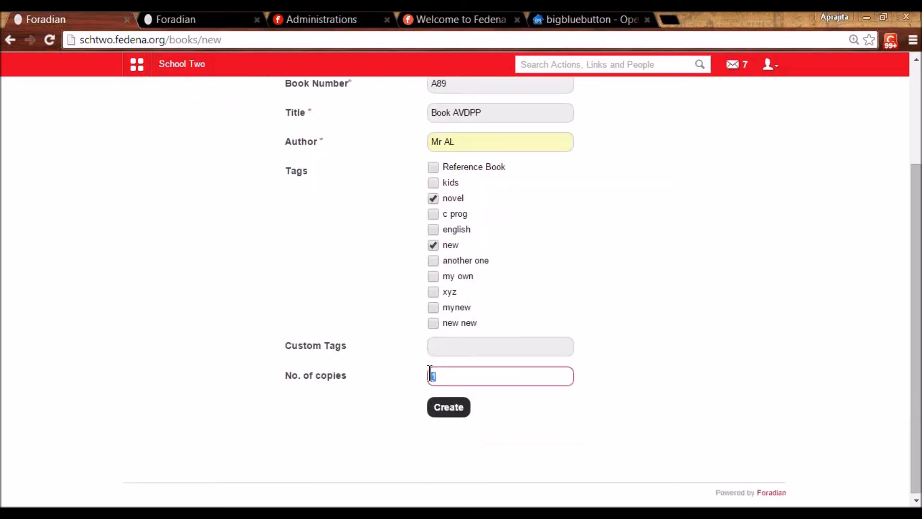
{"action": "type", "text": "5"}
{"action": "left_click", "coordinate": [528, 422]}
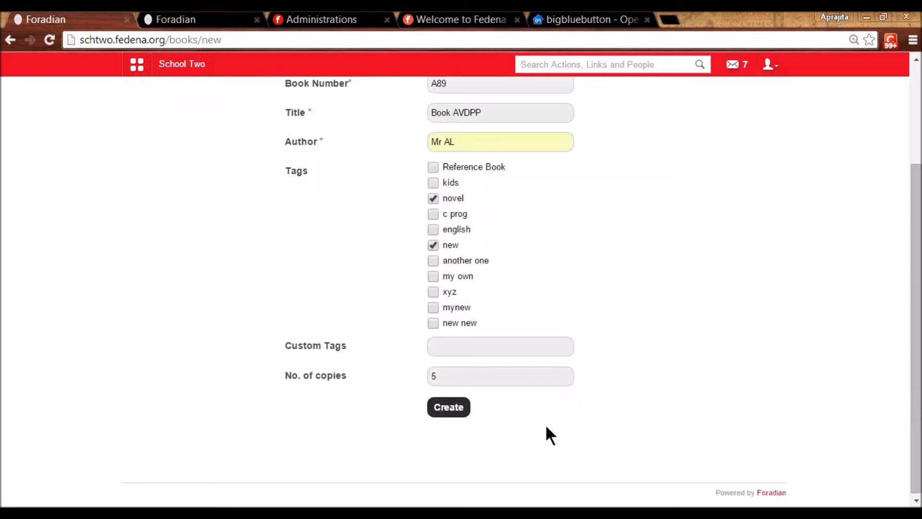
{"action": "left_click", "coordinate": [461, 407]}
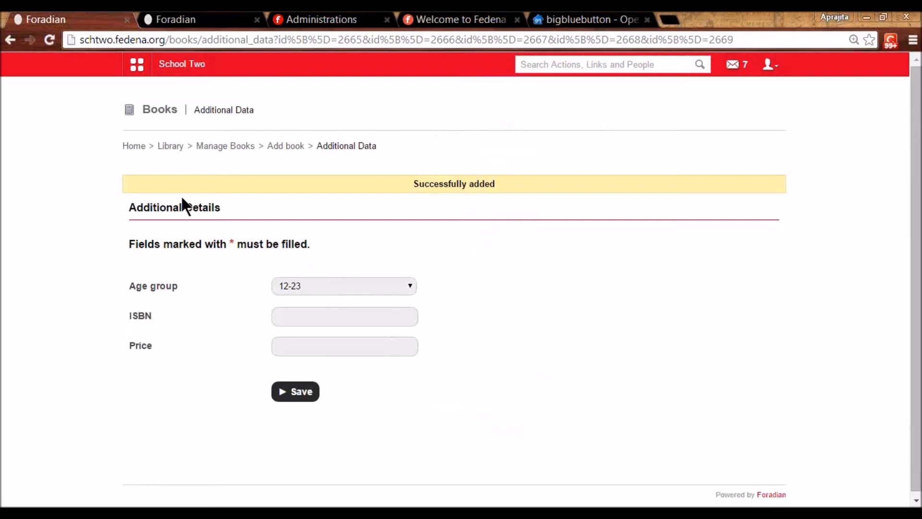
- Save age group 23-30, ISBN 9879hiuhy and price 678 as additional details
{"action": "left_click", "coordinate": [310, 287]}
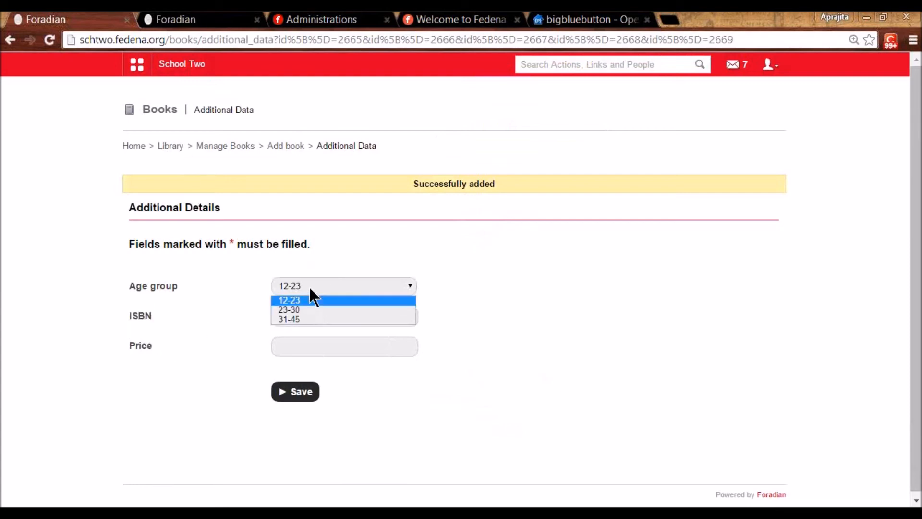
{"action": "left_click", "coordinate": [309, 307]}
{"action": "left_click", "coordinate": [306, 320]}
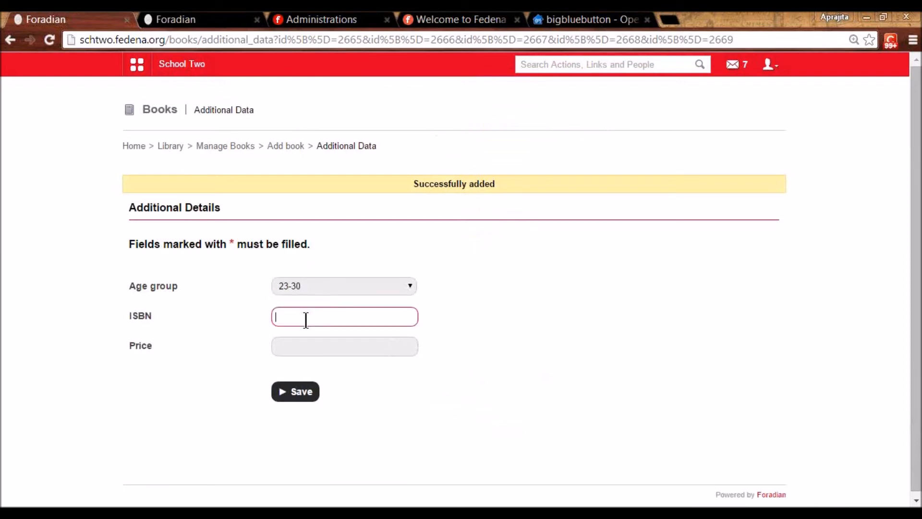
{"action": "type", "text": "9879hiuhy"}
{"action": "left_click", "coordinate": [297, 340]}
{"action": "type", "text": "678"}
{"action": "left_click", "coordinate": [287, 394]}
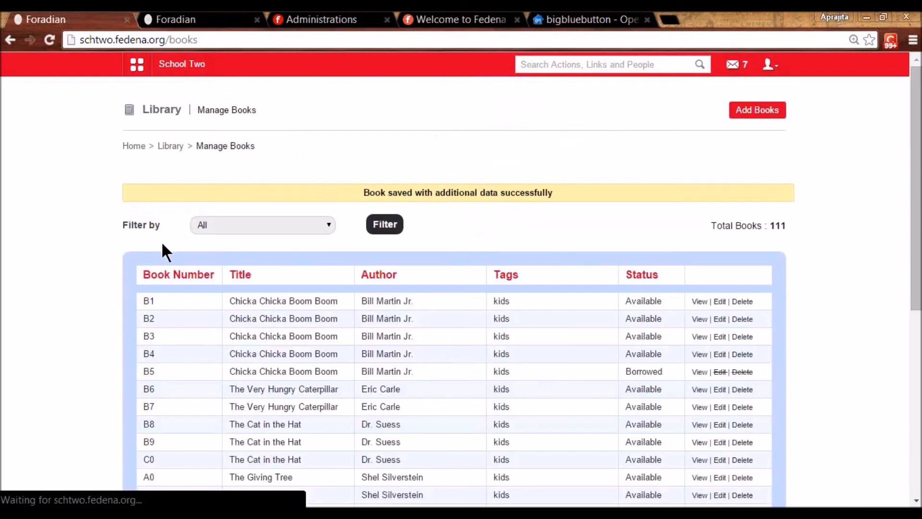
- Inspect the Age group field's Select Box input method, leave it unchanged, and return to Library
{"action": "left_click", "coordinate": [175, 145]}
{"action": "scroll", "coordinate": [299, 404], "scroll_direction": "down", "scroll_amount": 3}
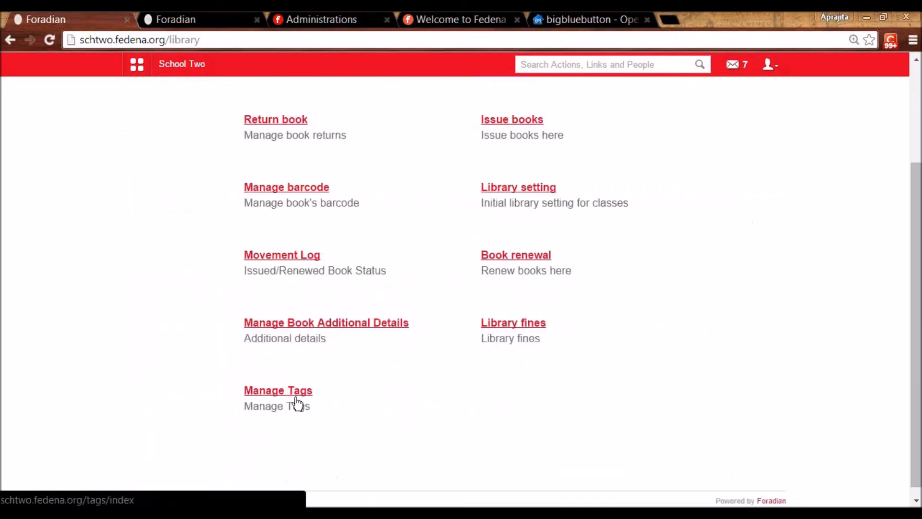
{"action": "left_click", "coordinate": [295, 323]}
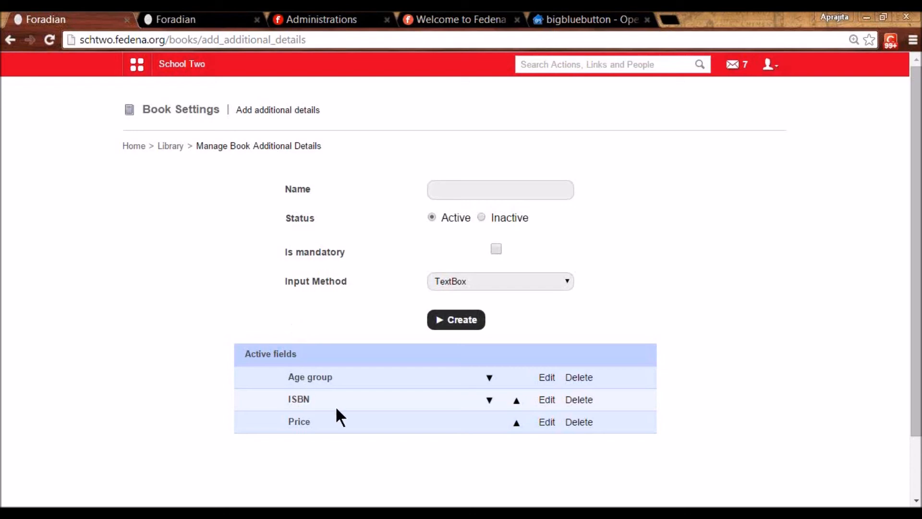
{"action": "left_click", "coordinate": [547, 377]}
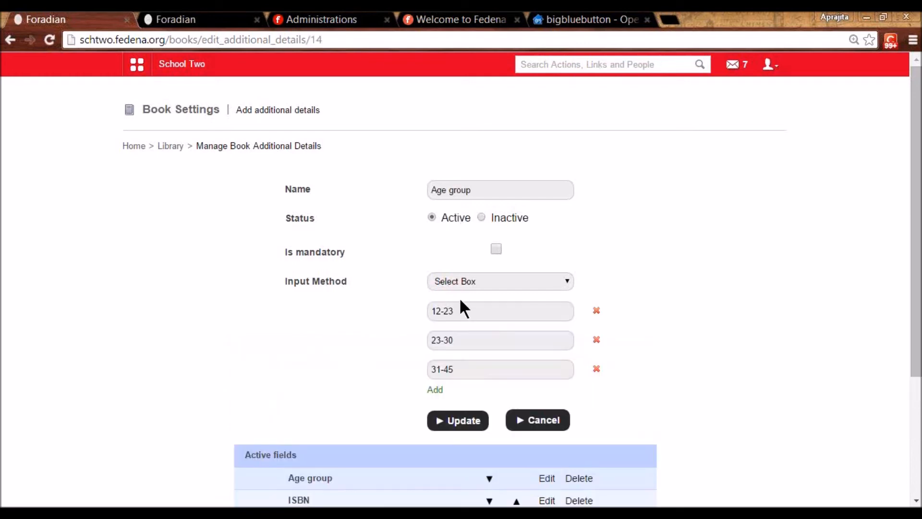
{"action": "left_click", "coordinate": [469, 281]}
{"action": "left_click", "coordinate": [468, 305]}
{"action": "left_click", "coordinate": [471, 282]}
{"action": "left_click", "coordinate": [465, 282]}
{"action": "left_click", "coordinate": [175, 147]}
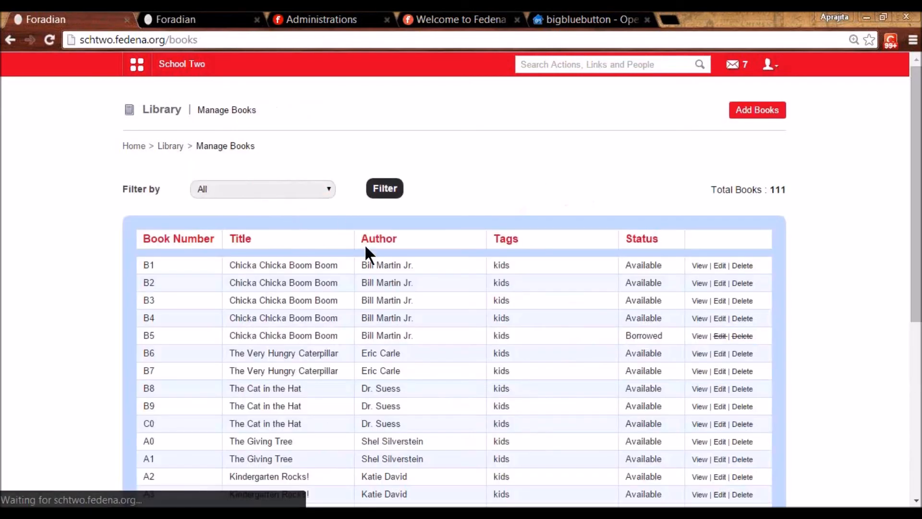
- Check page 5 of Manage Books for the new copies A89 through A93
{"action": "scroll", "coordinate": [409, 362], "scroll_direction": "down", "scroll_amount": 2}
{"action": "scroll", "coordinate": [409, 372], "scroll_direction": "down", "scroll_amount": 5}
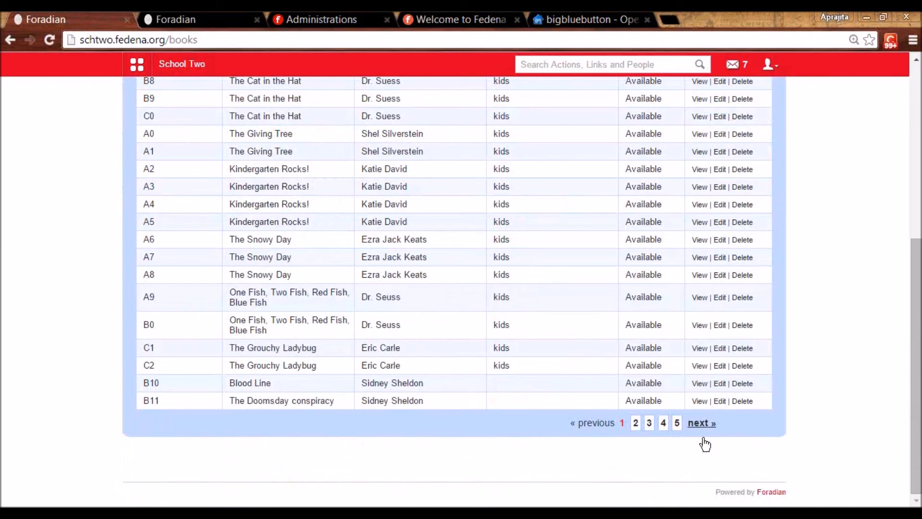
{"action": "left_click", "coordinate": [677, 423]}
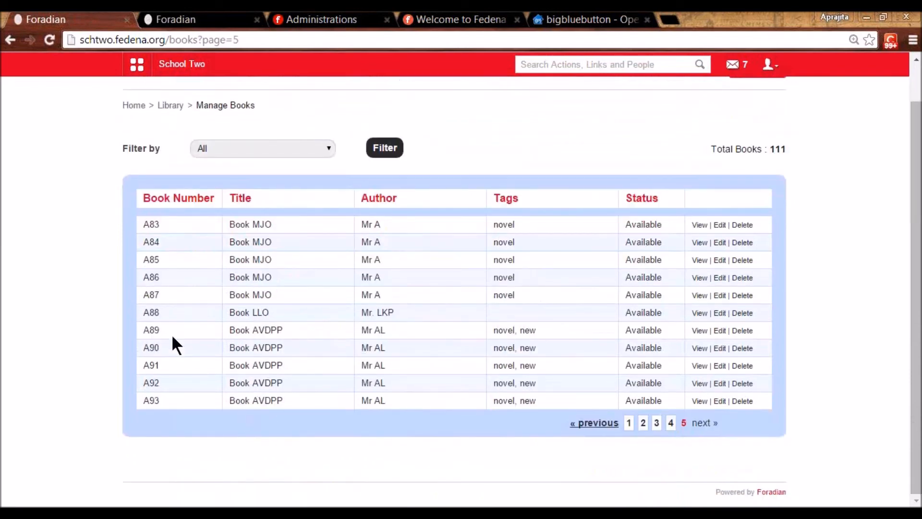
{"action": "left_click_drag", "start_coordinate": [144, 330], "coordinate": [166, 332]}
{"action": "left_click_drag", "start_coordinate": [160, 401], "coordinate": [141, 398]}
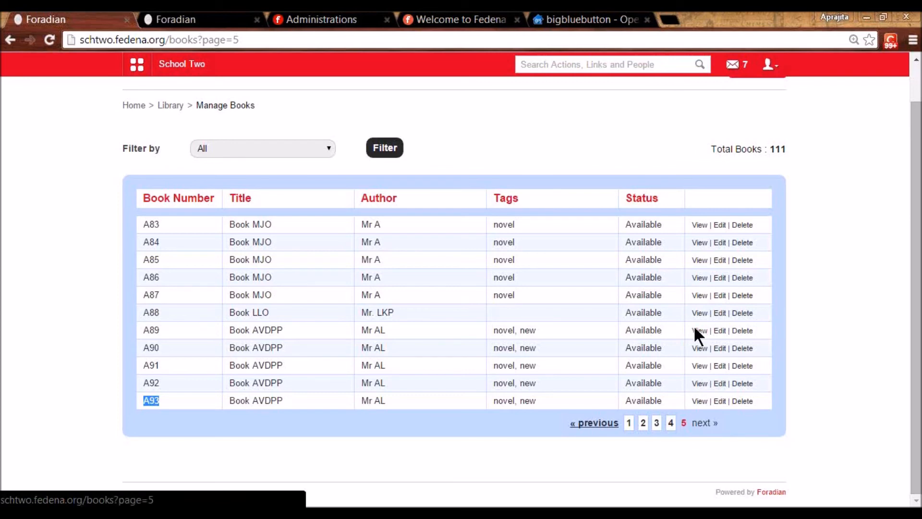
- Open Library's Book search page and view the Search by options
{"action": "scroll", "coordinate": [302, 261], "scroll_direction": "up", "scroll_amount": 1}
{"action": "left_click", "coordinate": [172, 147]}
{"action": "left_click", "coordinate": [505, 186]}
{"action": "left_click", "coordinate": [456, 187]}
{"action": "left_click", "coordinate": [431, 218]}
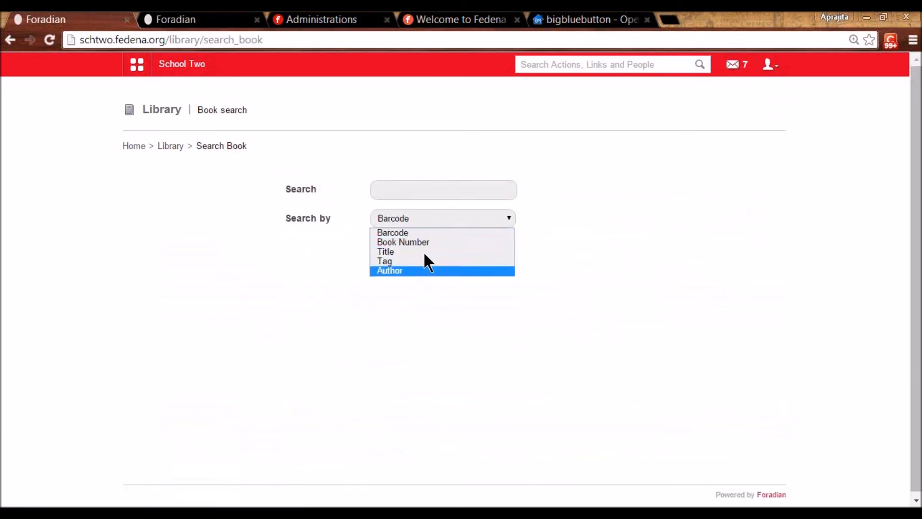
- Search by Book Number for a89, view Book AVDPP's details, and return to Library
{"action": "left_click", "coordinate": [411, 242]}
{"action": "left_click", "coordinate": [407, 191]}
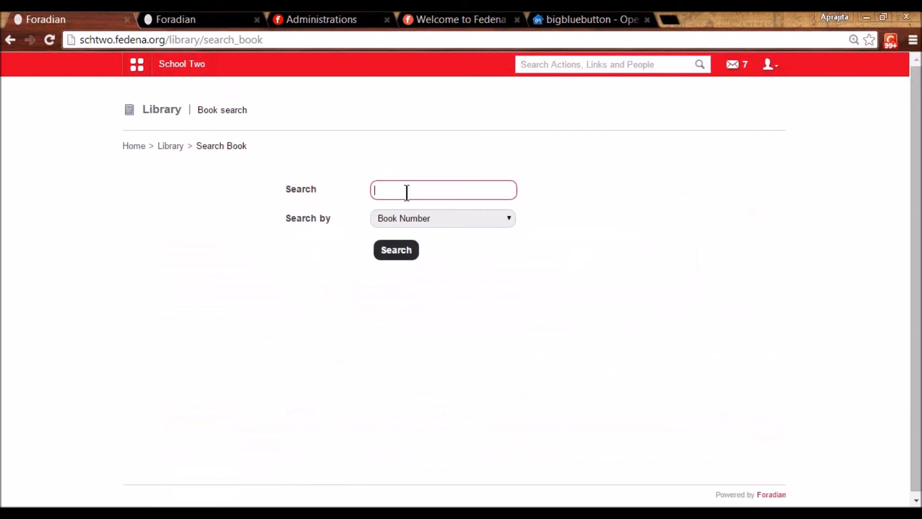
{"action": "type", "text": "a89"}
{"action": "left_click", "coordinate": [387, 251]}
{"action": "left_click", "coordinate": [409, 321]}
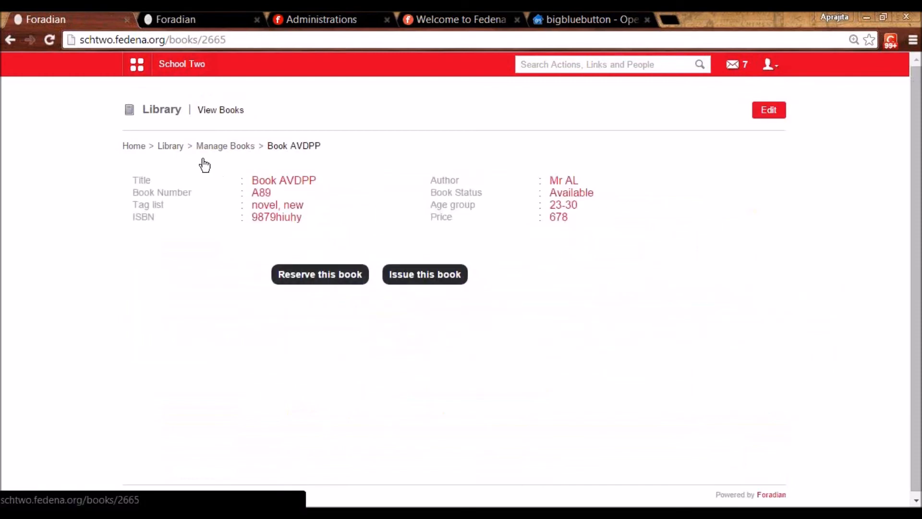
{"action": "left_click", "coordinate": [176, 146]}
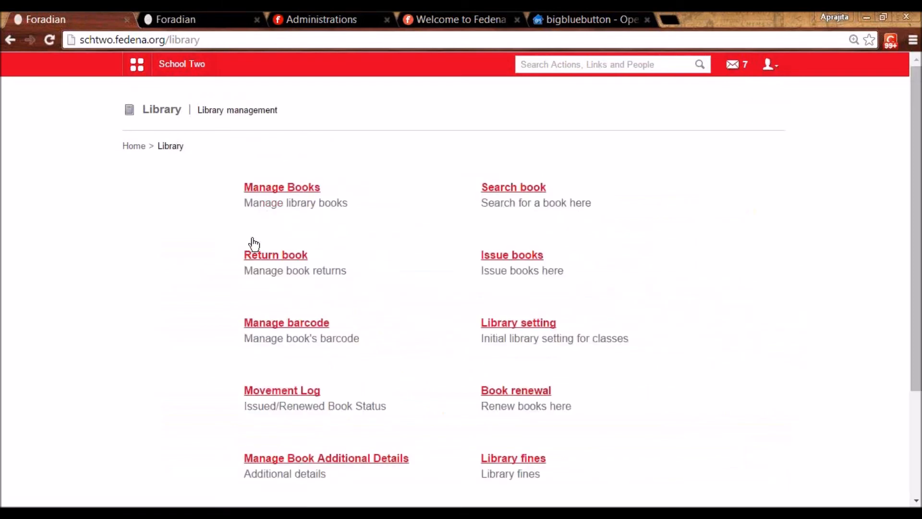
- Search a89 under Issue books and open Book AVDPP's issue form
{"action": "left_click", "coordinate": [510, 256]}
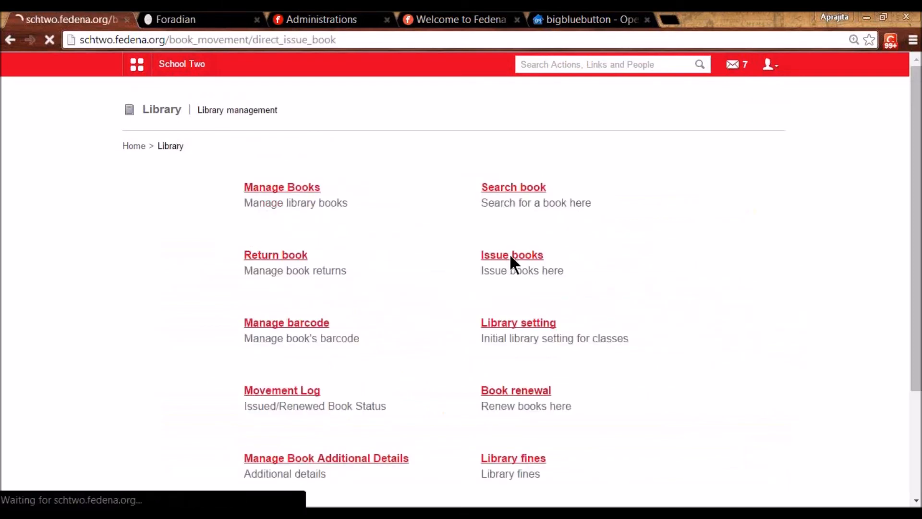
{"action": "left_click", "coordinate": [478, 190]}
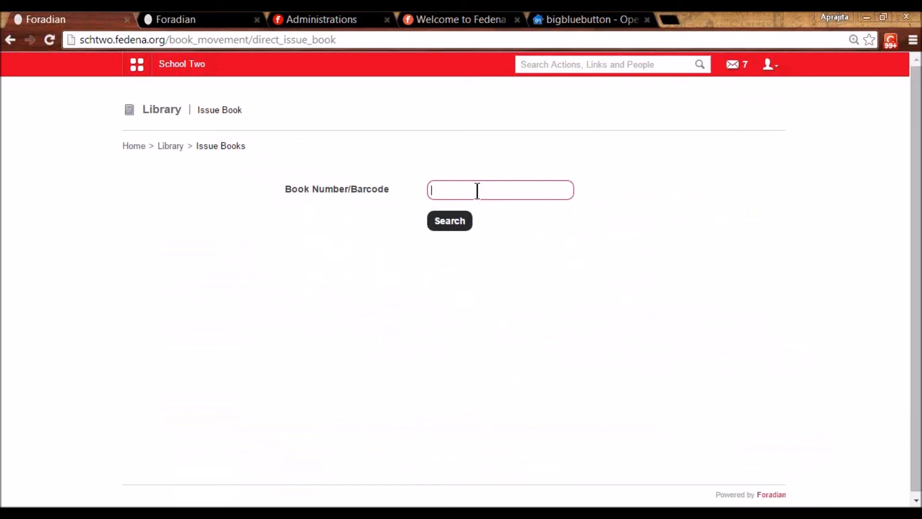
{"action": "type", "text": "a89"}
{"action": "left_click", "coordinate": [456, 221]}
{"action": "left_click", "coordinate": [442, 291]}
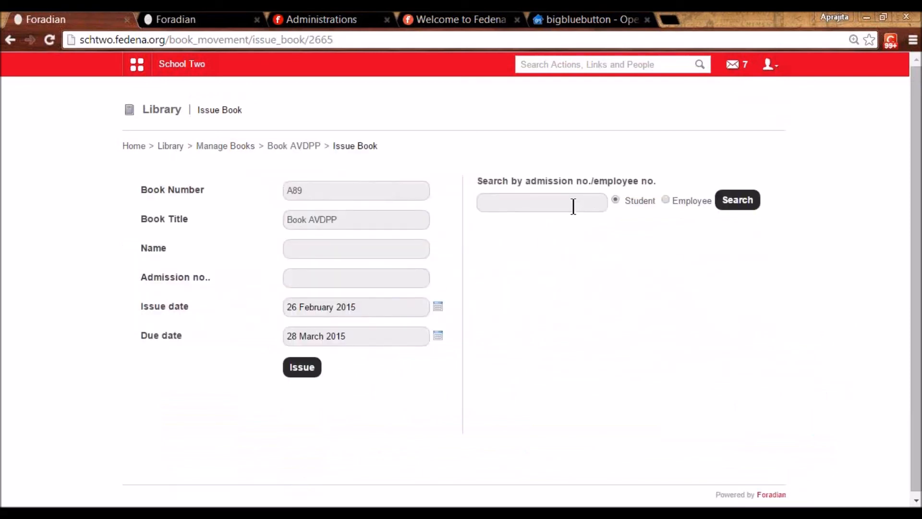
- Switch the borrower type to Employee and select the employee by employee number
{"action": "left_click", "coordinate": [573, 205]}
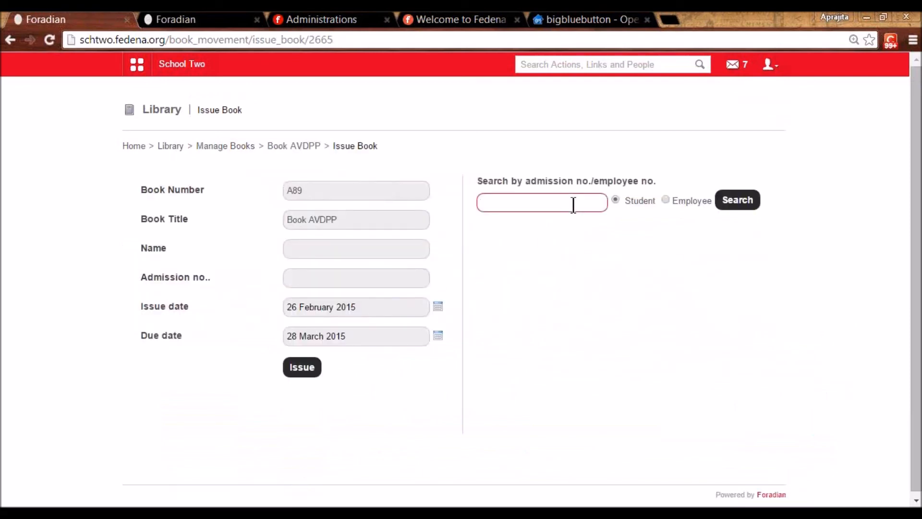
{"action": "left_click", "coordinate": [665, 199]}
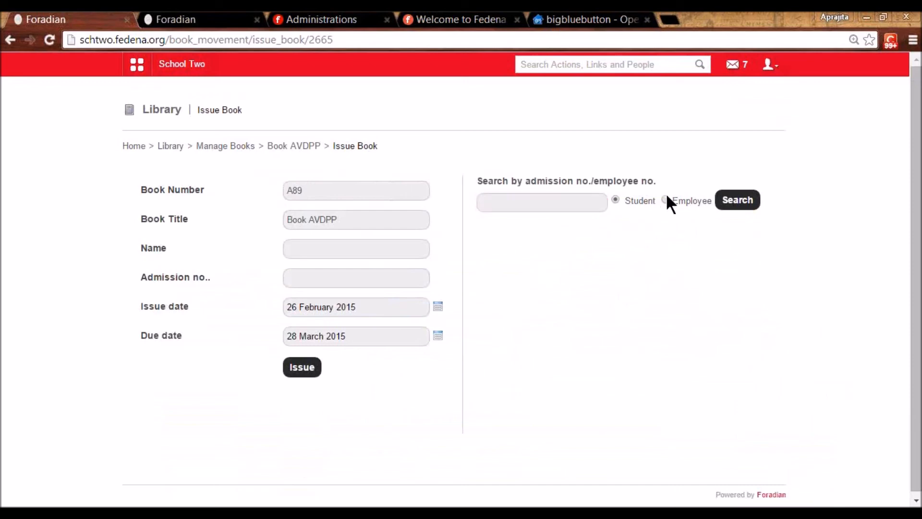
{"action": "left_click", "coordinate": [522, 199]}
{"action": "type", "text": "E45"}
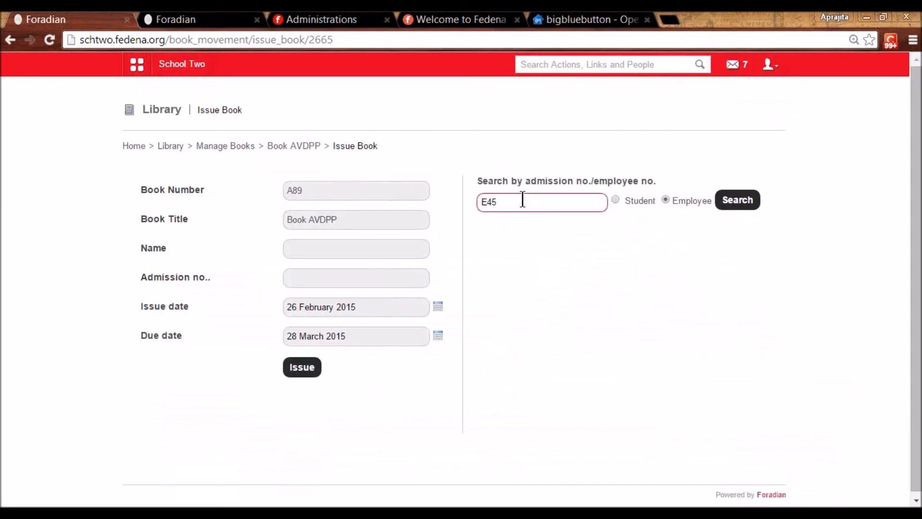
{"action": "left_click", "coordinate": [730, 203]}
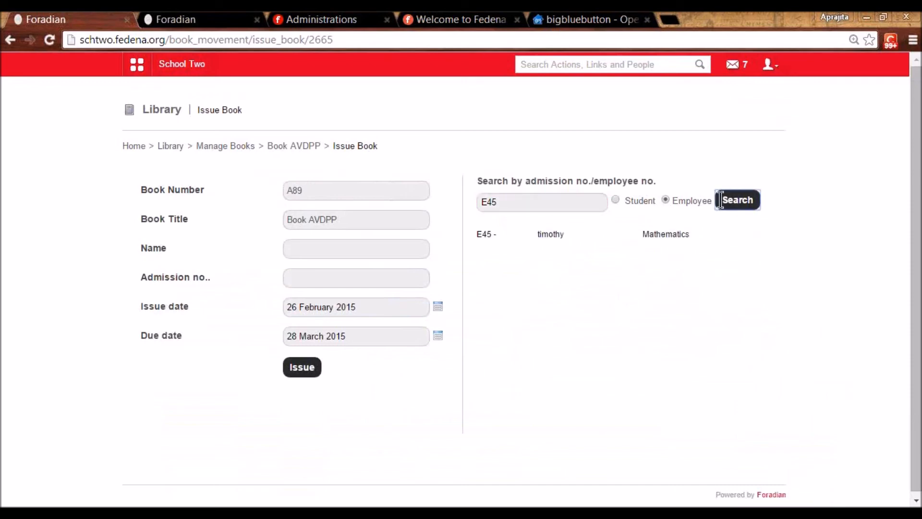
{"action": "left_click", "coordinate": [548, 234]}
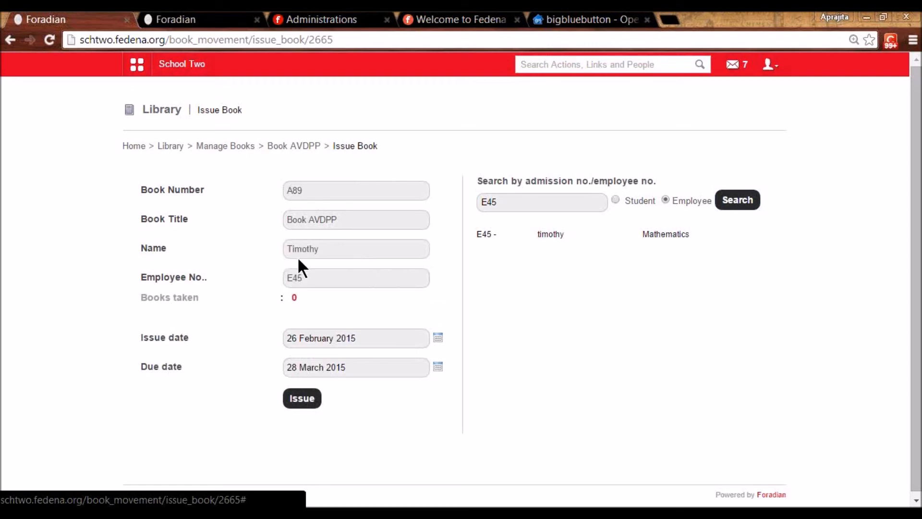
- Set the due date to 27 February 2015 and issue the book
{"action": "left_click_drag", "start_coordinate": [294, 298], "coordinate": [286, 296]}
{"action": "left_click", "coordinate": [295, 299]}
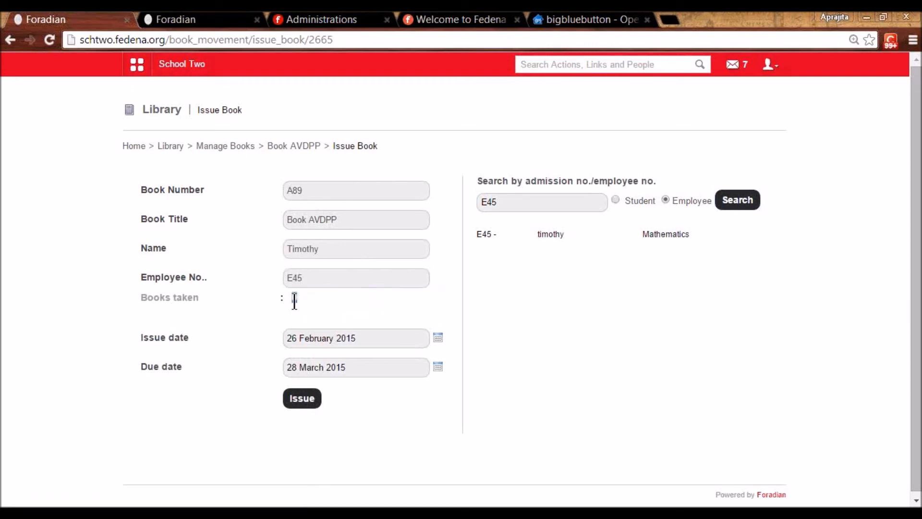
{"action": "left_click", "coordinate": [438, 367]}
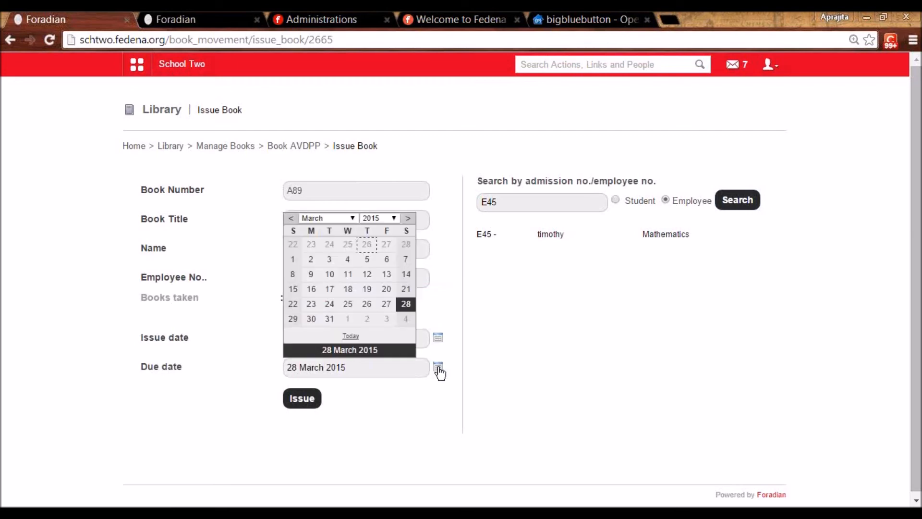
{"action": "left_click", "coordinate": [391, 244]}
{"action": "left_click", "coordinate": [298, 403]}
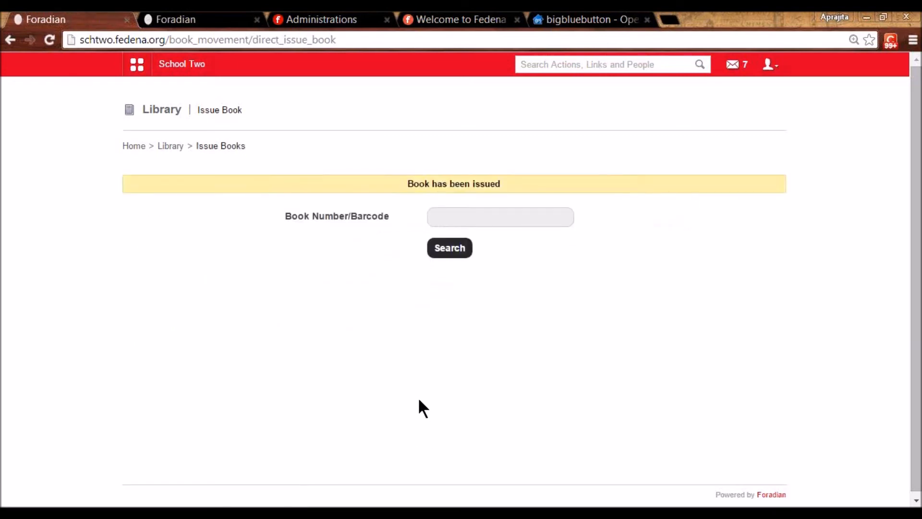
{"action": "left_click", "coordinate": [181, 147]}
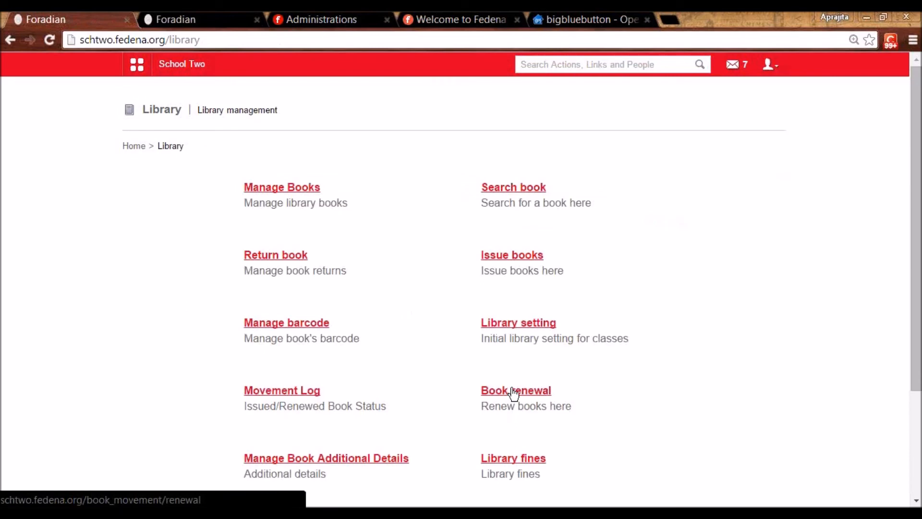
{"action": "left_click", "coordinate": [514, 391]}
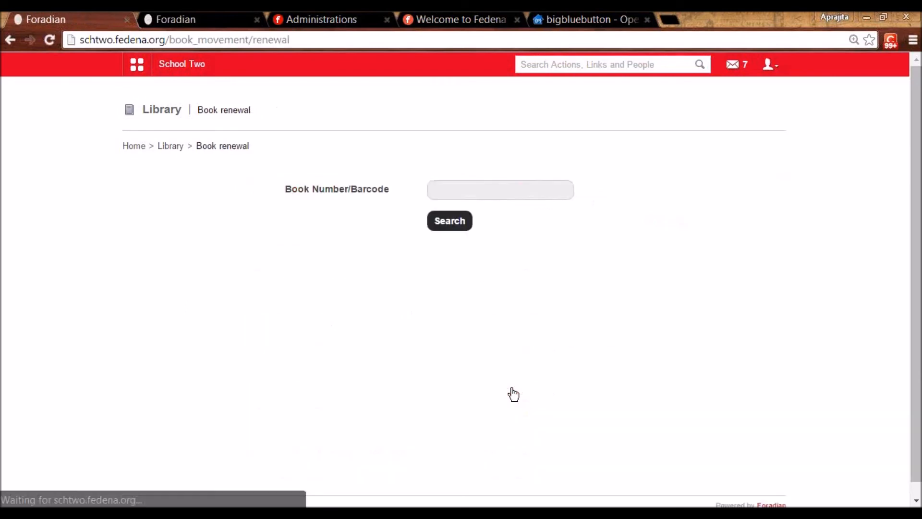
{"action": "left_click", "coordinate": [468, 188]}
{"action": "type", "text": "a89"}
{"action": "left_click", "coordinate": [452, 223]}
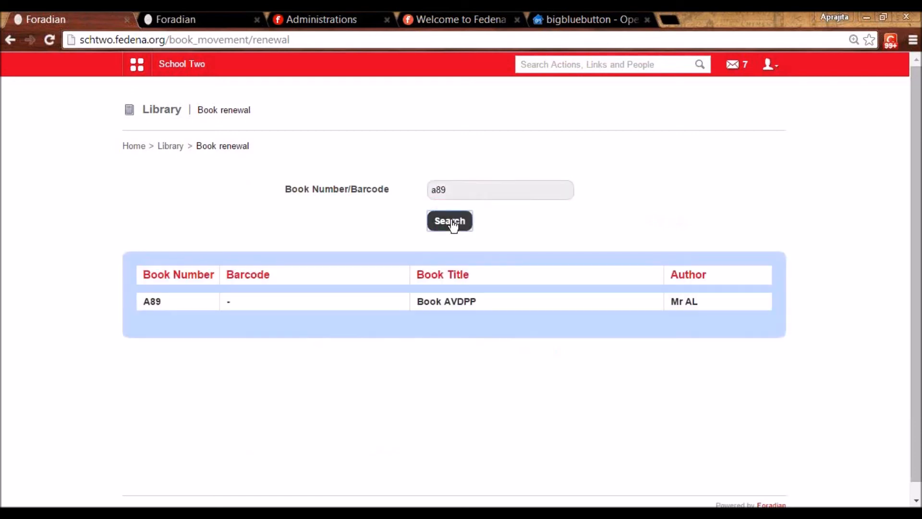
{"action": "left_click", "coordinate": [464, 302]}
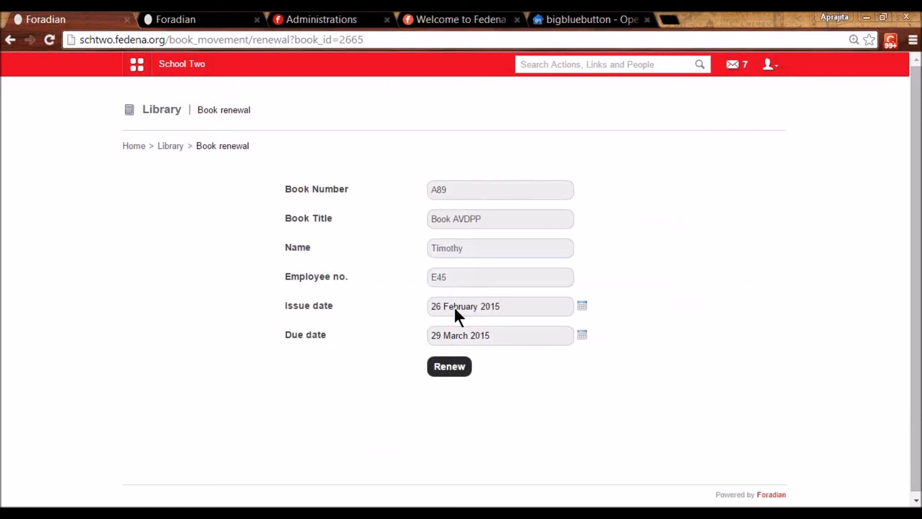
{"action": "left_click", "coordinate": [174, 147]}
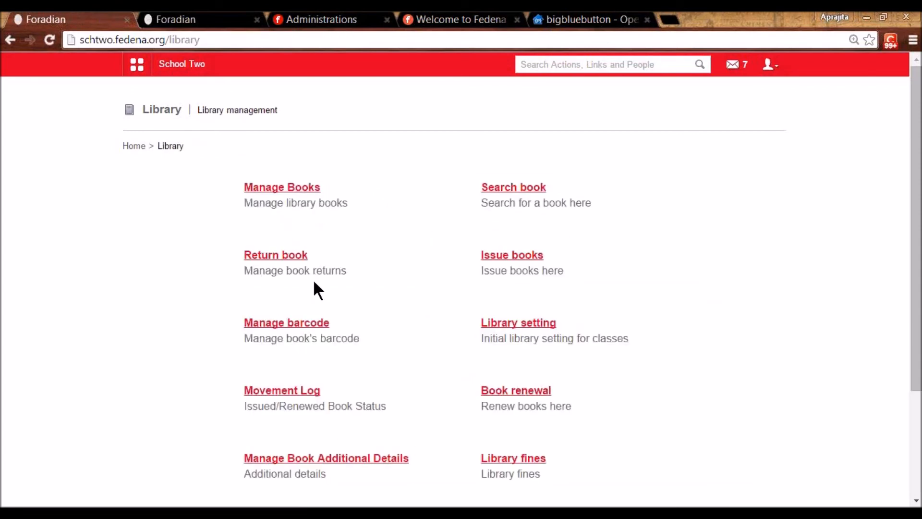
{"action": "left_click", "coordinate": [290, 256]}
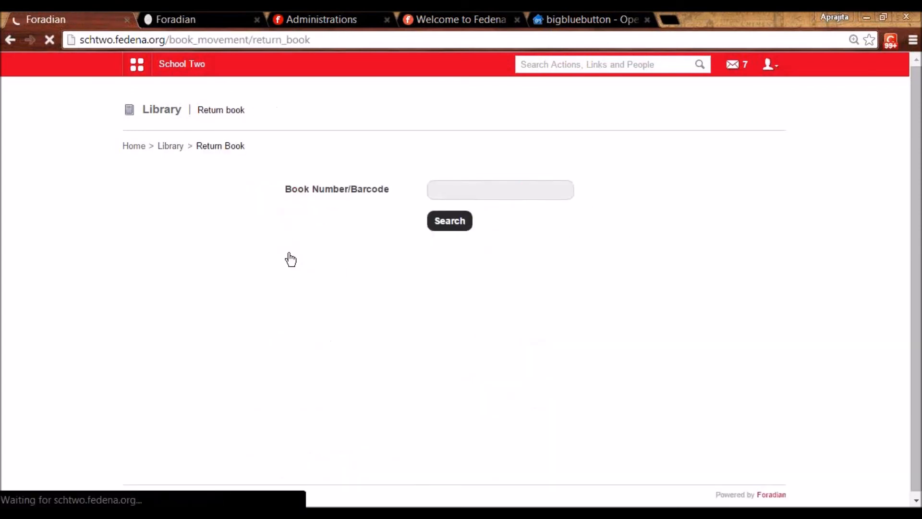
{"action": "left_click", "coordinate": [447, 194]}
{"action": "type", "text": "a89"}
{"action": "left_click", "coordinate": [439, 219]}
{"action": "left_click", "coordinate": [439, 291]}
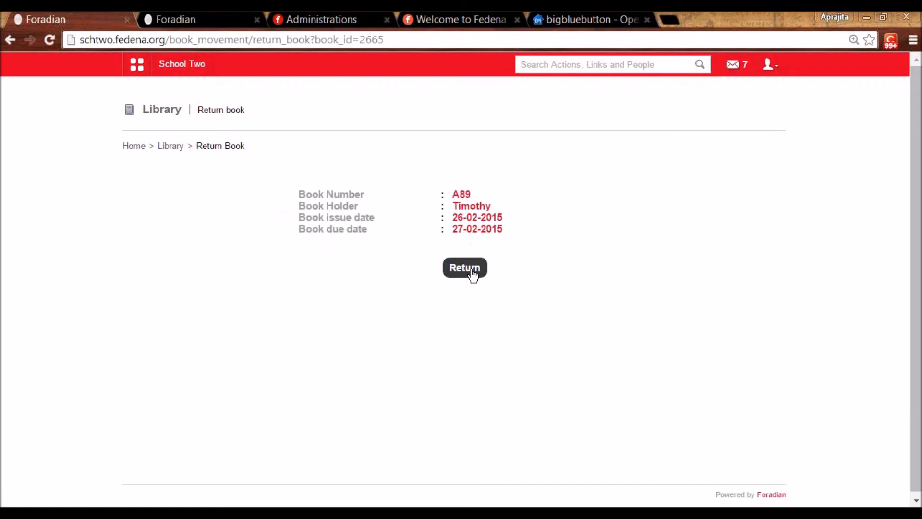
{"action": "left_click_drag", "start_coordinate": [454, 228], "coordinate": [506, 228]}
{"action": "left_click", "coordinate": [492, 241]}
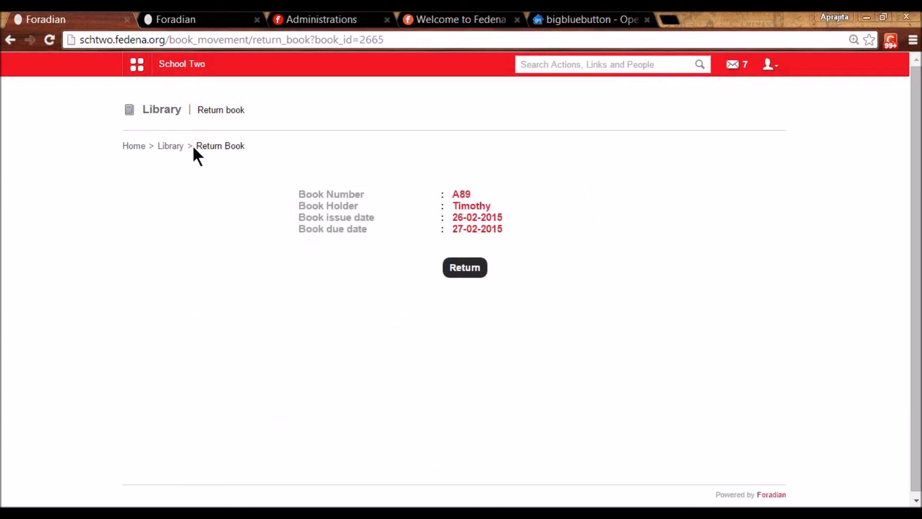
{"action": "left_click", "coordinate": [169, 146]}
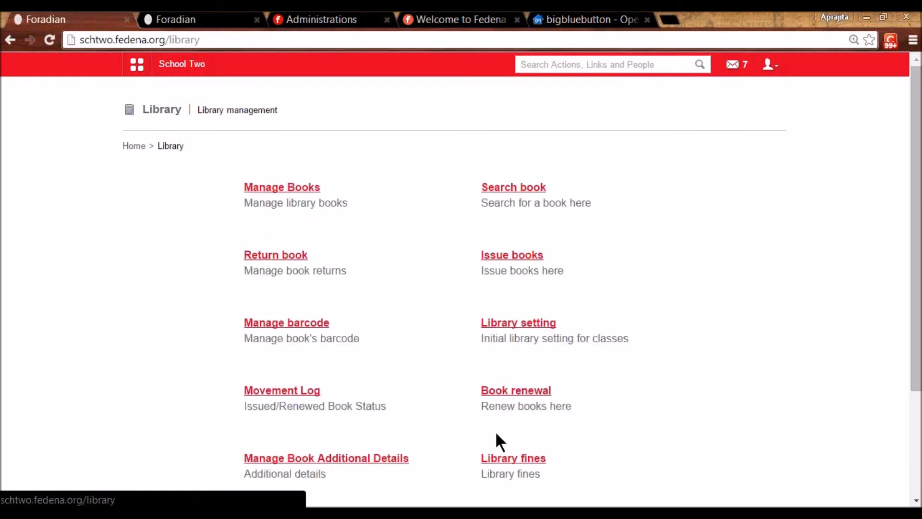
{"action": "left_click", "coordinate": [512, 462]}
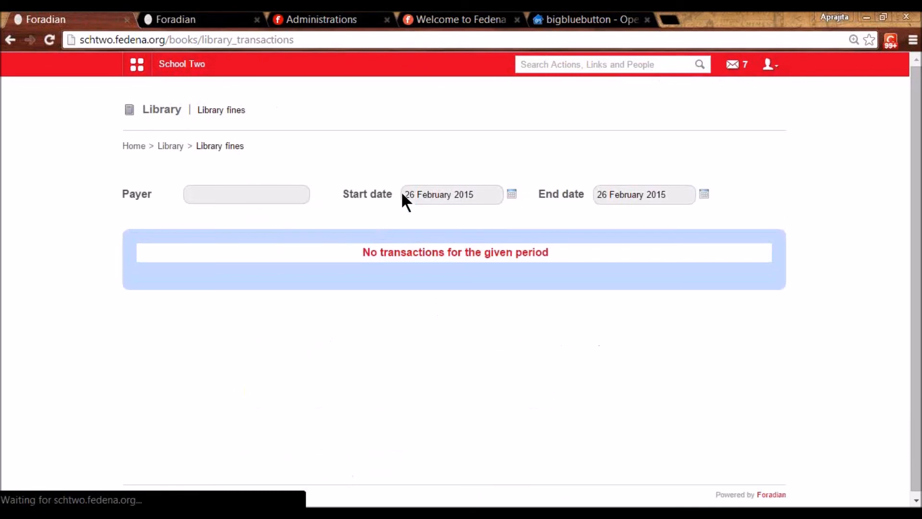
{"action": "left_click", "coordinate": [511, 197]}
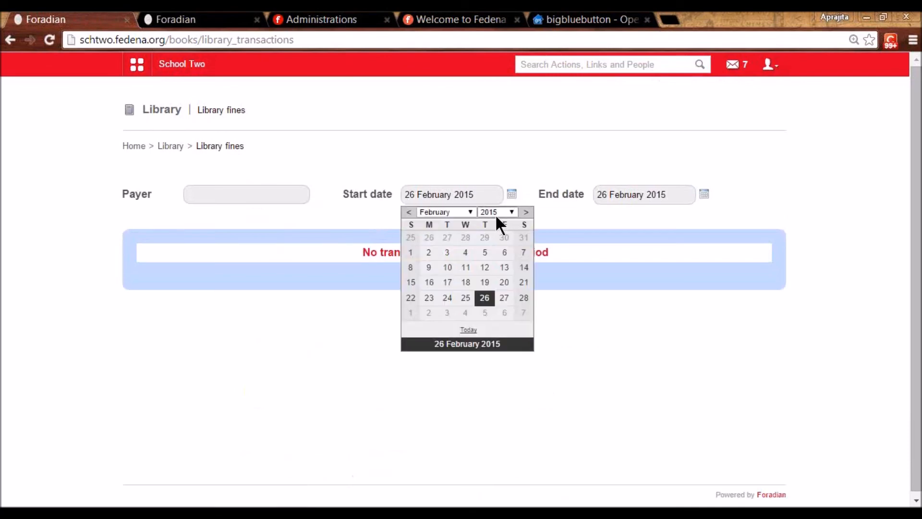
{"action": "left_click", "coordinate": [497, 214]}
{"action": "left_click", "coordinate": [489, 336]}
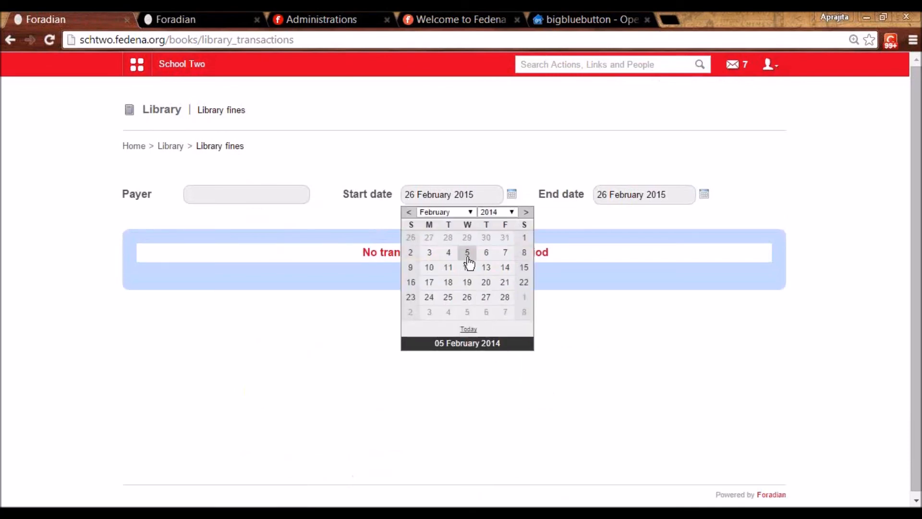
{"action": "left_click", "coordinate": [466, 252]}
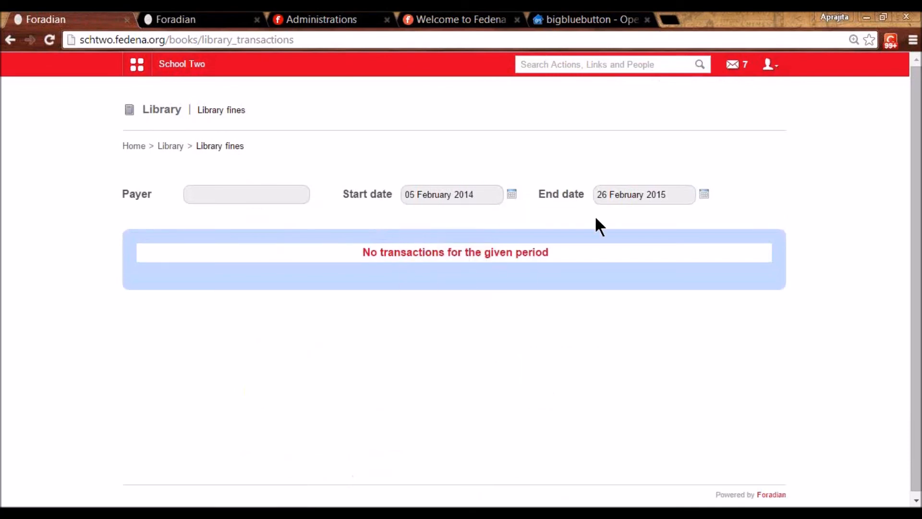
{"action": "left_click", "coordinate": [703, 197]}
{"action": "left_click", "coordinate": [657, 301]}
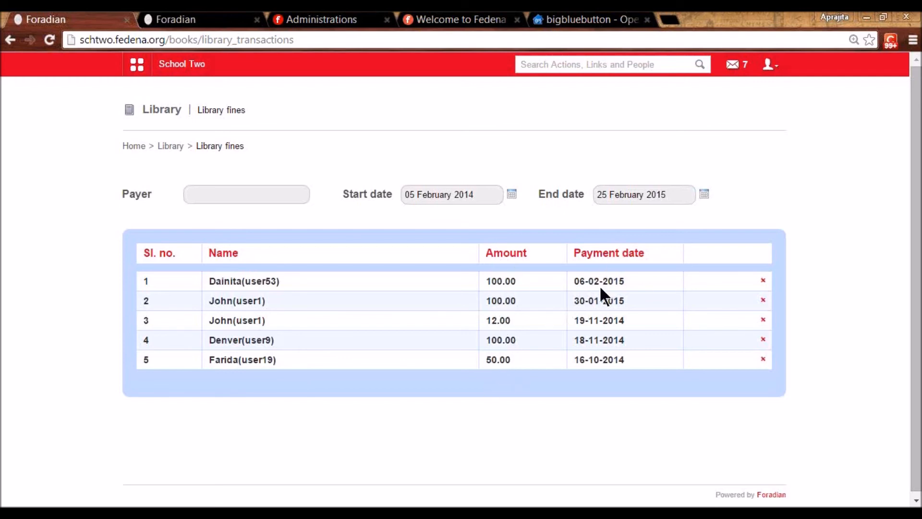
{"action": "left_click", "coordinate": [171, 146]}
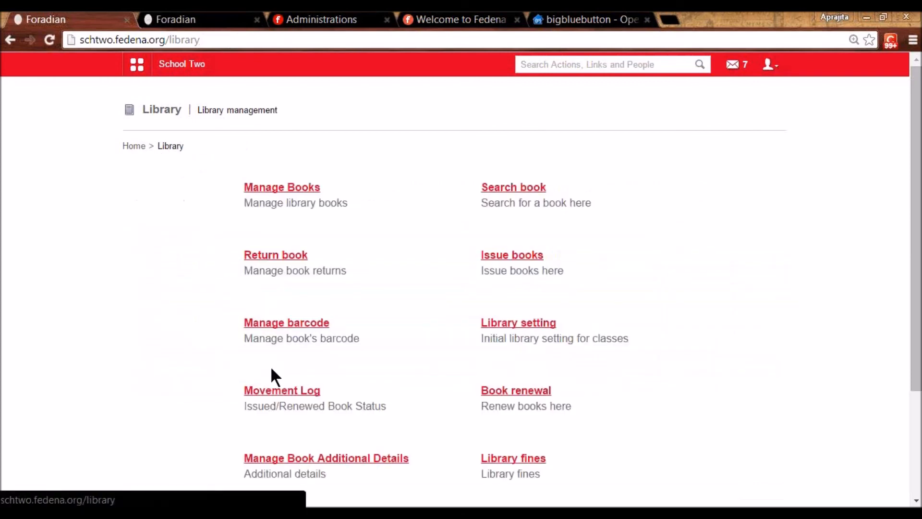
- Review the book movement log showing A89 issued on 26 February 2015, then return to Library
{"action": "left_click", "coordinate": [285, 389]}
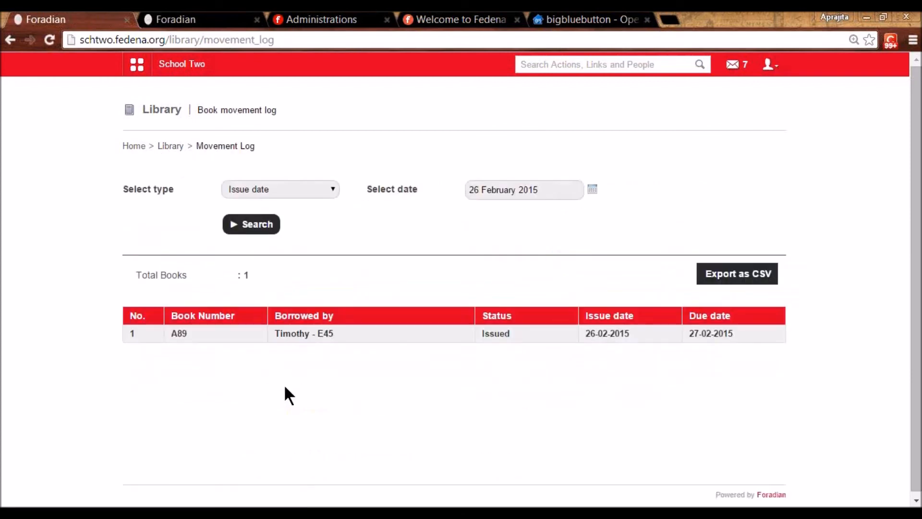
{"action": "left_click", "coordinate": [330, 188]}
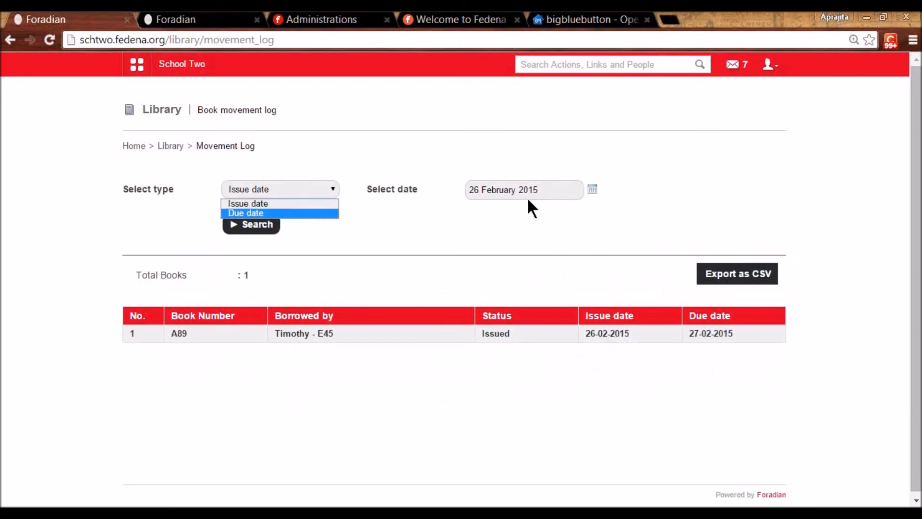
{"action": "left_click", "coordinate": [168, 145]}
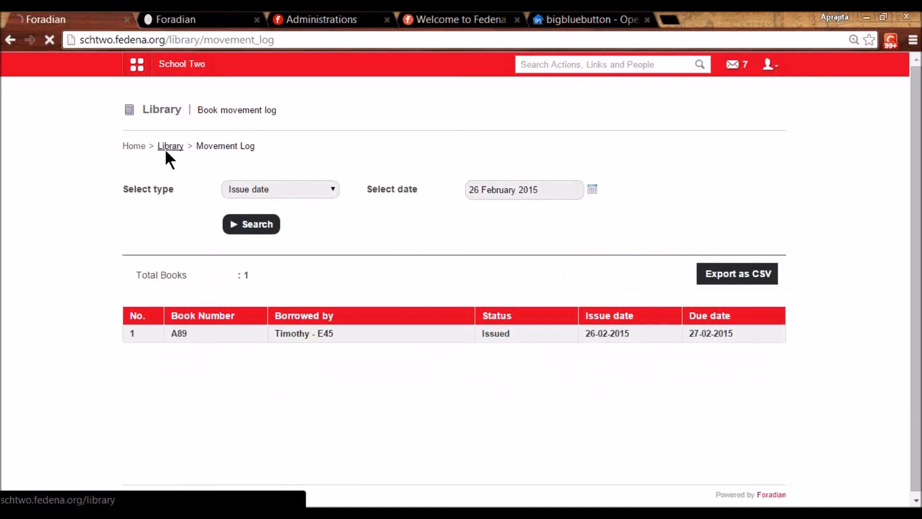
{"action": "scroll", "coordinate": [212, 229], "scroll_direction": "down", "scroll_amount": 3}
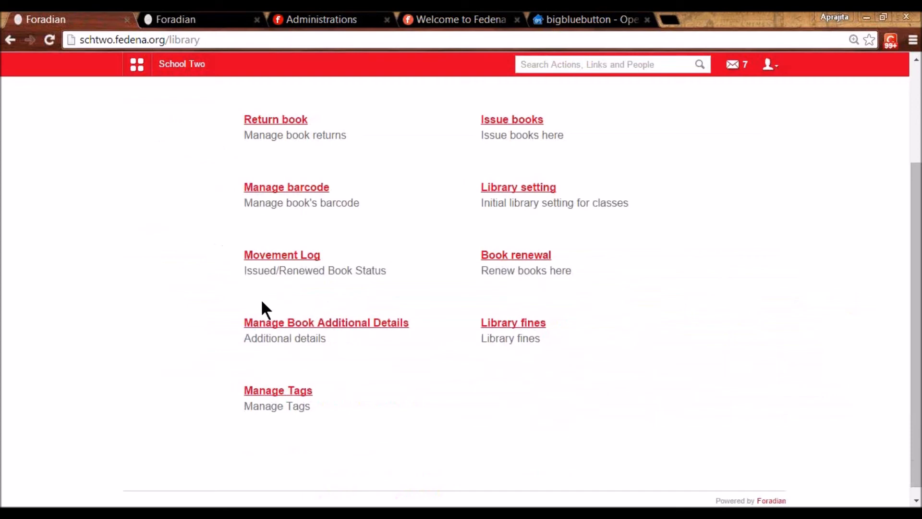
- Open Manage Tags and list the six Reference Book–tagged books, A12 to A17
{"action": "left_click", "coordinate": [295, 393]}
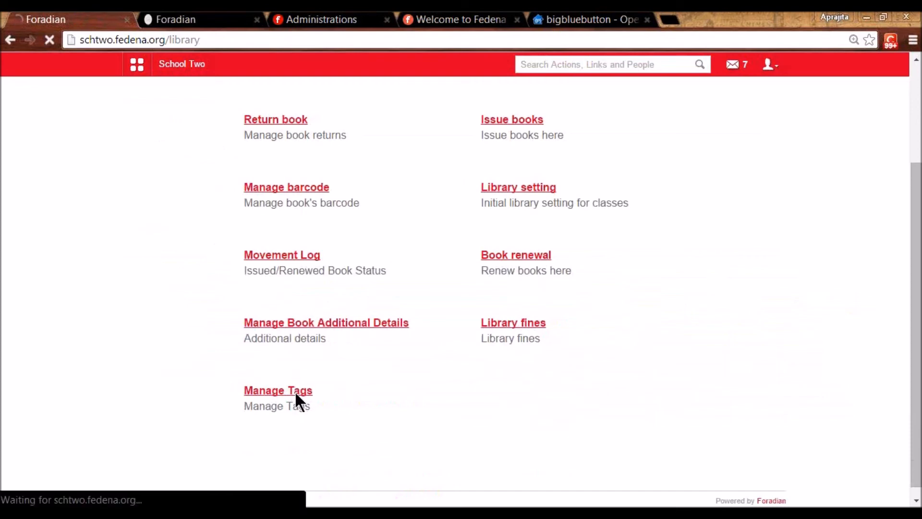
{"action": "scroll", "coordinate": [215, 395], "scroll_direction": "down", "scroll_amount": 2}
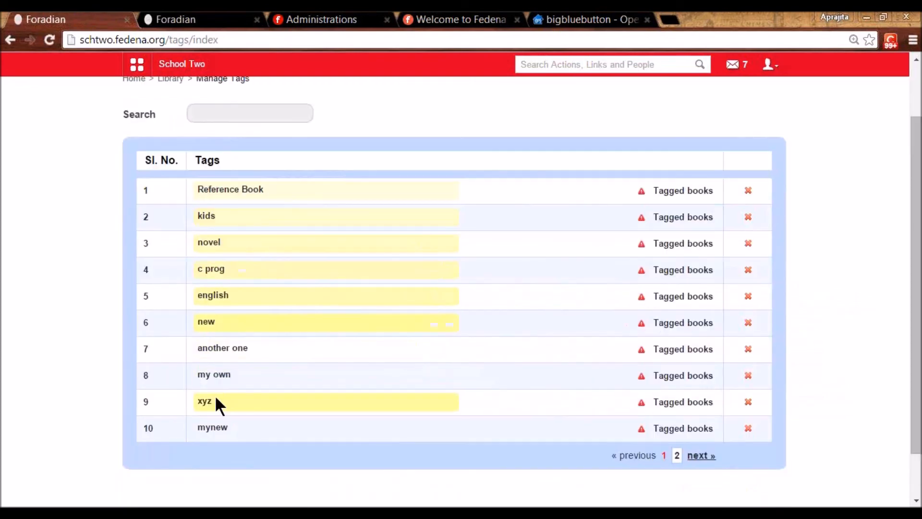
{"action": "scroll", "coordinate": [216, 399], "scroll_direction": "down", "scroll_amount": 1}
{"action": "scroll", "coordinate": [218, 406], "scroll_direction": "up", "scroll_amount": 2}
{"action": "left_click", "coordinate": [683, 207]}
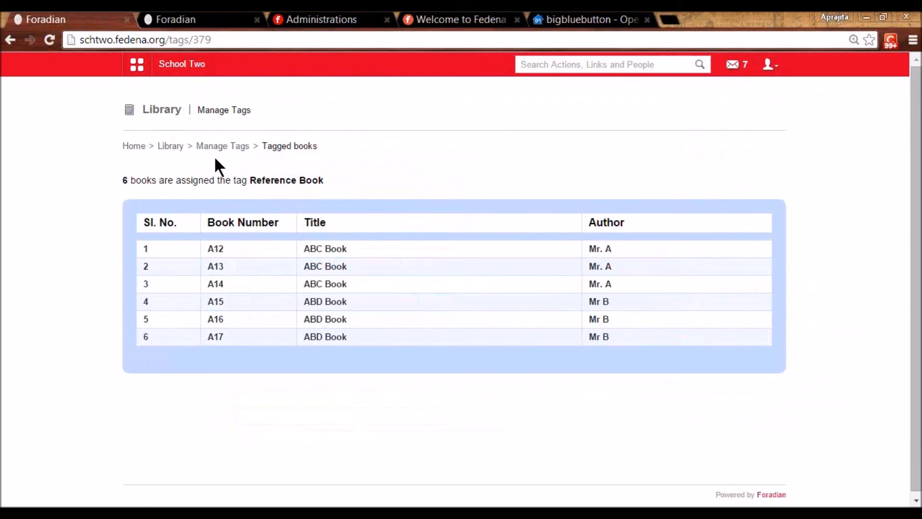
{"action": "left_click", "coordinate": [137, 65]}
{"action": "left_click", "coordinate": [242, 101]}
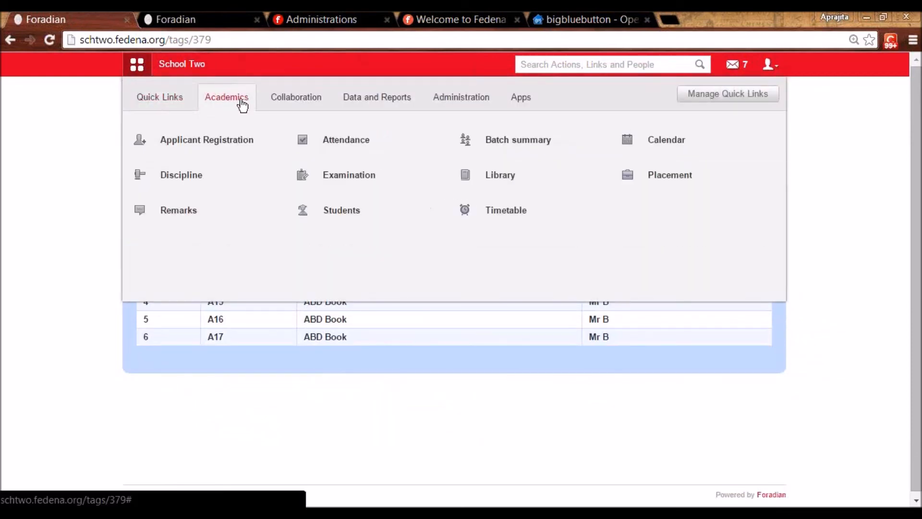
- Go to Administration > Transport > Set Routes and open the Add Route form
{"action": "left_click", "coordinate": [446, 103]}
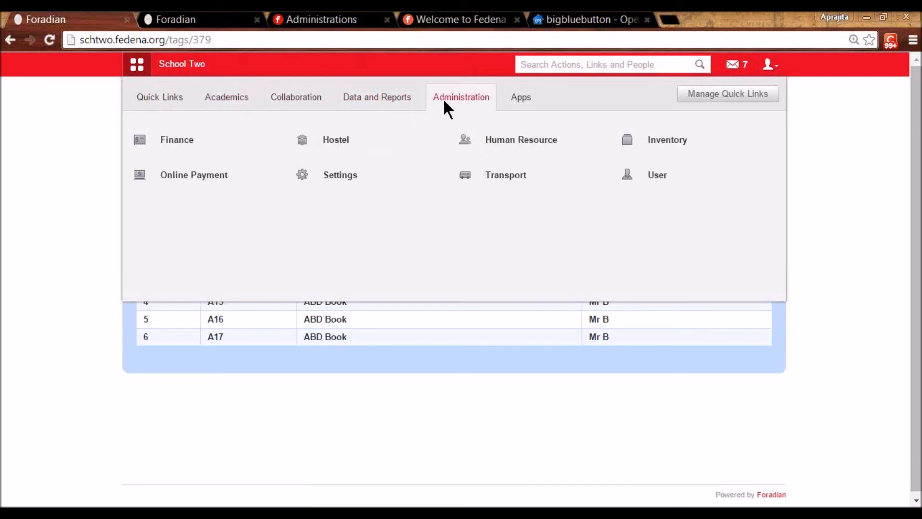
{"action": "left_click", "coordinate": [502, 176]}
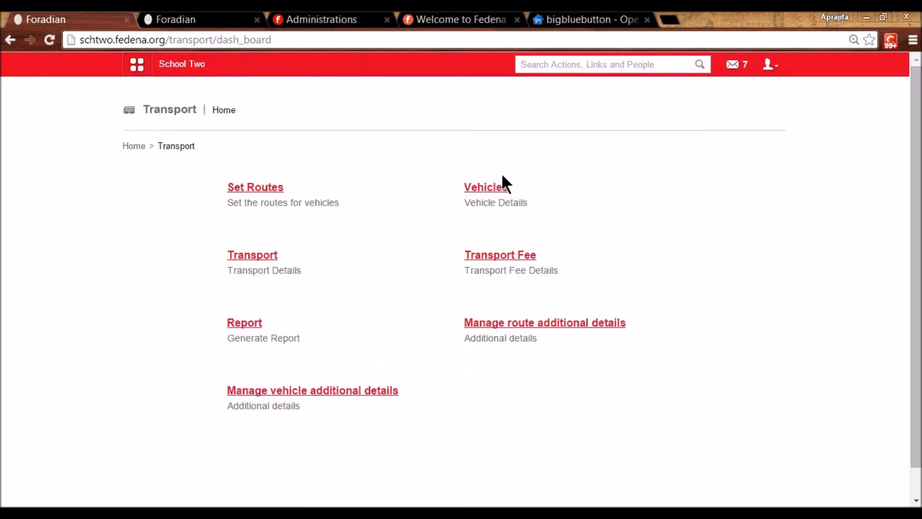
{"action": "left_click", "coordinate": [247, 189]}
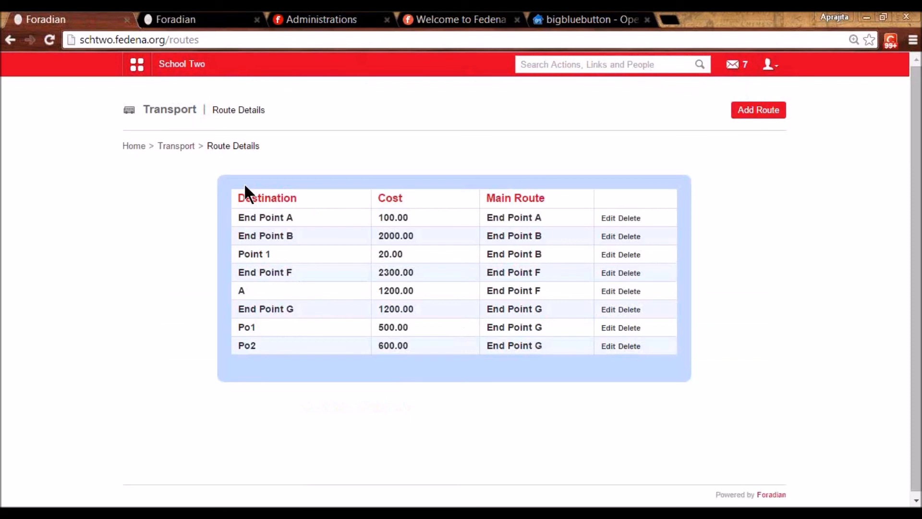
{"action": "left_click", "coordinate": [760, 112]}
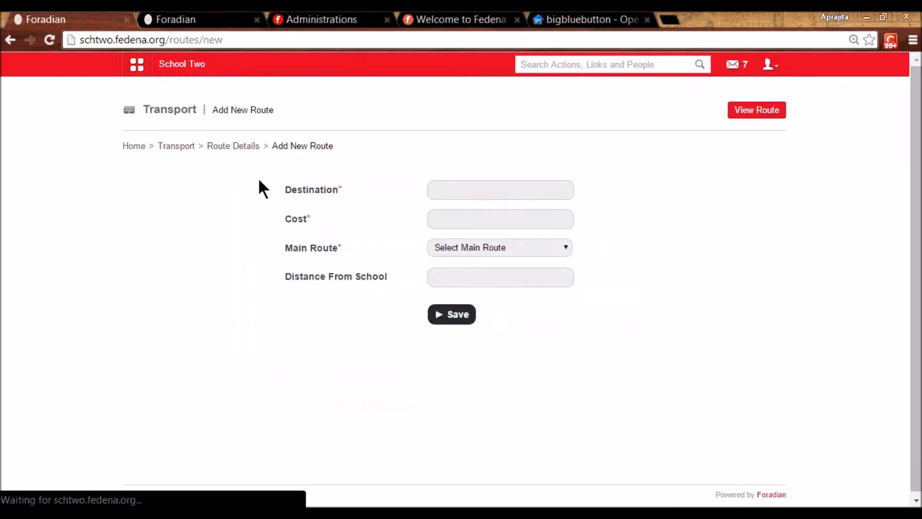
- Enter destination 'End Point E' and cost 1200 in the new route form
{"action": "left_click", "coordinate": [440, 192]}
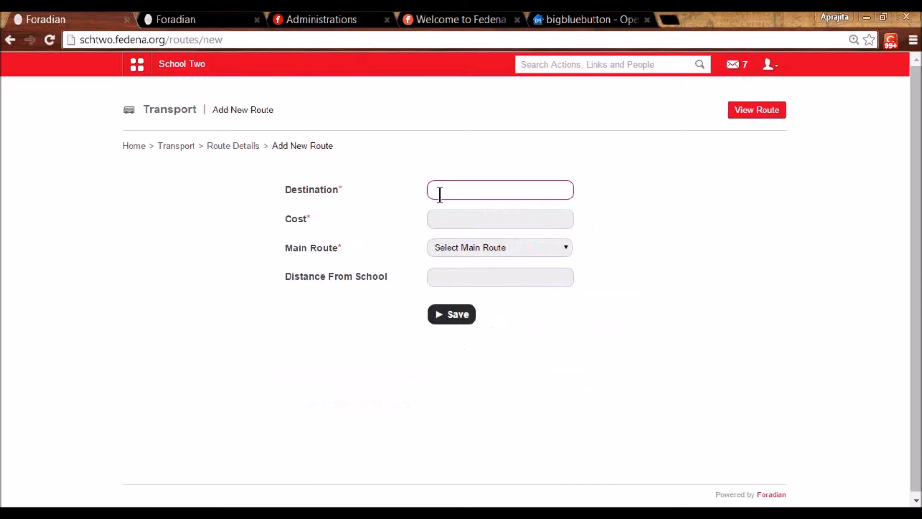
{"action": "type", "text": "End "}
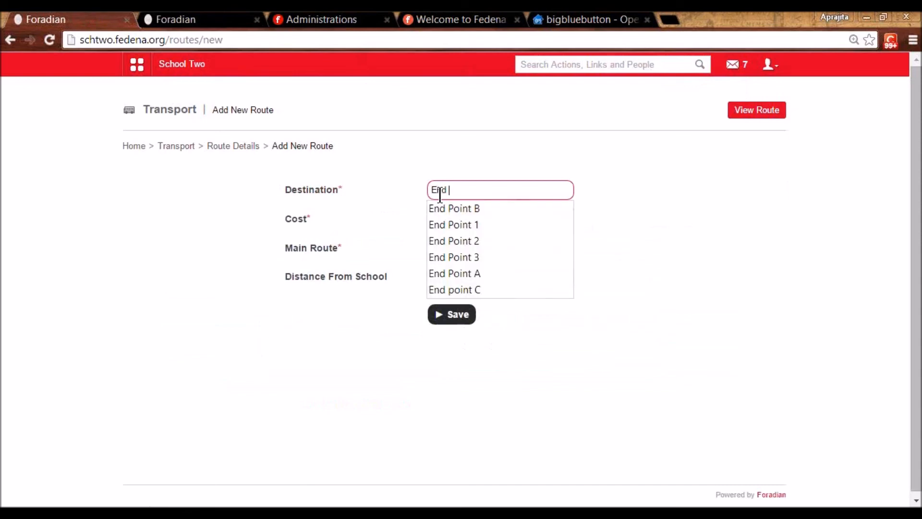
{"action": "type", "text": "Point D"}
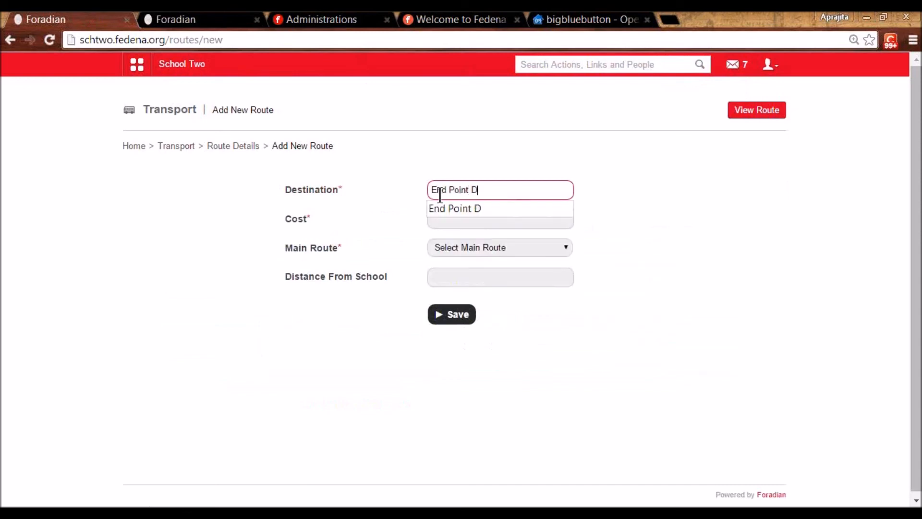
{"action": "key", "text": "BackSpace"}
{"action": "type", "text": "E"}
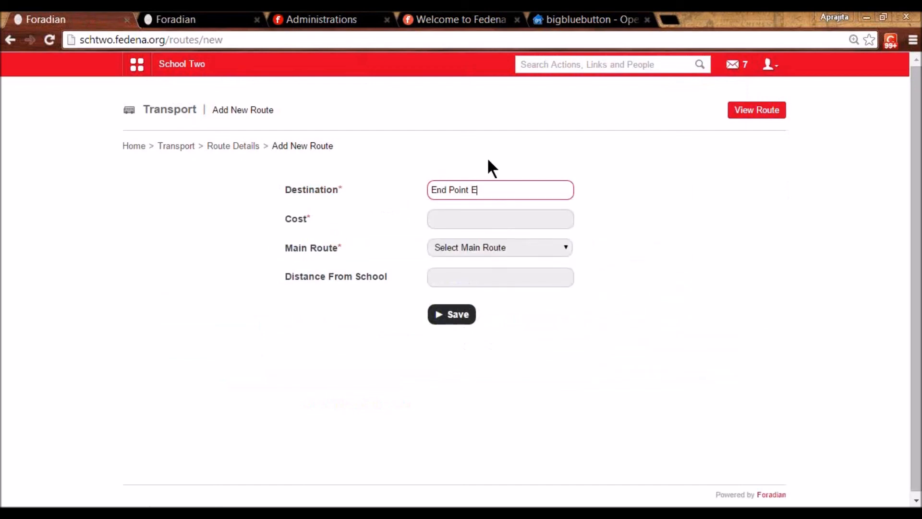
{"action": "left_click", "coordinate": [479, 219]}
{"action": "type", "text": "1200"}
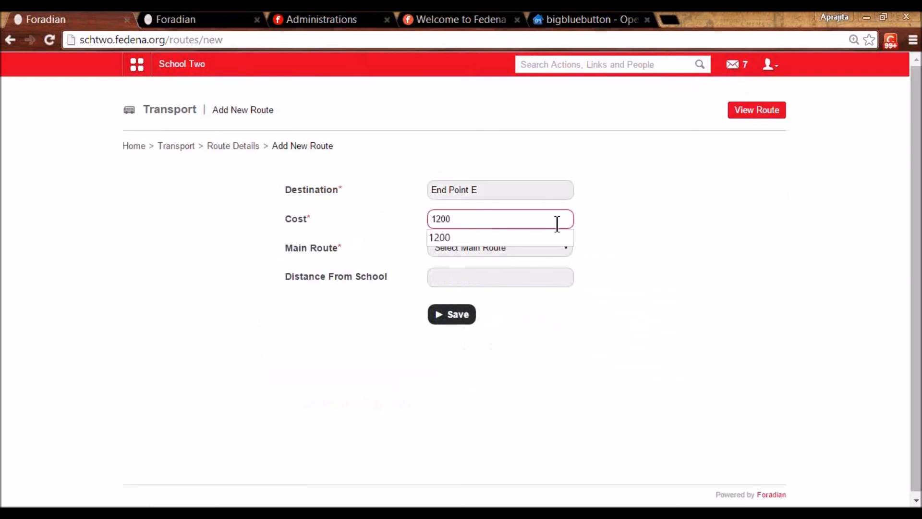
{"action": "left_click", "coordinate": [615, 229]}
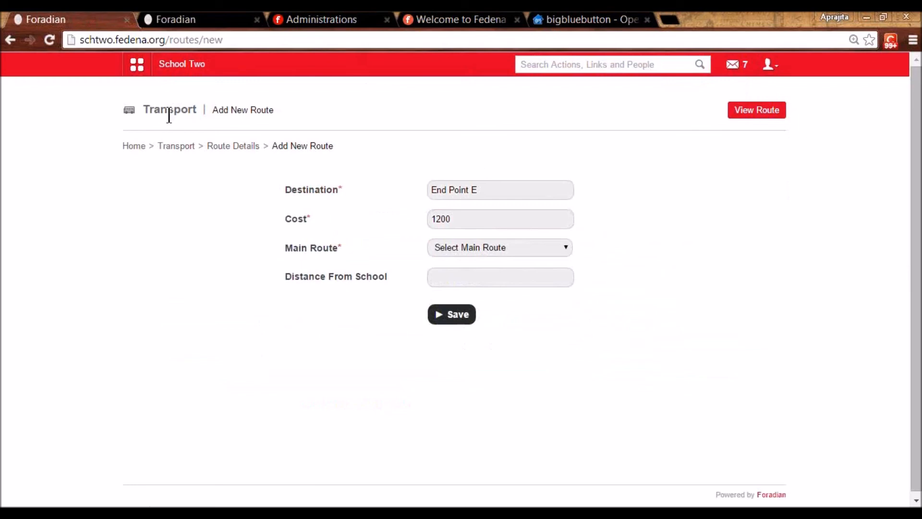
- Set the distance from school to 12 km and save the End Point E route
{"action": "left_click", "coordinate": [463, 251]}
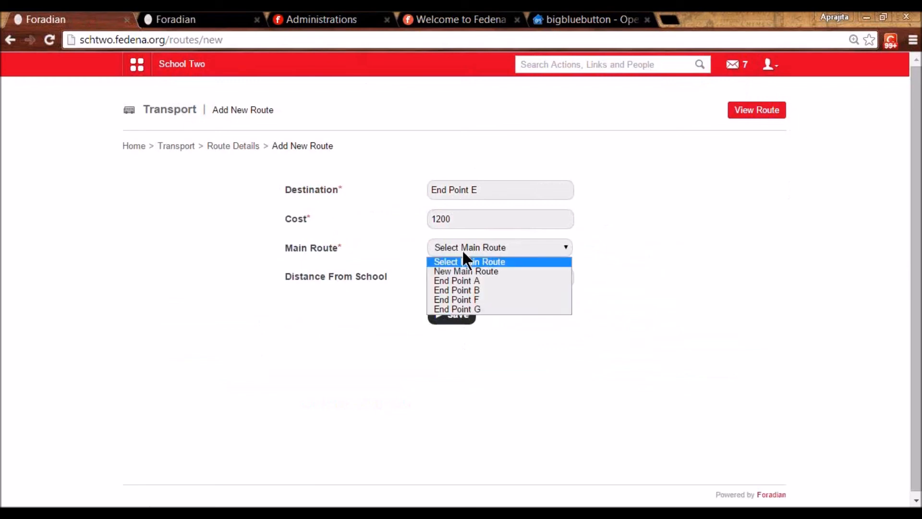
{"action": "left_click", "coordinate": [462, 248]}
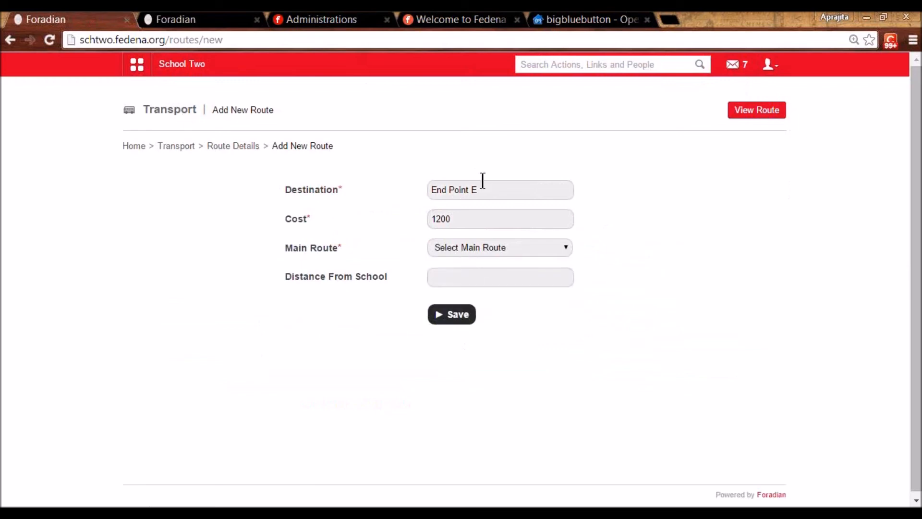
{"action": "left_click", "coordinate": [482, 188]}
{"action": "left_click_drag", "start_coordinate": [477, 190], "coordinate": [421, 186]}
{"action": "left_click", "coordinate": [570, 236]}
{"action": "left_click", "coordinate": [444, 278]}
{"action": "type", "text": "12 km"}
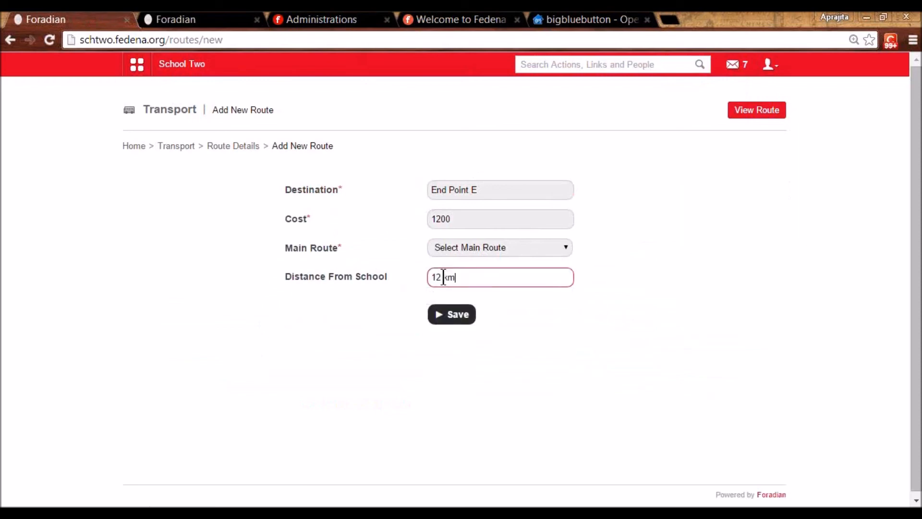
{"action": "left_click", "coordinate": [506, 338]}
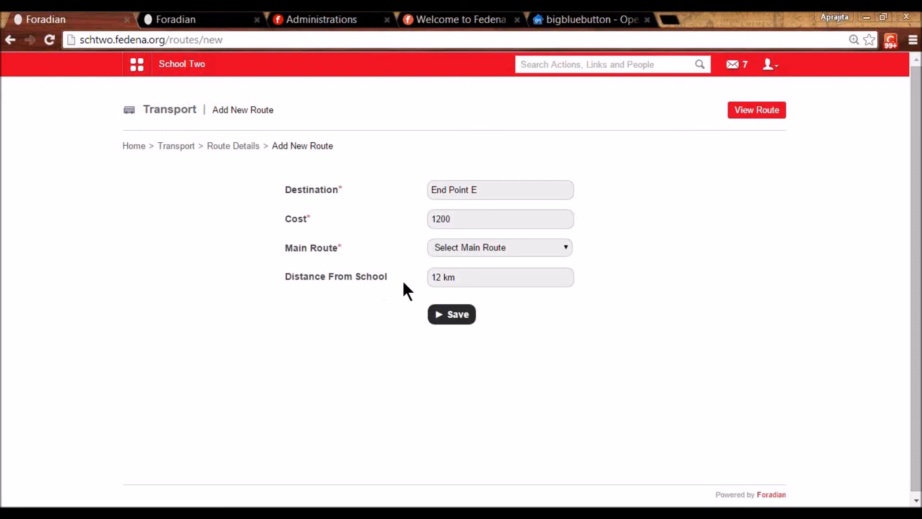
{"action": "left_click", "coordinate": [453, 317]}
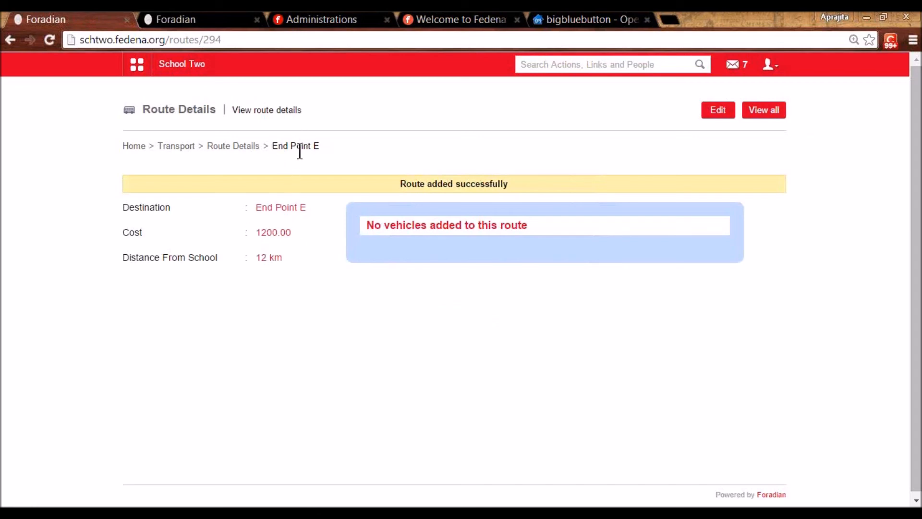
- Start another route with destination Point 1 and cost 1000
{"action": "left_click", "coordinate": [239, 145]}
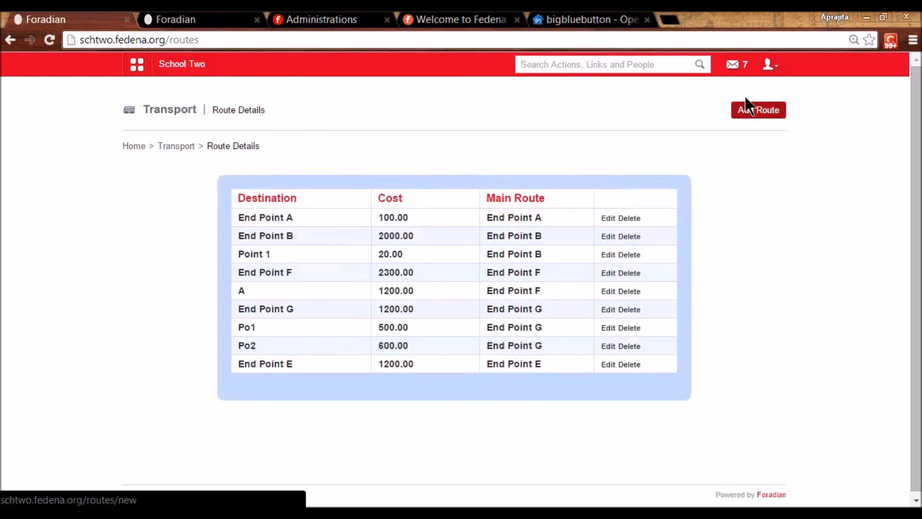
{"action": "left_click", "coordinate": [745, 109]}
{"action": "left_click", "coordinate": [519, 192]}
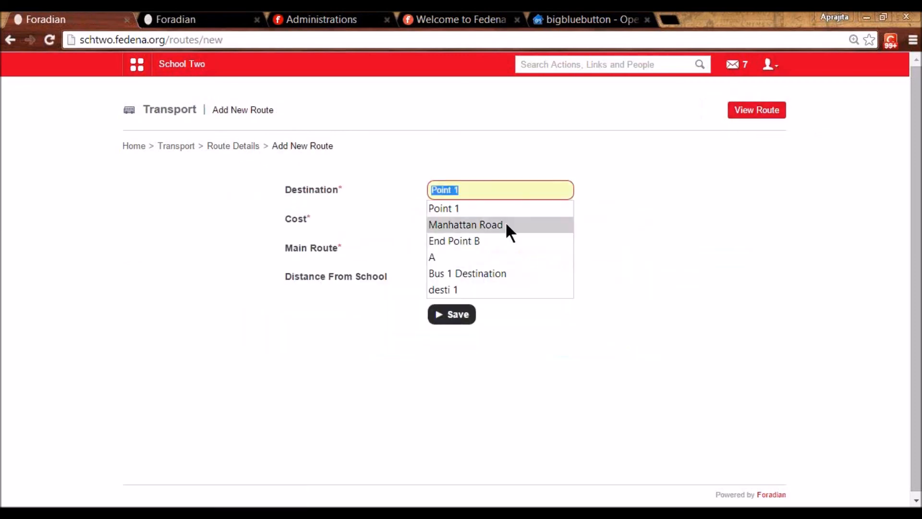
{"action": "left_click", "coordinate": [504, 211]}
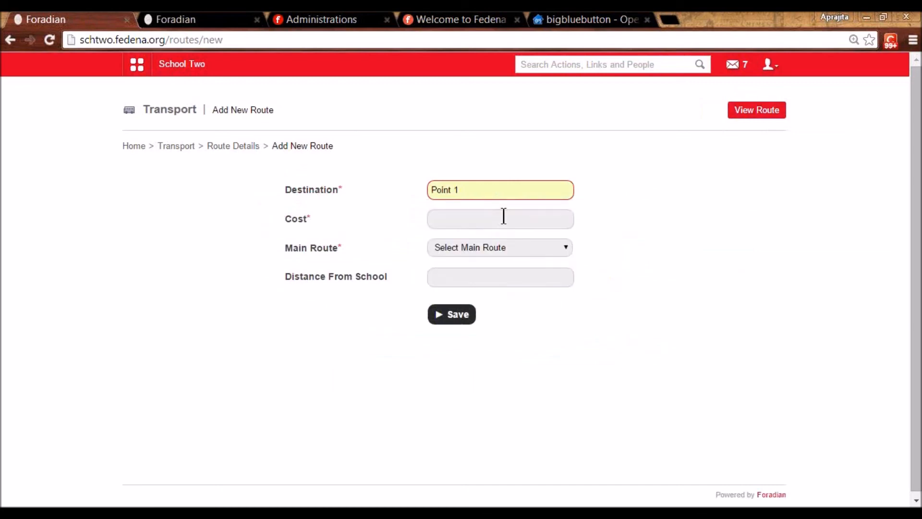
{"action": "left_click", "coordinate": [504, 216]}
{"action": "type", "text": "1000"}
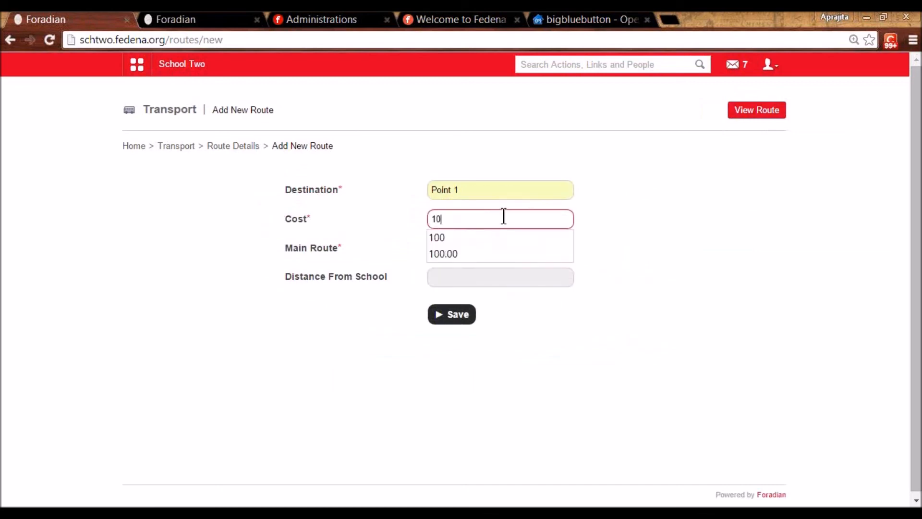
{"action": "left_click", "coordinate": [603, 240]}
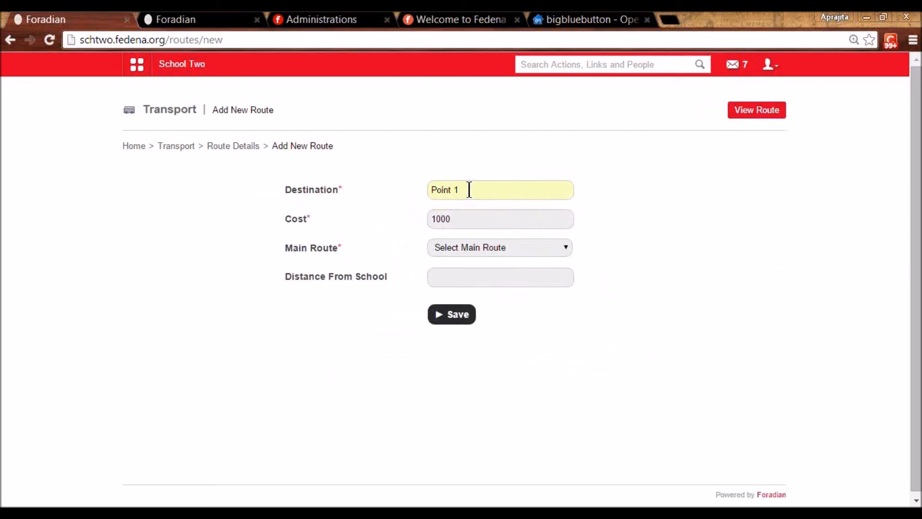
- Set End Point E as main route and distance 2 kms, then save Point 1
{"action": "left_click_drag", "start_coordinate": [470, 189], "coordinate": [428, 189]}
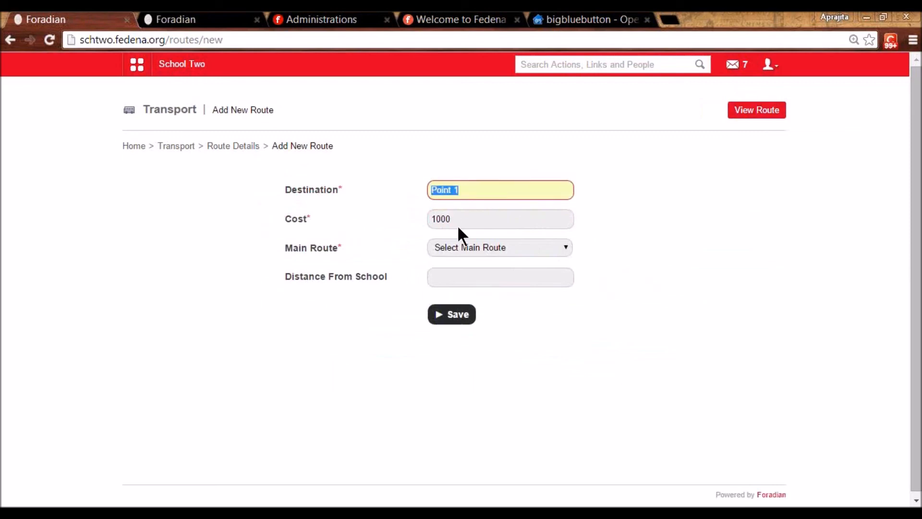
{"action": "left_click", "coordinate": [469, 248]}
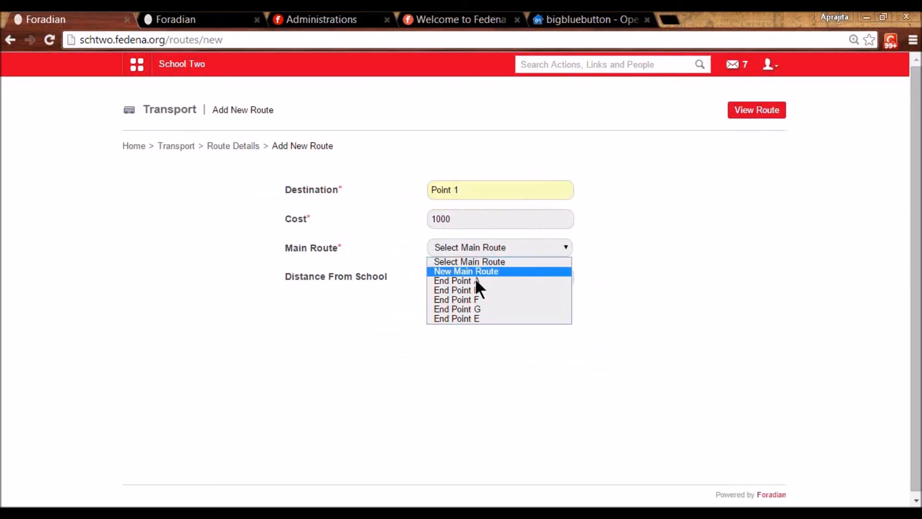
{"action": "left_click", "coordinate": [477, 318]}
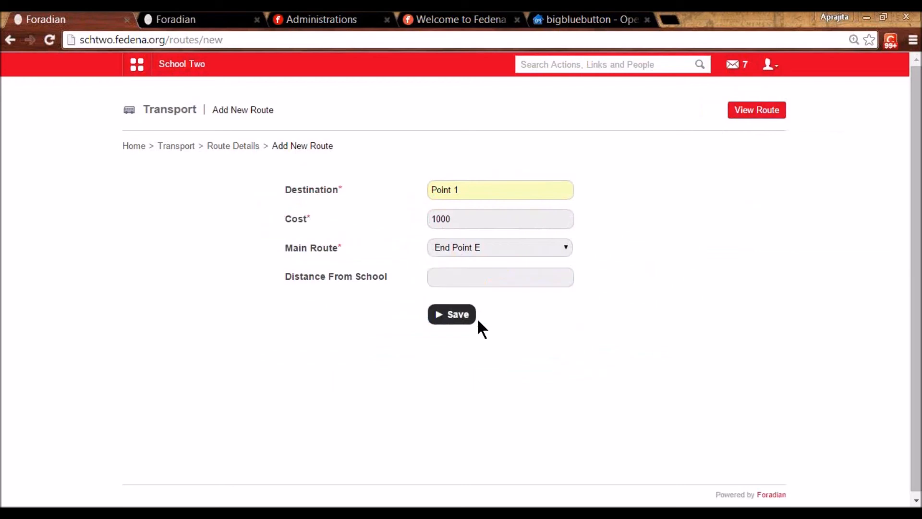
{"action": "left_click", "coordinate": [464, 272]}
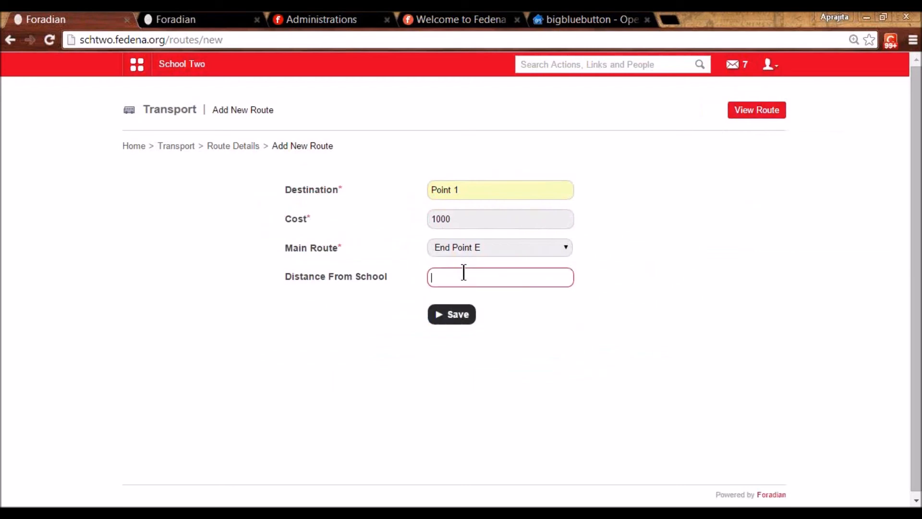
{"action": "type", "text": "2 kms"}
{"action": "left_click", "coordinate": [462, 317]}
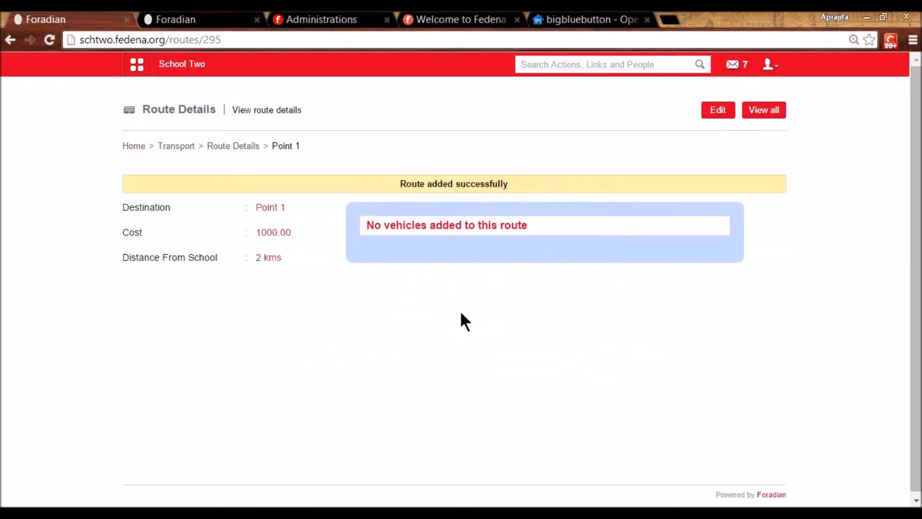
- Start a new route named Point 2 with main route End Point E
{"action": "left_click", "coordinate": [251, 146]}
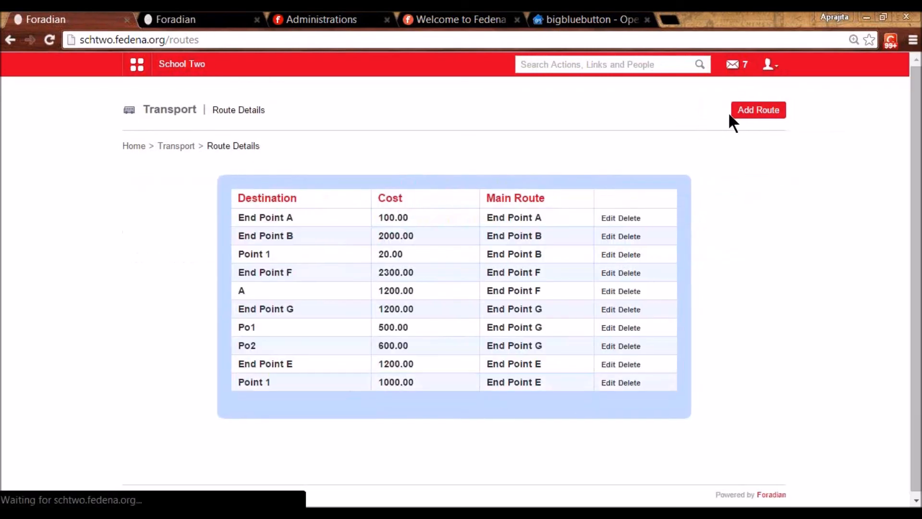
{"action": "left_click", "coordinate": [756, 115]}
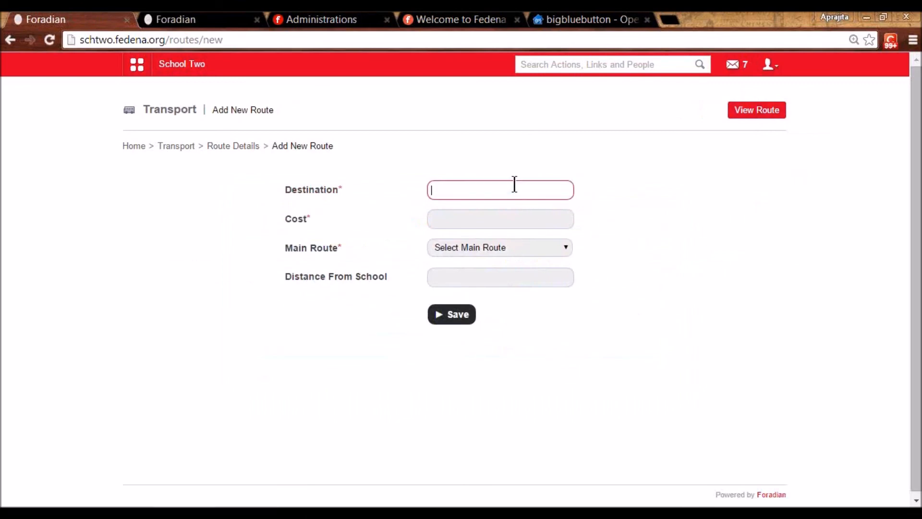
{"action": "type", "text": "Point "}
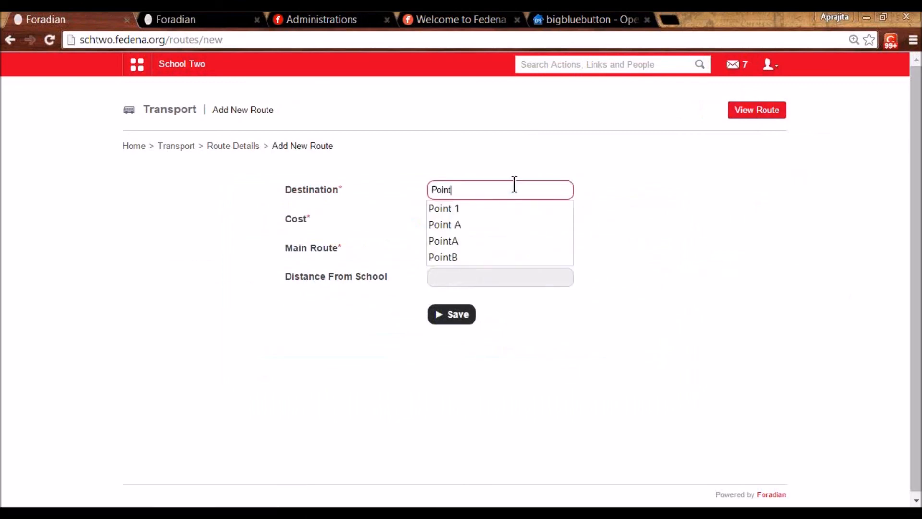
{"action": "type", "text": "2"}
{"action": "left_click", "coordinate": [485, 248]}
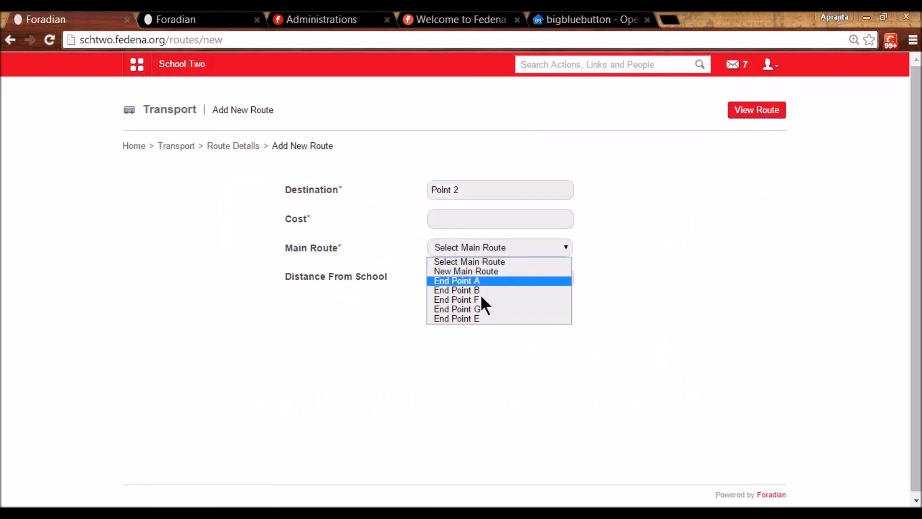
{"action": "left_click", "coordinate": [476, 317]}
- Give Point 2 cost 800 and distance 4 kms, save, and return to Transport home
{"action": "left_click", "coordinate": [460, 219]}
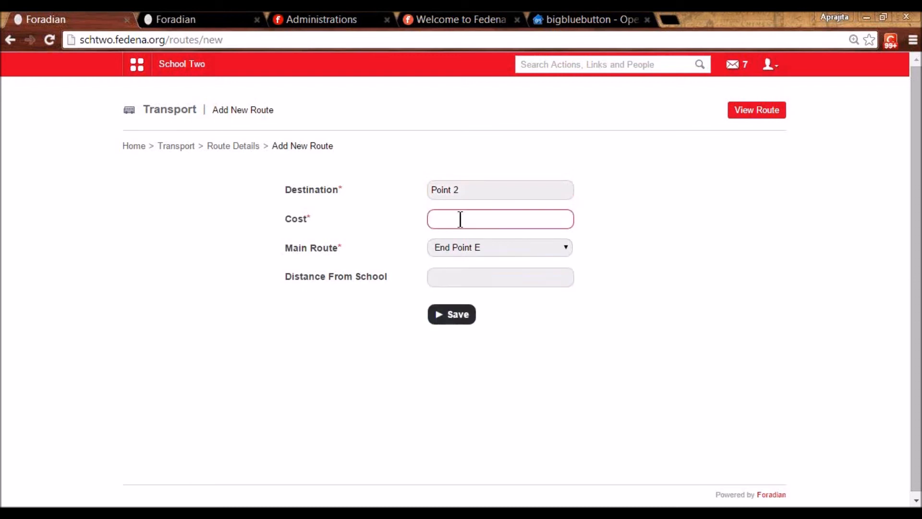
{"action": "type", "text": "800"}
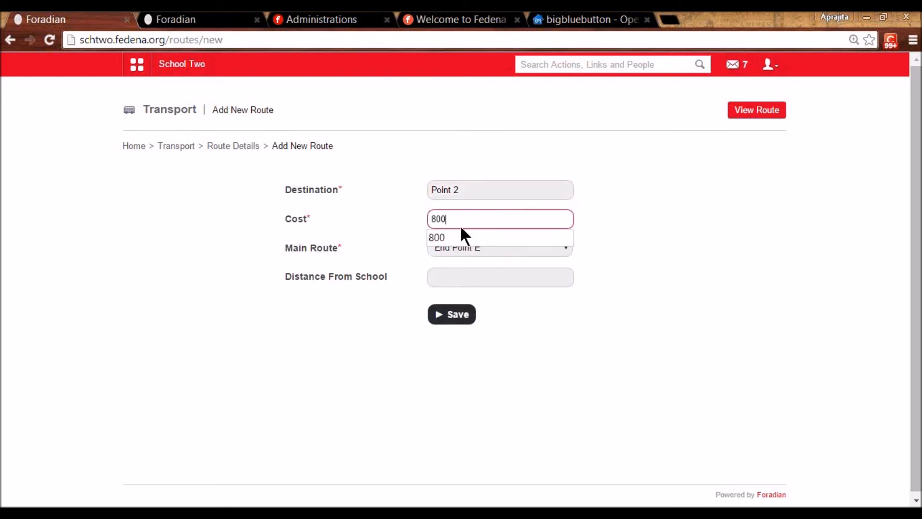
{"action": "left_click", "coordinate": [458, 279]}
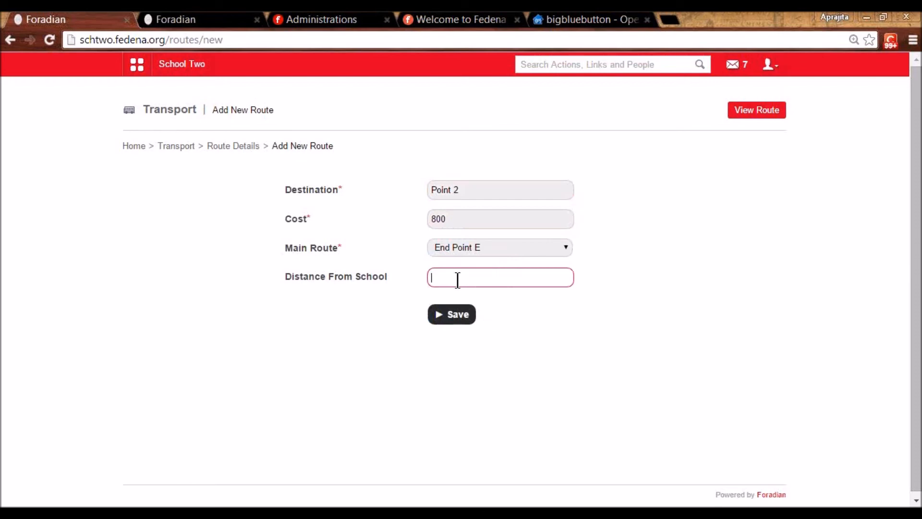
{"action": "type", "text": "4 kms"}
{"action": "left_click", "coordinate": [449, 314]}
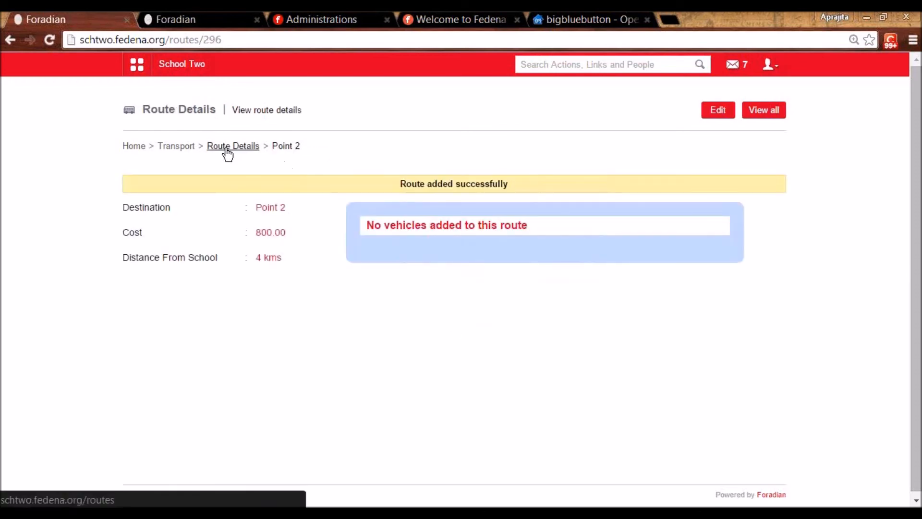
{"action": "left_click", "coordinate": [191, 147]}
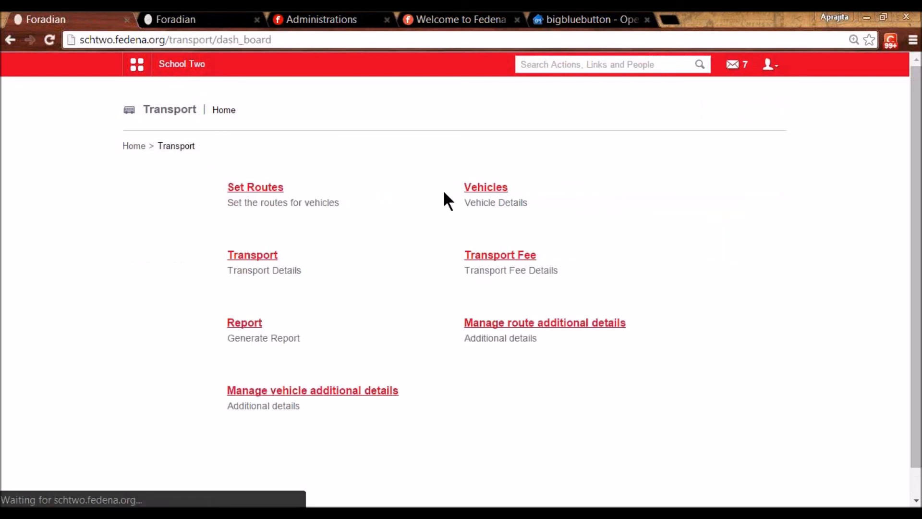
- Add a vehicle numbered KN 9078 on route End Point E with 12 seats
{"action": "left_click", "coordinate": [492, 193]}
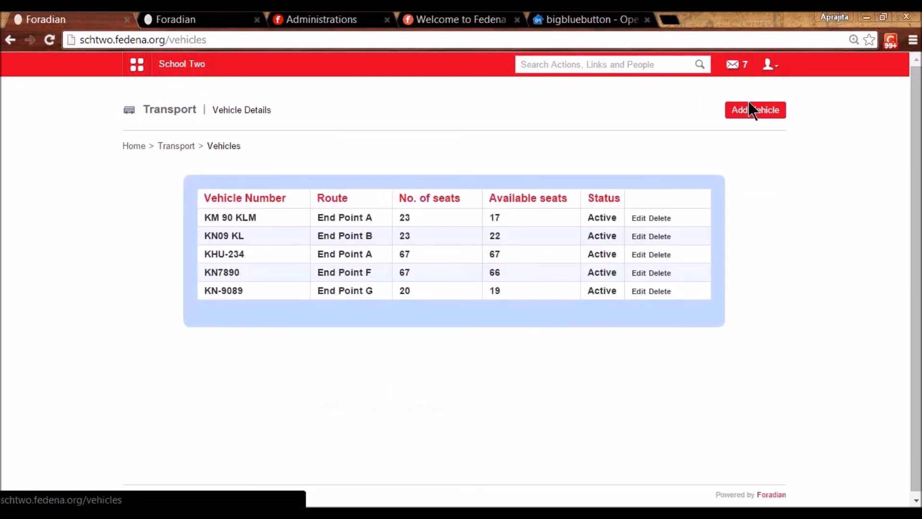
{"action": "left_click", "coordinate": [754, 111]}
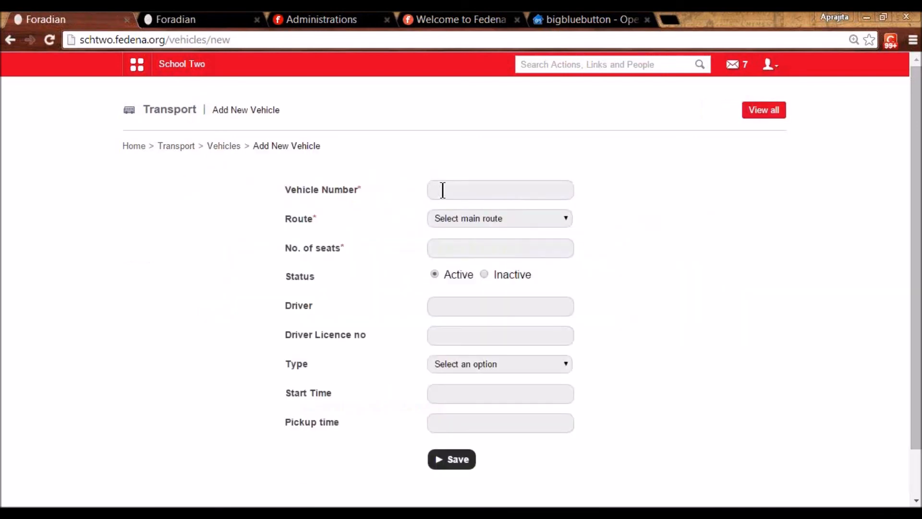
{"action": "left_click", "coordinate": [442, 189]}
{"action": "type", "text": "KN 9078"}
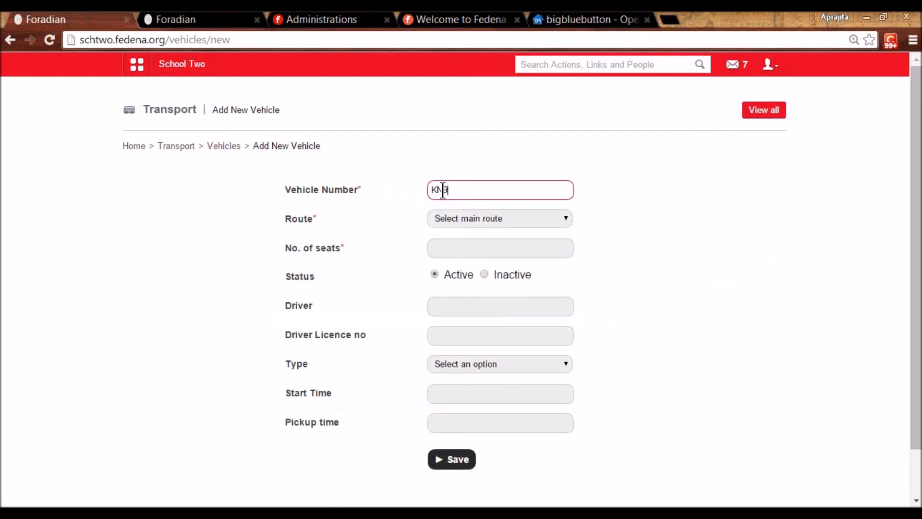
{"action": "left_click", "coordinate": [458, 220]}
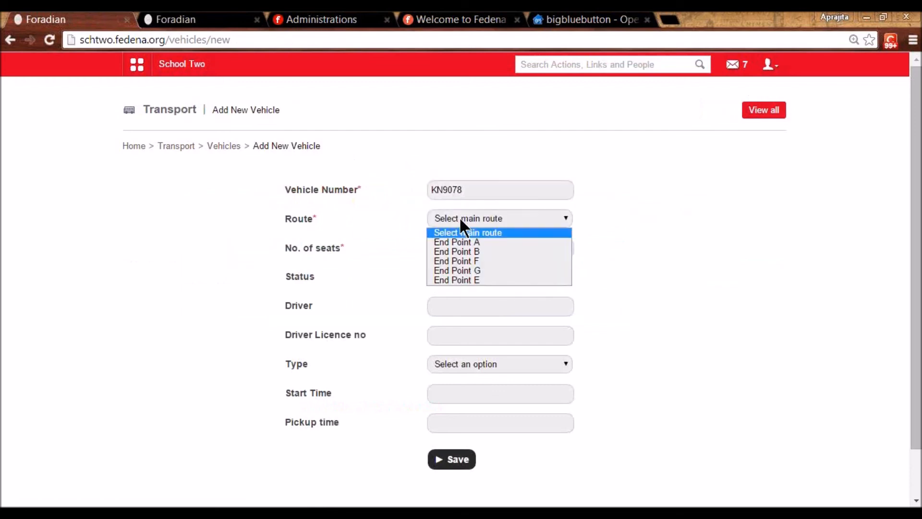
{"action": "left_click", "coordinate": [465, 280]}
{"action": "left_click", "coordinate": [455, 249]}
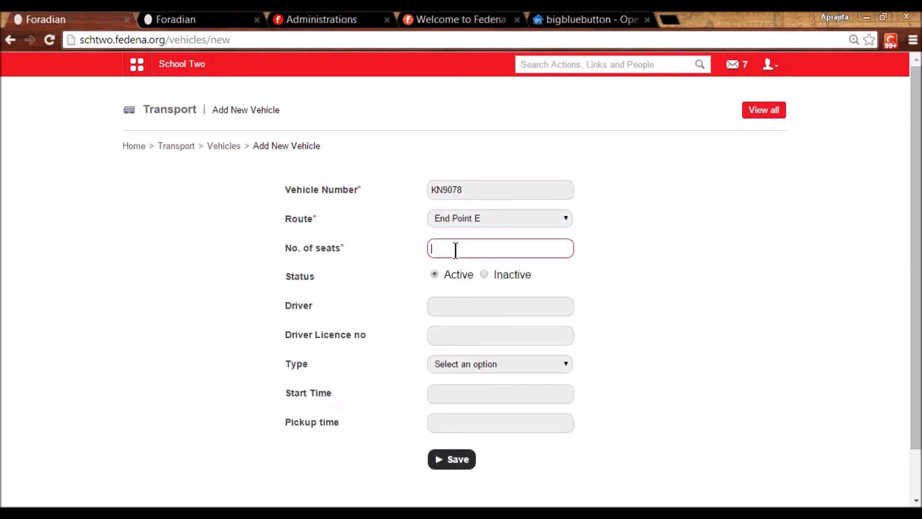
{"action": "type", "text": "12"}
- Fill in the vehicle's driver and licence number and set its type to Big Bus
{"action": "left_click", "coordinate": [447, 308]}
{"action": "type", "text": "Mk"}
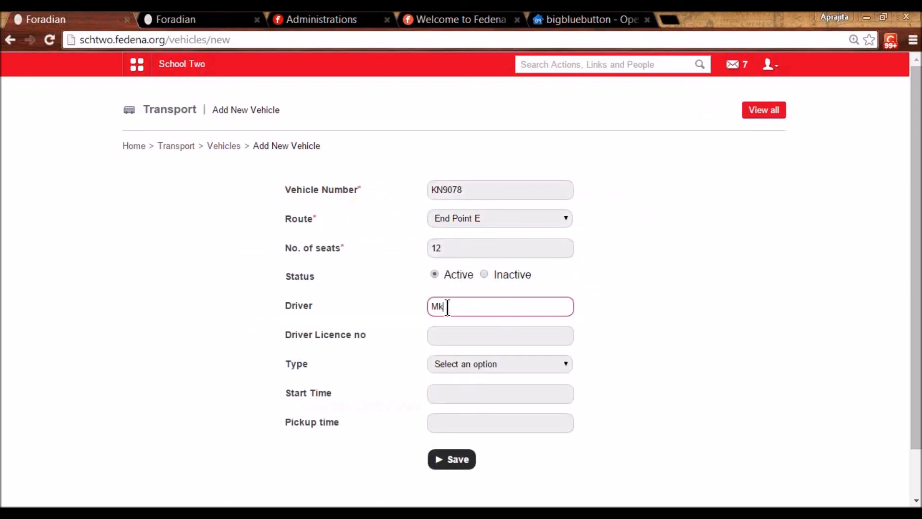
{"action": "key", "text": "BackSpace"}
{"action": "left_click", "coordinate": [445, 323]}
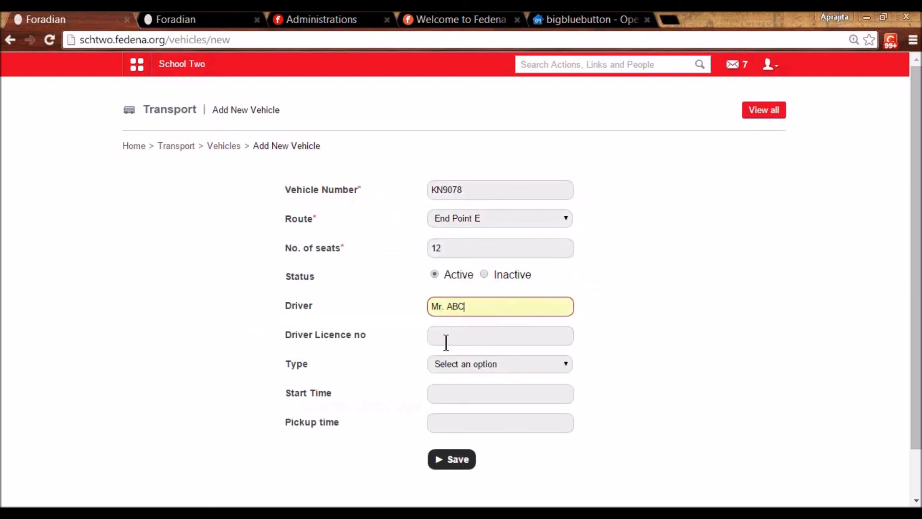
{"action": "left_click", "coordinate": [446, 340]}
{"action": "left_click", "coordinate": [446, 353]}
{"action": "left_click", "coordinate": [446, 363]}
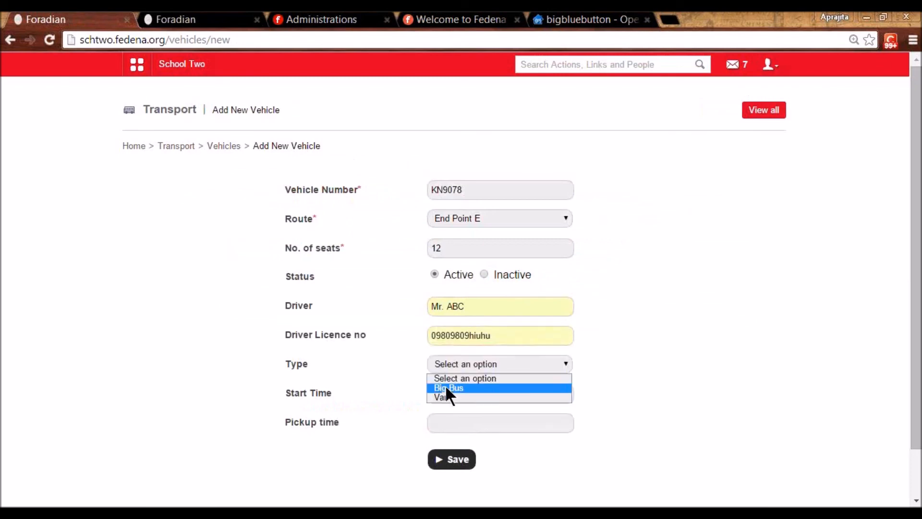
{"action": "left_click", "coordinate": [446, 388]}
{"action": "left_click", "coordinate": [446, 395]}
{"action": "left_click", "coordinate": [447, 395]}
{"action": "left_click", "coordinate": [447, 412]}
{"action": "left_click", "coordinate": [446, 422]}
{"action": "left_click", "coordinate": [448, 437]}
{"action": "left_click_drag", "start_coordinate": [284, 301], "coordinate": [372, 426]}
{"action": "left_click", "coordinate": [372, 423]}
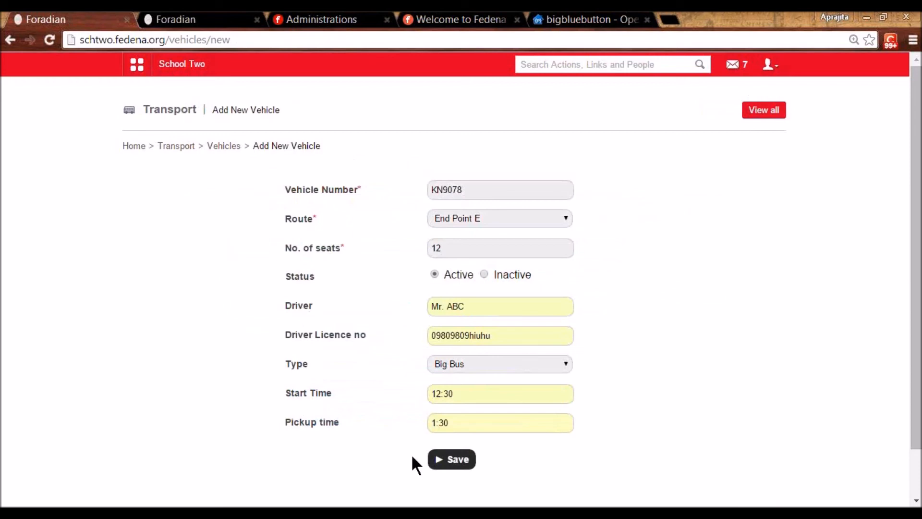
{"action": "left_click", "coordinate": [456, 459]}
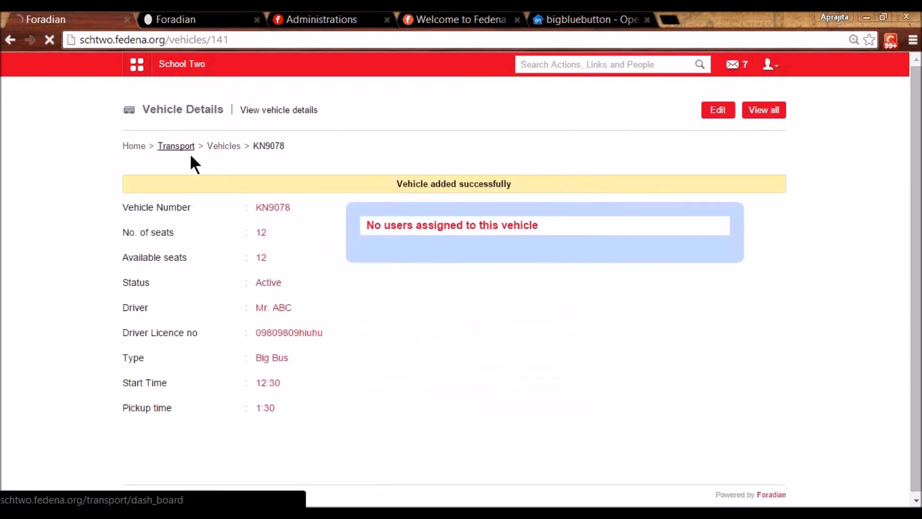
- Open the route additional details settings from Transport home
{"action": "left_click", "coordinate": [191, 154]}
{"action": "left_click", "coordinate": [493, 331]}
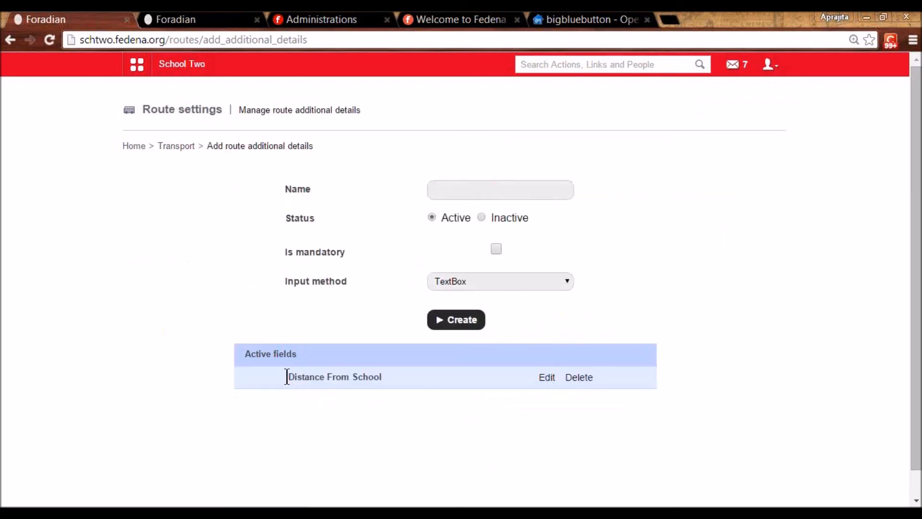
{"action": "left_click_drag", "start_coordinate": [286, 376], "coordinate": [394, 374]}
{"action": "left_click", "coordinate": [404, 380]}
- Open Distance From School for editing, view the vehicle additional details, then return to Transport home
{"action": "left_click", "coordinate": [543, 379]}
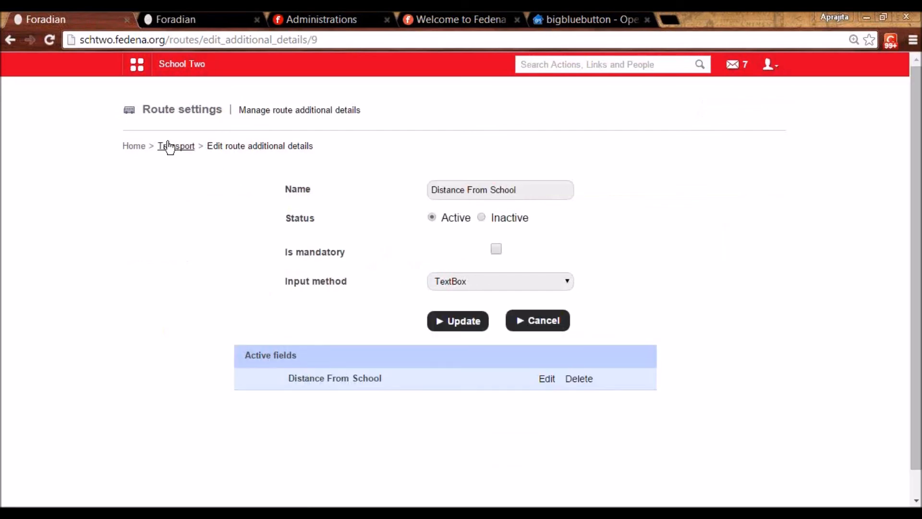
{"action": "left_click", "coordinate": [168, 147]}
{"action": "left_click", "coordinate": [278, 397]}
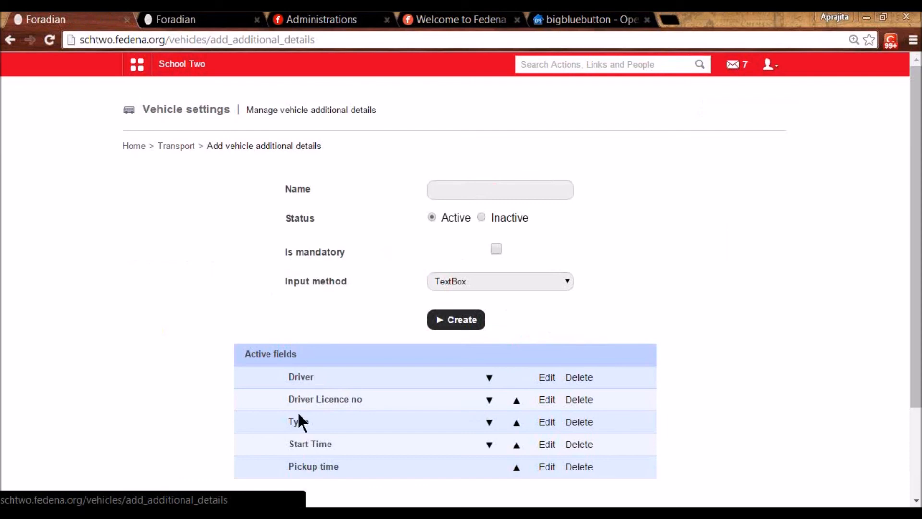
{"action": "left_click", "coordinate": [190, 147]}
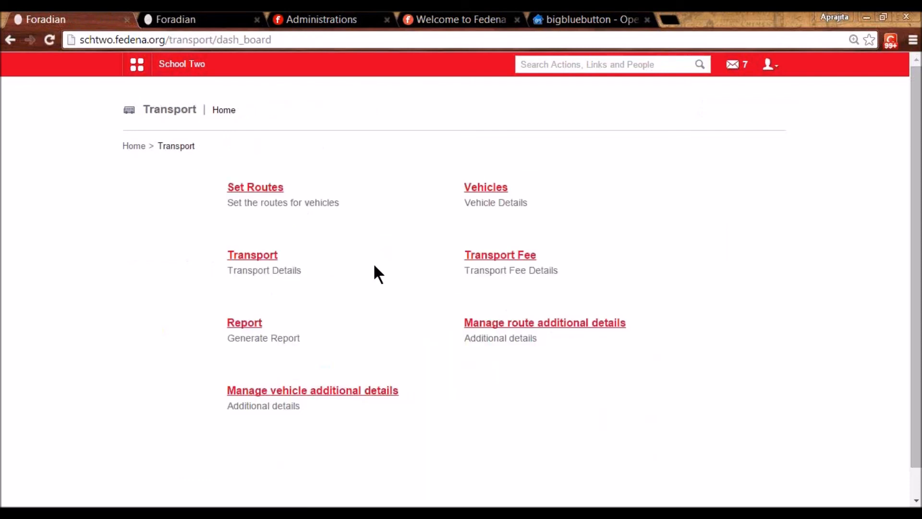
- Search employees for E45 and start assigning transport to the found employee
{"action": "left_click", "coordinate": [251, 258]}
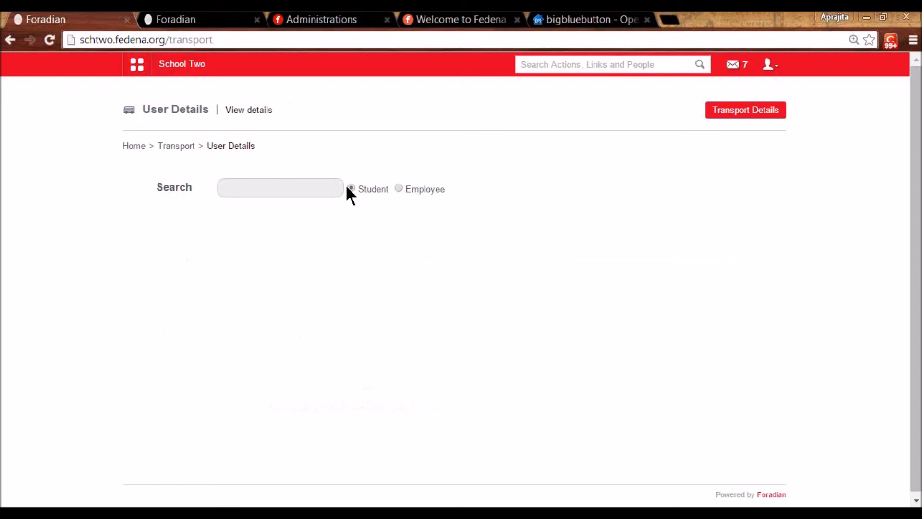
{"action": "left_click", "coordinate": [332, 190]}
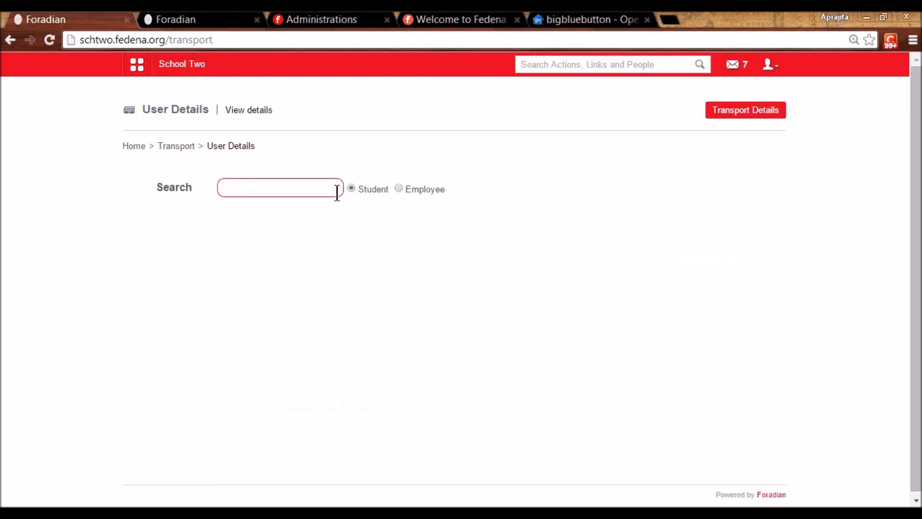
{"action": "left_click", "coordinate": [399, 188]}
{"action": "left_click", "coordinate": [315, 195]}
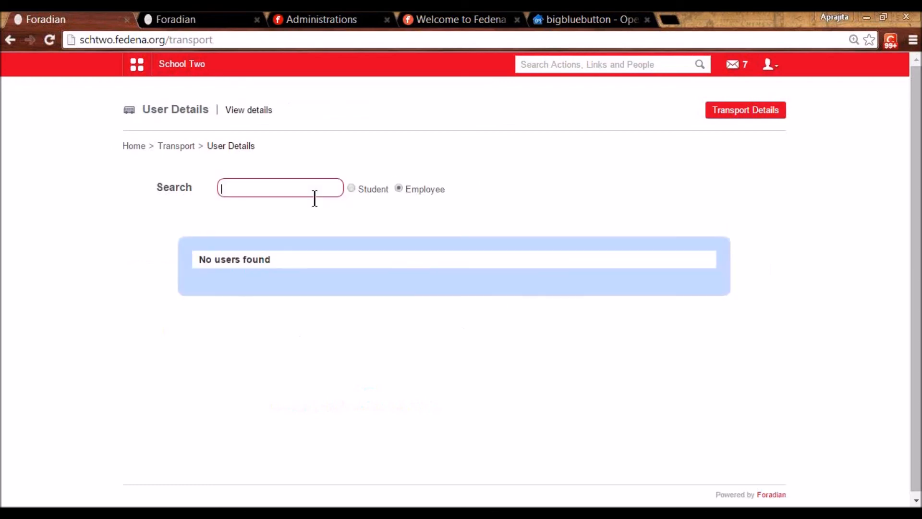
{"action": "type", "text": "E45"}
{"action": "left_click", "coordinate": [283, 280]}
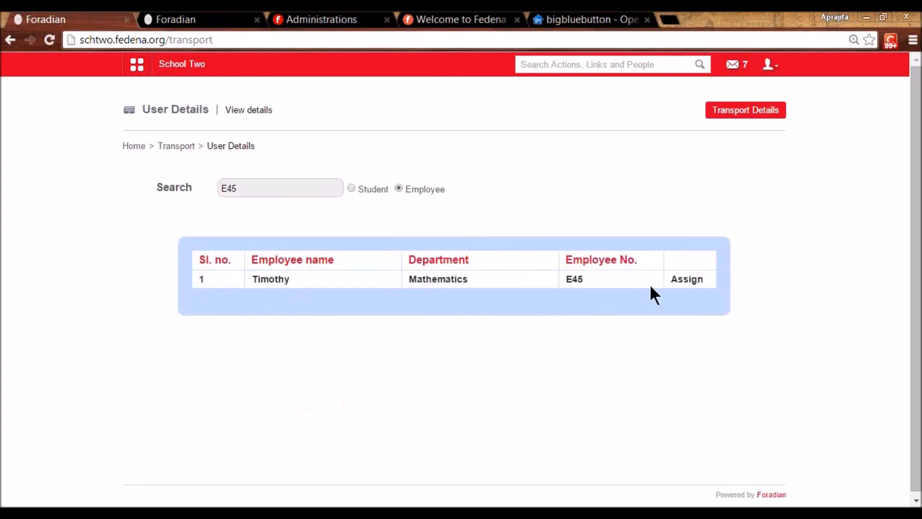
{"action": "left_click", "coordinate": [682, 280]}
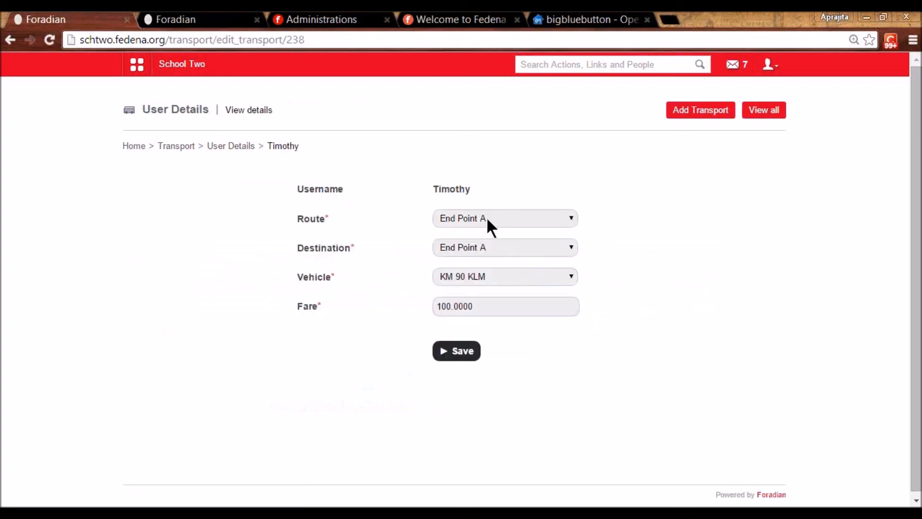
- Set route End Point E, destination Point 1, vehicle KN9078 at 1000.00 fare, and save
{"action": "left_click", "coordinate": [486, 217]}
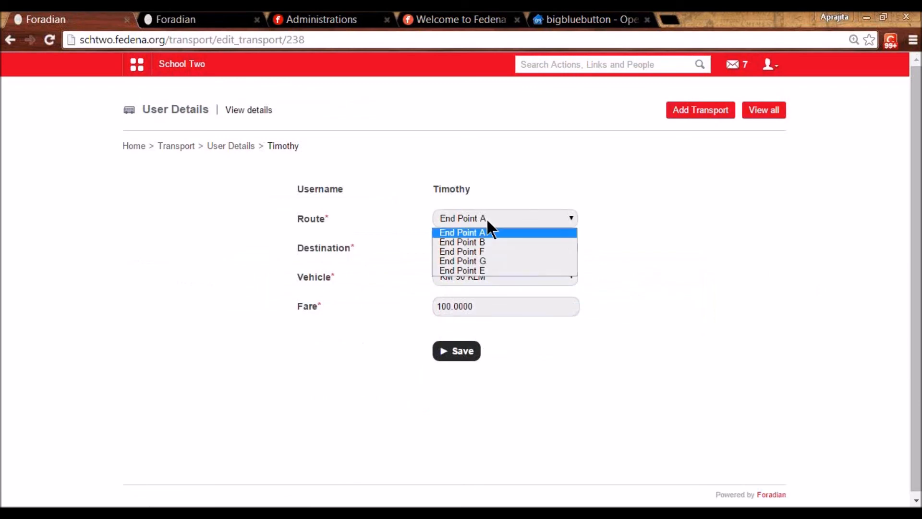
{"action": "left_click", "coordinate": [479, 271]}
{"action": "left_click", "coordinate": [479, 254]}
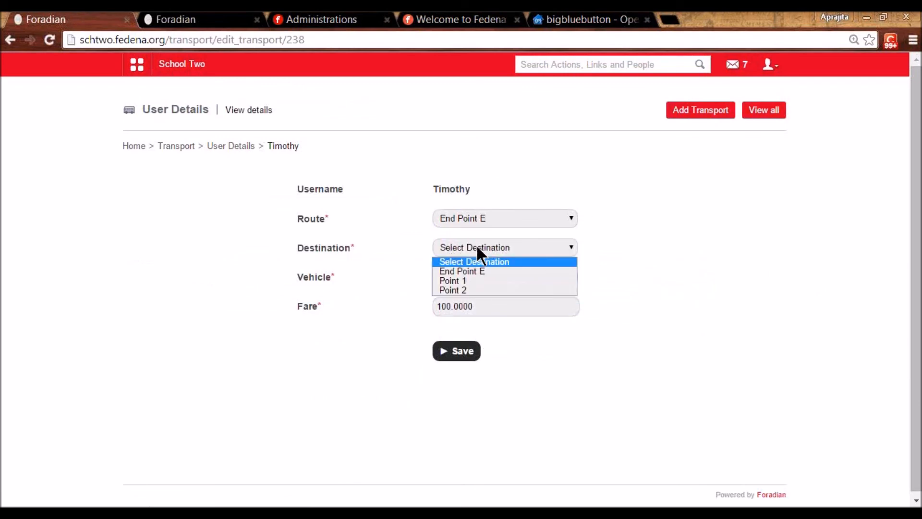
{"action": "left_click", "coordinate": [473, 282]}
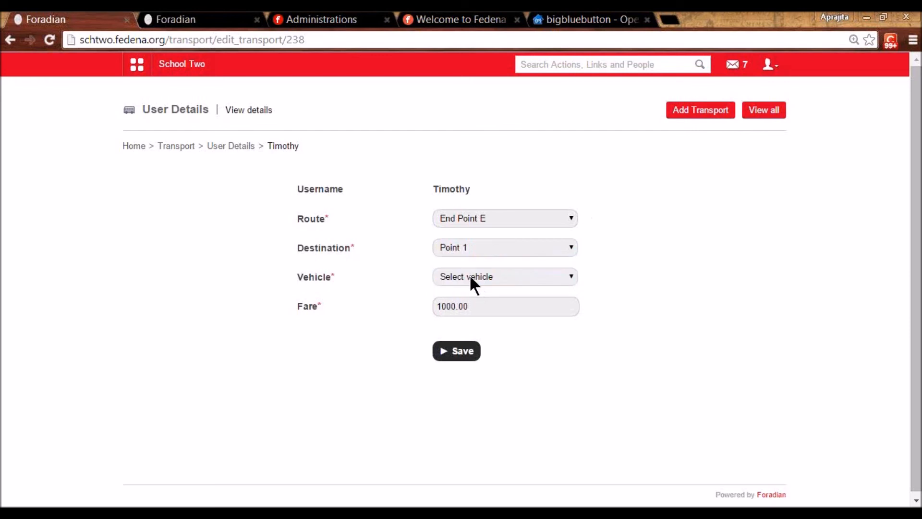
{"action": "left_click", "coordinate": [468, 275]}
{"action": "left_click", "coordinate": [463, 300]}
{"action": "left_click_drag", "start_coordinate": [478, 306], "coordinate": [429, 308]}
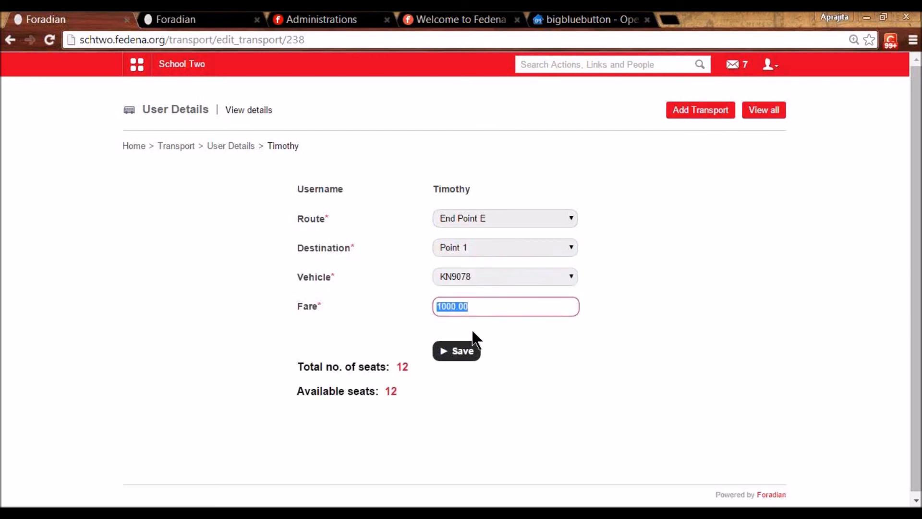
{"action": "left_click", "coordinate": [458, 351]}
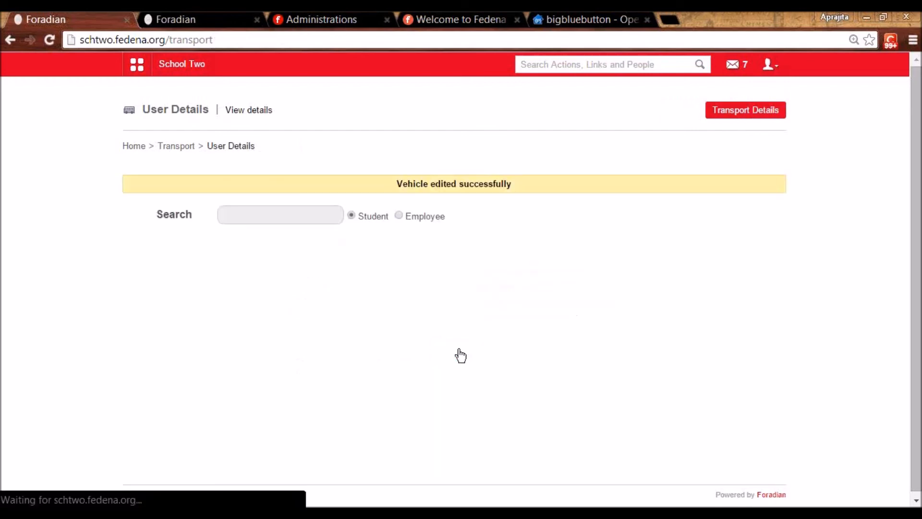
- Search employees for E90 and start assigning transport to them
{"action": "left_click", "coordinate": [399, 215]}
{"action": "left_click", "coordinate": [325, 216]}
{"action": "type", "text": "E78"}
{"action": "key", "text": "BackSpace"}
{"action": "key", "text": "BackSpace"}
{"action": "type", "text": "90"}
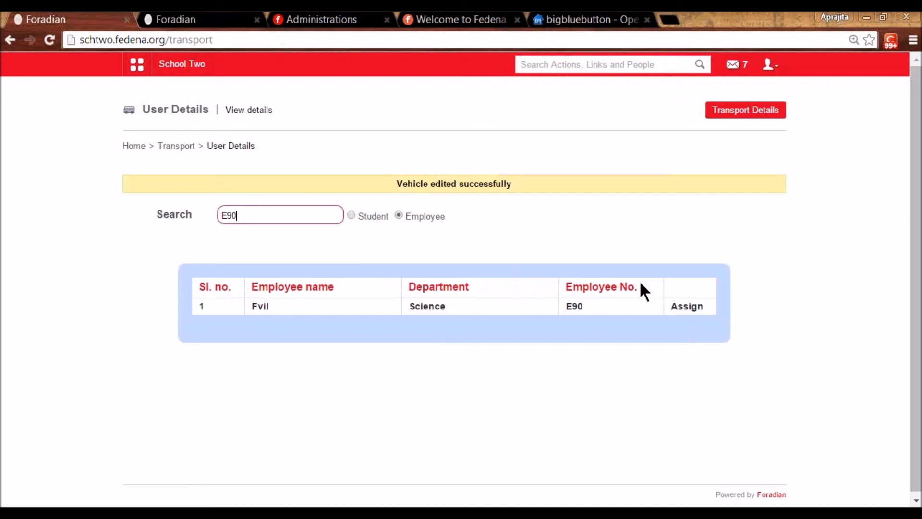
{"action": "left_click", "coordinate": [684, 306]}
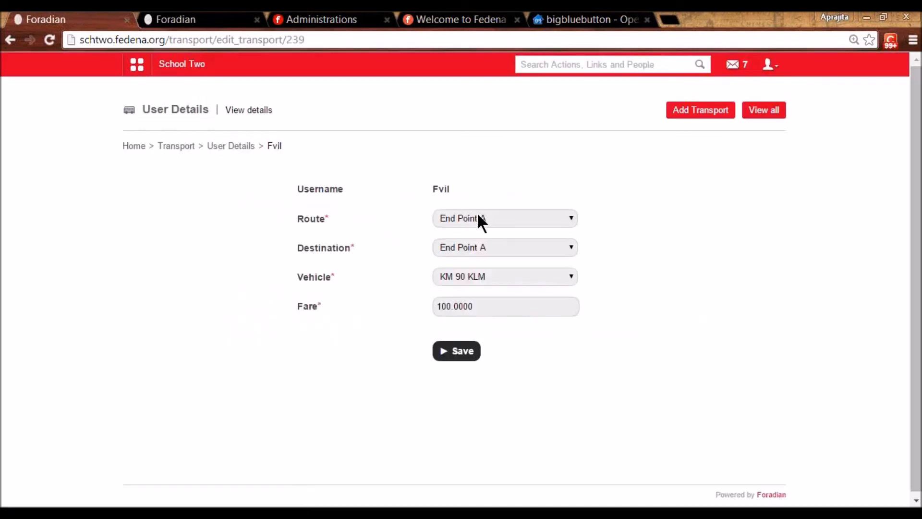
{"action": "left_click", "coordinate": [477, 214]}
{"action": "left_click", "coordinate": [477, 268]}
{"action": "left_click", "coordinate": [471, 247]}
{"action": "left_click", "coordinate": [468, 279]}
{"action": "left_click", "coordinate": [467, 275]}
{"action": "left_click", "coordinate": [470, 300]}
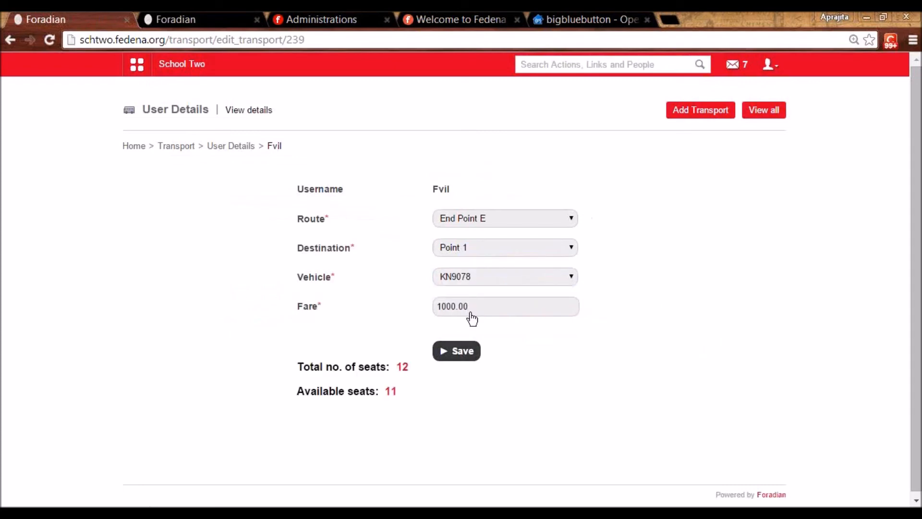
{"action": "left_click", "coordinate": [461, 351]}
{"action": "left_click", "coordinate": [178, 146]}
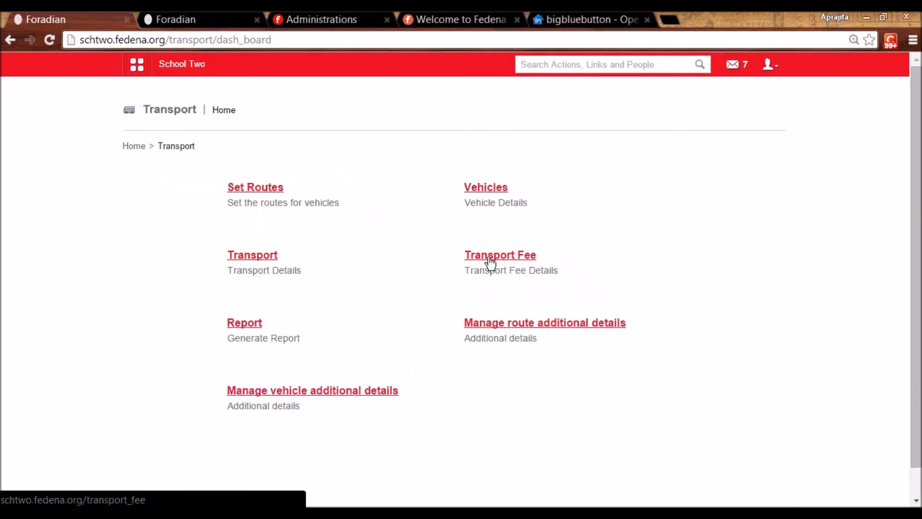
- Go to Transport Fee > Fee Collections and start a batch-wise collection
{"action": "left_click", "coordinate": [490, 262]}
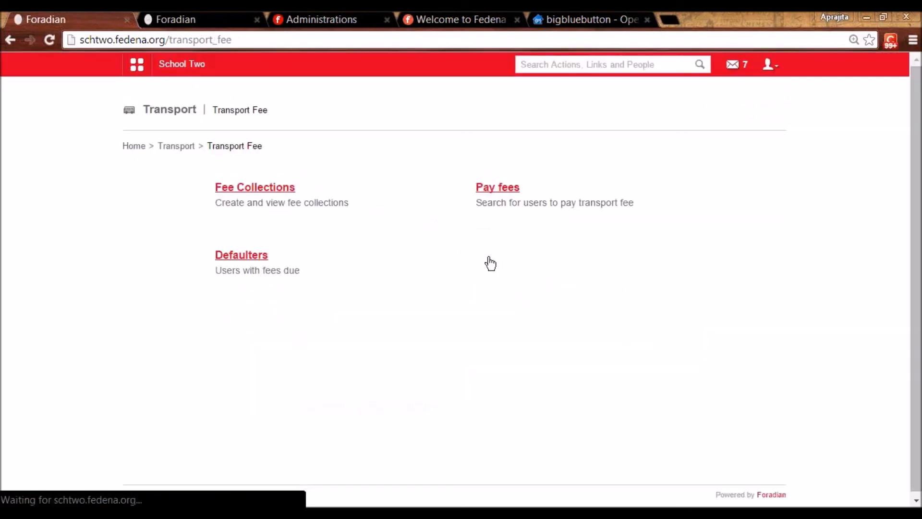
{"action": "left_click", "coordinate": [262, 190]}
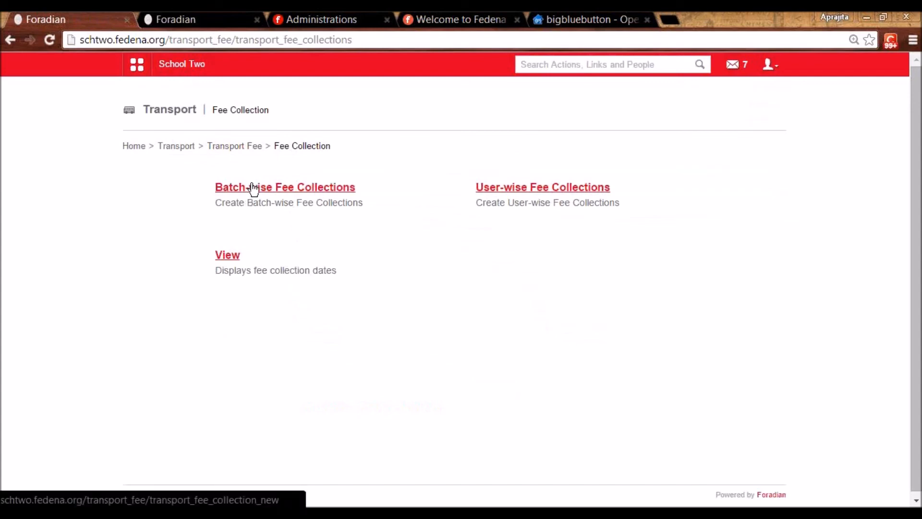
{"action": "left_click", "coordinate": [253, 188]}
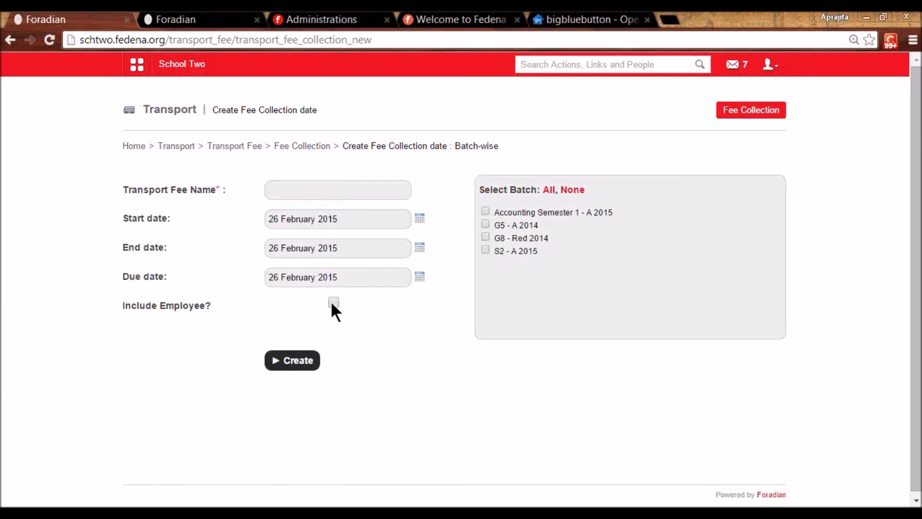
- Name it 'Transport Fees For Employees Feb 2015', including employees, and create it
{"action": "left_click", "coordinate": [305, 188]}
{"action": "type", "text": "T"}
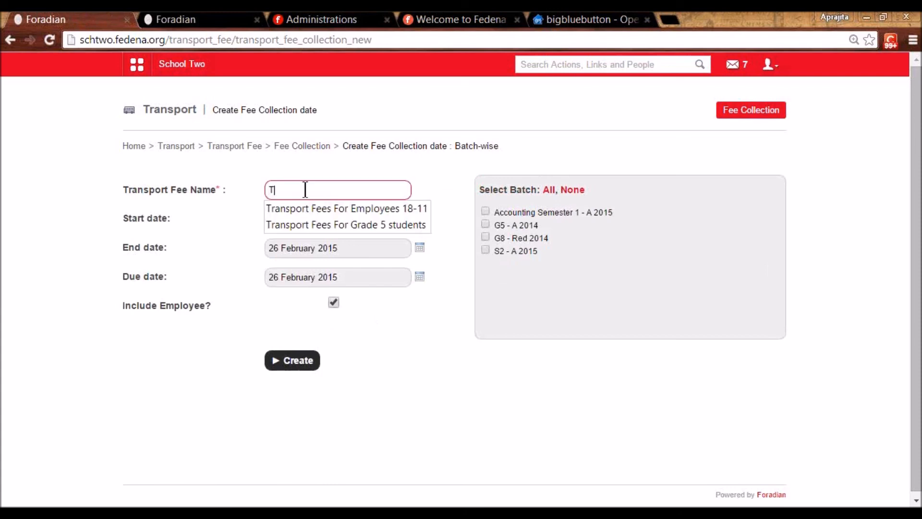
{"action": "key", "text": "Down"}
{"action": "key", "text": "Right"}
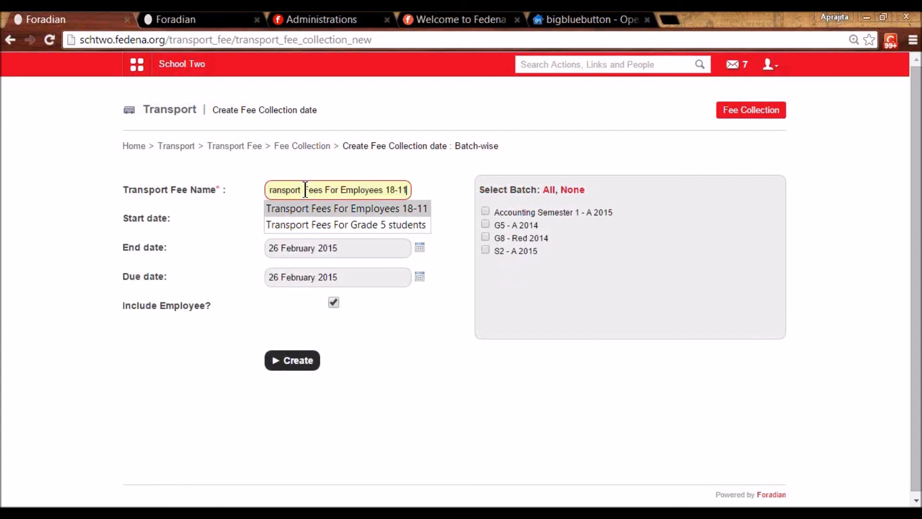
{"action": "key", "text": "BackSpace"}
{"action": "key", "text": "BackSpace"}
{"action": "key", "text": "BackSpace"}
{"action": "key", "text": "BackSpace"}
{"action": "key", "text": "BackSpace"}
{"action": "type", "text": "Mal"}
{"action": "key", "text": "BackSpace"}
{"action": "key", "text": "BackSpace"}
{"action": "key", "text": "BackSpace"}
{"action": "type", "text": "Fe"}
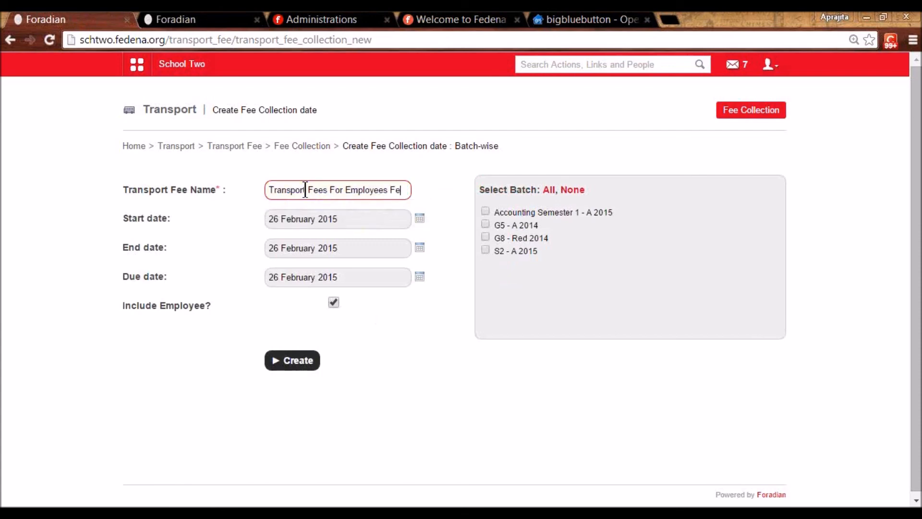
{"action": "type", "text": "b 2015"}
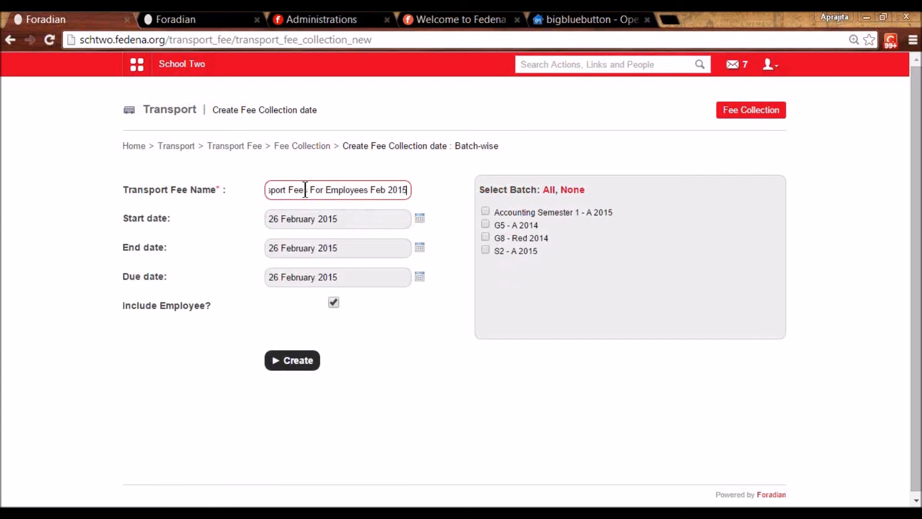
{"action": "left_click", "coordinate": [289, 359]}
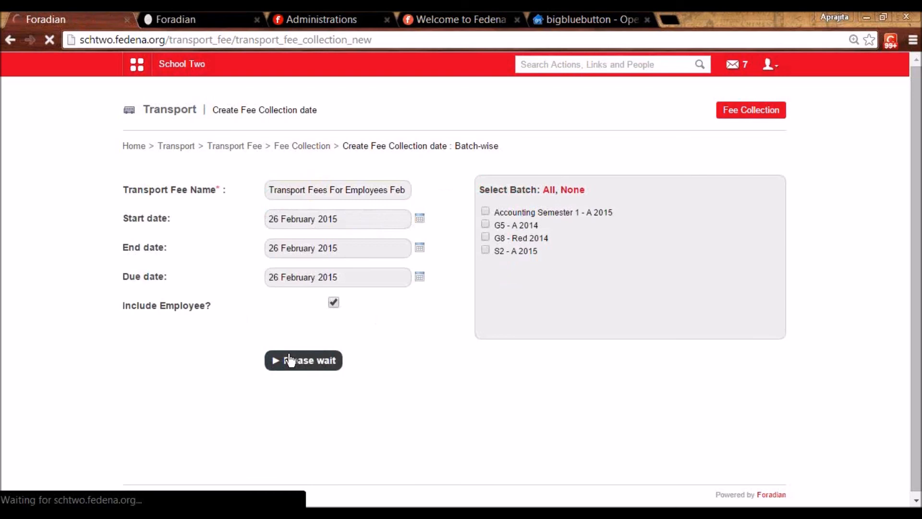
{"action": "left_click", "coordinate": [324, 145]}
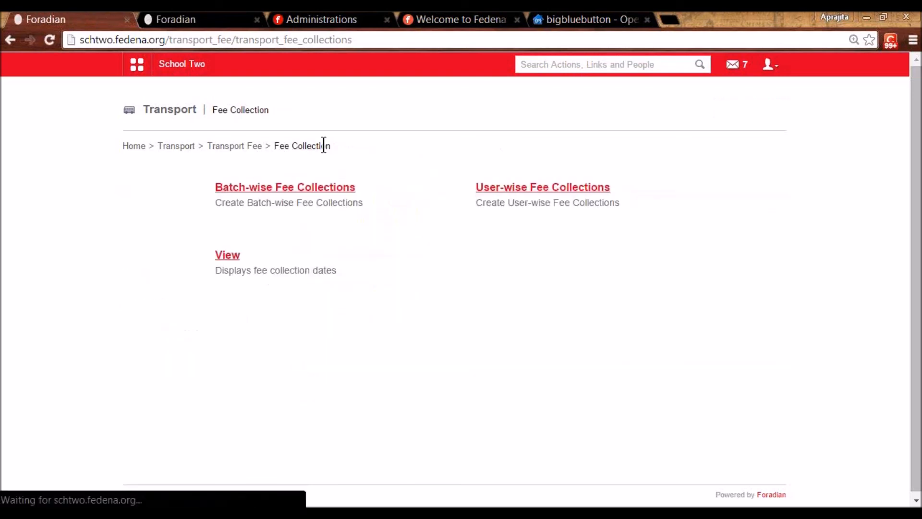
- In Transport Fee, search employees for E45 and open their fee page
{"action": "left_click", "coordinate": [224, 145]}
{"action": "left_click", "coordinate": [497, 192]}
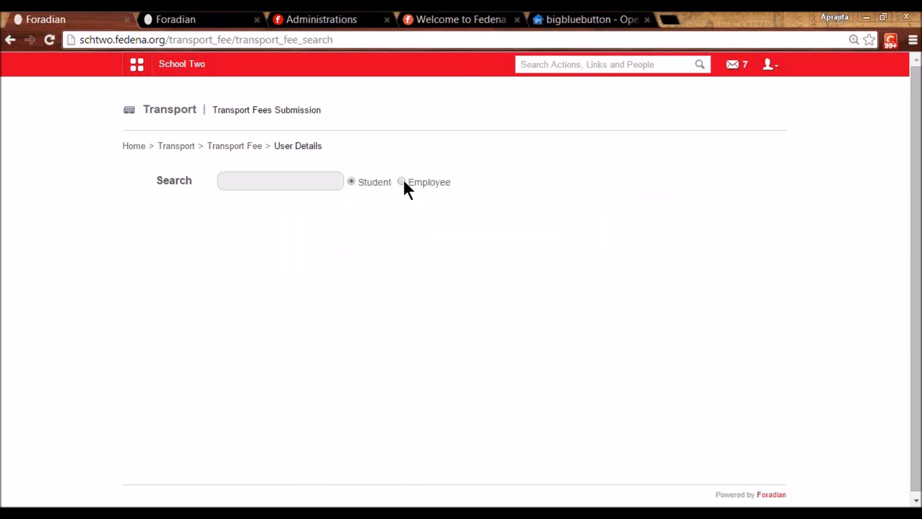
{"action": "left_click", "coordinate": [401, 181]}
{"action": "left_click", "coordinate": [311, 188]}
{"action": "type", "text": "E45"}
{"action": "left_click", "coordinate": [229, 256]}
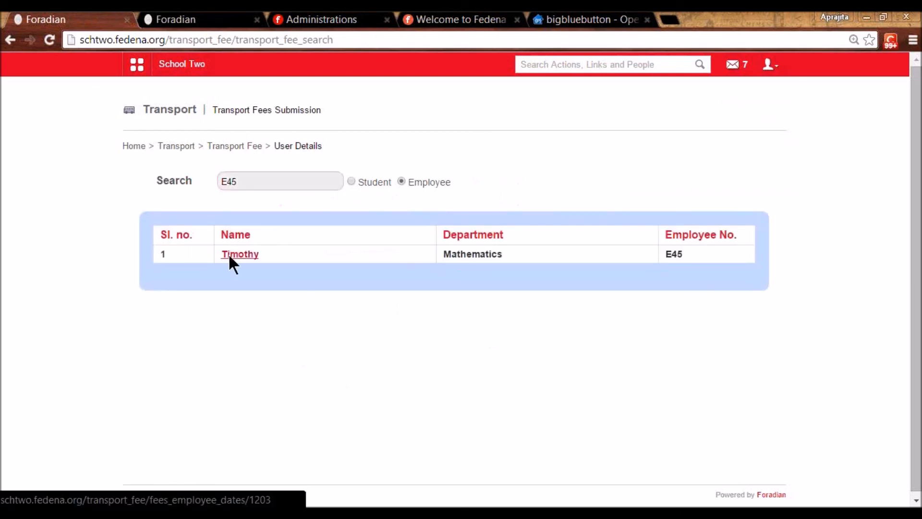
- Choose the employee transport fee collection and pay the 1000.00 due in Cash
{"action": "left_click", "coordinate": [296, 187]}
{"action": "left_click", "coordinate": [302, 214]}
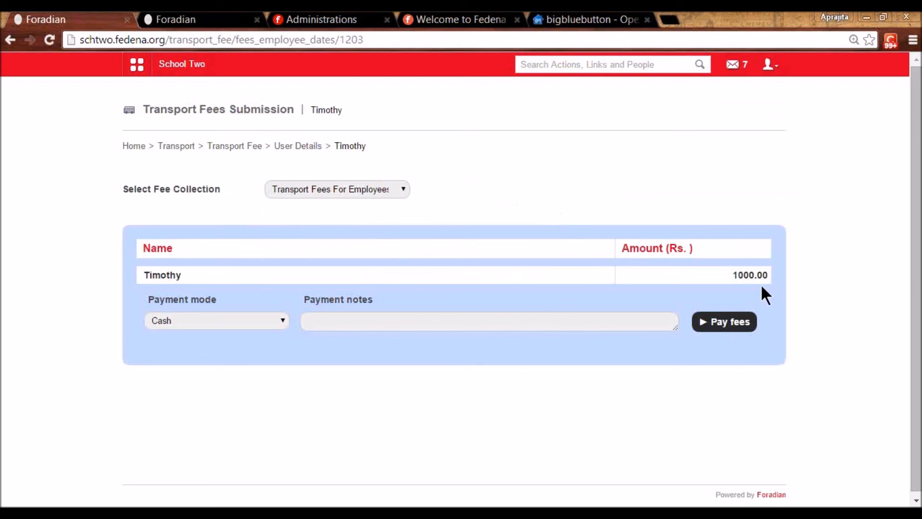
{"action": "left_click_drag", "start_coordinate": [744, 283], "coordinate": [765, 281]}
{"action": "left_click", "coordinate": [255, 319]}
{"action": "left_click", "coordinate": [255, 316]}
{"action": "left_click", "coordinate": [330, 325]}
{"action": "left_click", "coordinate": [730, 324]}
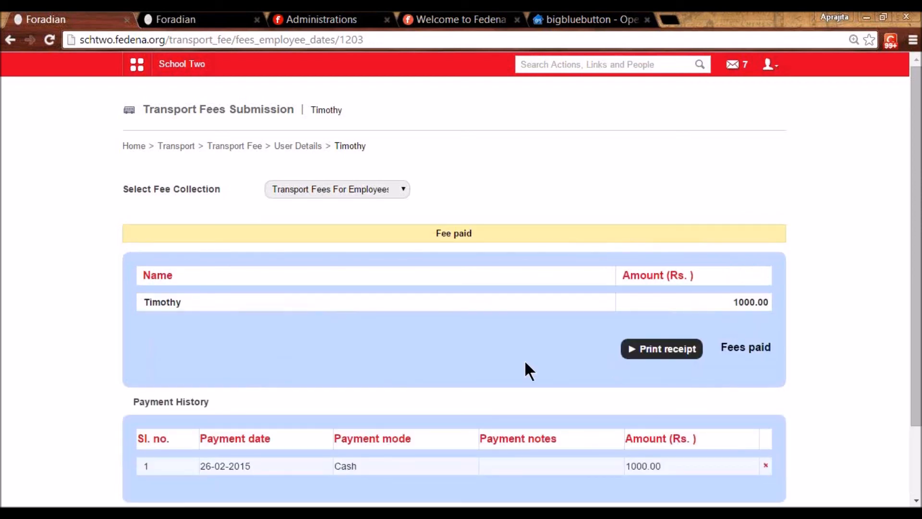
- Check G8 - Red 2014's Fees For March defaulters (one 1200.00 bus fare), then return to Transport home
{"action": "left_click", "coordinate": [226, 145]}
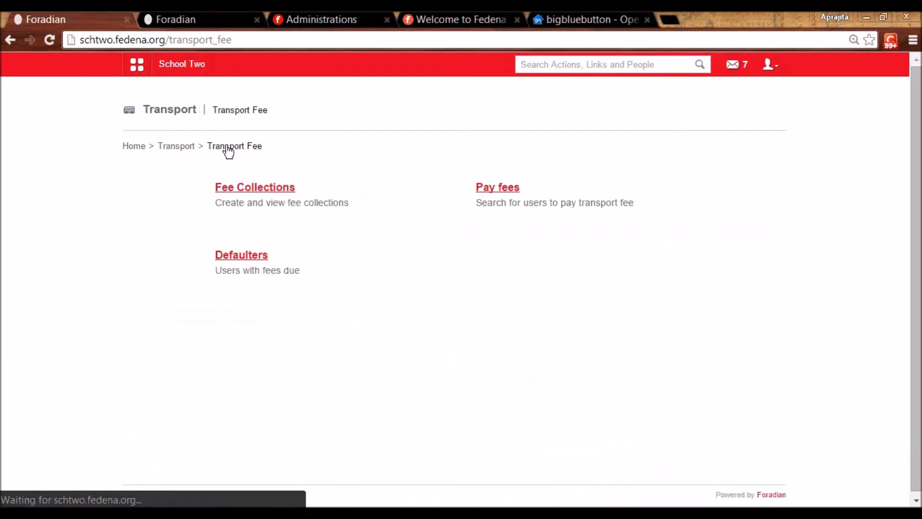
{"action": "left_click", "coordinate": [234, 272]}
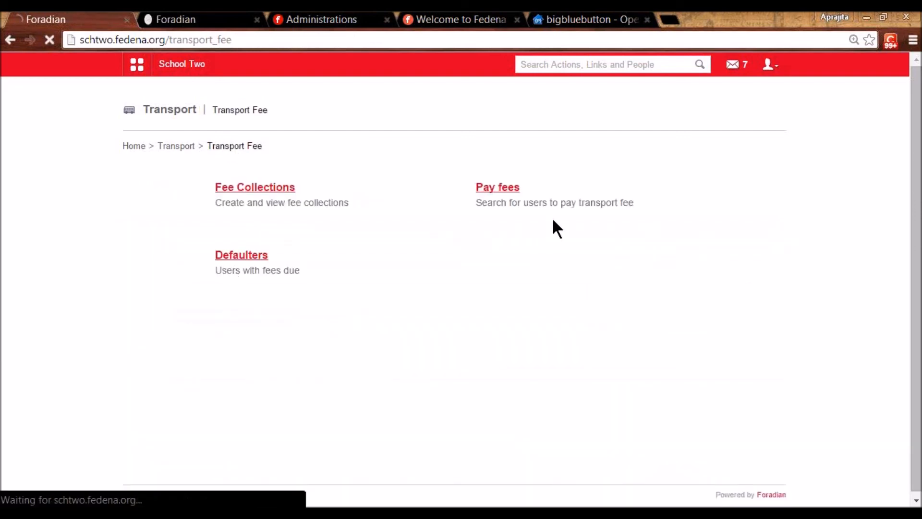
{"action": "left_click", "coordinate": [501, 187]}
{"action": "left_click", "coordinate": [485, 232]}
{"action": "left_click", "coordinate": [486, 220]}
{"action": "left_click", "coordinate": [483, 245]}
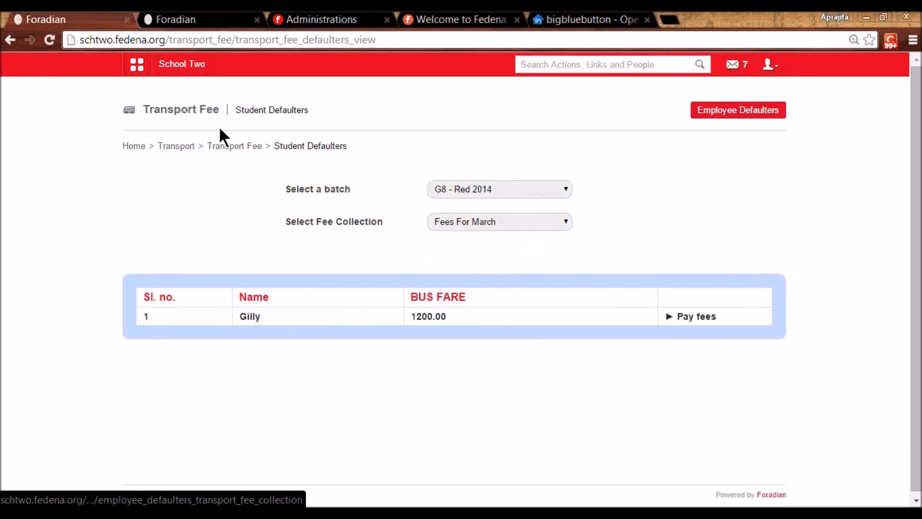
{"action": "left_click", "coordinate": [215, 149]}
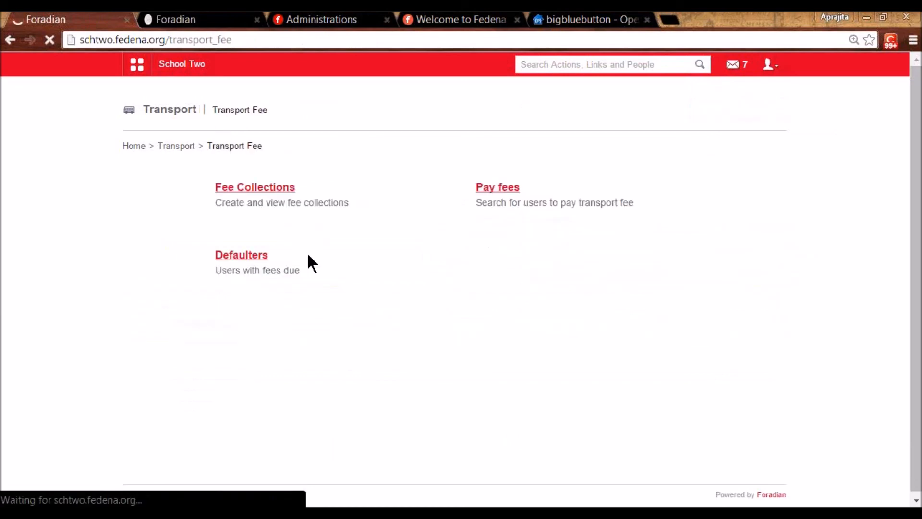
{"action": "left_click", "coordinate": [181, 147]}
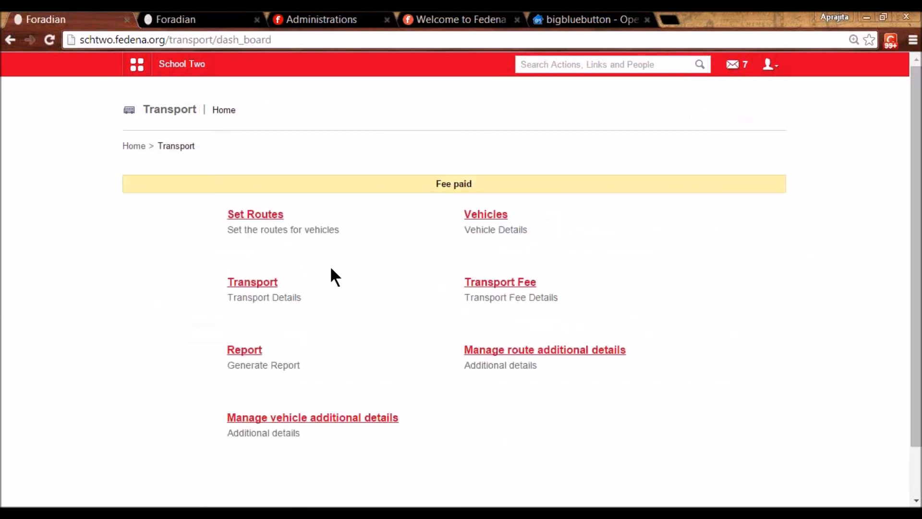
- Open the vehicle report and list KN9078's two employee passengers on Point 1 at 1000.00 each
{"action": "left_click", "coordinate": [244, 351]}
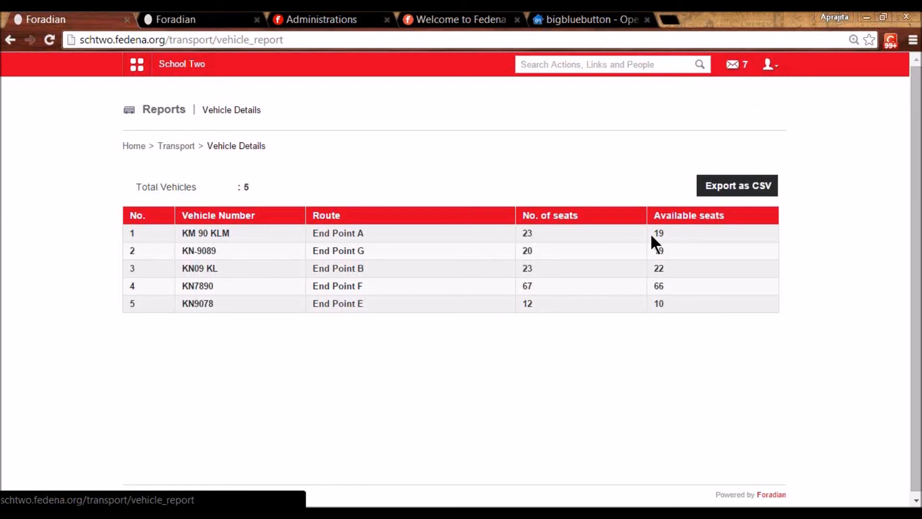
{"action": "left_click", "coordinate": [189, 306]}
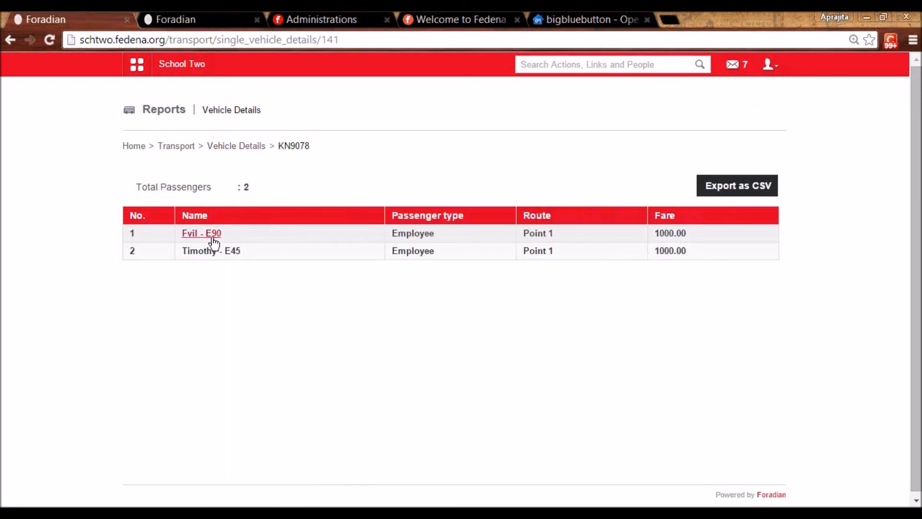